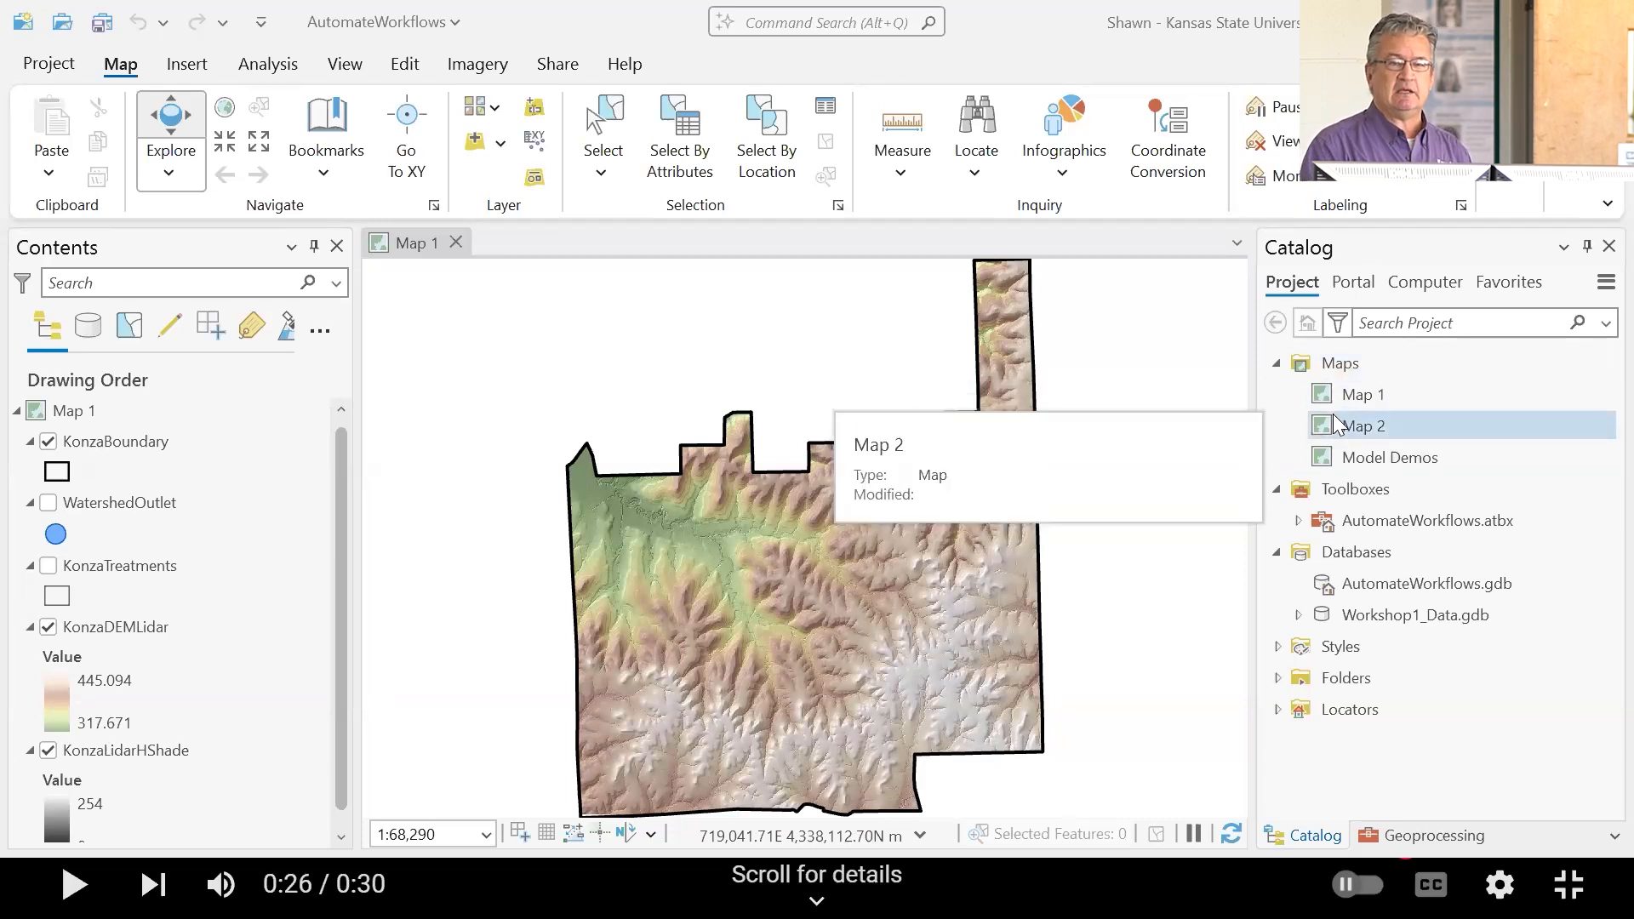
# Step: Collapse the Toolboxes and Databases groups in the project catalog and select Map 1 under Maps
pyautogui.click(1276, 362)
pyautogui.click(1277, 457)
pyautogui.click(1276, 394)
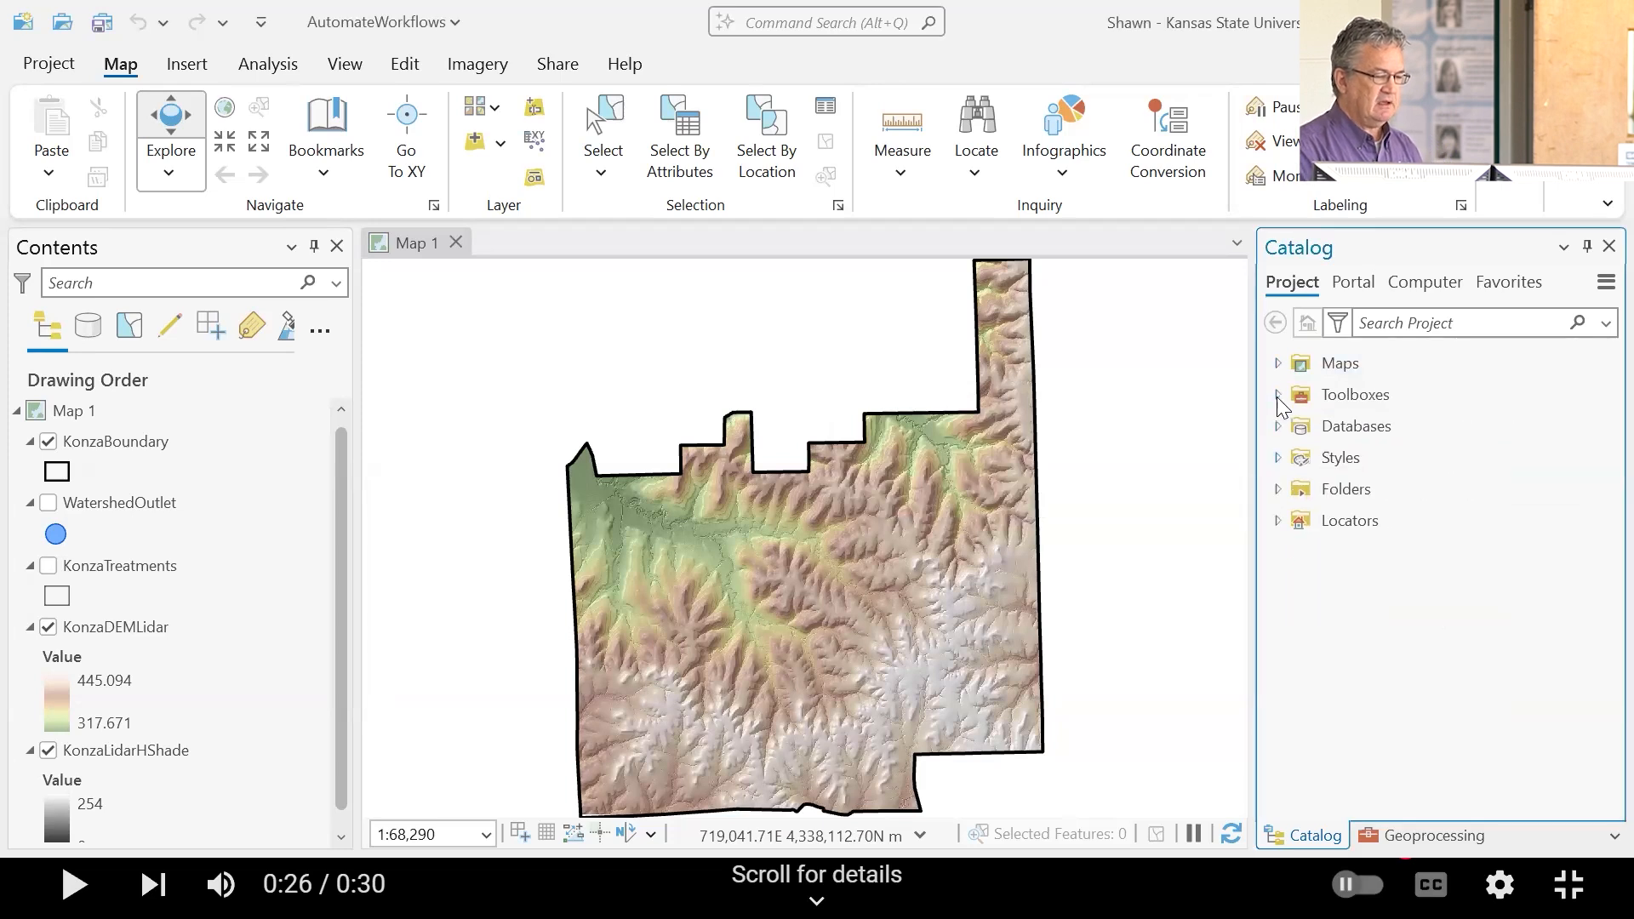
pyautogui.click(1281, 364)
pyautogui.click(1365, 396)
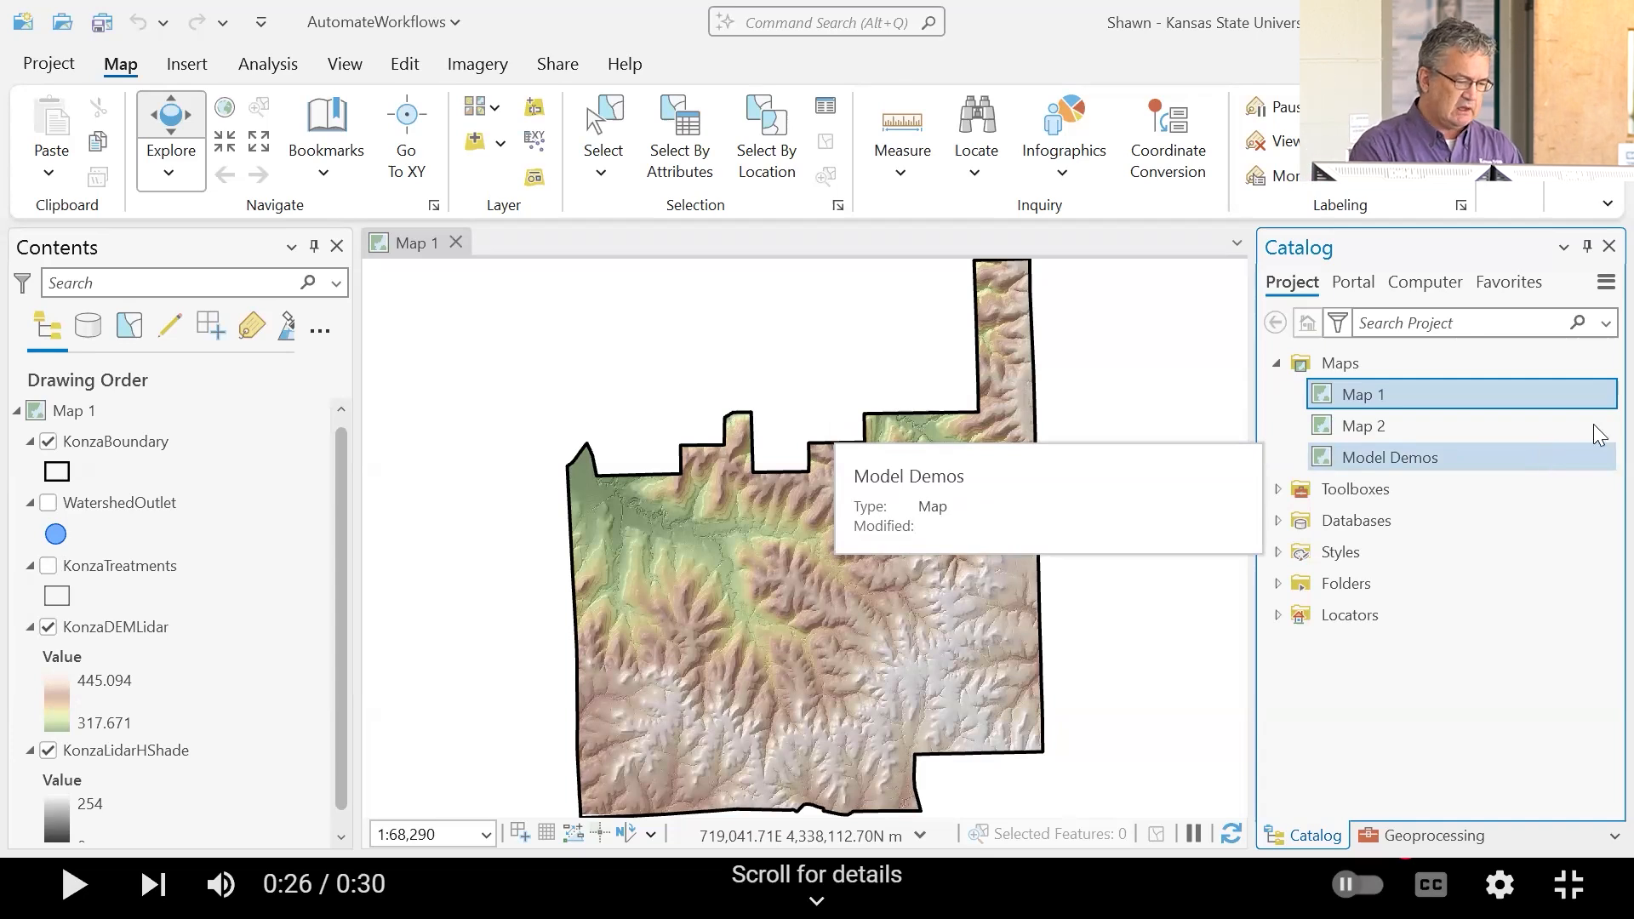
# Step: Turn on the WatershedOutlet and KonzaTreatments layers in Map 1
pyautogui.click(48, 503)
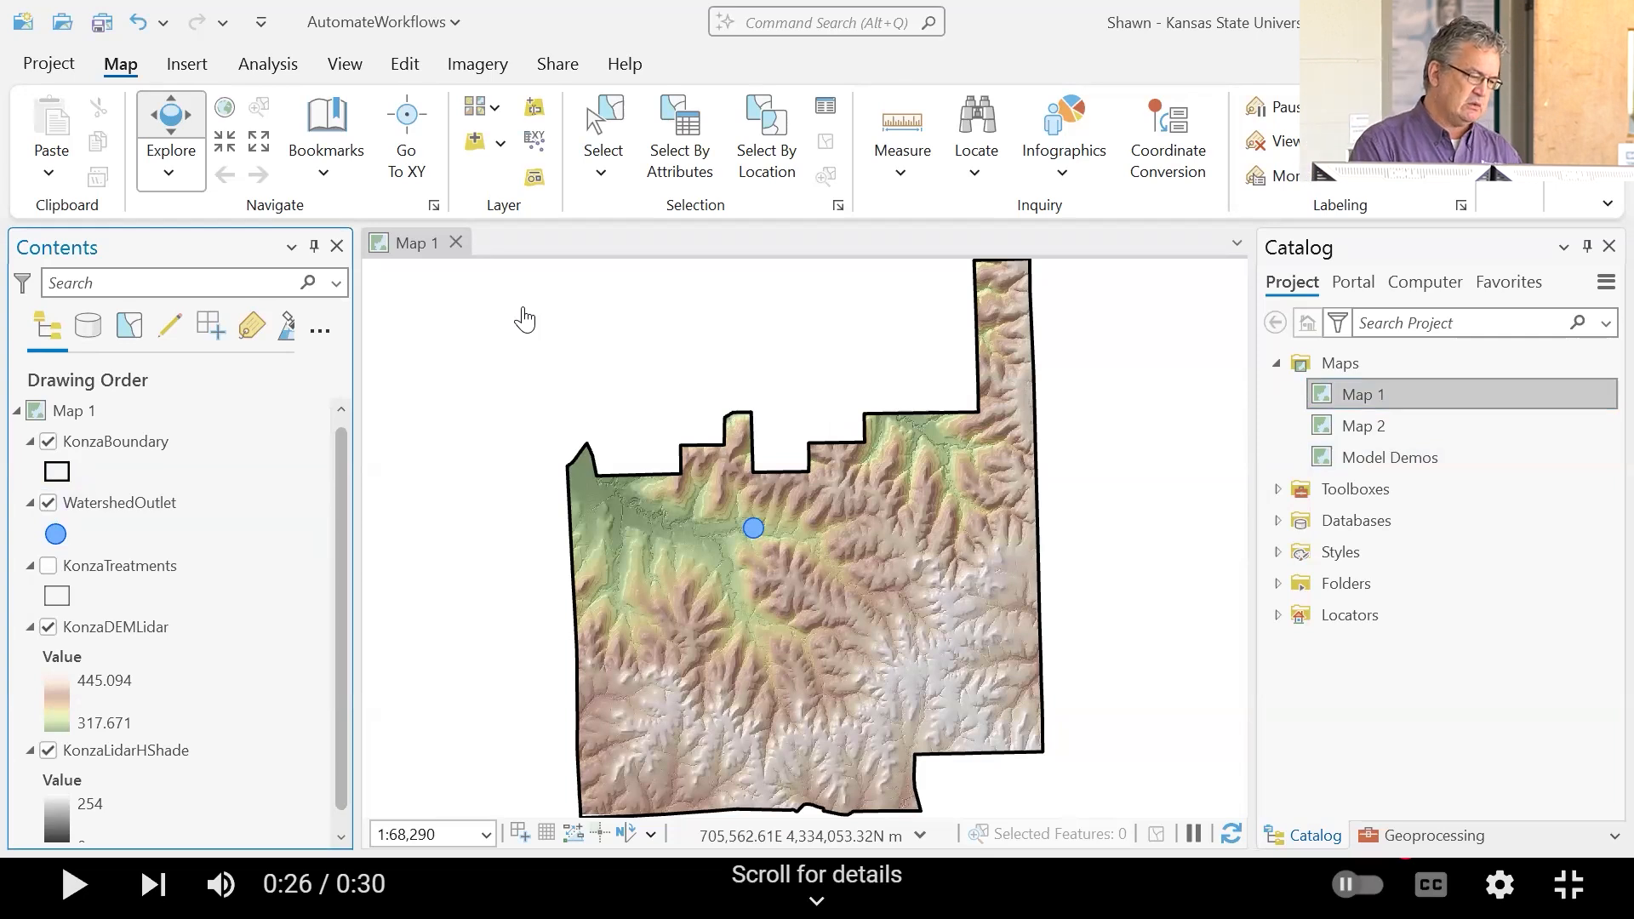
pyautogui.click(48, 566)
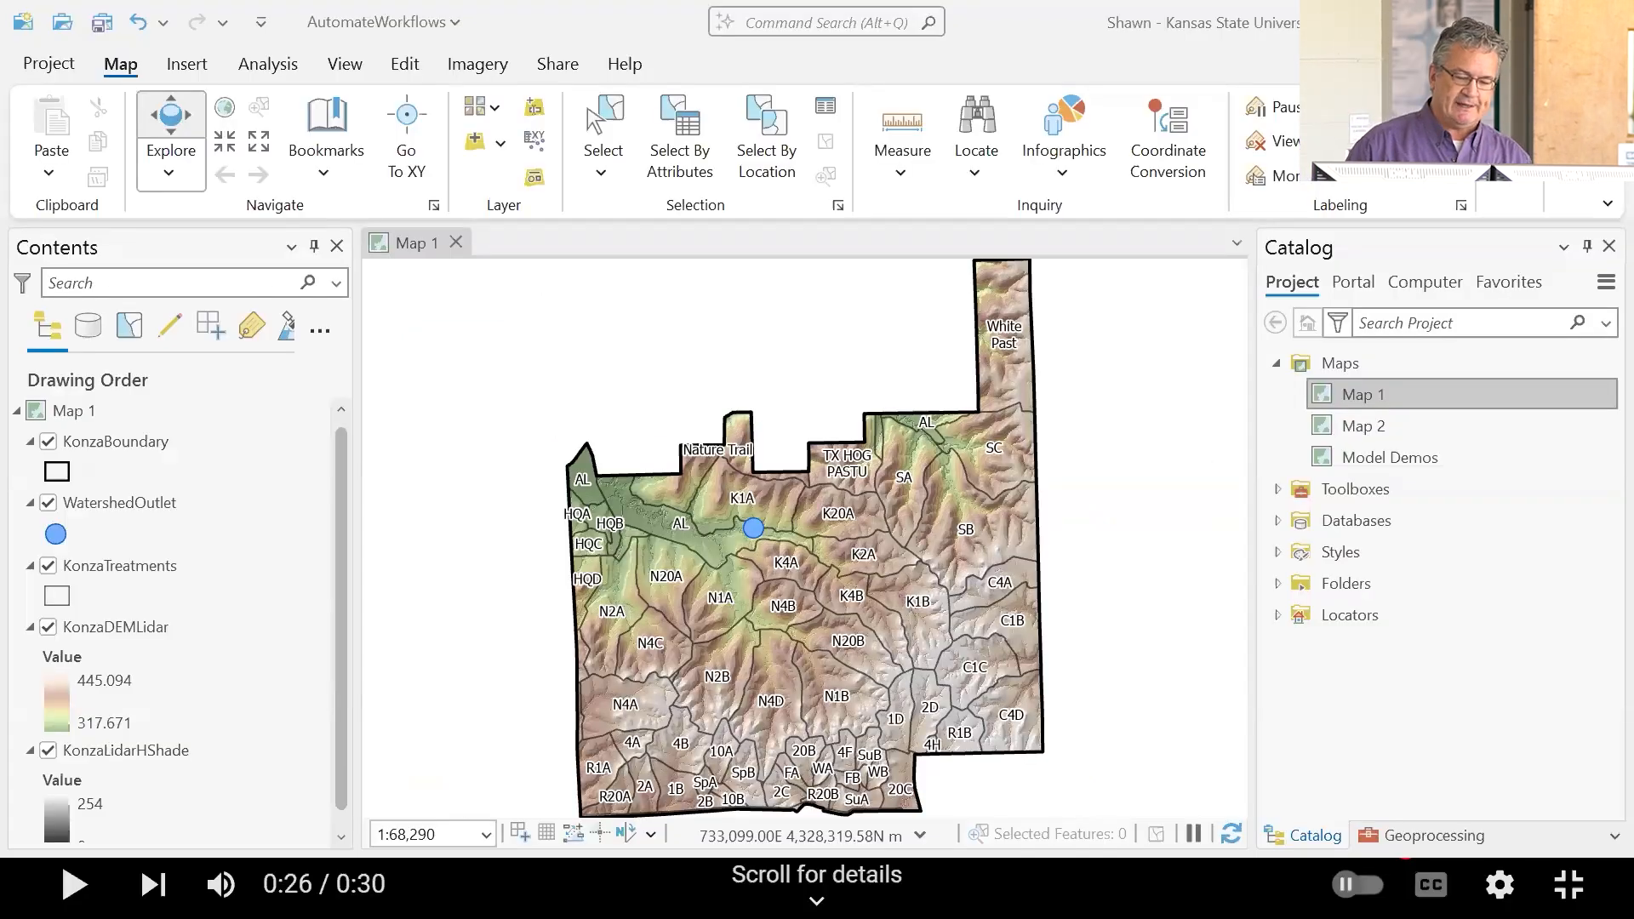
# Step: Create a new model inside the project toolbox AutomateWorkflows.atbx
pyautogui.click(1278, 489)
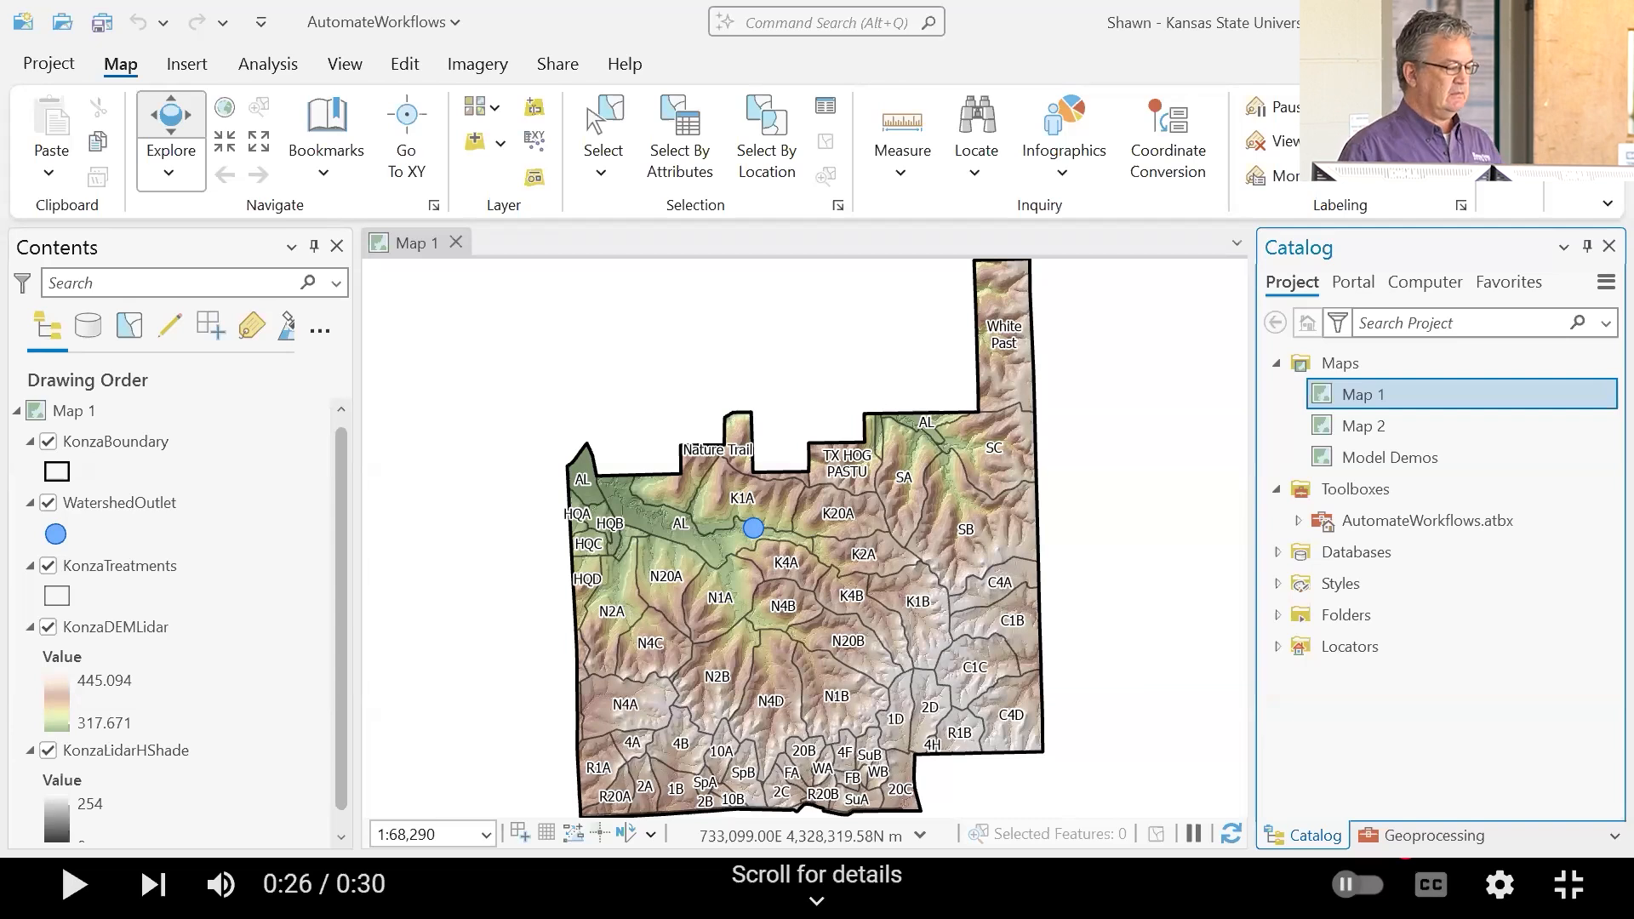
pyautogui.click(1298, 521)
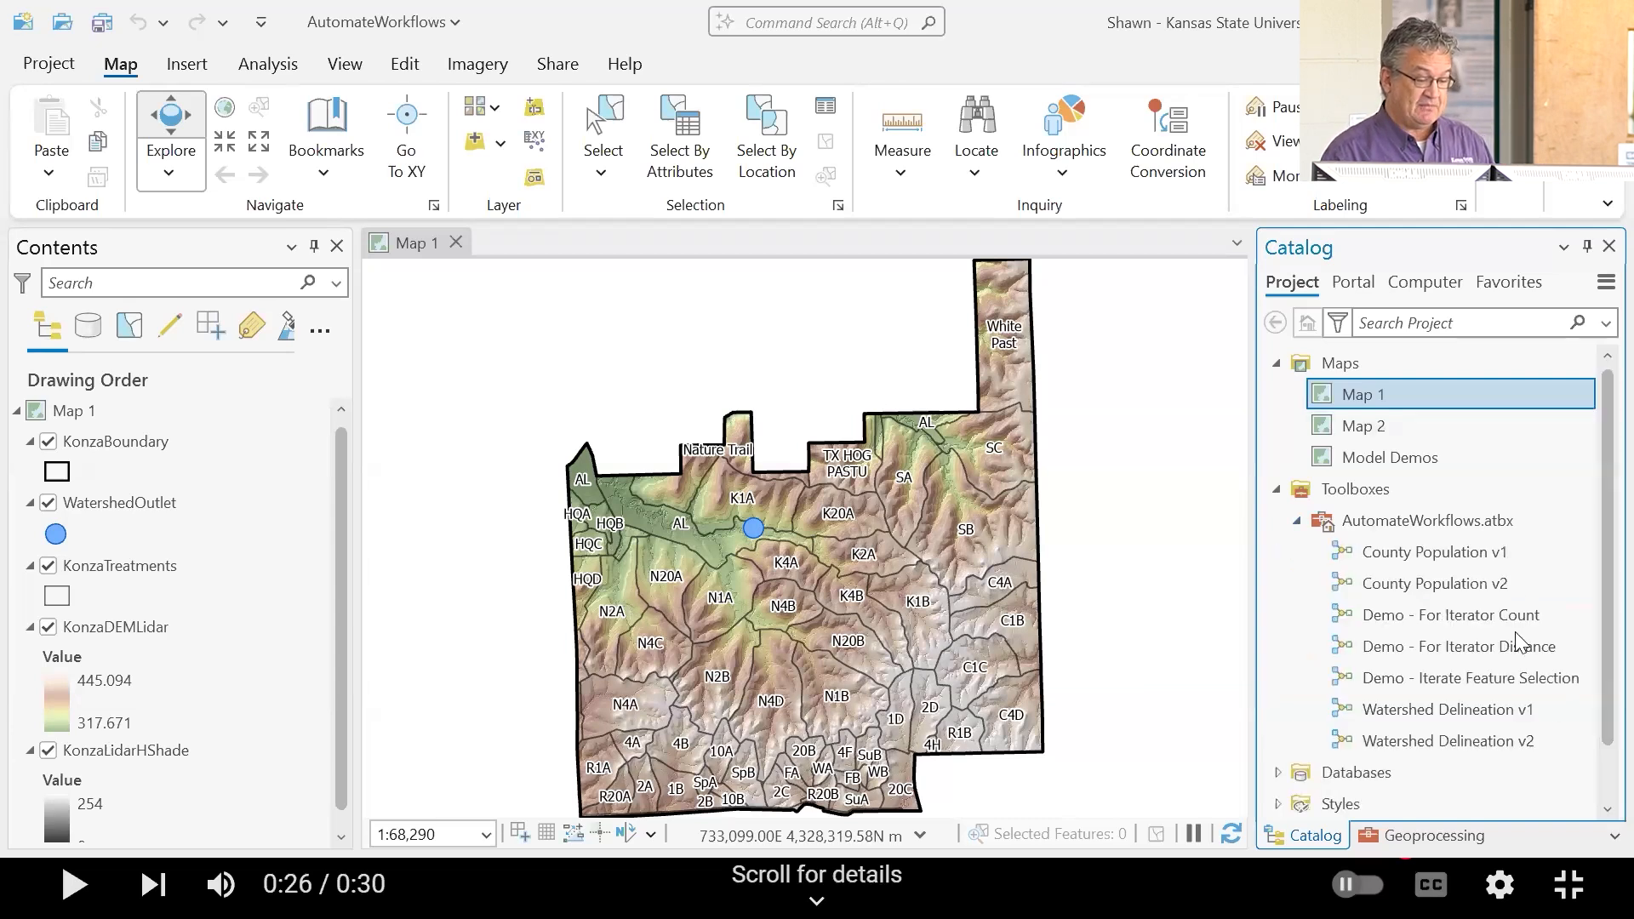
pyautogui.scroll(-1, 1519, 644)
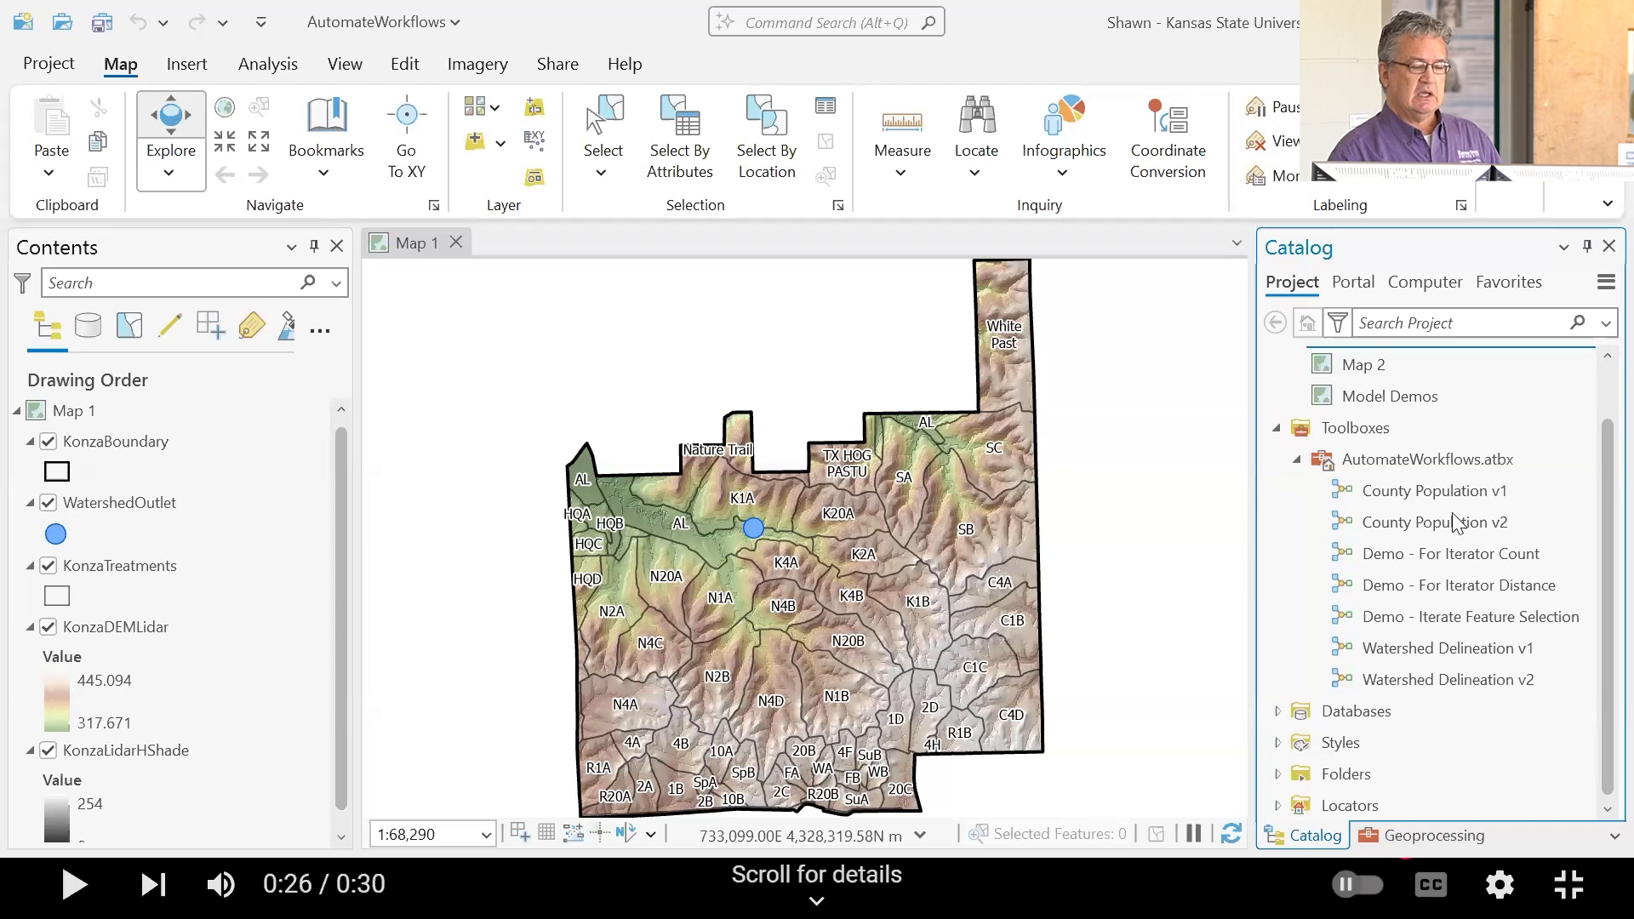
pyautogui.click(1400, 459)
pyautogui.rightClick(1460, 461)
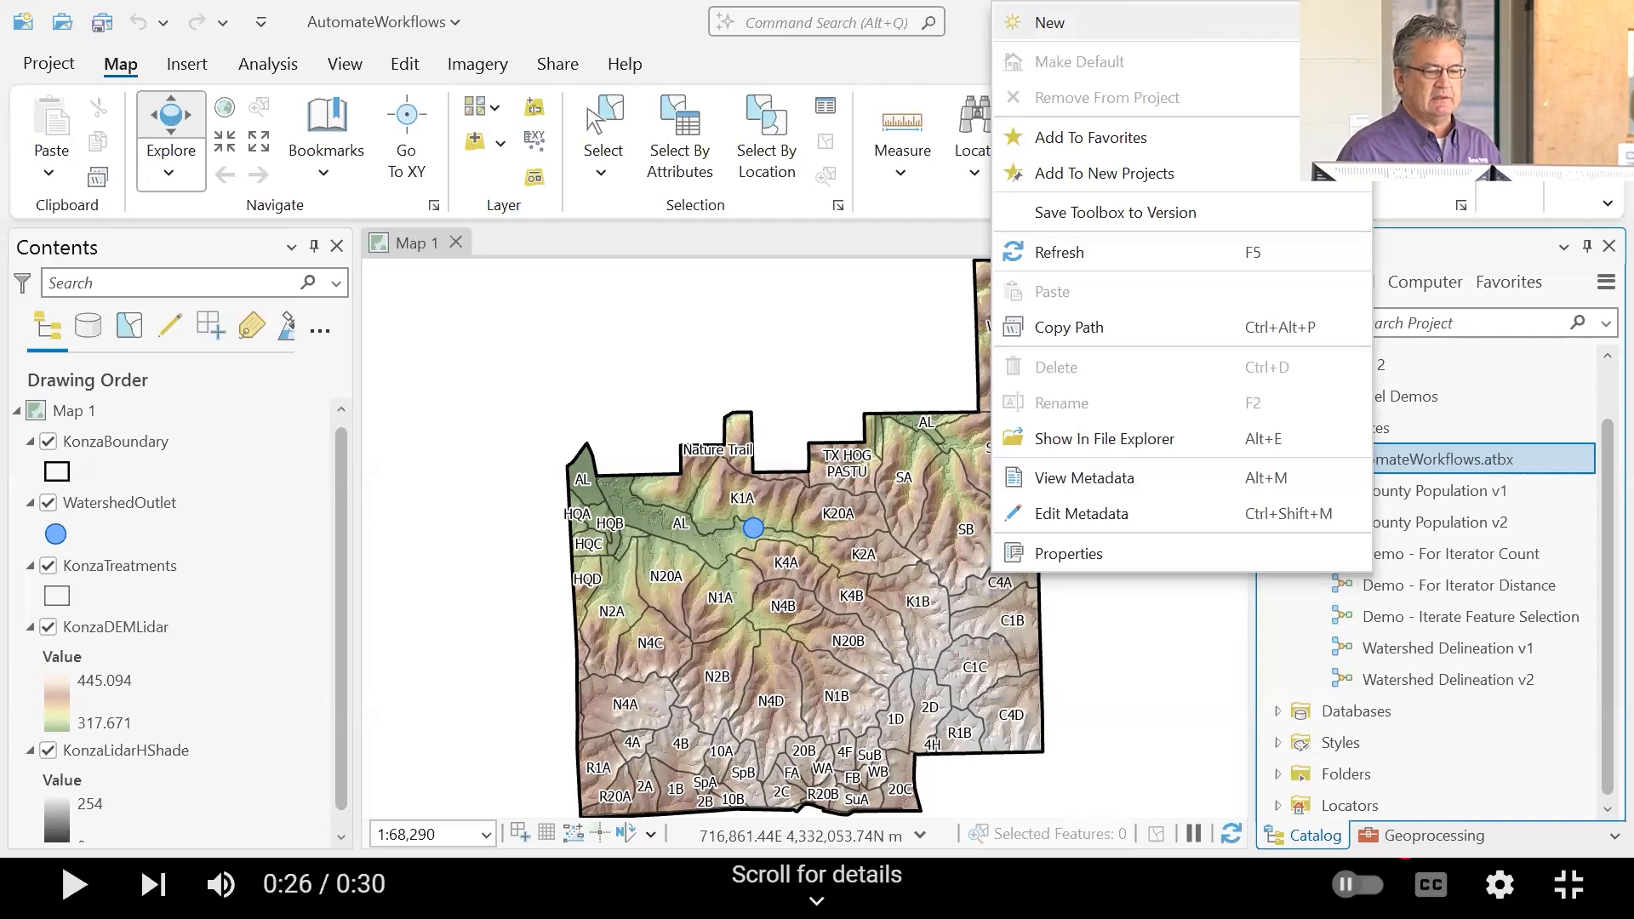
pyautogui.click(1431, 23)
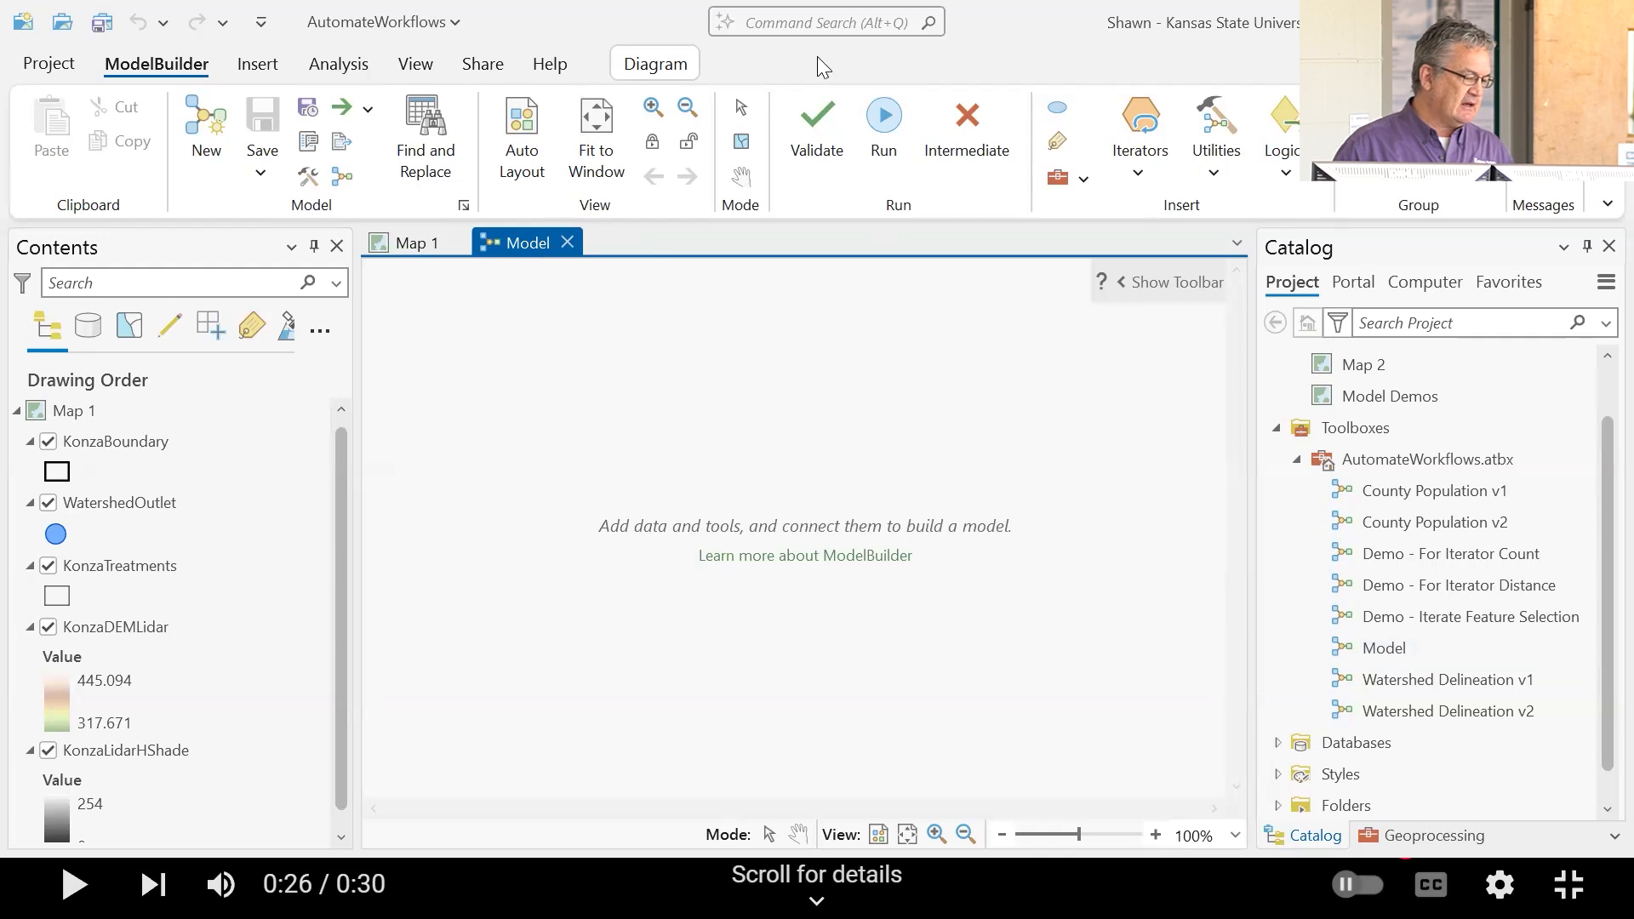
# Step: Add the KonzaDEMLidar layer from Map 1 to the empty model as a data variable
pyautogui.click(206, 613)
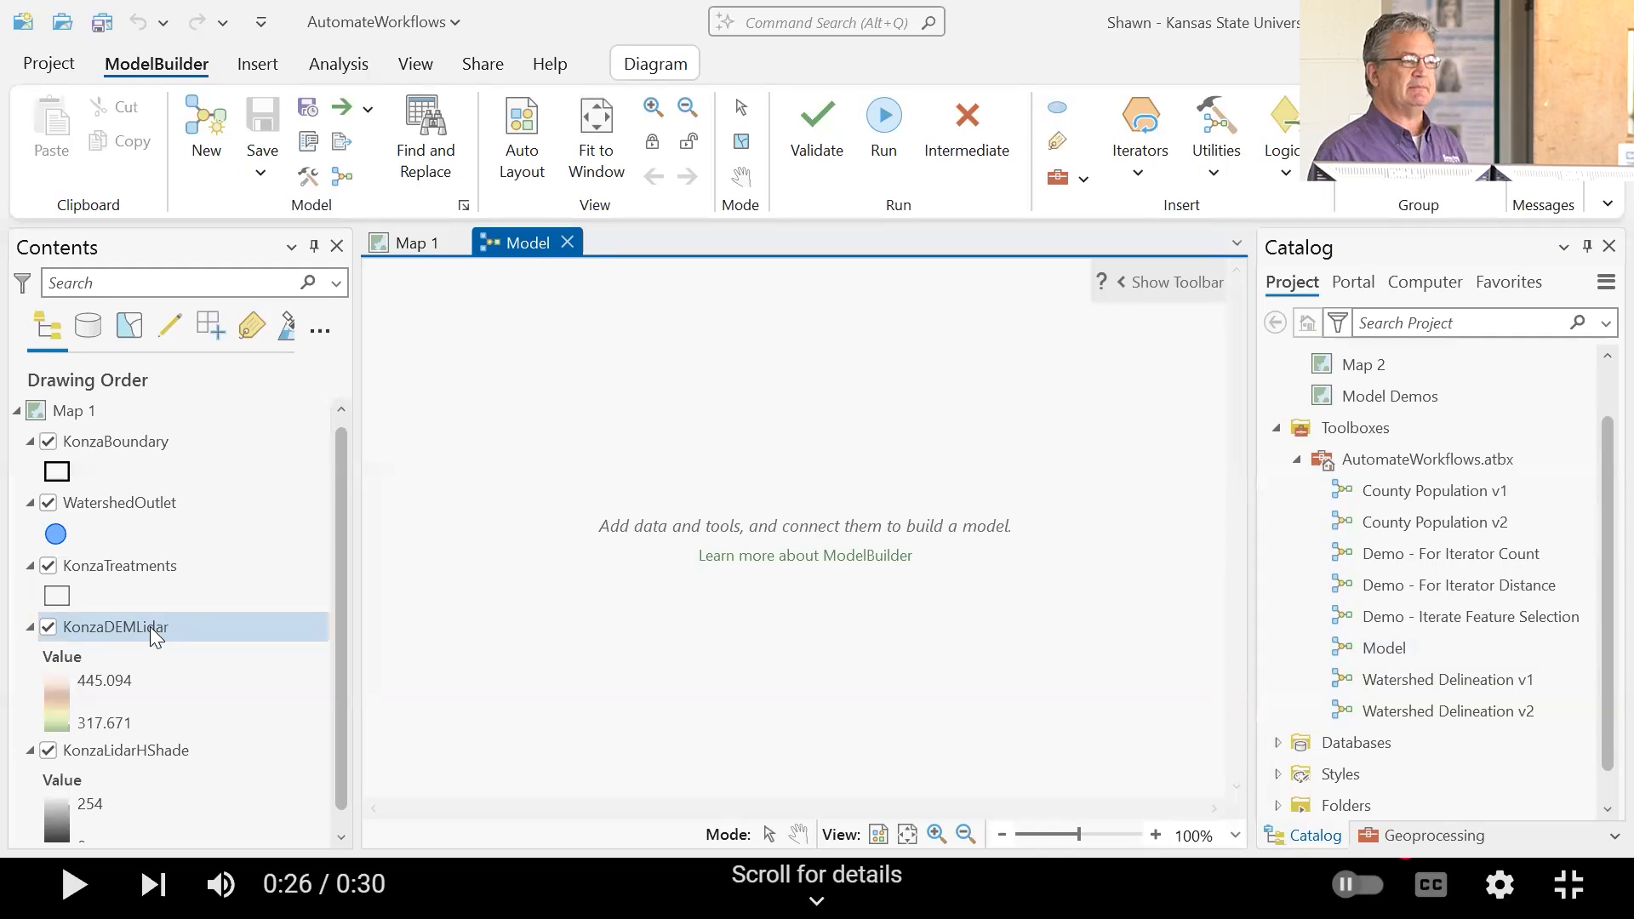
pyautogui.moveTo(118, 631); pyautogui.dragTo(605, 457)
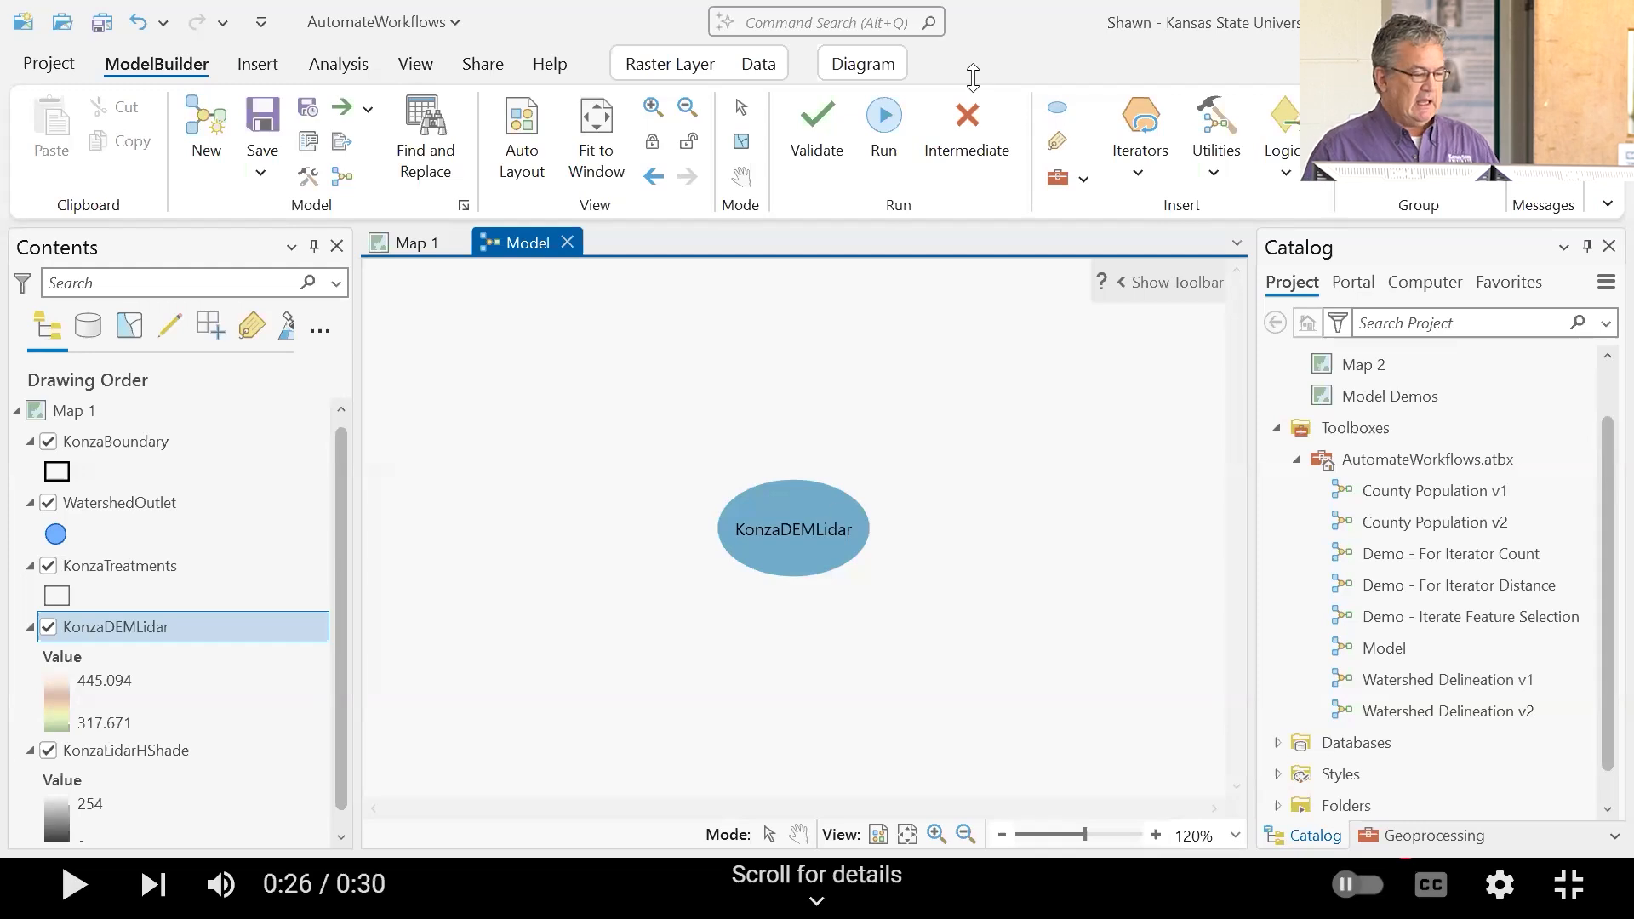
pyautogui.moveTo(820, 521); pyautogui.dragTo(580, 475)
pyautogui.click(1042, 570)
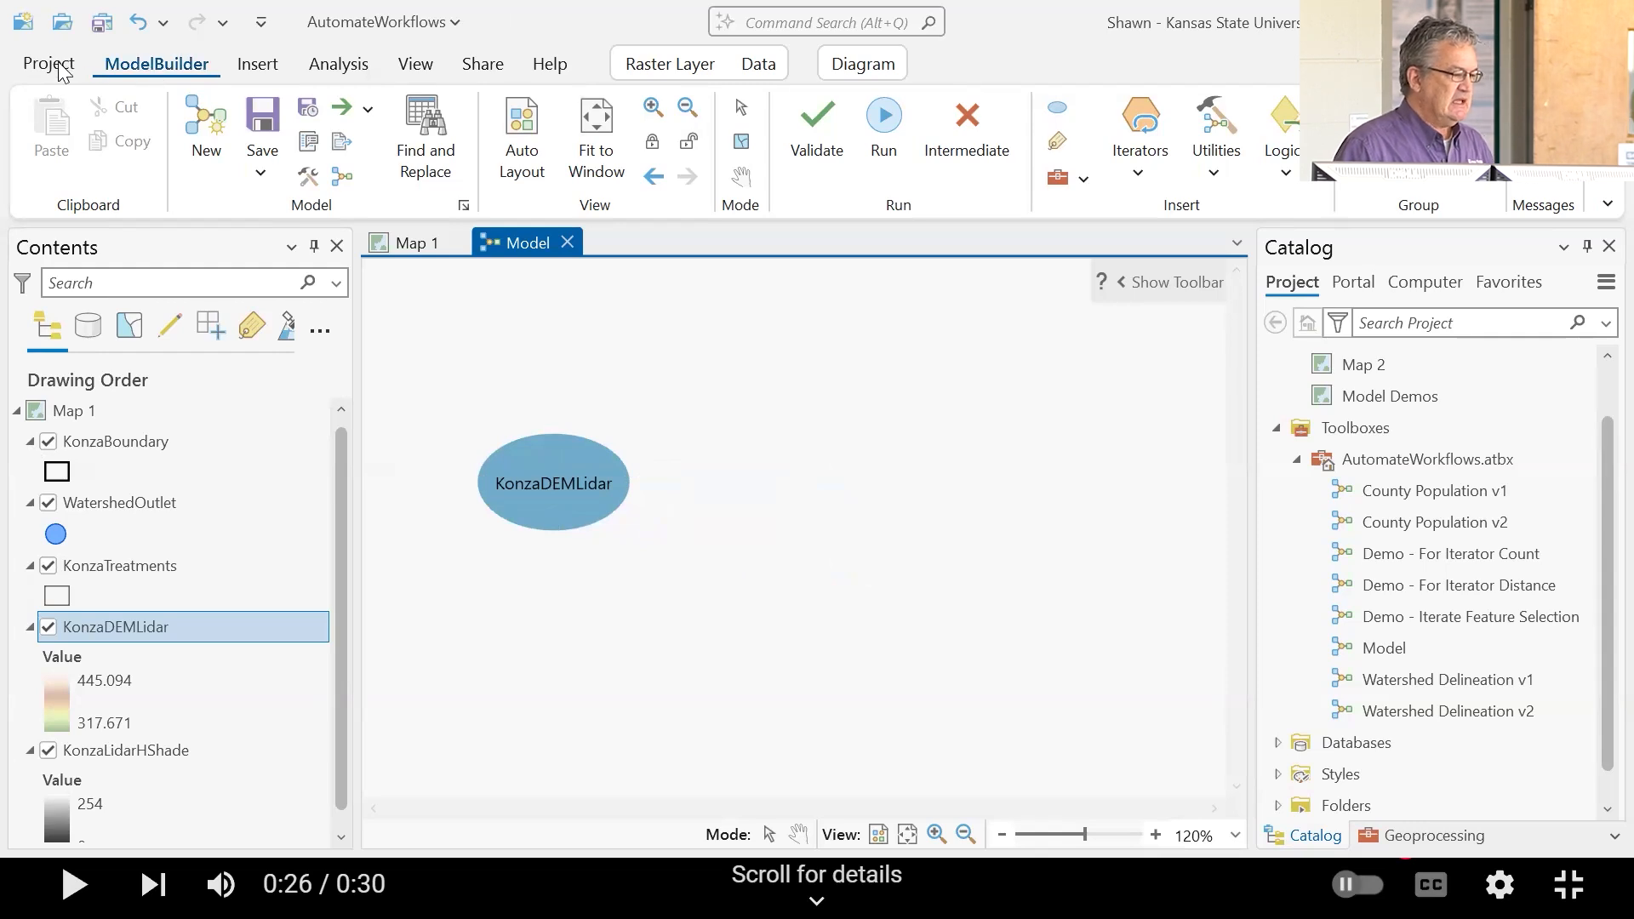
# Step: Search the geoprocessing tools for "fill" and place the Spatial Analyst Fill tool in the model beside KonzaDEMLidar
pyautogui.click(319, 68)
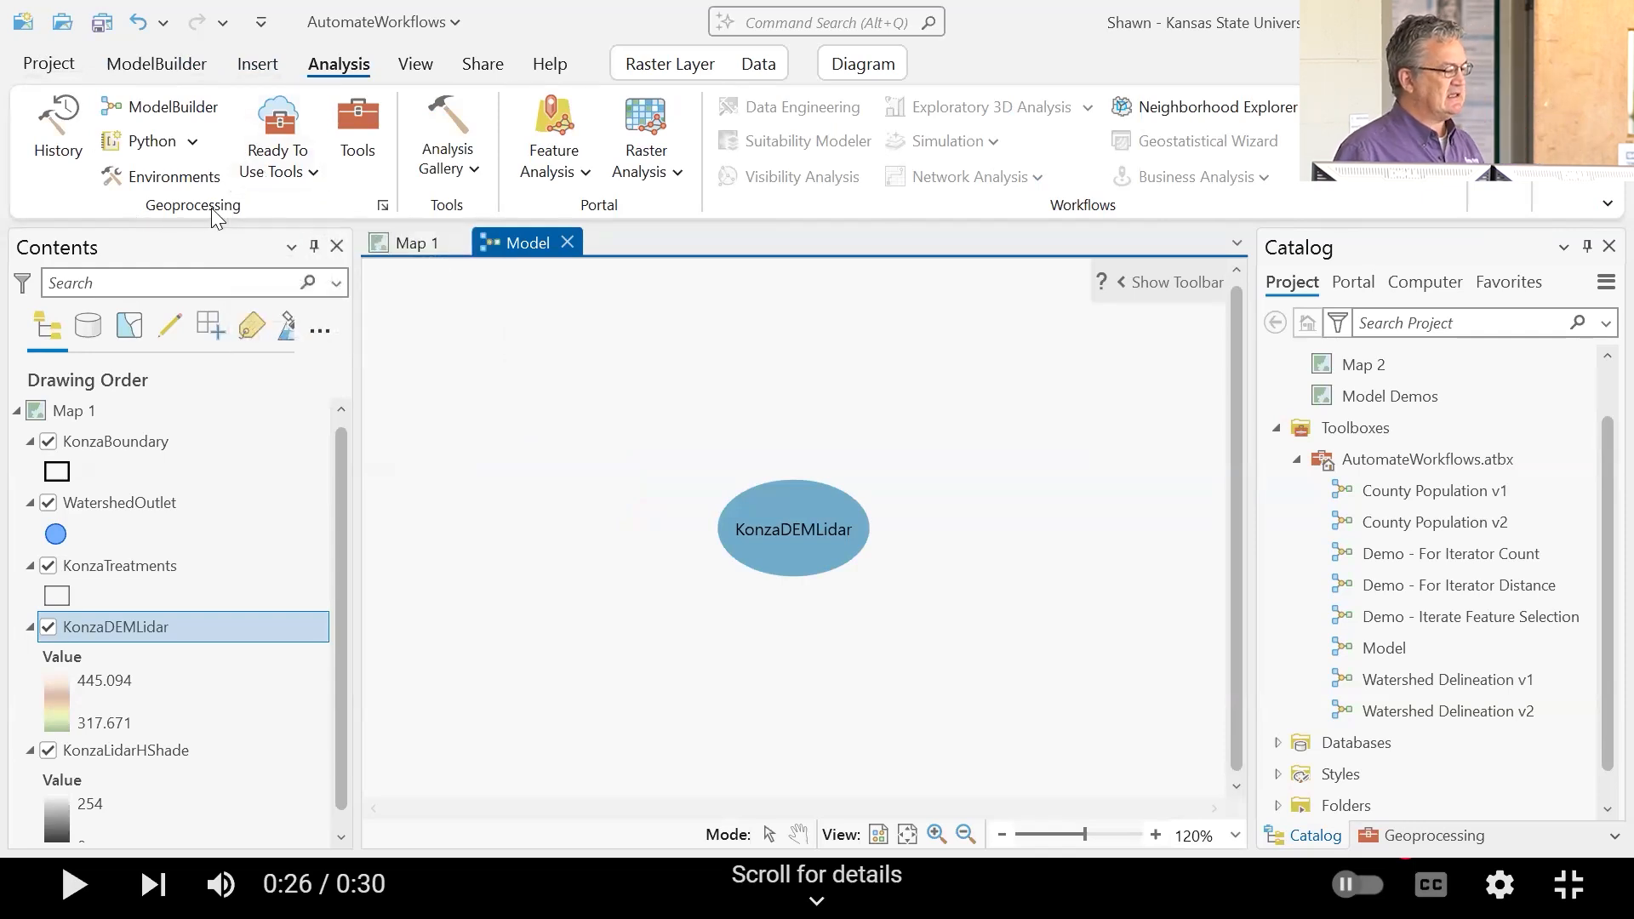
pyautogui.click(367, 123)
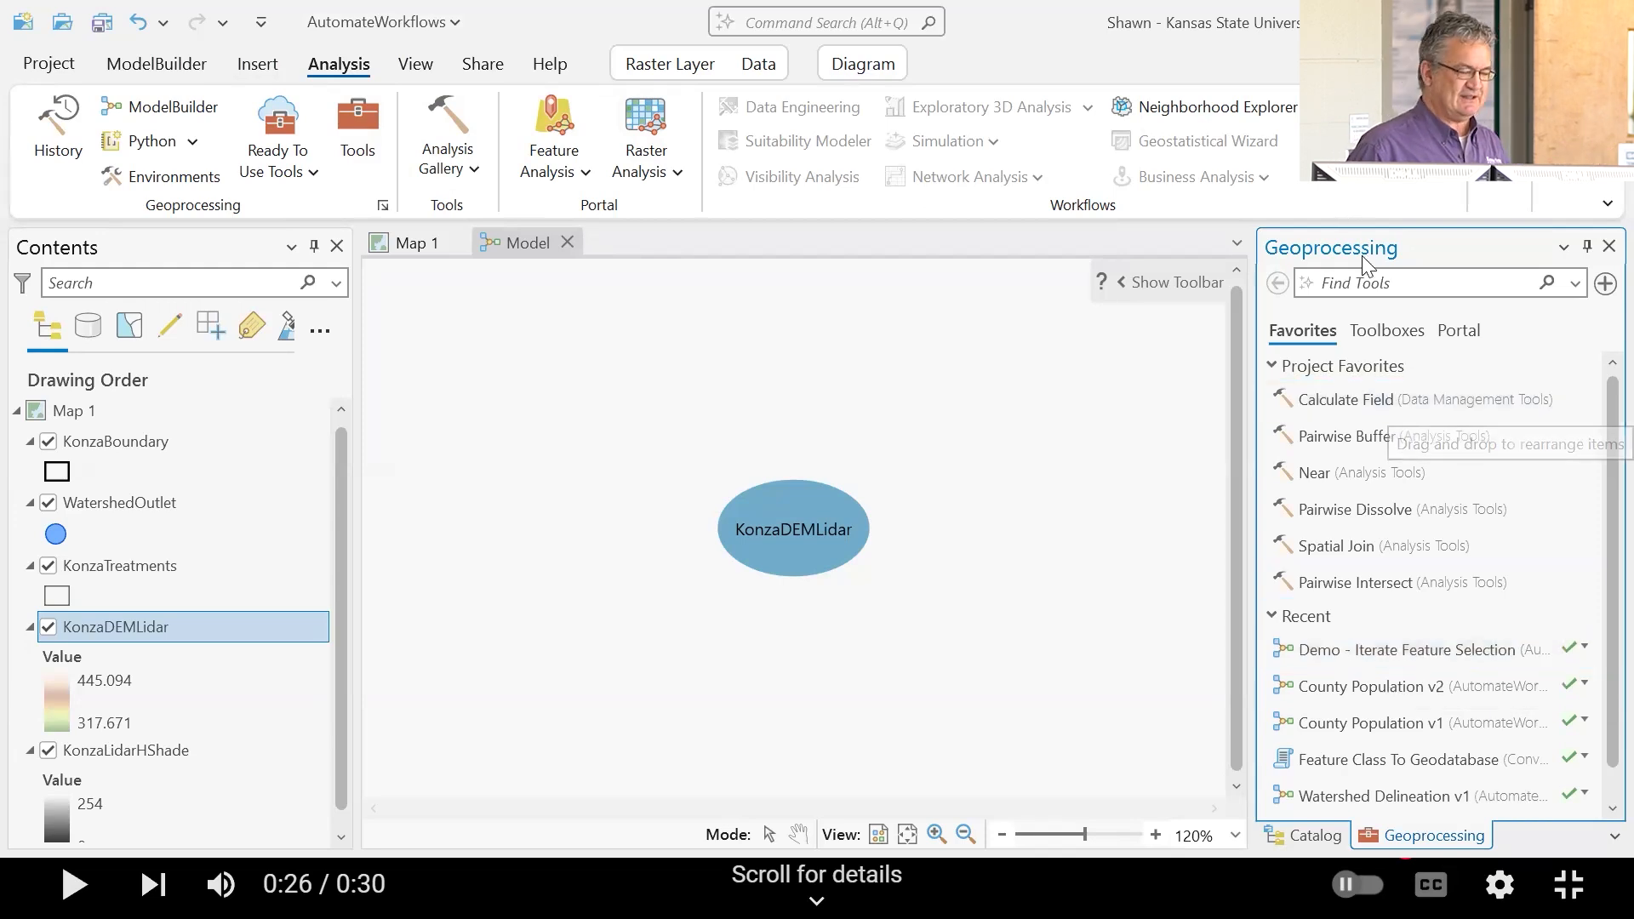
pyautogui.click(1389, 329)
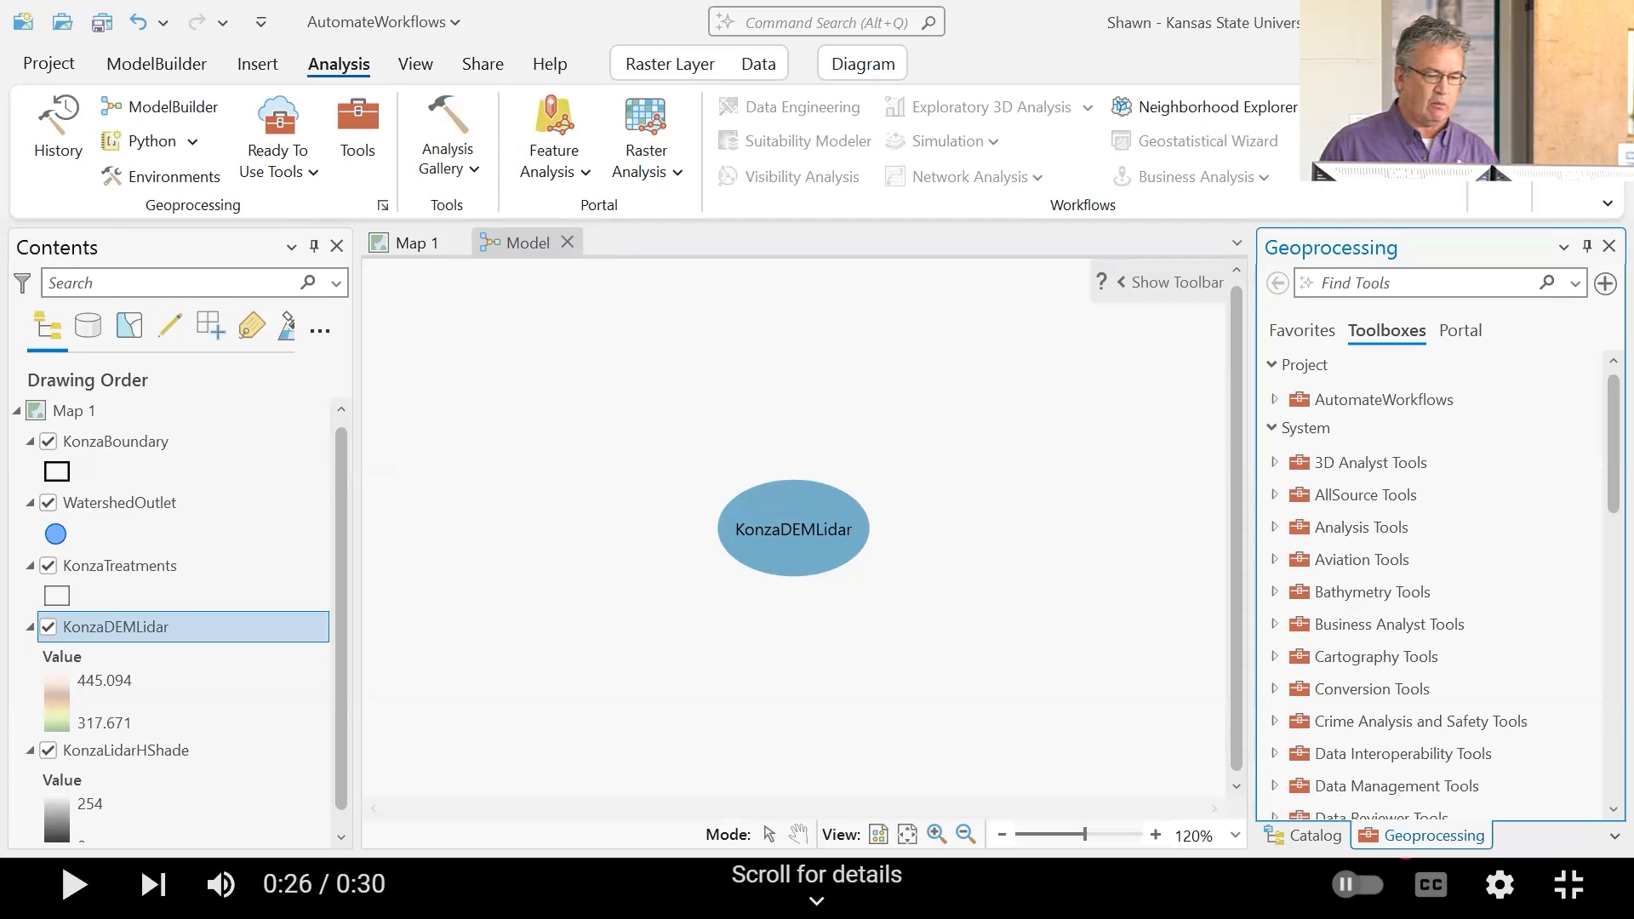
pyautogui.click(1446, 290)
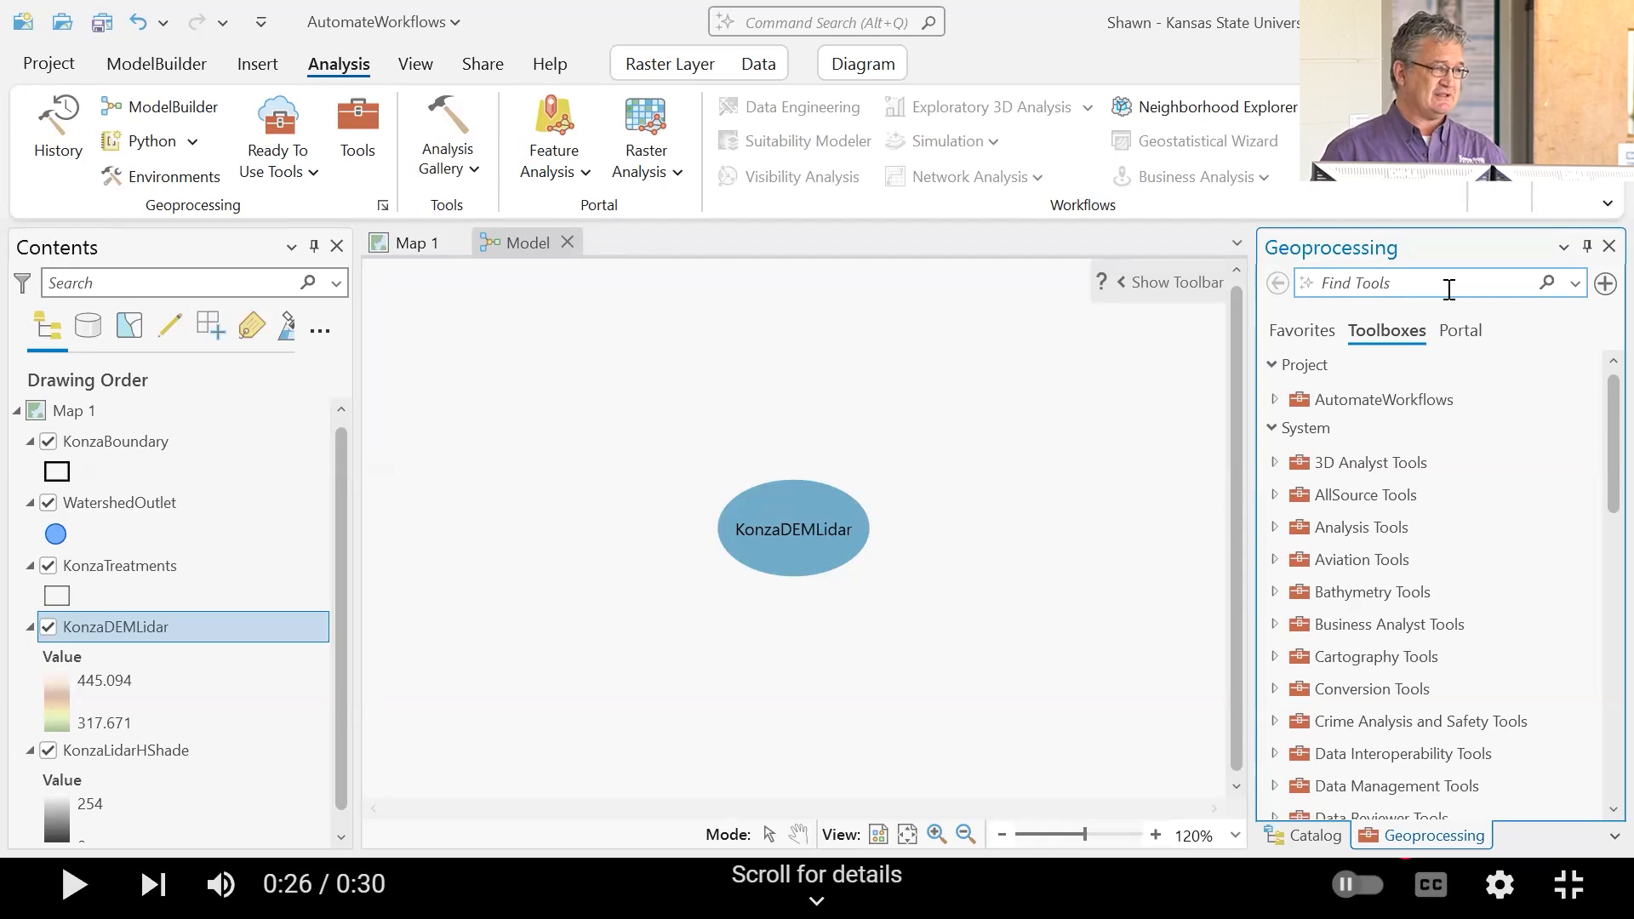
pyautogui.write('fill')
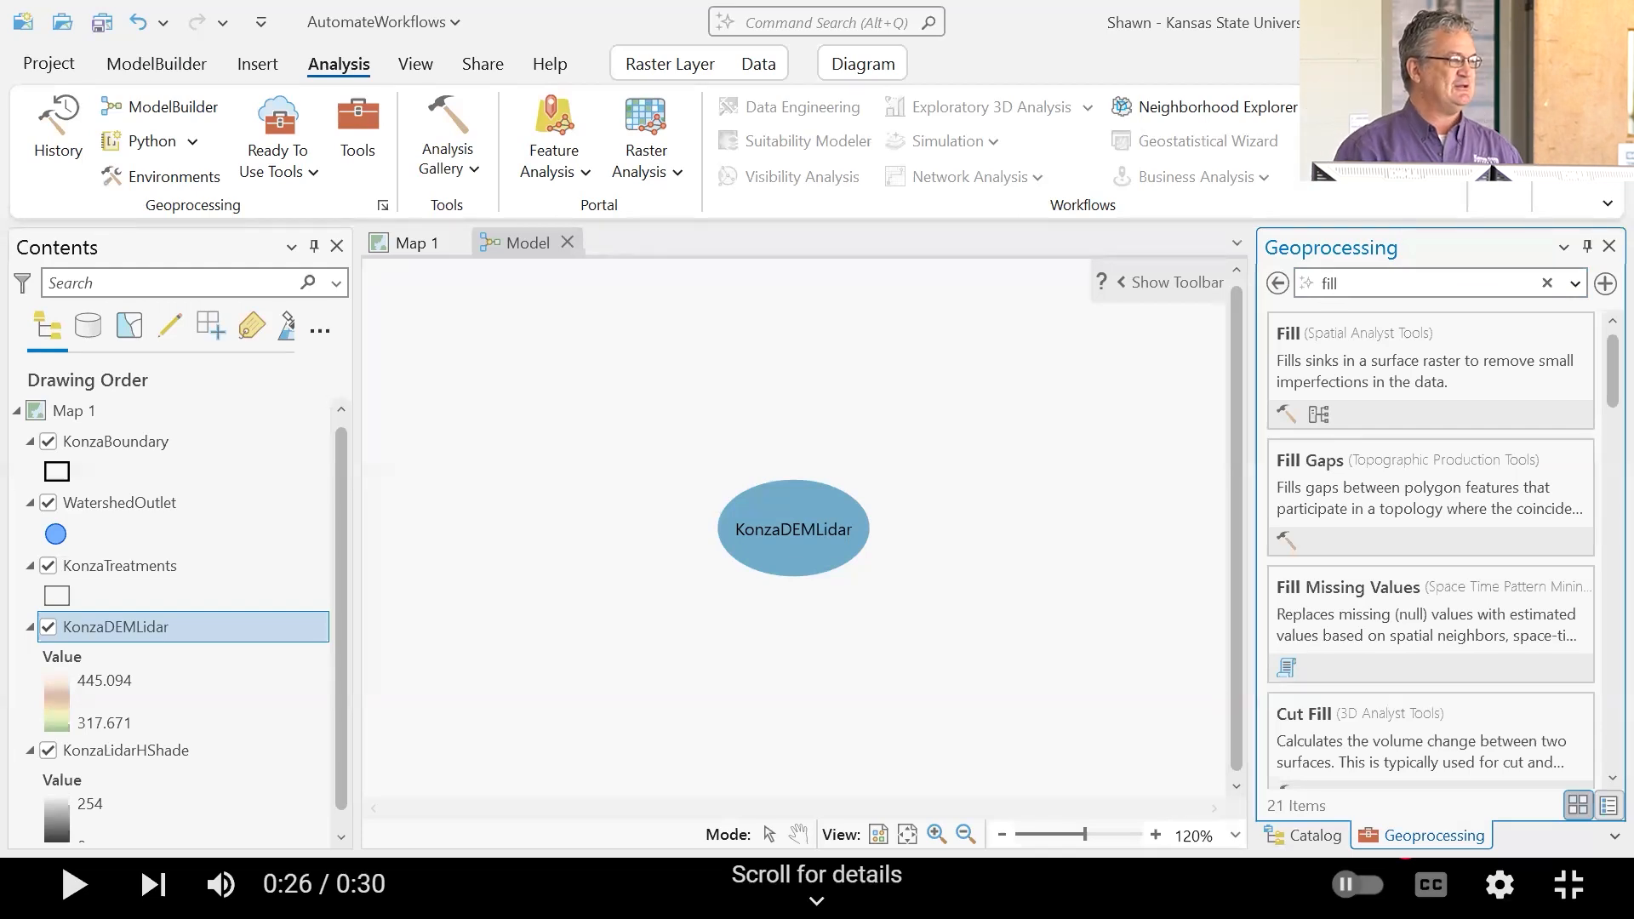
pyautogui.moveTo(1414, 350); pyautogui.dragTo(1185, 523)
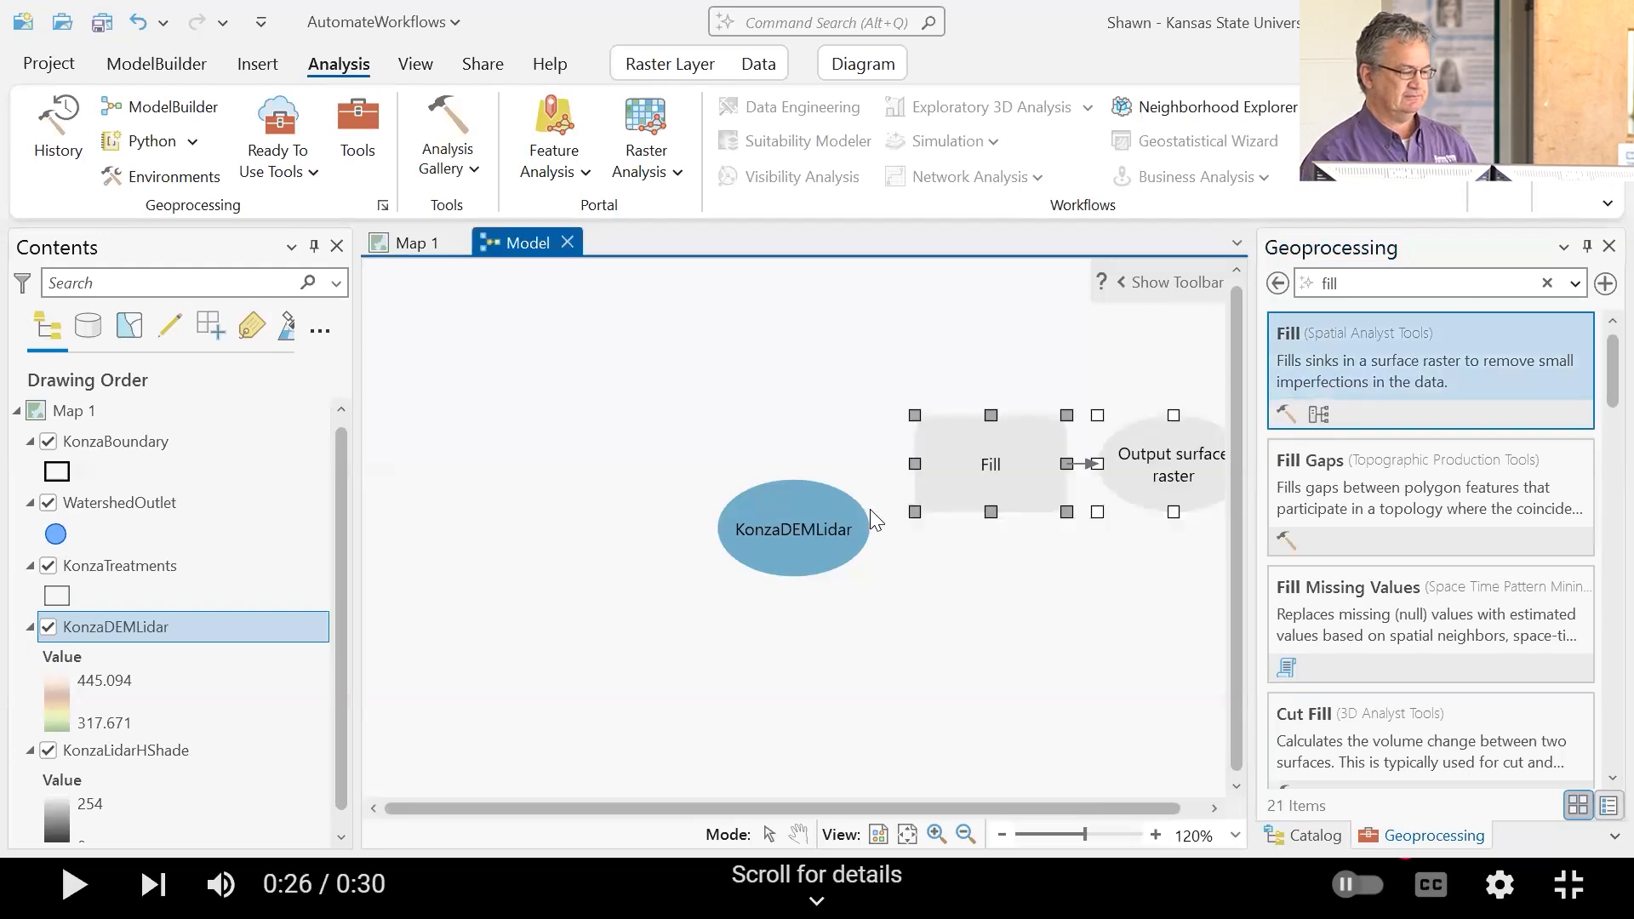
pyautogui.click(861, 544)
pyautogui.moveTo(882, 471); pyautogui.dragTo(843, 468)
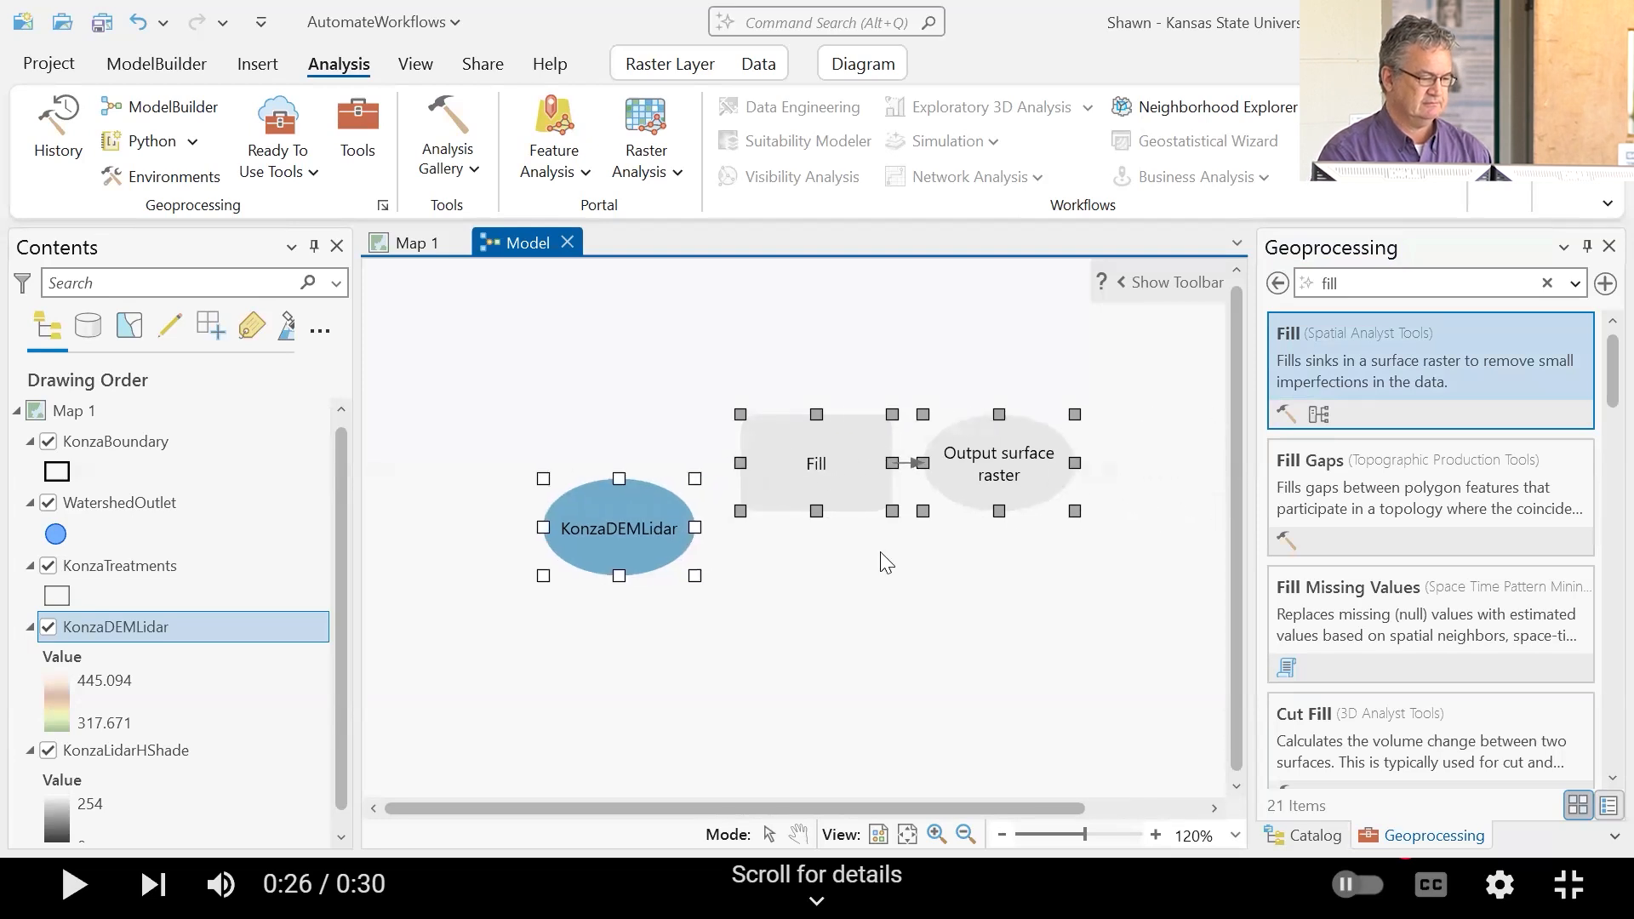
pyautogui.click(1048, 646)
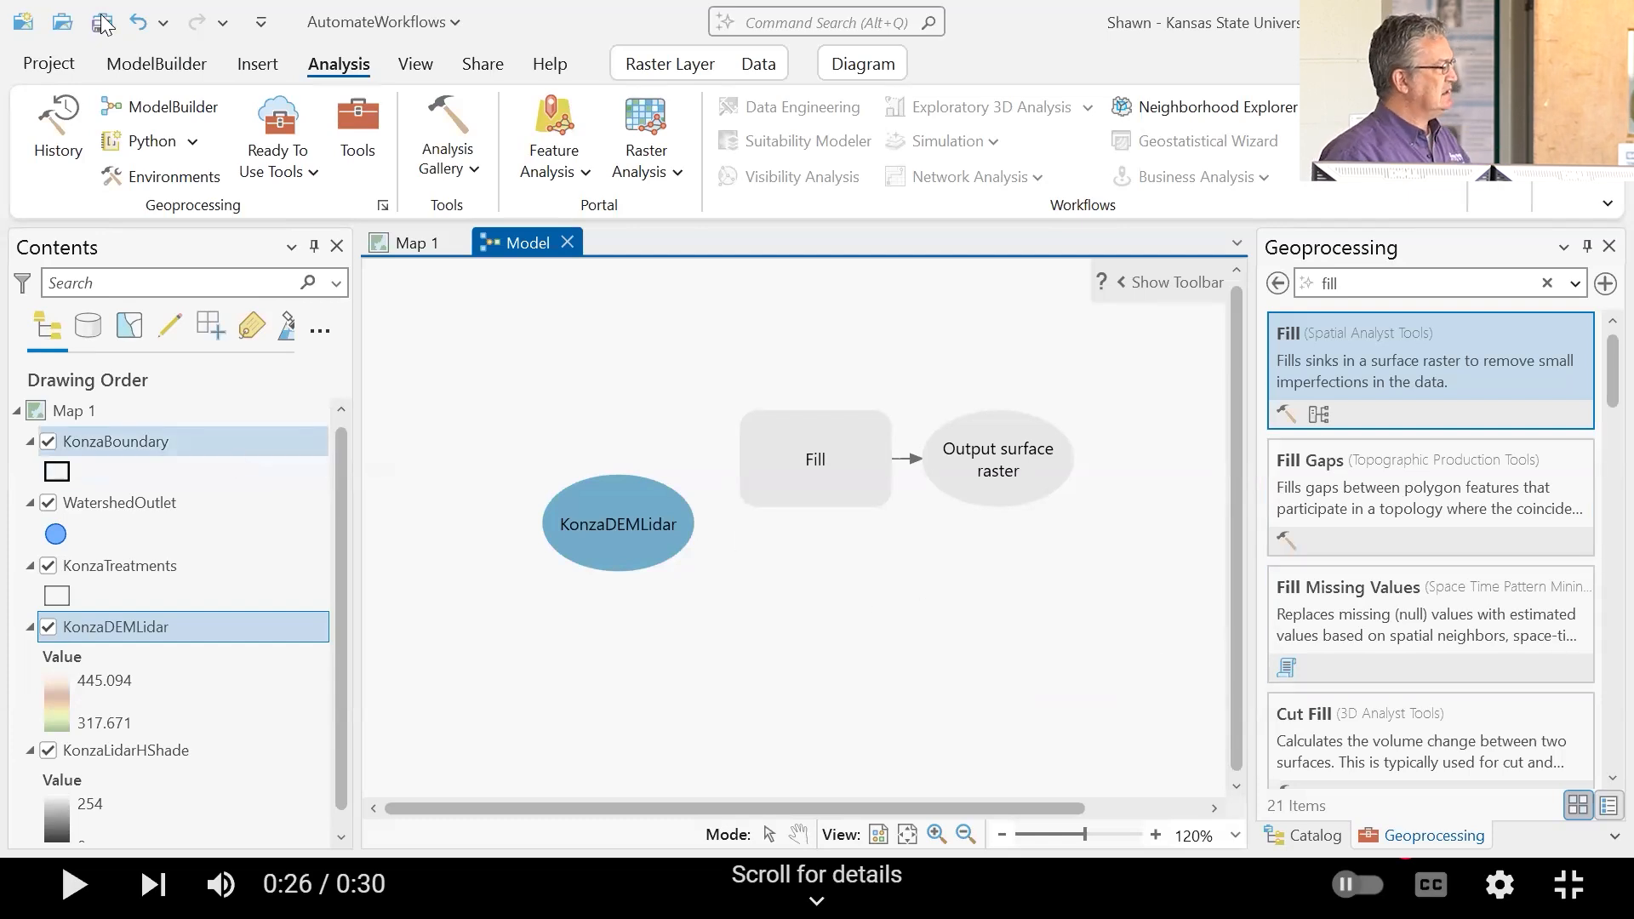
# Step: Connect KonzaDEMLidar to the Fill tool as its Input surface raster
pyautogui.click(839, 483)
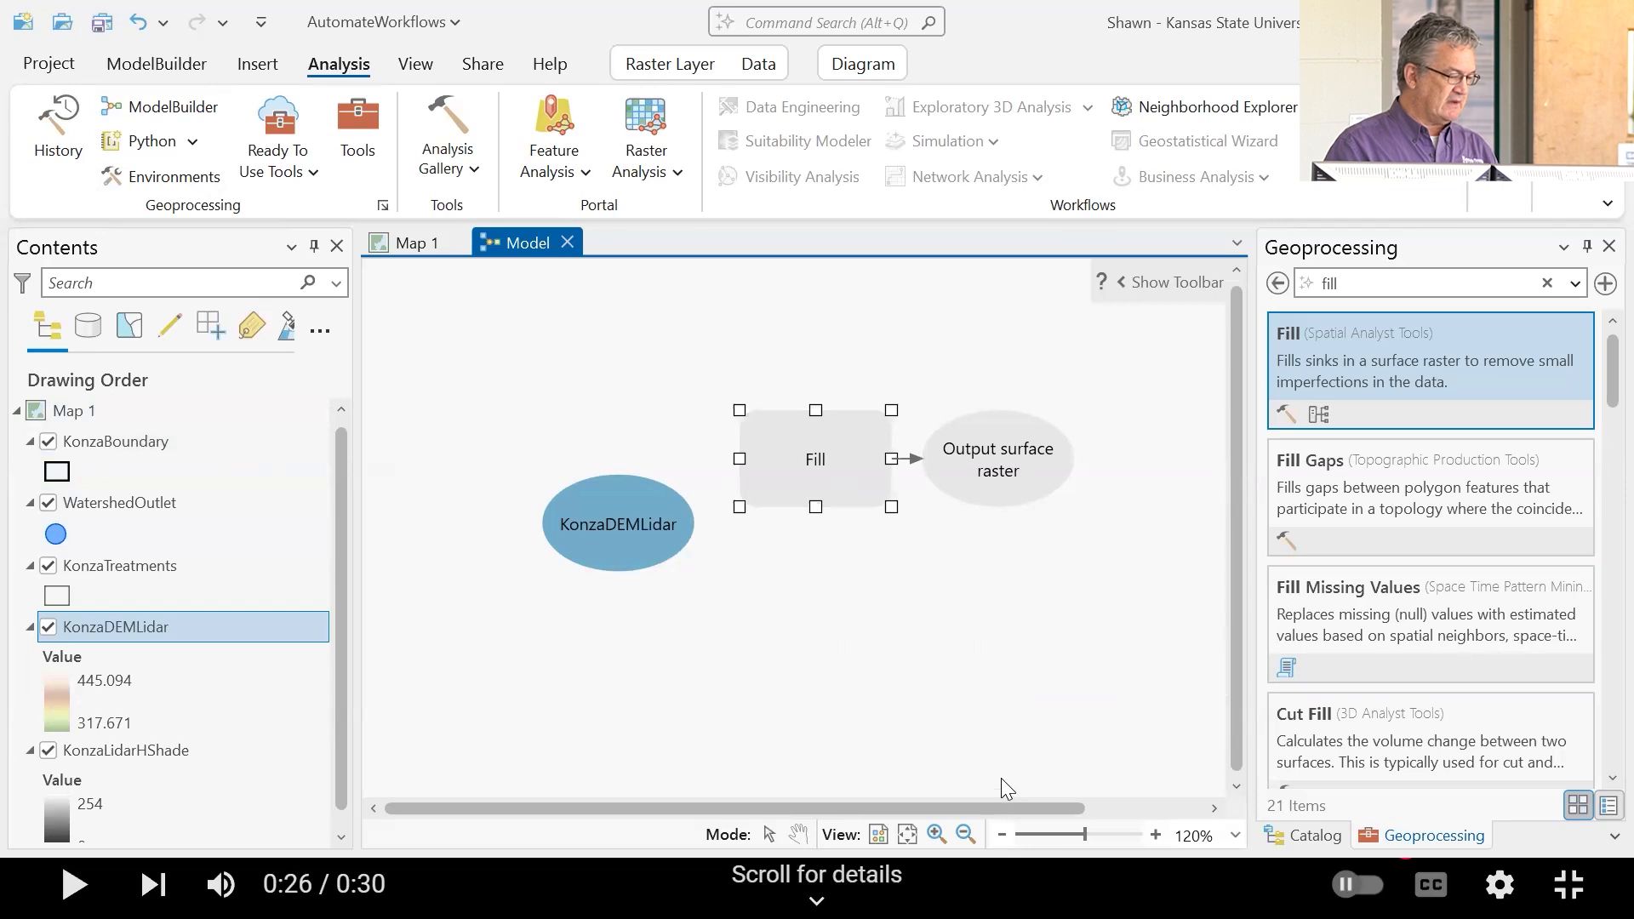
pyautogui.click(930, 652)
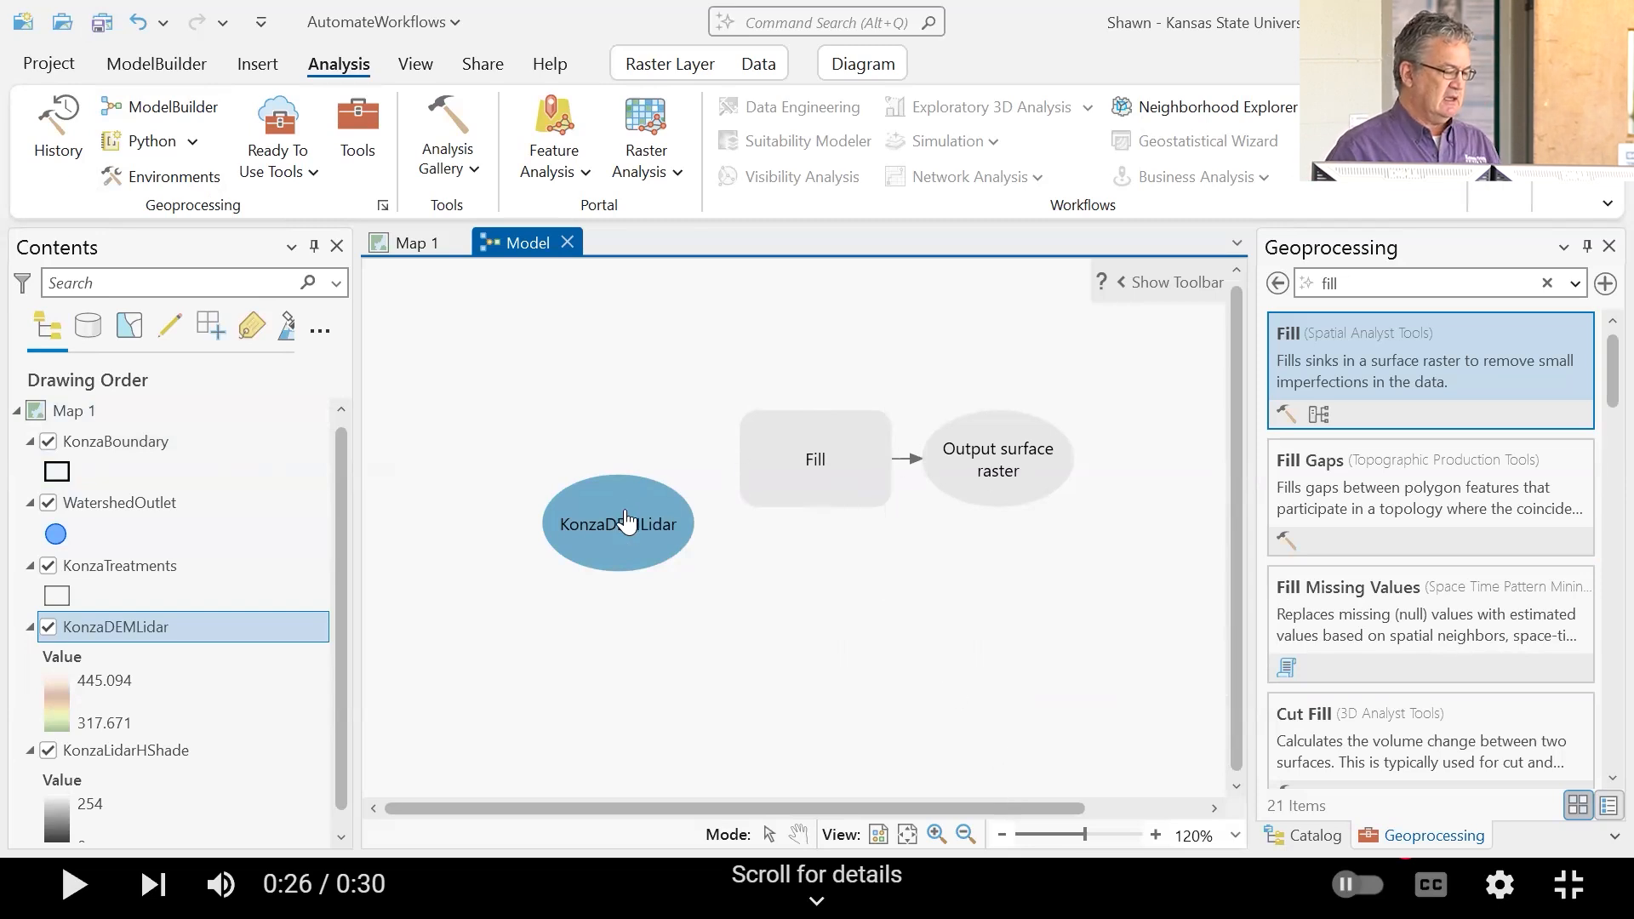
pyautogui.moveTo(638, 538); pyautogui.dragTo(806, 460)
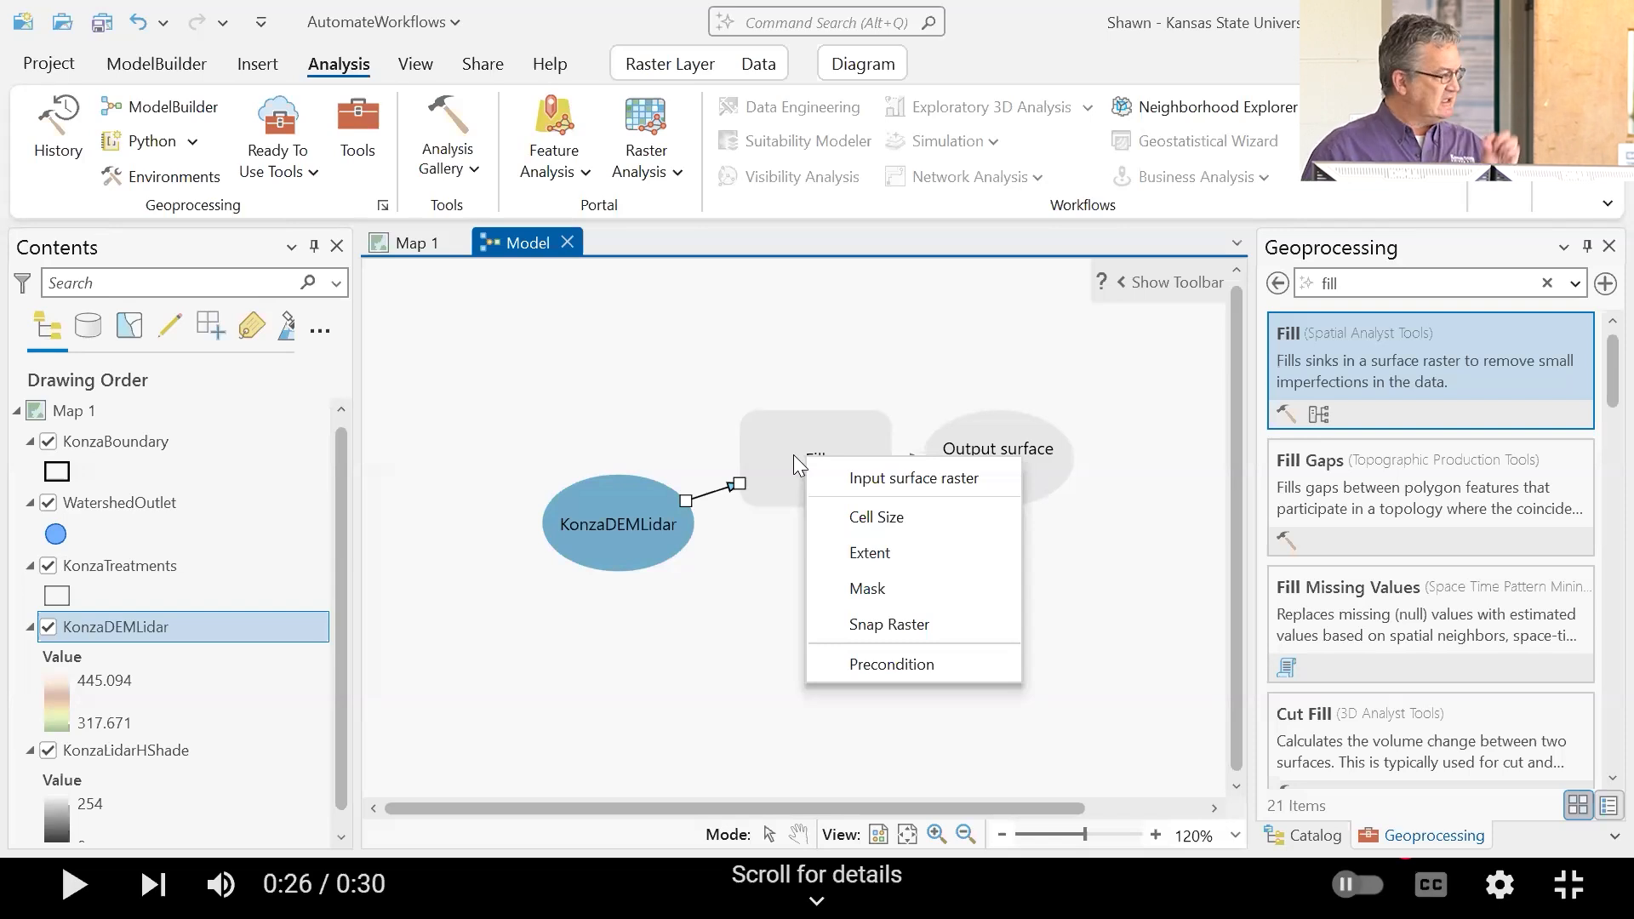
pyautogui.click(861, 478)
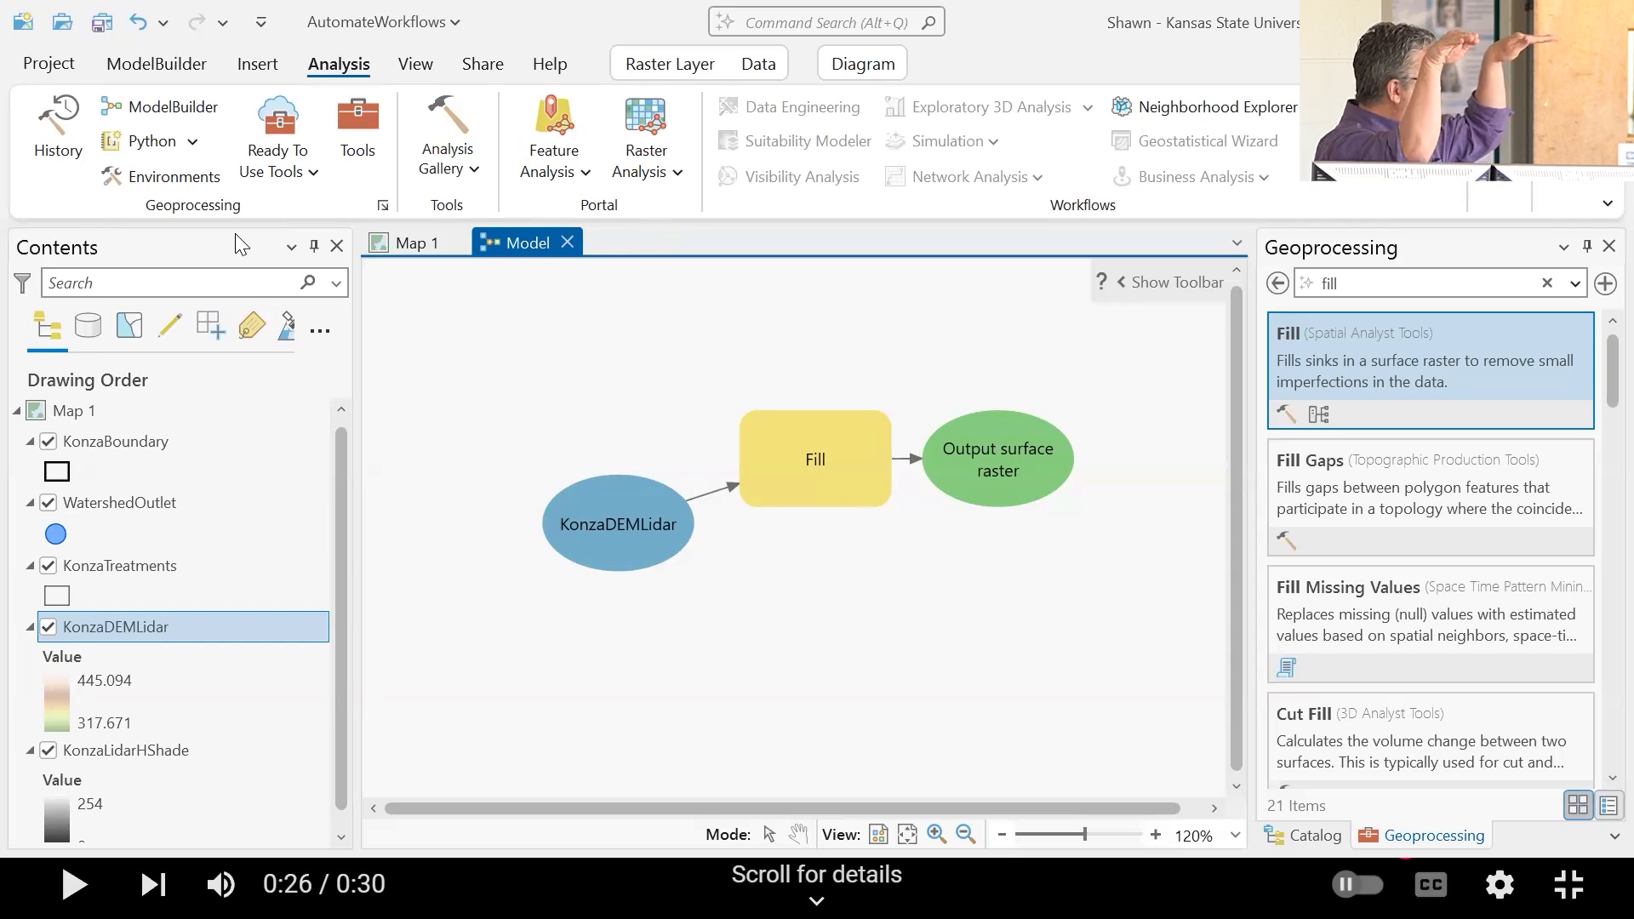
# Step: Arrange the model diagram with Auto Layout and save the model
pyautogui.click(162, 64)
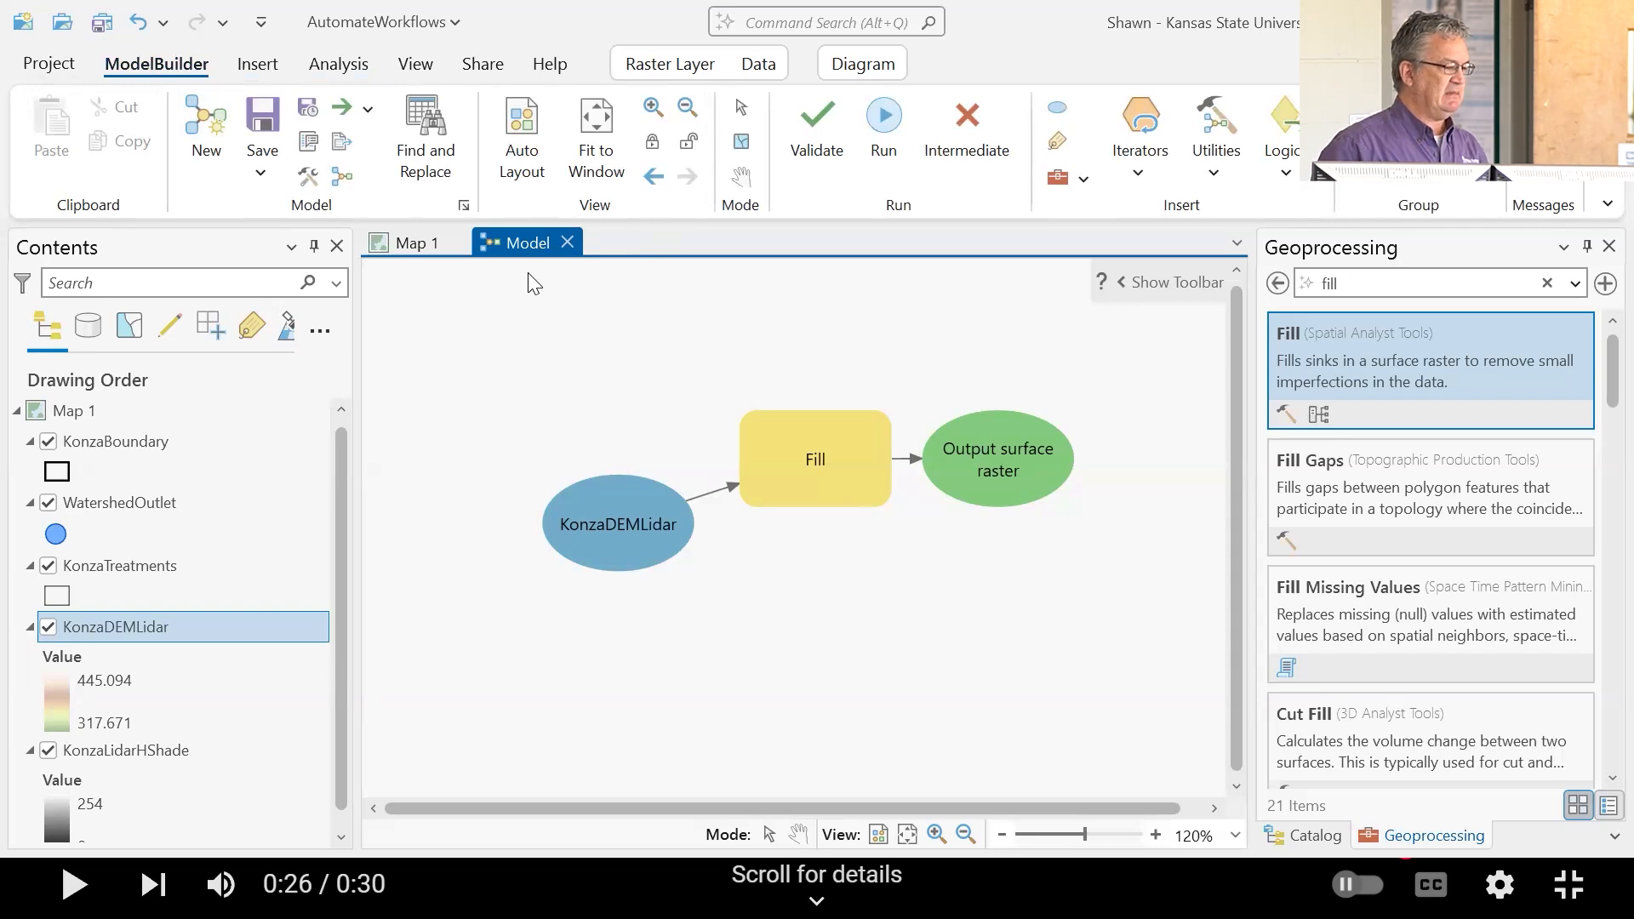
pyautogui.click(270, 116)
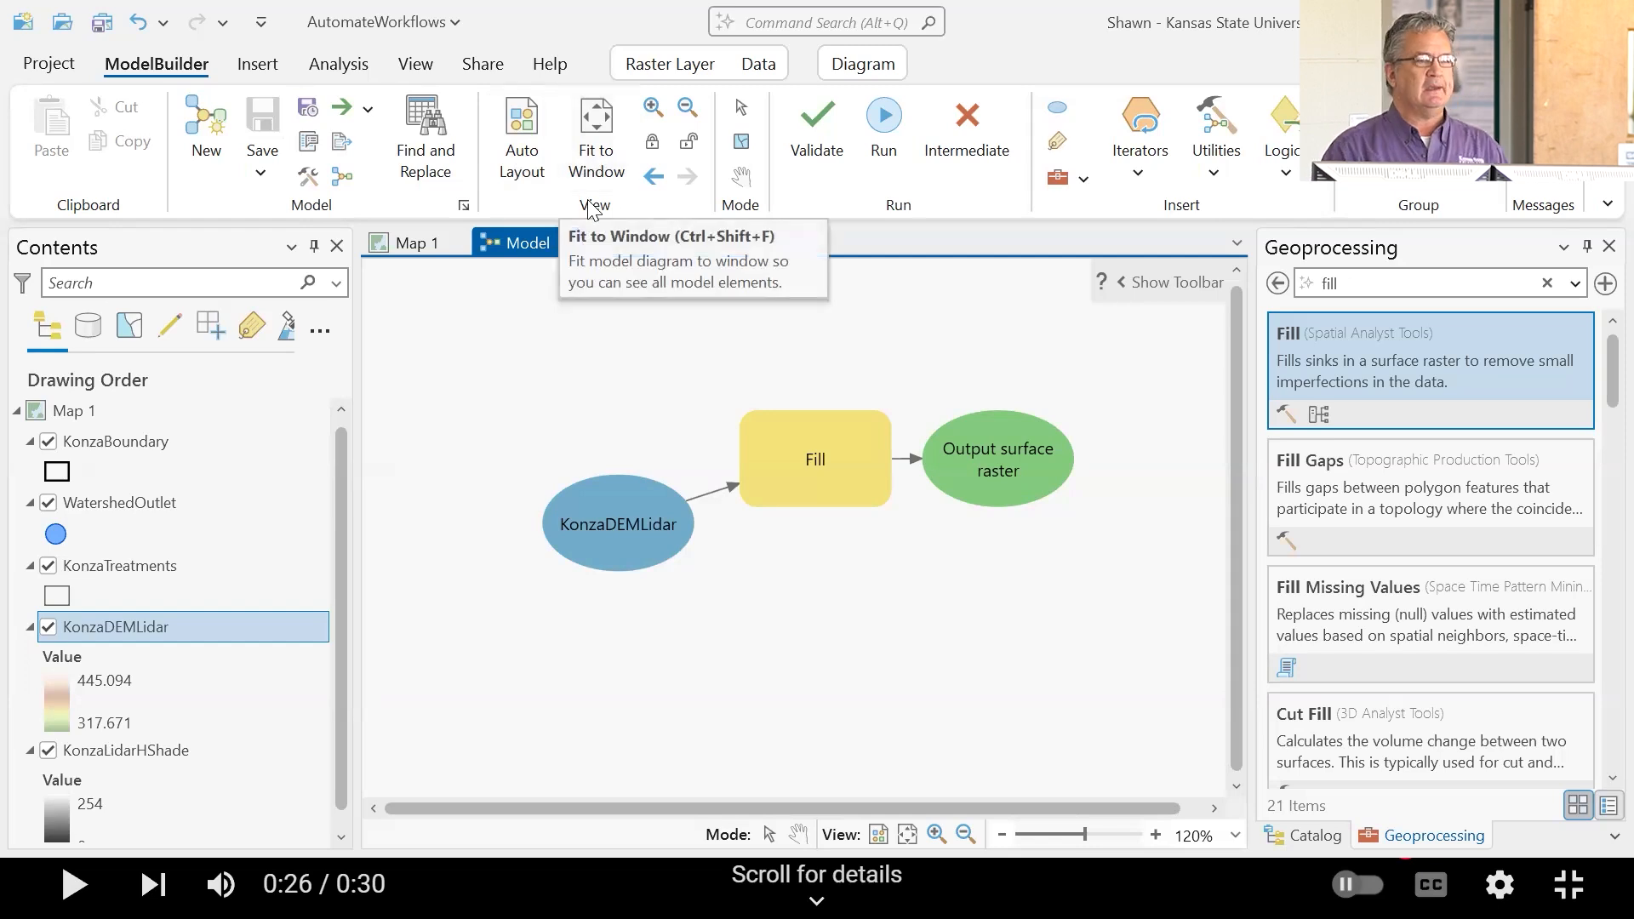
pyautogui.click(521, 157)
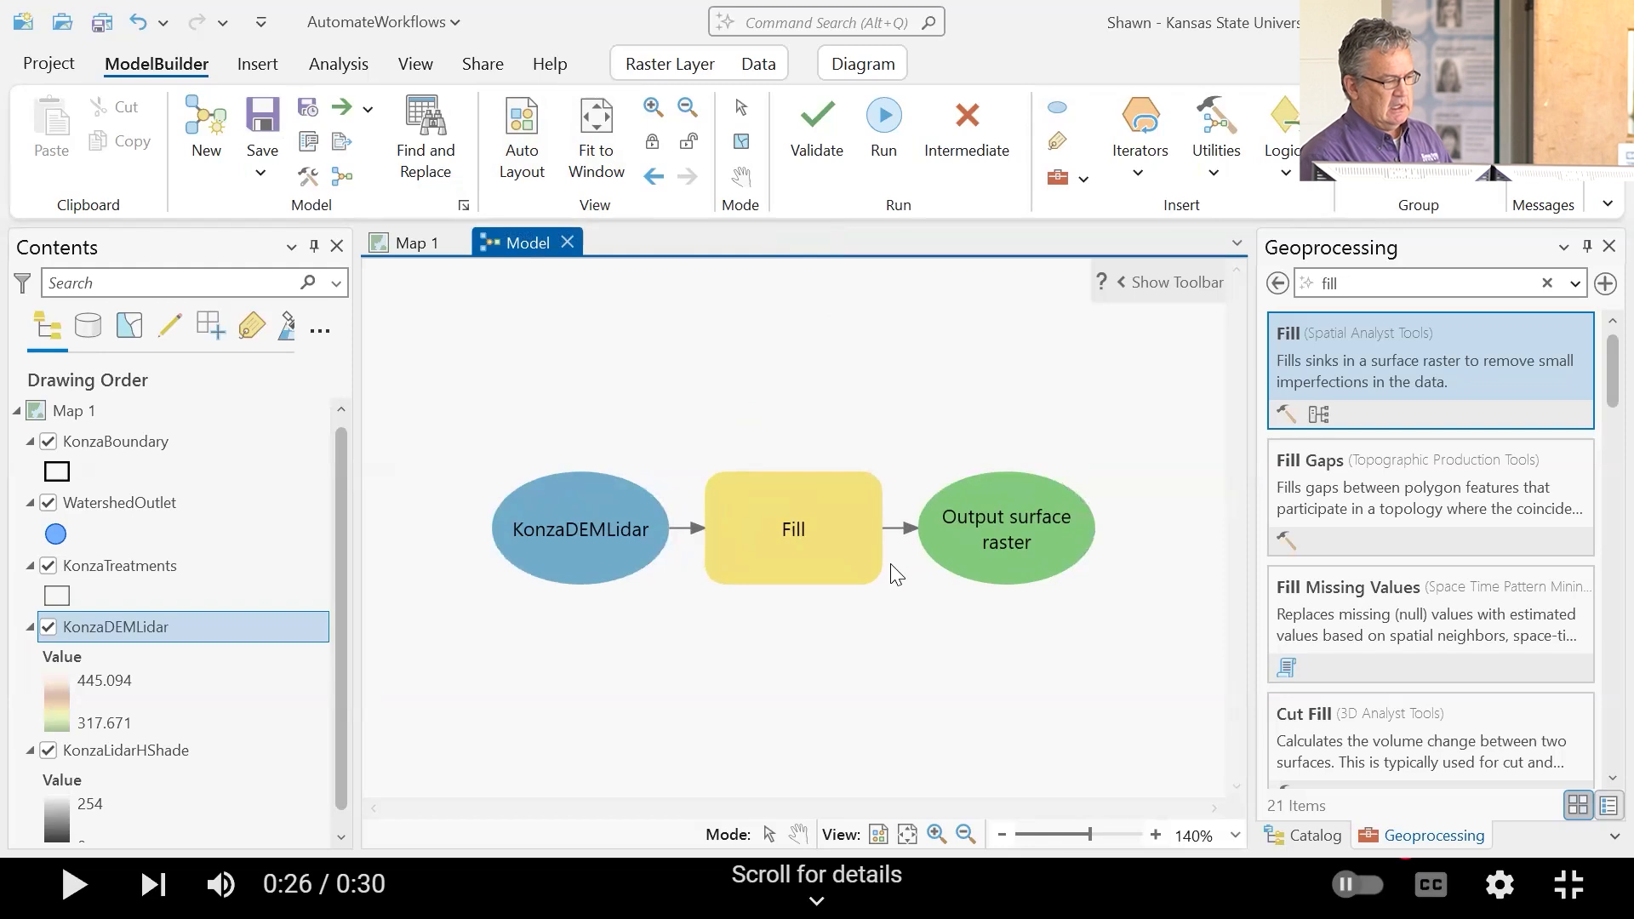
pyautogui.click(277, 113)
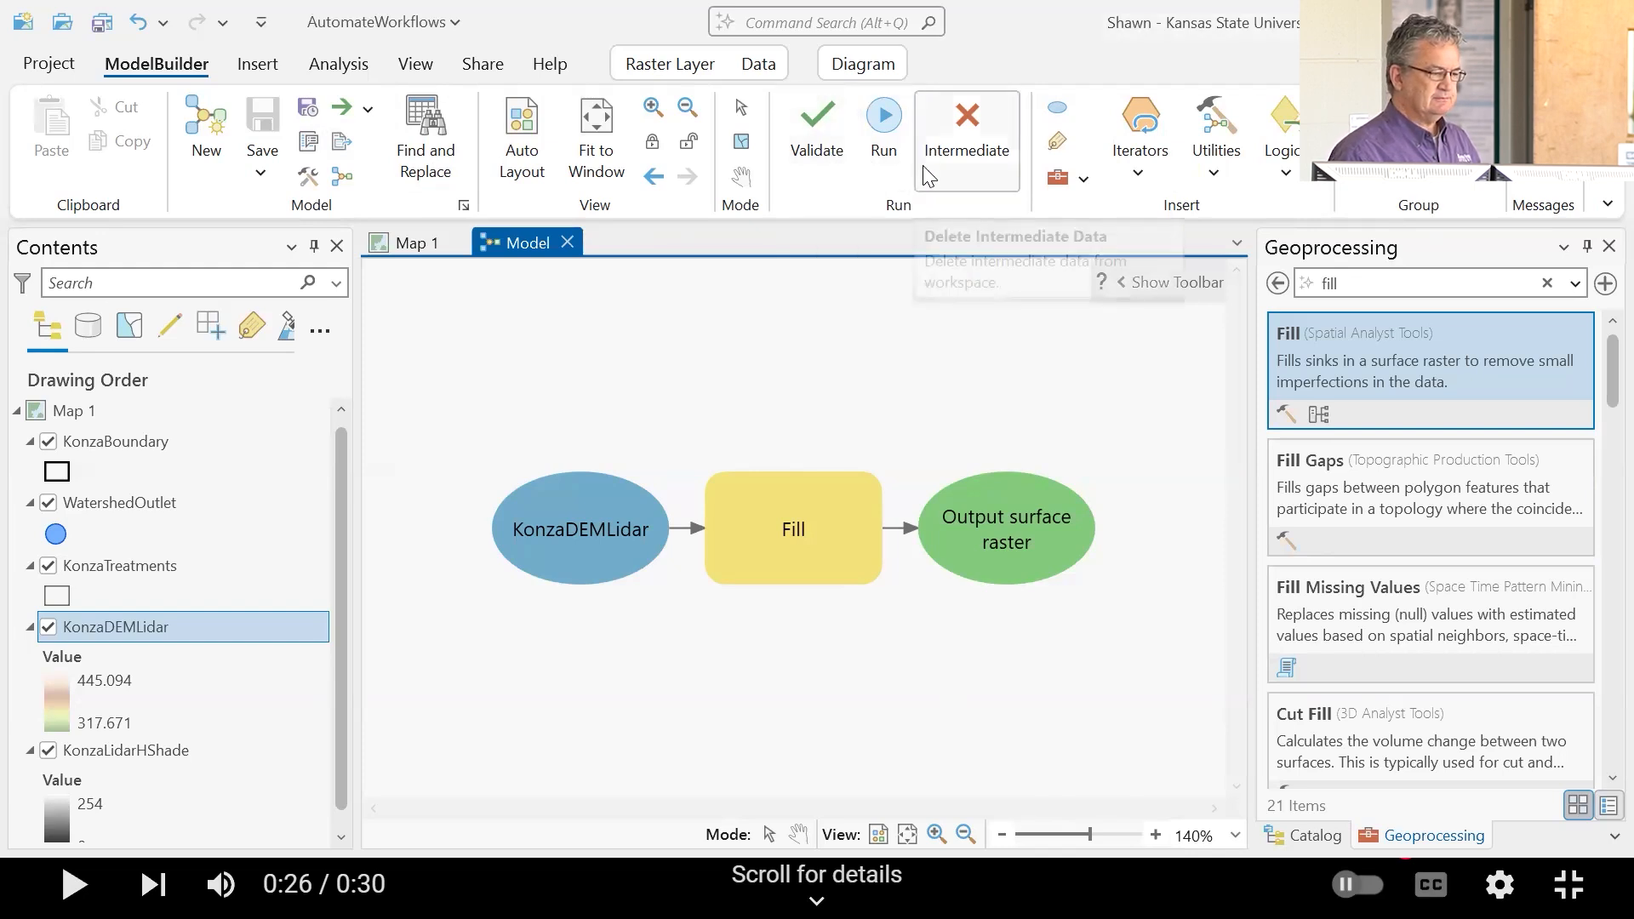
# Step: Validate and run the model, moving its progress window clear of the diagram
pyautogui.click(819, 136)
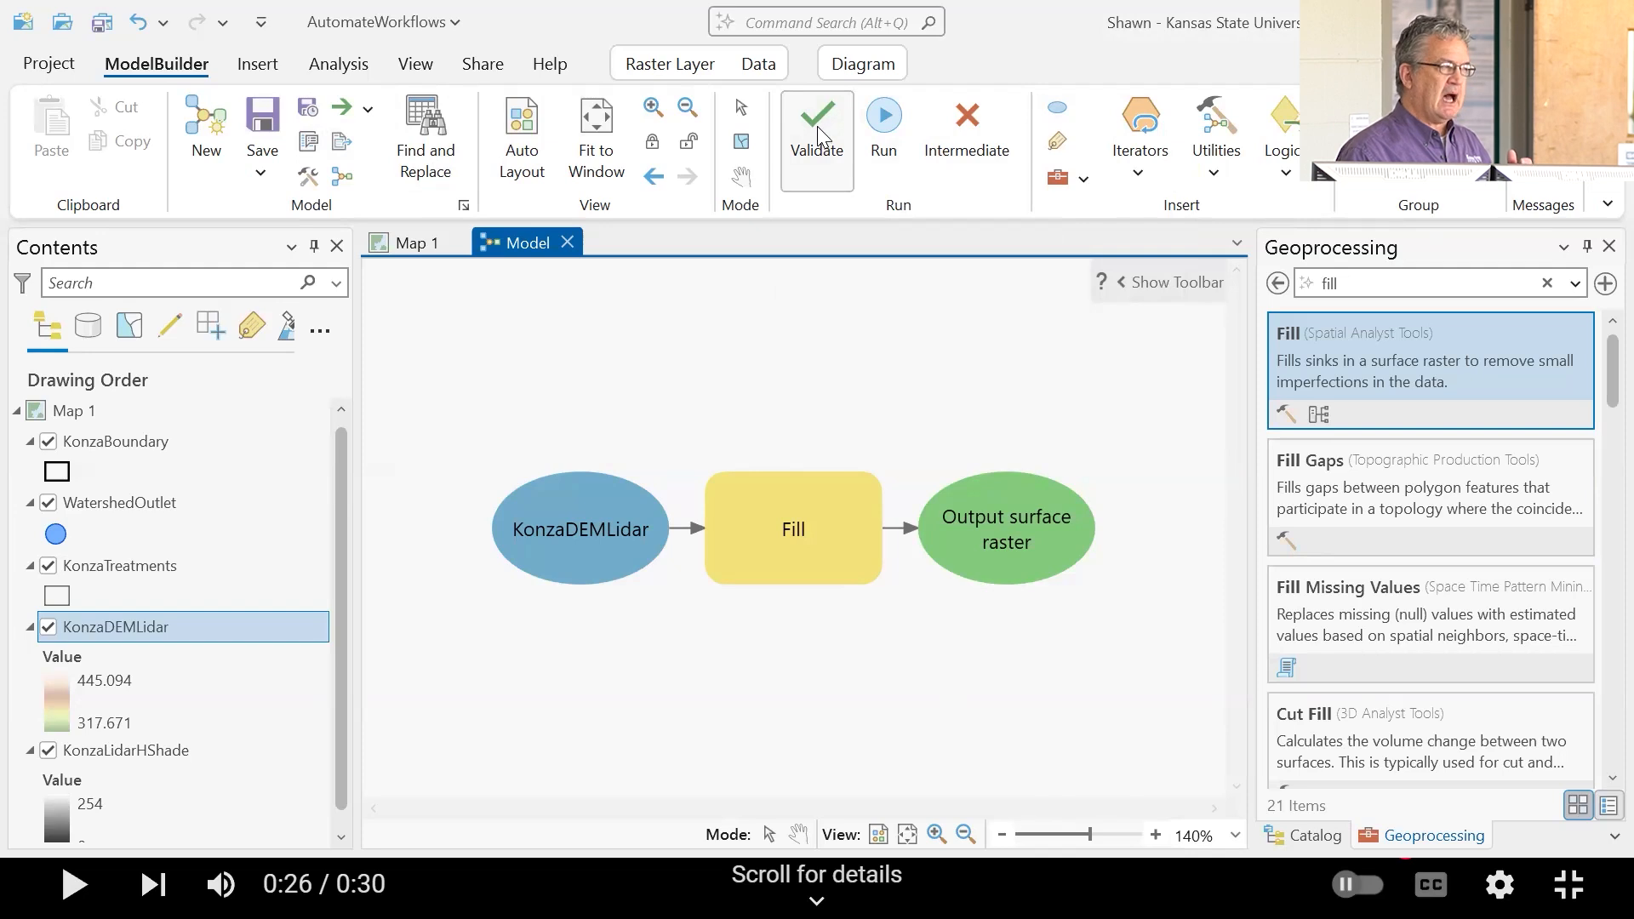
pyautogui.click(902, 130)
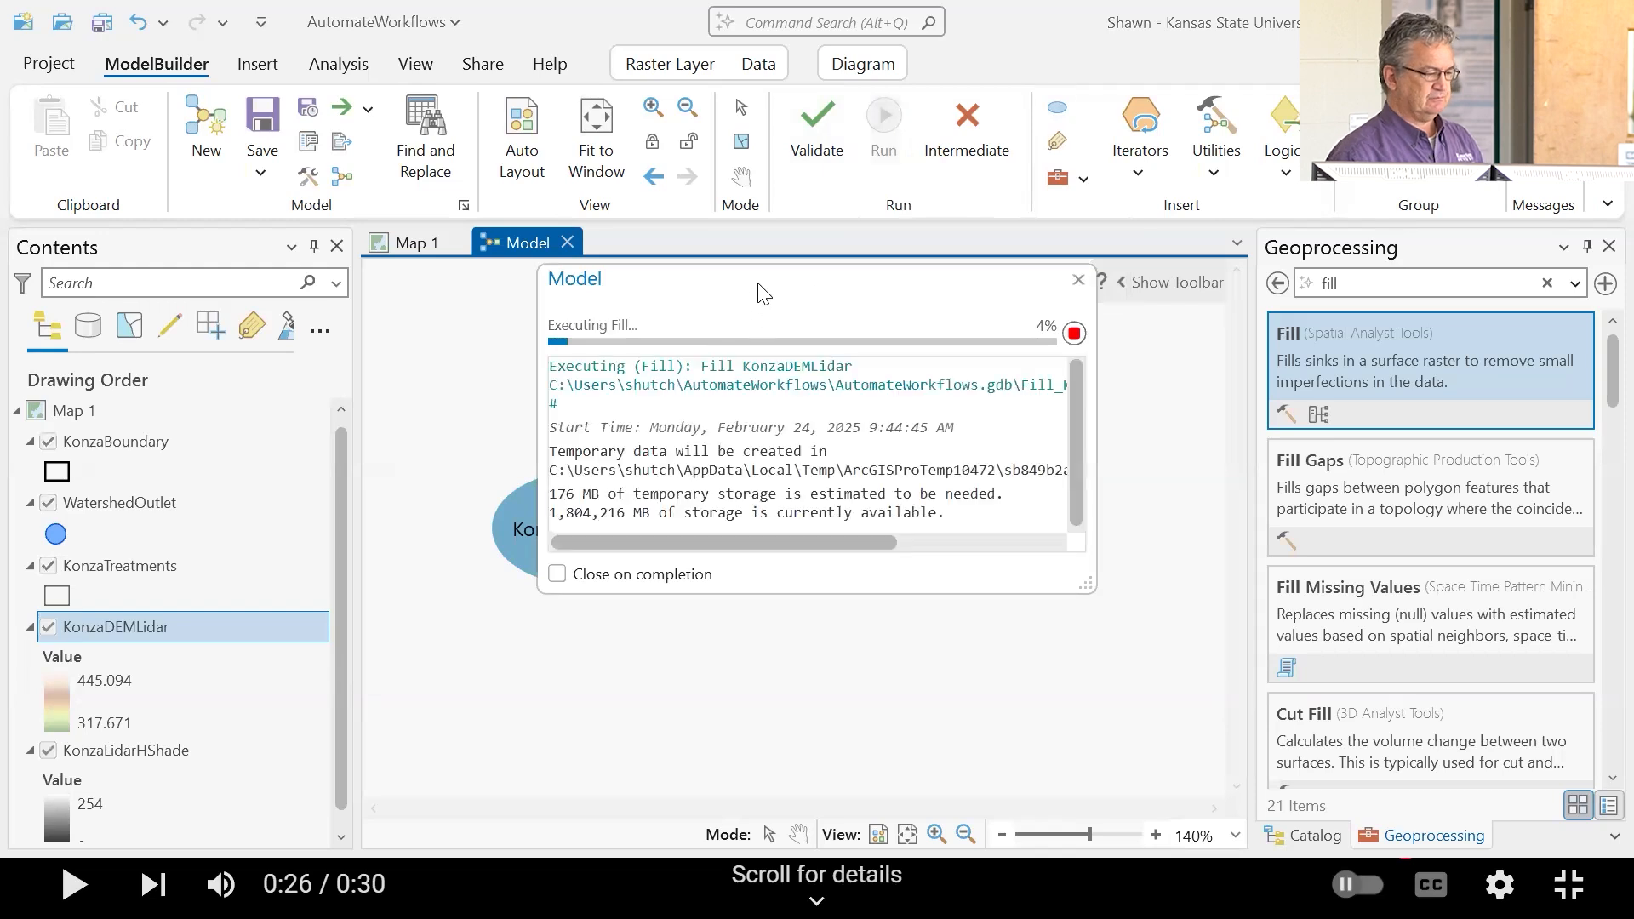
pyautogui.moveTo(762, 267); pyautogui.dragTo(766, 124)
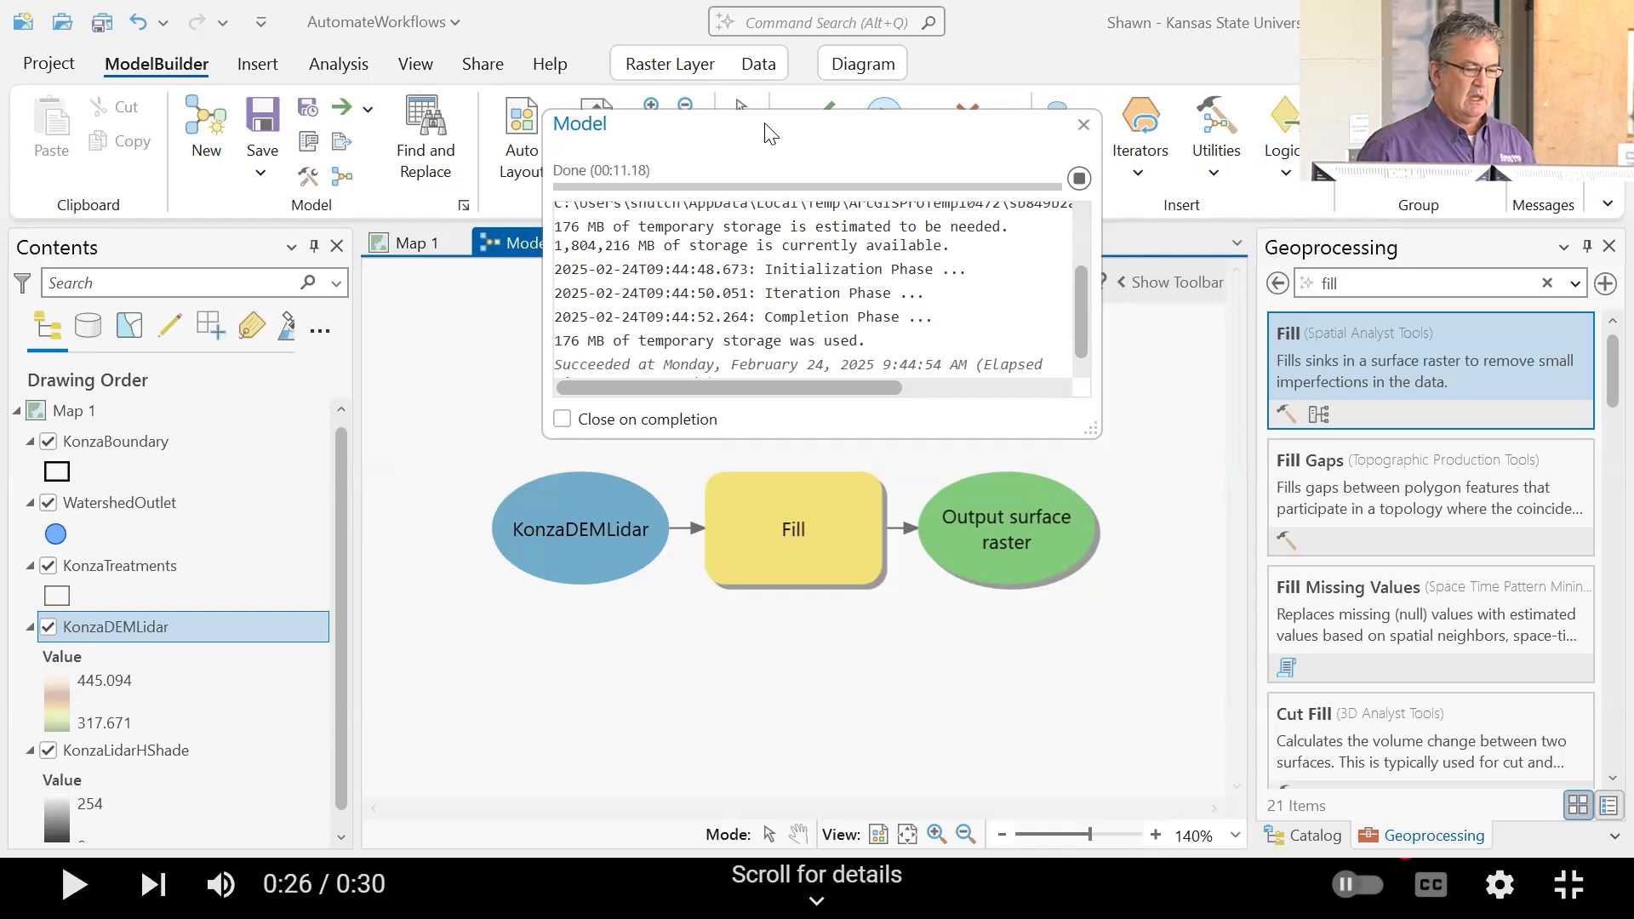
# Step: Read through the messages of the Fill run and close the model's progress window
pyautogui.scroll(1, 886, 268)
pyautogui.scroll(3, 886, 268)
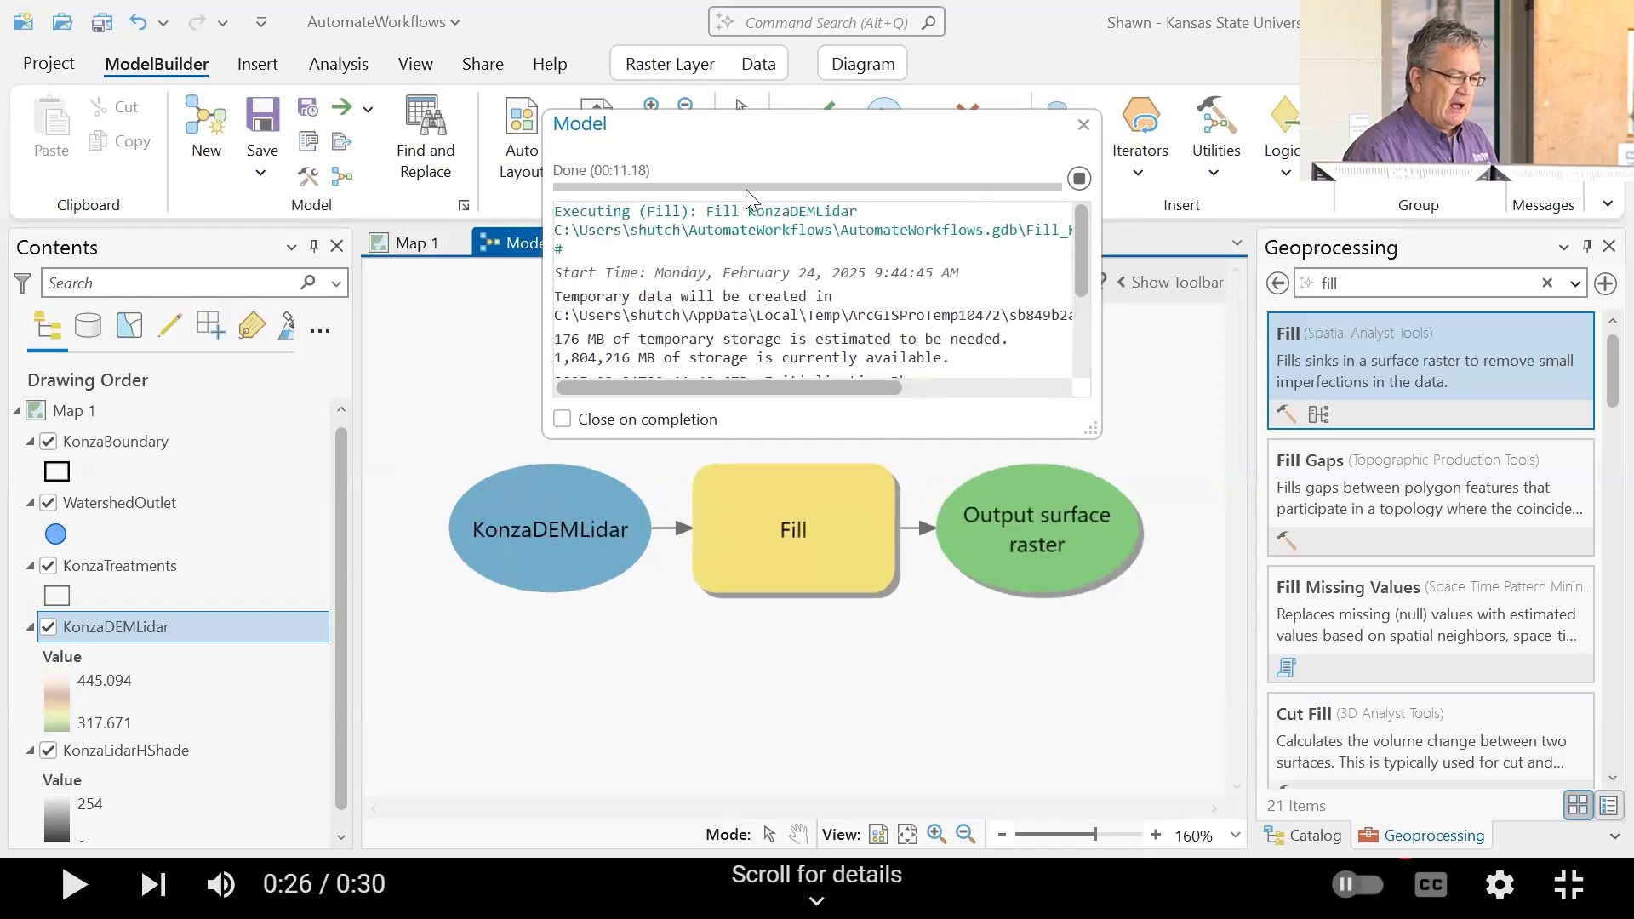
pyautogui.moveTo(731, 124); pyautogui.dragTo(709, 94)
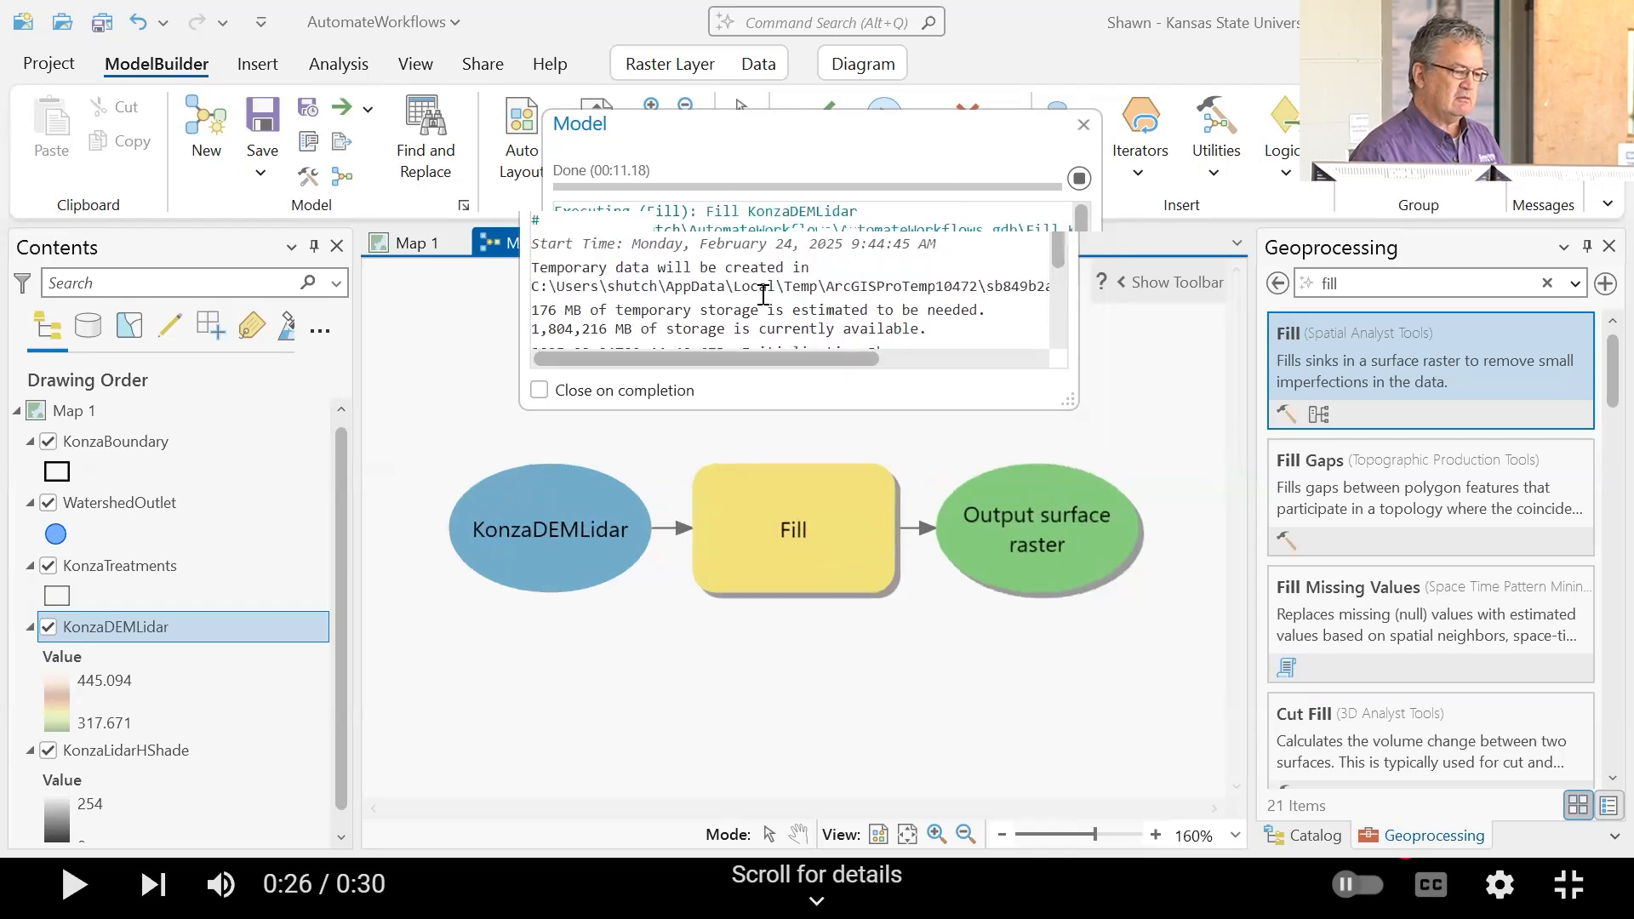
pyautogui.scroll(-3, 763, 294)
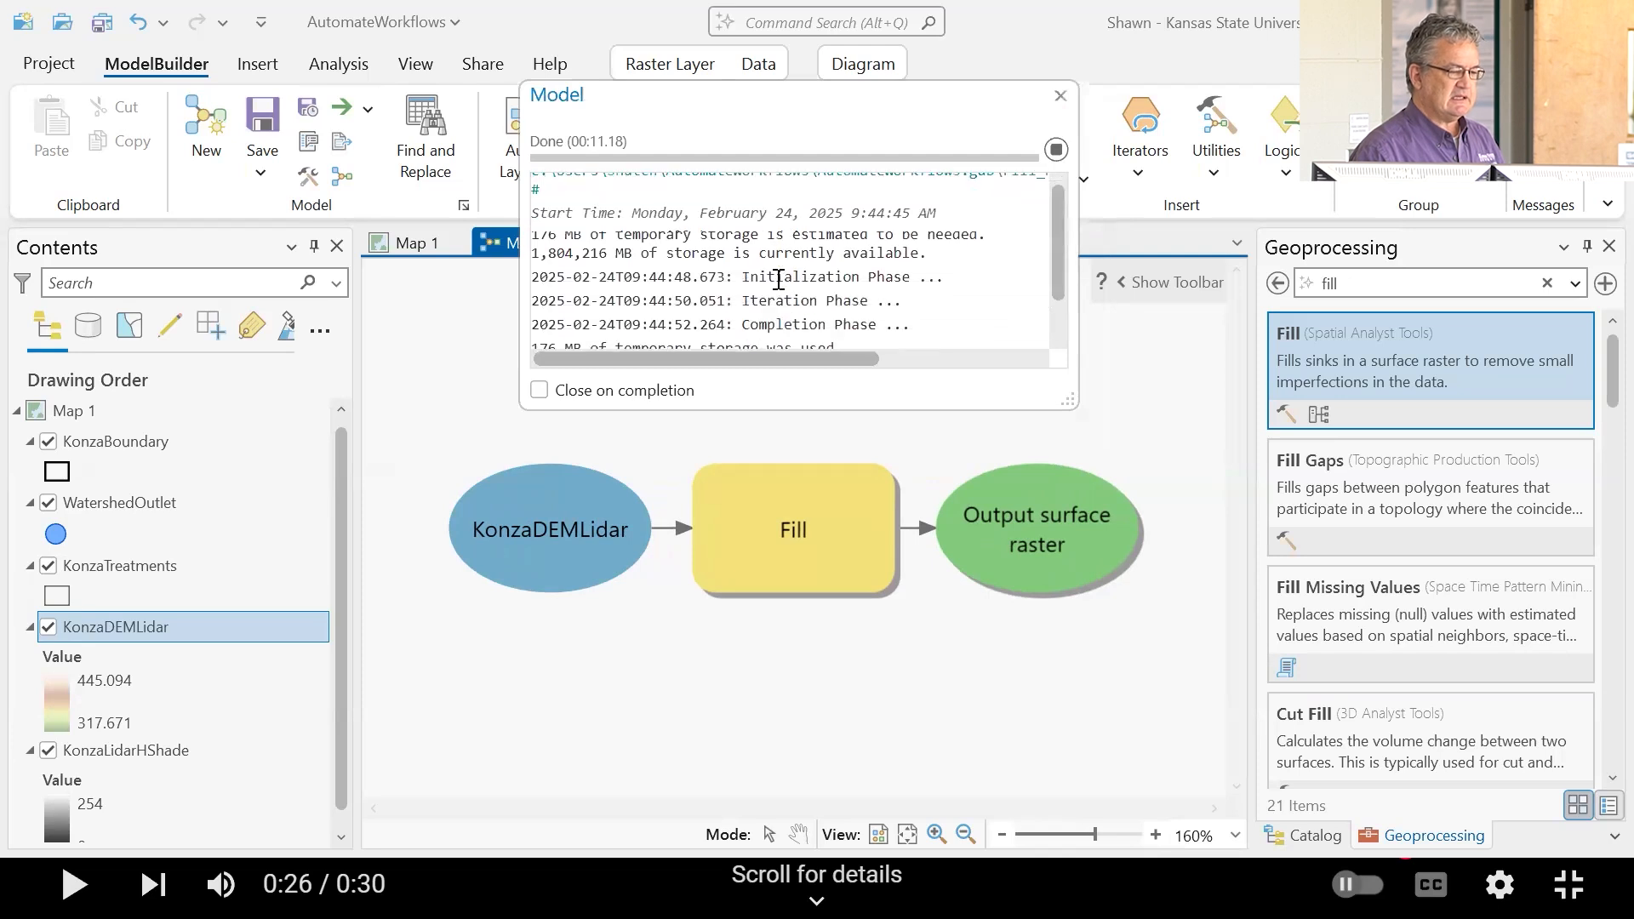
pyautogui.click(1059, 97)
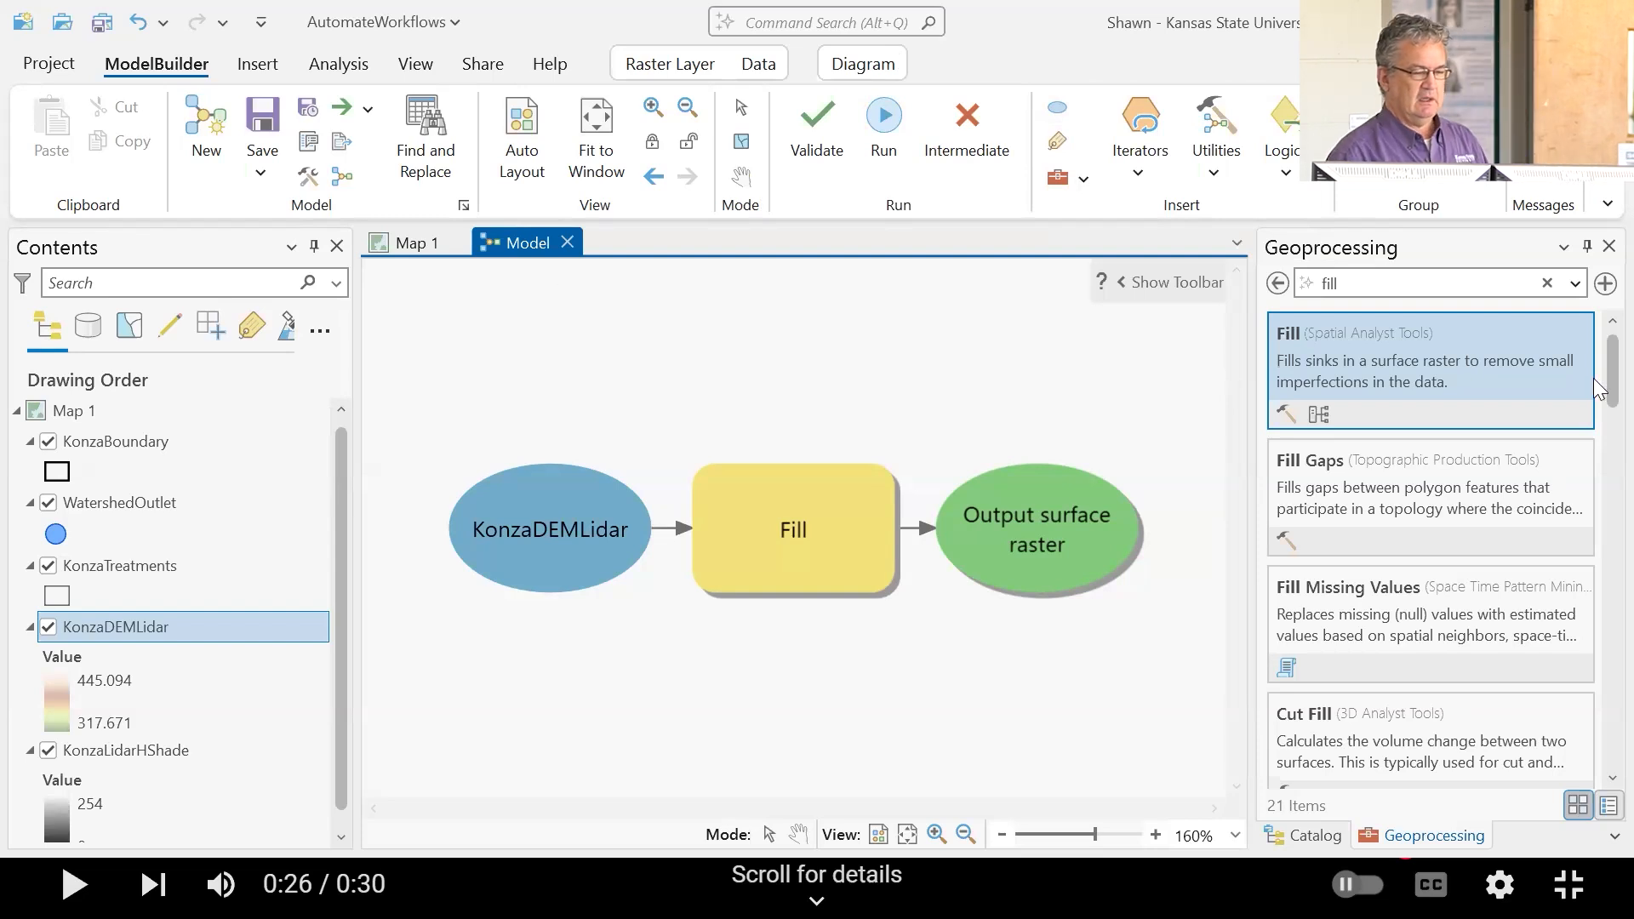
# Step: Close the Geoprocessing pane and refresh AutomateWorkflows.gdb among the project's databases
pyautogui.click(1609, 247)
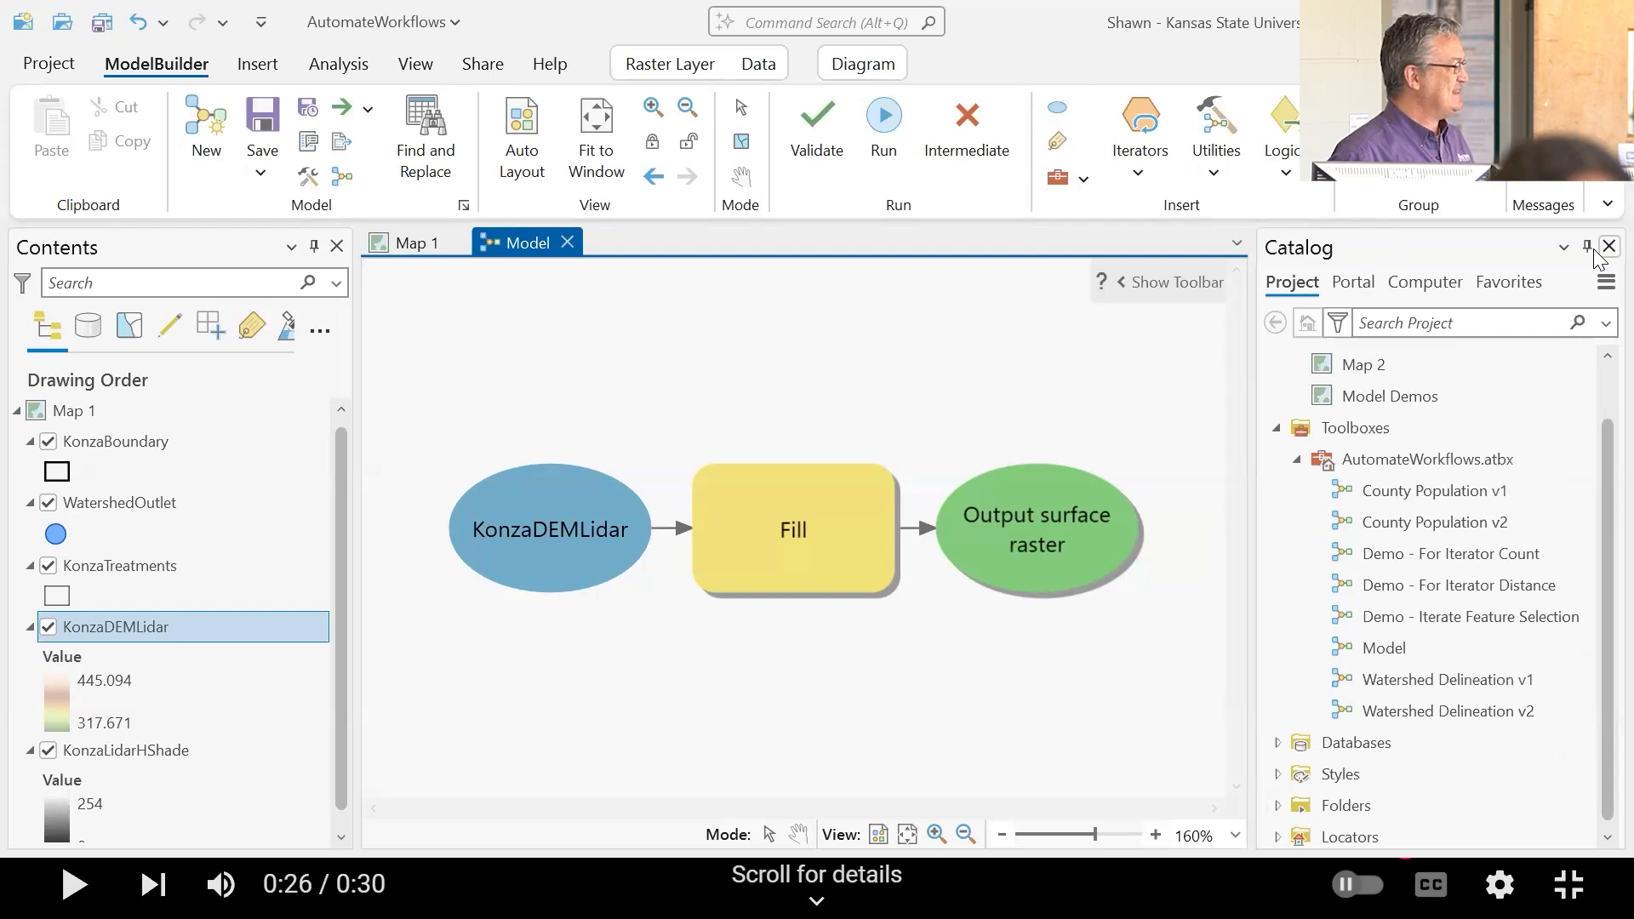
pyautogui.click(1298, 461)
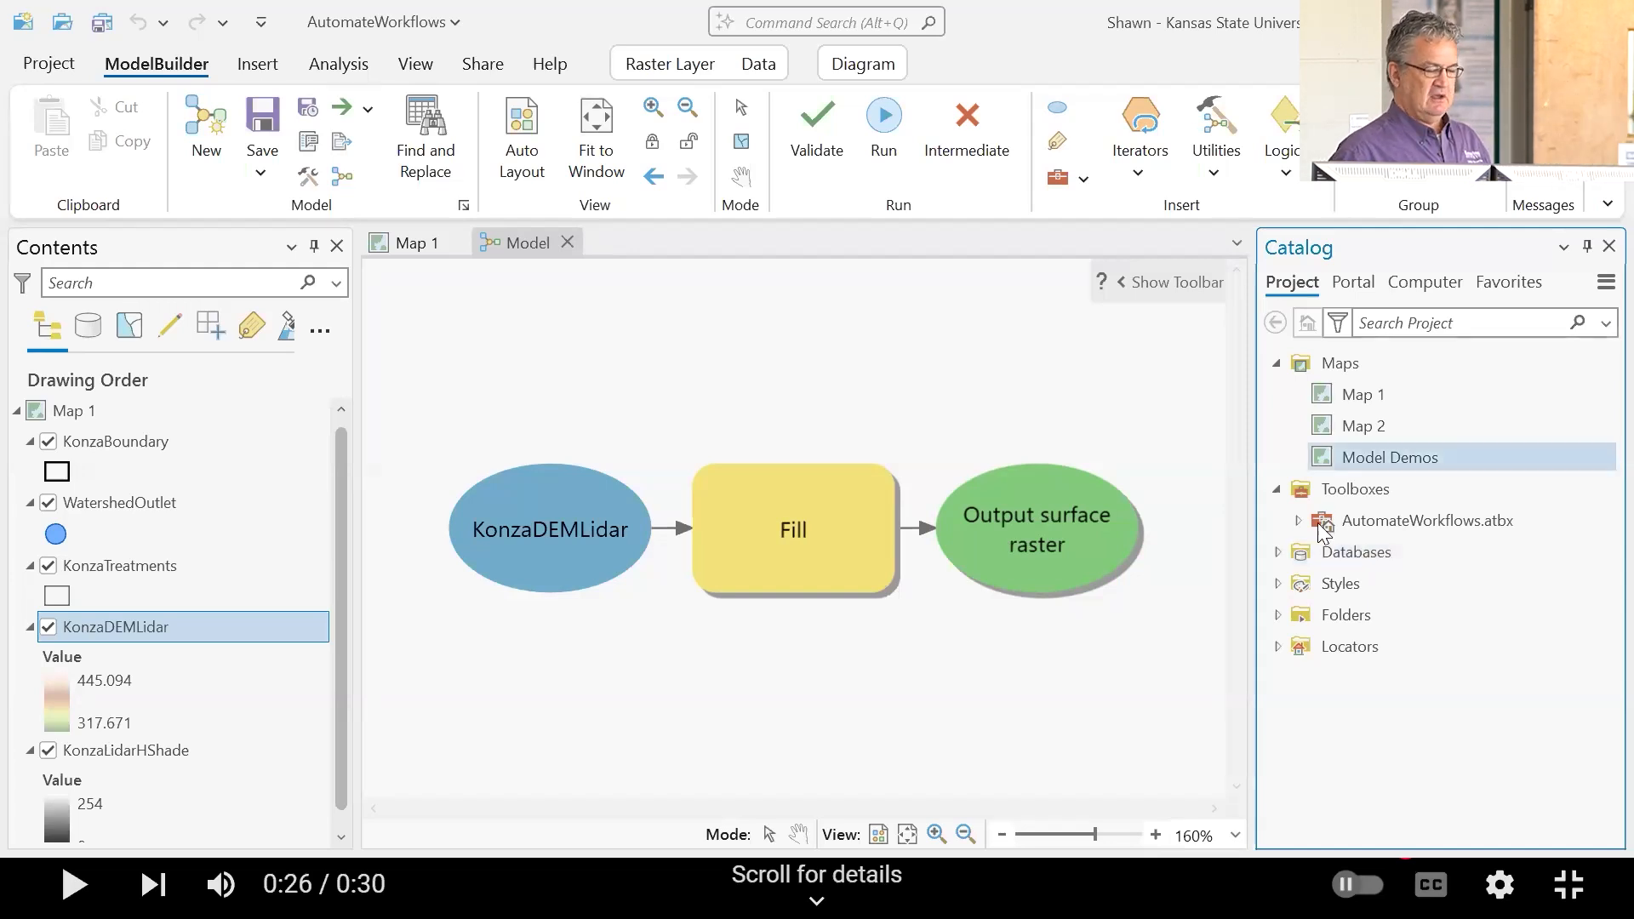
pyautogui.click(1278, 552)
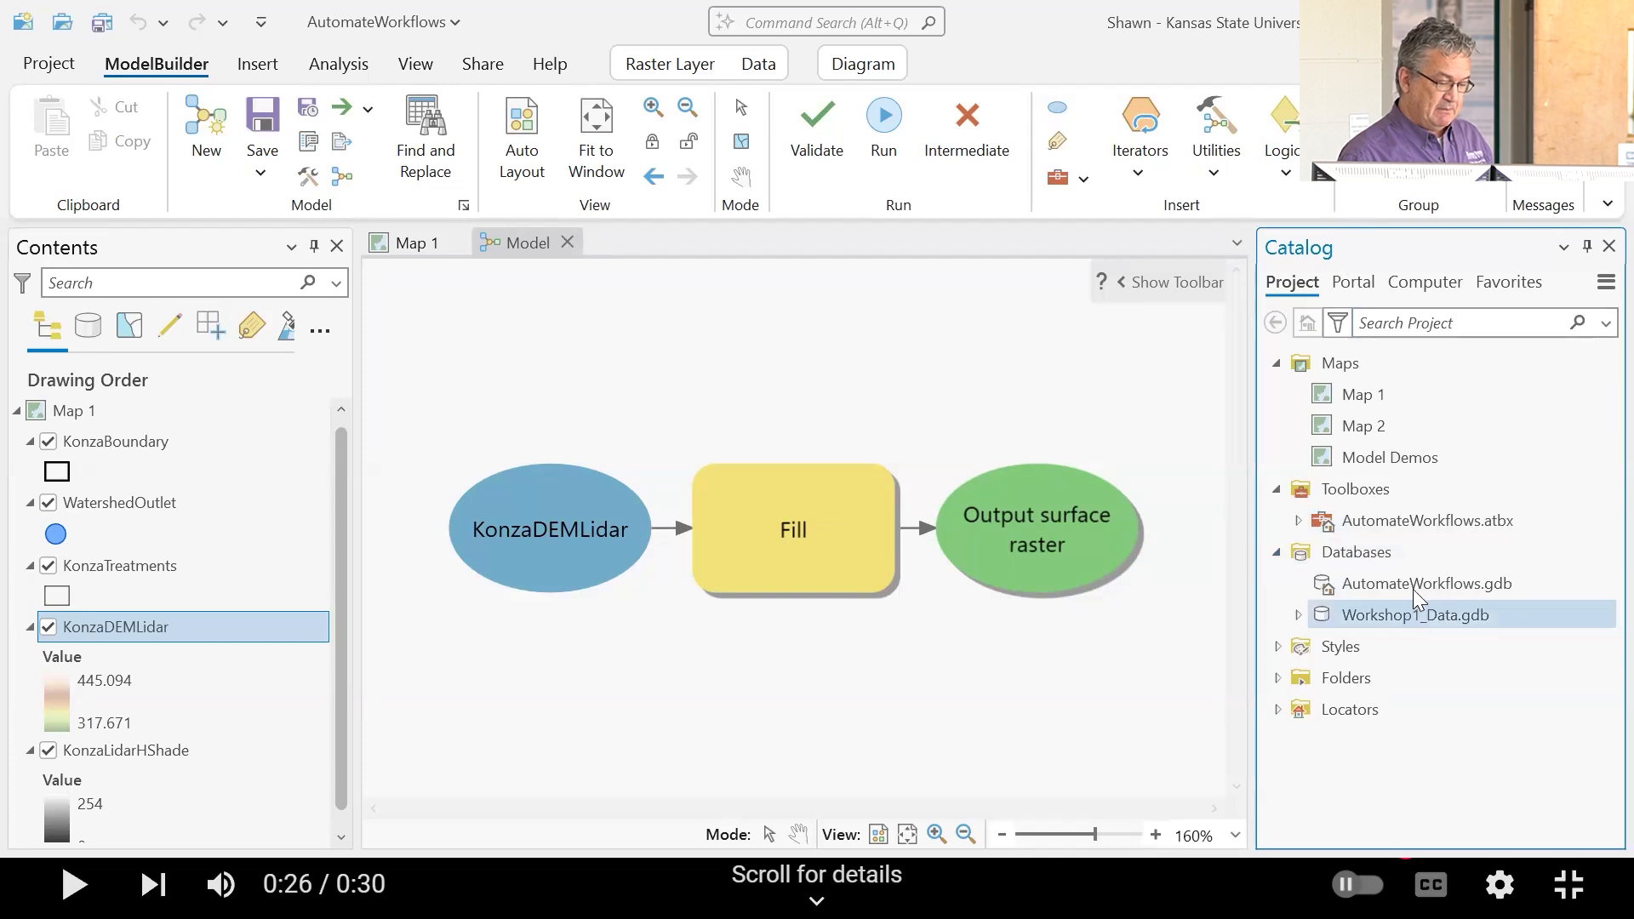
pyautogui.click(1412, 586)
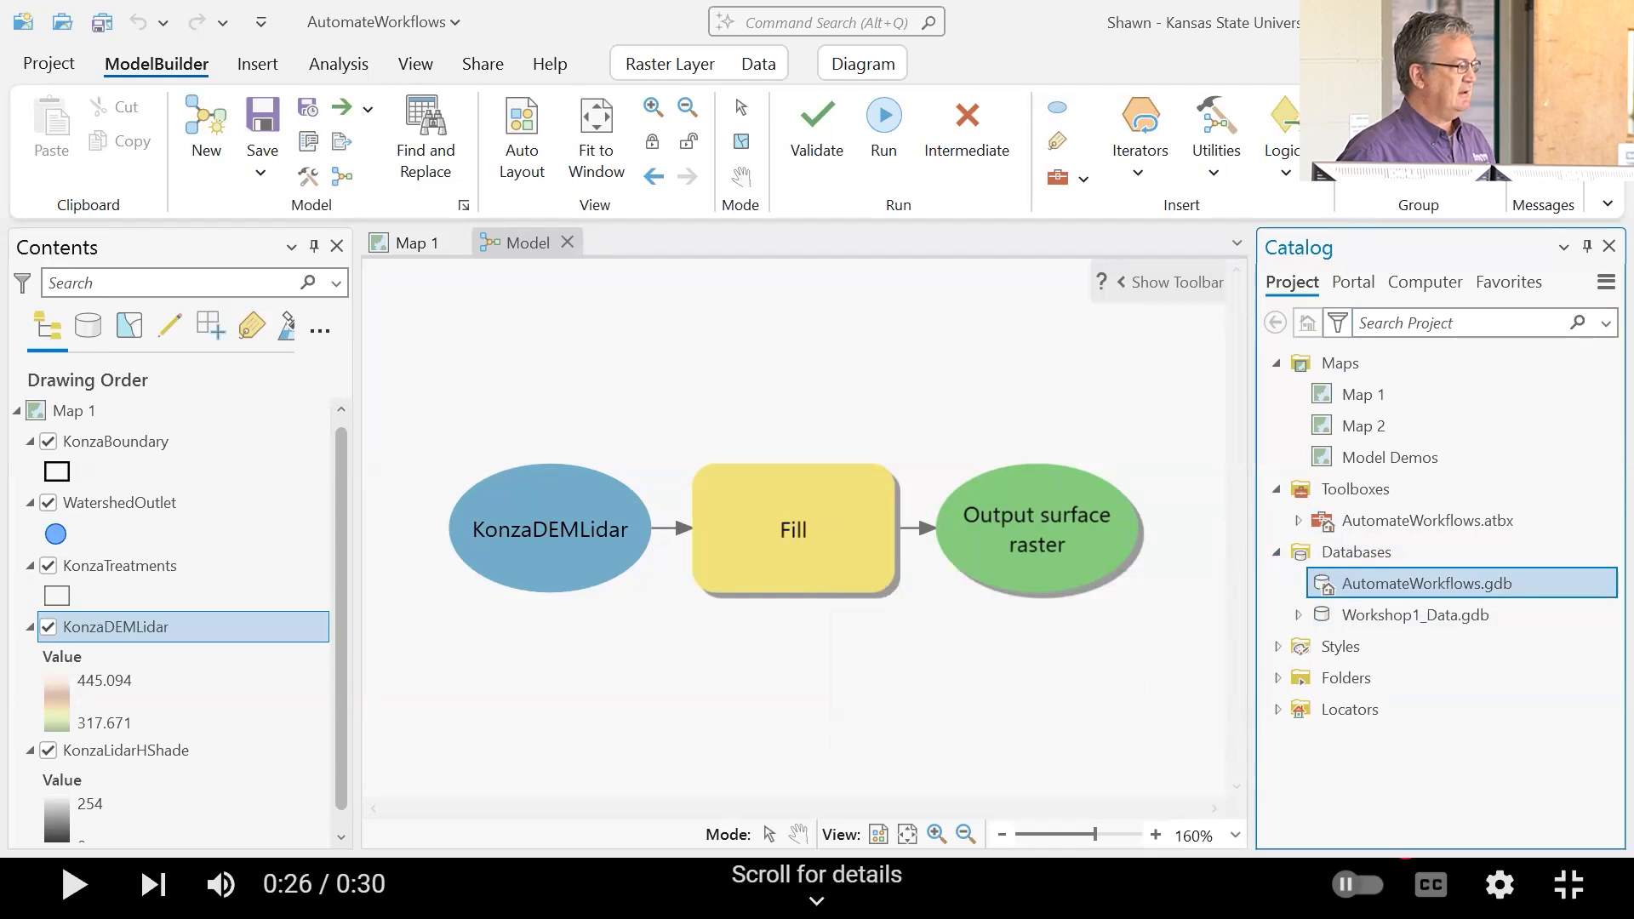
pyautogui.rightClick(1418, 587)
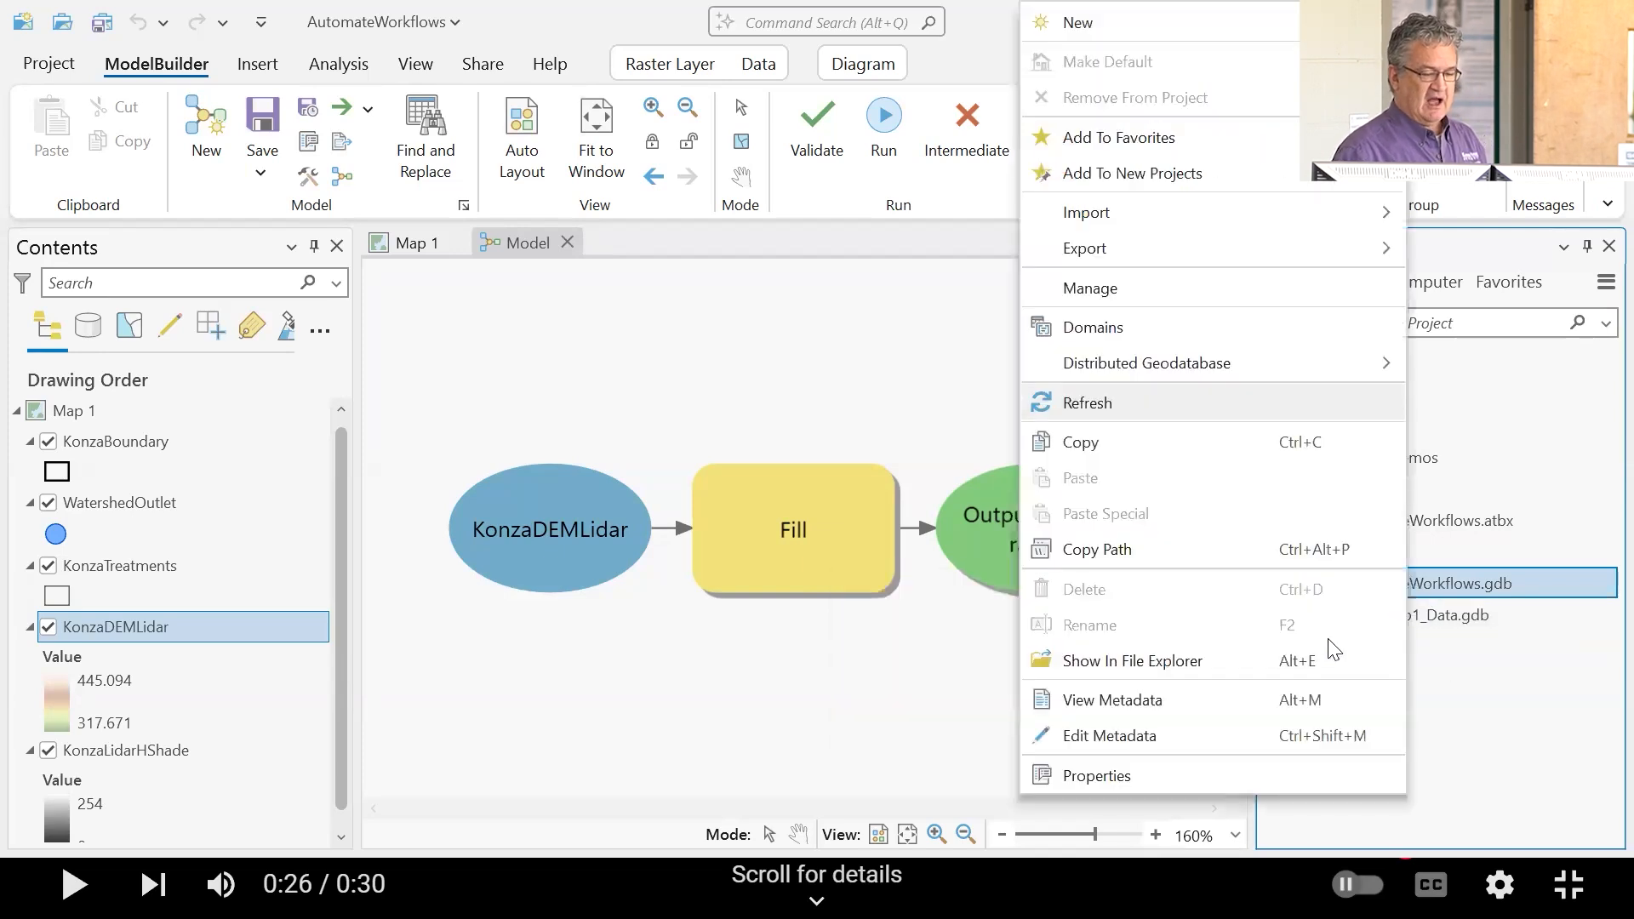
pyautogui.click(1107, 401)
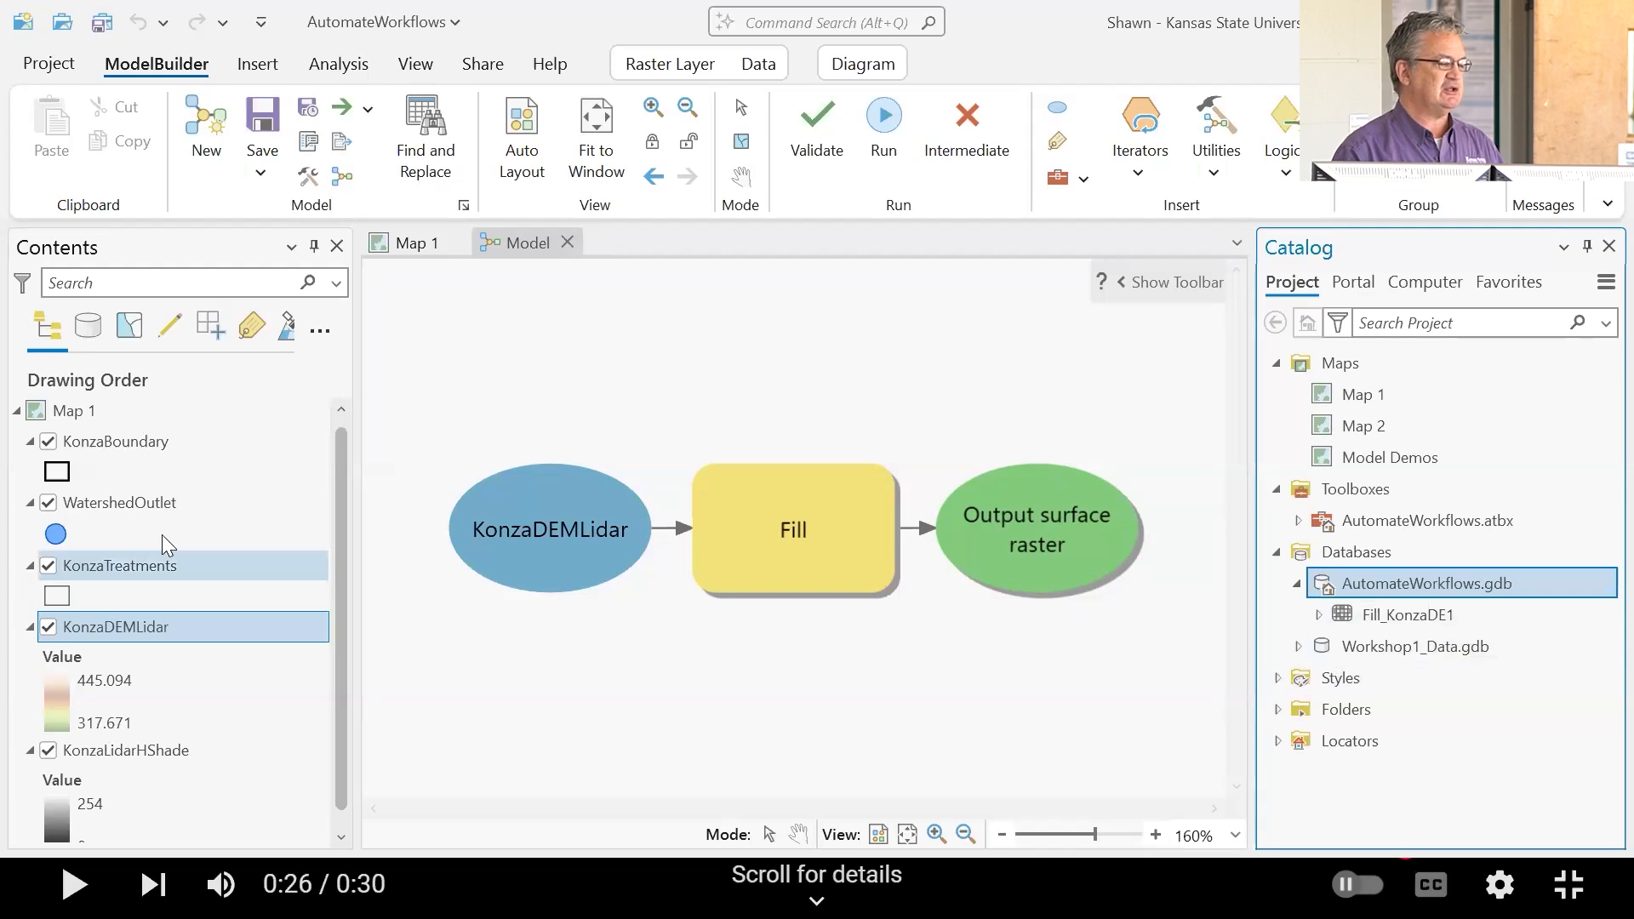
# Step: Search the geoprocessing tools for "flow dire" and add the Flow Direction tool to the model above the Fill output
pyautogui.click(339, 64)
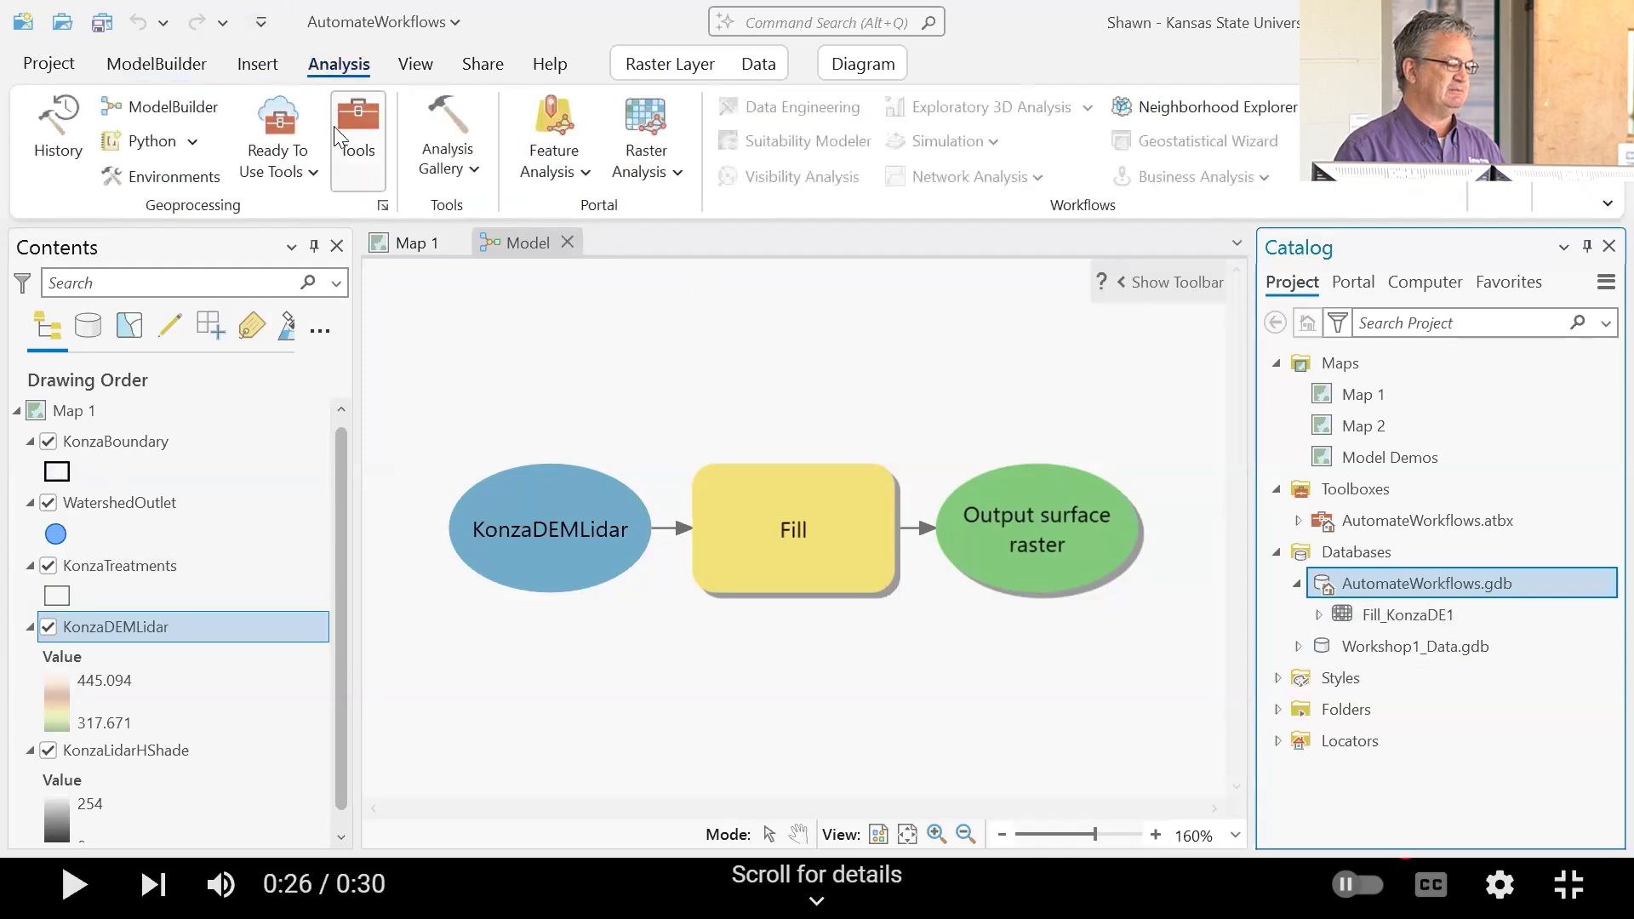
pyautogui.click(358, 128)
pyautogui.click(1376, 283)
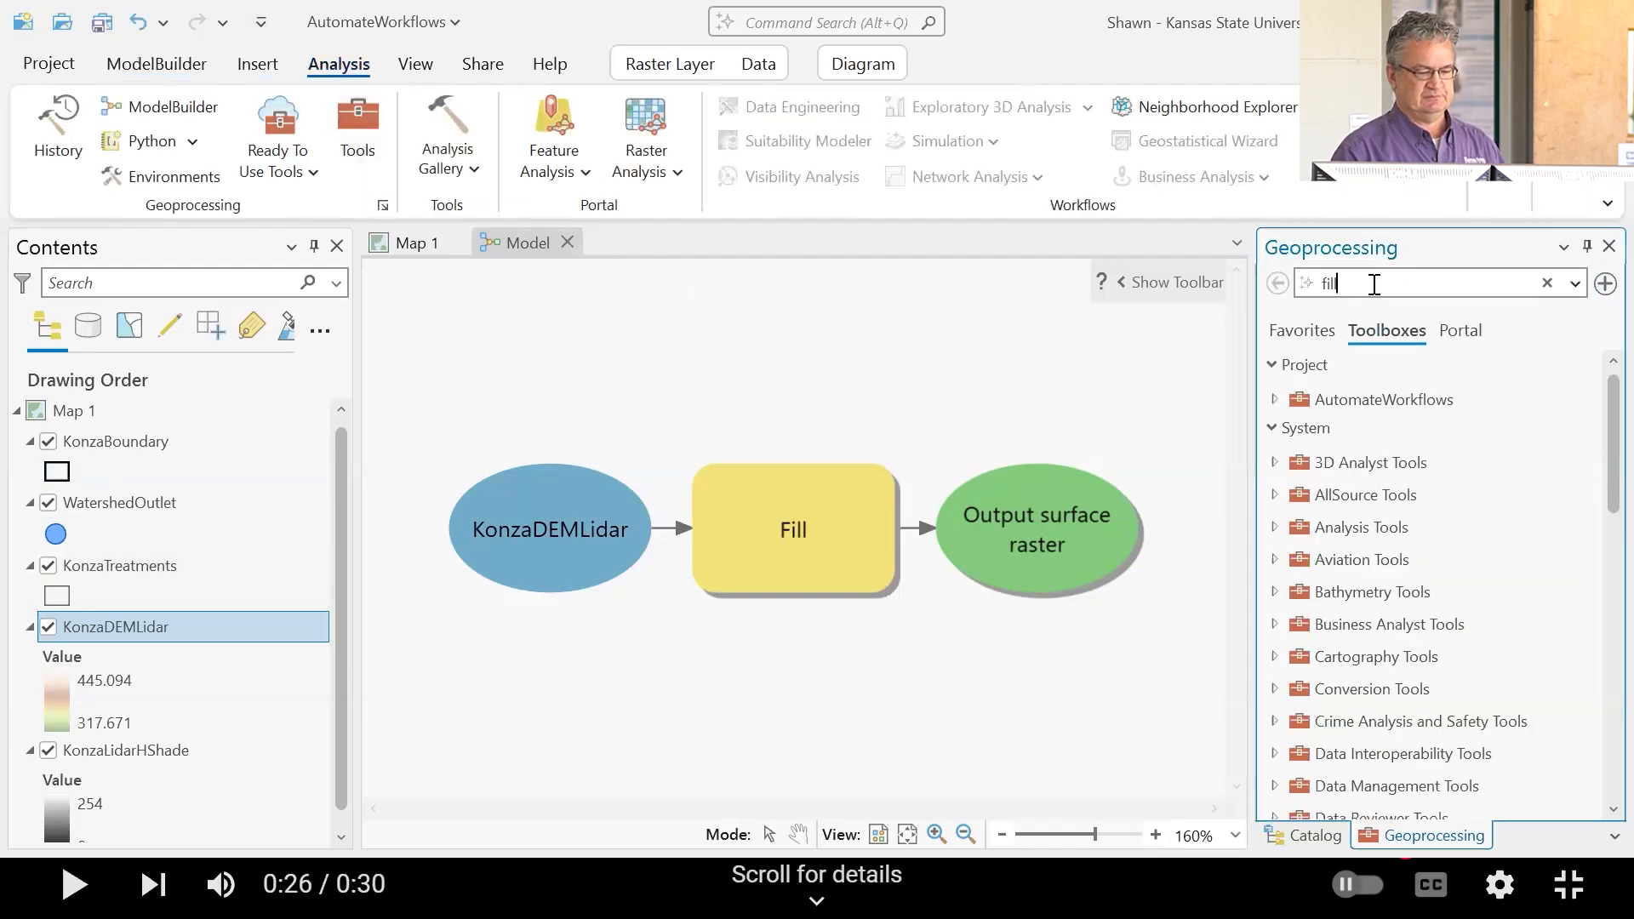
pyautogui.press('BackSpace')
pyautogui.press('BackSpace')
pyautogui.press('BackSpace')
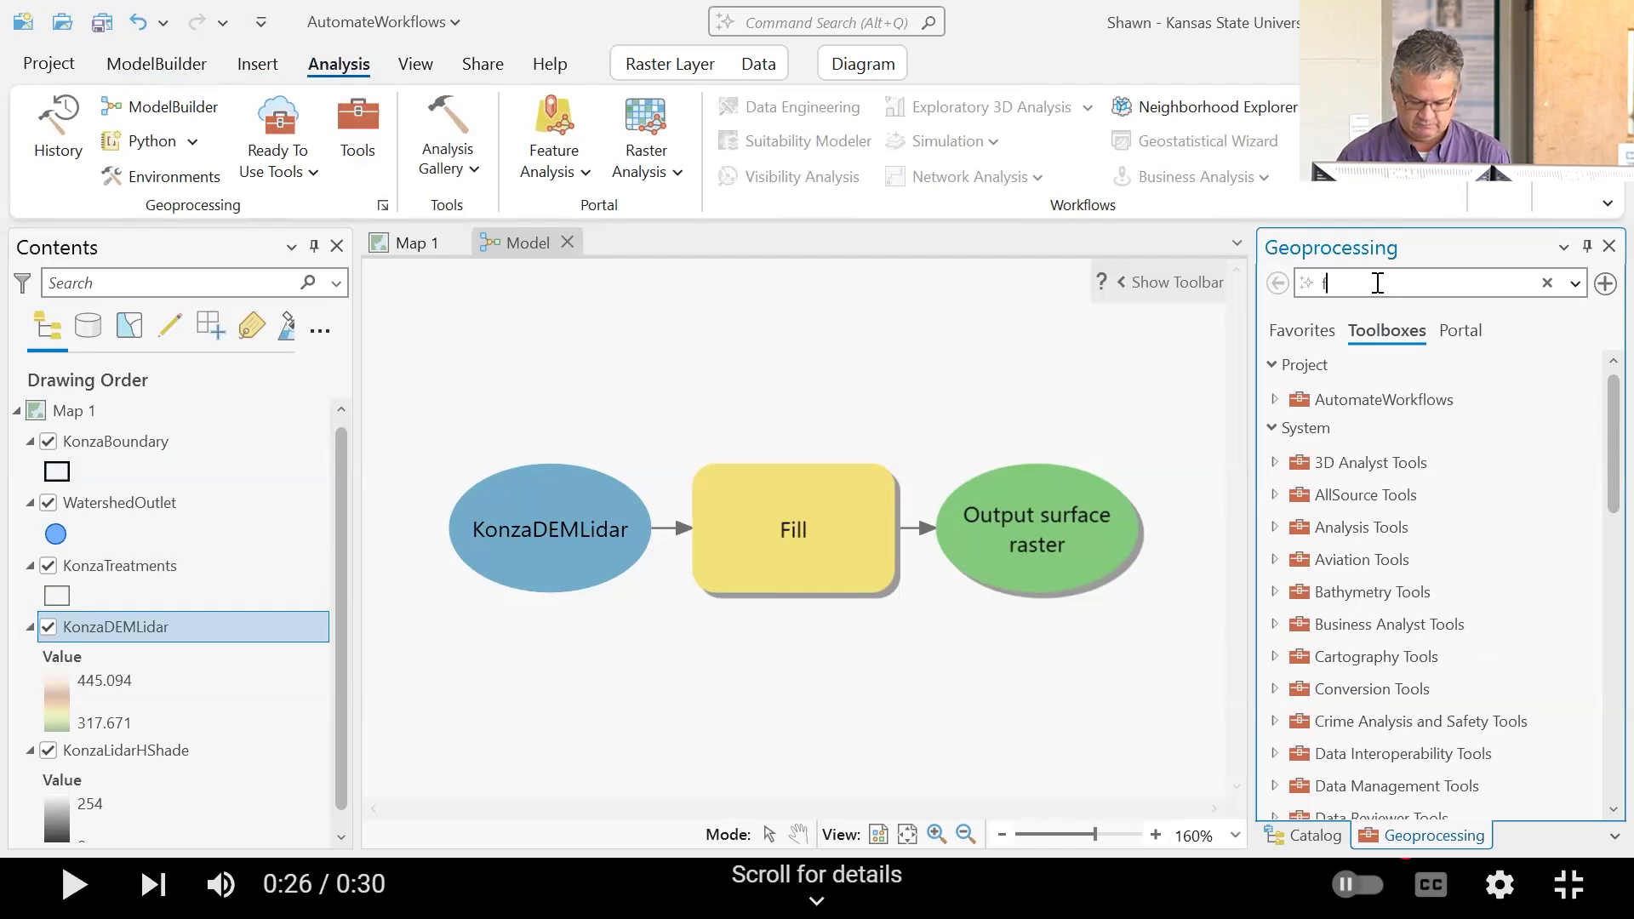
pyautogui.write('kiq')
pyautogui.press('BackSpace')
pyautogui.press('BackSpace')
pyautogui.press('BackSpace')
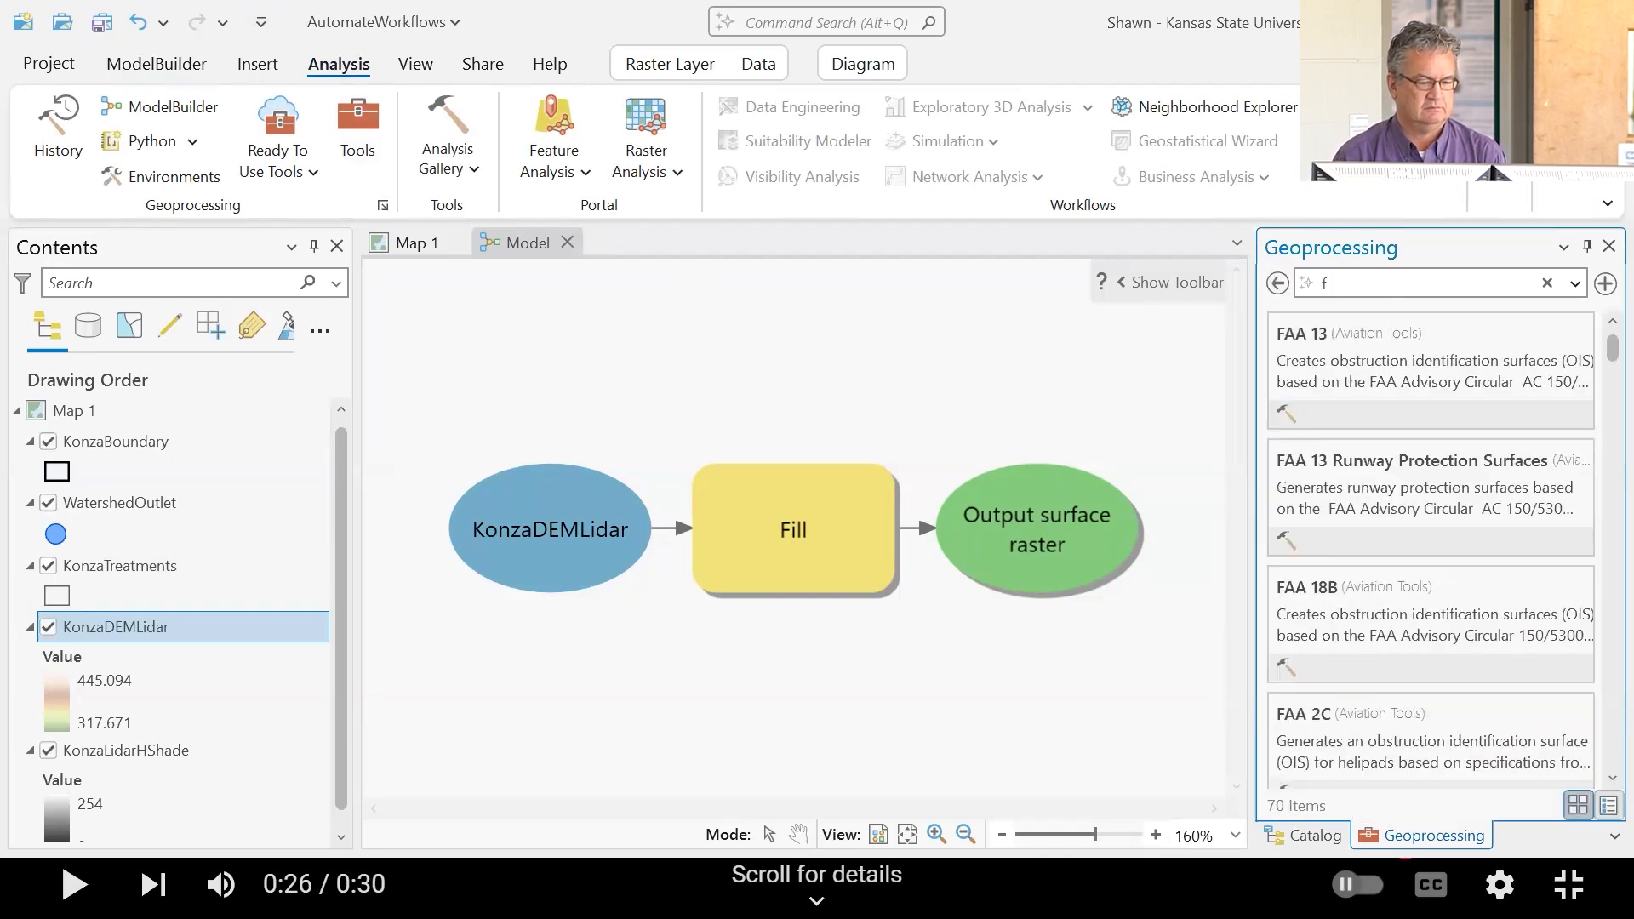
pyautogui.write('low dire')
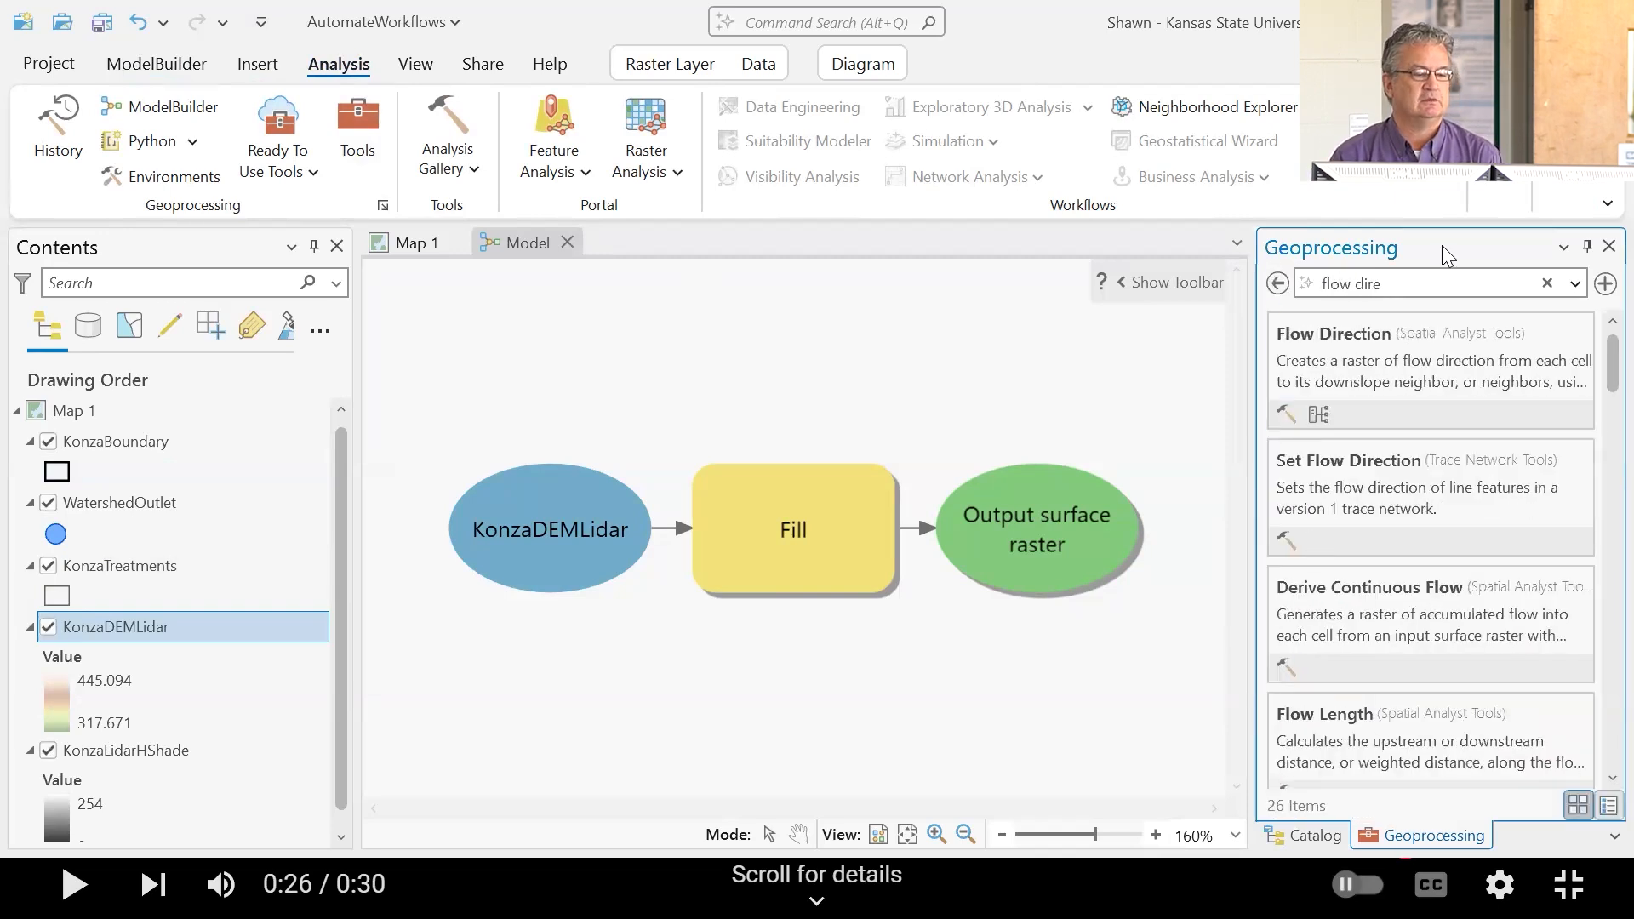
pyautogui.moveTo(1375, 365); pyautogui.dragTo(962, 340)
# Step: Search the geoprocessing tools for "flow accum" and add the Flow Accumulation tool to the model below the existing elements
pyautogui.click(1395, 284)
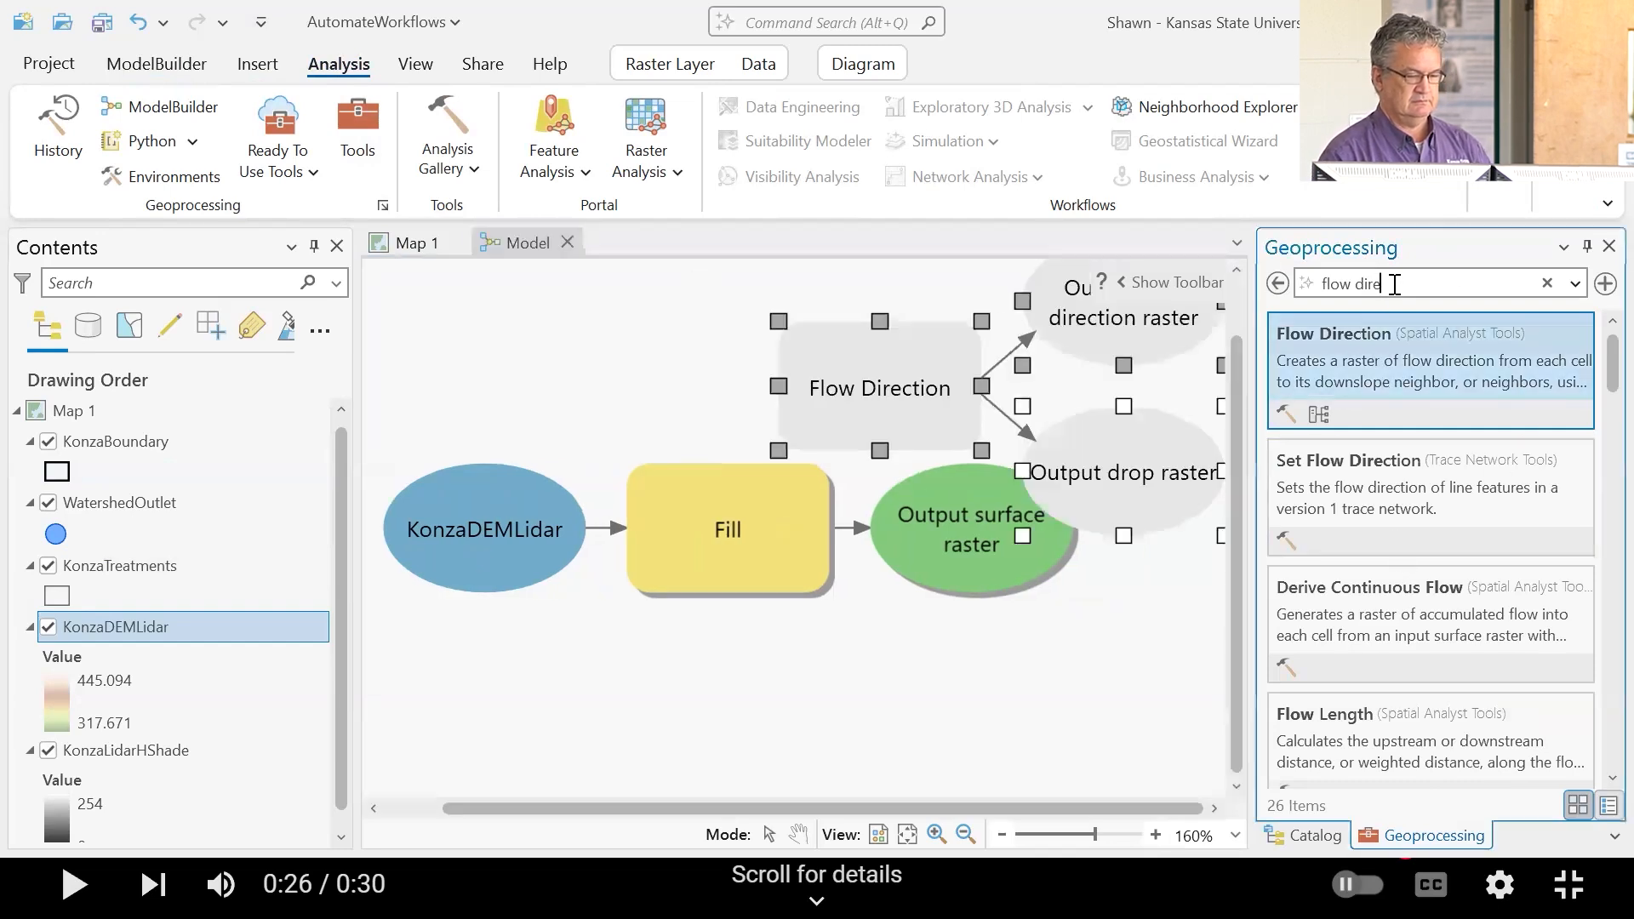
pyautogui.press('BackSpace')
pyautogui.press('BackSpace')
pyautogui.press('BackSpace')
pyautogui.press('BackSpace')
pyautogui.write('accum')
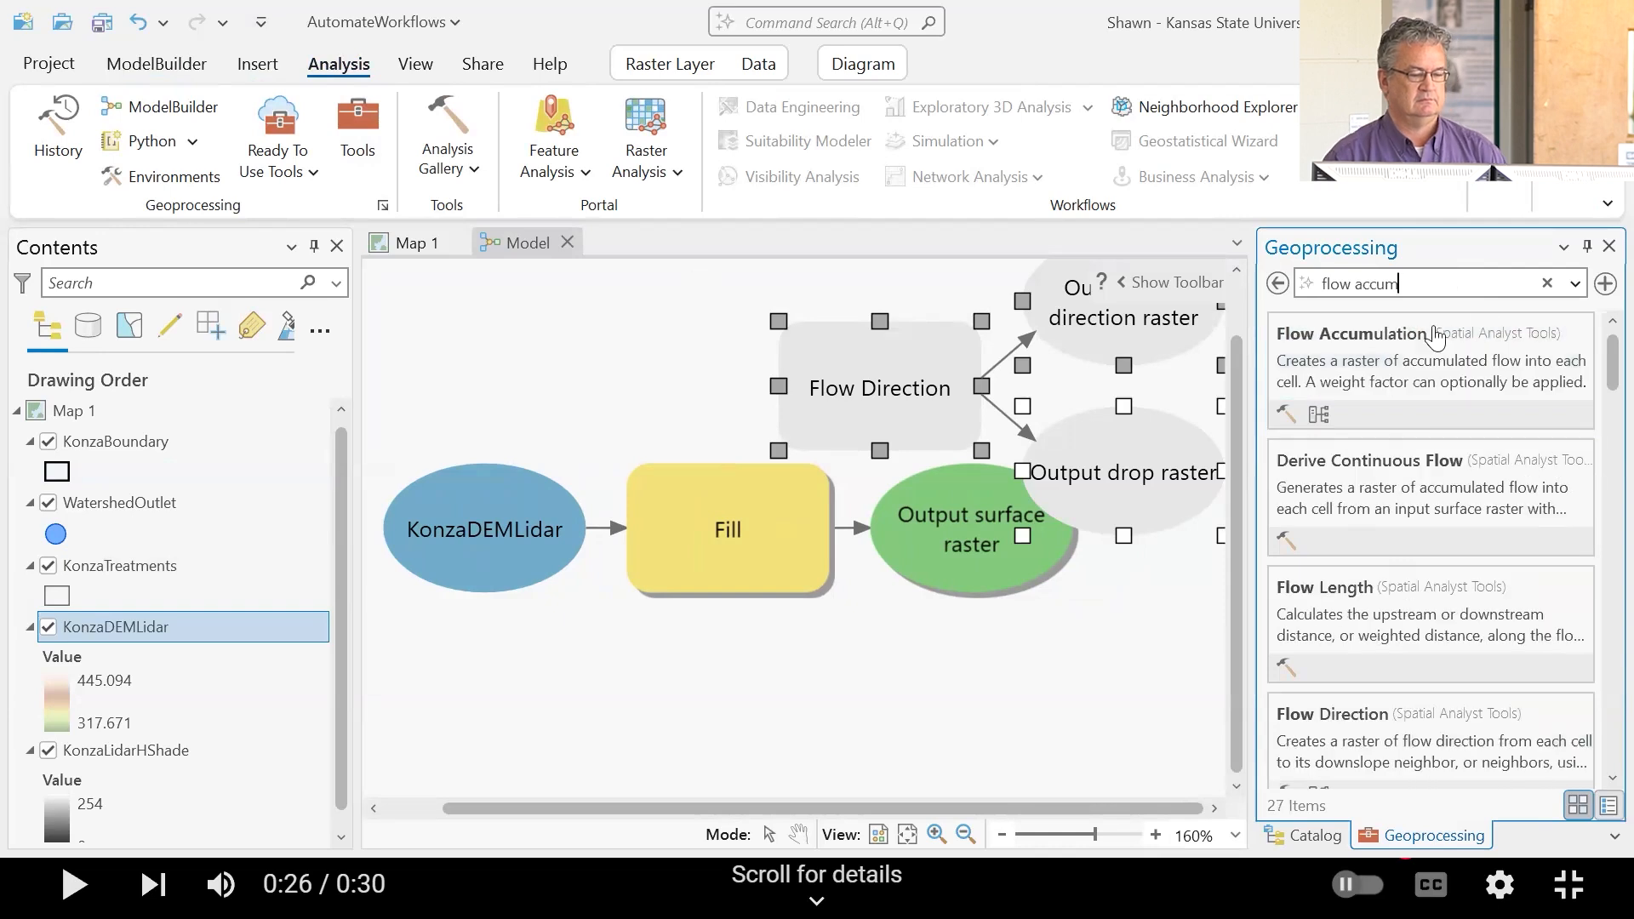
pyautogui.moveTo(1397, 349); pyautogui.dragTo(876, 719)
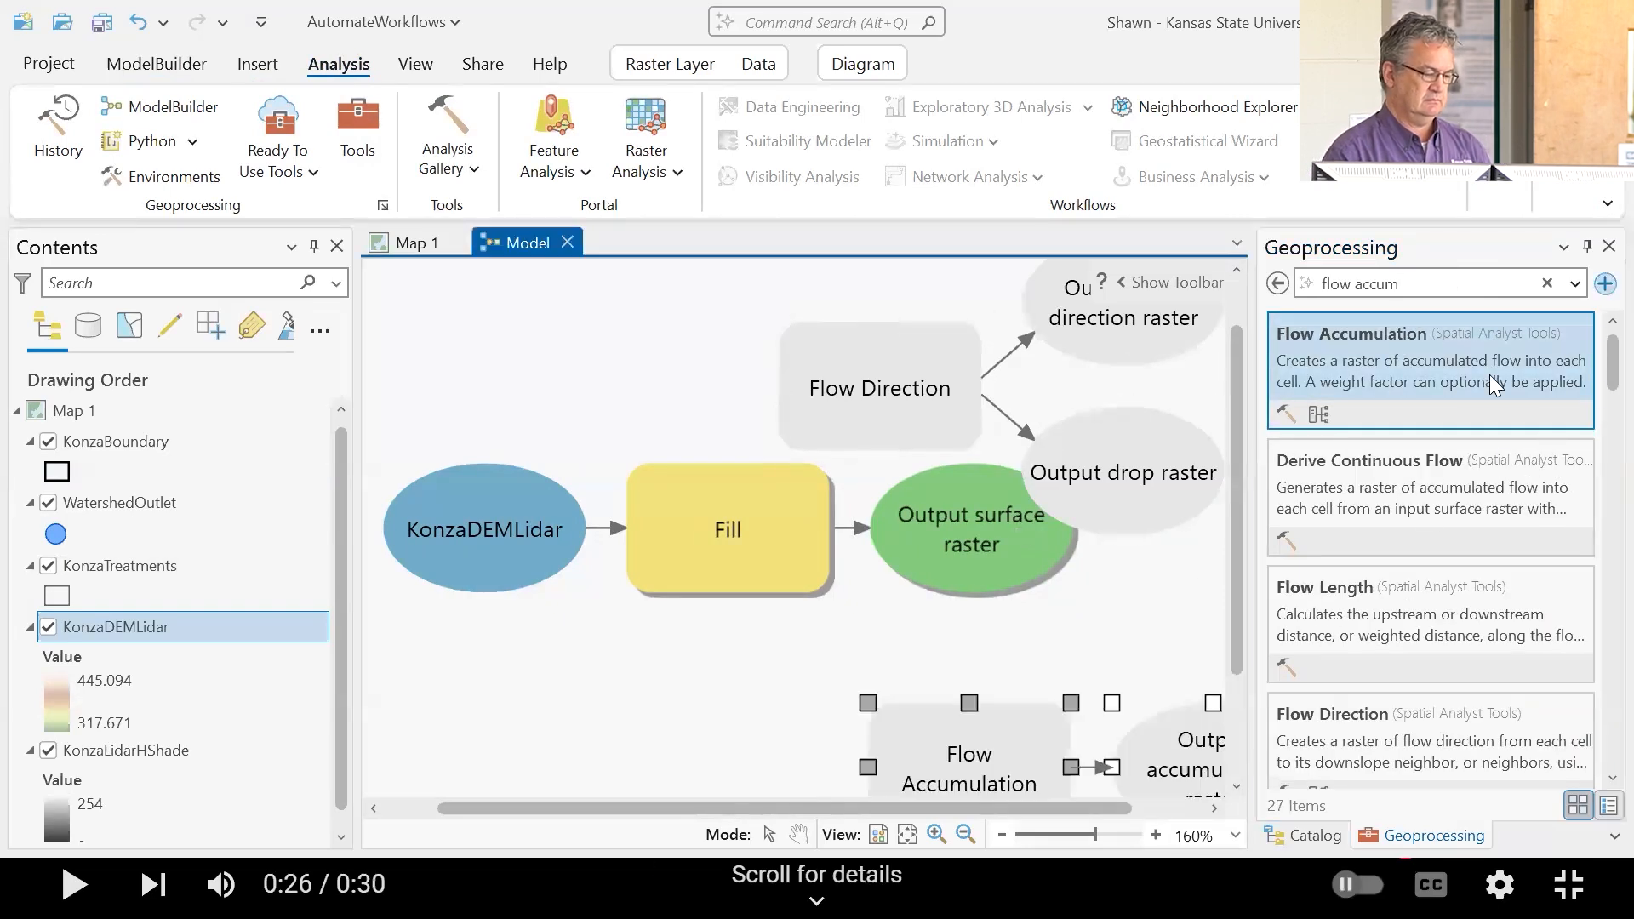
# Step: Connect Fill's Output surface raster to the Flow Direction tool as its Input surface raster
pyautogui.click(1295, 835)
pyautogui.scroll(-3, 1040, 653)
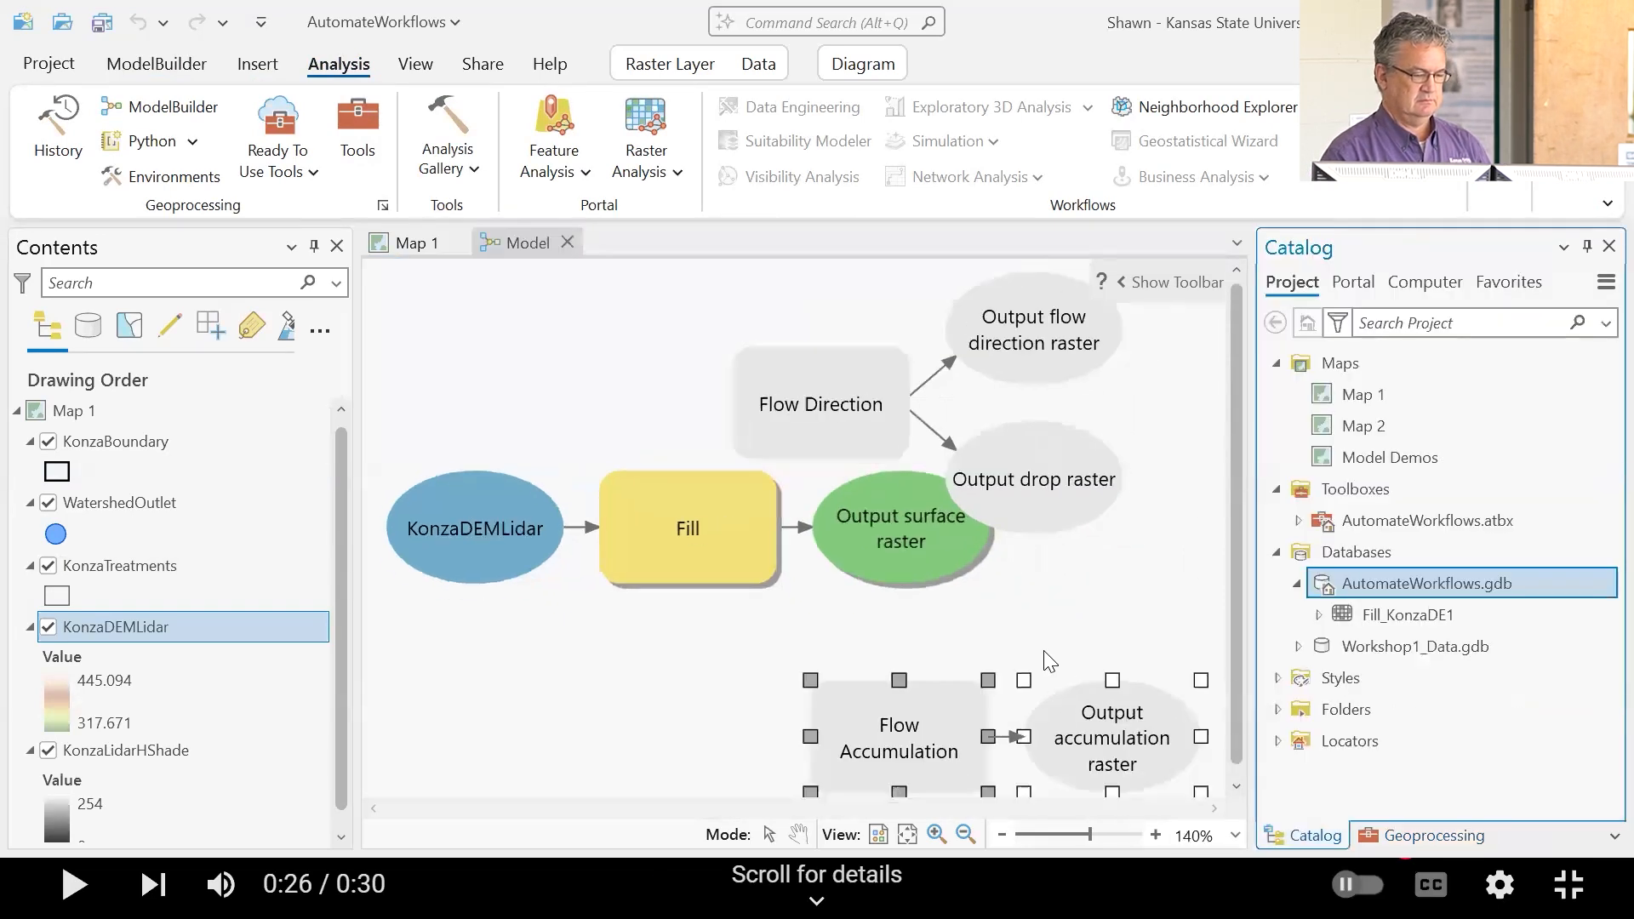
pyautogui.scroll(-1, 1038, 650)
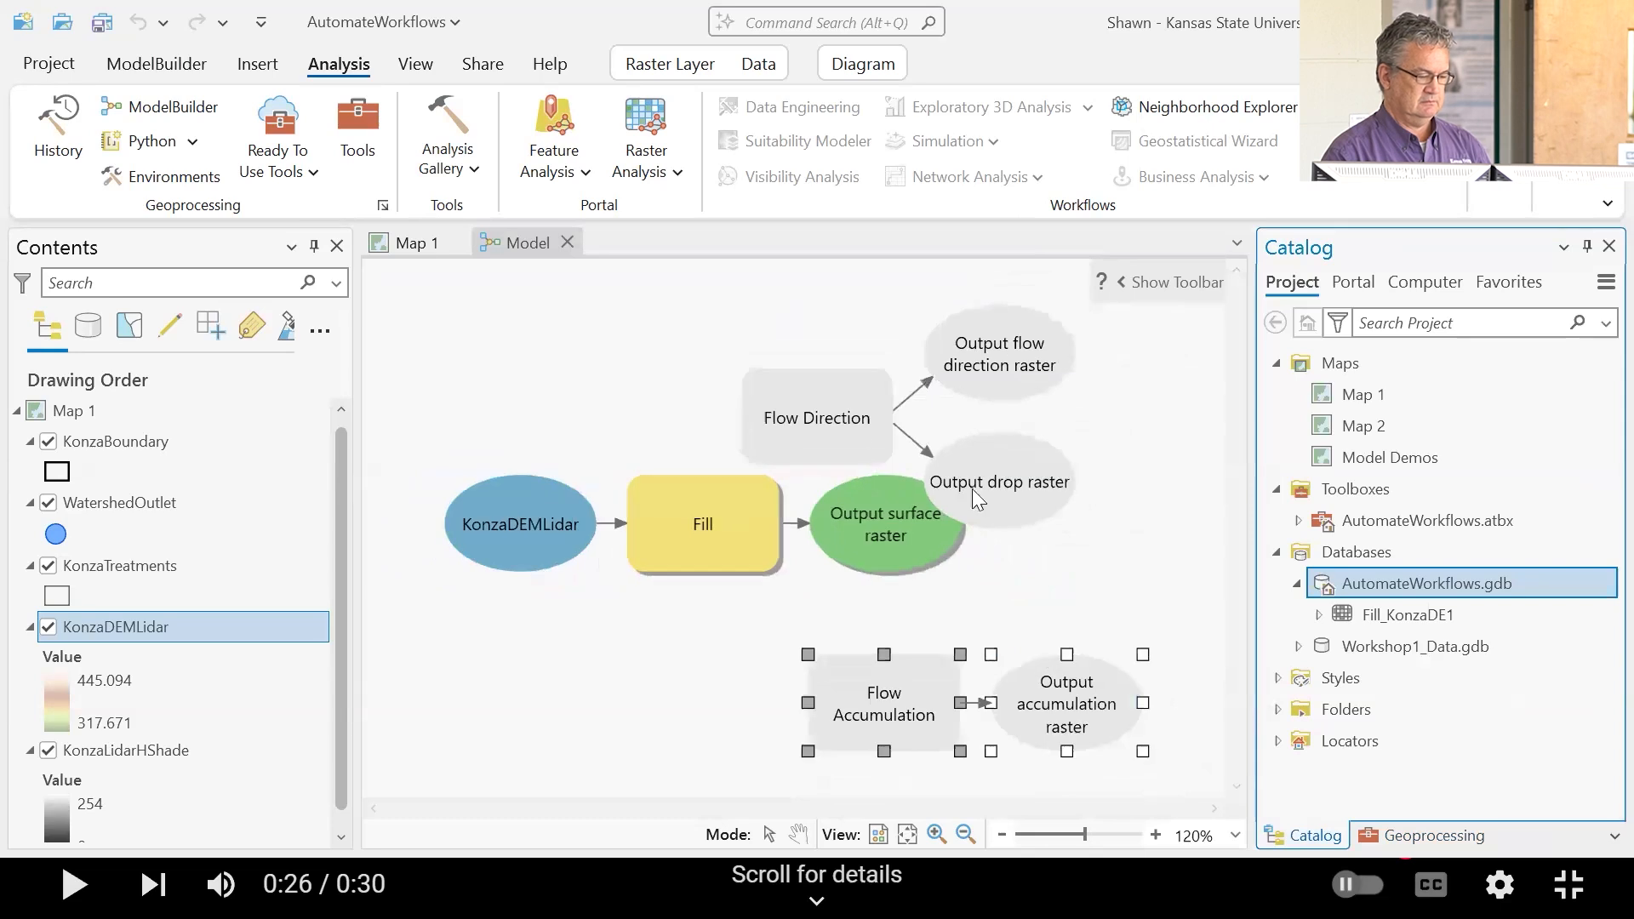
pyautogui.click(809, 422)
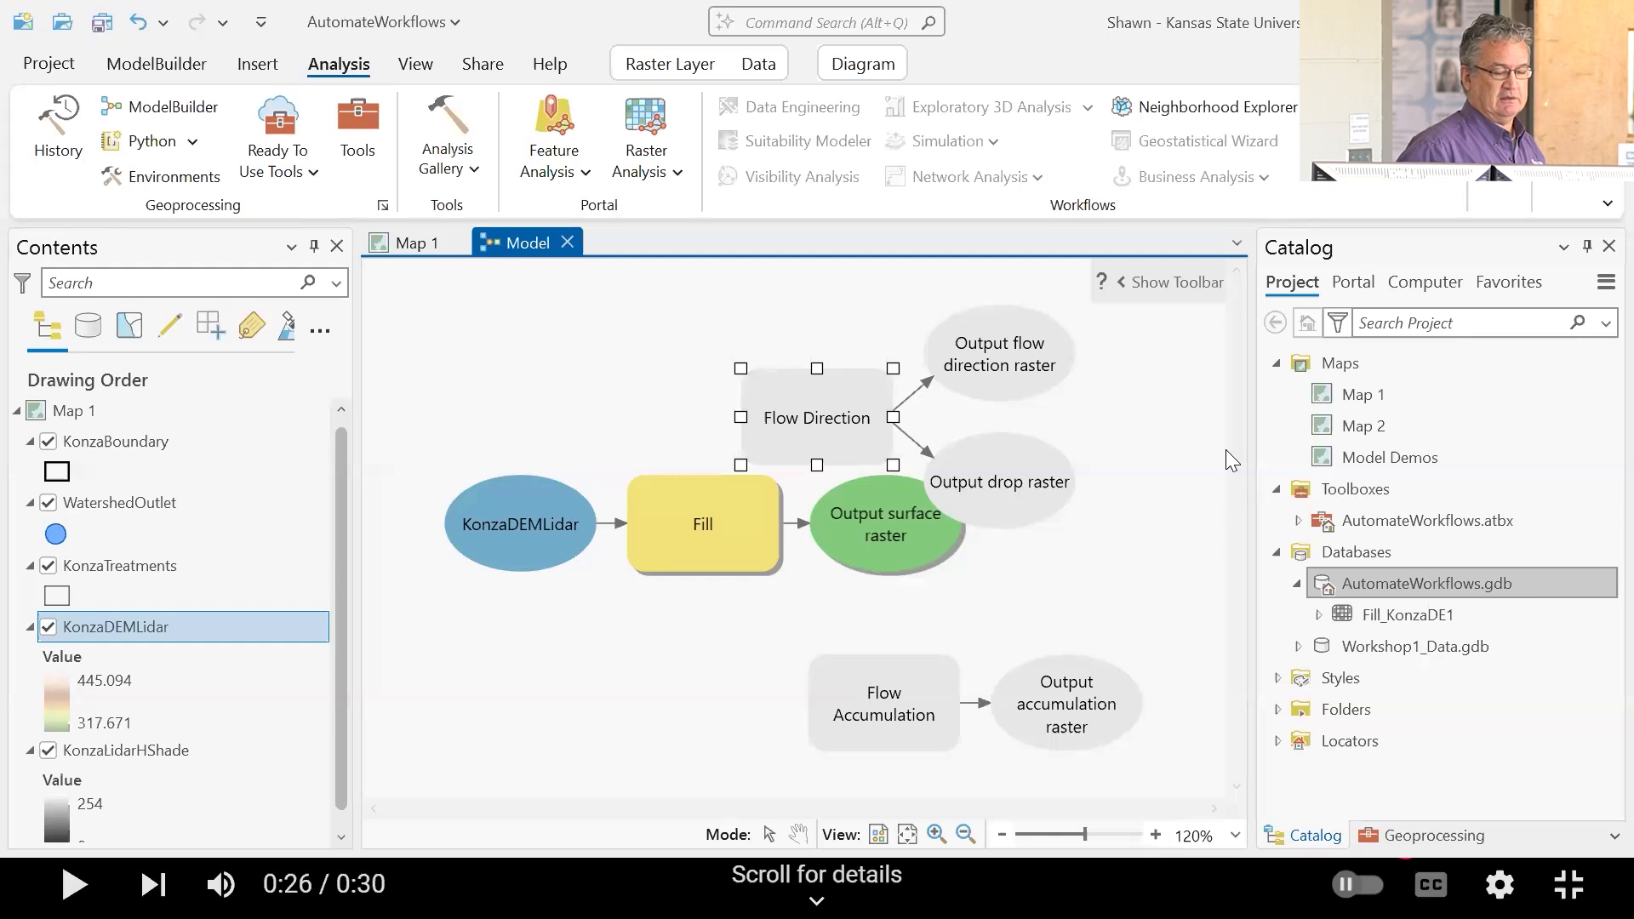
pyautogui.click(634, 640)
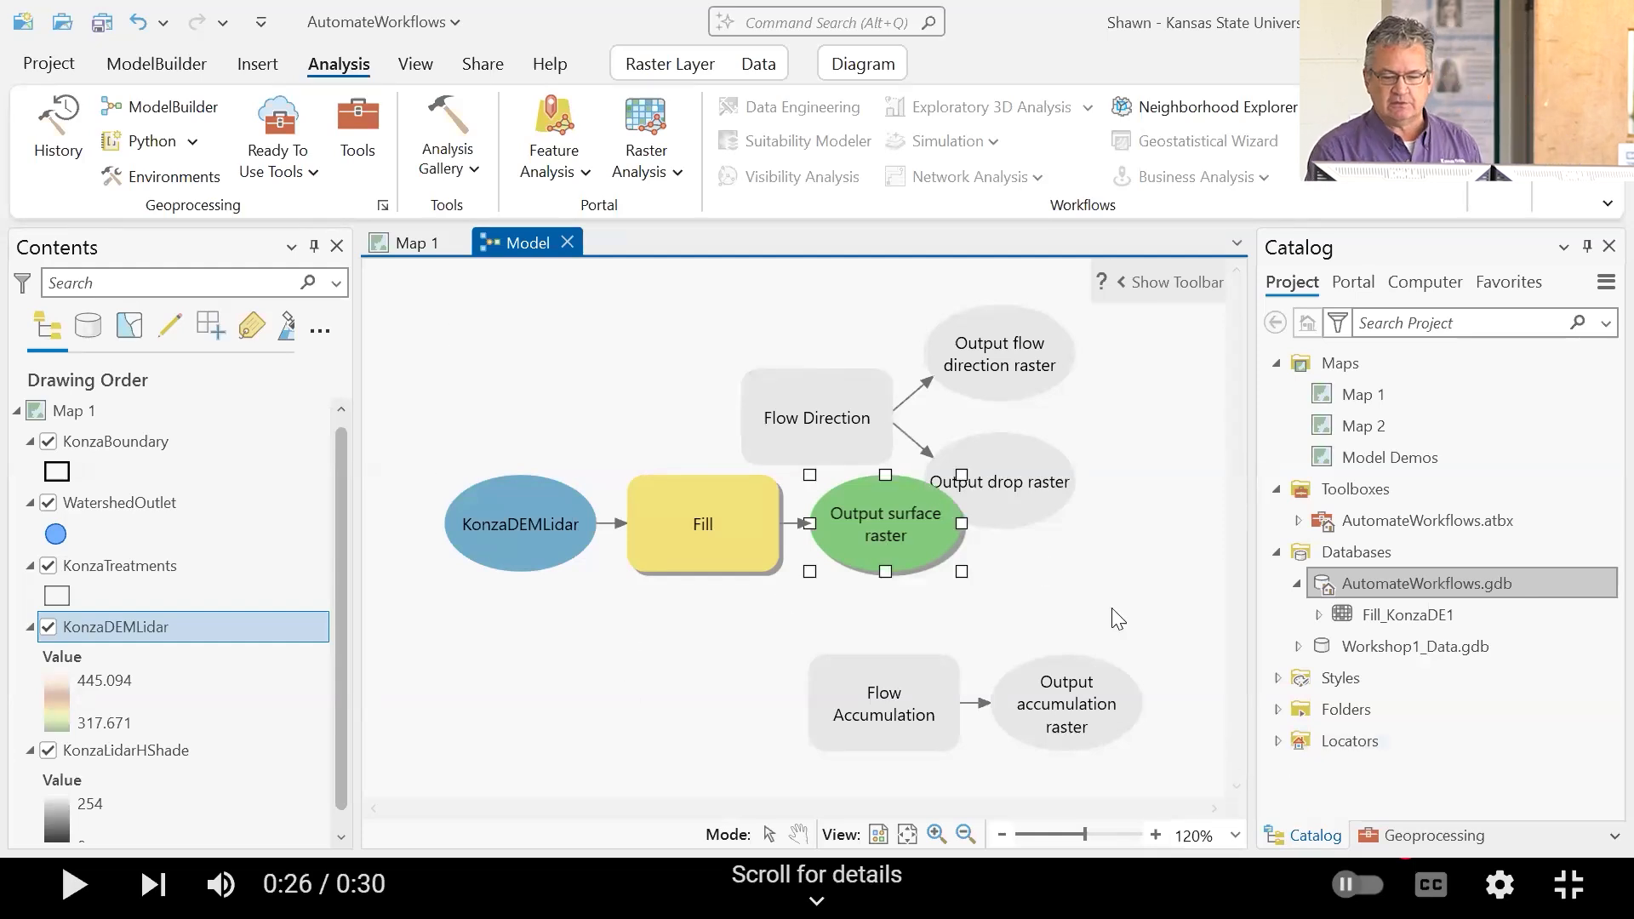
pyautogui.moveTo(880, 462); pyautogui.dragTo(879, 492)
pyautogui.moveTo(898, 563); pyautogui.dragTo(835, 427)
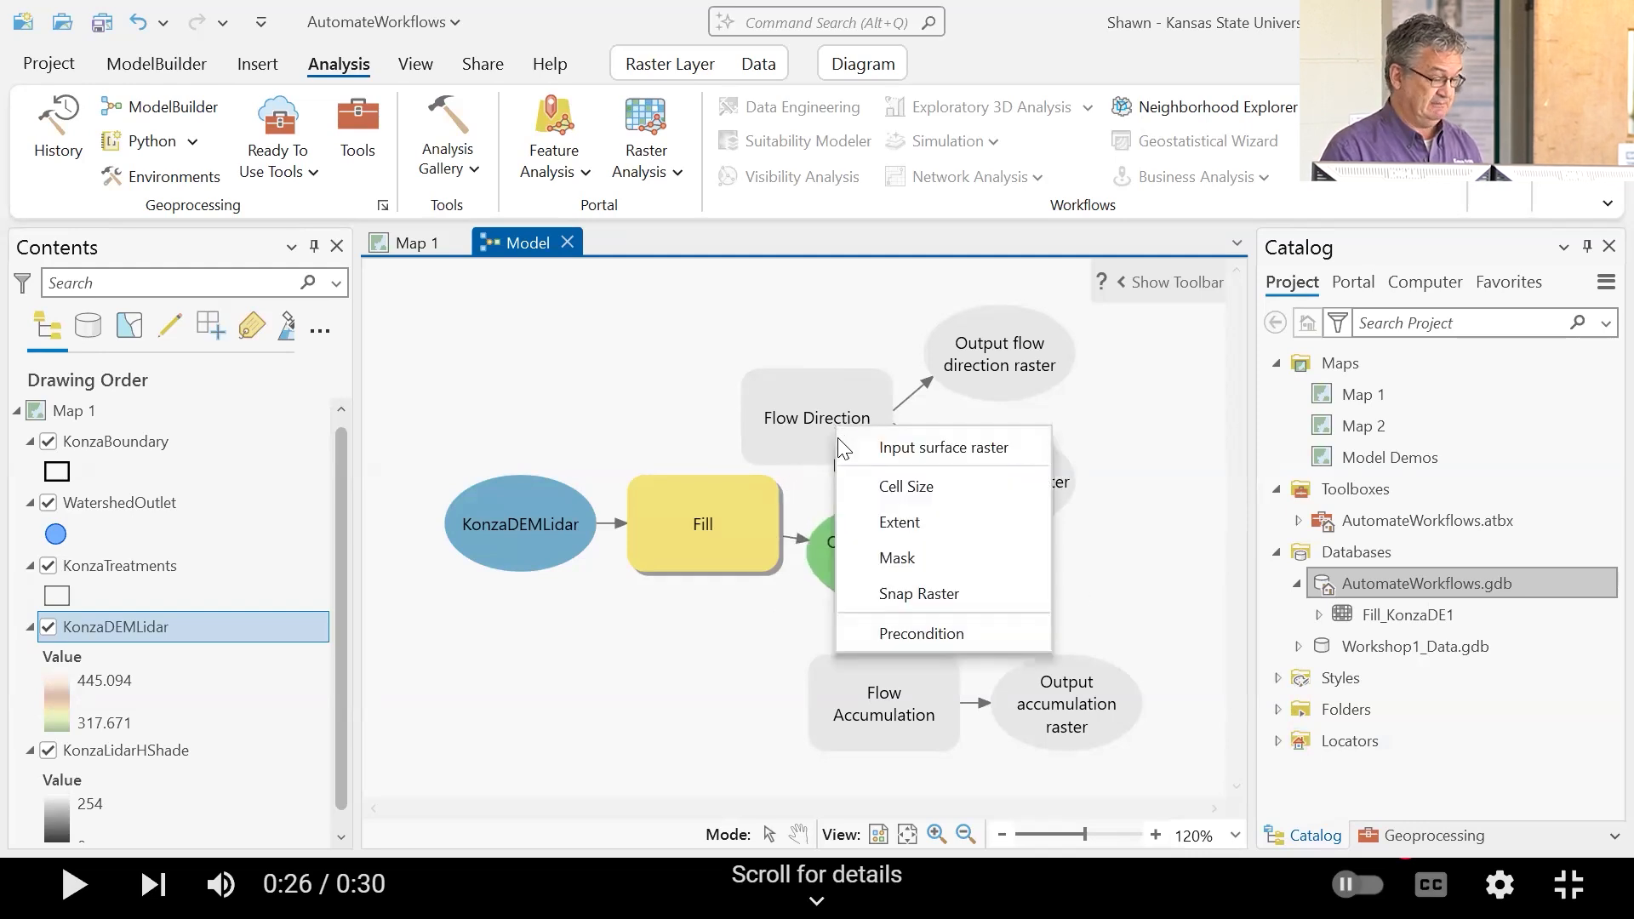
pyautogui.click(930, 455)
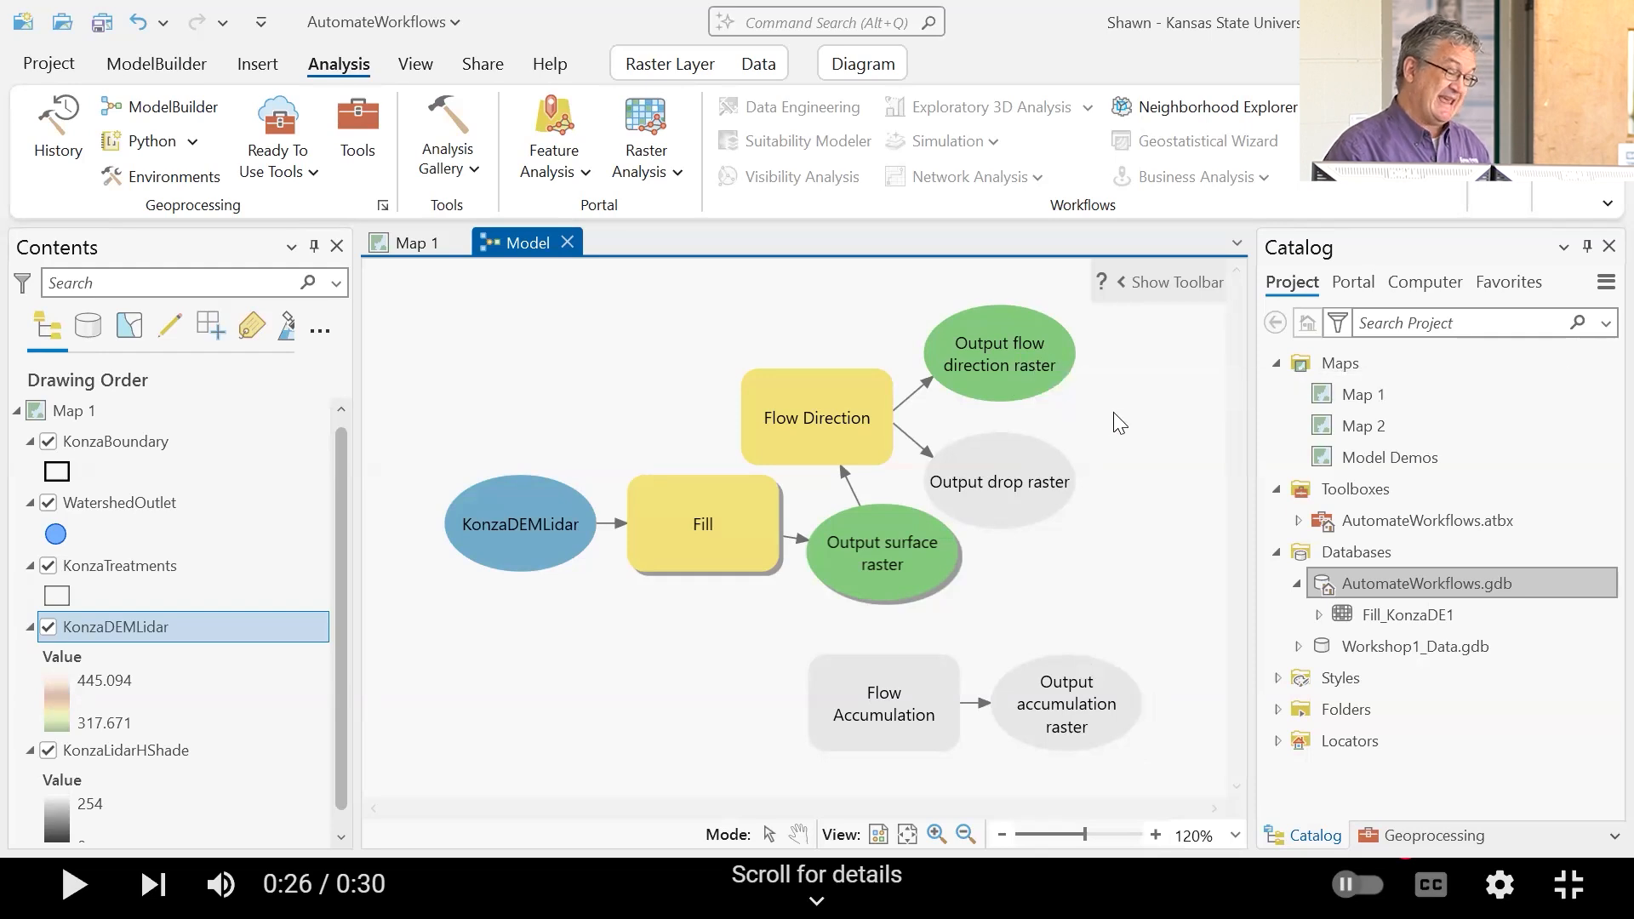
# Step: Connect Output flow direction raster to Flow Accumulation as its Input flow direction raster and arrange the diagram with Auto Layout
pyautogui.moveTo(1012, 364); pyautogui.dragTo(900, 717)
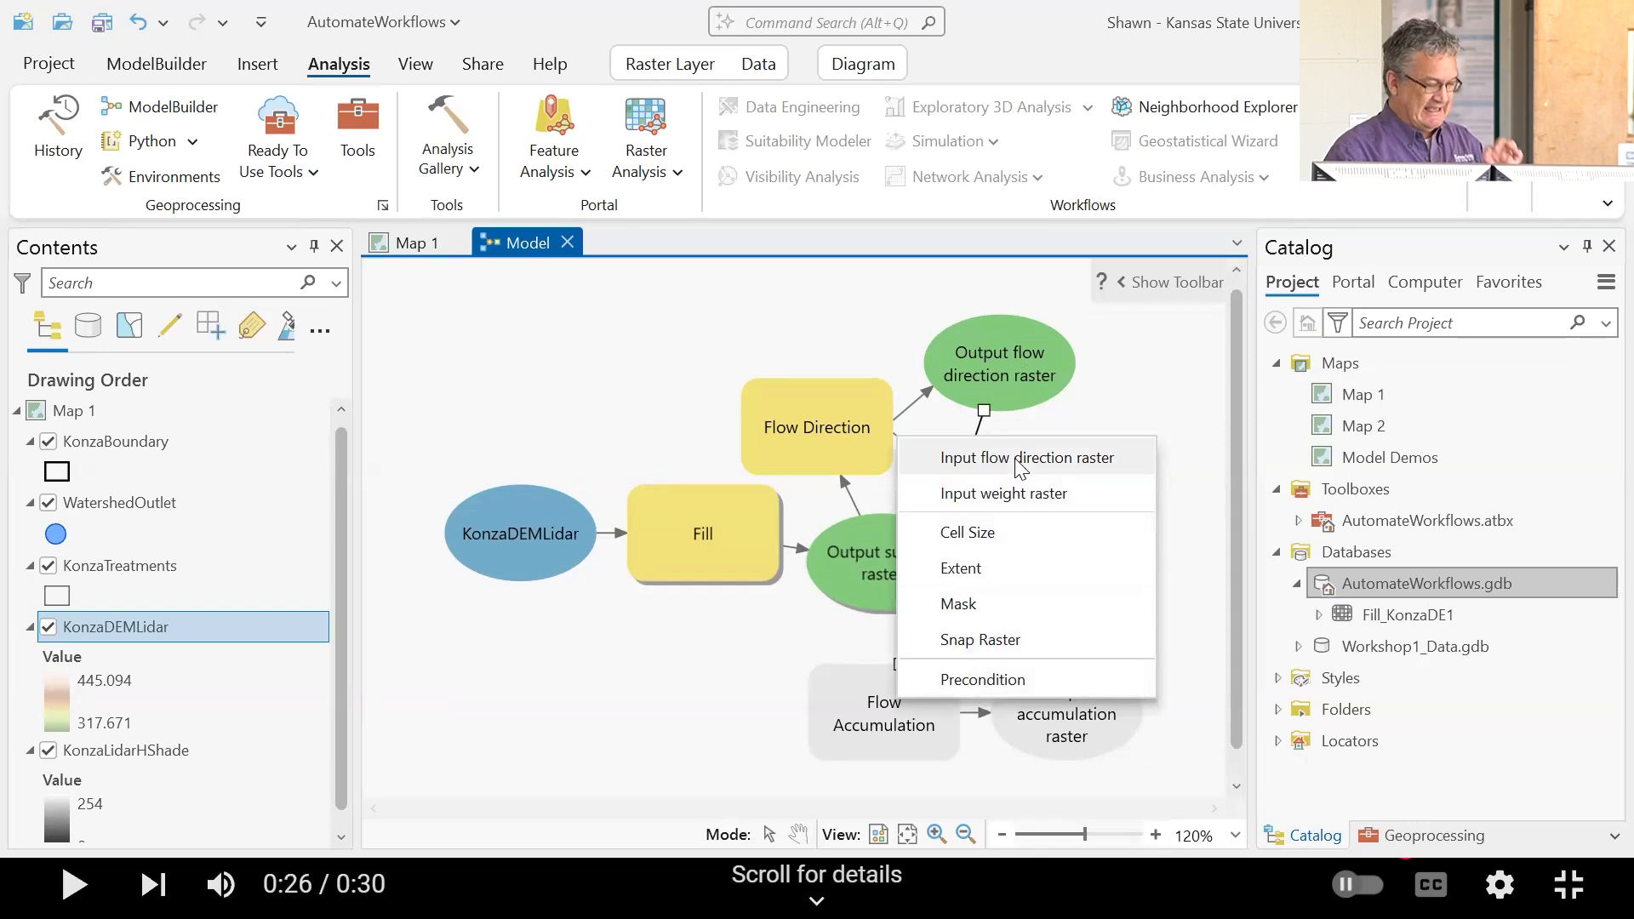
pyautogui.click(1020, 467)
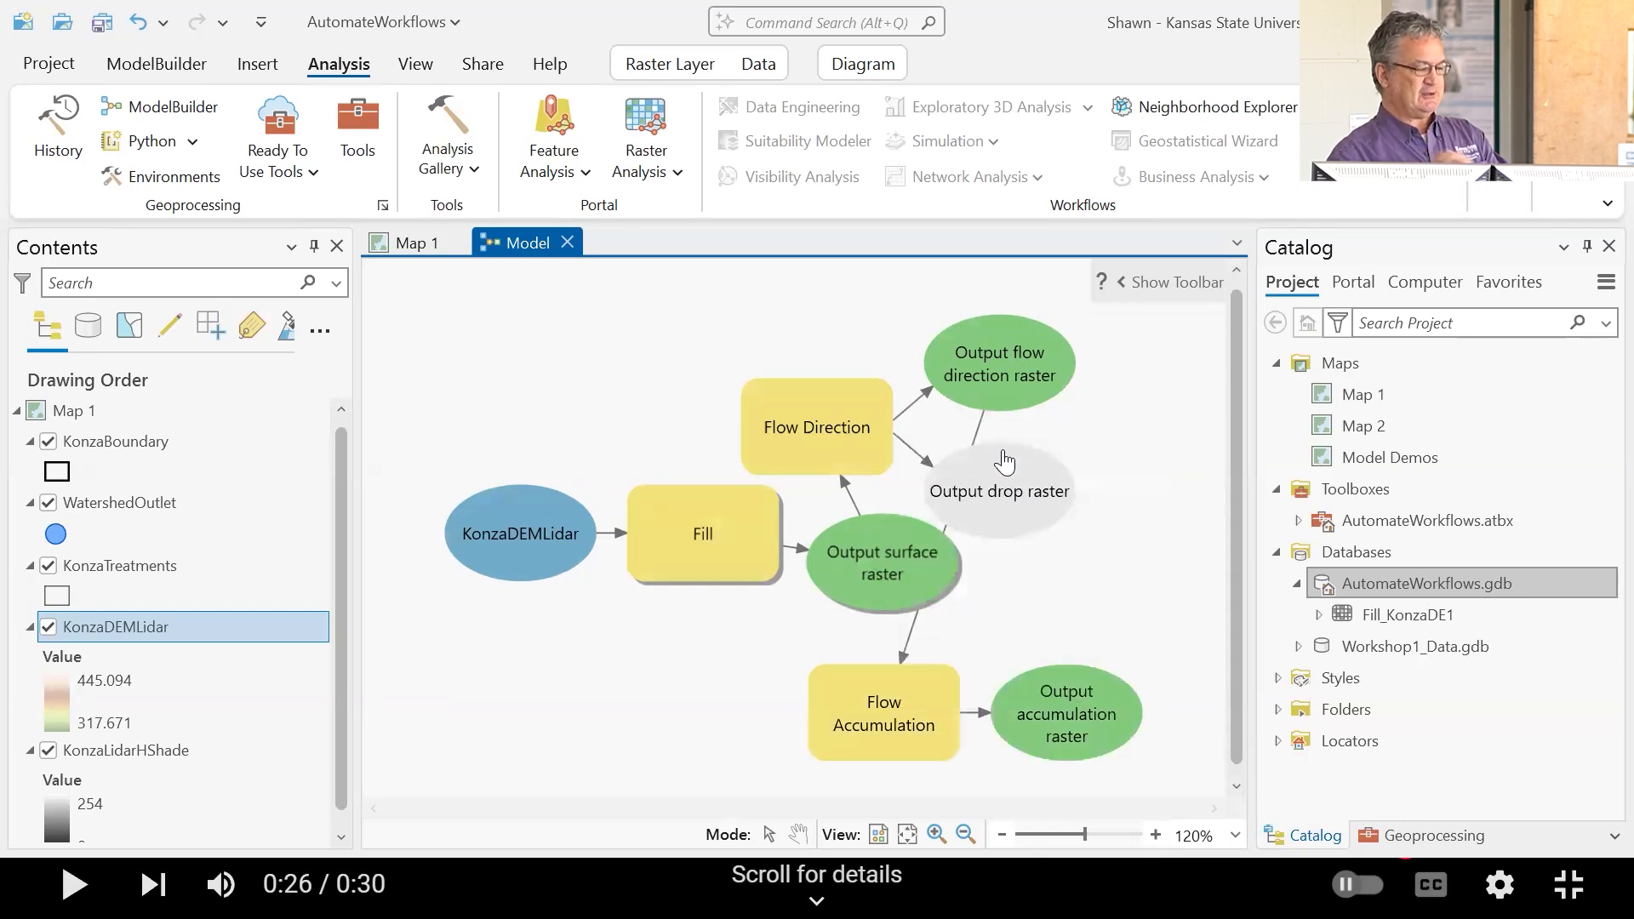
pyautogui.click(180, 63)
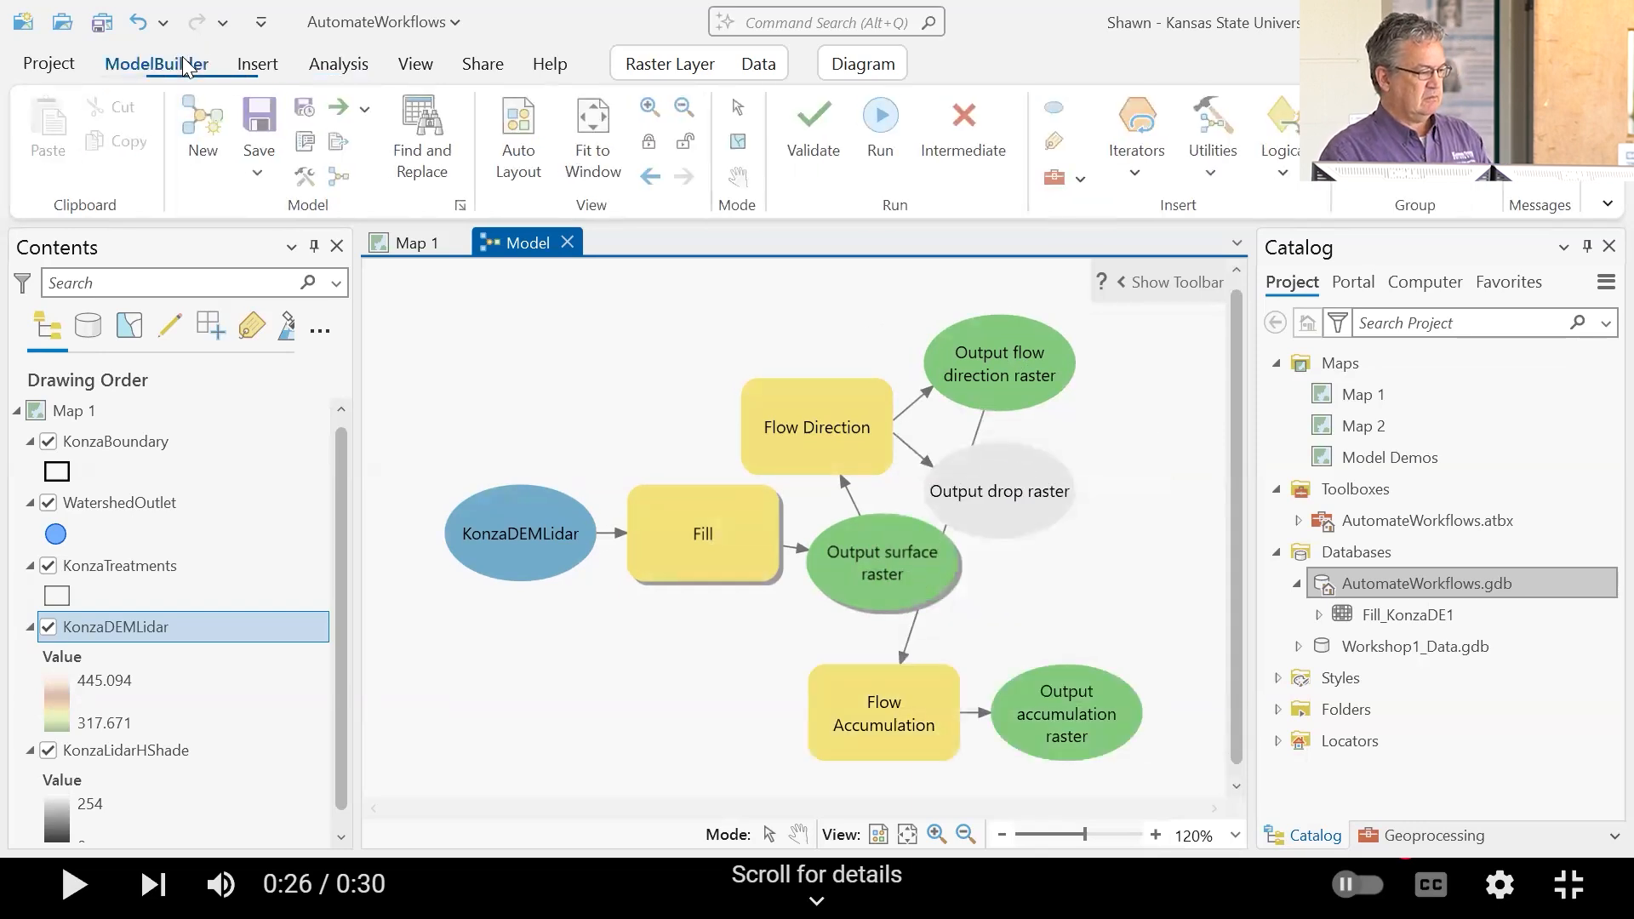
pyautogui.click(534, 141)
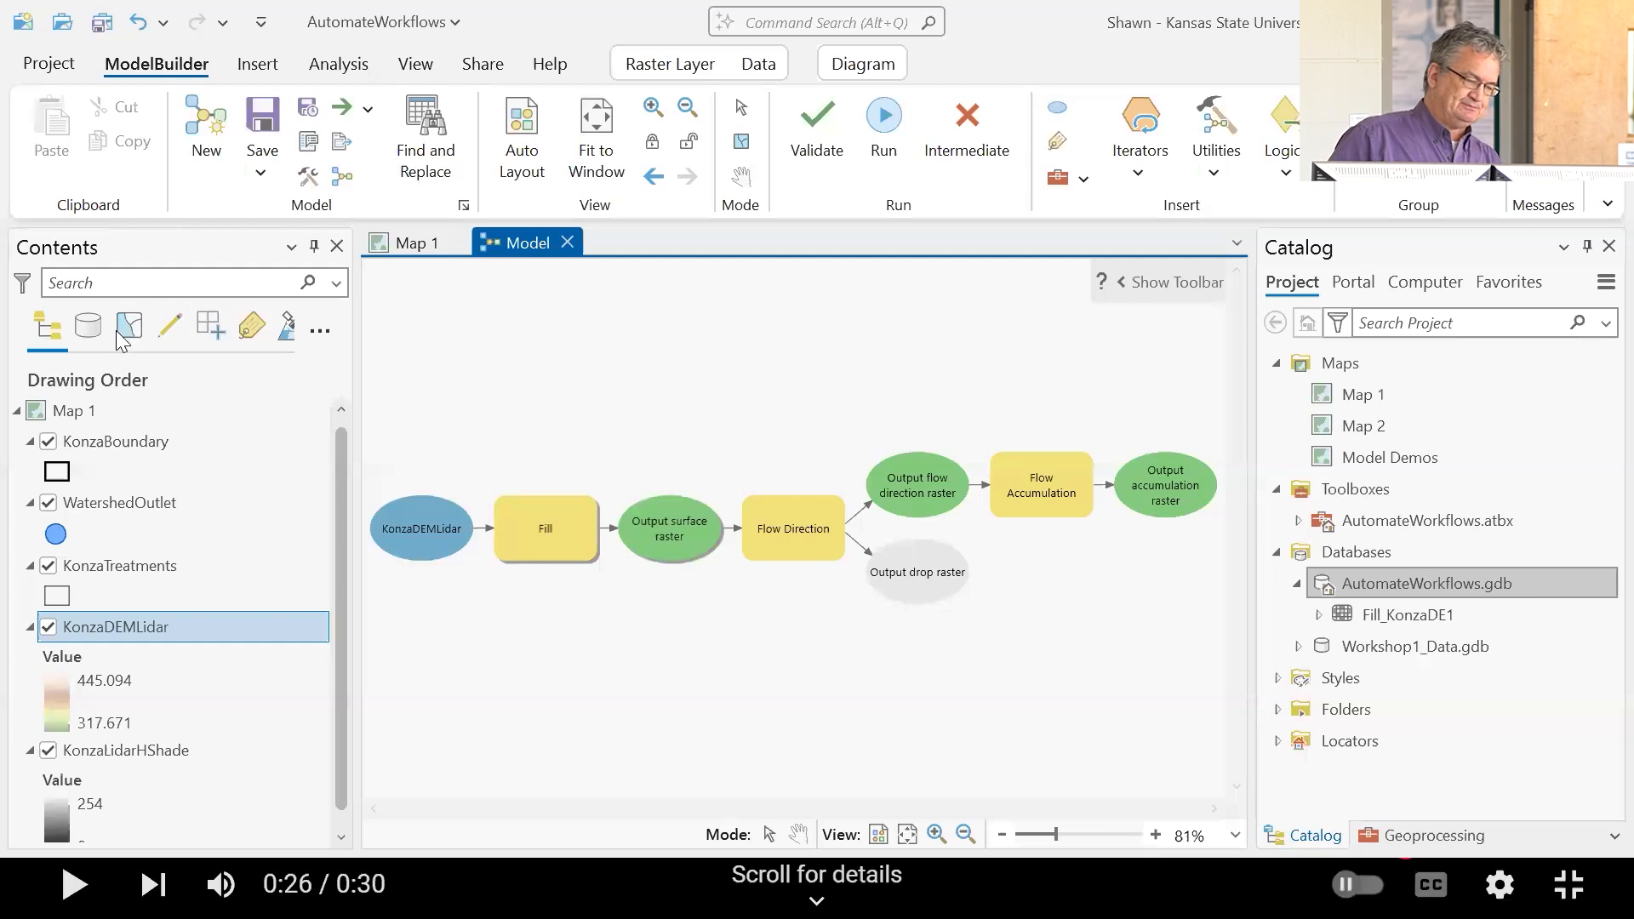
# Step: Save and run the extended model, closing its progress window once the run completes
pyautogui.click(262, 124)
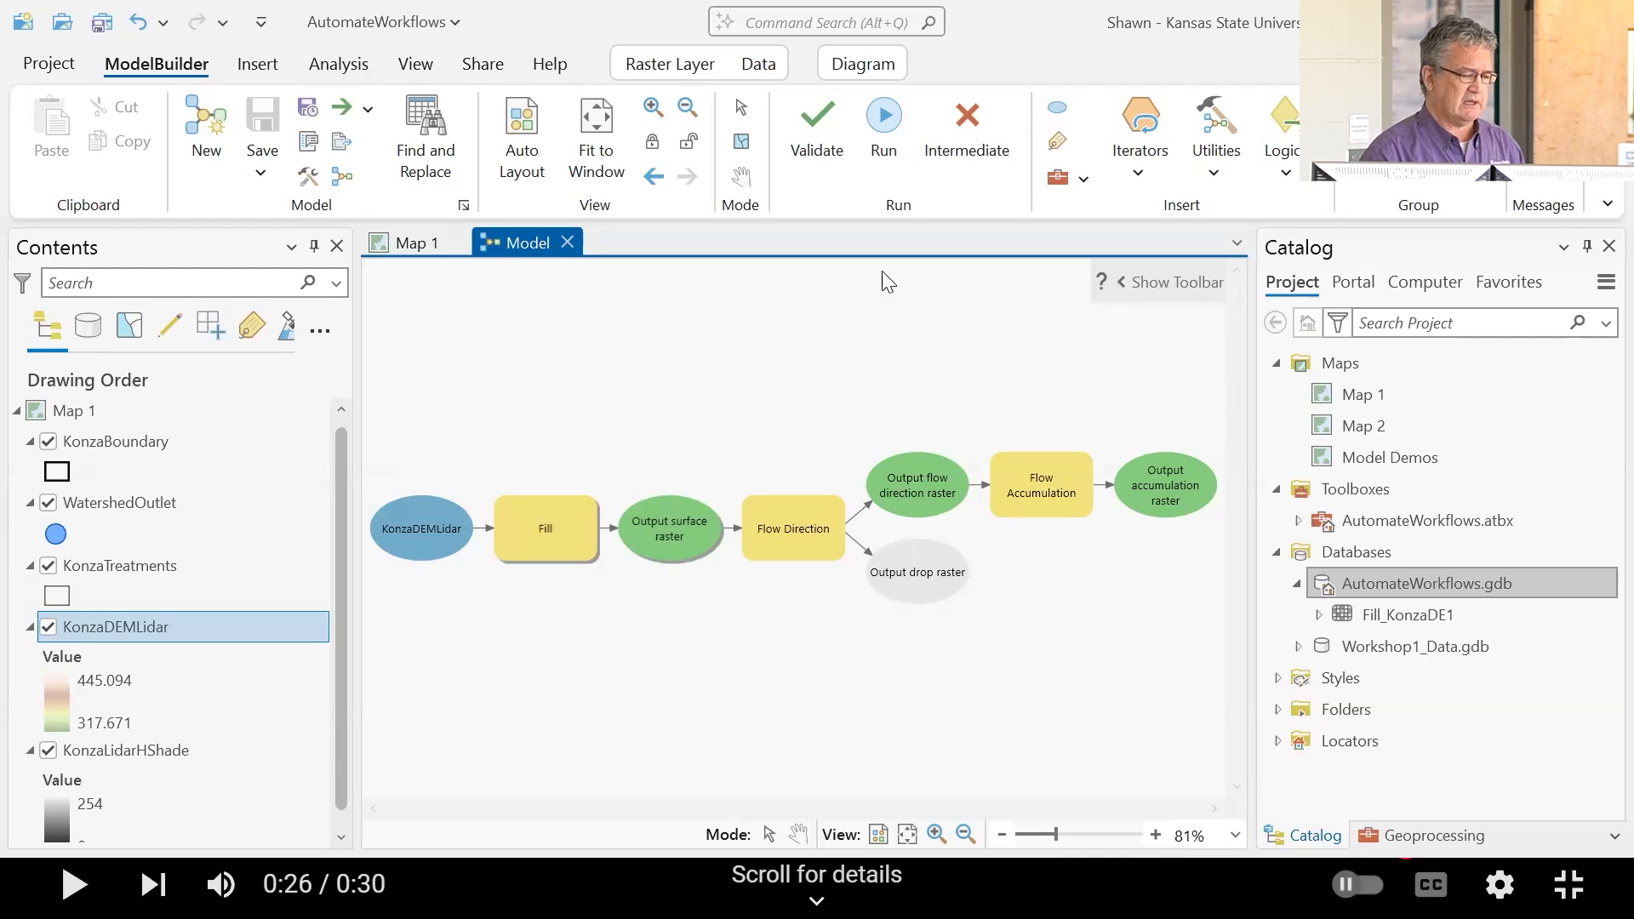
pyautogui.click(883, 119)
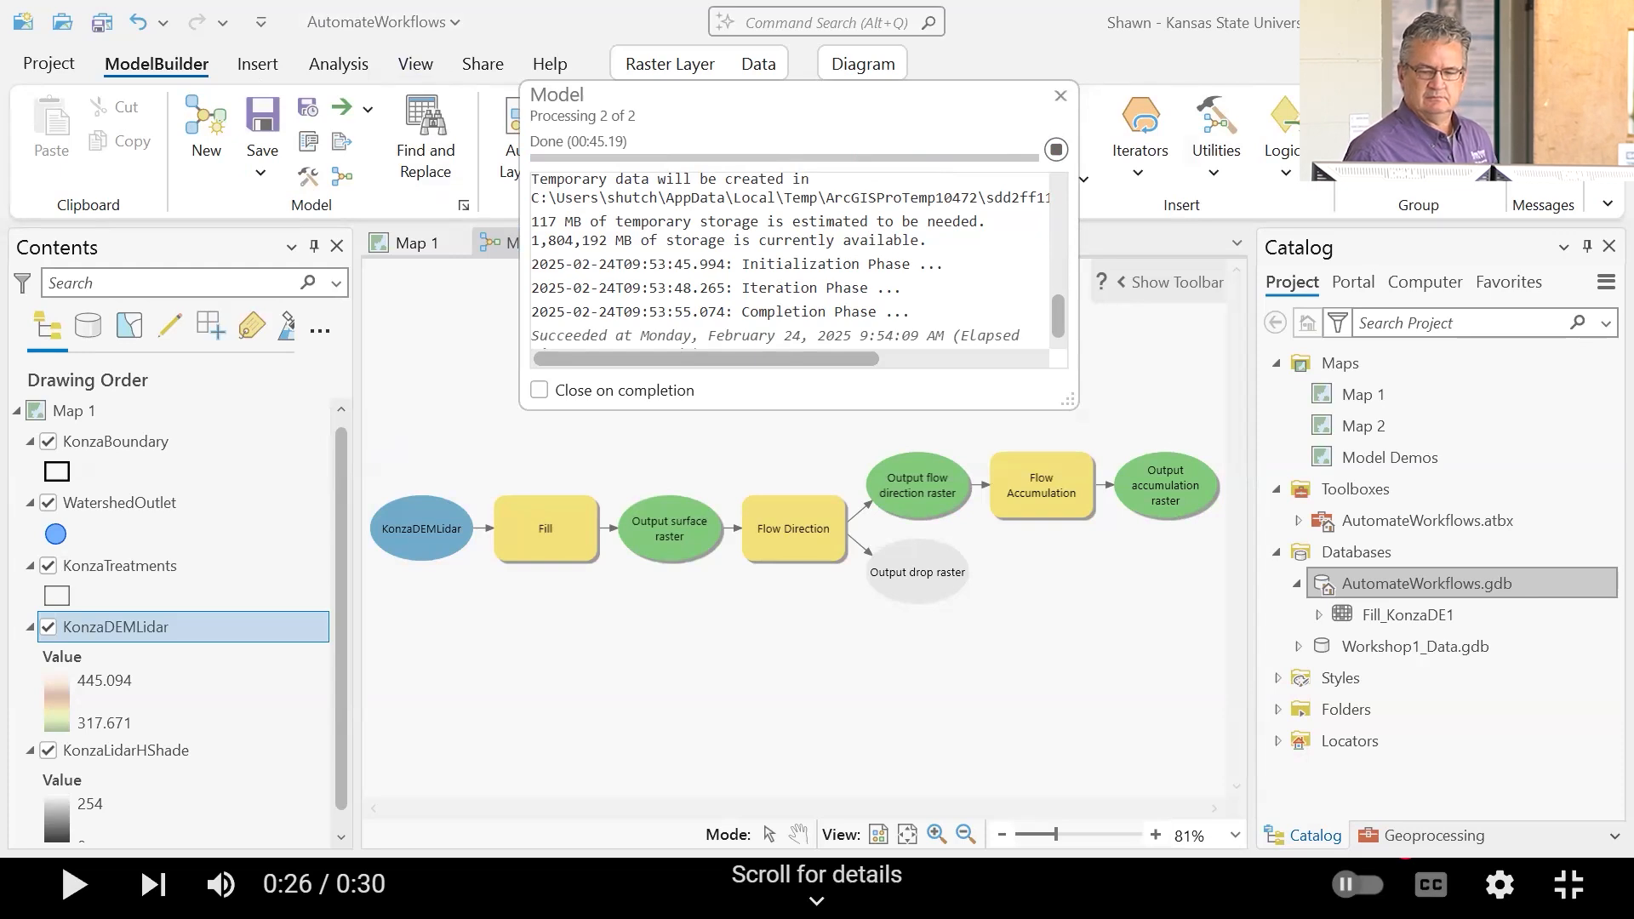
pyautogui.click(1064, 92)
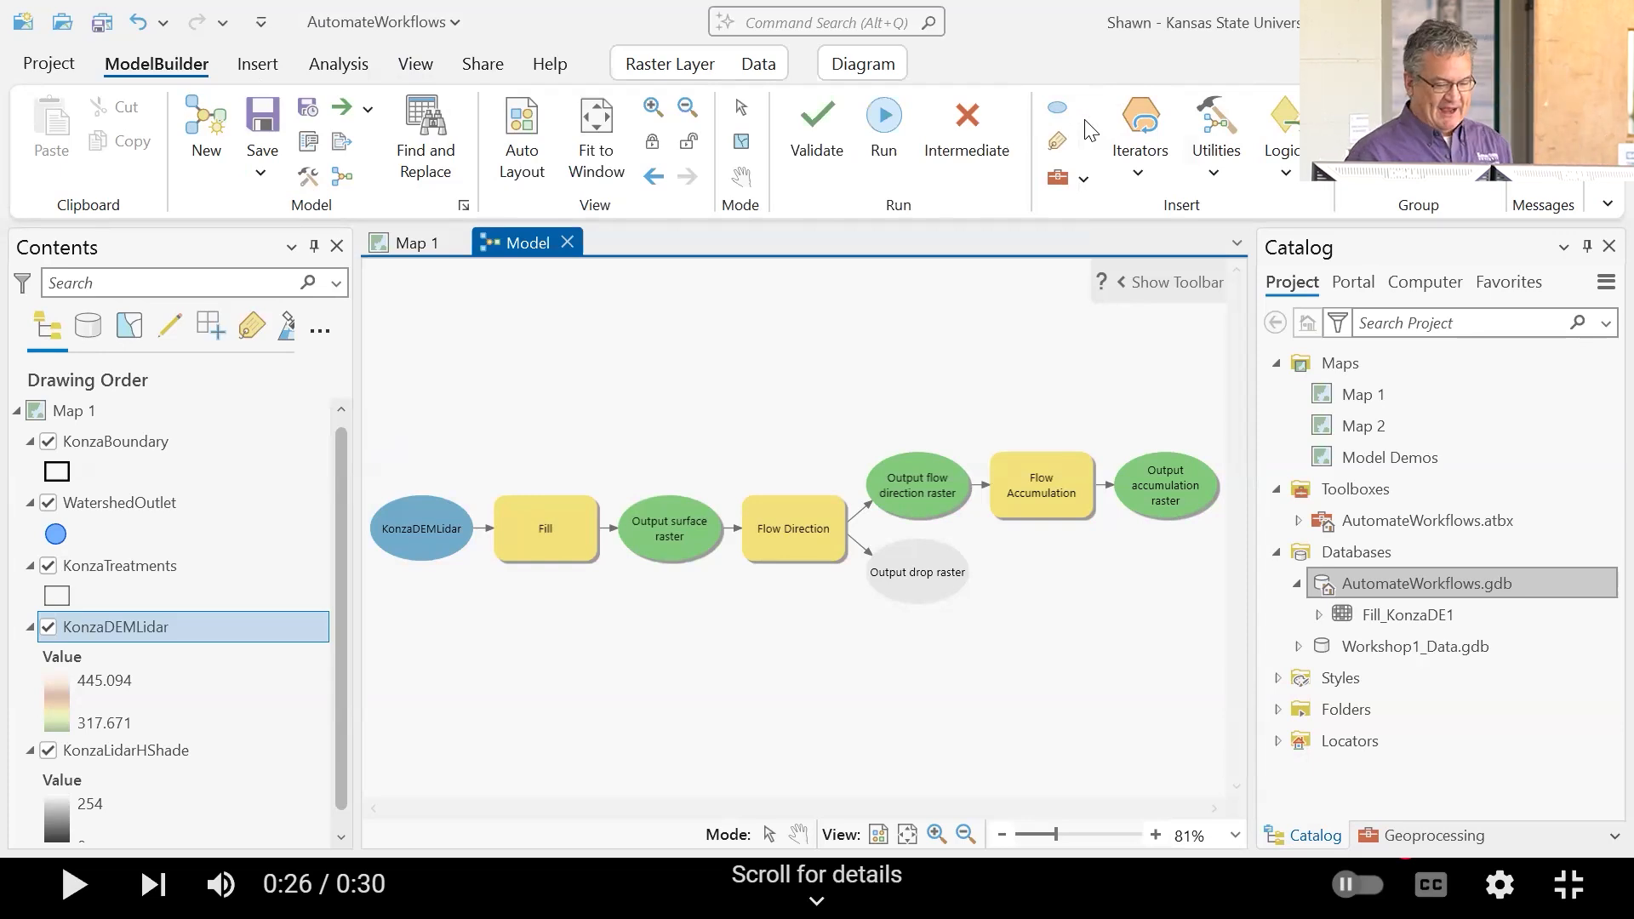
# Step: Refresh AutomateWorkflows.gdb again to list the flow rasters written by the model run
pyautogui.moveTo(1433, 596)
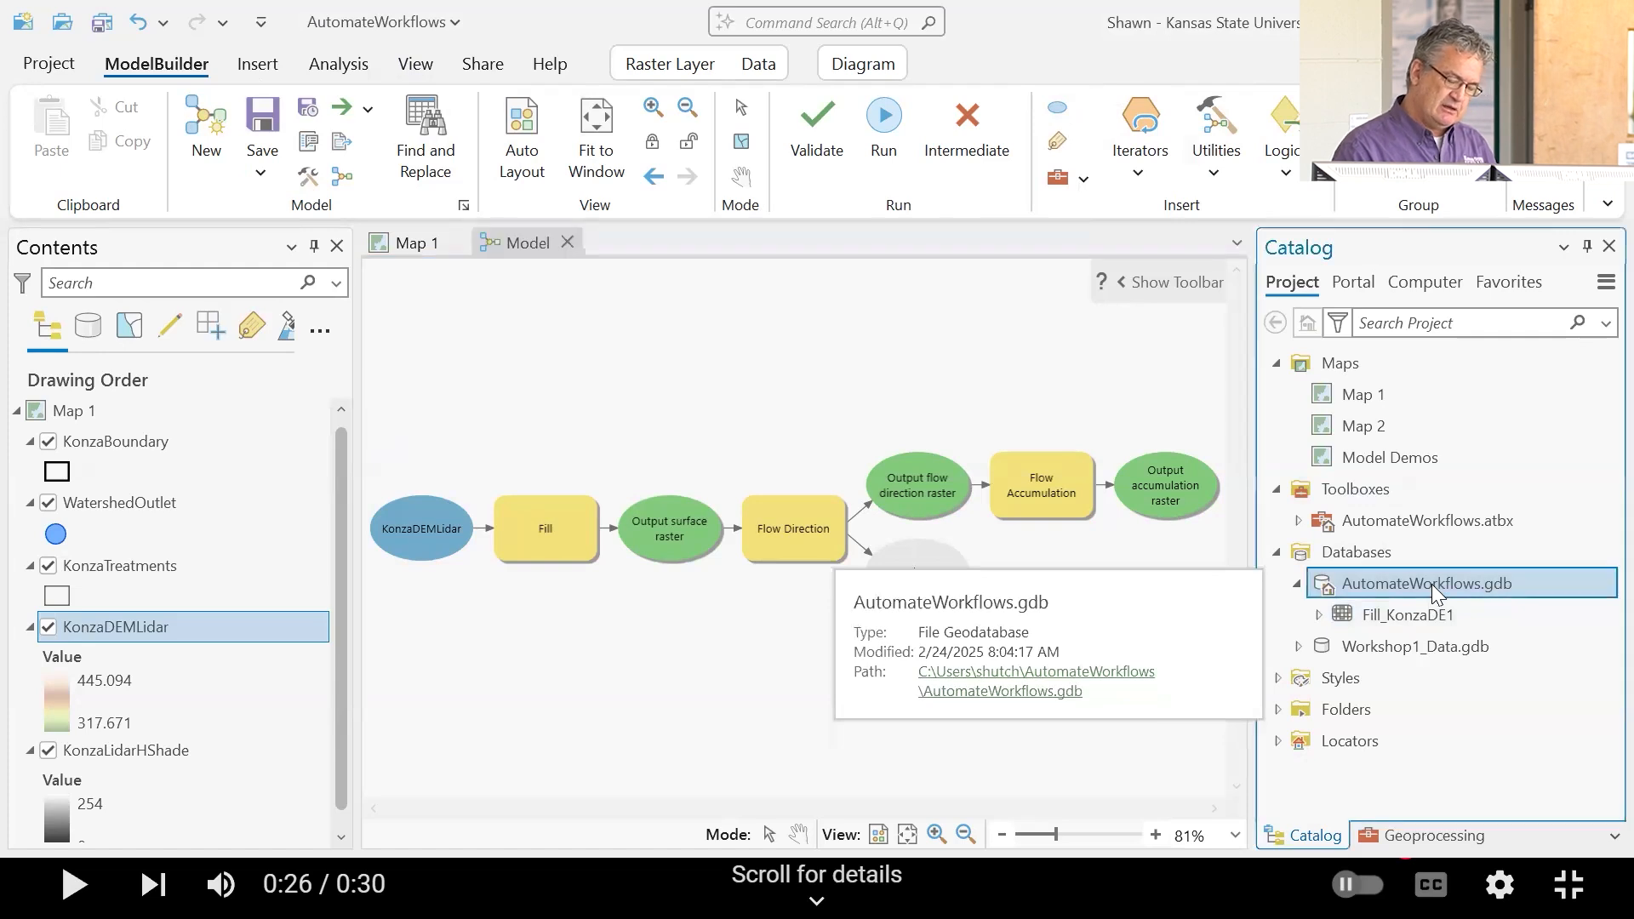
pyautogui.rightClick(1432, 584)
pyautogui.click(1173, 400)
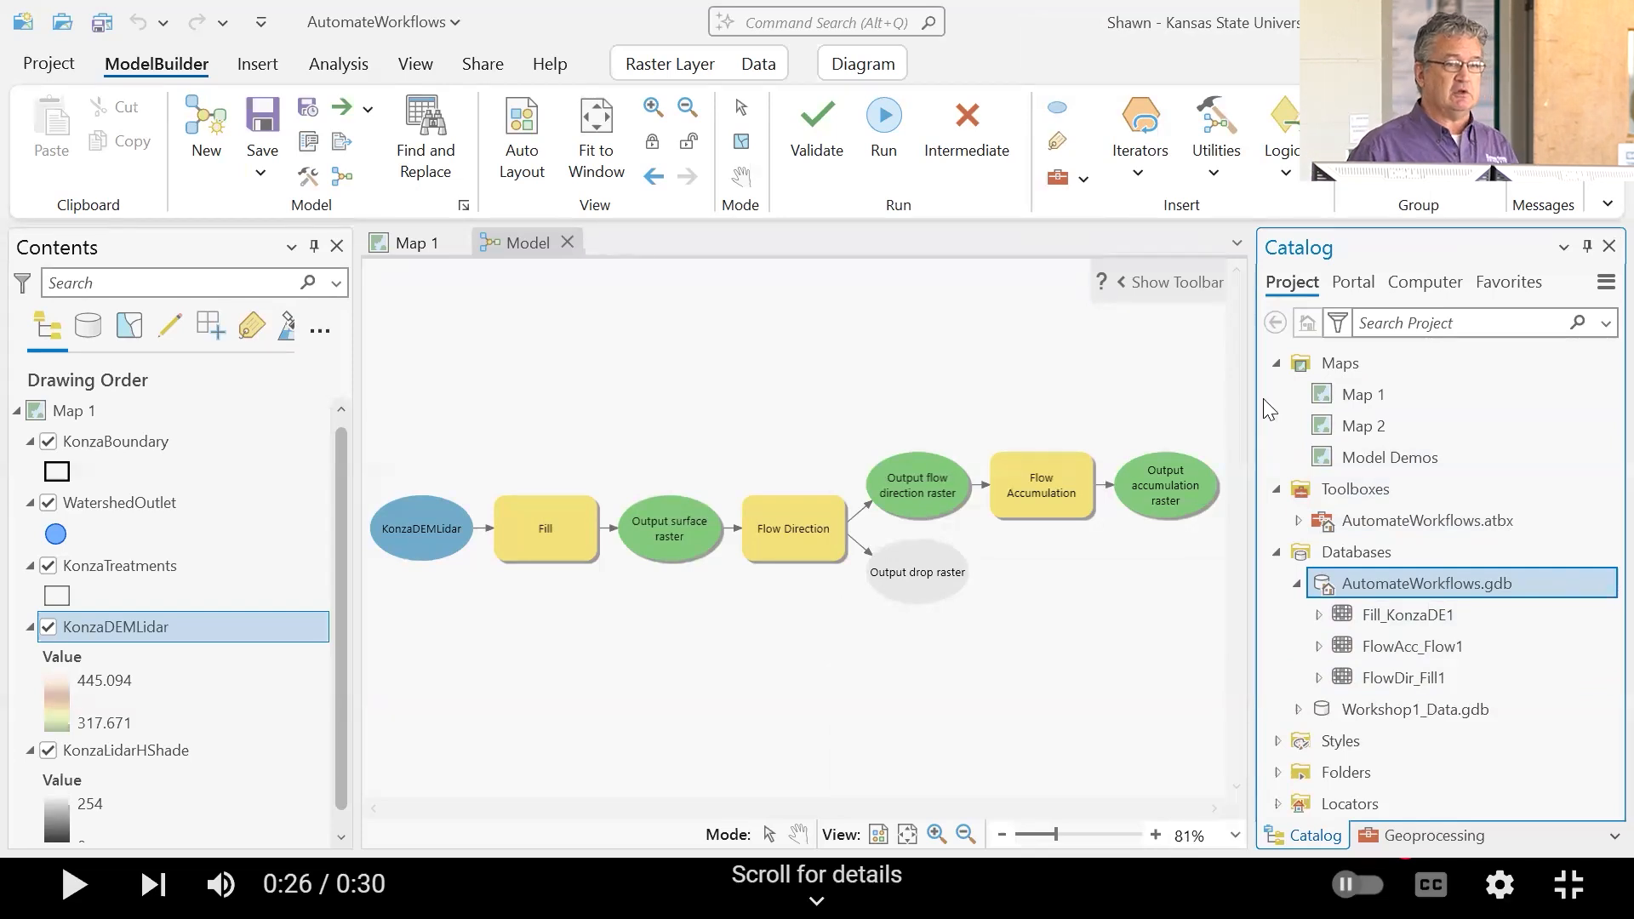
# Step: Add the FlowAcc_Flow1 raster from AutomateWorkflows.gdb to Map 1 and build its pyramids
pyautogui.click(1412, 649)
pyautogui.rightClick(1429, 648)
pyautogui.click(1435, 649)
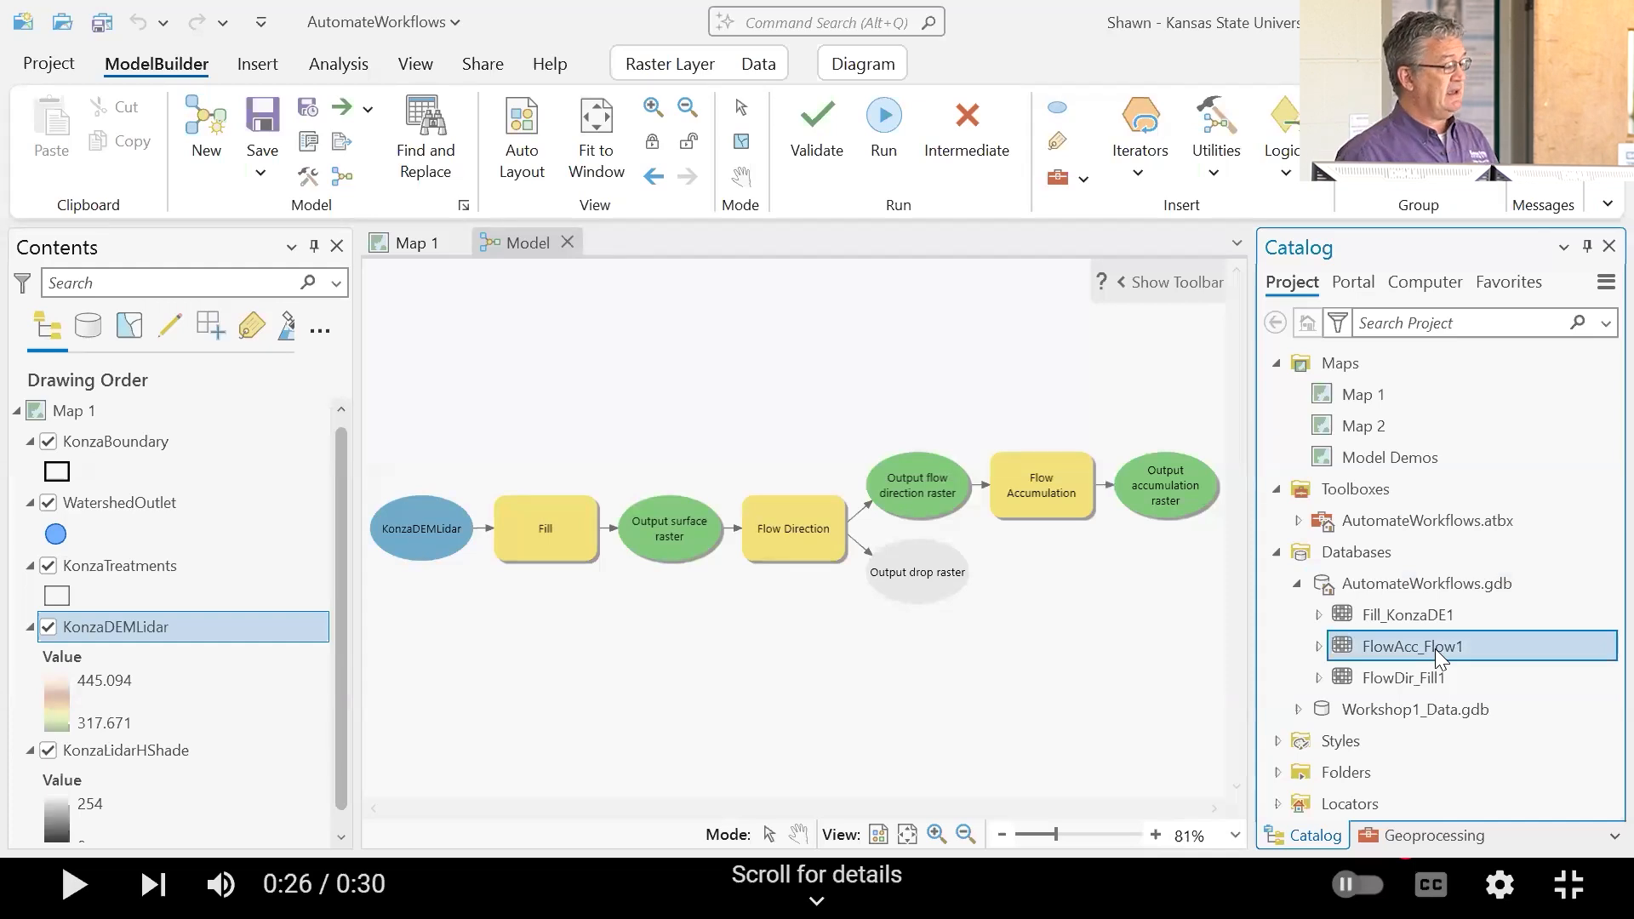
pyautogui.rightClick(1434, 649)
pyautogui.click(1160, 27)
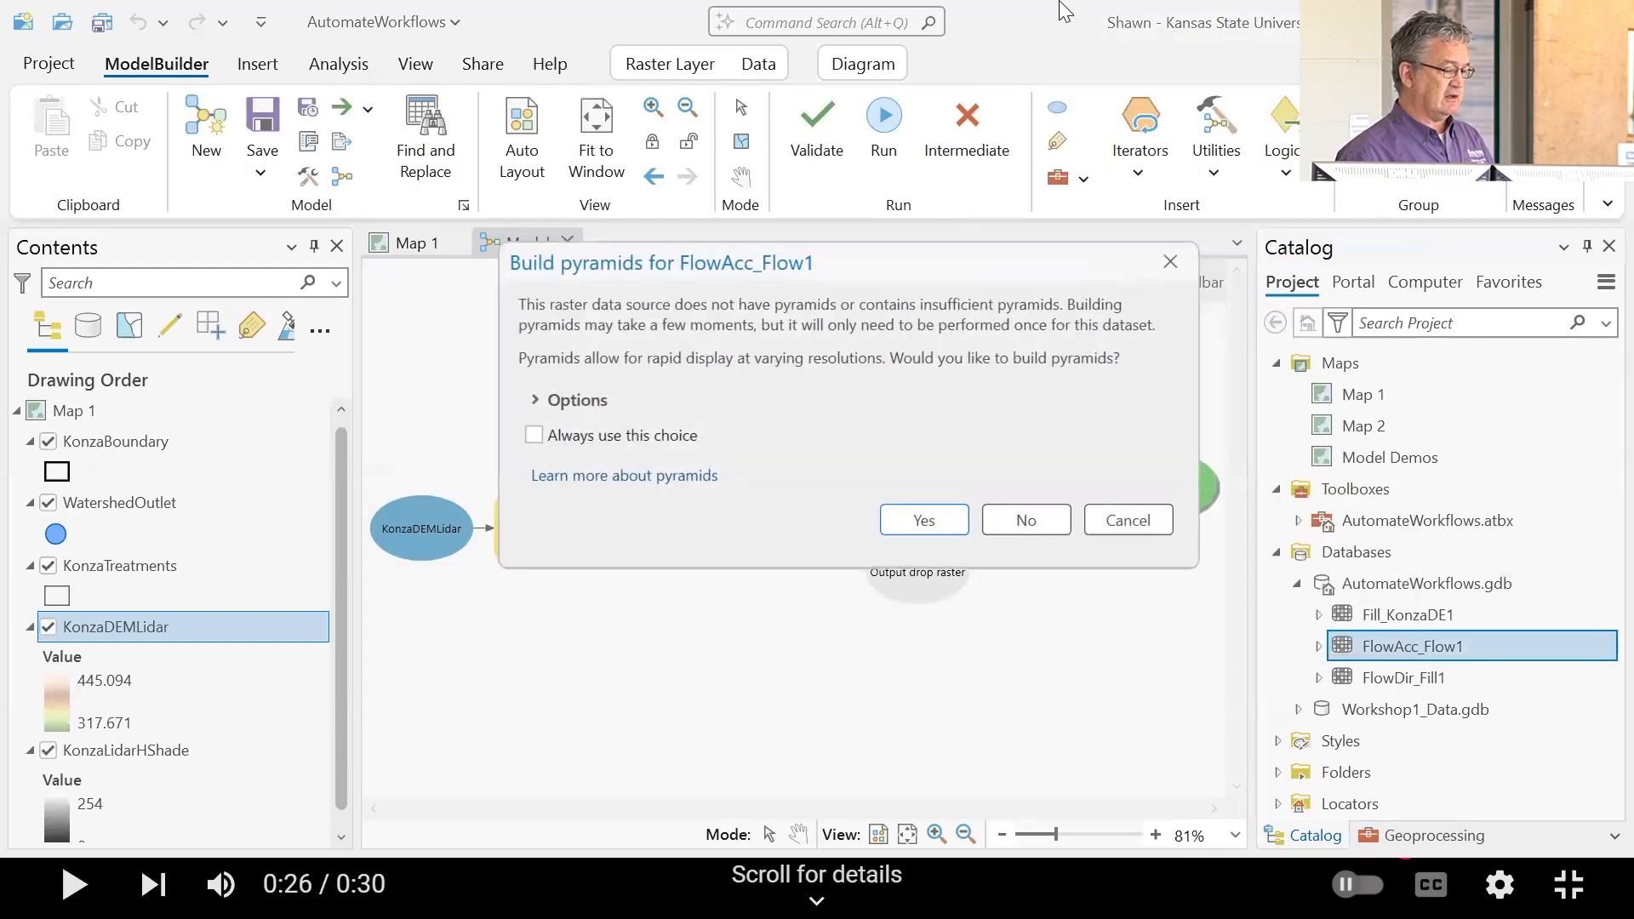
pyautogui.click(924, 513)
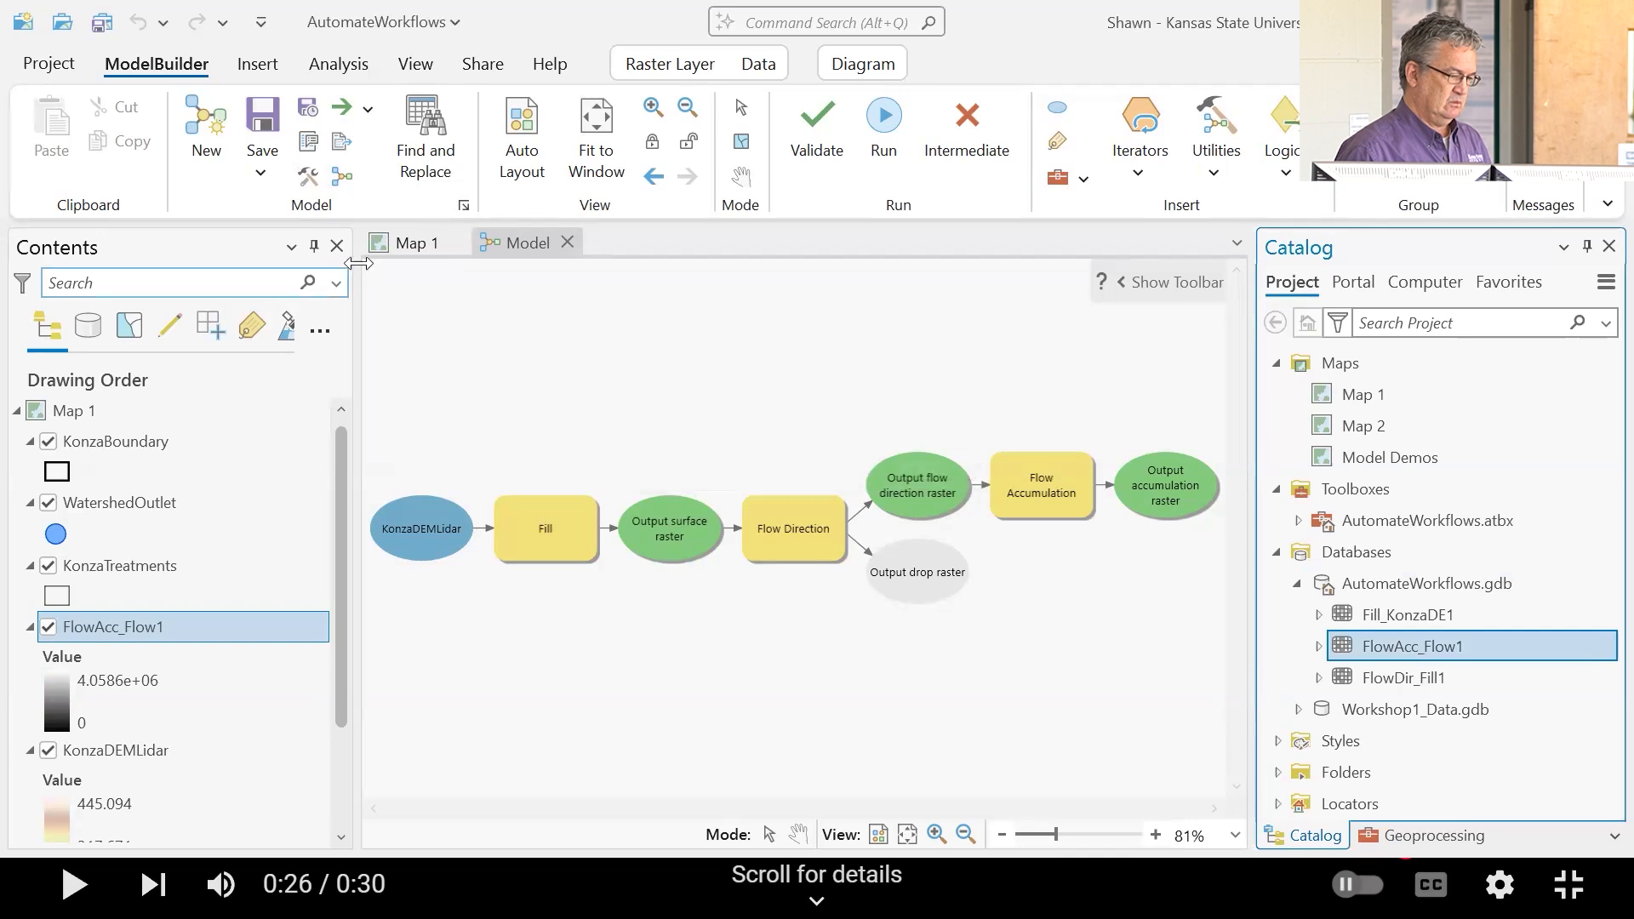
# Step: Turn off the KonzaTreatments labels in Map 1 and inspect the flow accumulation channels west of the watershed outlet
pyautogui.click(375, 254)
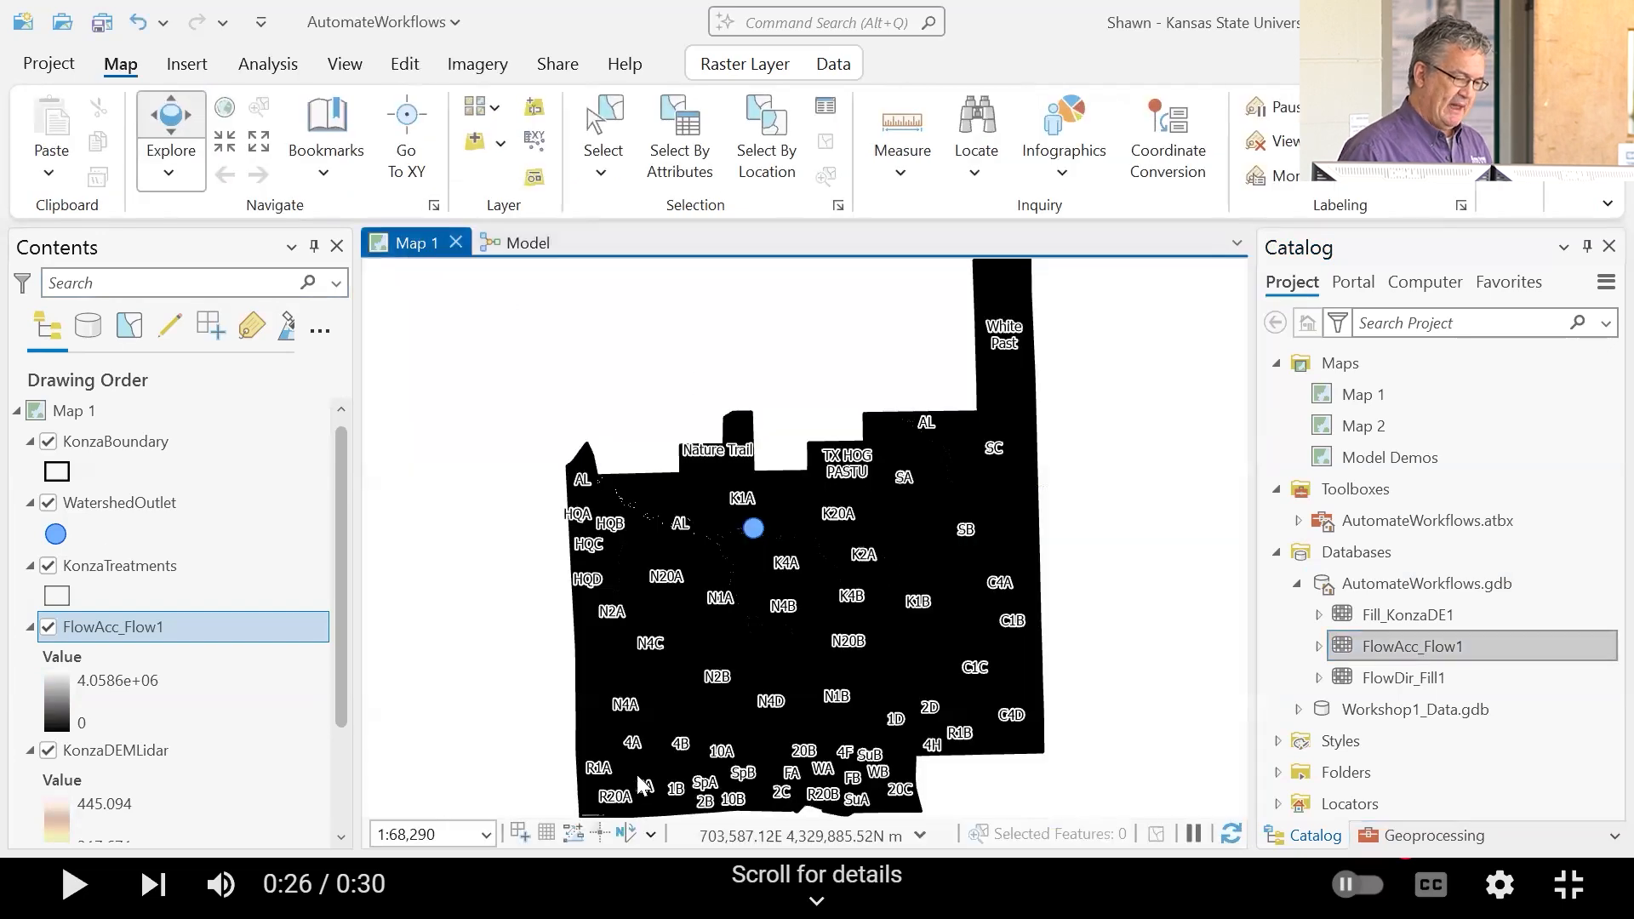
pyautogui.scroll(-3, 213, 715)
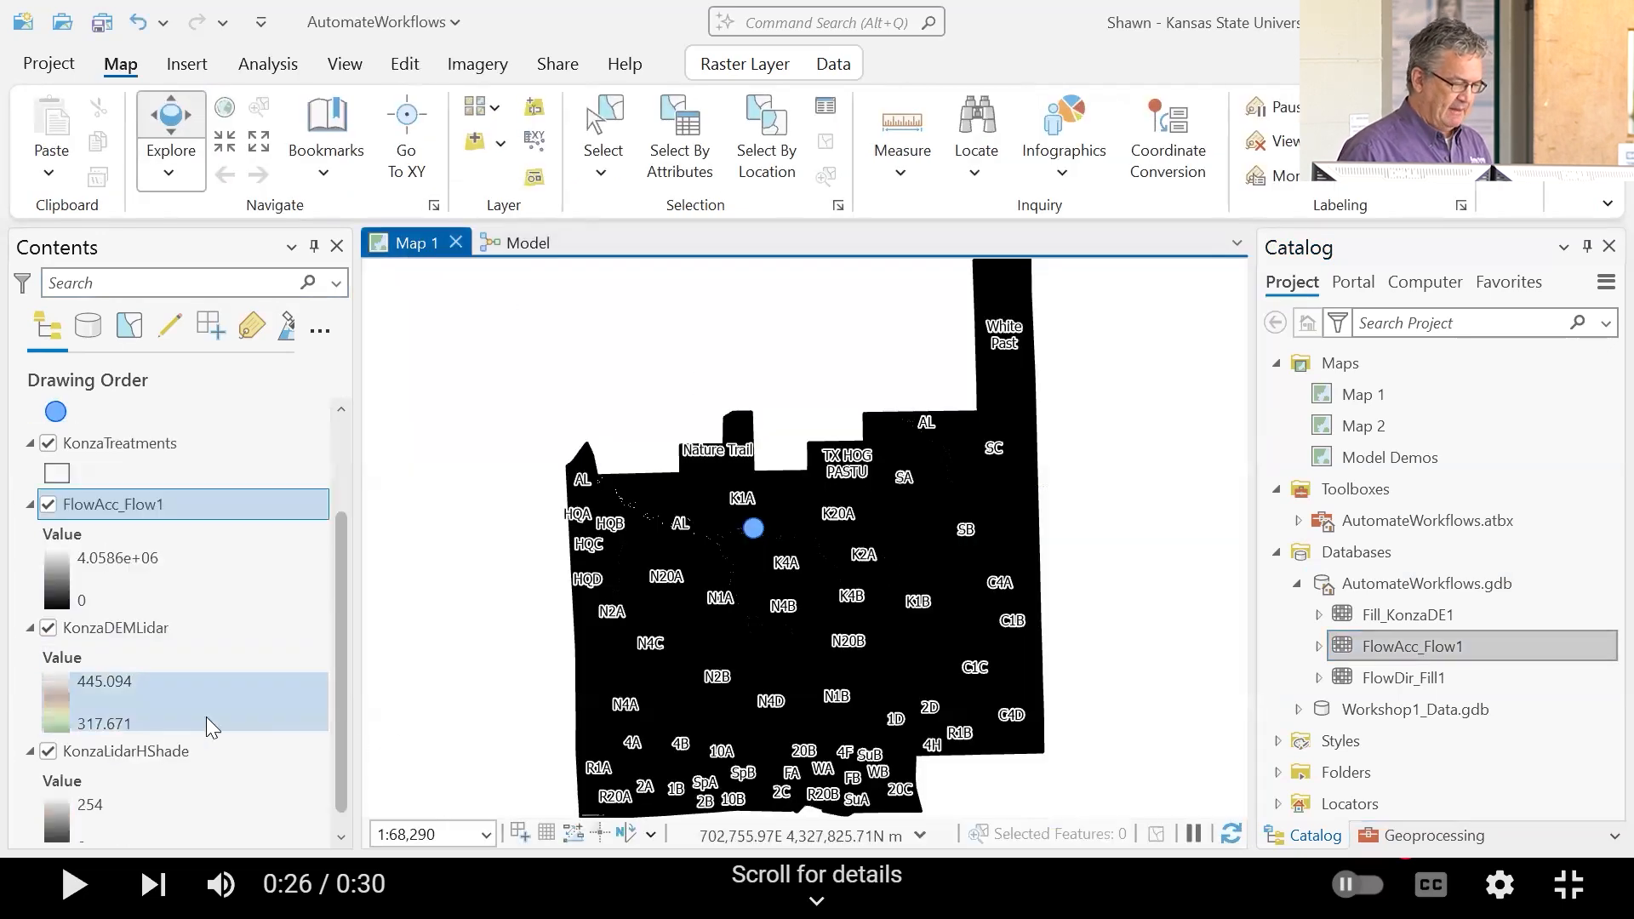
pyautogui.rightClick(139, 455)
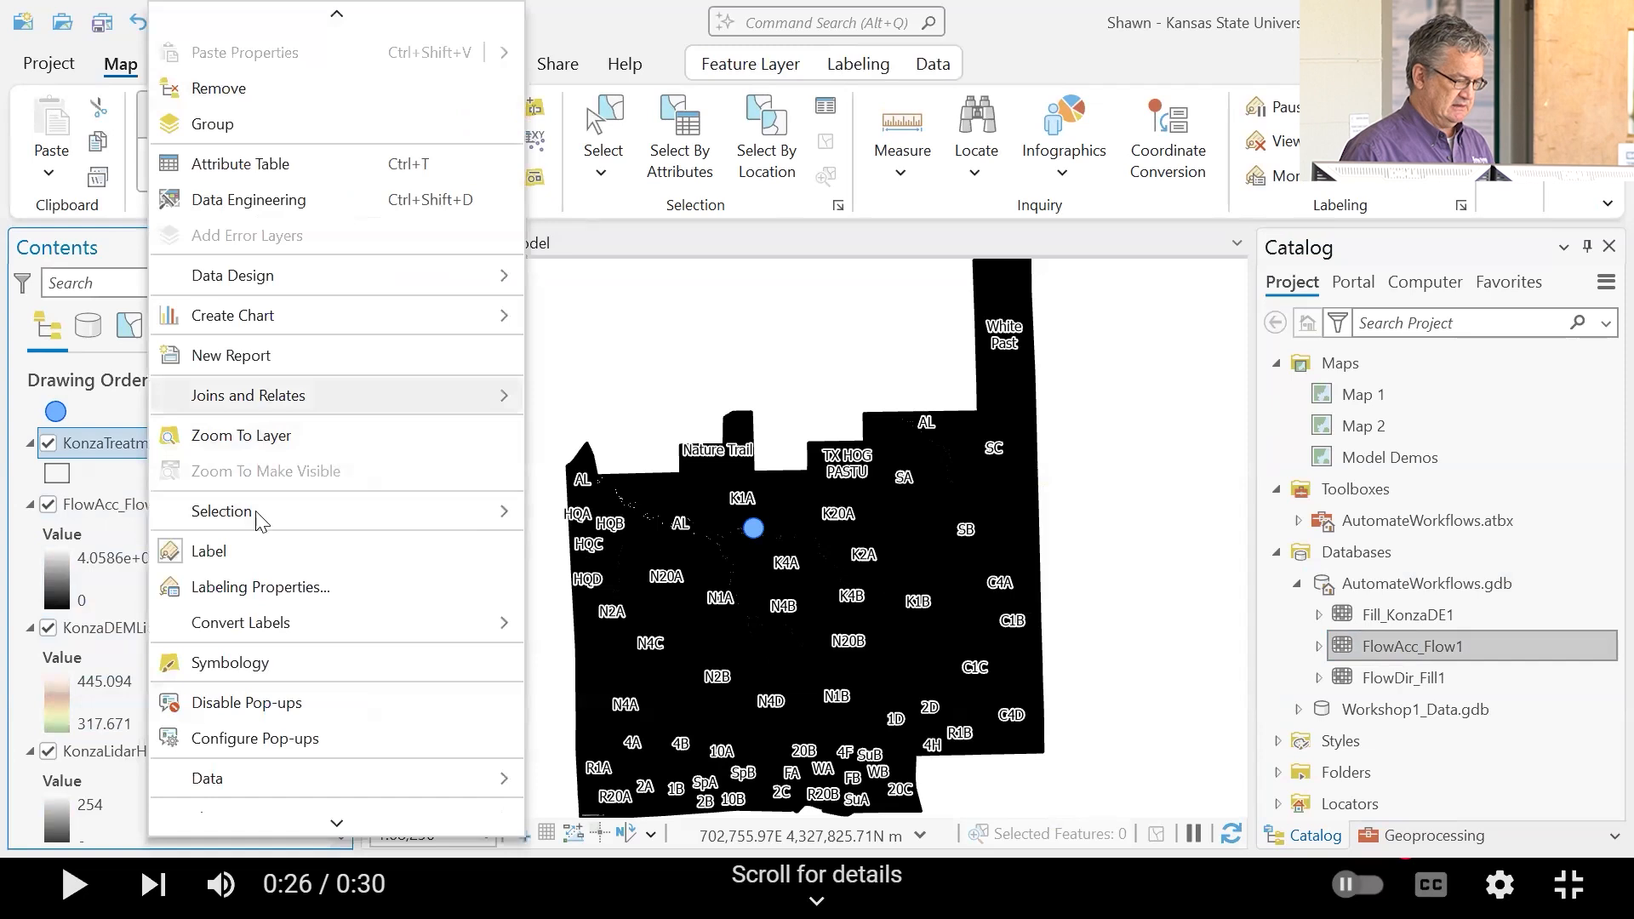
pyautogui.click(258, 564)
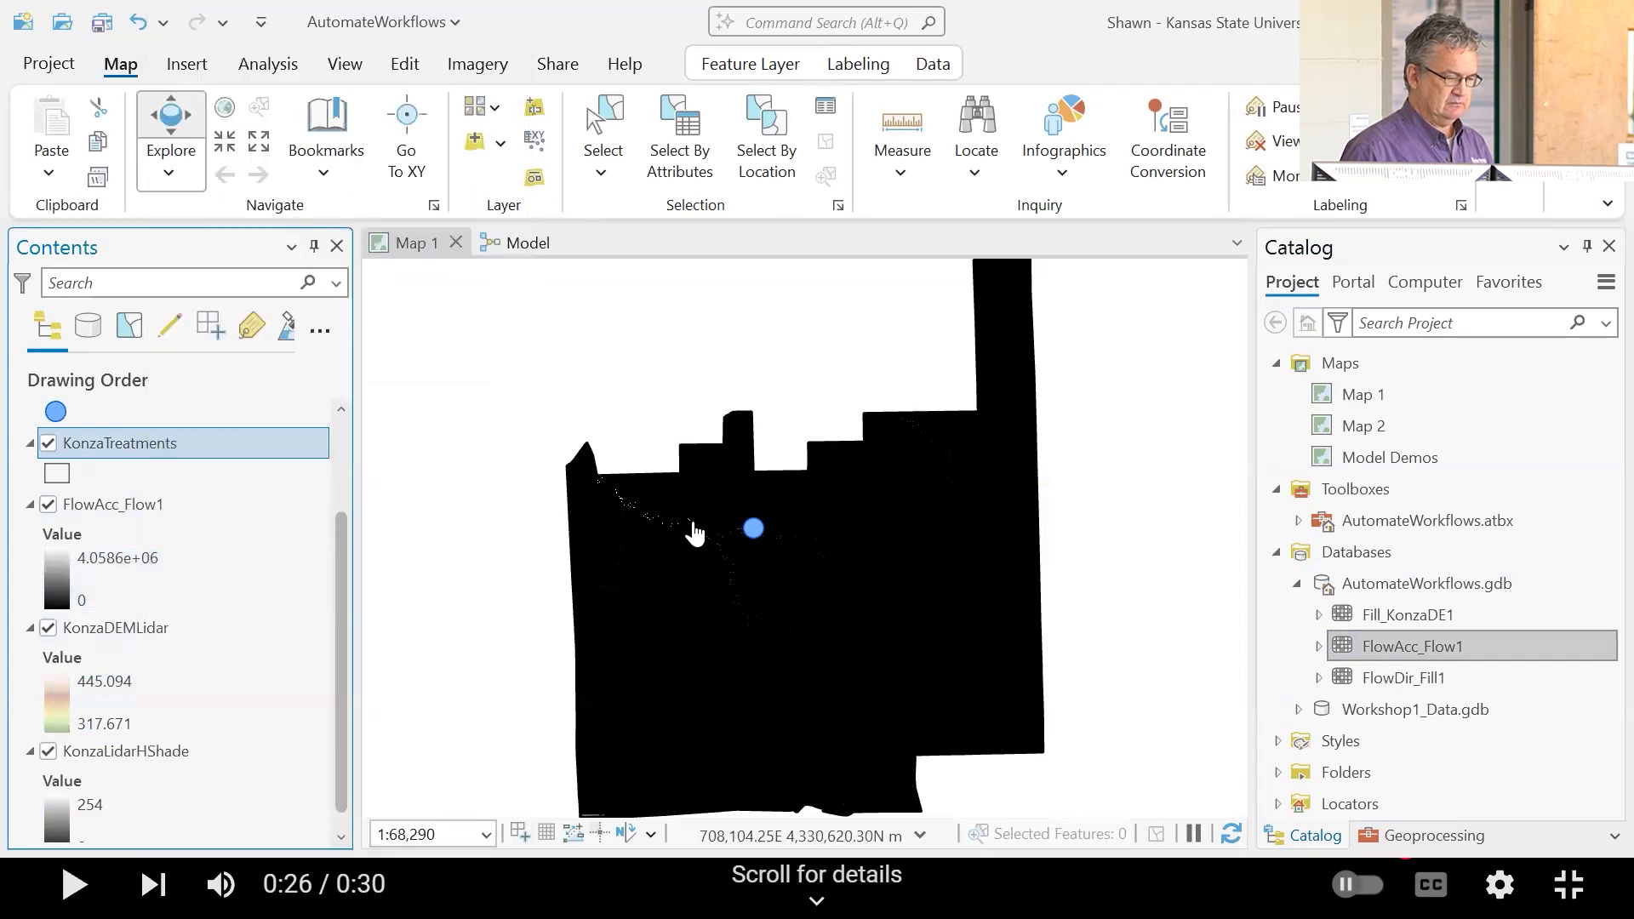
pyautogui.scroll(2, 702, 542)
pyautogui.scroll(2, 702, 542)
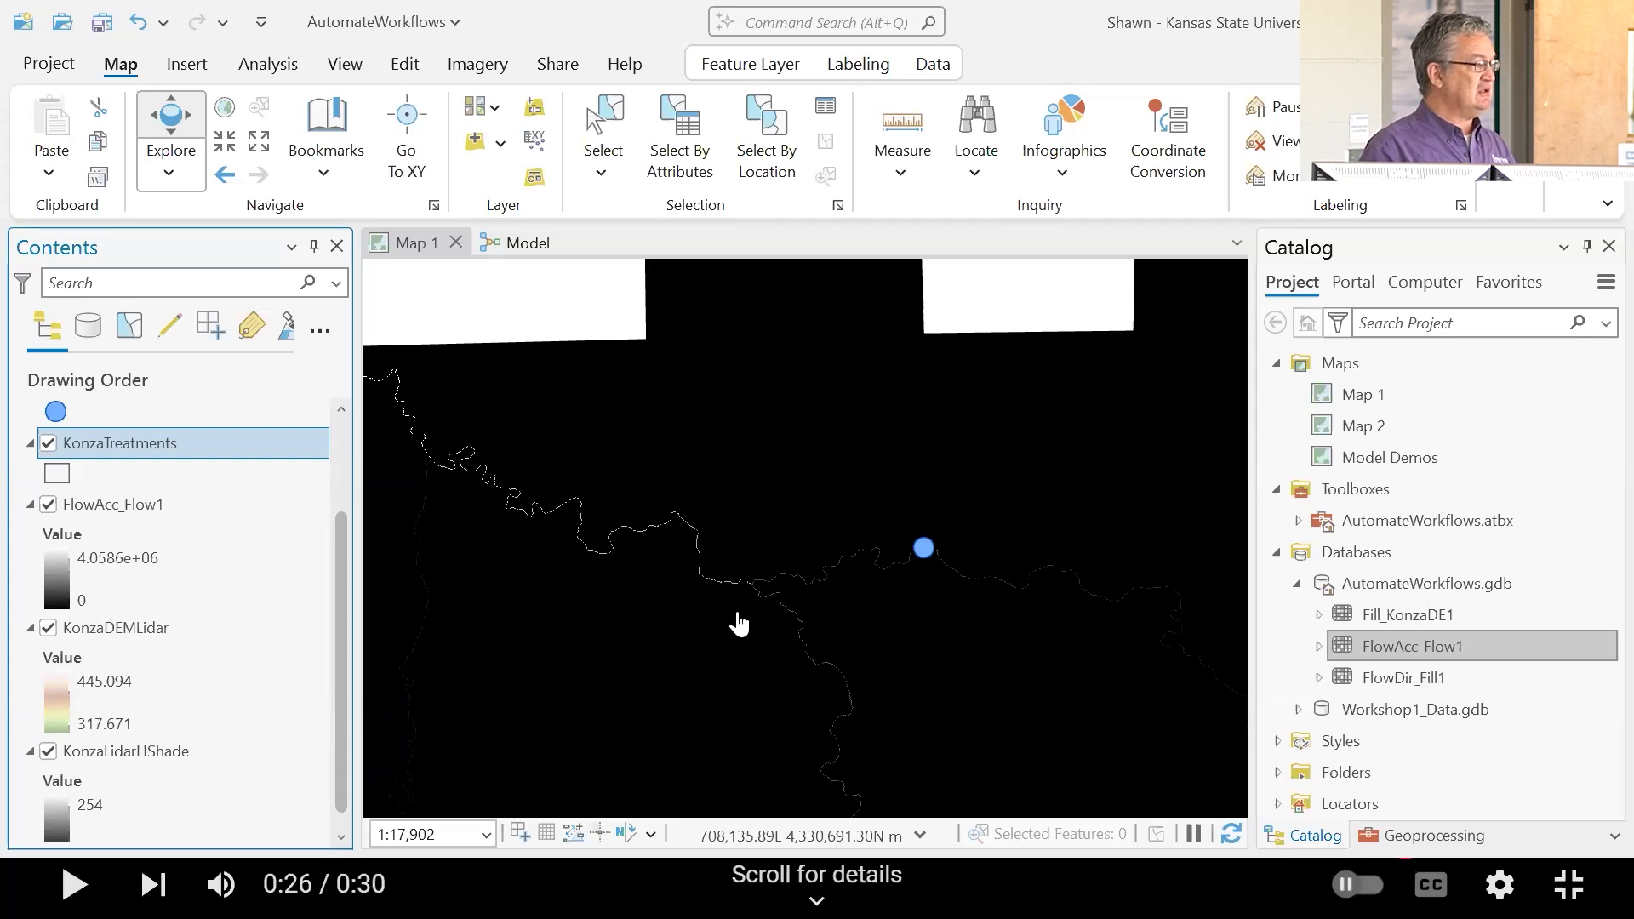
pyautogui.click(685, 585)
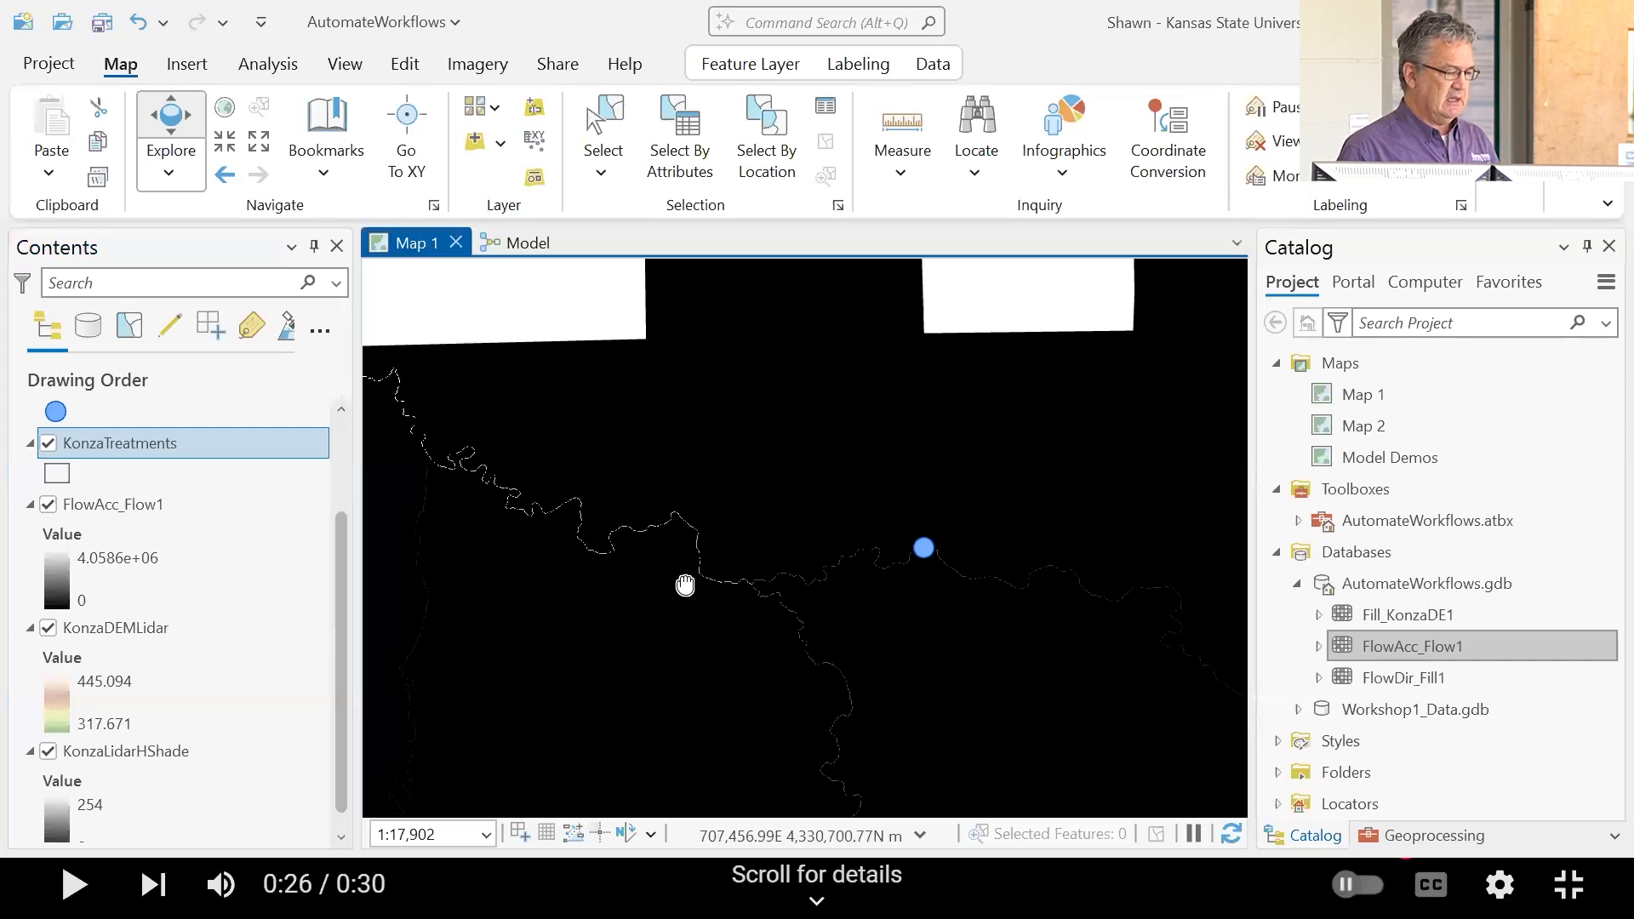
pyautogui.moveTo(685, 586); pyautogui.dragTo(862, 575)
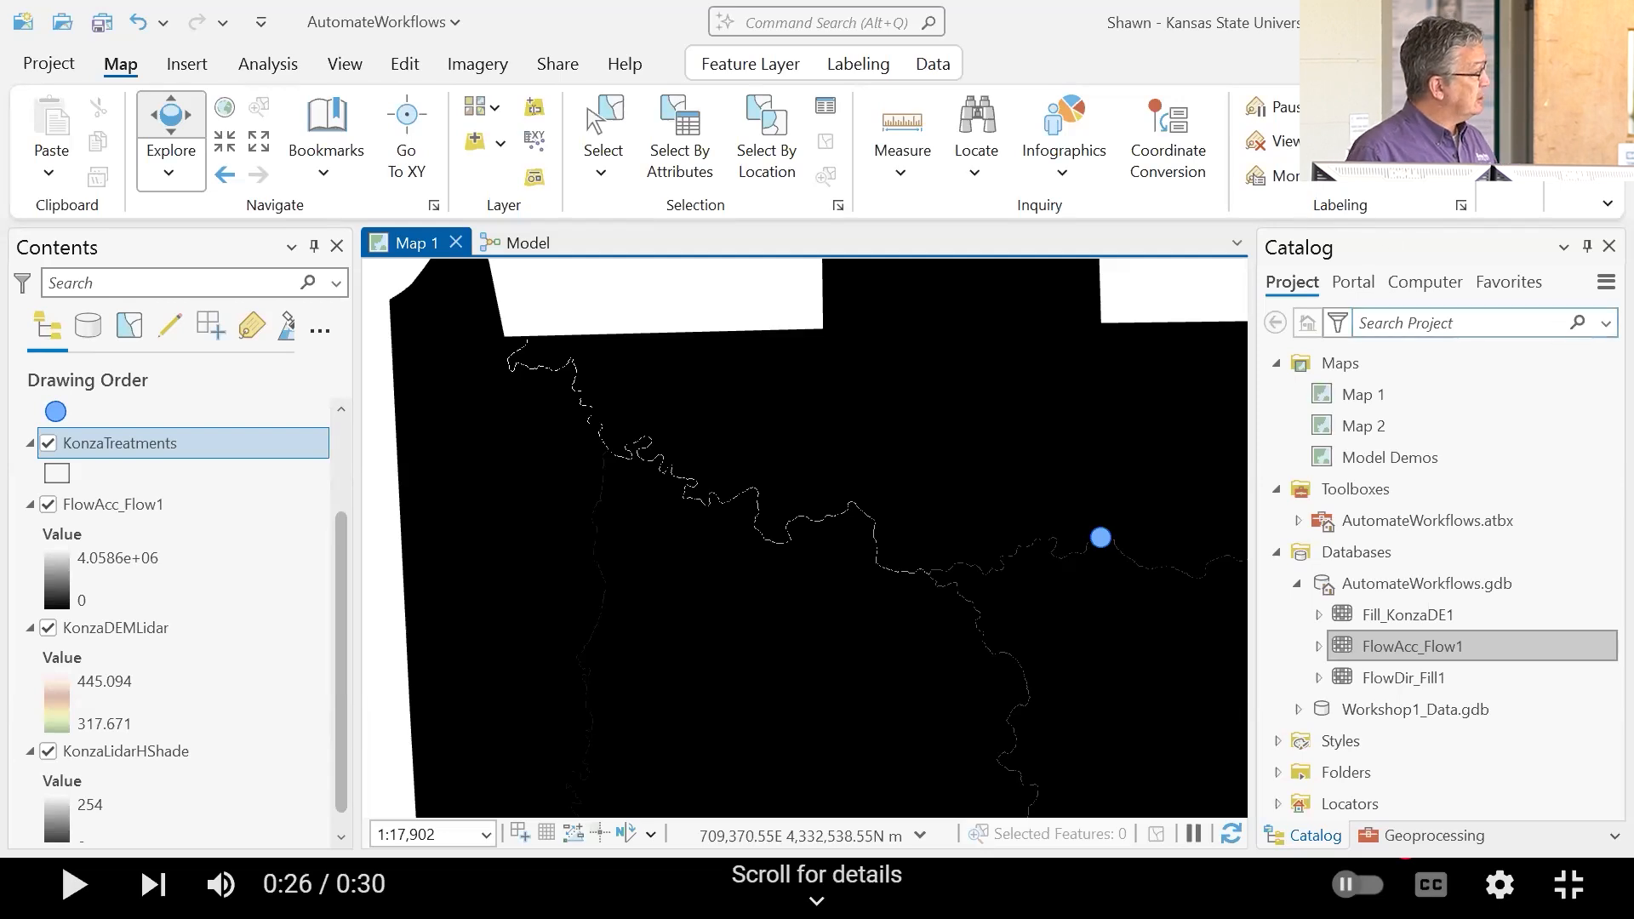
# Step: Add the FlowDir_Fill1 raster from AutomateWorkflows.gdb to Map 1
pyautogui.click(1415, 584)
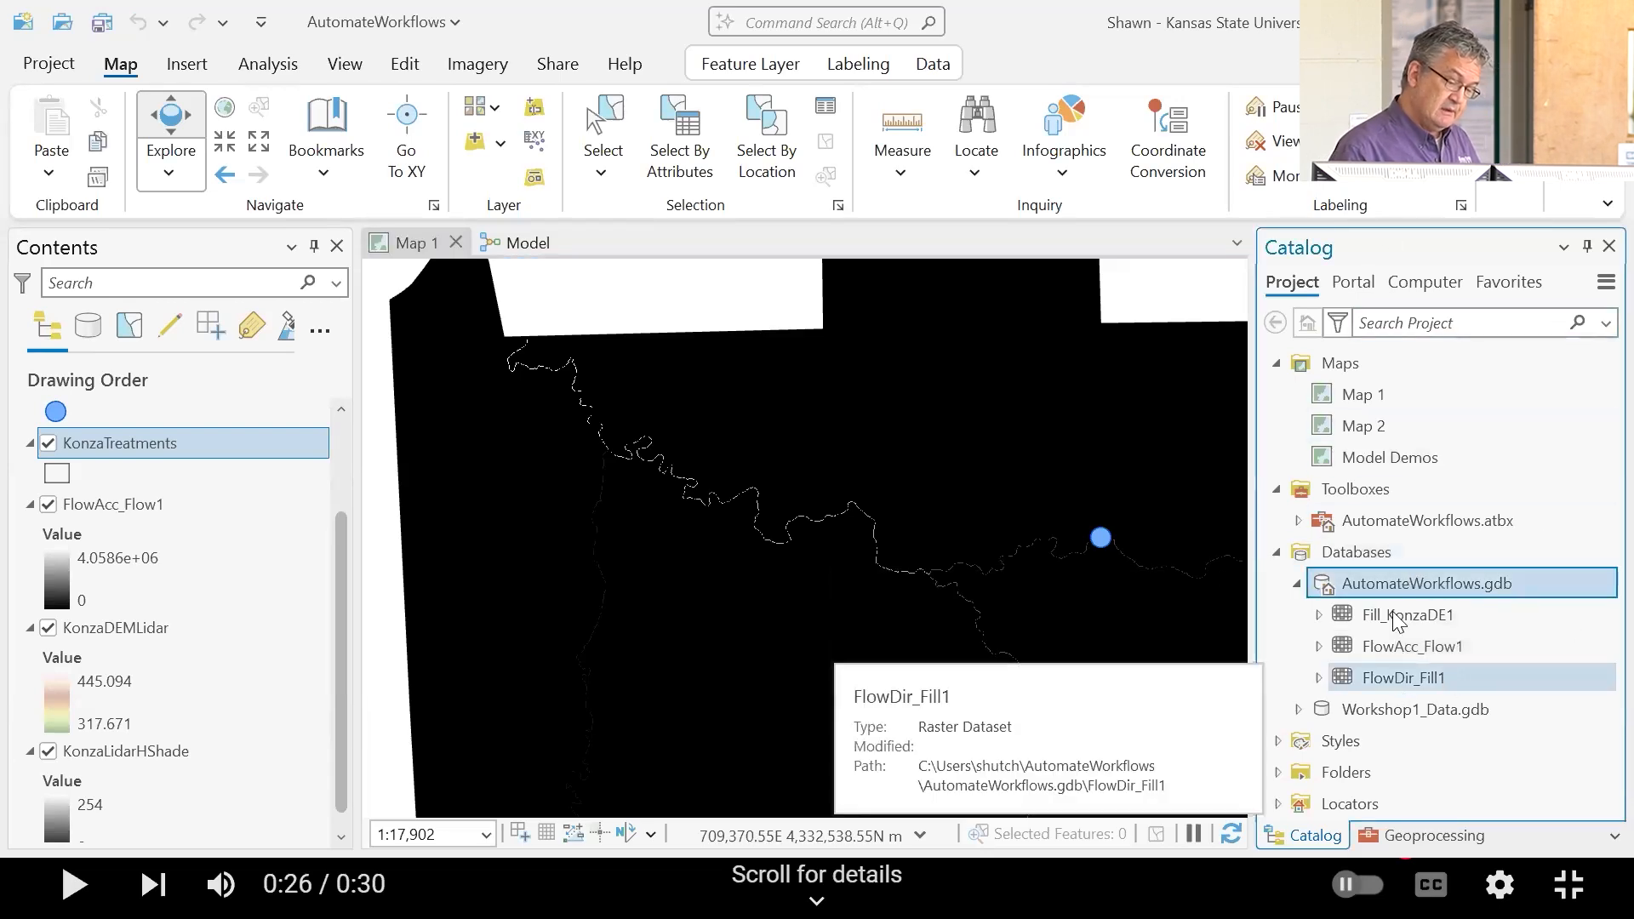
pyautogui.click(1460, 654)
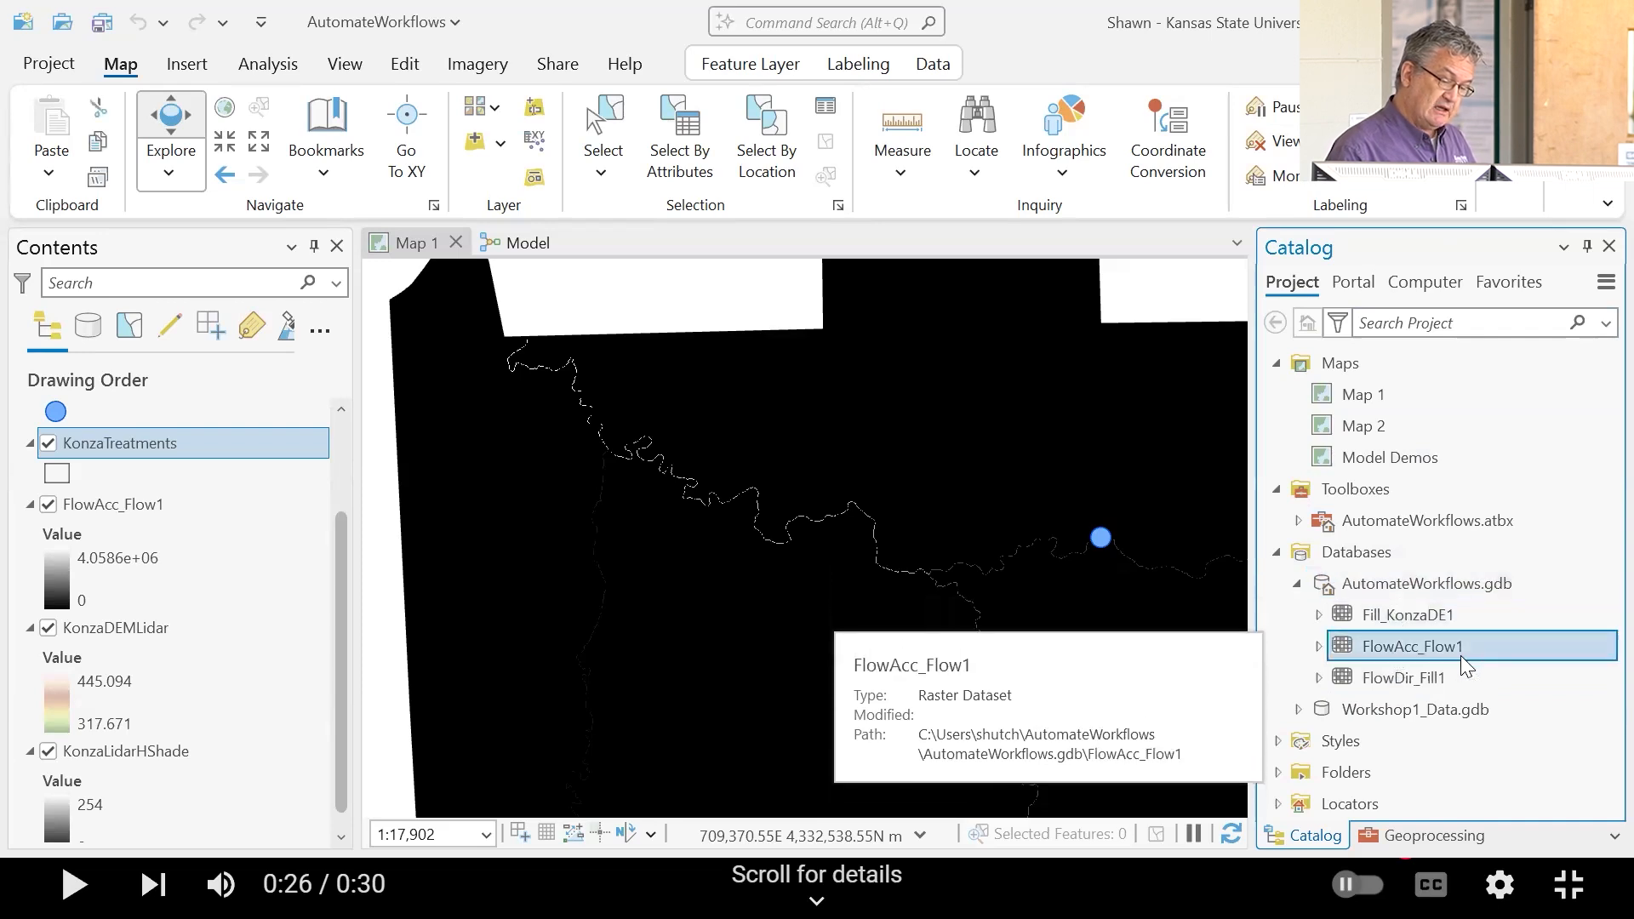
pyautogui.rightClick(1402, 650)
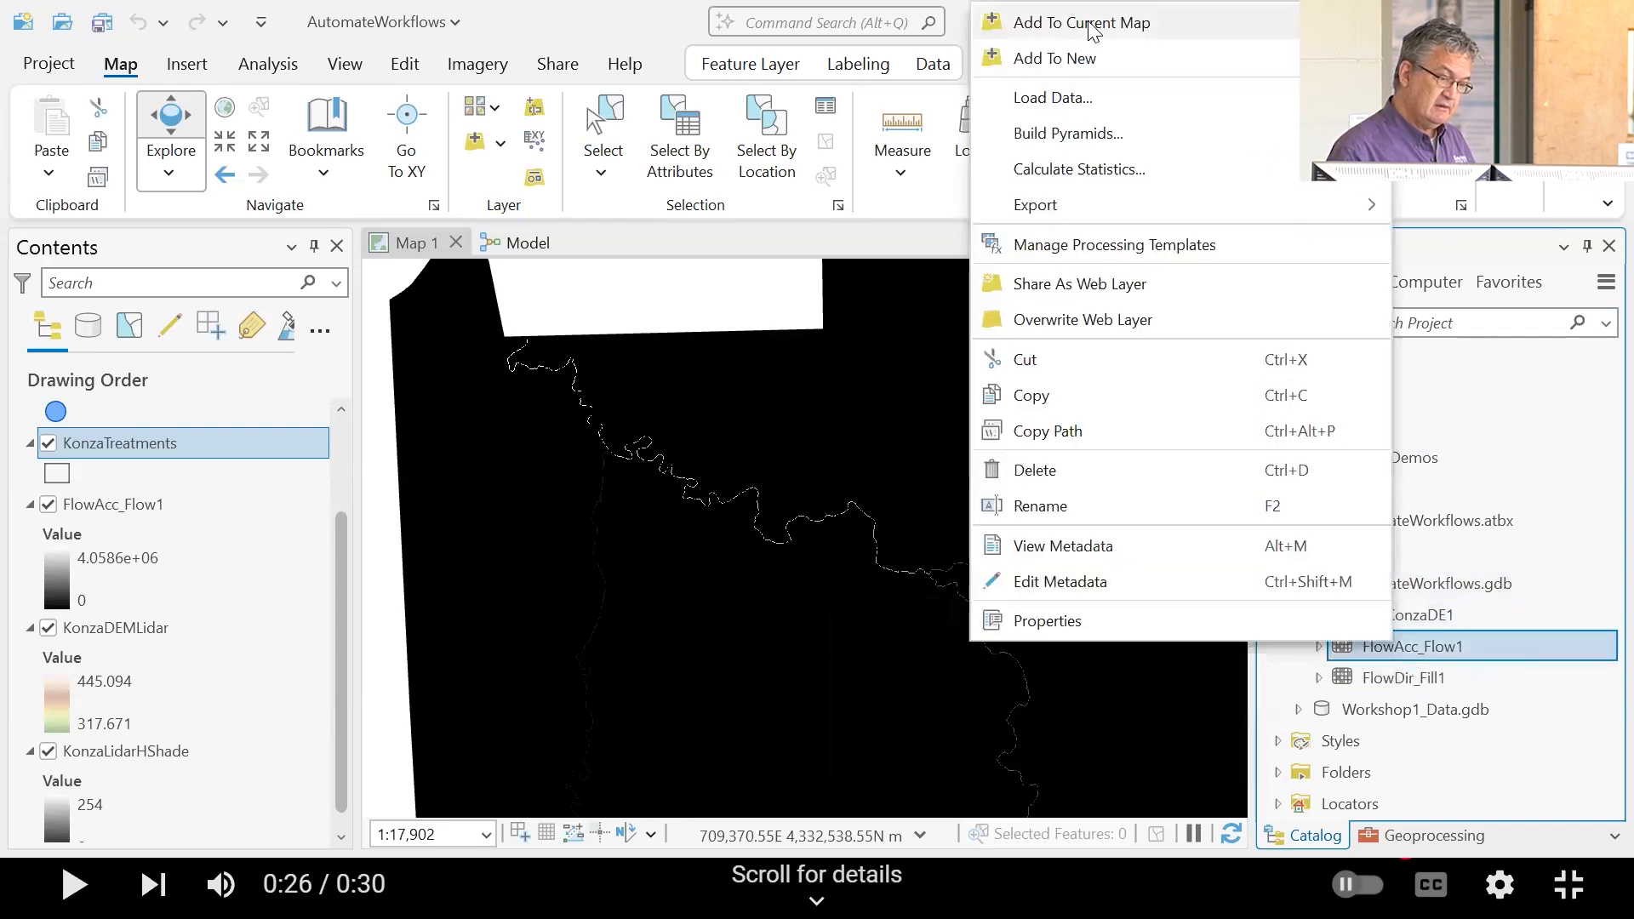
pyautogui.moveTo(1435, 645); pyautogui.dragTo(275, 487)
pyautogui.moveTo(1433, 675)
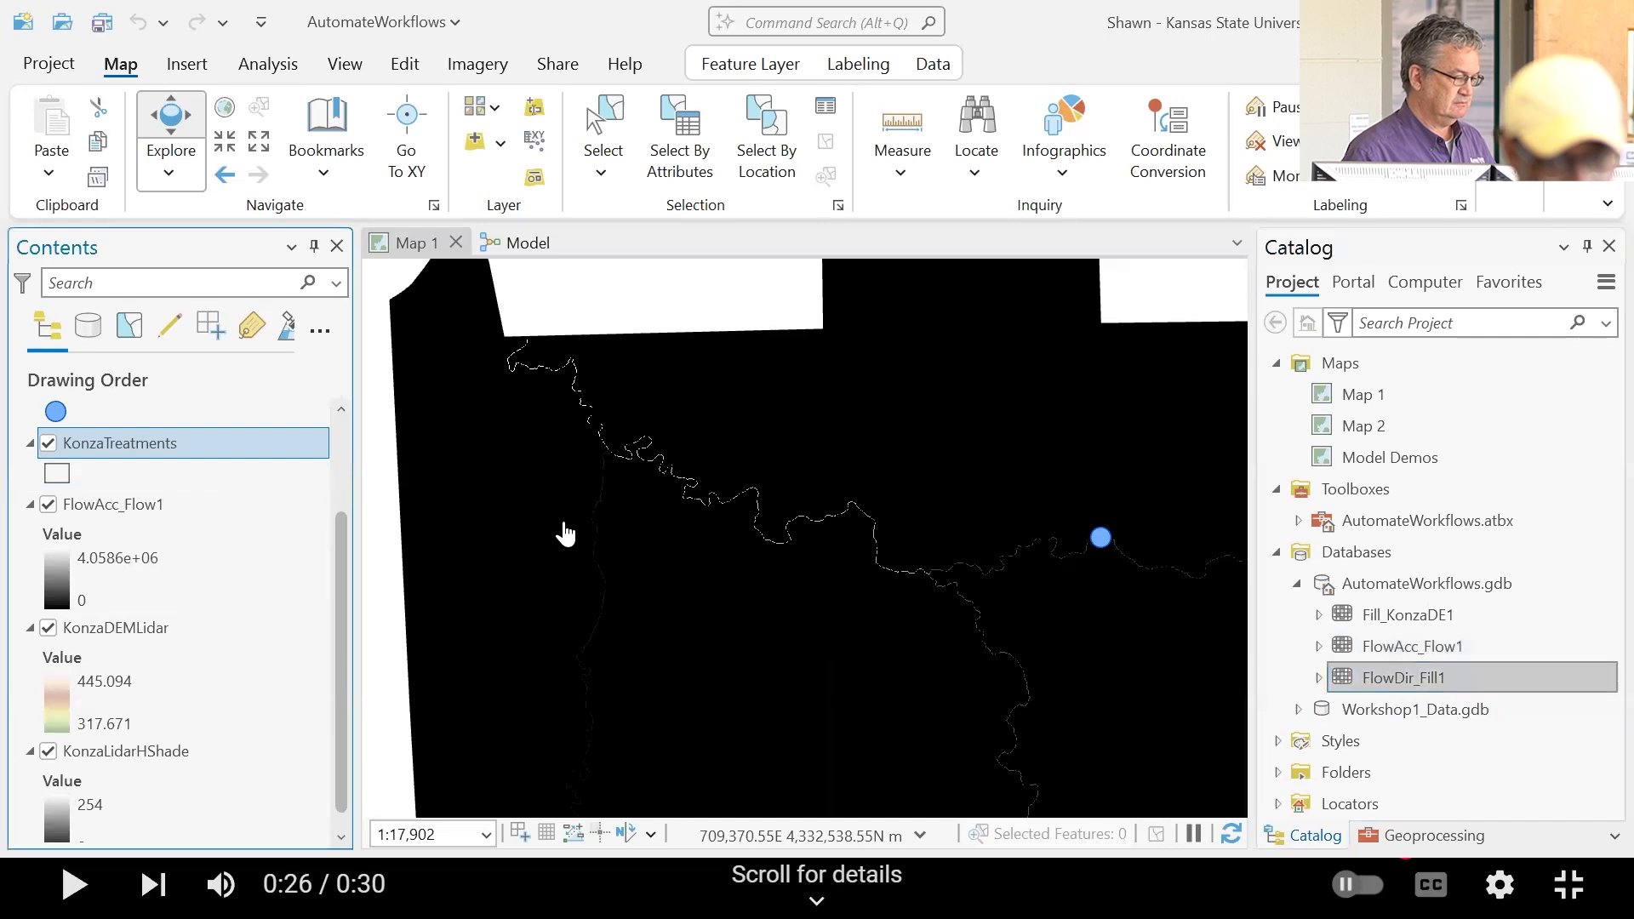
pyautogui.click(910, 520)
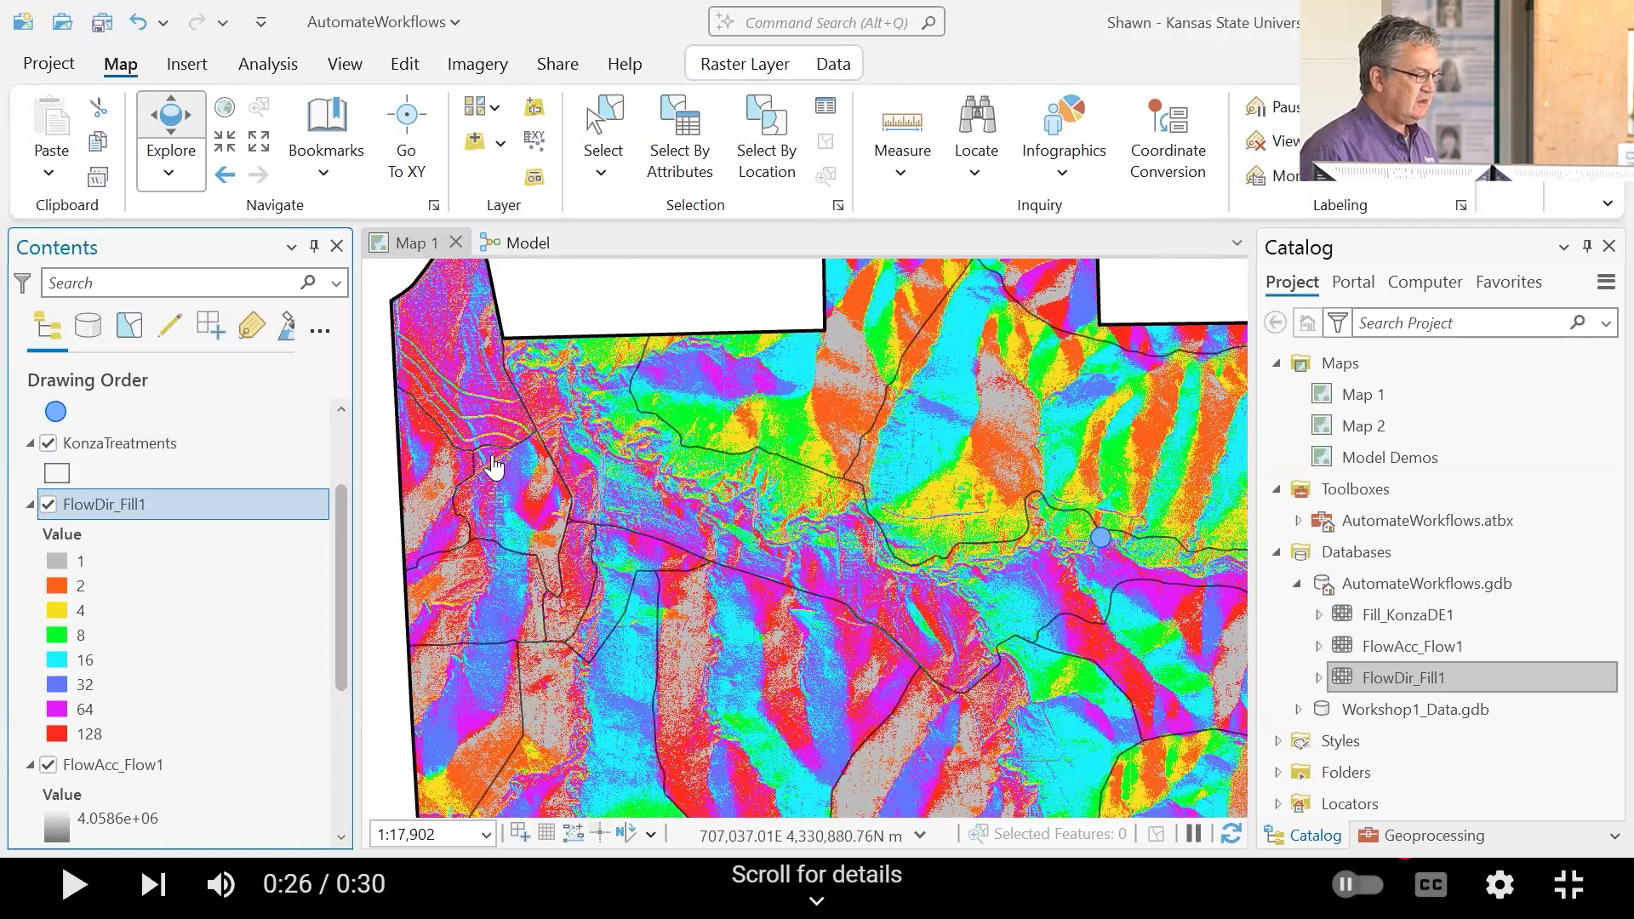
# Step: Collapse the legends of FlowDir_Fill1 and FlowAcc_Flow1, and turn off the FlowDir_Fill1 layer's visibility
pyautogui.click(32, 505)
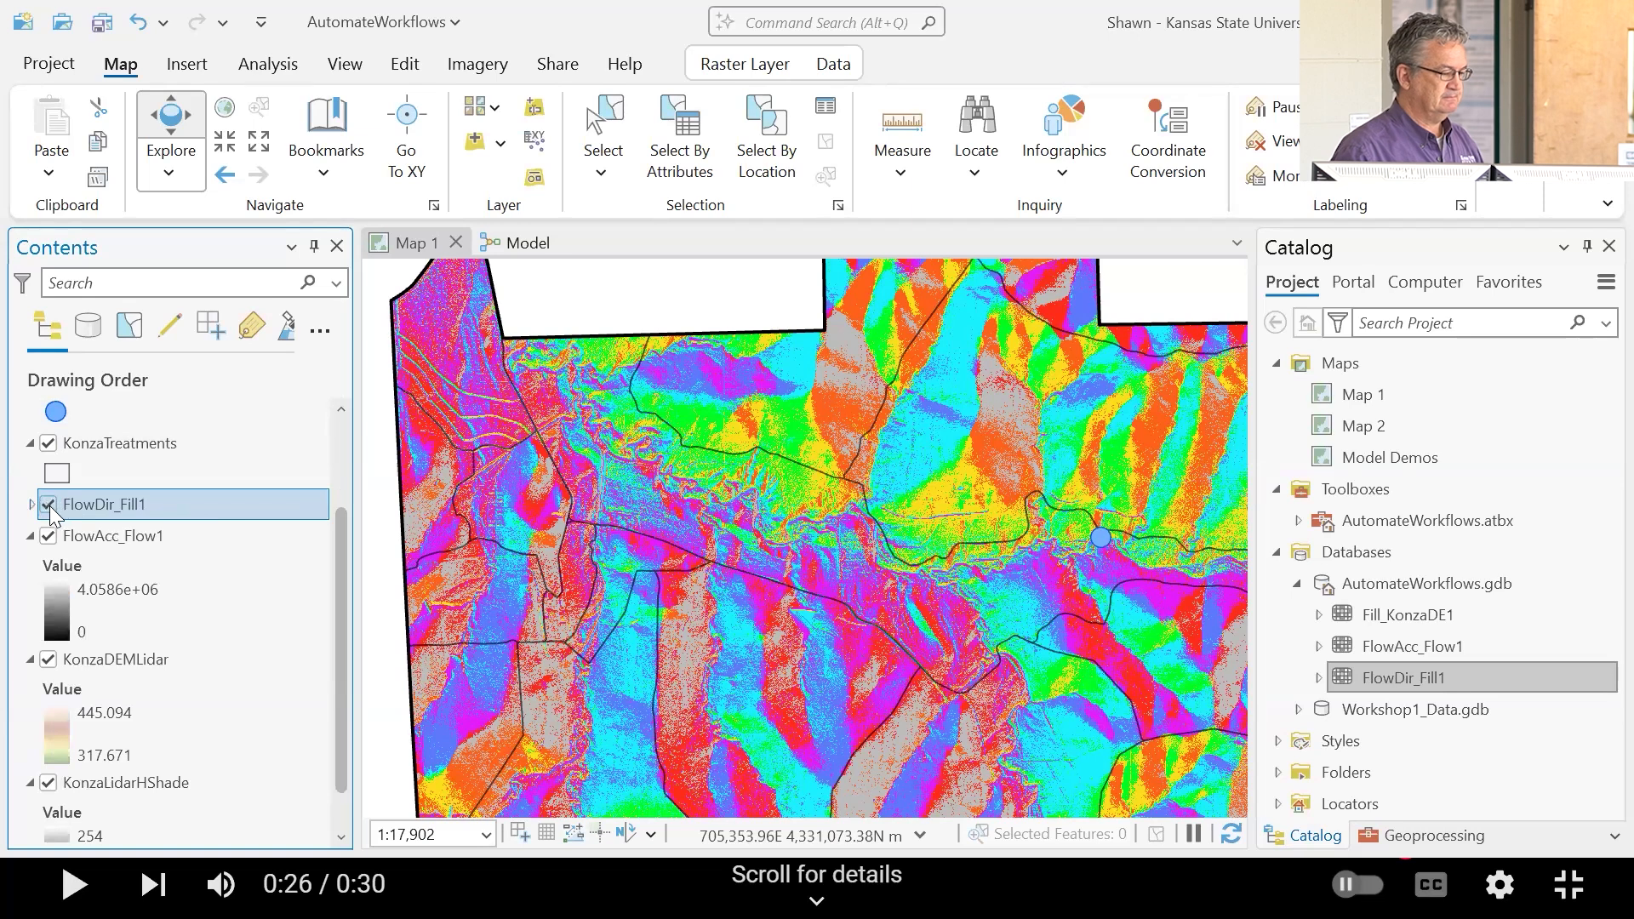
pyautogui.click(32, 538)
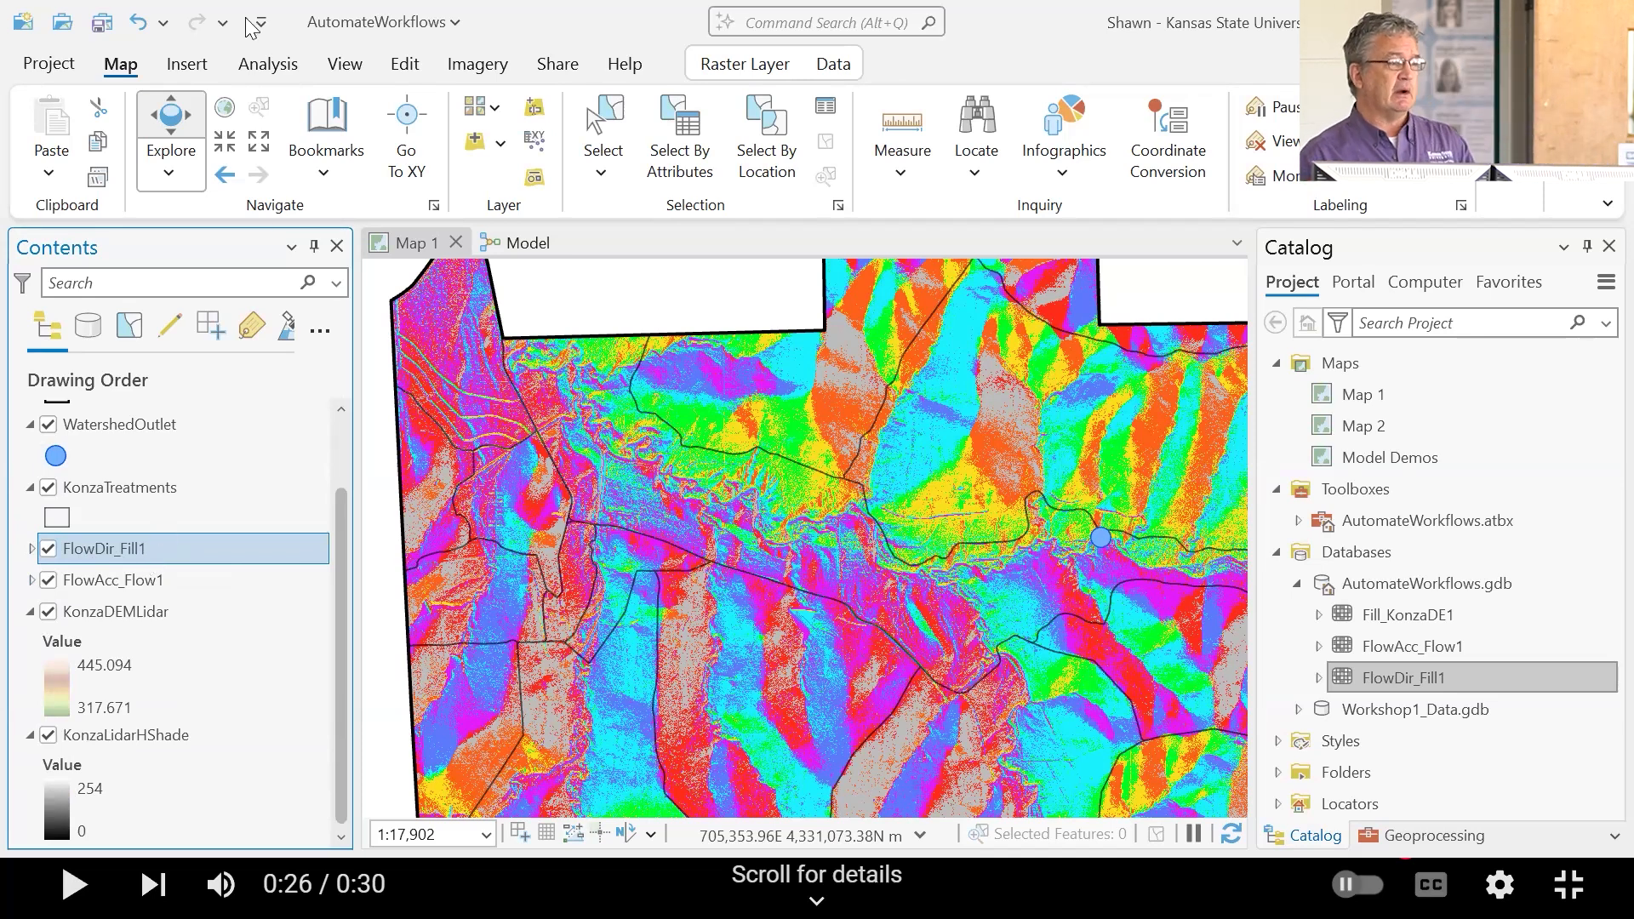
pyautogui.keyDown('ctrl'); pyautogui.click(134, 578); pyautogui.keyUp('ctrl')
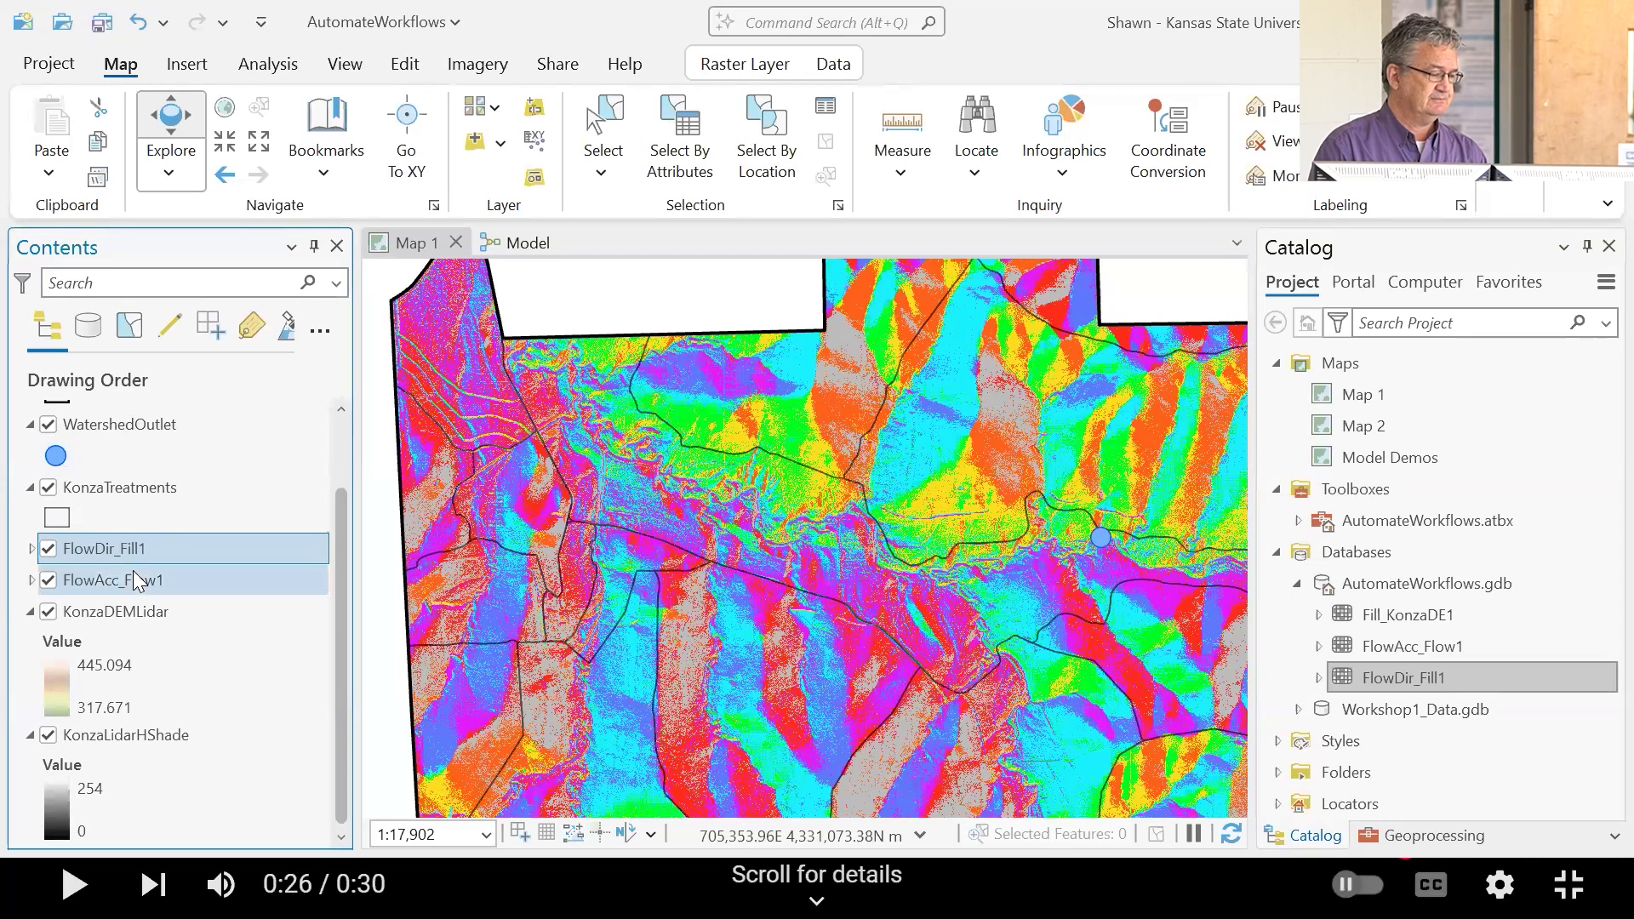
pyautogui.rightClick(133, 567)
pyautogui.click(82, 545)
pyautogui.click(101, 585)
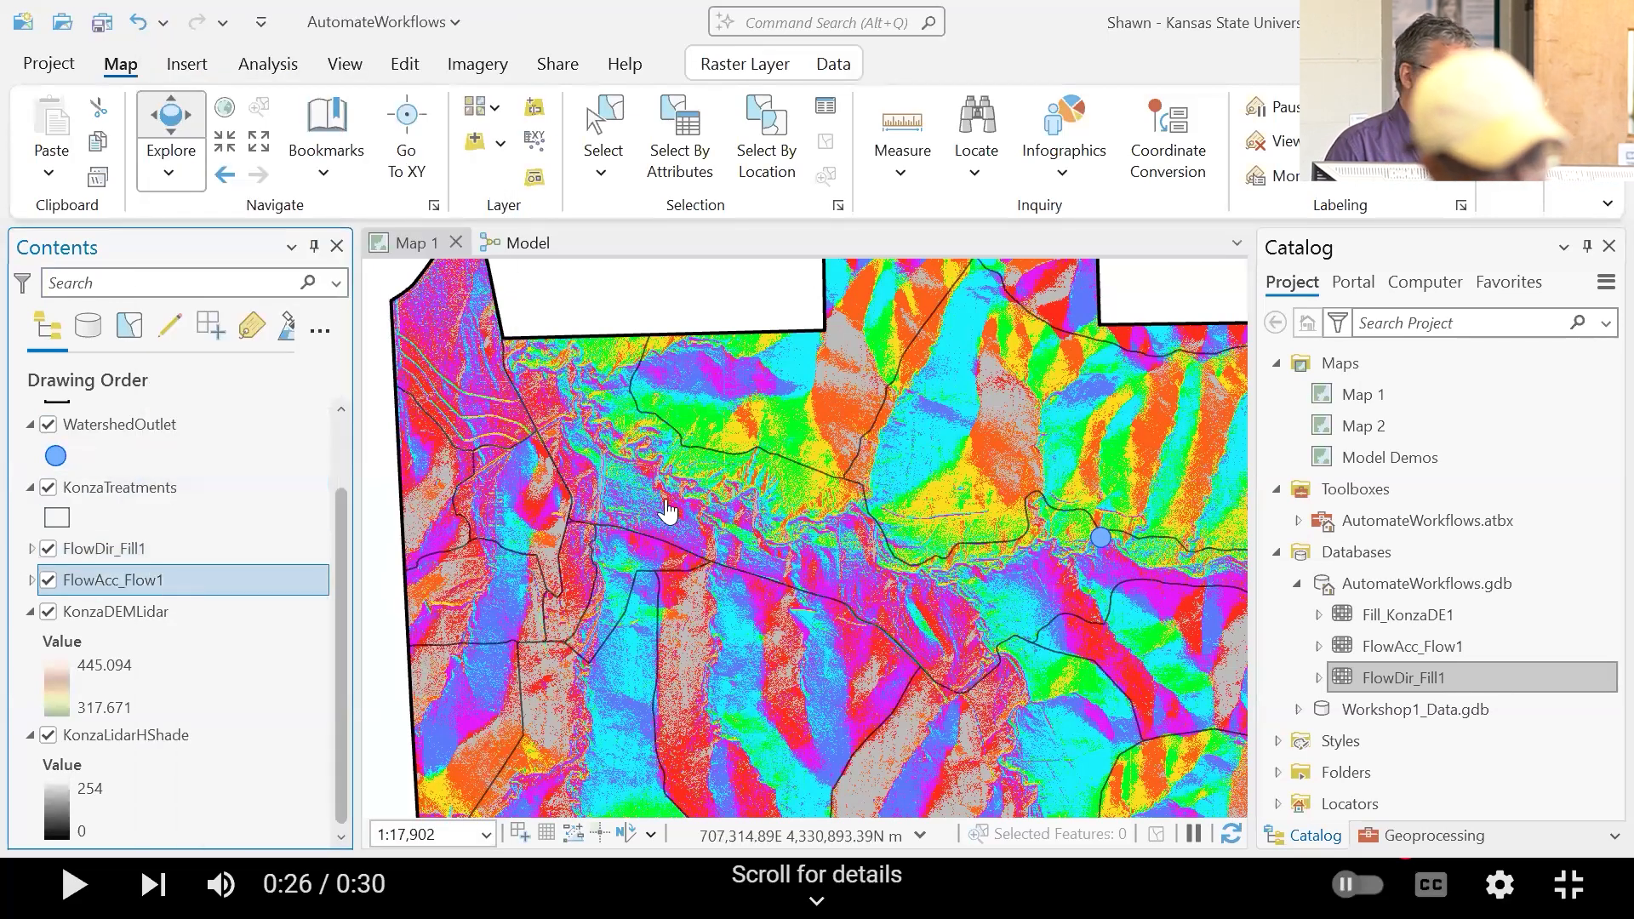
pyautogui.keyDown('ctrl'); pyautogui.click(73, 555); pyautogui.keyUp('ctrl')
pyautogui.click(48, 548)
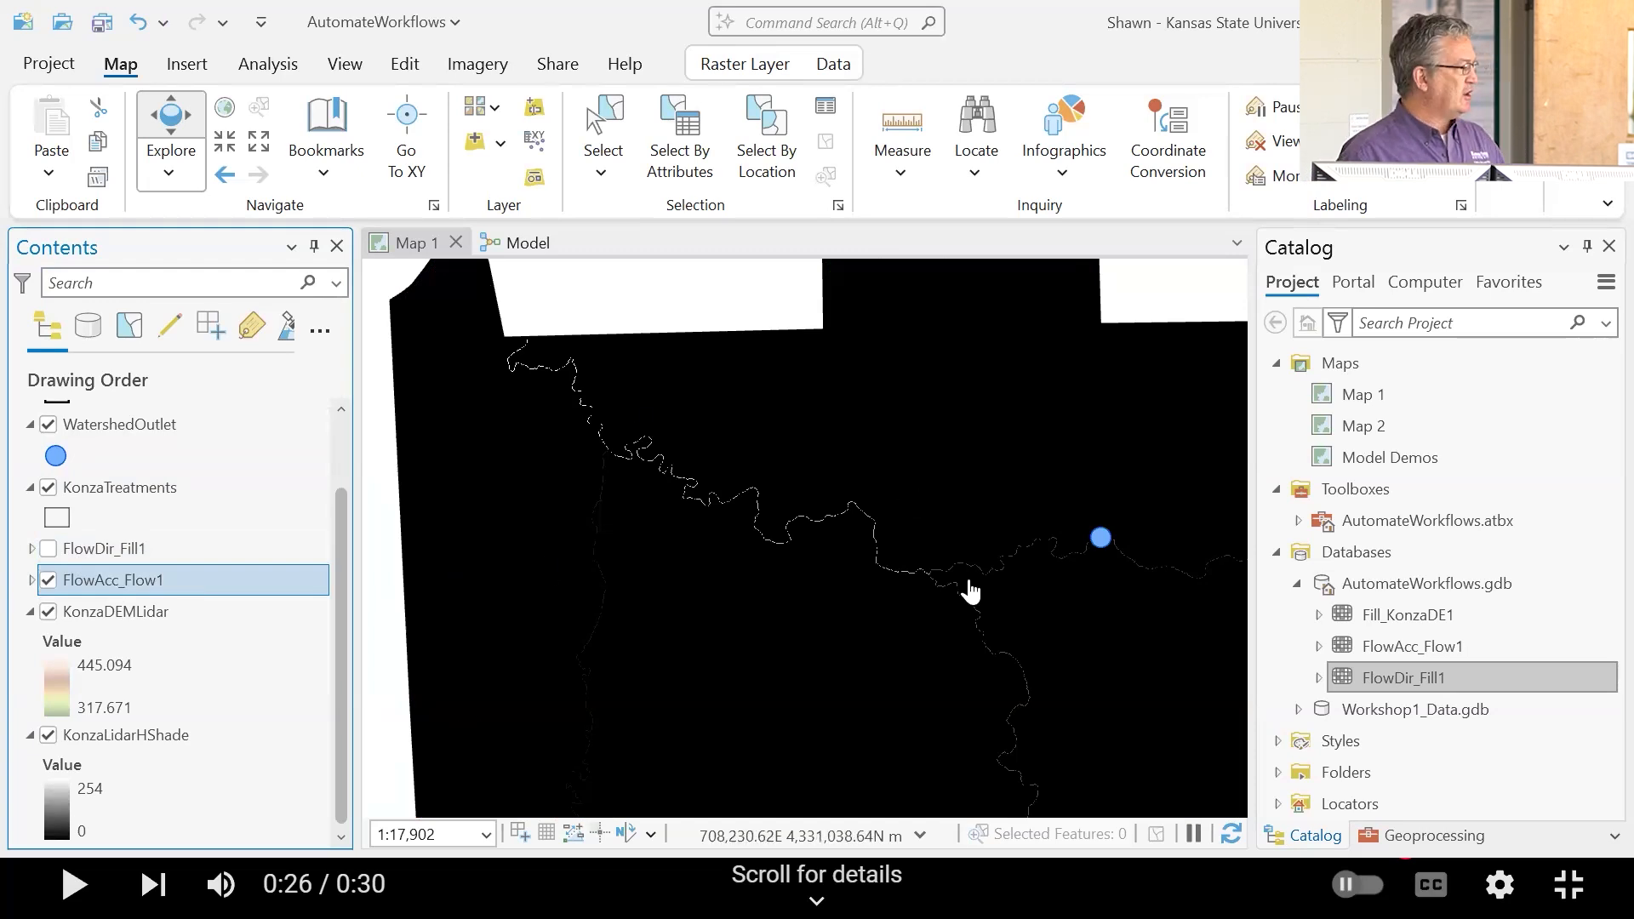
# Step: Examine at cell level how the WatershedOutlet point lines up with the flow accumulation channel
pyautogui.scroll(3, 1110, 578)
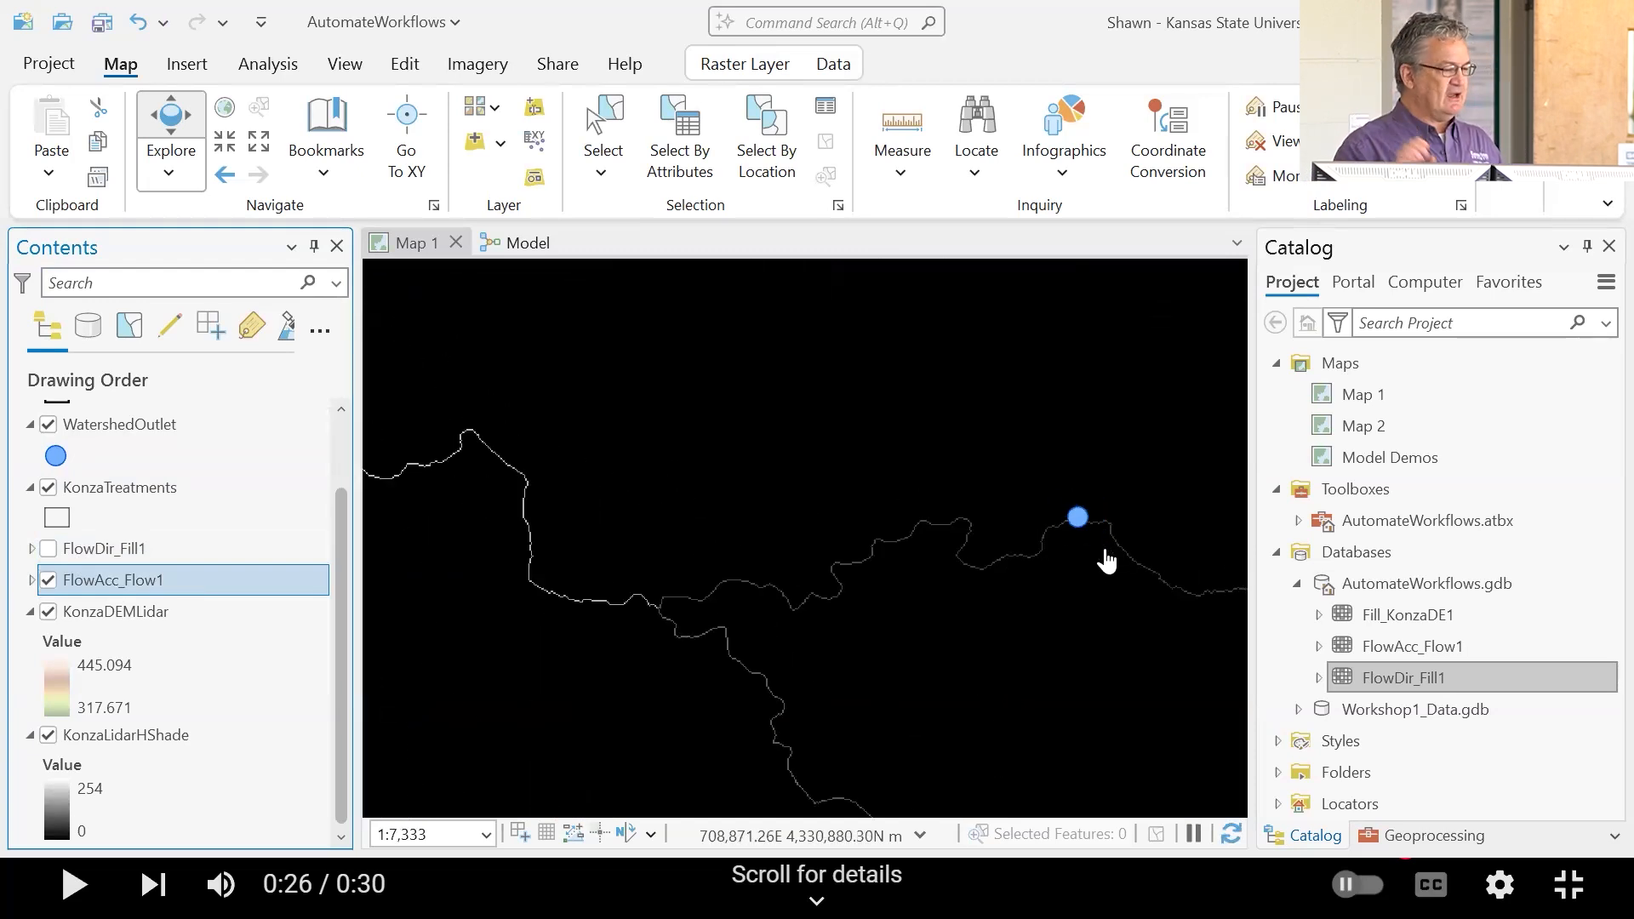
pyautogui.scroll(2, 1102, 535)
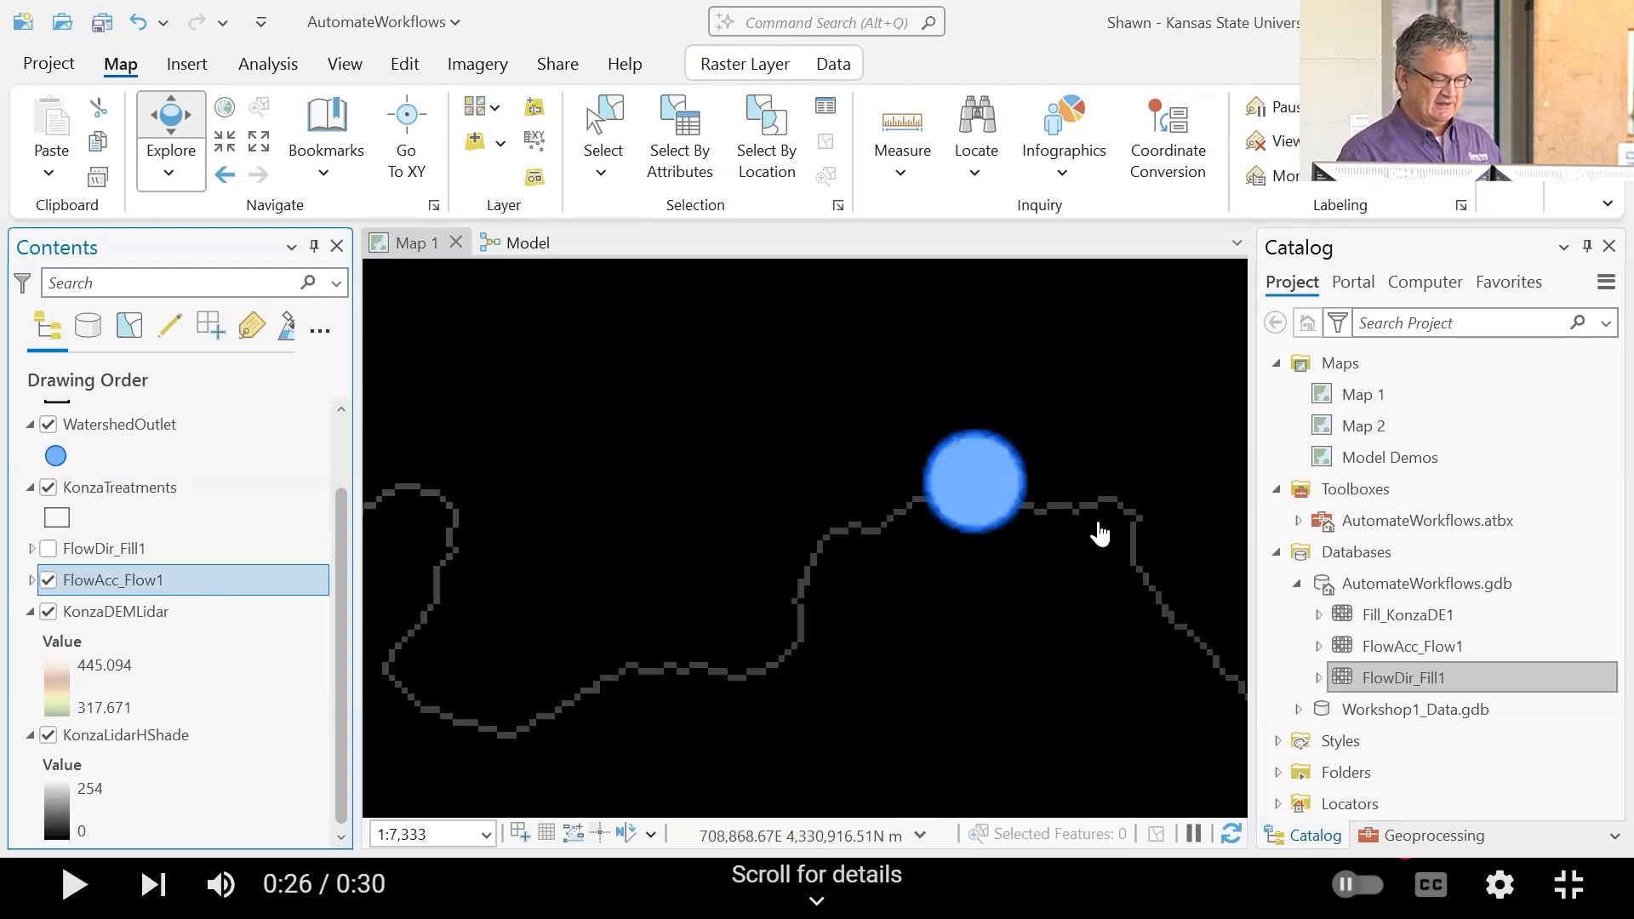
pyautogui.moveTo(969, 525); pyautogui.dragTo(900, 594)
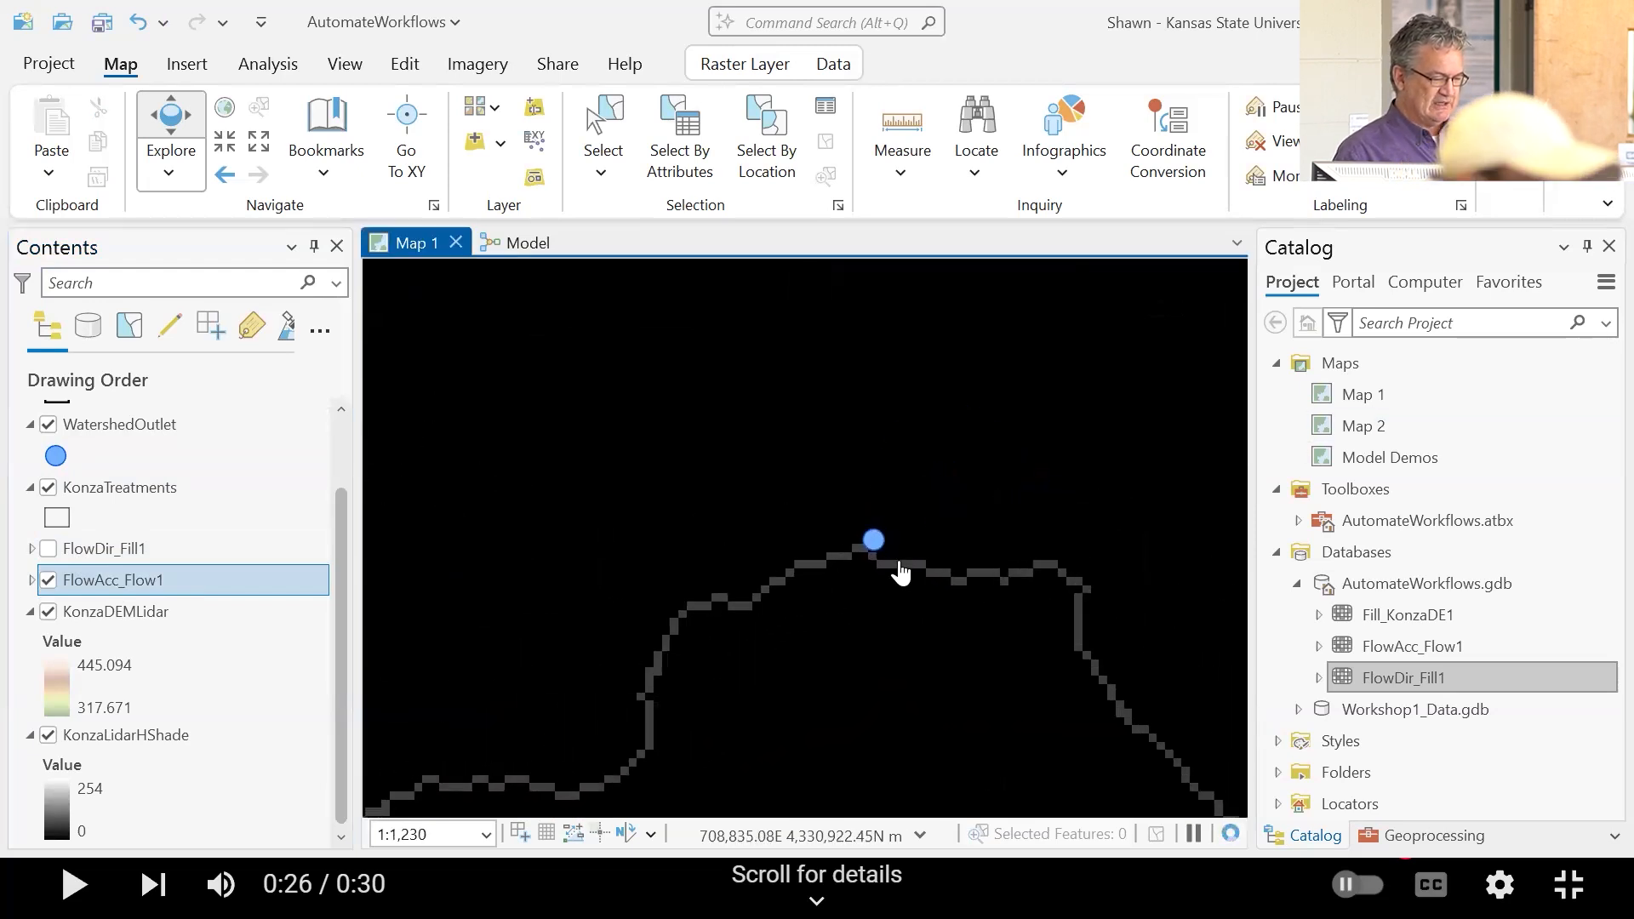
pyautogui.scroll(2, 901, 574)
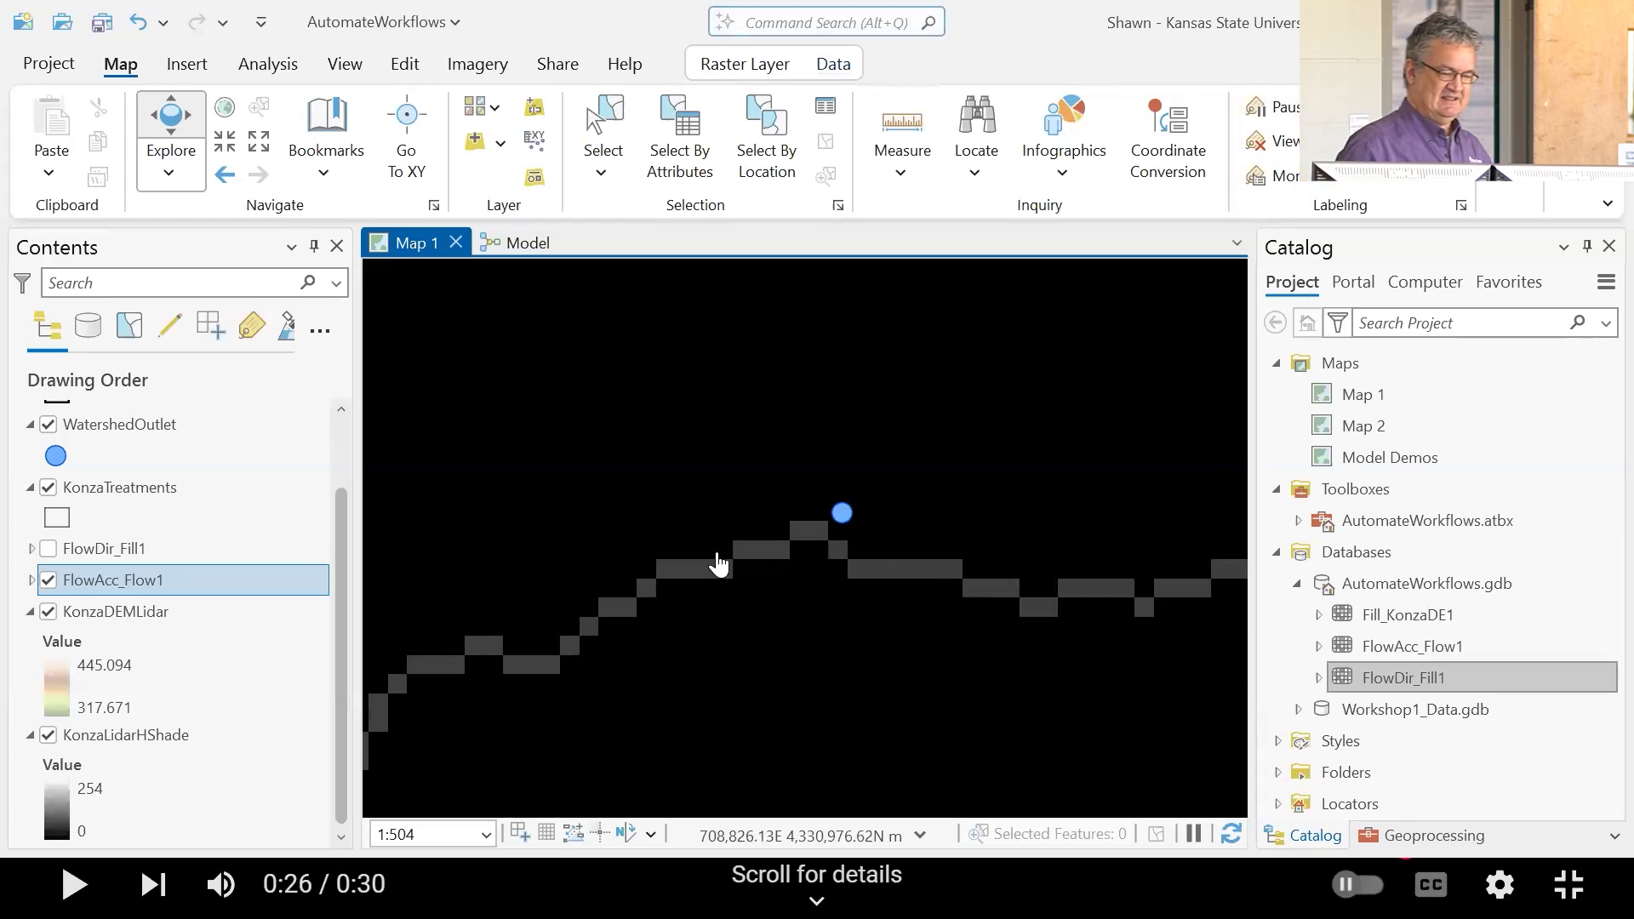
pyautogui.scroll(1, 835, 555)
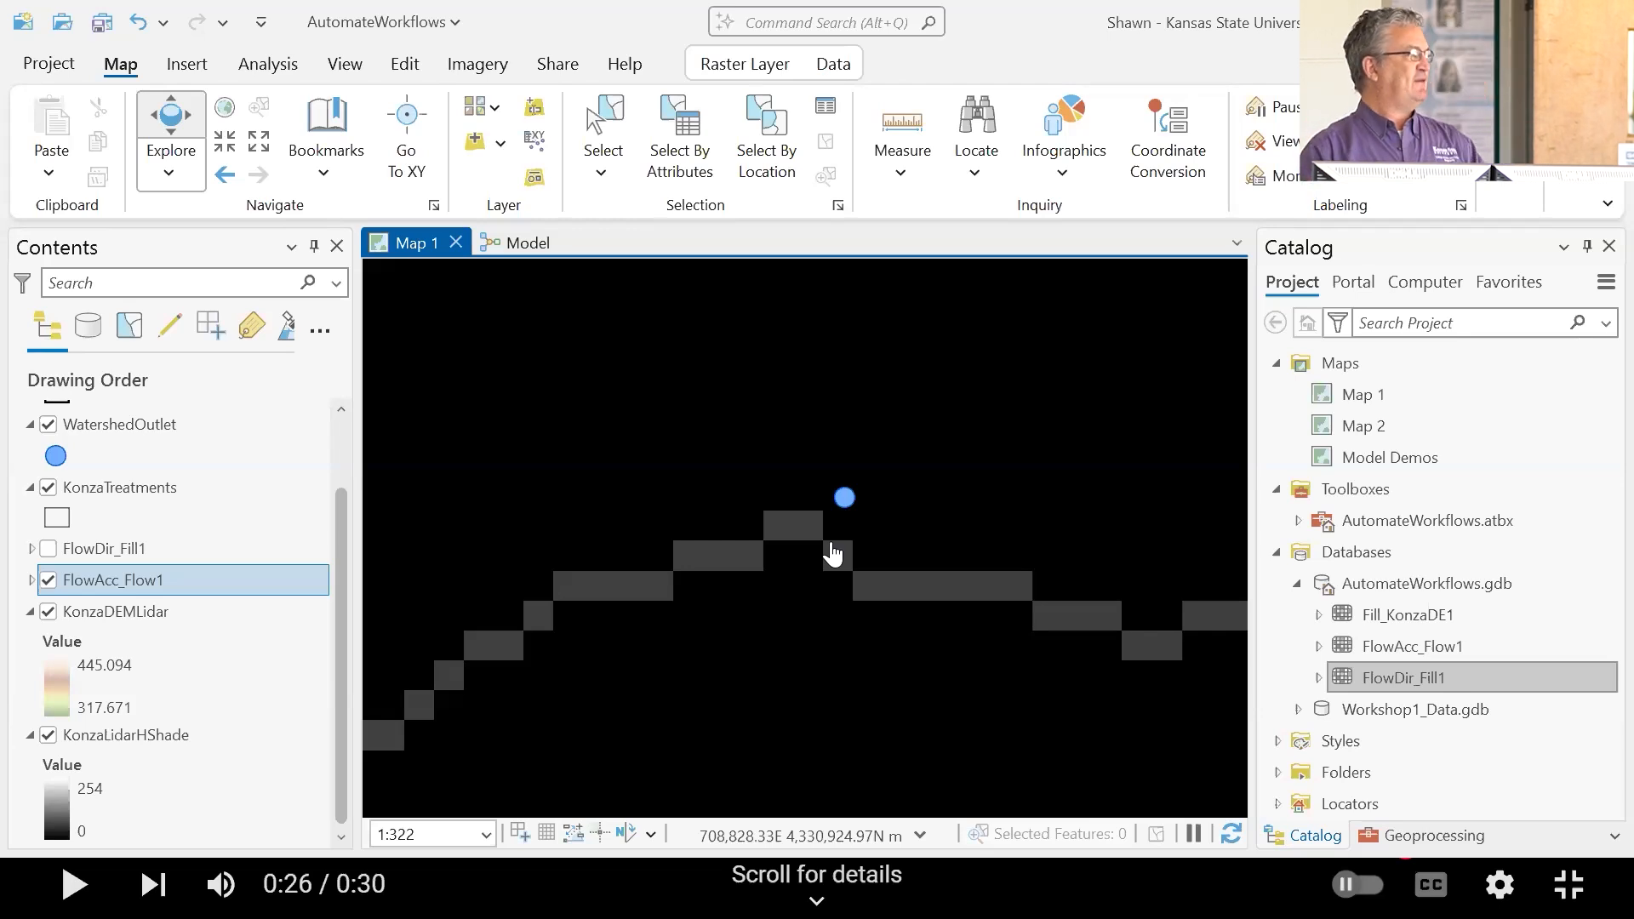
# Step: Find the Snap Pour Point tool and add it to the model, placing it below the flow direction outputs
pyautogui.click(508, 242)
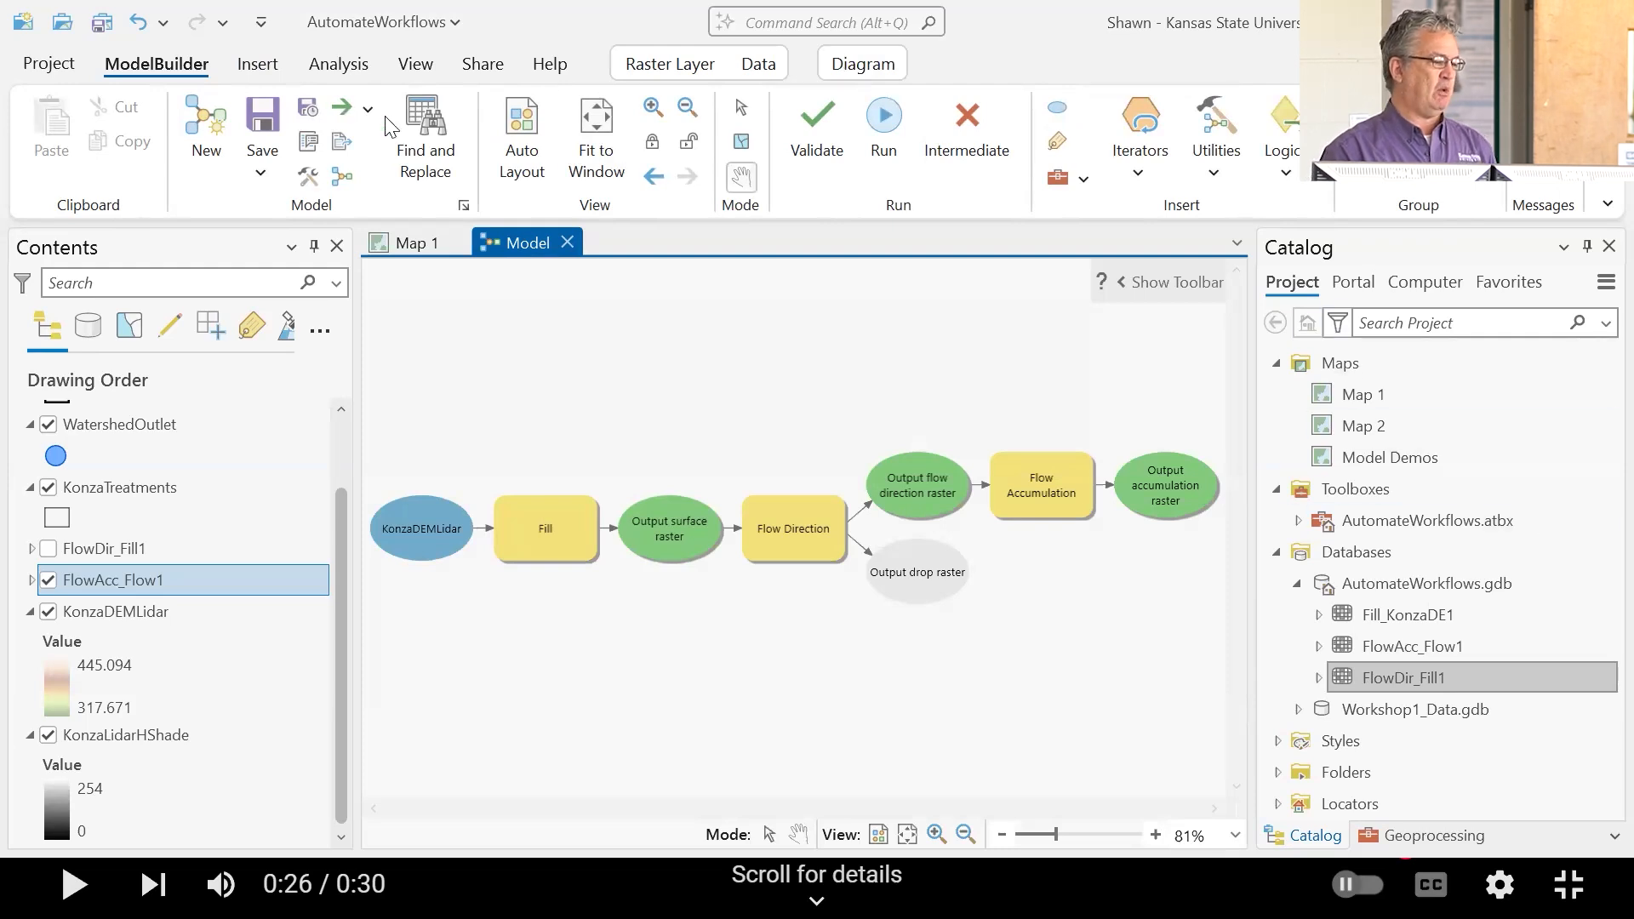
pyautogui.click(337, 64)
pyautogui.click(357, 128)
pyautogui.write('flow accum')
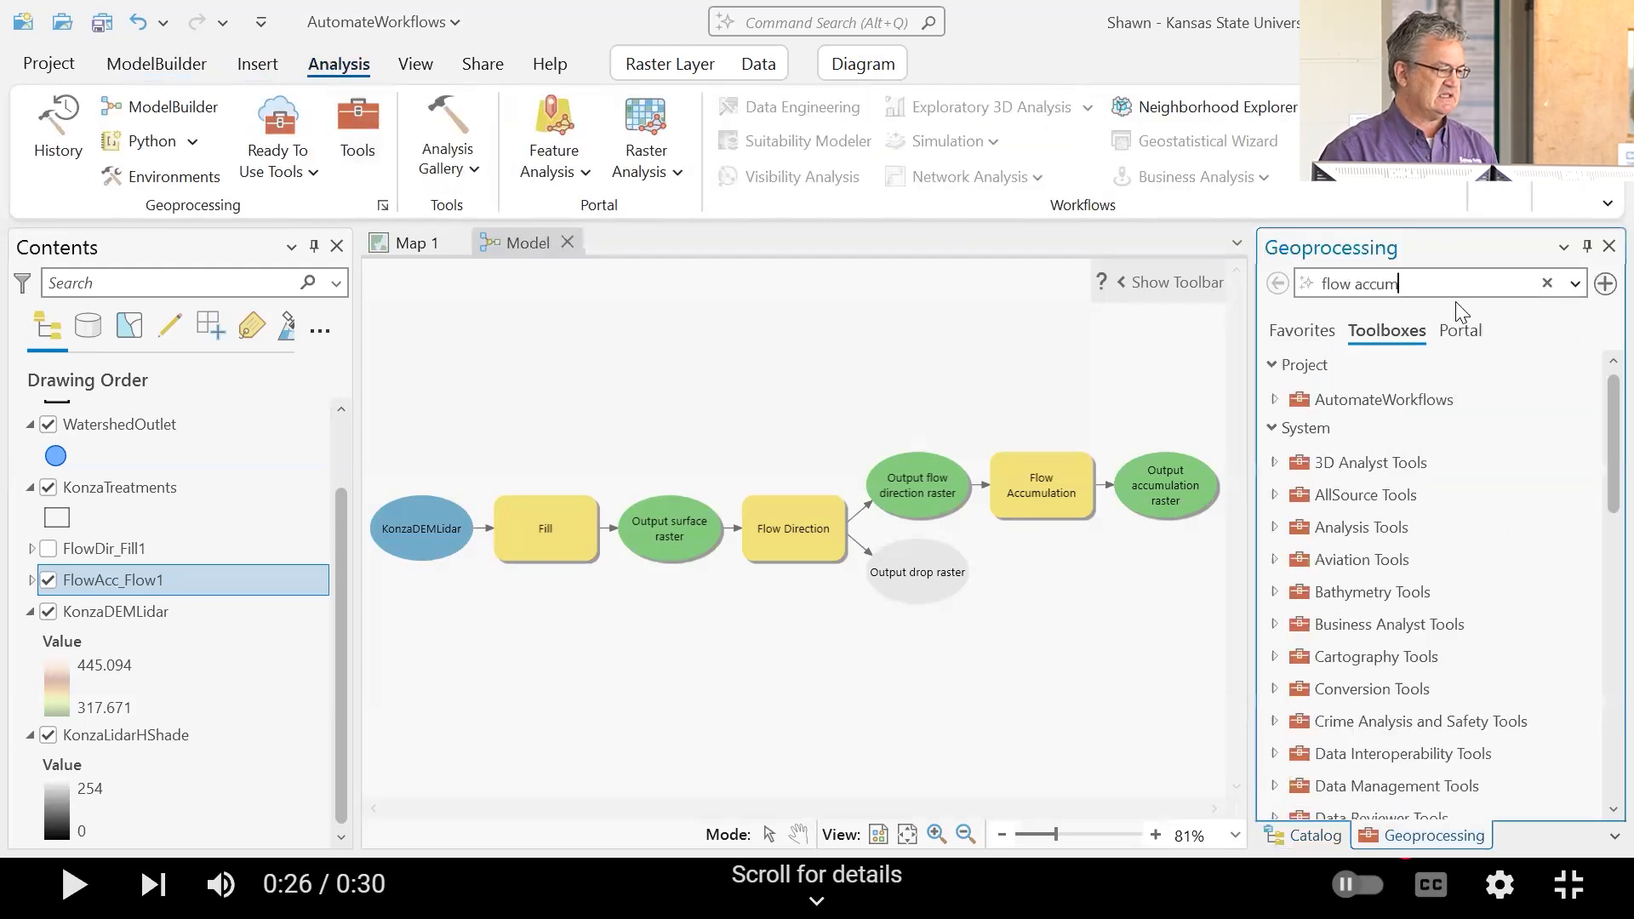
pyautogui.moveTo(1419, 288); pyautogui.dragTo(793, 287)
pyautogui.write('snap pour')
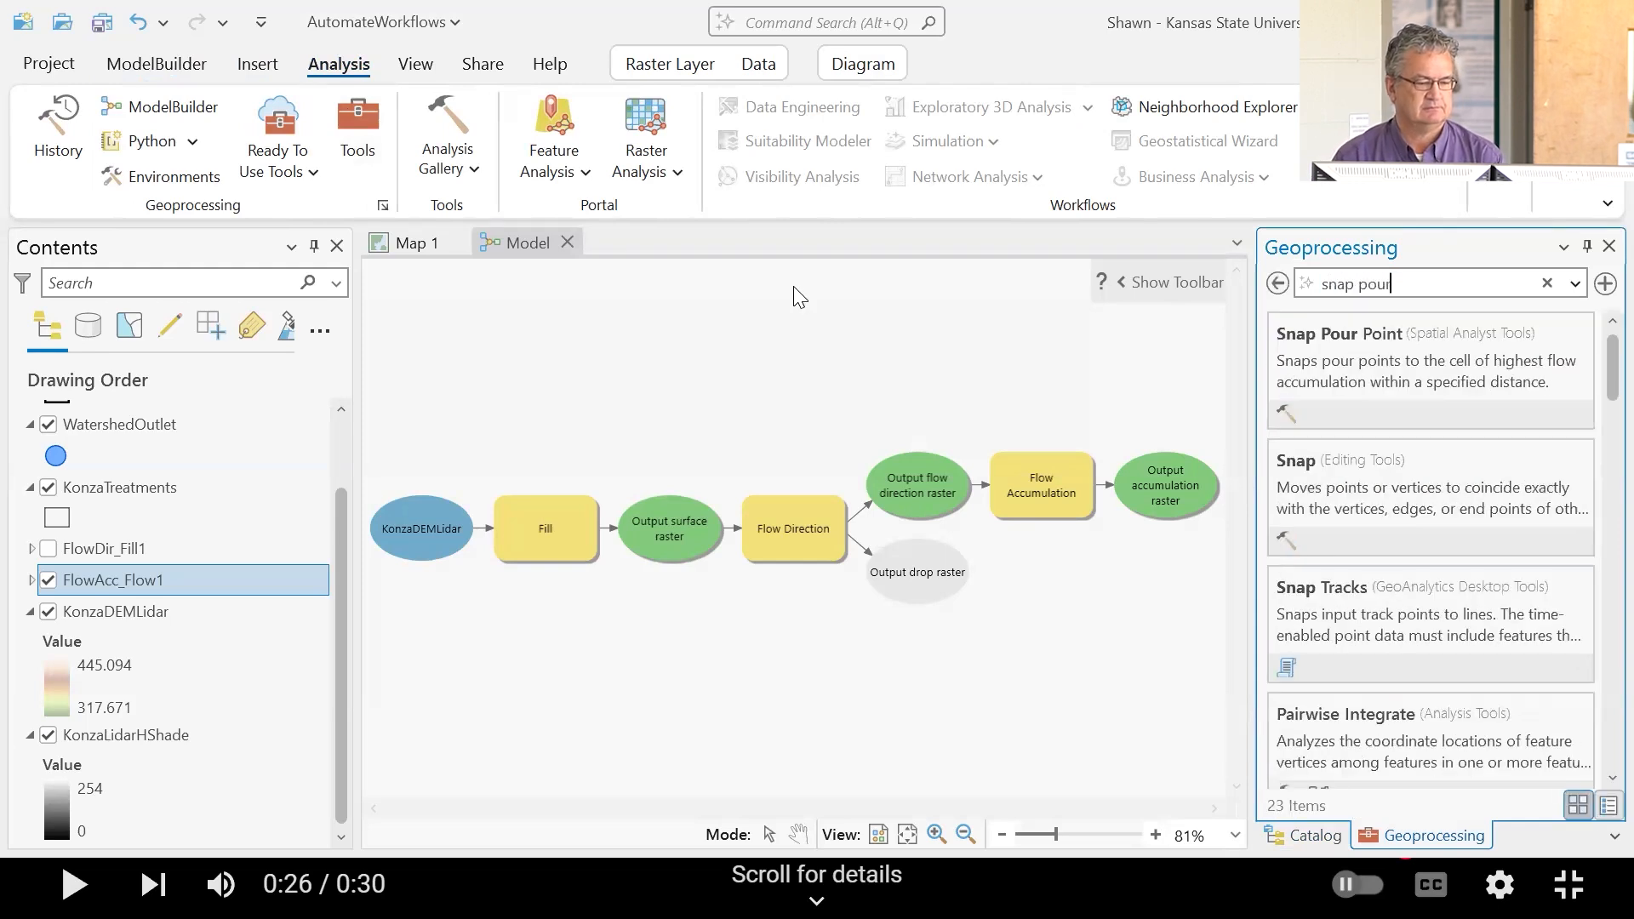
pyautogui.moveTo(1311, 355); pyautogui.dragTo(1077, 630)
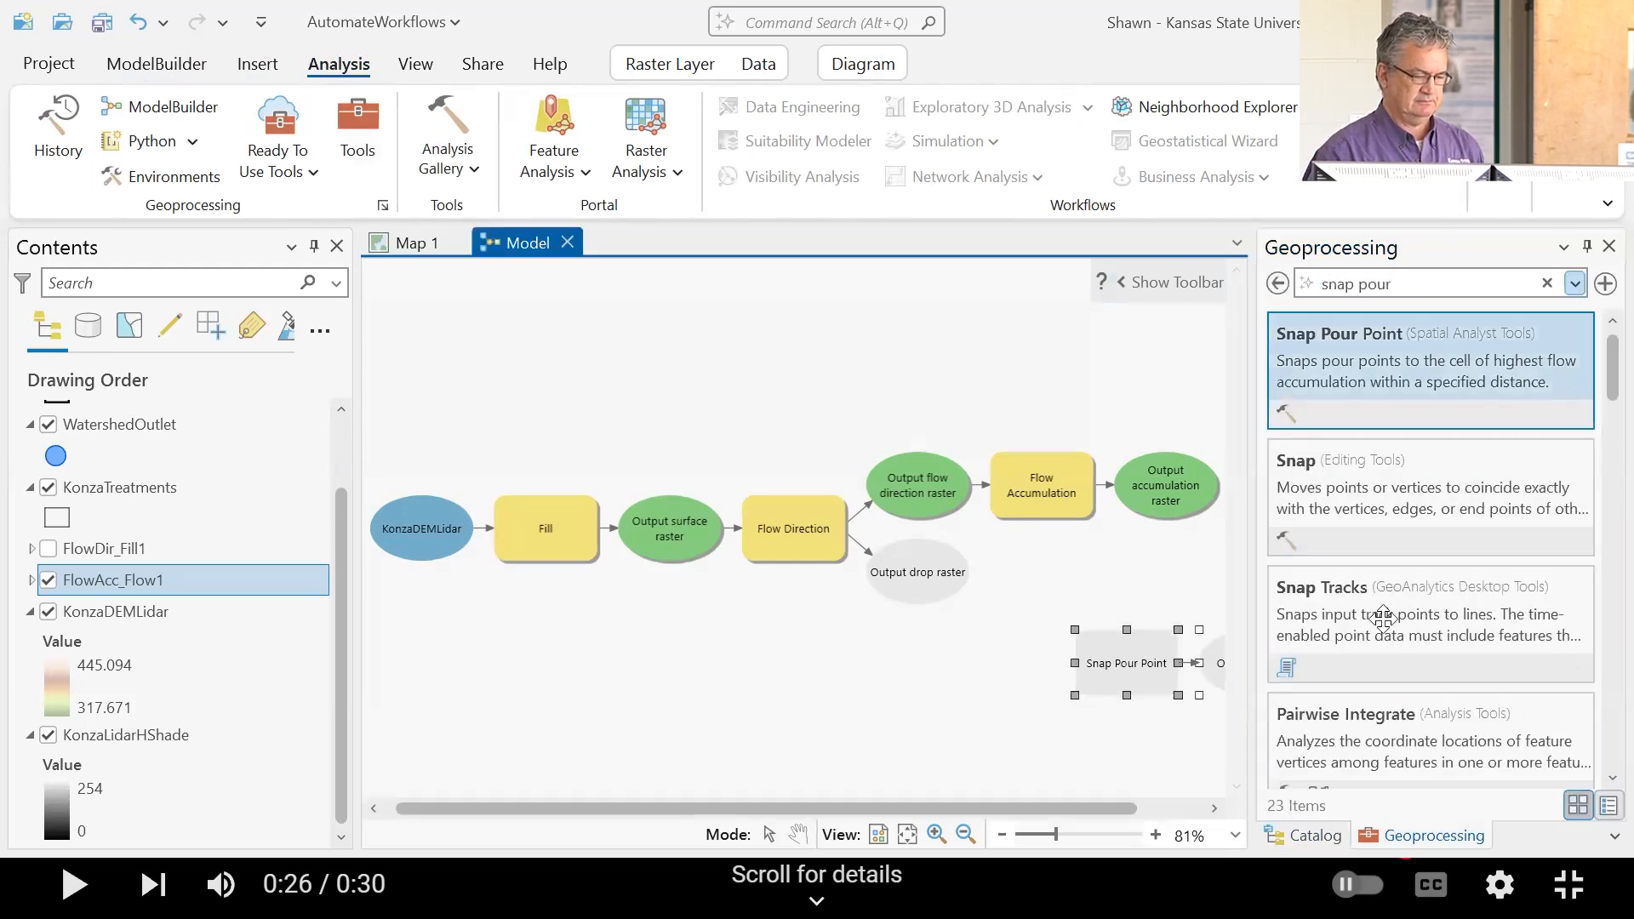
pyautogui.click(1302, 834)
pyautogui.moveTo(1134, 670); pyautogui.dragTo(937, 700)
pyautogui.click(1213, 689)
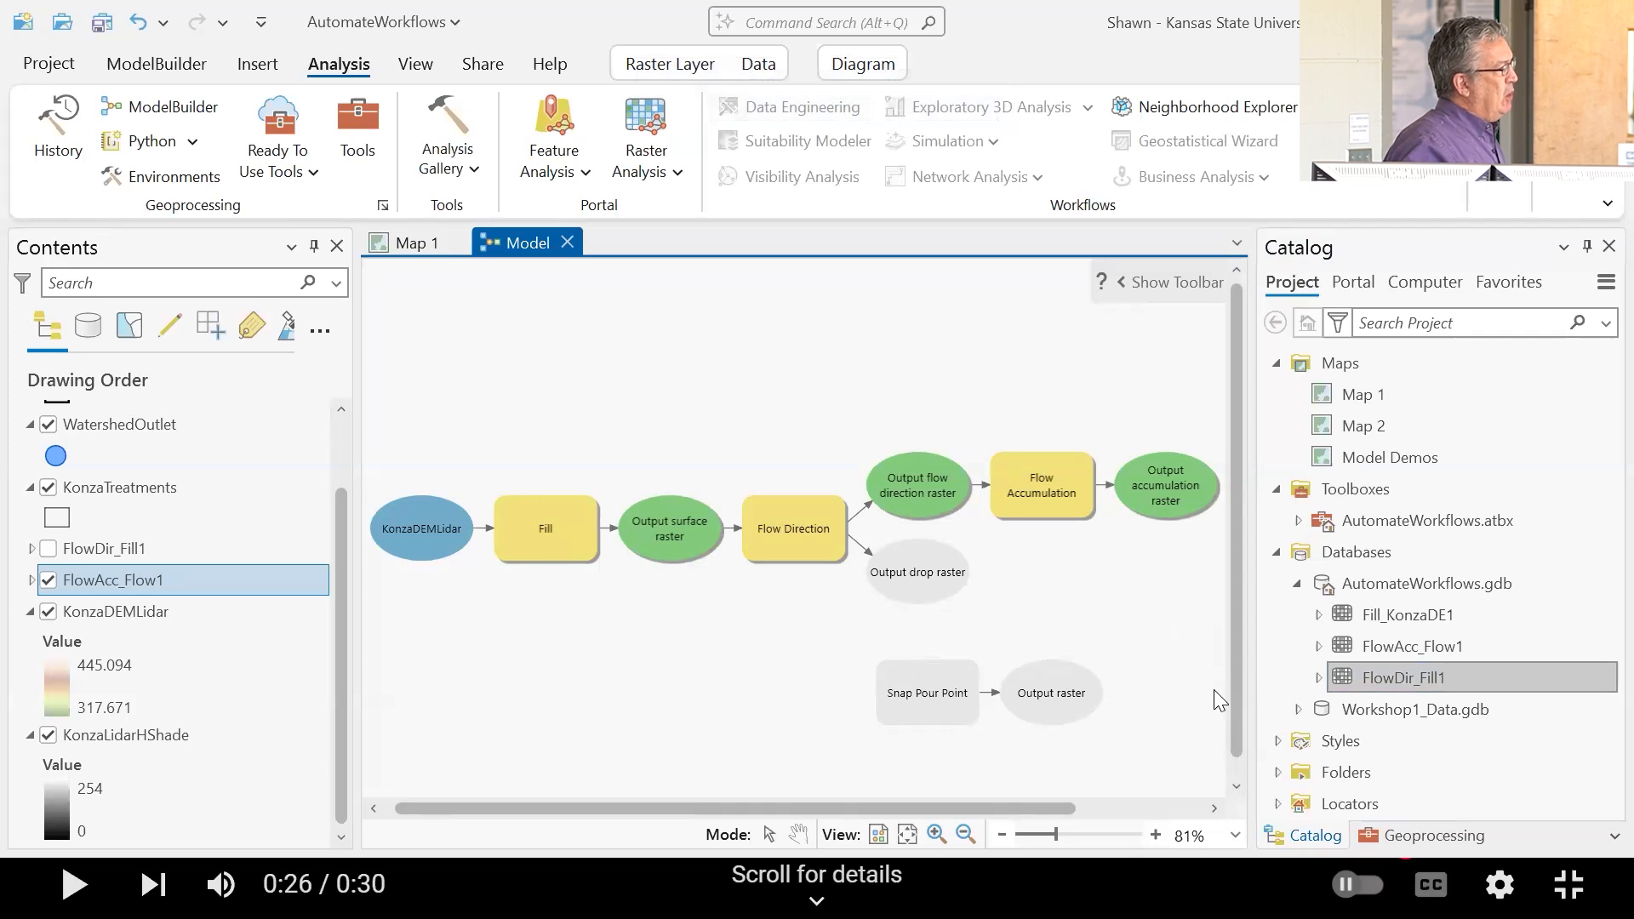
# Step: Add the WatershedOutlet layer to the model and connect it to Snap Pour Point as Input raster or feature pour point data
pyautogui.click(117, 424)
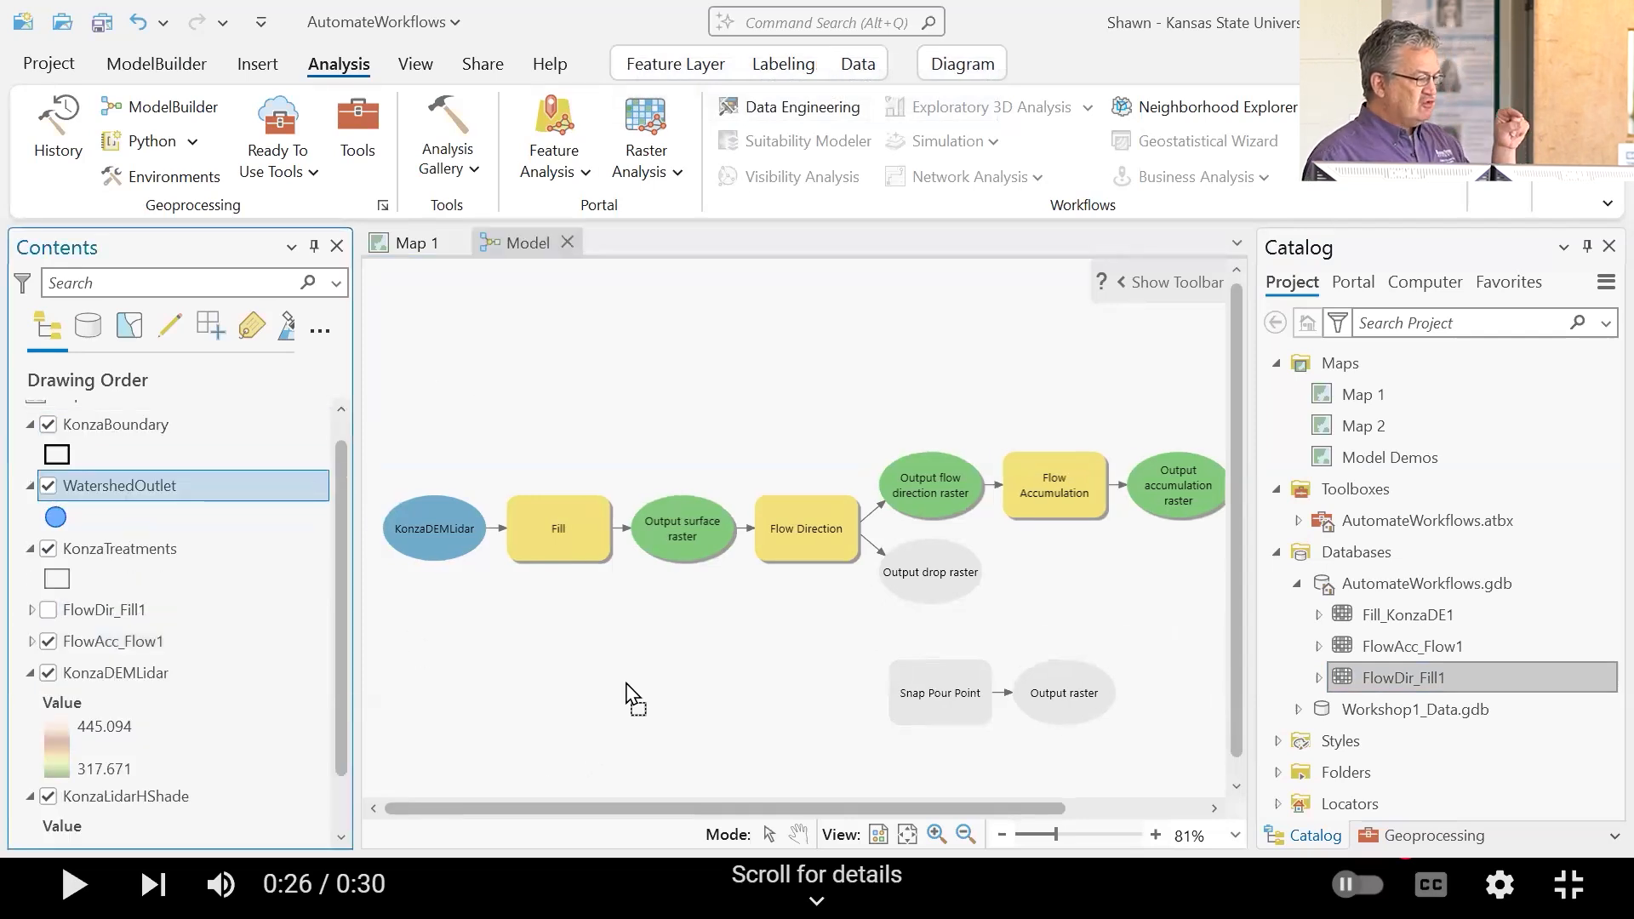
pyautogui.moveTo(716, 655); pyautogui.dragTo(717, 657)
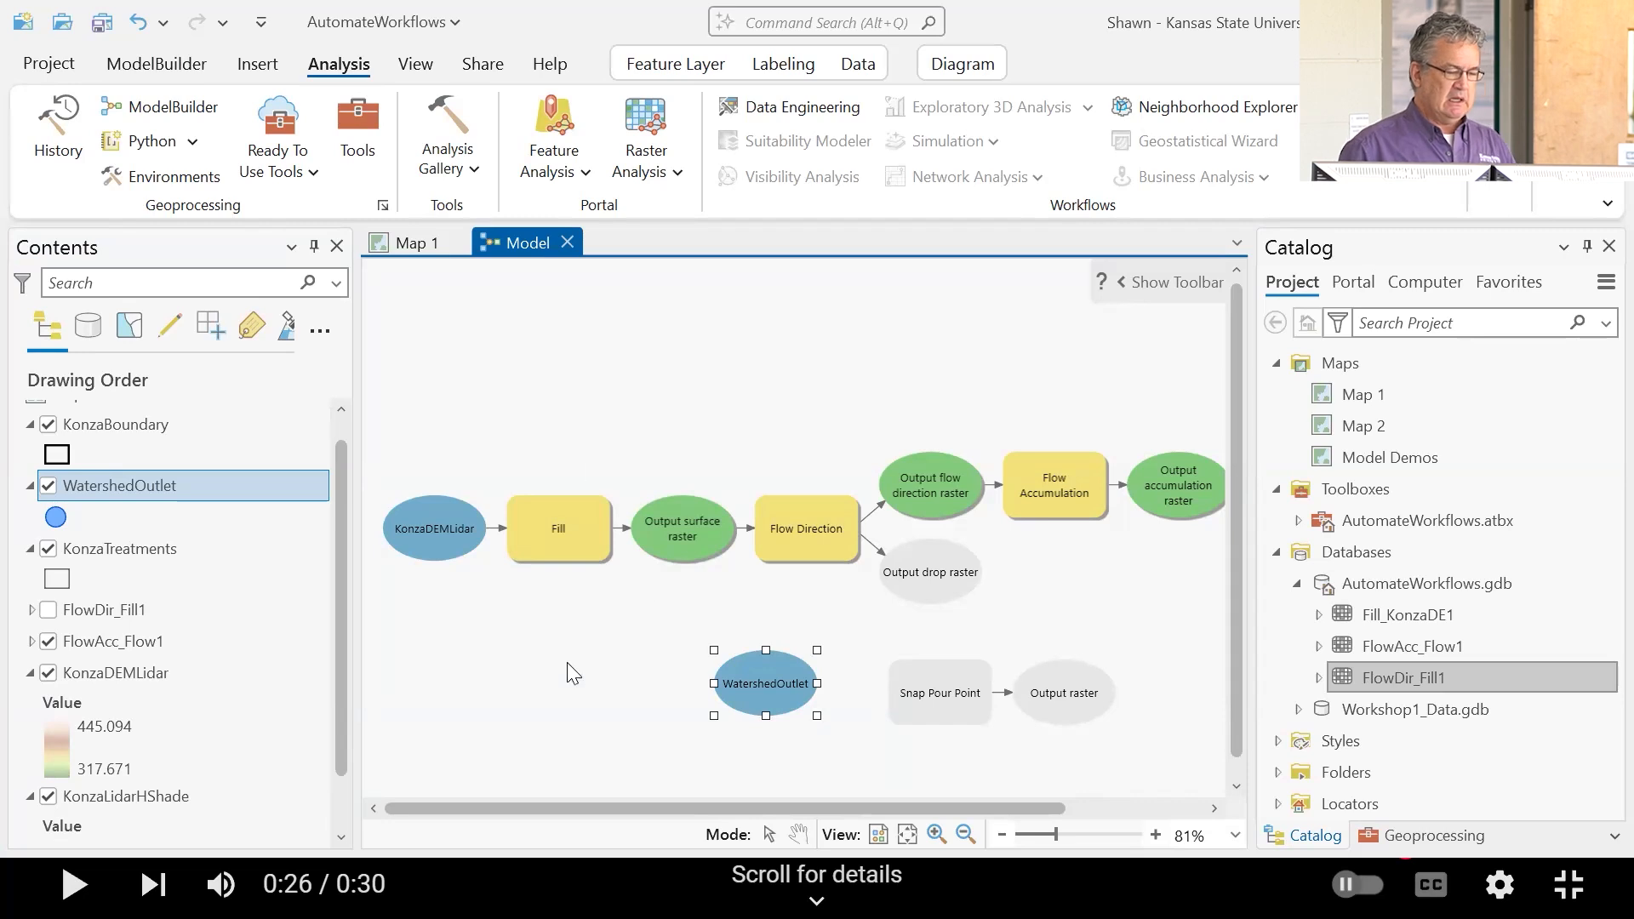
pyautogui.moveTo(758, 683); pyautogui.dragTo(956, 699)
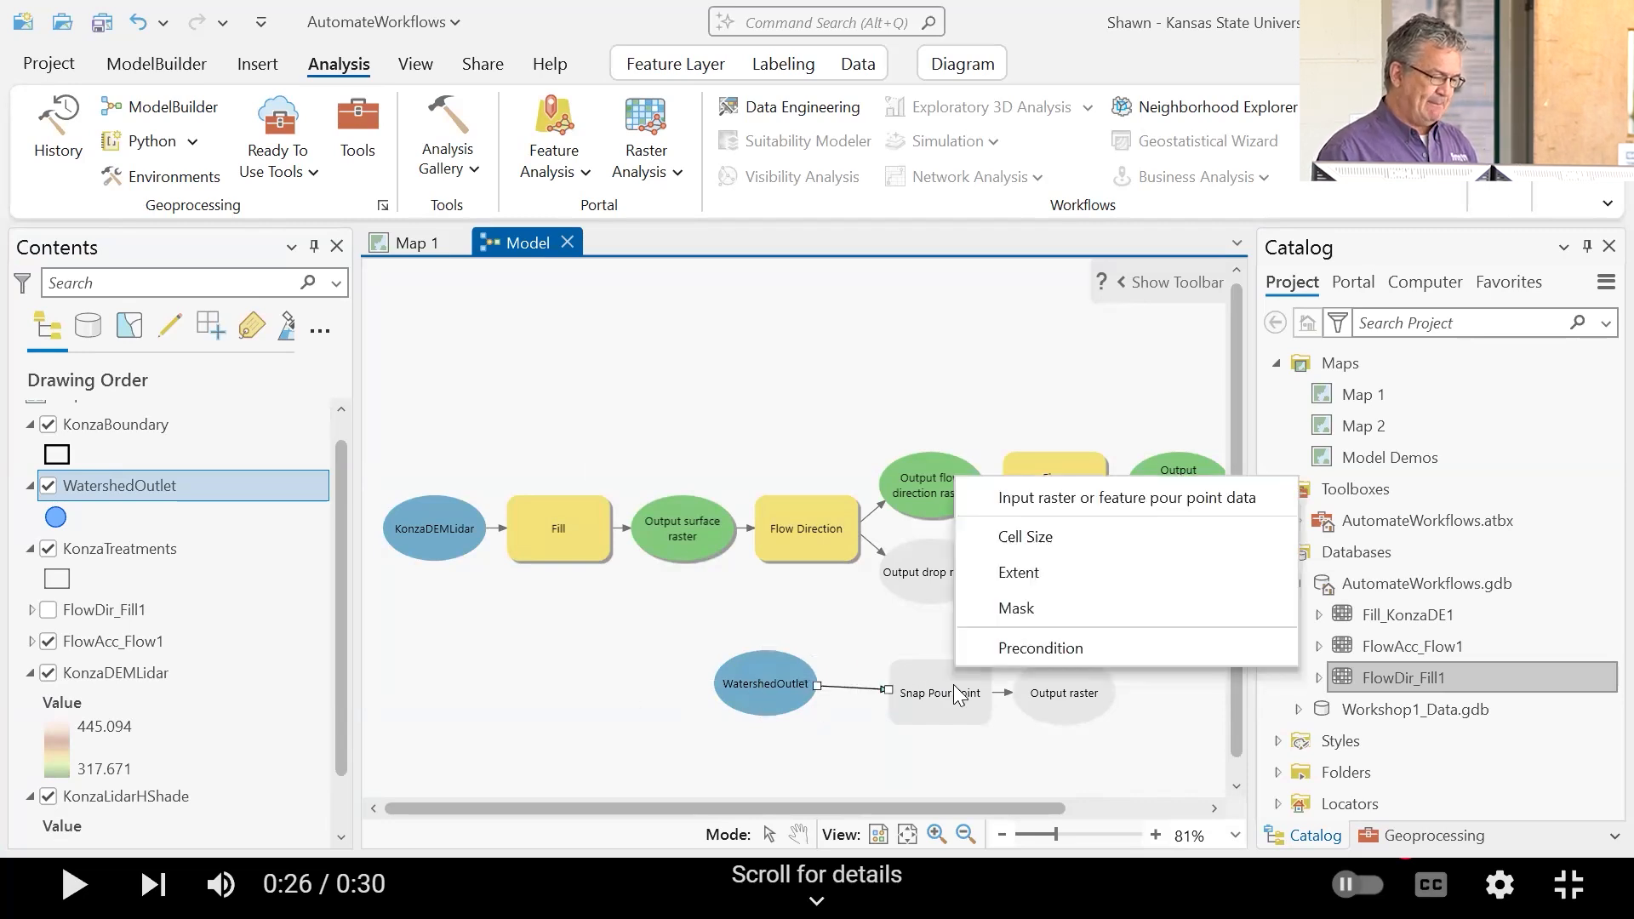
pyautogui.click(1055, 507)
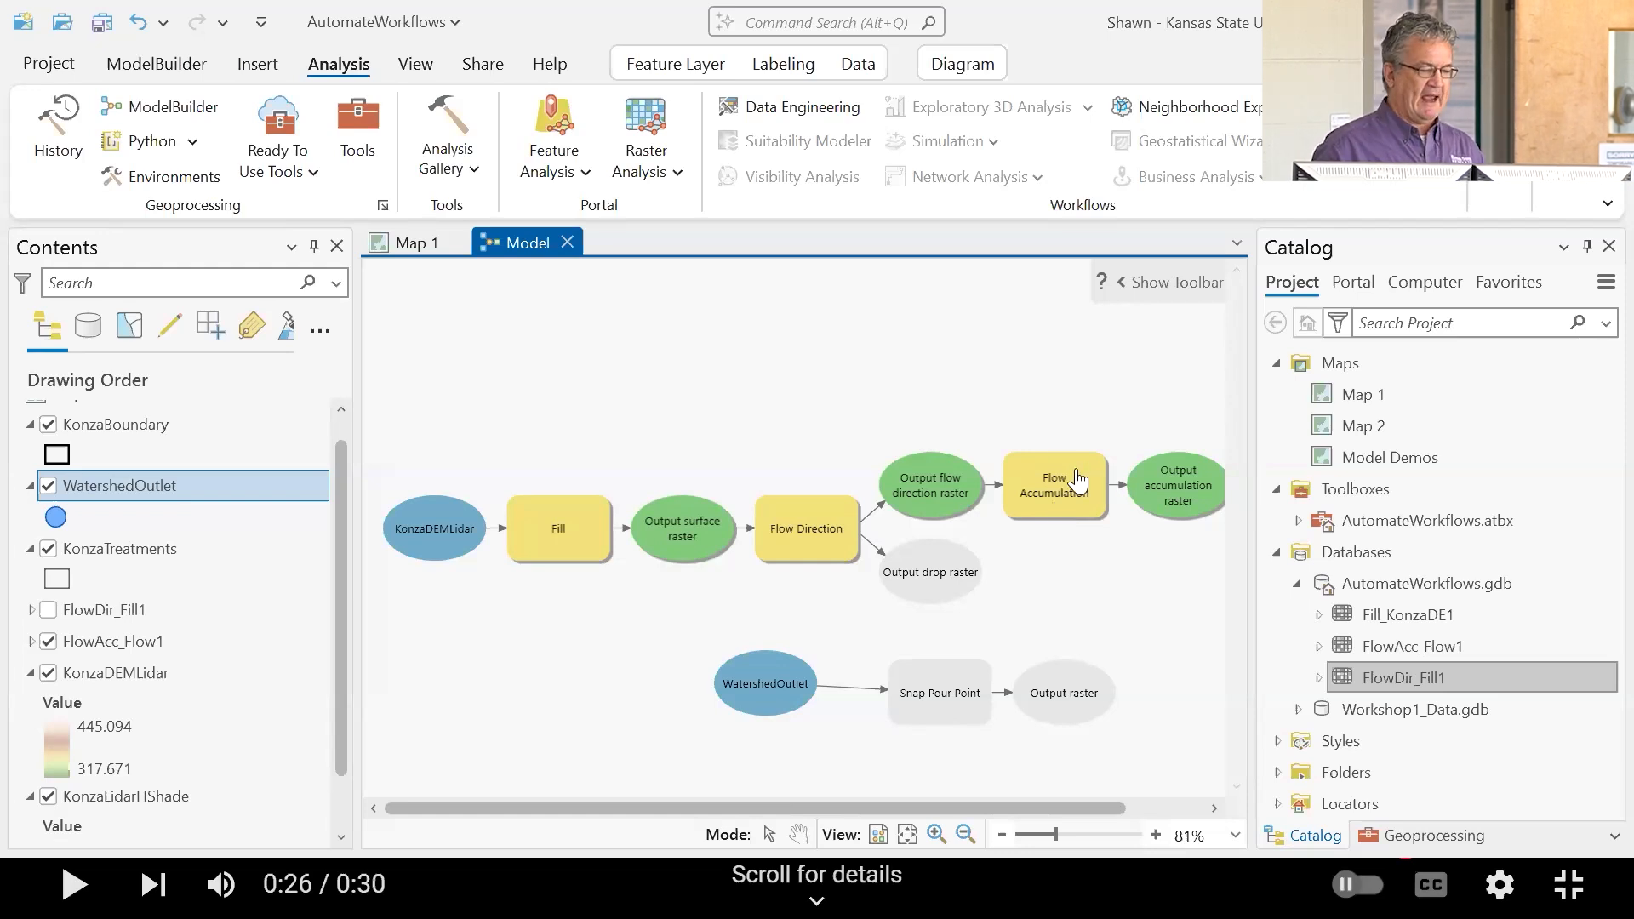
# Step: Connect Output accumulation raster to Snap Pour Point as its Input accumulation raster, and arrange the diagram with Auto Layout and Fit to Window
pyautogui.moveTo(1174, 498); pyautogui.dragTo(943, 696)
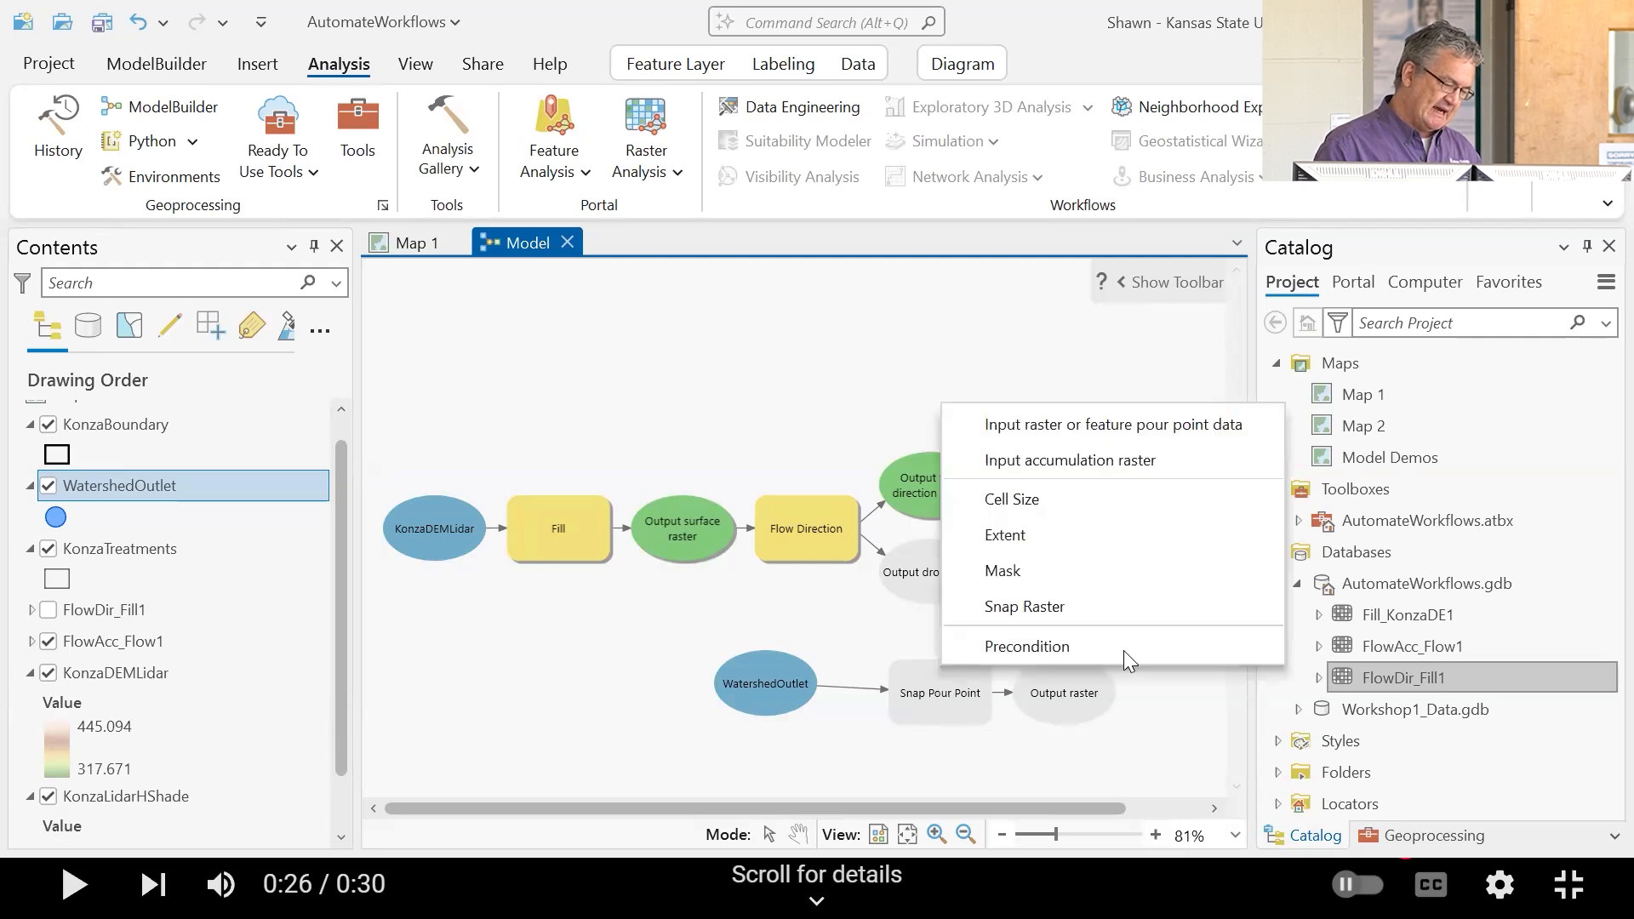
pyautogui.click(1145, 473)
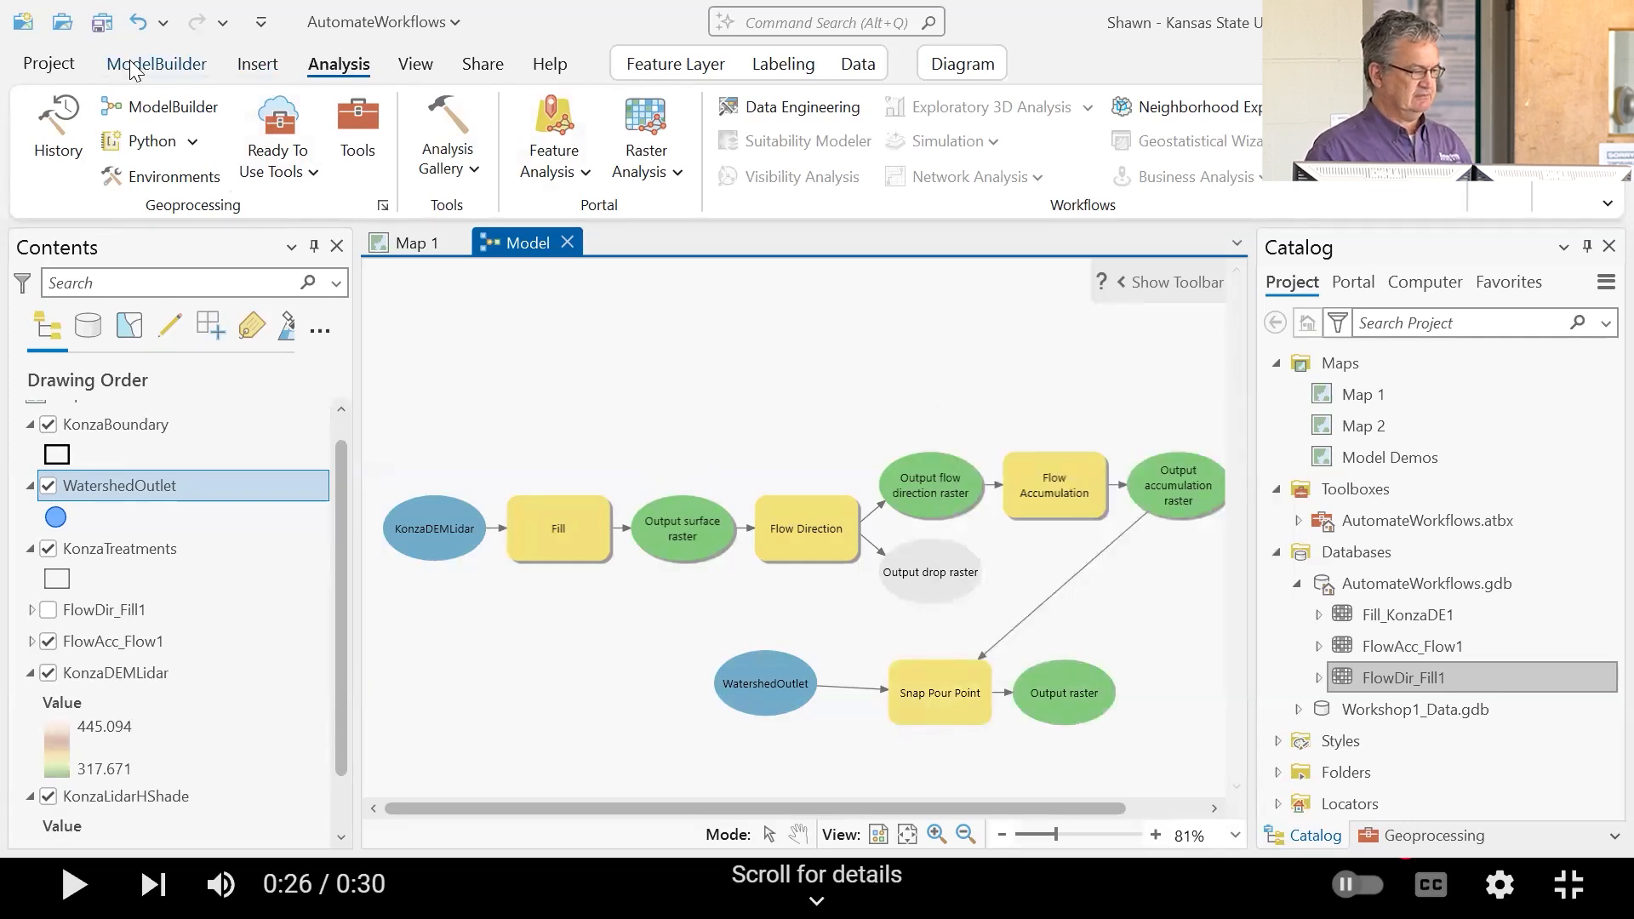
pyautogui.click(181, 68)
pyautogui.click(522, 141)
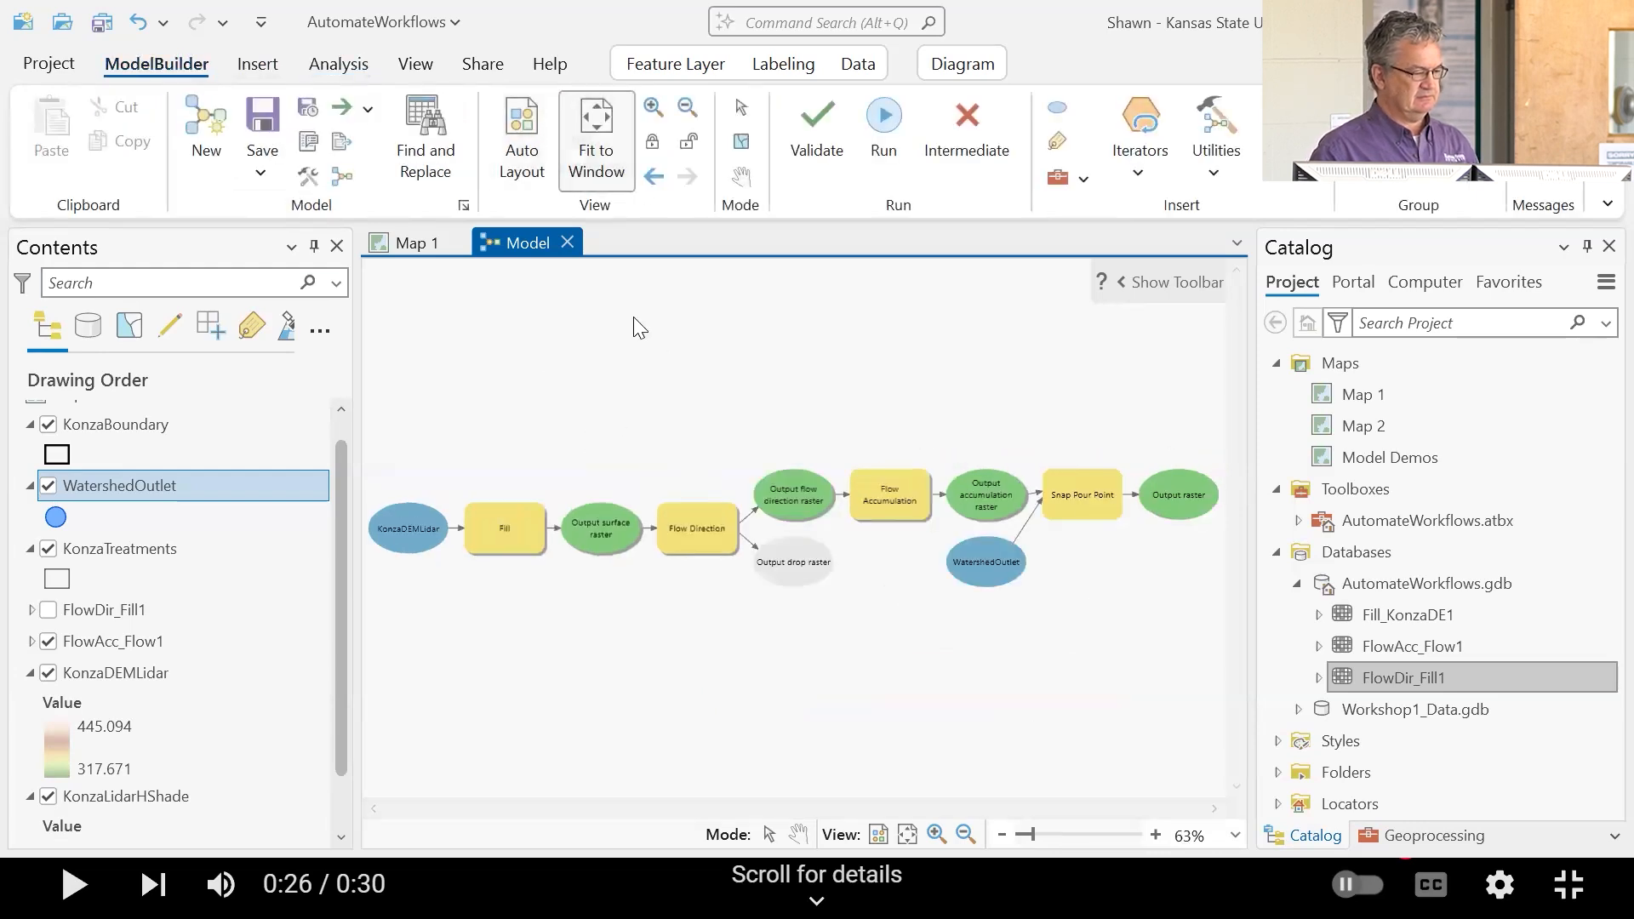
pyautogui.scroll(4, 1170, 520)
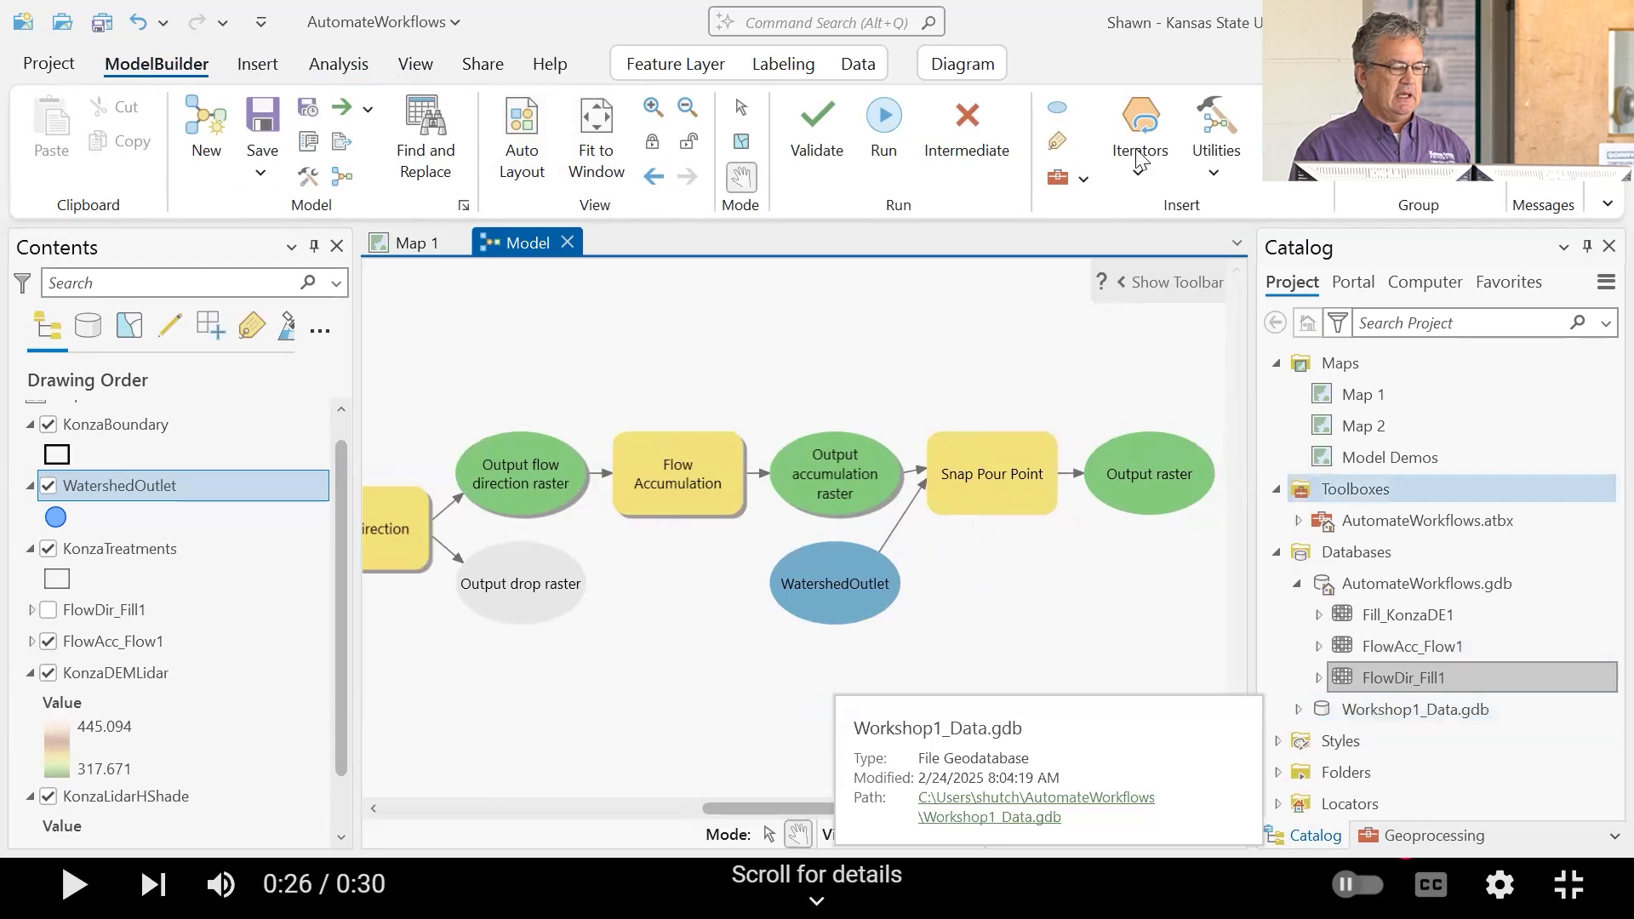
# Step: Set the Snap distance of the Snap Pour Point tool in the model to 40
pyautogui.doubleClick(1012, 499)
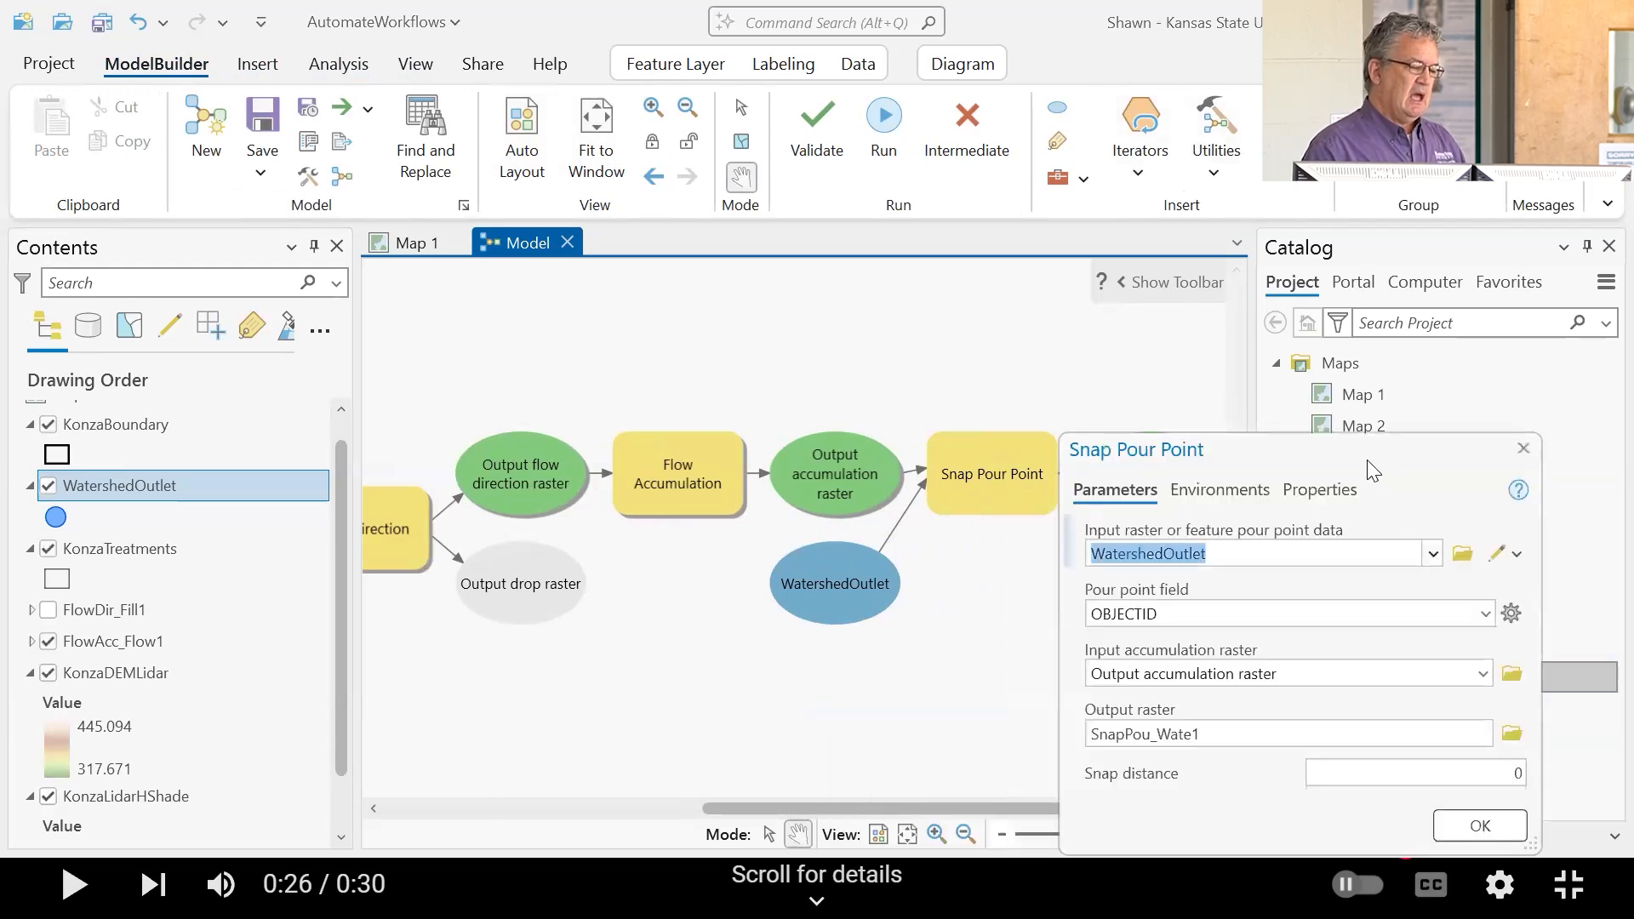
pyautogui.moveTo(1383, 449); pyautogui.dragTo(1486, 210)
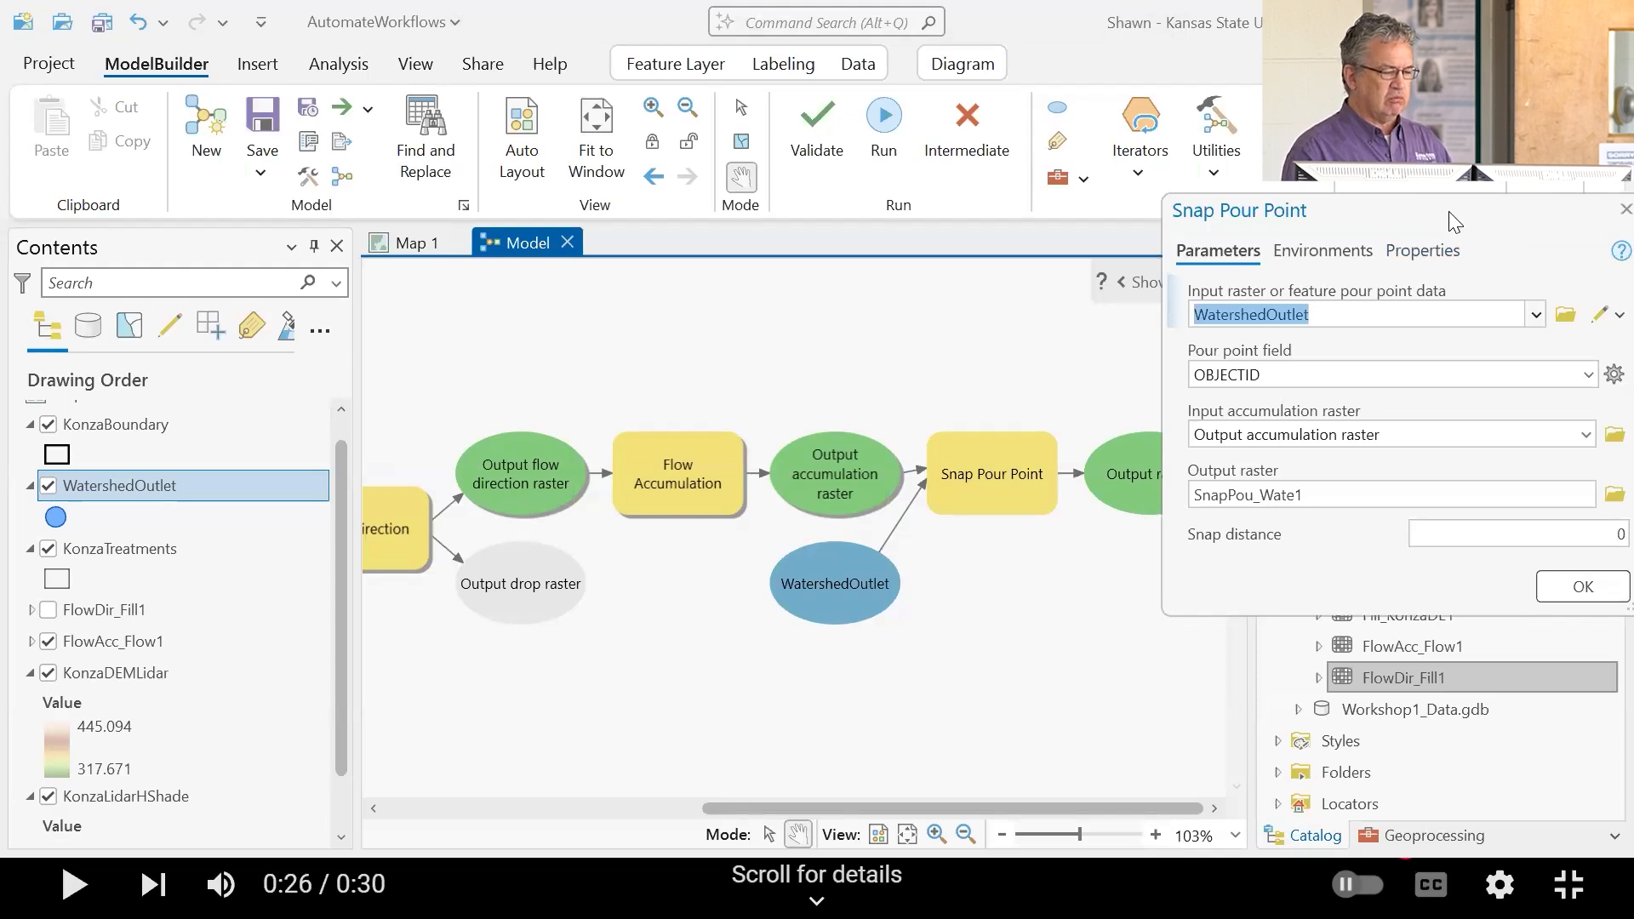
pyautogui.moveTo(1448, 211); pyautogui.dragTo(955, 75)
pyautogui.moveTo(708, 397)
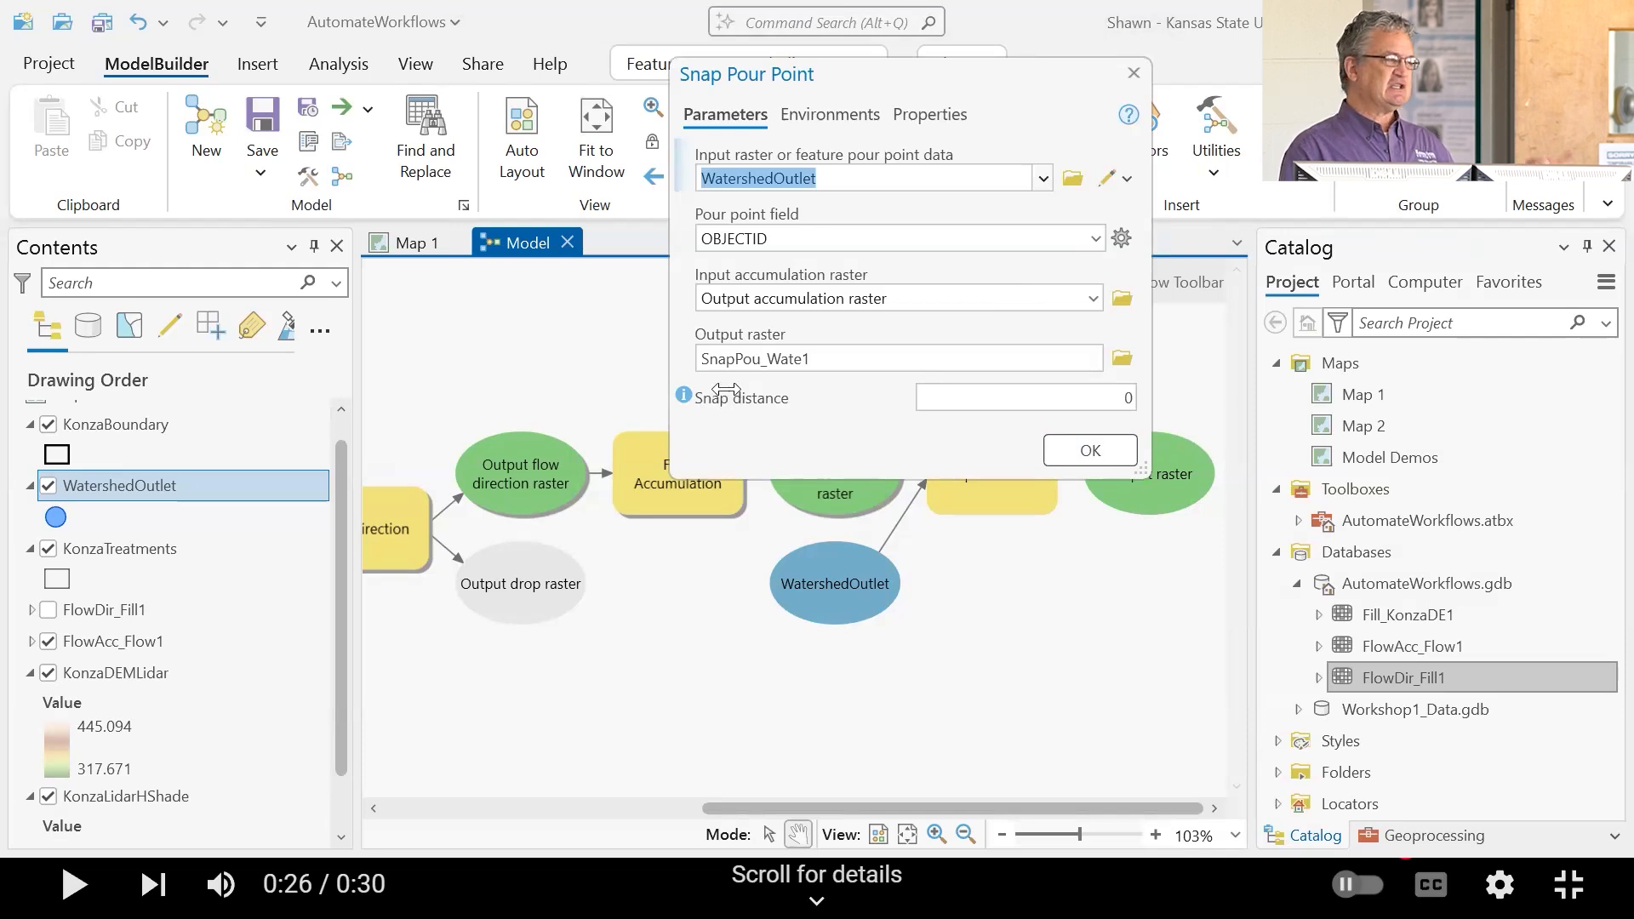
pyautogui.click(1115, 398)
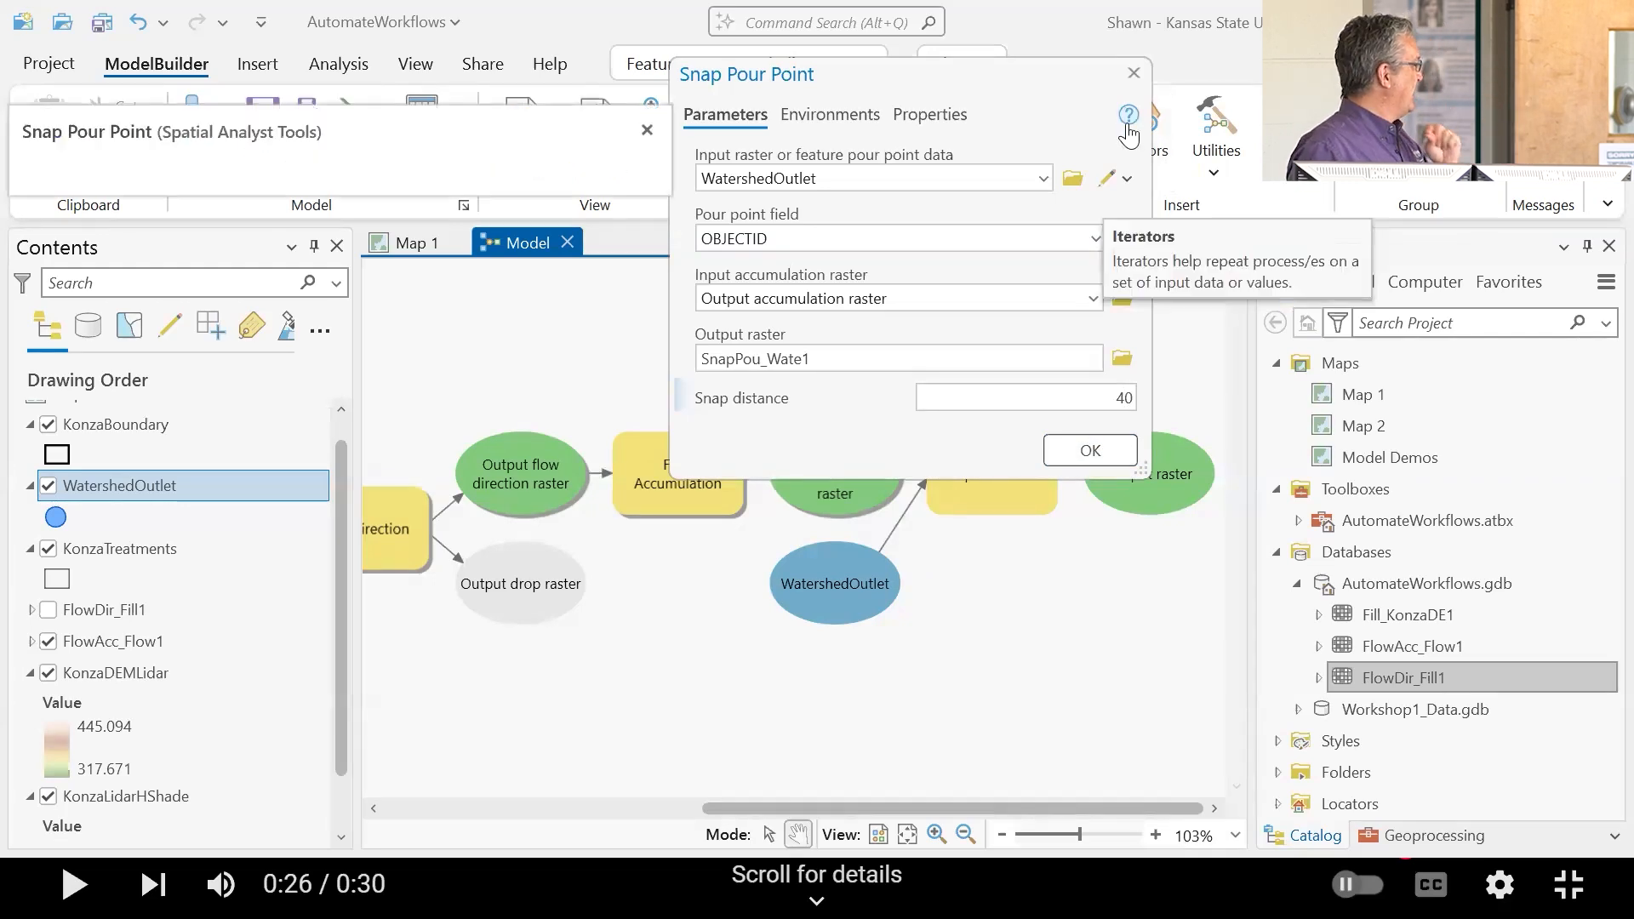
pyautogui.click(1134, 74)
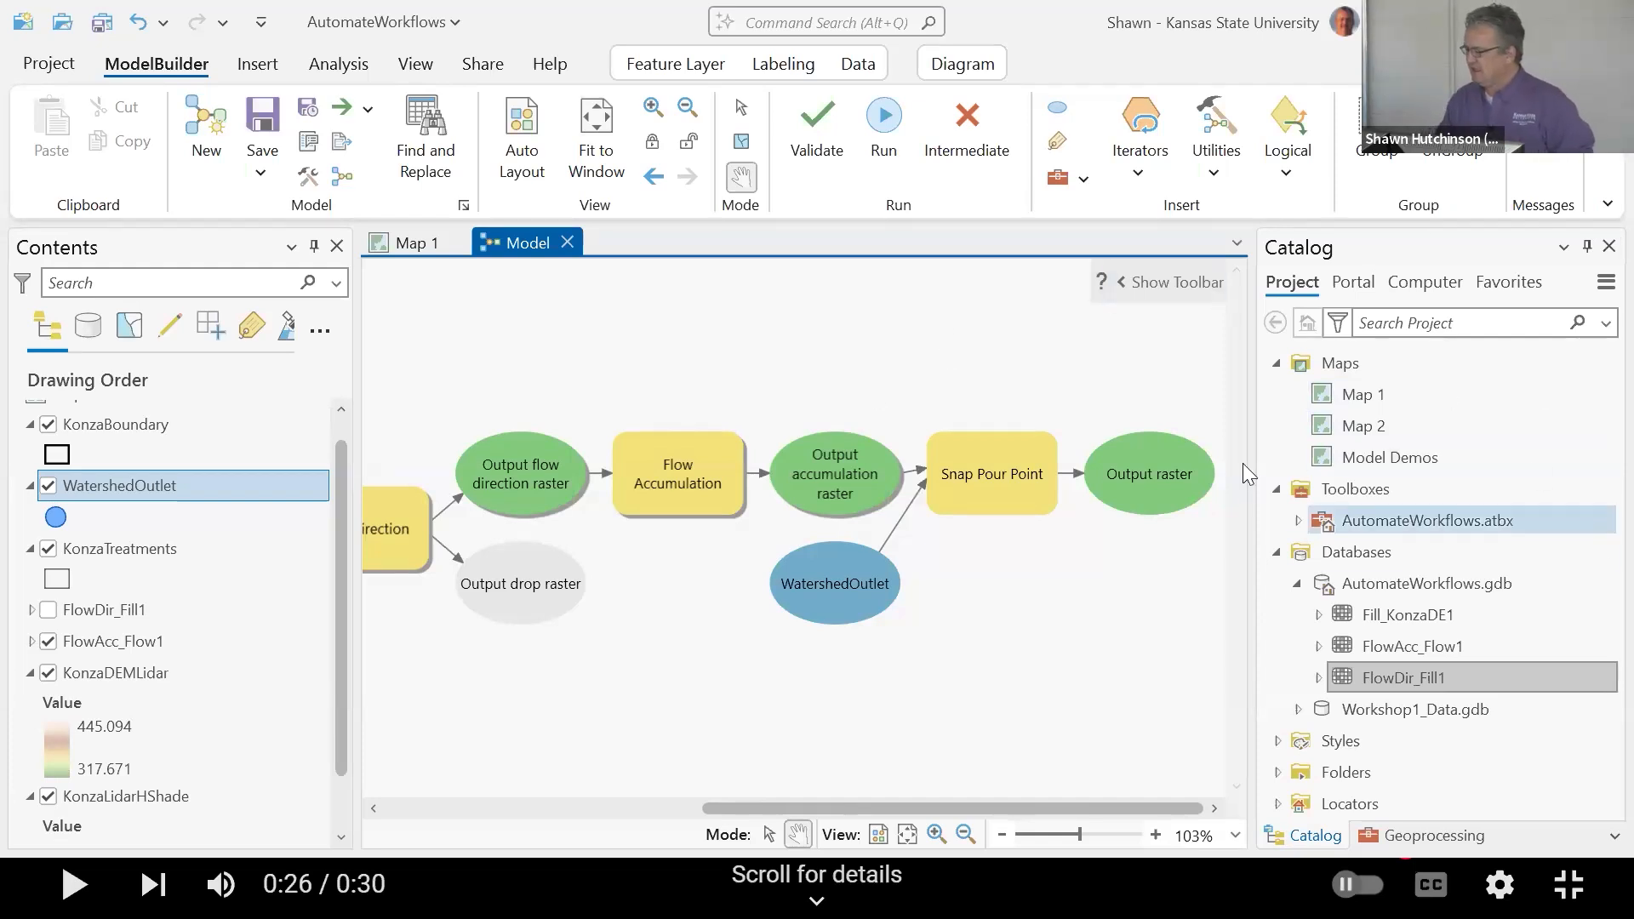
# Step: Find the Spatial Analyst Watershed tool and add it to the model above Snap Pour Point
pyautogui.click(339, 63)
pyautogui.click(358, 128)
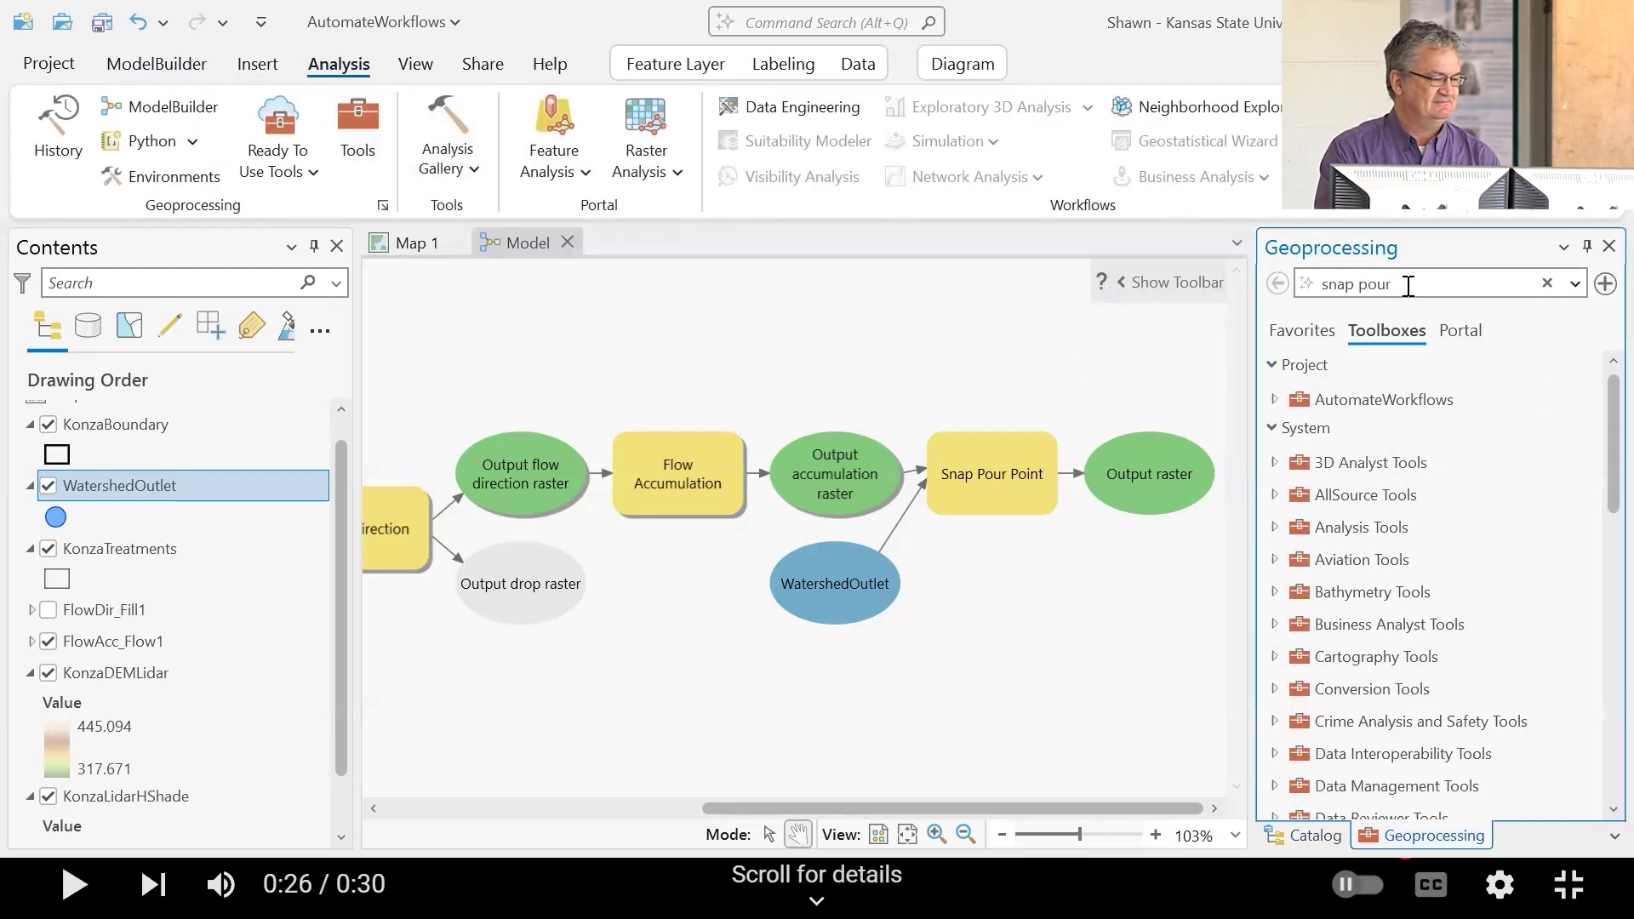
pyautogui.moveTo(1407, 281); pyautogui.dragTo(959, 297)
pyautogui.write('watershed')
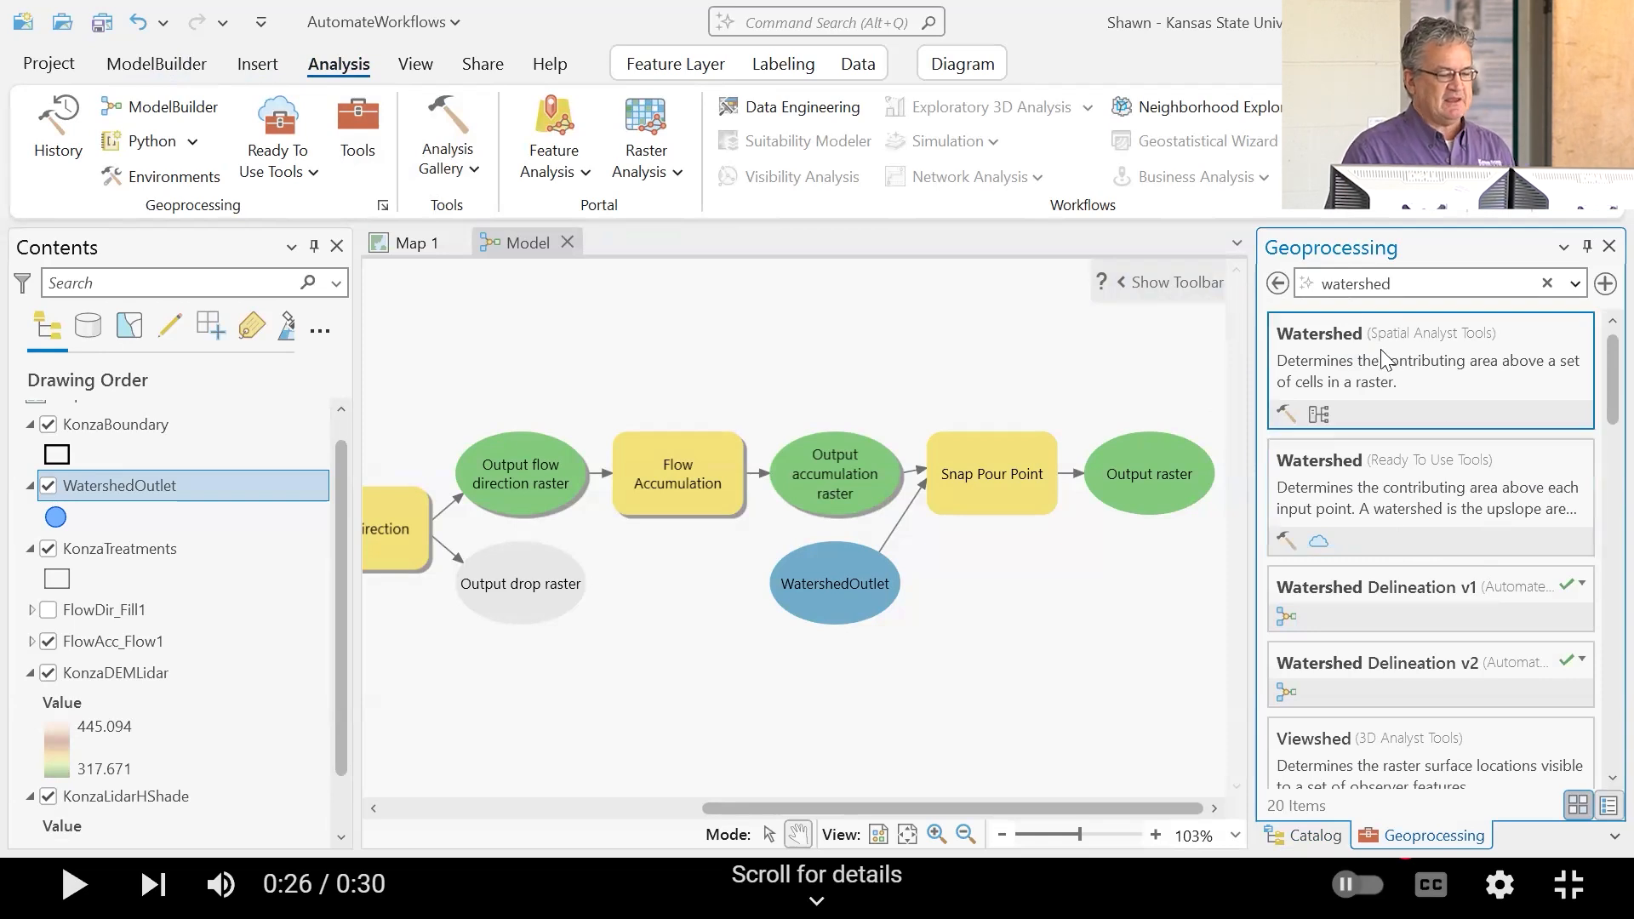
pyautogui.moveTo(1354, 356); pyautogui.dragTo(883, 322)
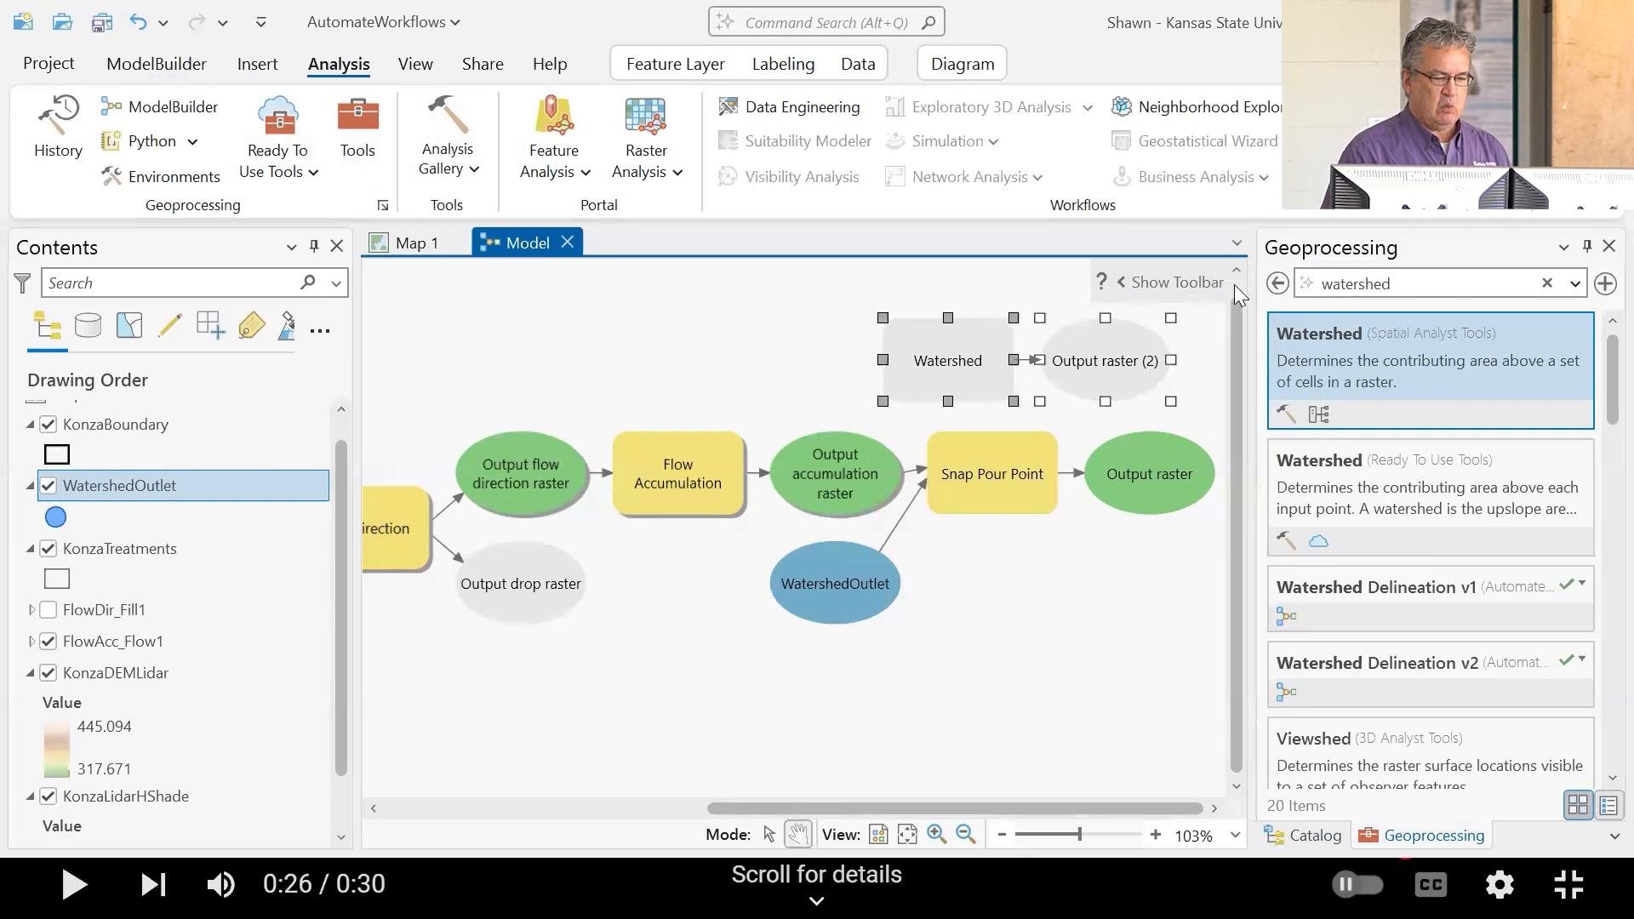
# Step: Find the Raster to Polygon conversion tool and add it to the model below Snap Pour Point
pyautogui.moveTo(1400, 284); pyautogui.dragTo(1179, 242)
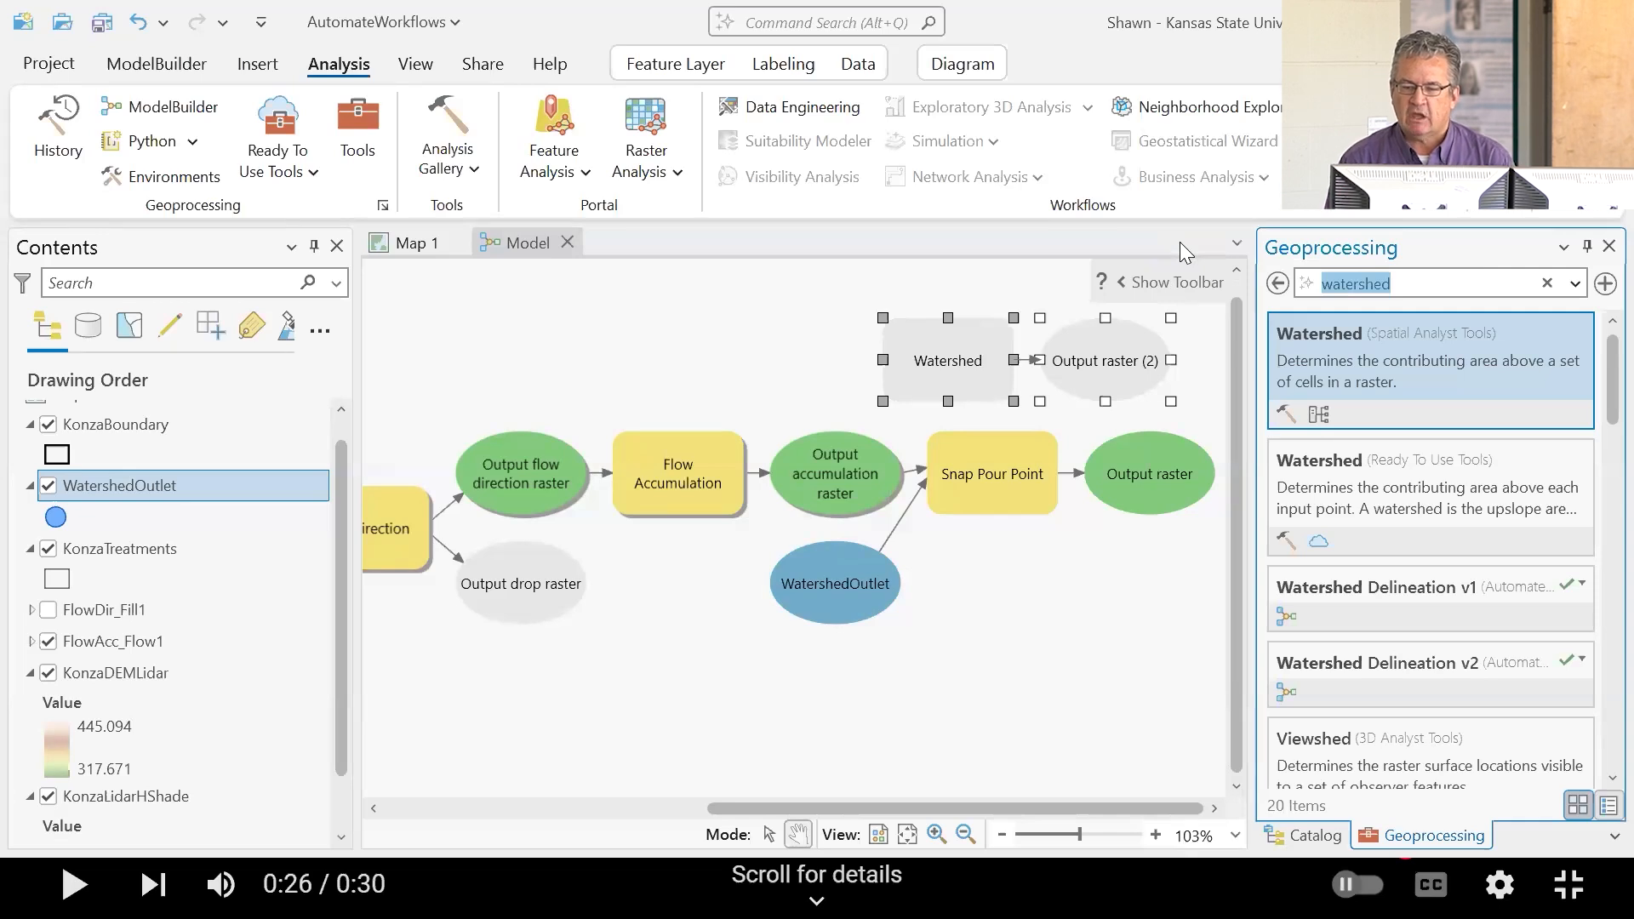
pyautogui.write('raster to polygon')
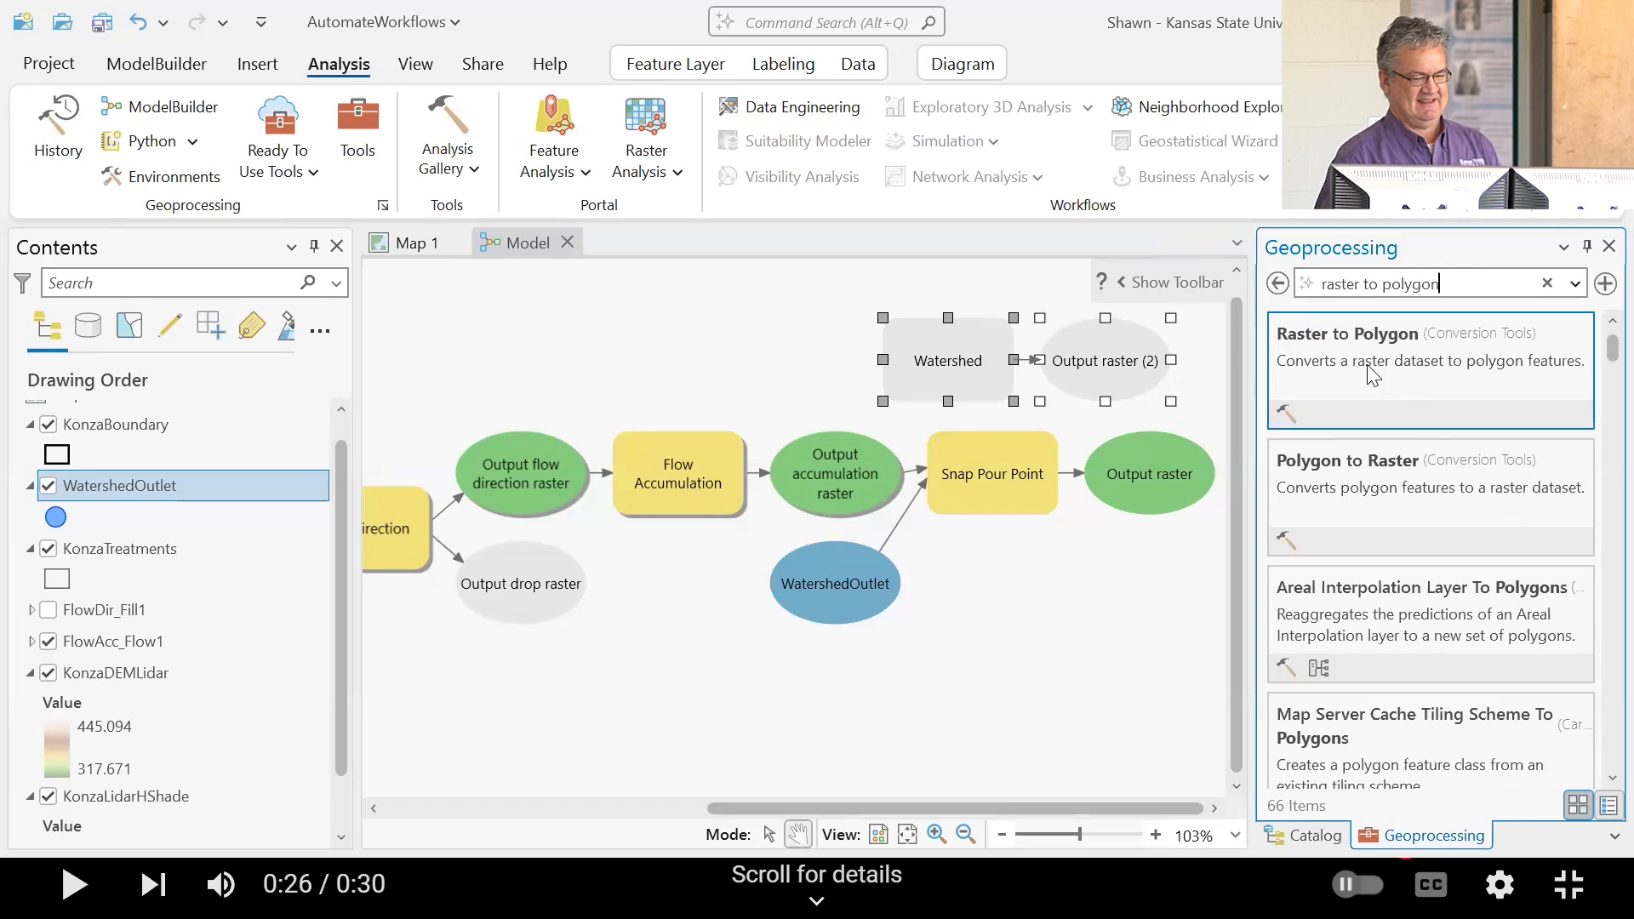
pyautogui.moveTo(1366, 372); pyautogui.dragTo(1012, 681)
# Step: Find the Raster to Point conversion tool, add it to the model below WatershedOutlet, and close the tool search
pyautogui.moveTo(1459, 283); pyautogui.dragTo(1060, 282)
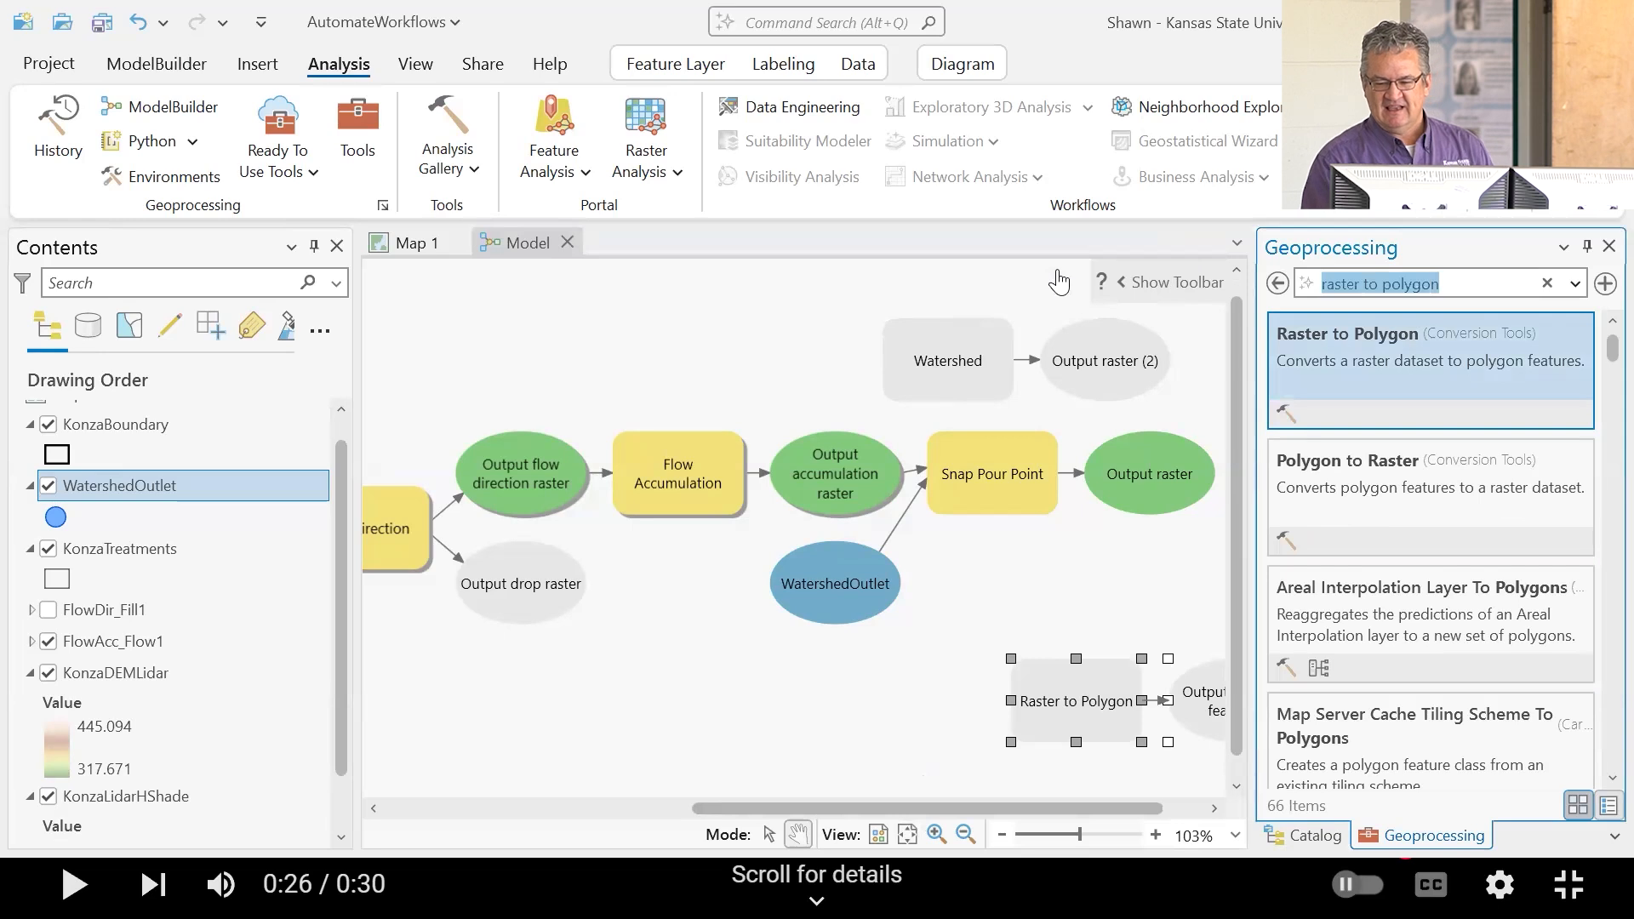
pyautogui.write('raster to point')
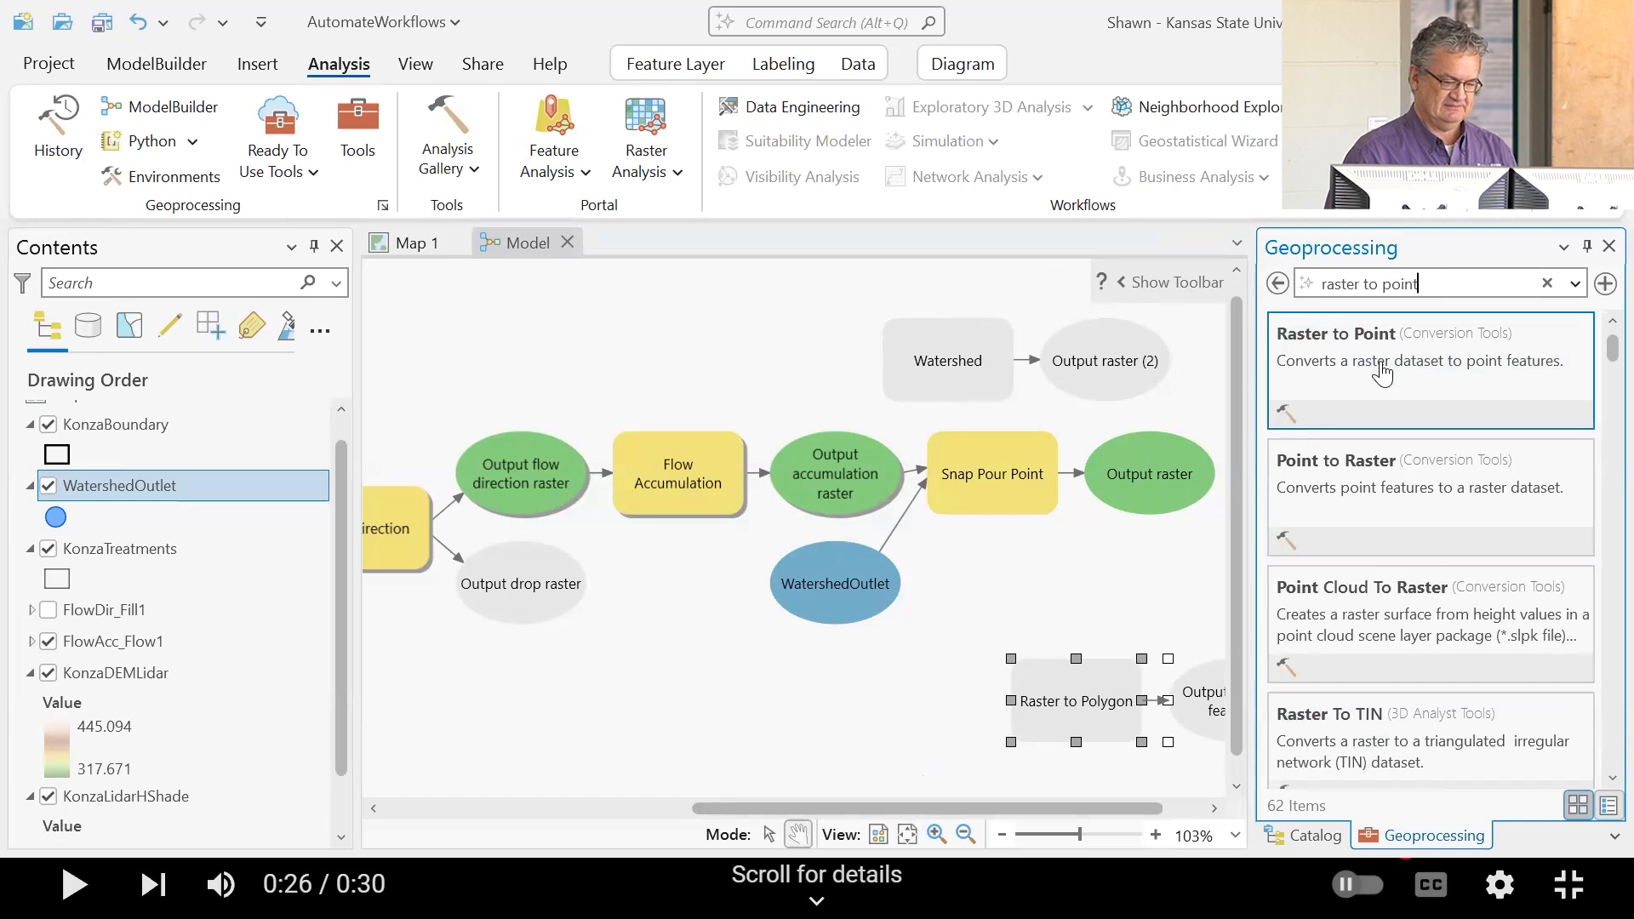
pyautogui.moveTo(1381, 368); pyautogui.dragTo(742, 706)
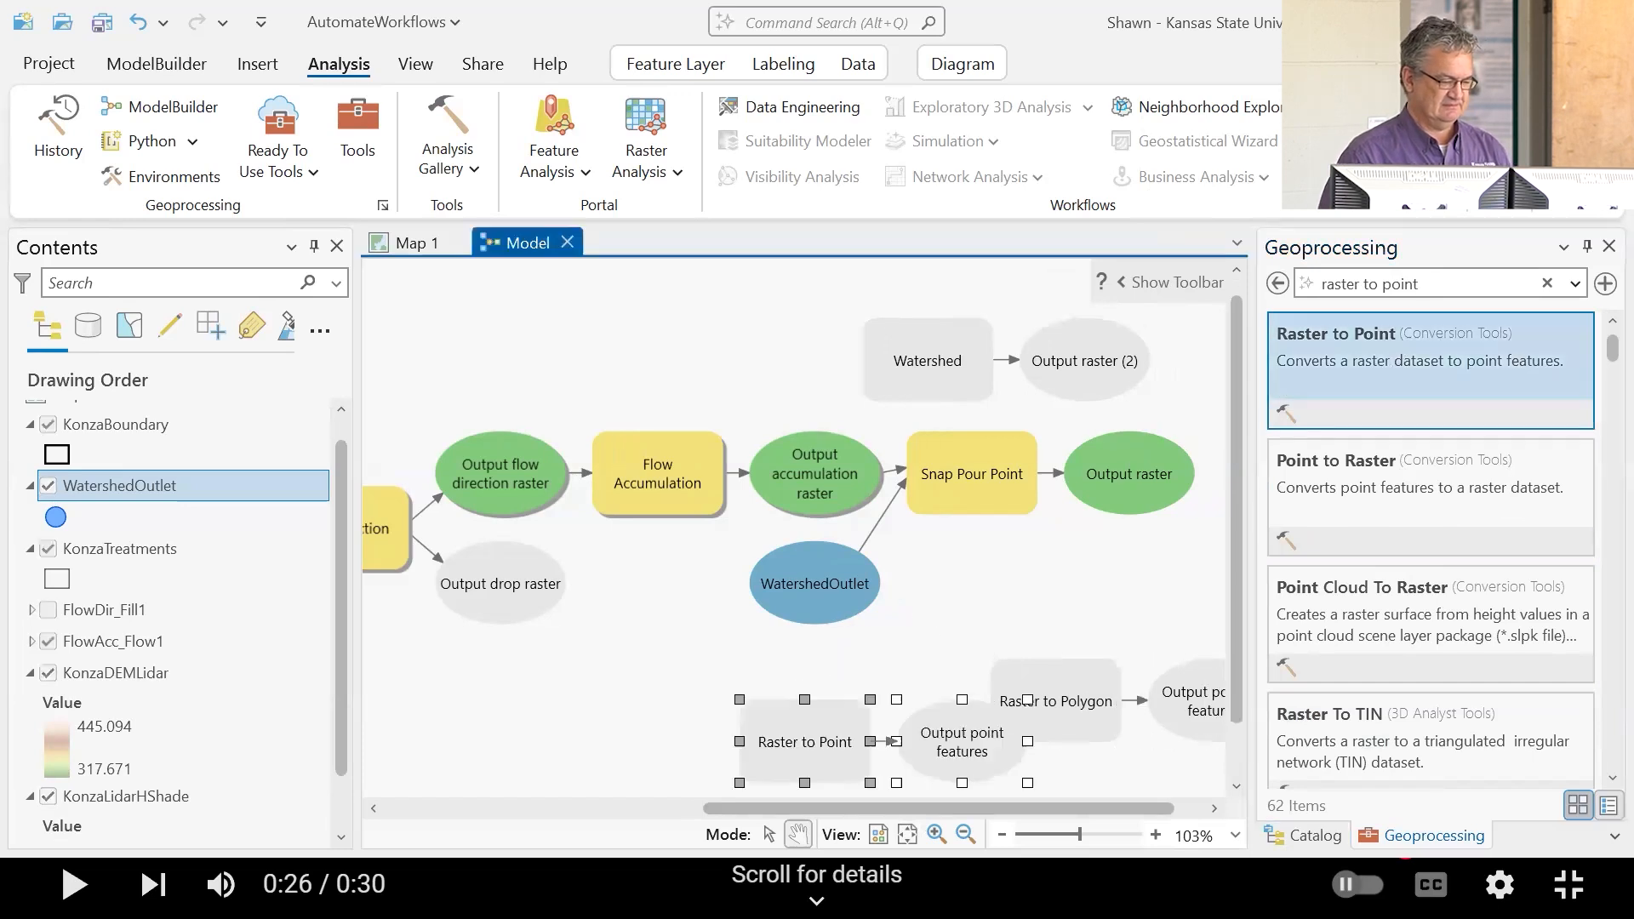
pyautogui.click(1608, 246)
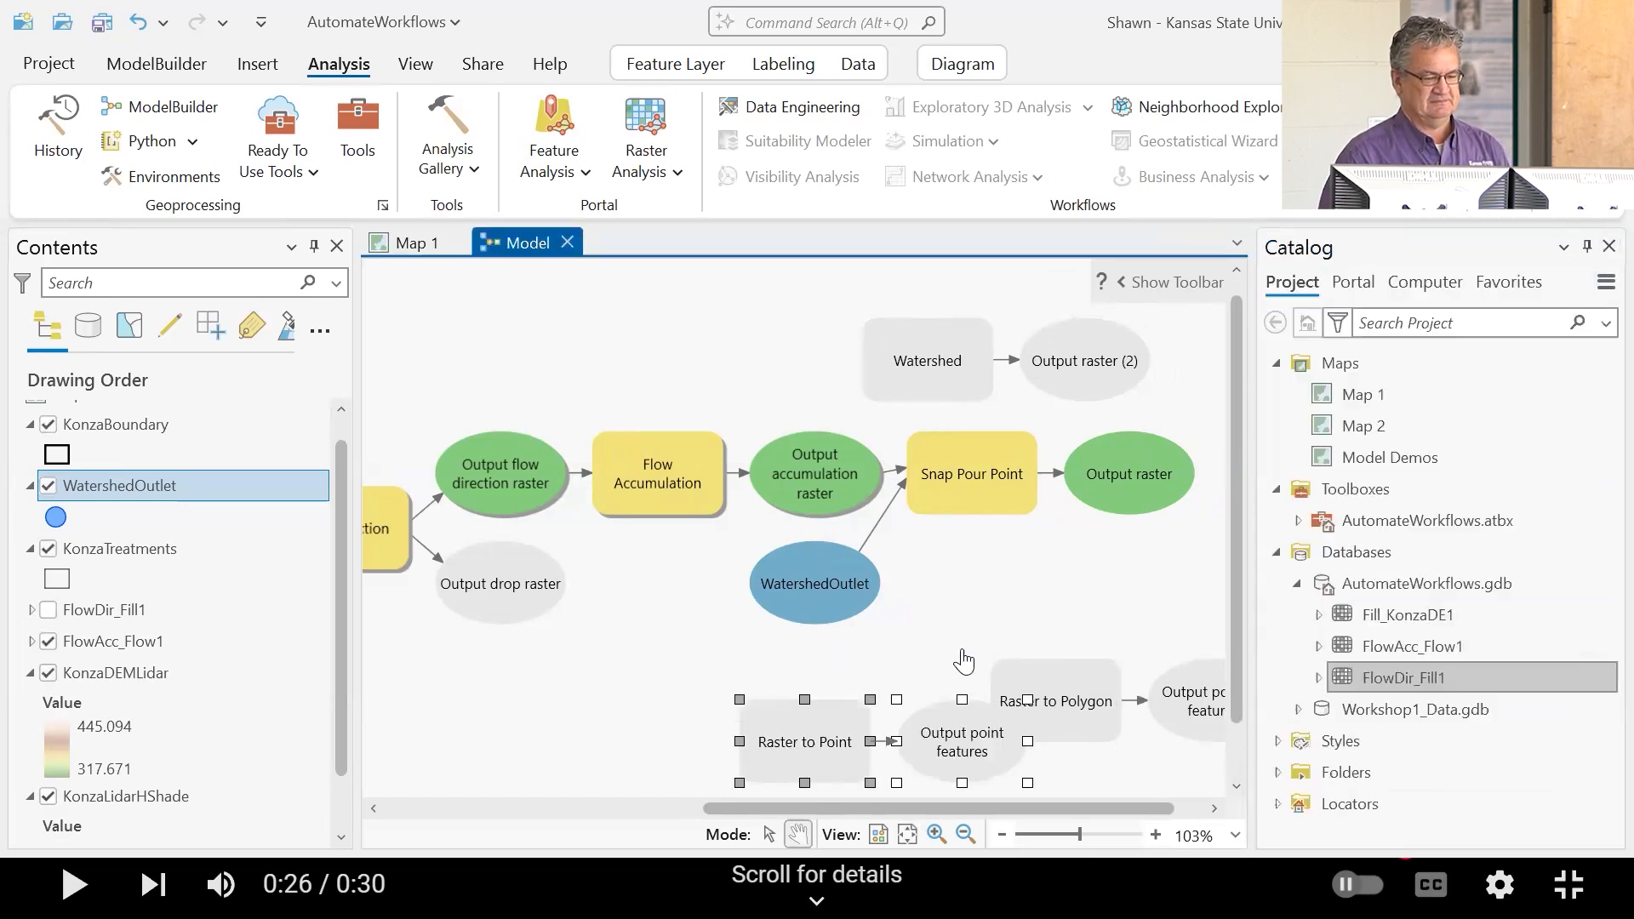
# Step: Connect the Snap Pour Point output raster to Watershed as its Input raster or feature pour point data
pyautogui.moveTo(756, 810); pyautogui.dragTo(1030, 836)
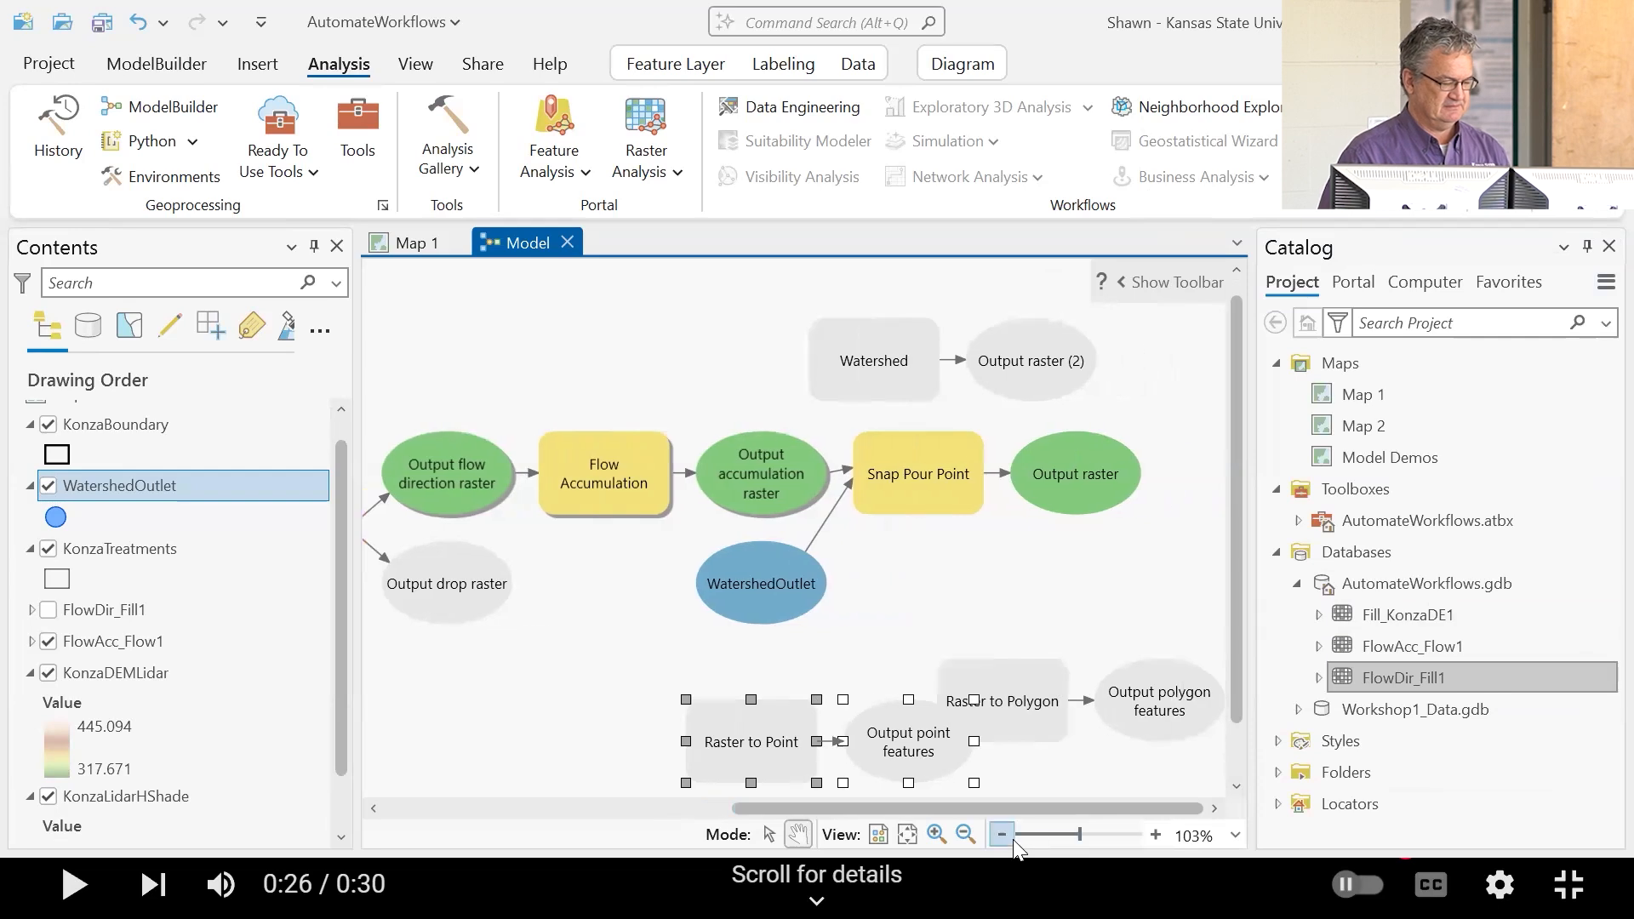
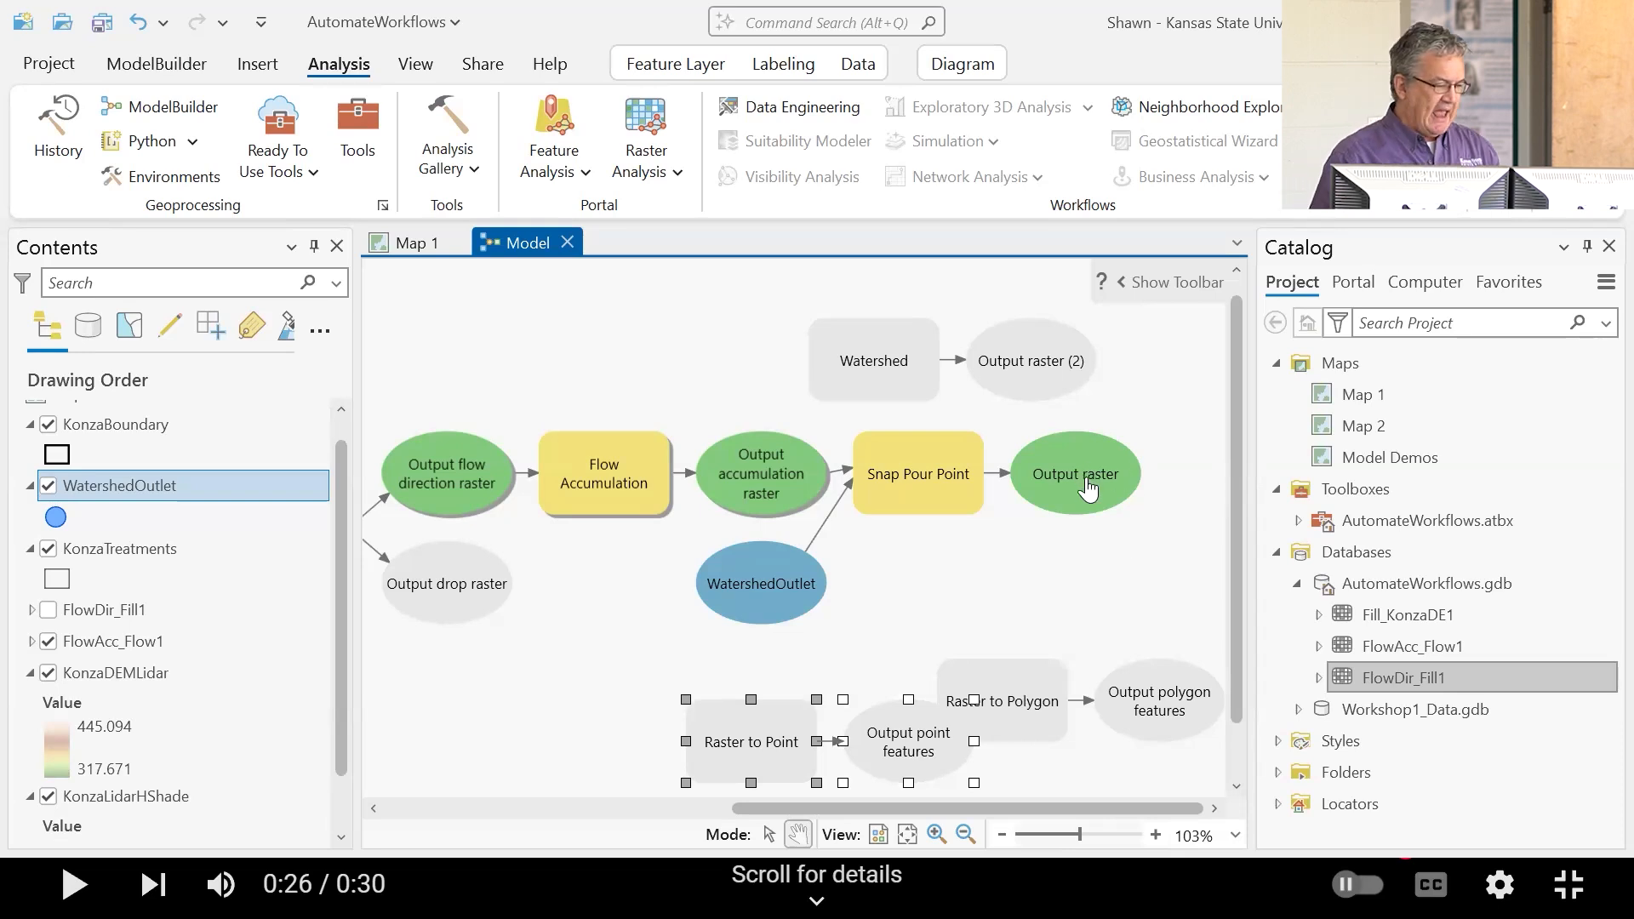
pyautogui.moveTo(1089, 489)
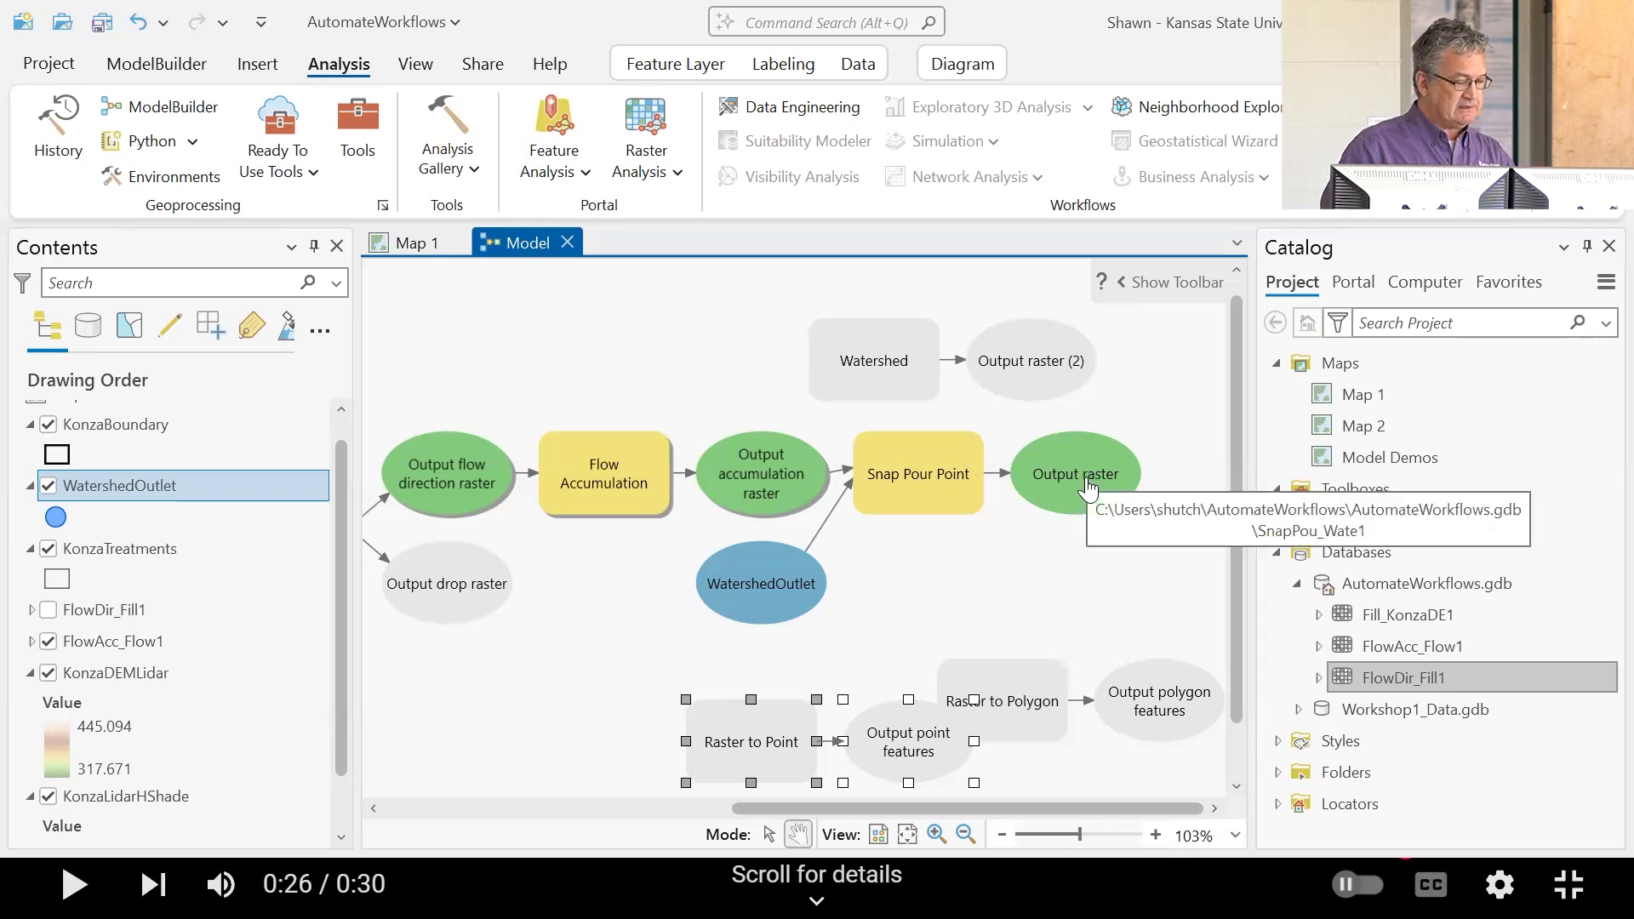
pyautogui.scroll(-1, 842, 401)
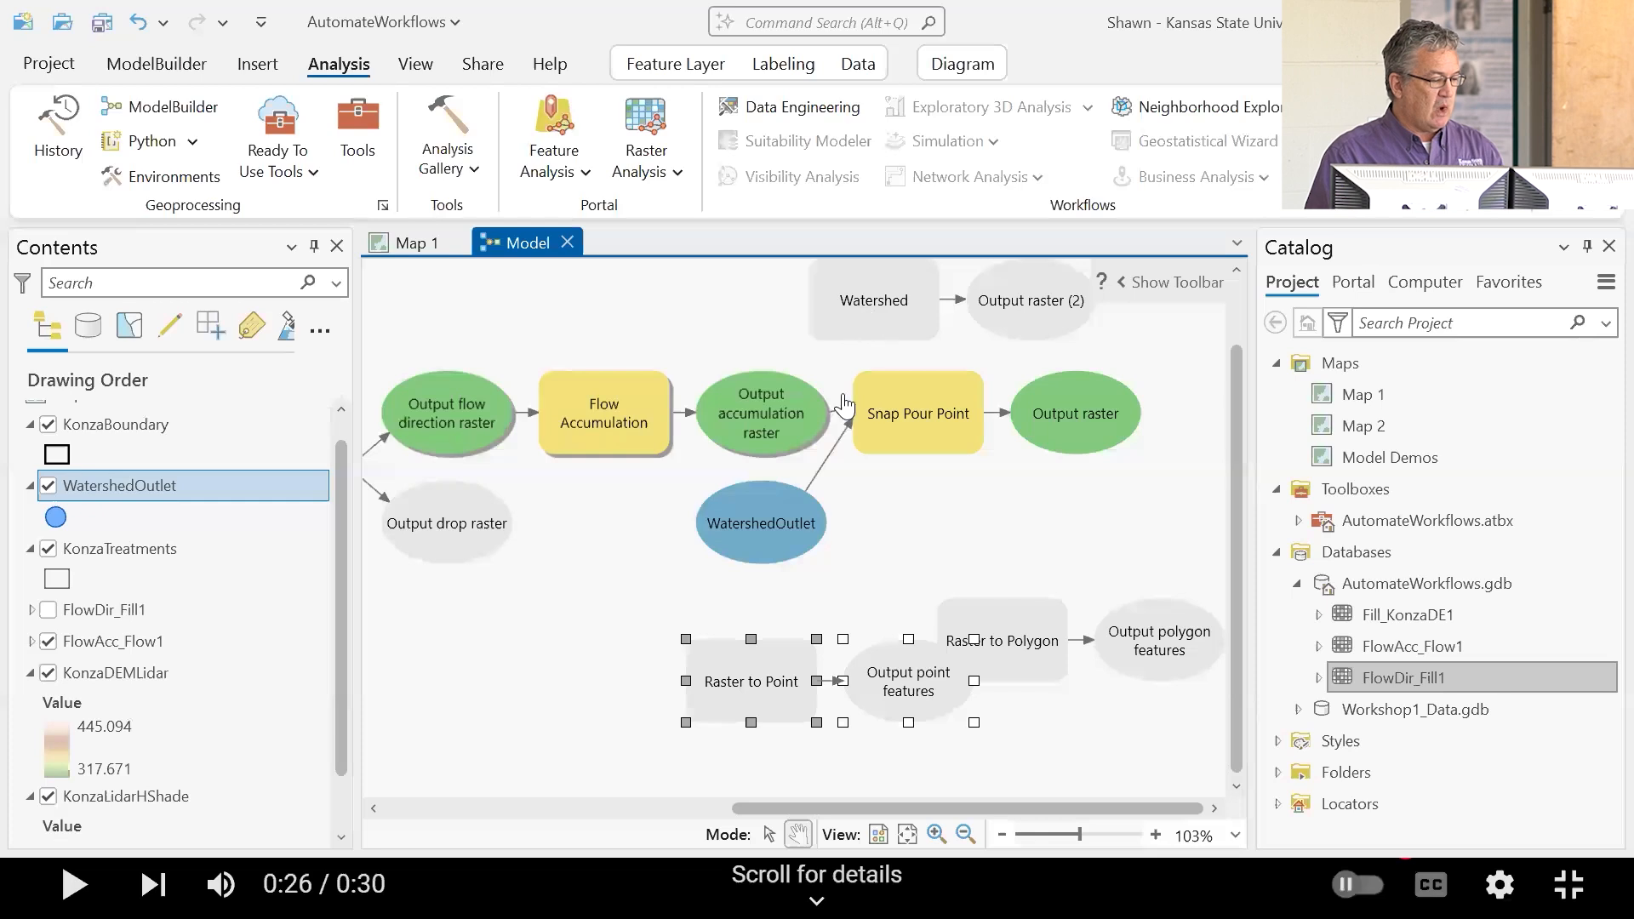
pyautogui.click(649, 569)
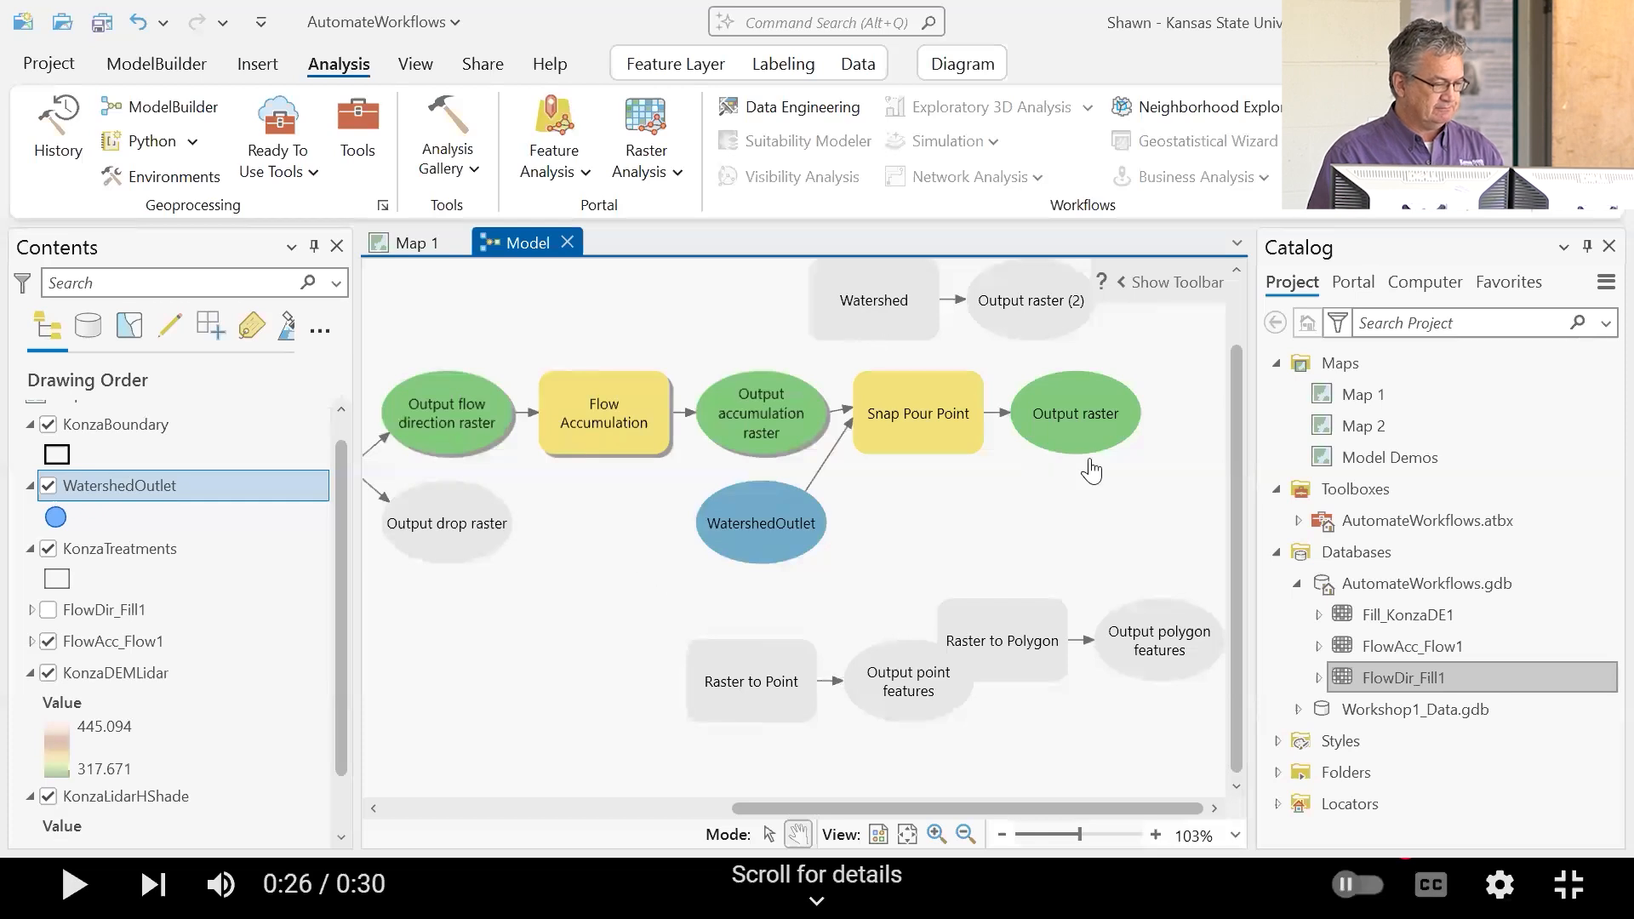
pyautogui.click(156, 64)
pyautogui.click(740, 108)
pyautogui.moveTo(1092, 519); pyautogui.dragTo(830, 330)
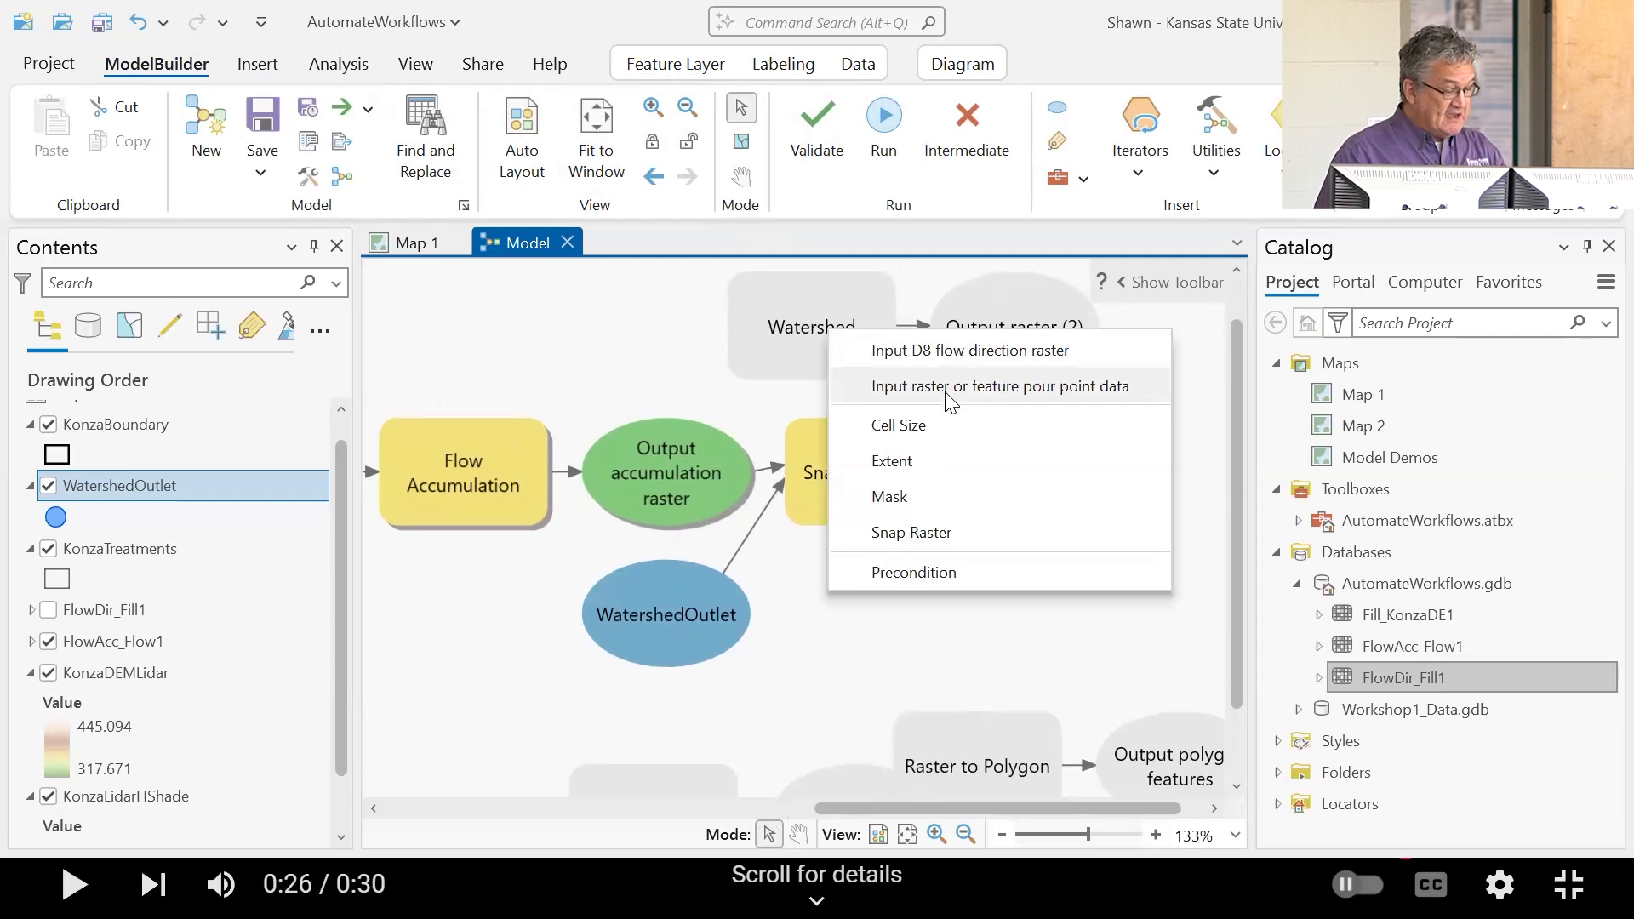
pyautogui.click(948, 390)
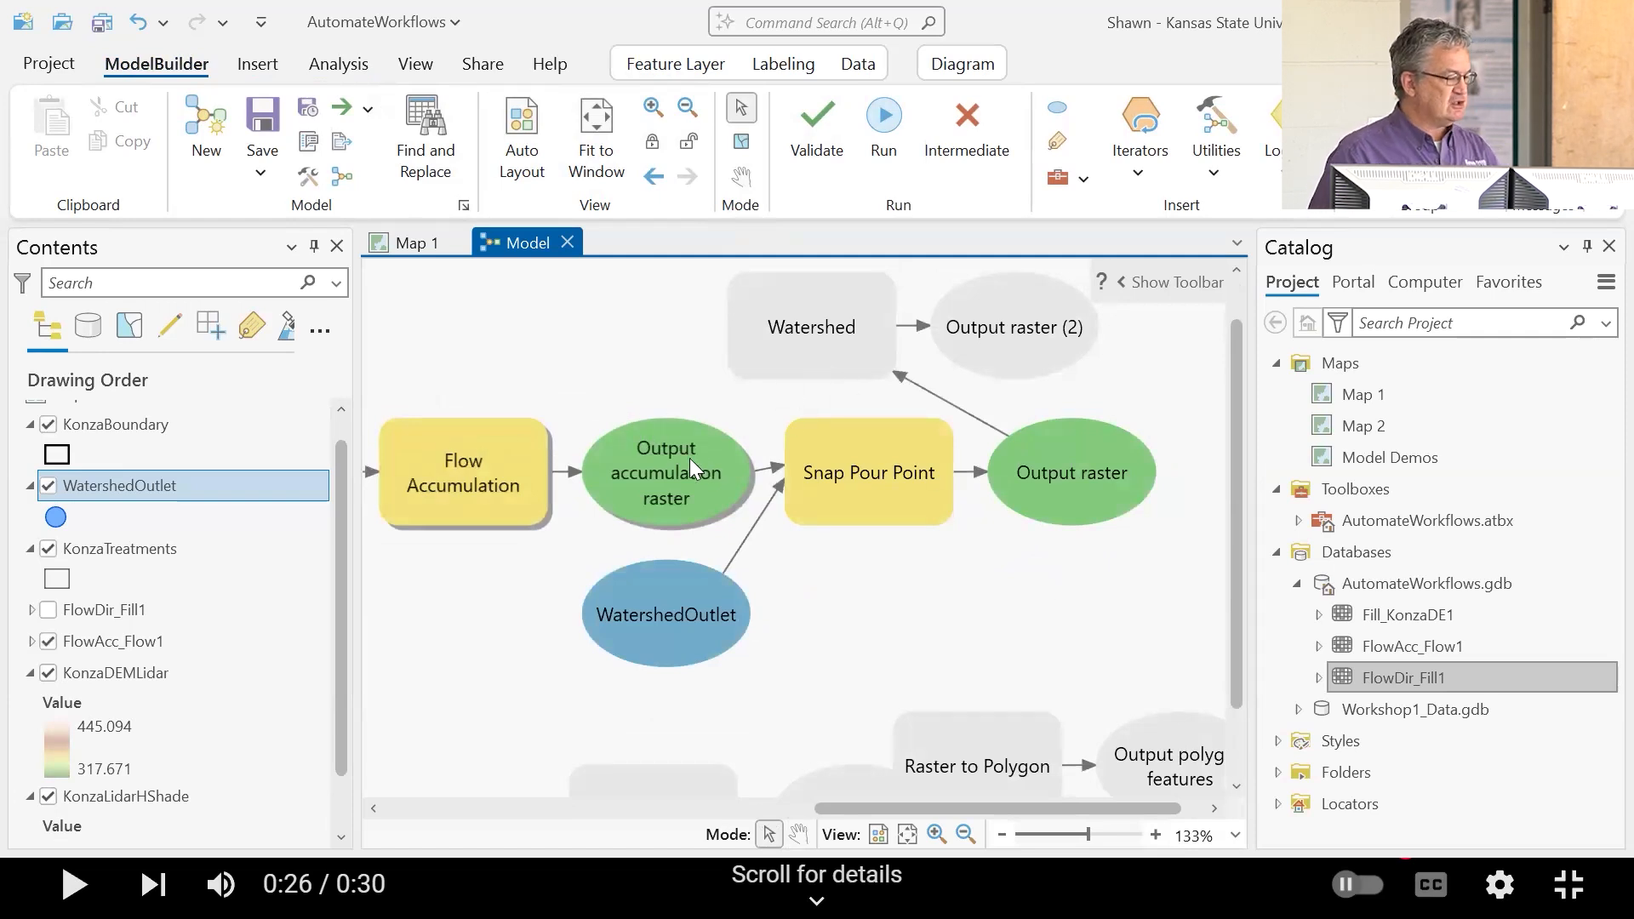
# Step: Connect Output flow direction raster to Watershed as Input D8 flow direction raster, and arrange the diagram with Auto Layout and Fit to Window
pyautogui.hscroll(-3, 689, 458)
pyautogui.moveTo(628, 467); pyautogui.dragTo(1089, 327)
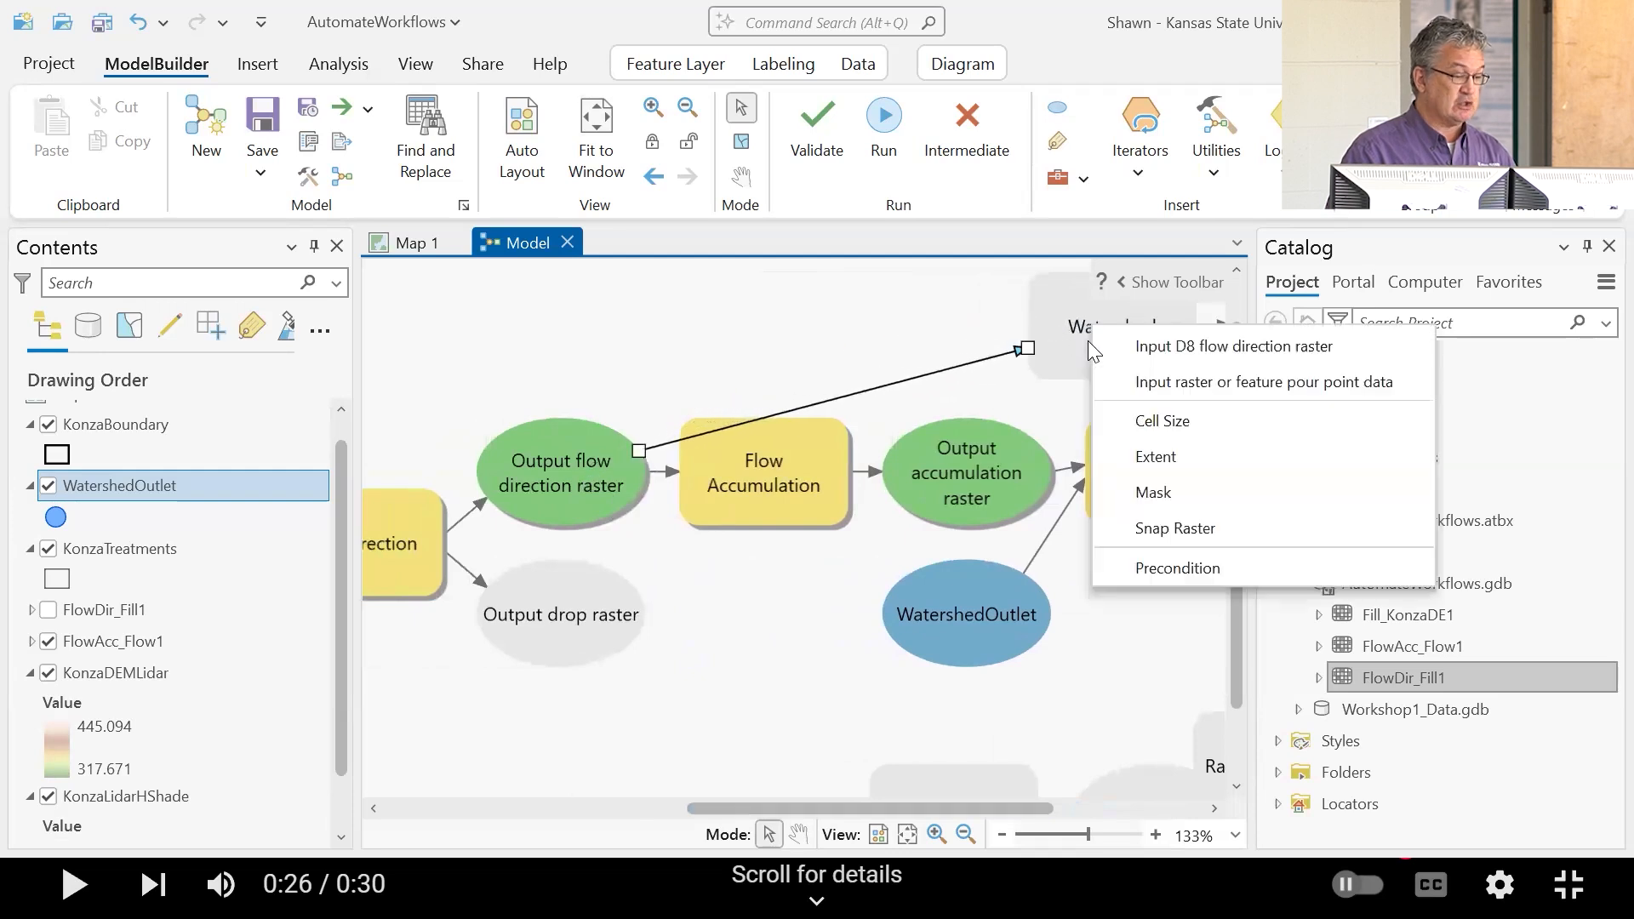
pyautogui.click(1202, 358)
pyautogui.click(522, 141)
pyautogui.click(595, 130)
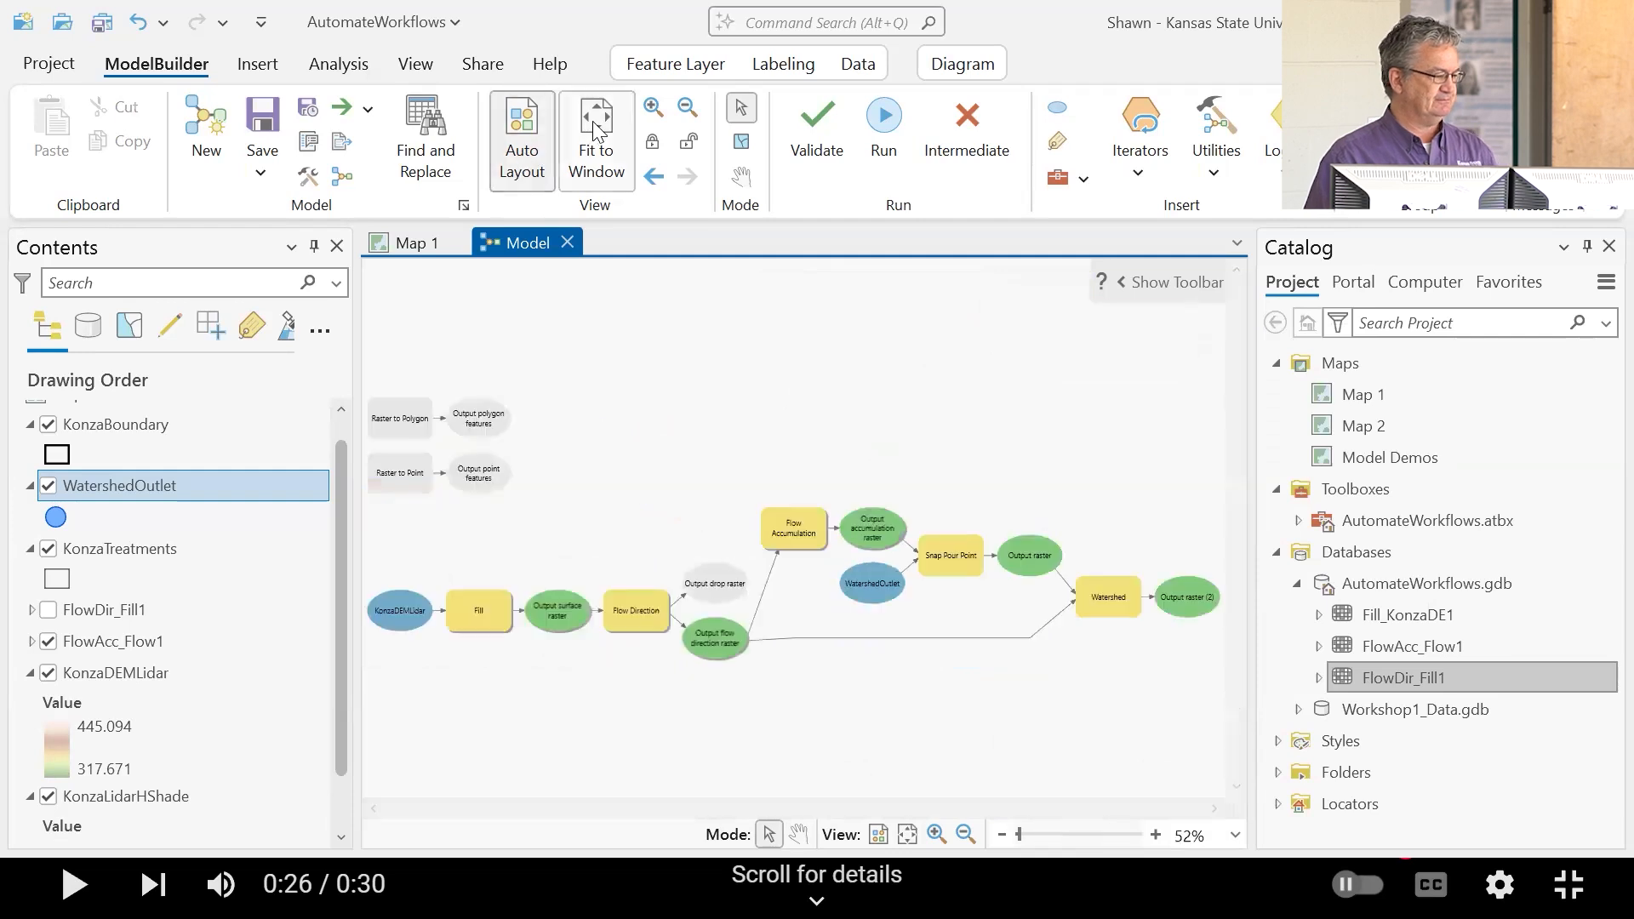
pyautogui.scroll(-3, 917, 635)
pyautogui.scroll(3, 926, 644)
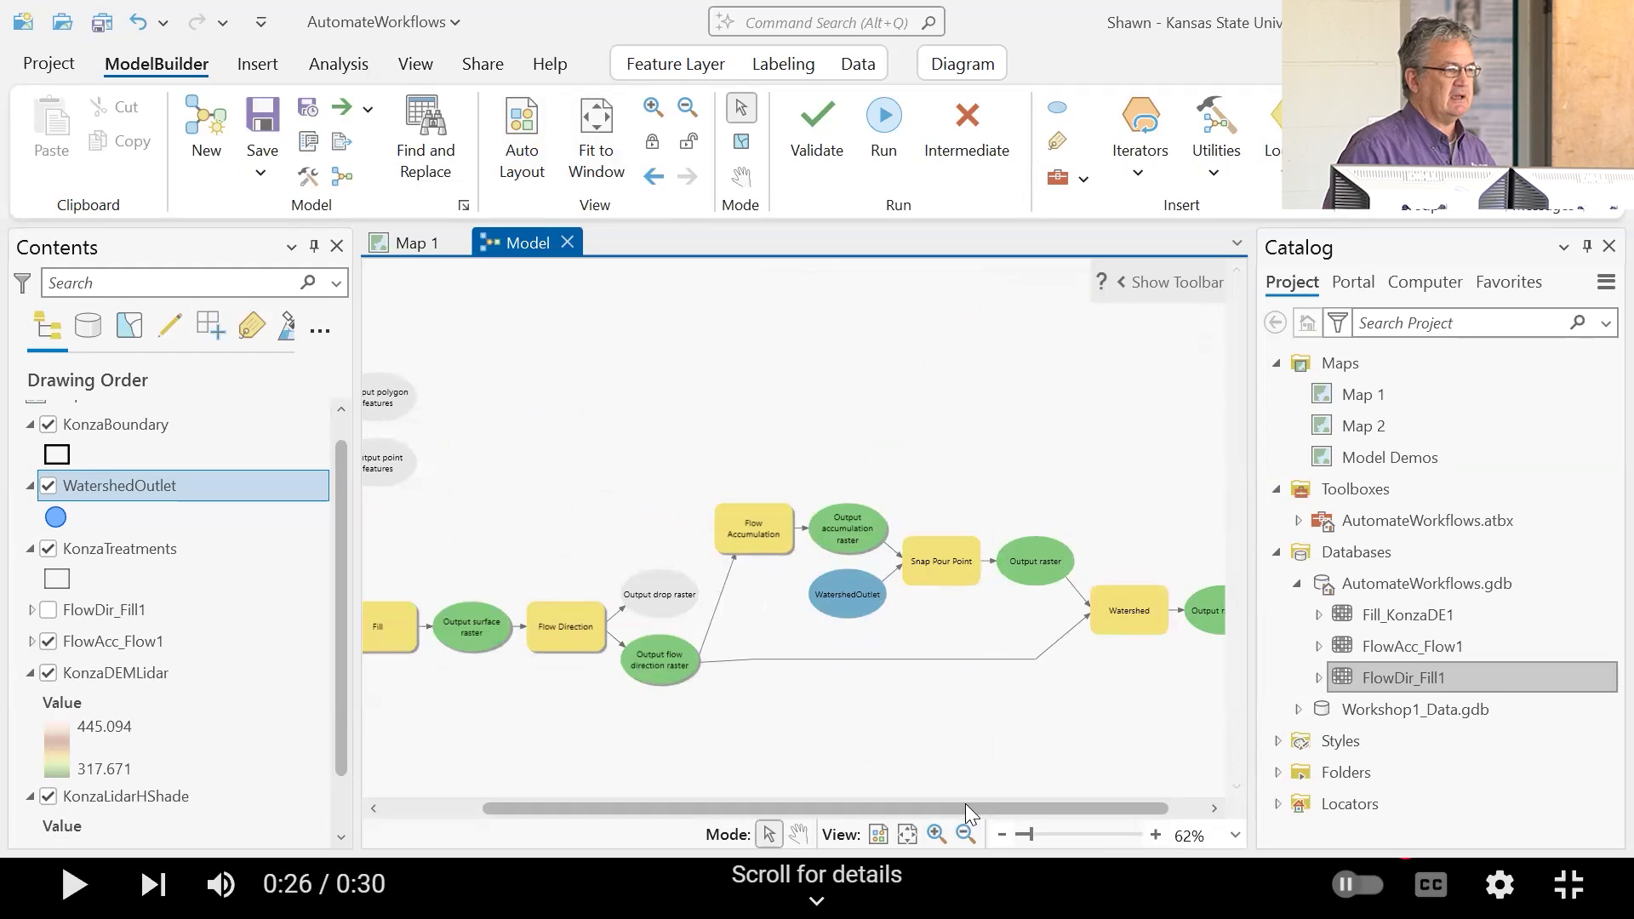
pyautogui.moveTo(965, 806); pyautogui.dragTo(1065, 796)
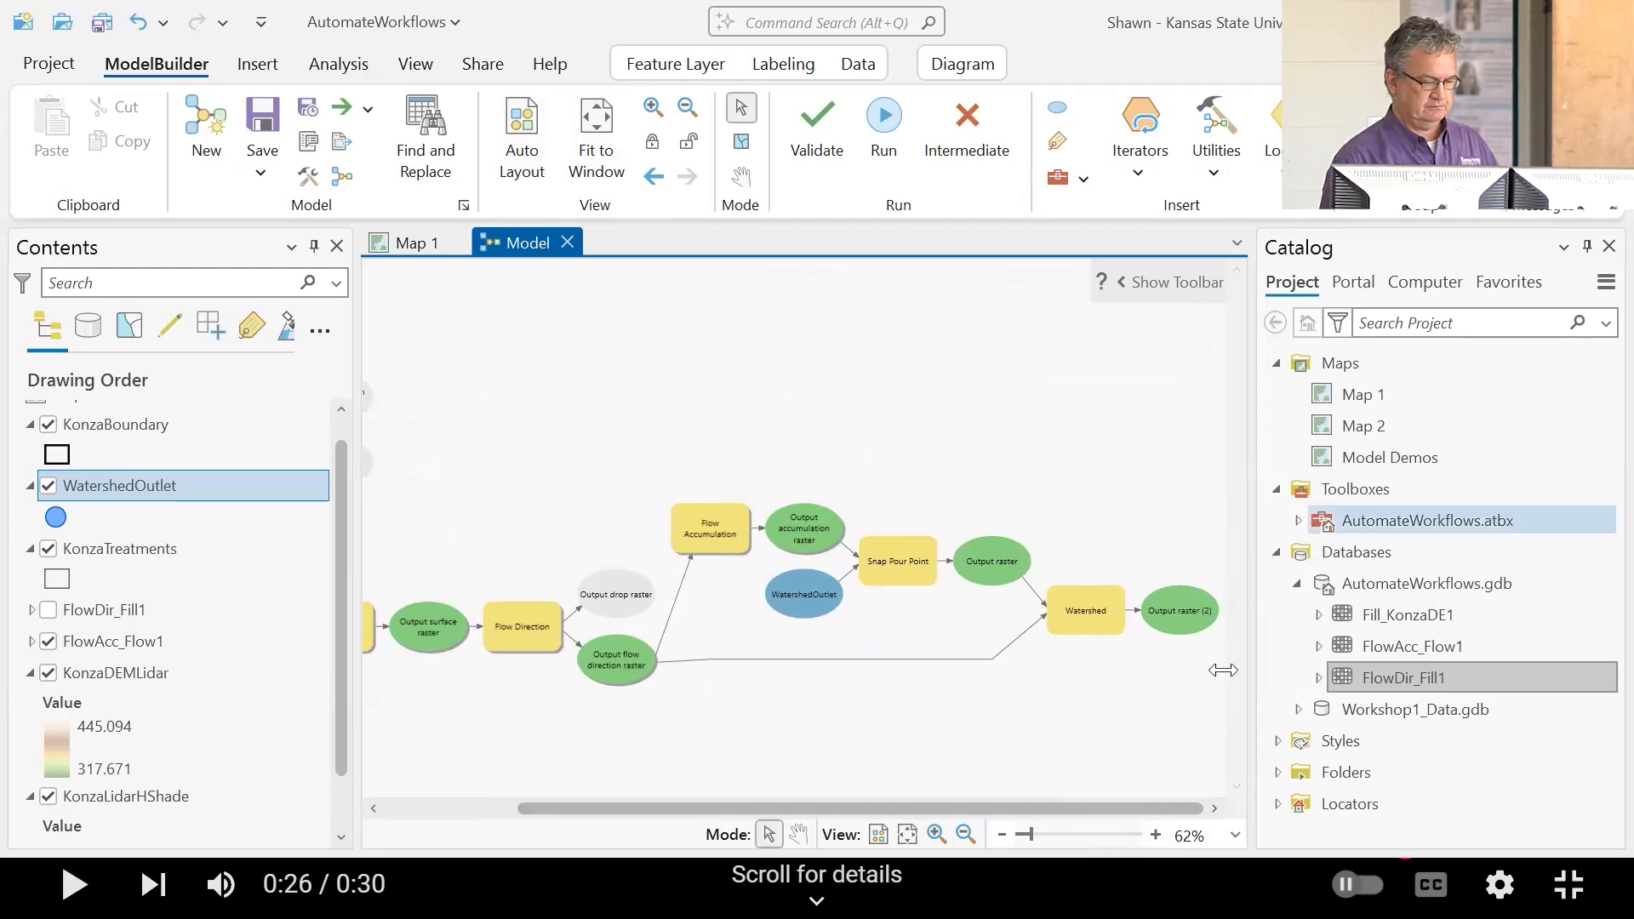
pyautogui.scroll(-1, 1139, 625)
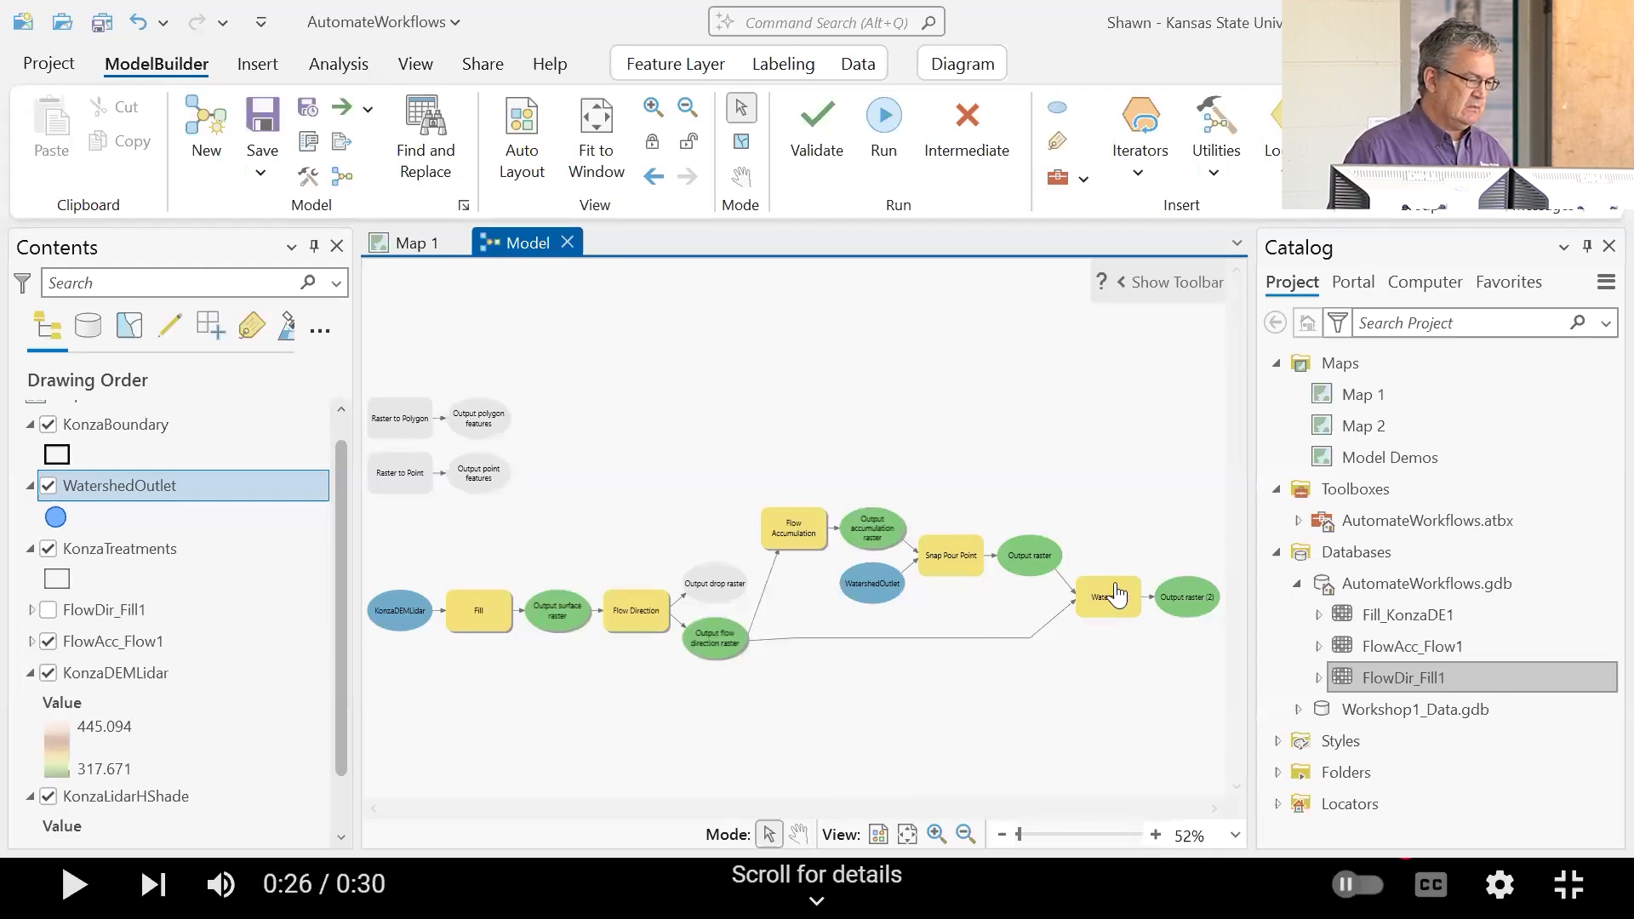
# Step: Connect the Watershed output raster to Raster to Polygon as Input raster, and move Raster to Polygon with its output above Watershed
pyautogui.moveTo(1193, 600)
pyautogui.moveTo(1191, 600); pyautogui.dragTo(398, 432)
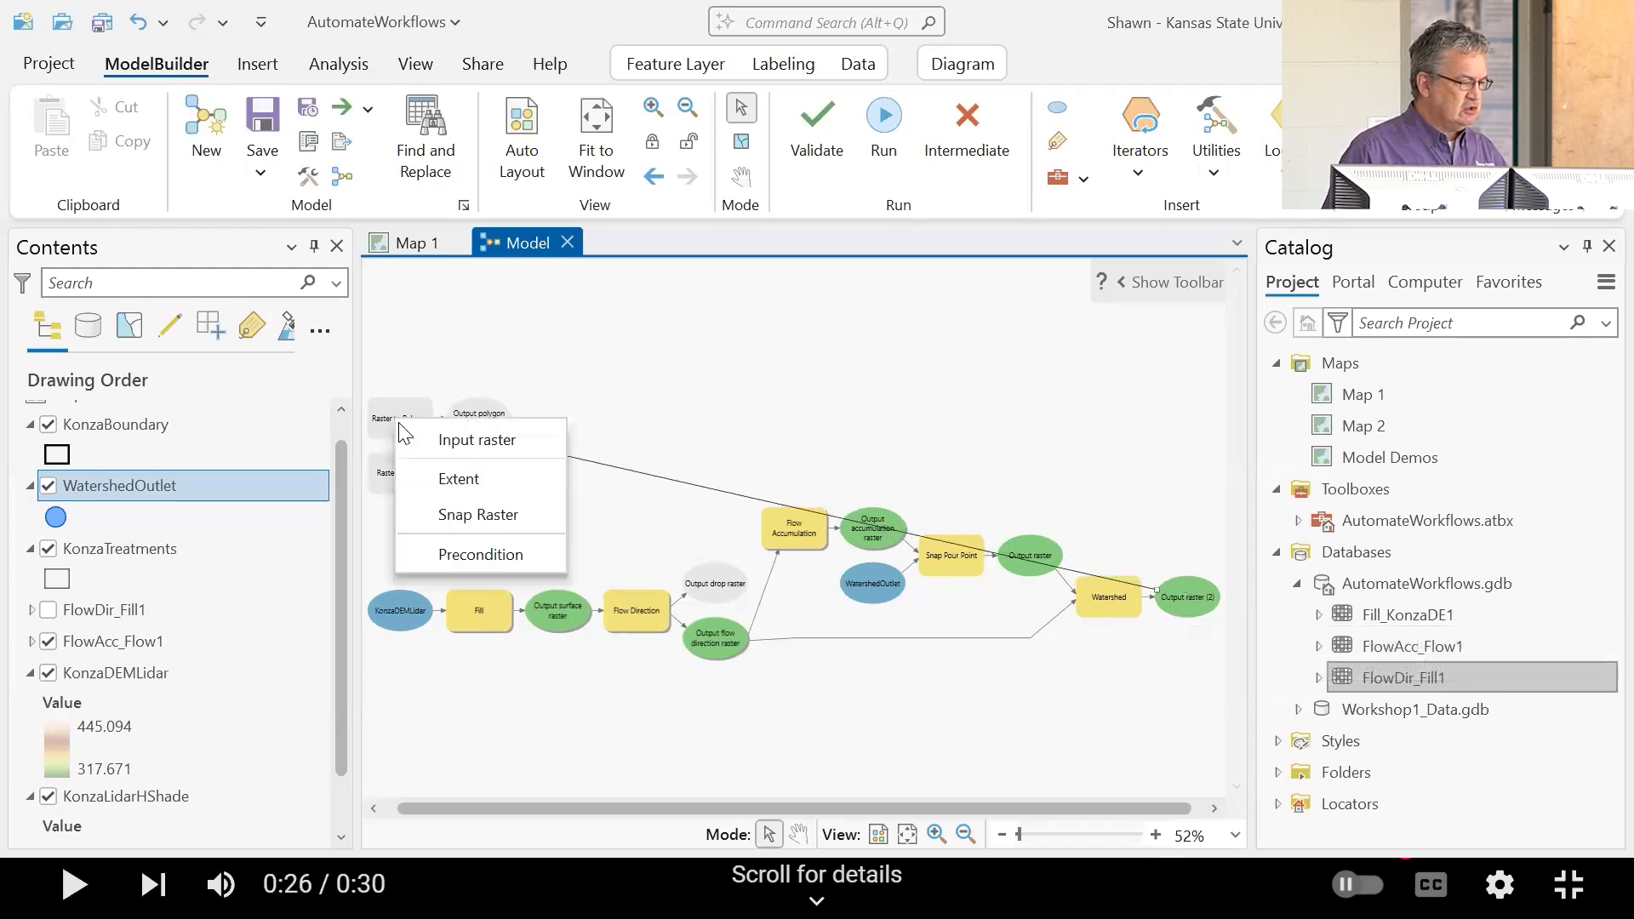
pyautogui.click(434, 439)
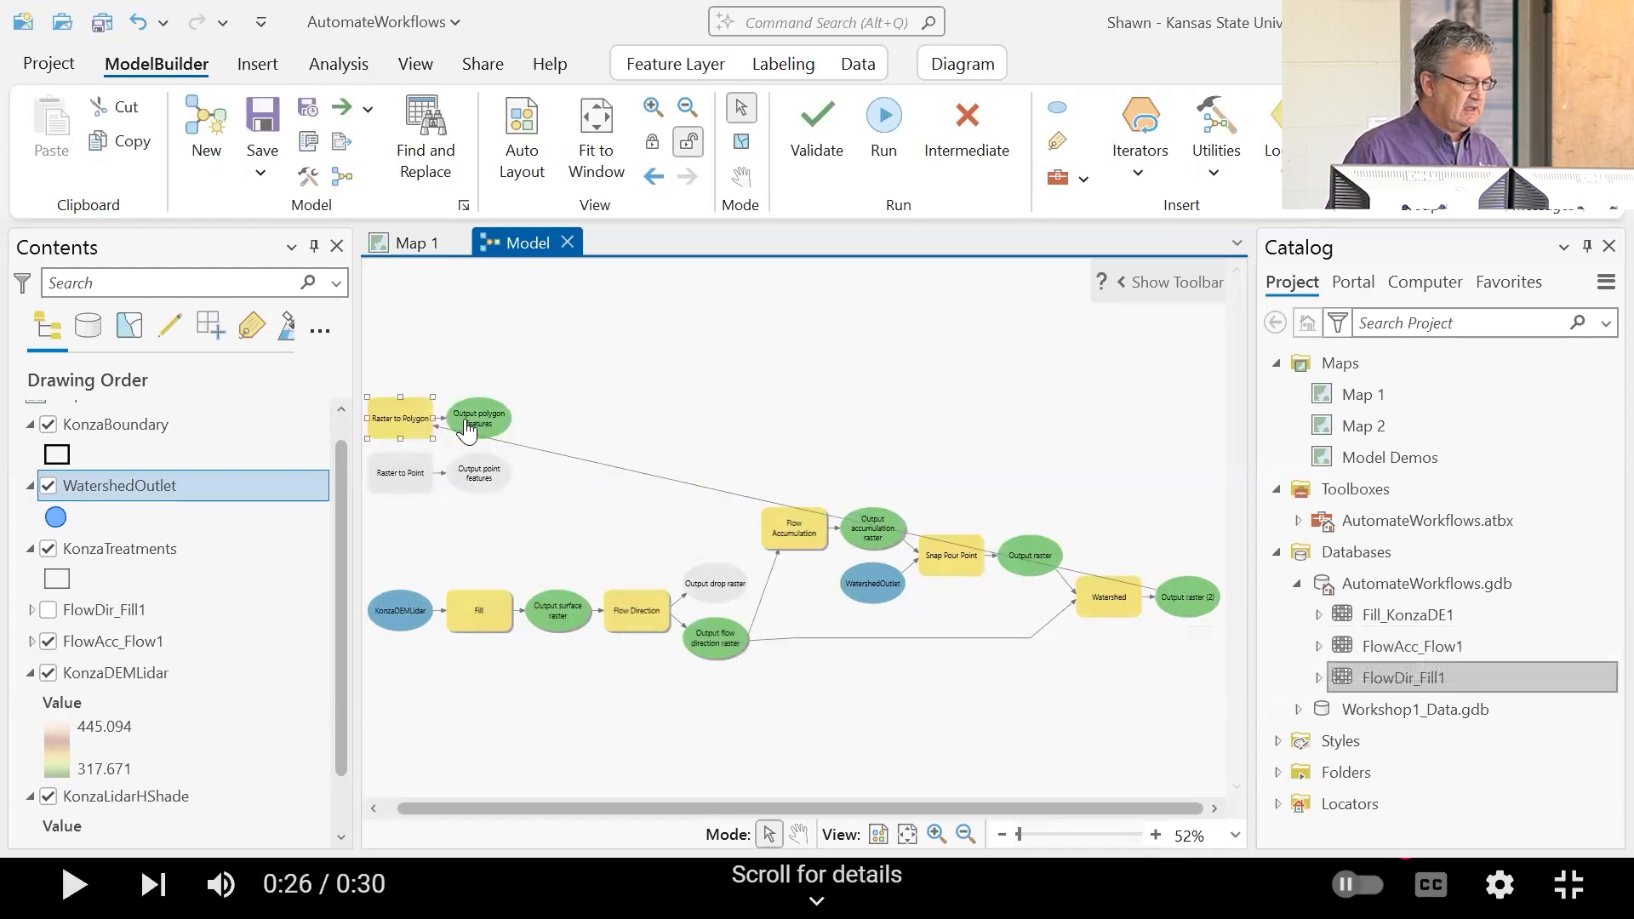
pyautogui.moveTo(468, 430)
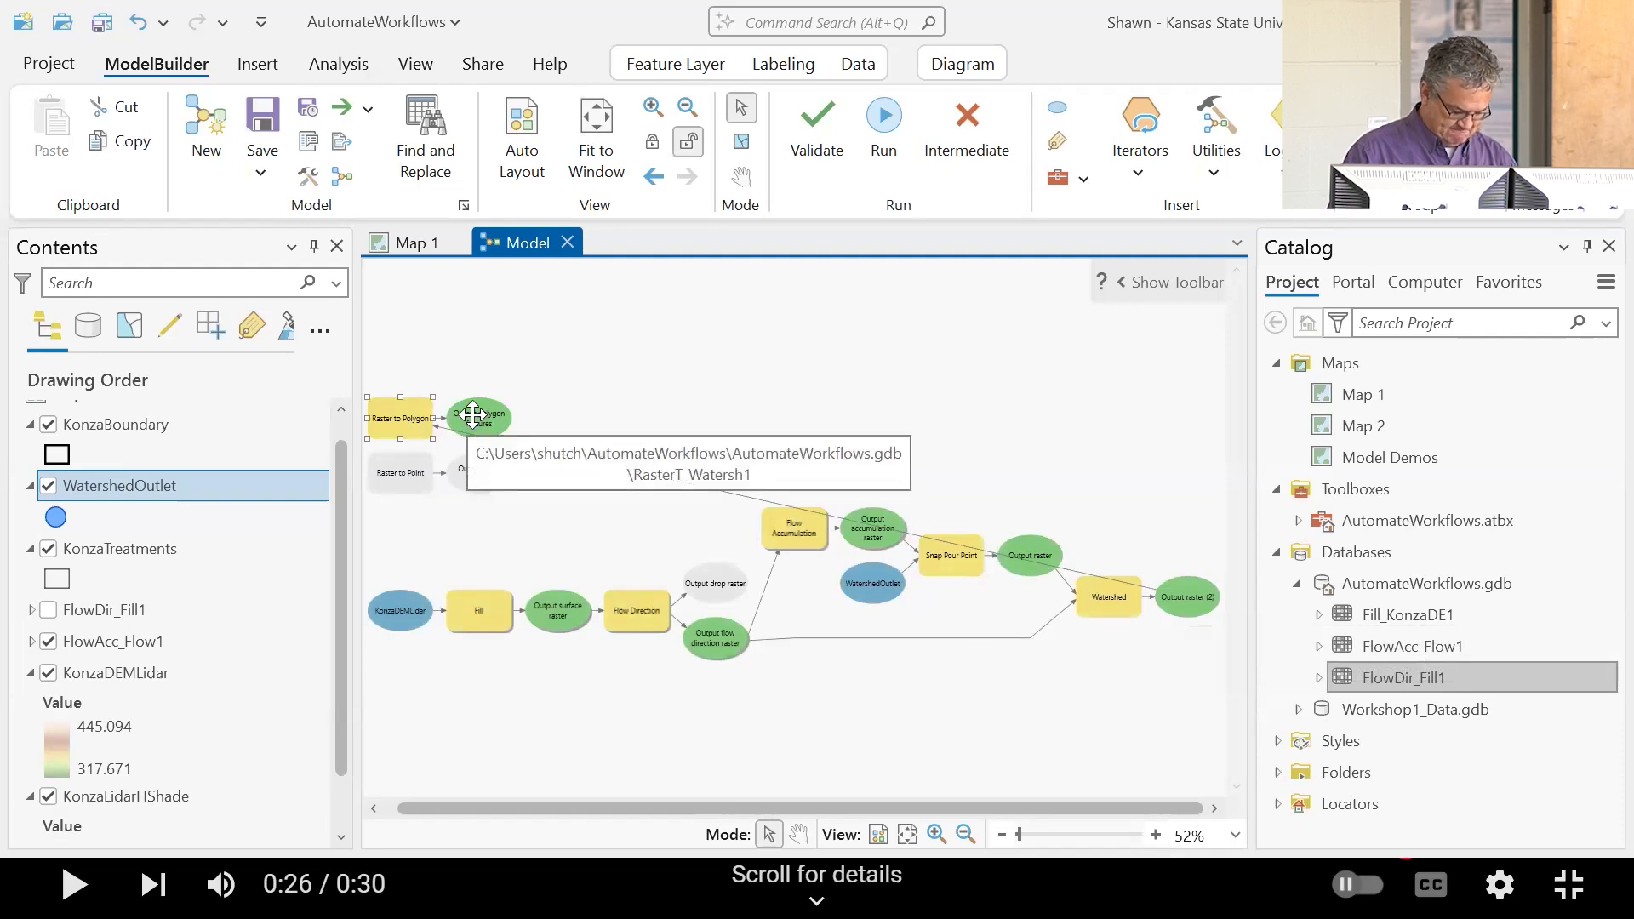
pyautogui.moveTo(474, 414); pyautogui.dragTo(1212, 456)
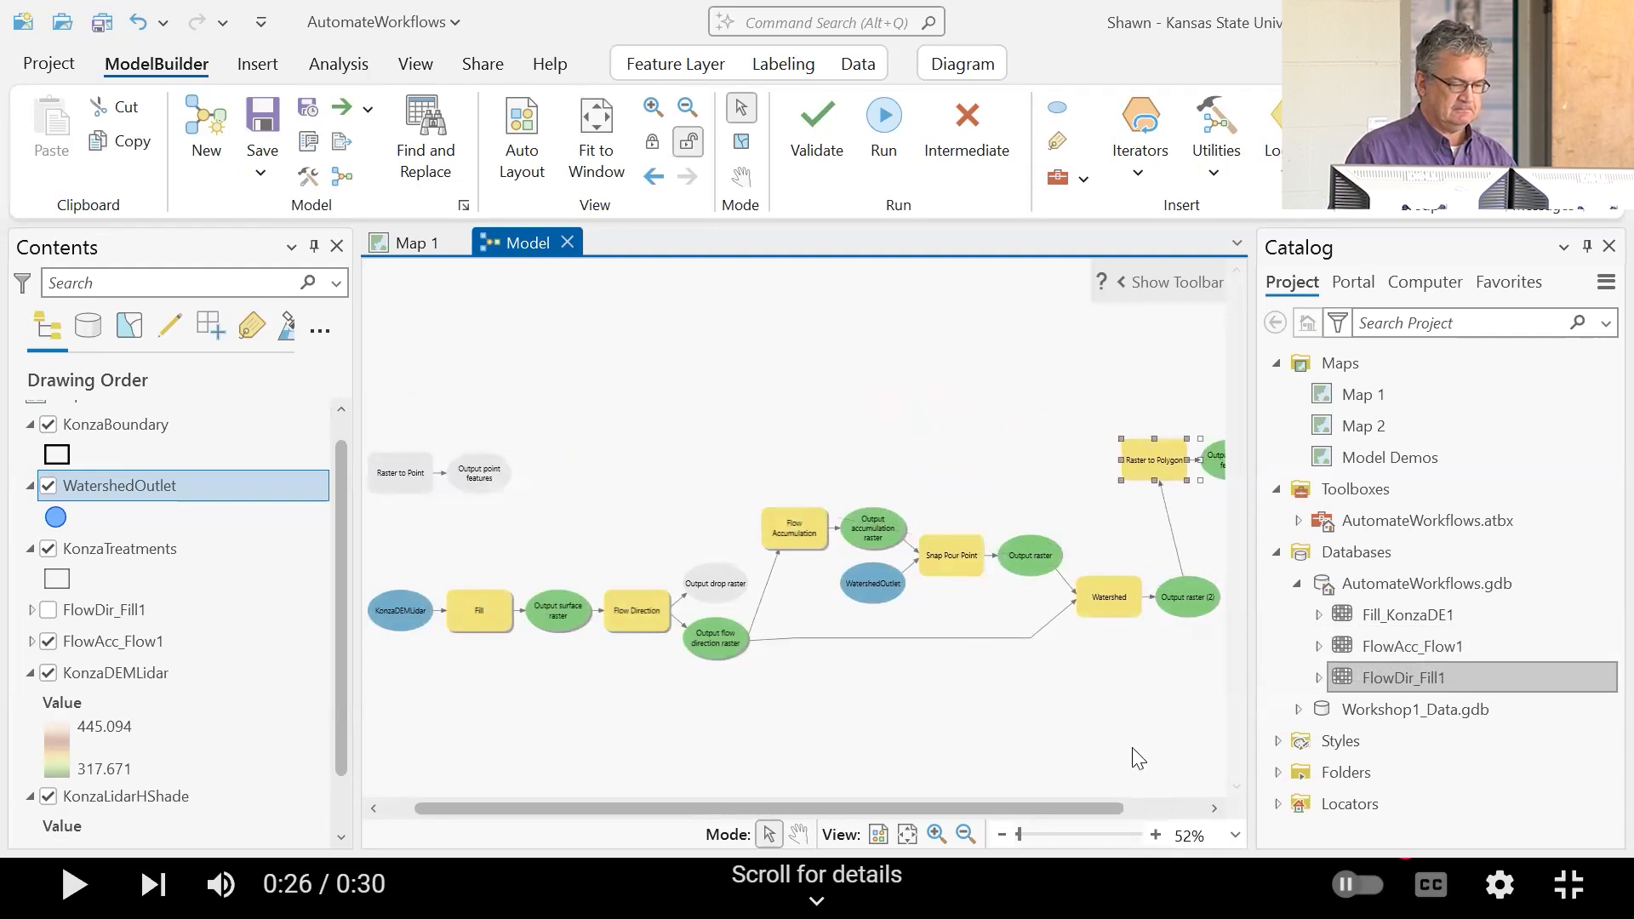
pyautogui.moveTo(1086, 810); pyautogui.dragTo(1167, 793)
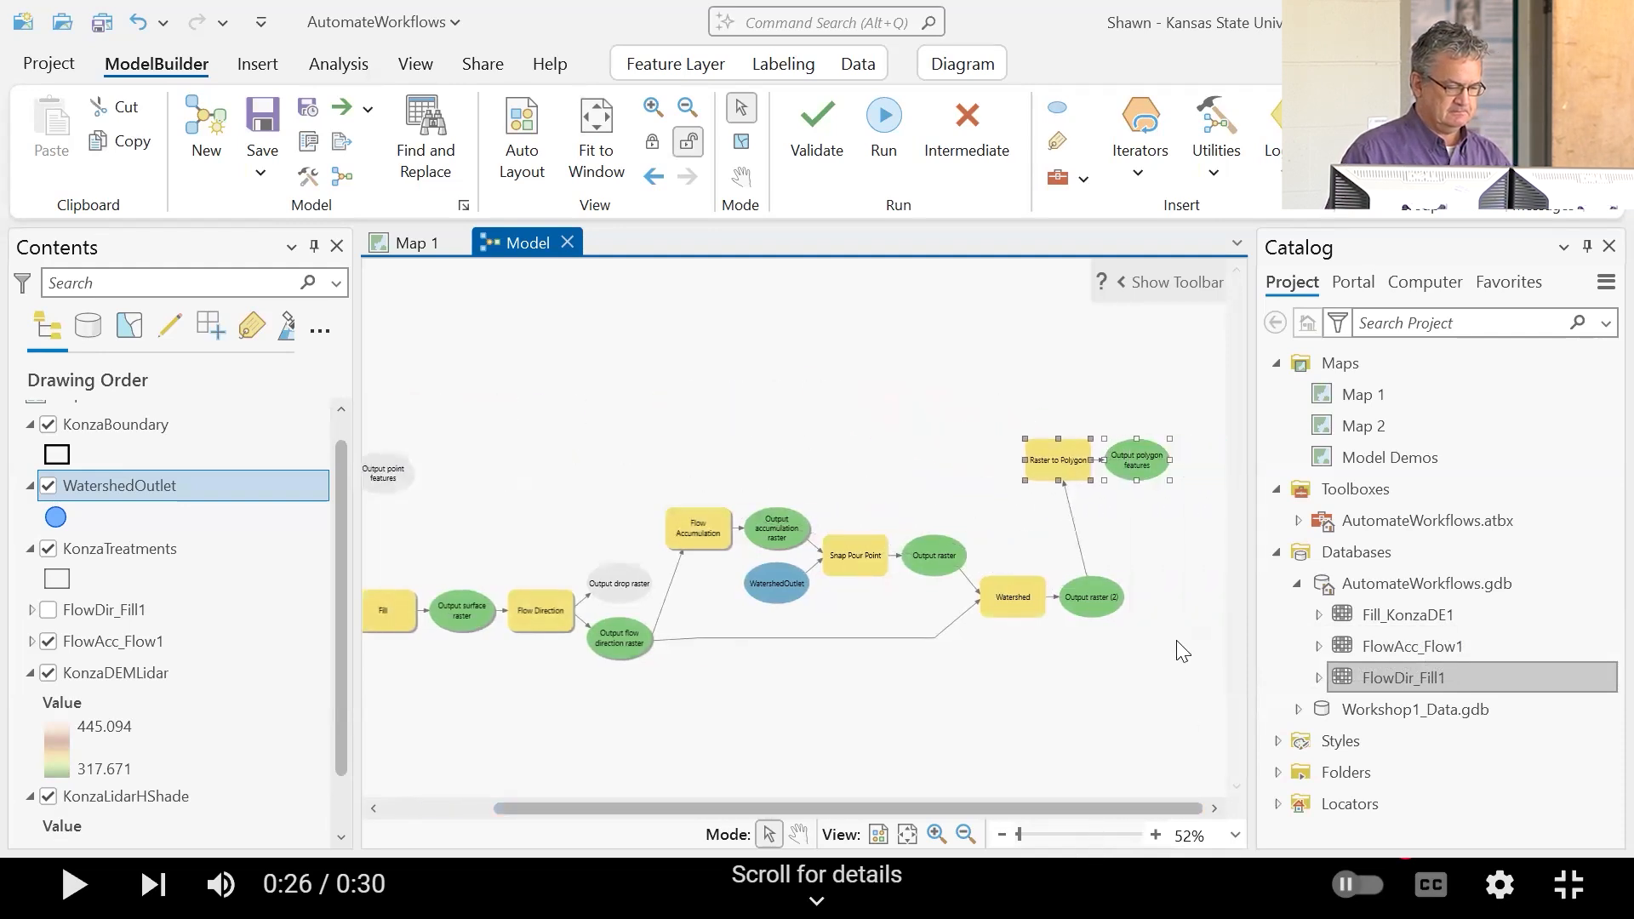
# Step: Move the Raster to Point tool and its output below the Watershed tool in the diagram
pyautogui.click(454, 563)
pyautogui.moveTo(582, 805); pyautogui.dragTo(527, 795)
pyautogui.click(379, 486)
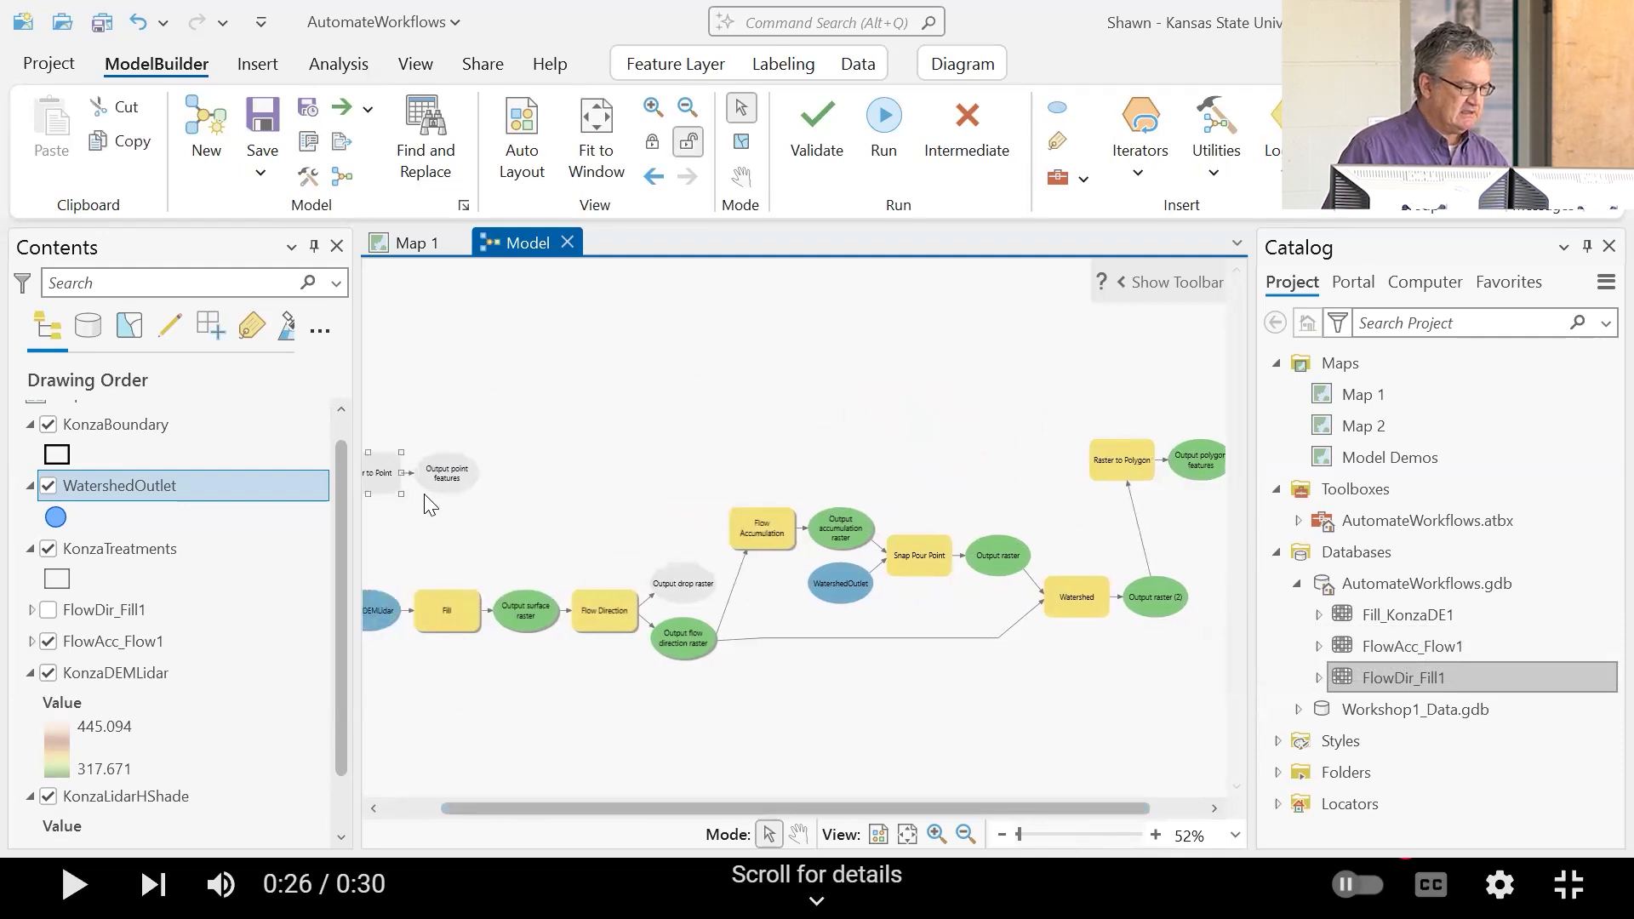
pyautogui.moveTo(381, 475); pyautogui.dragTo(1129, 691)
# Step: Connect the Snap Pour Point output raster to Raster to Point as its Input raster
pyautogui.scroll(2, 1129, 691)
pyautogui.moveTo(994, 805); pyautogui.dragTo(1056, 797)
pyautogui.click(672, 680)
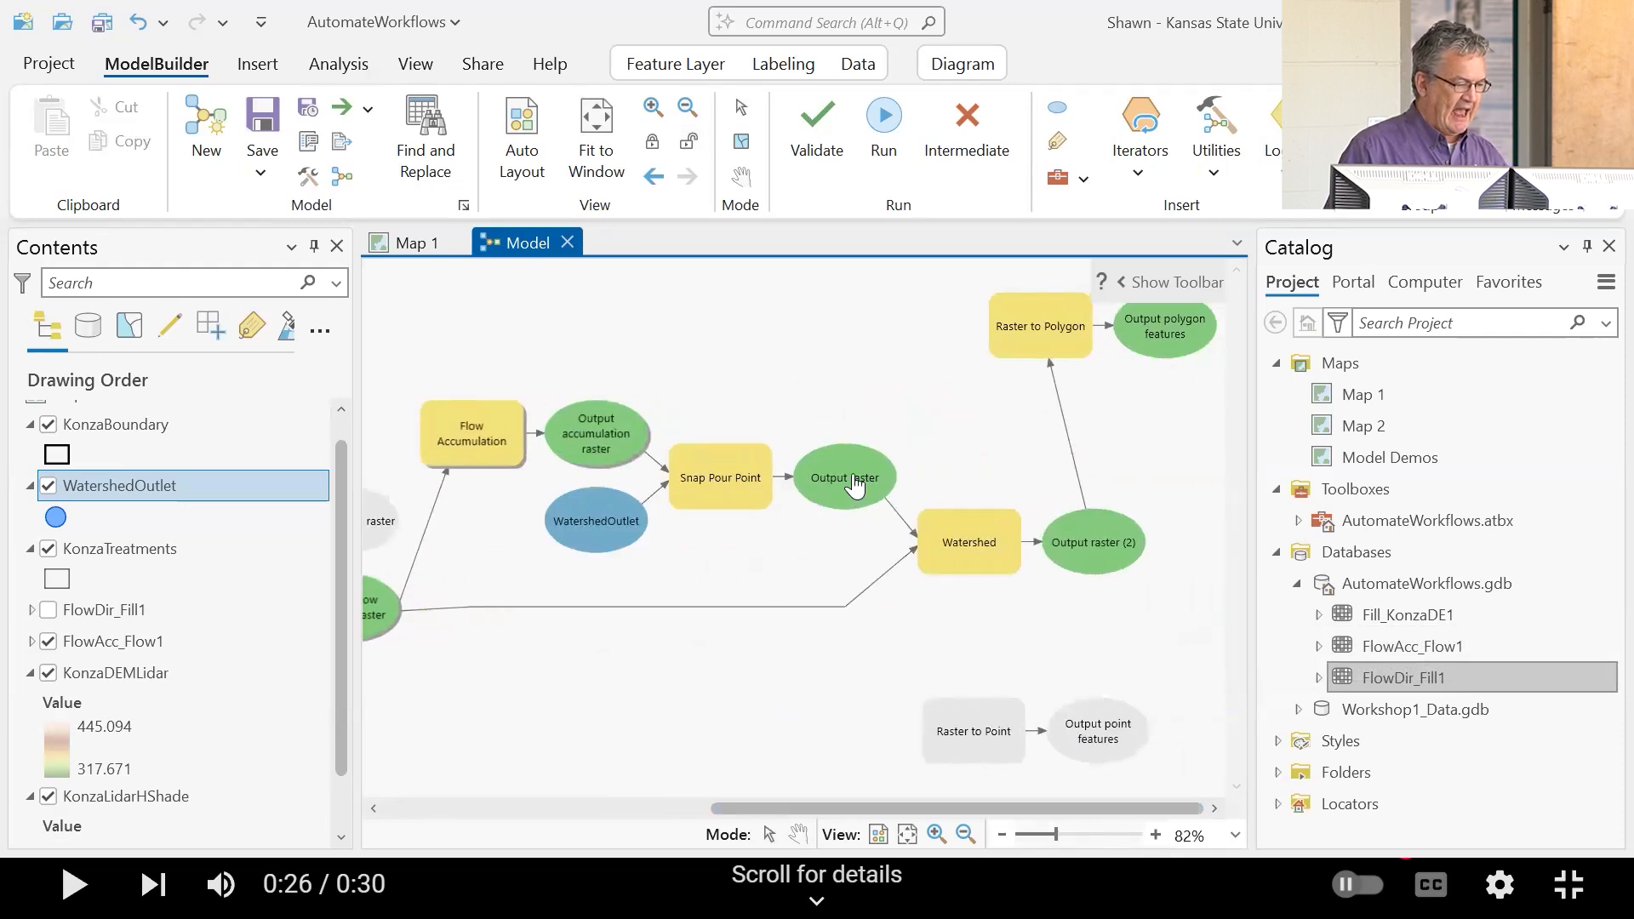
pyautogui.moveTo(856, 487); pyautogui.dragTo(965, 740)
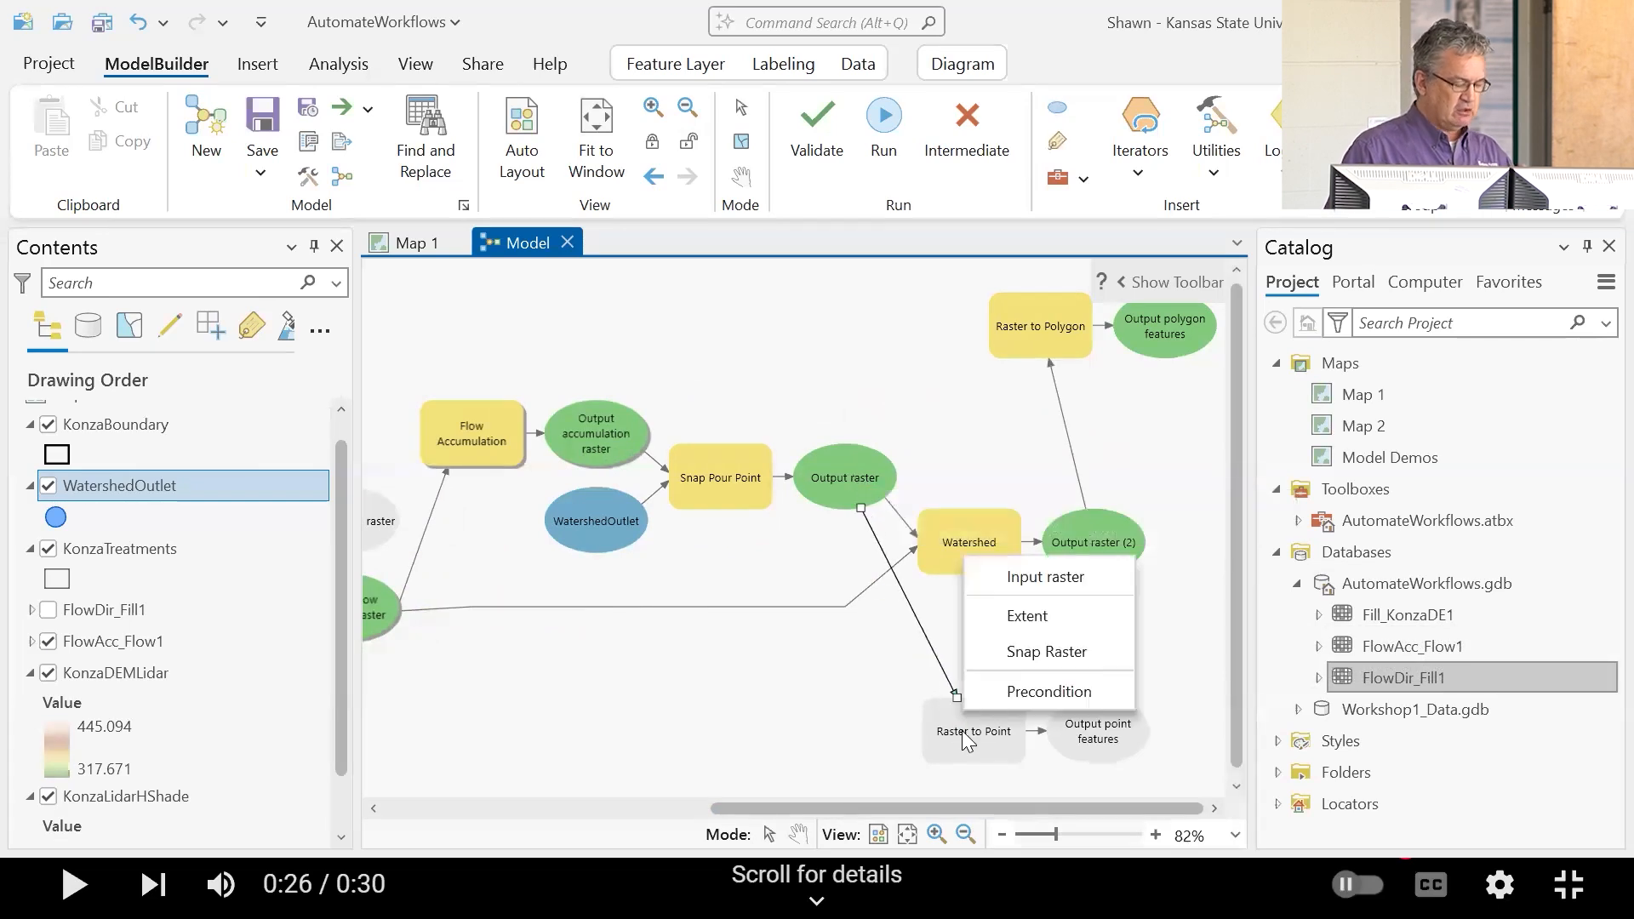
pyautogui.click(1013, 573)
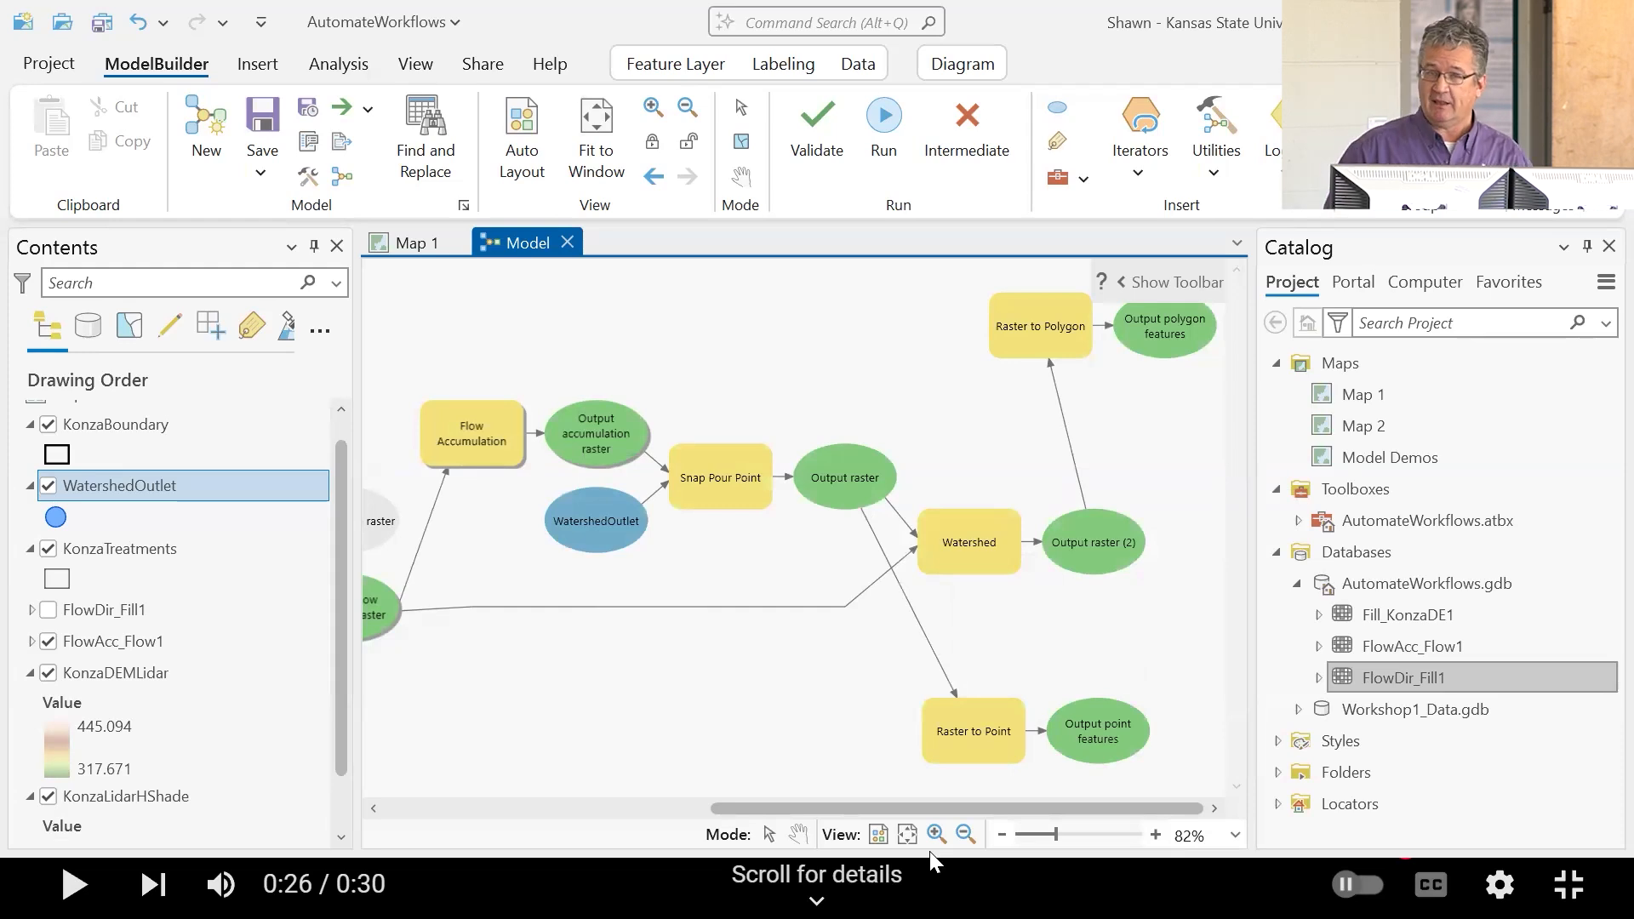
# Step: Rearrange the model diagram with Auto Layout, fit it to the window and save the model
pyautogui.click(522, 128)
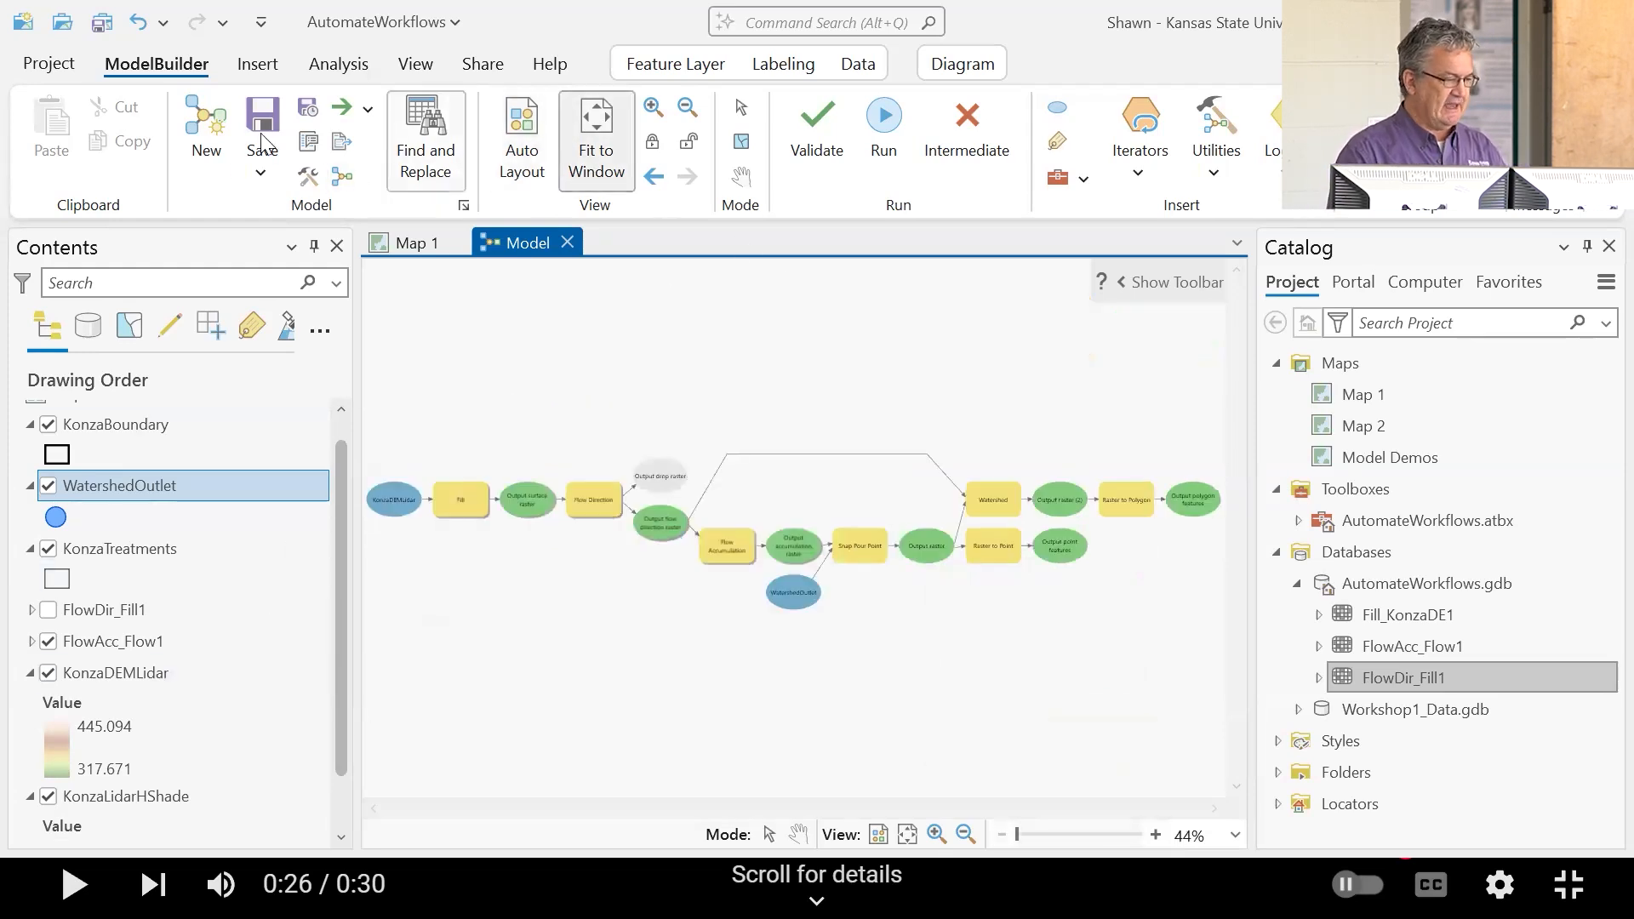
pyautogui.scroll(5, 1033, 517)
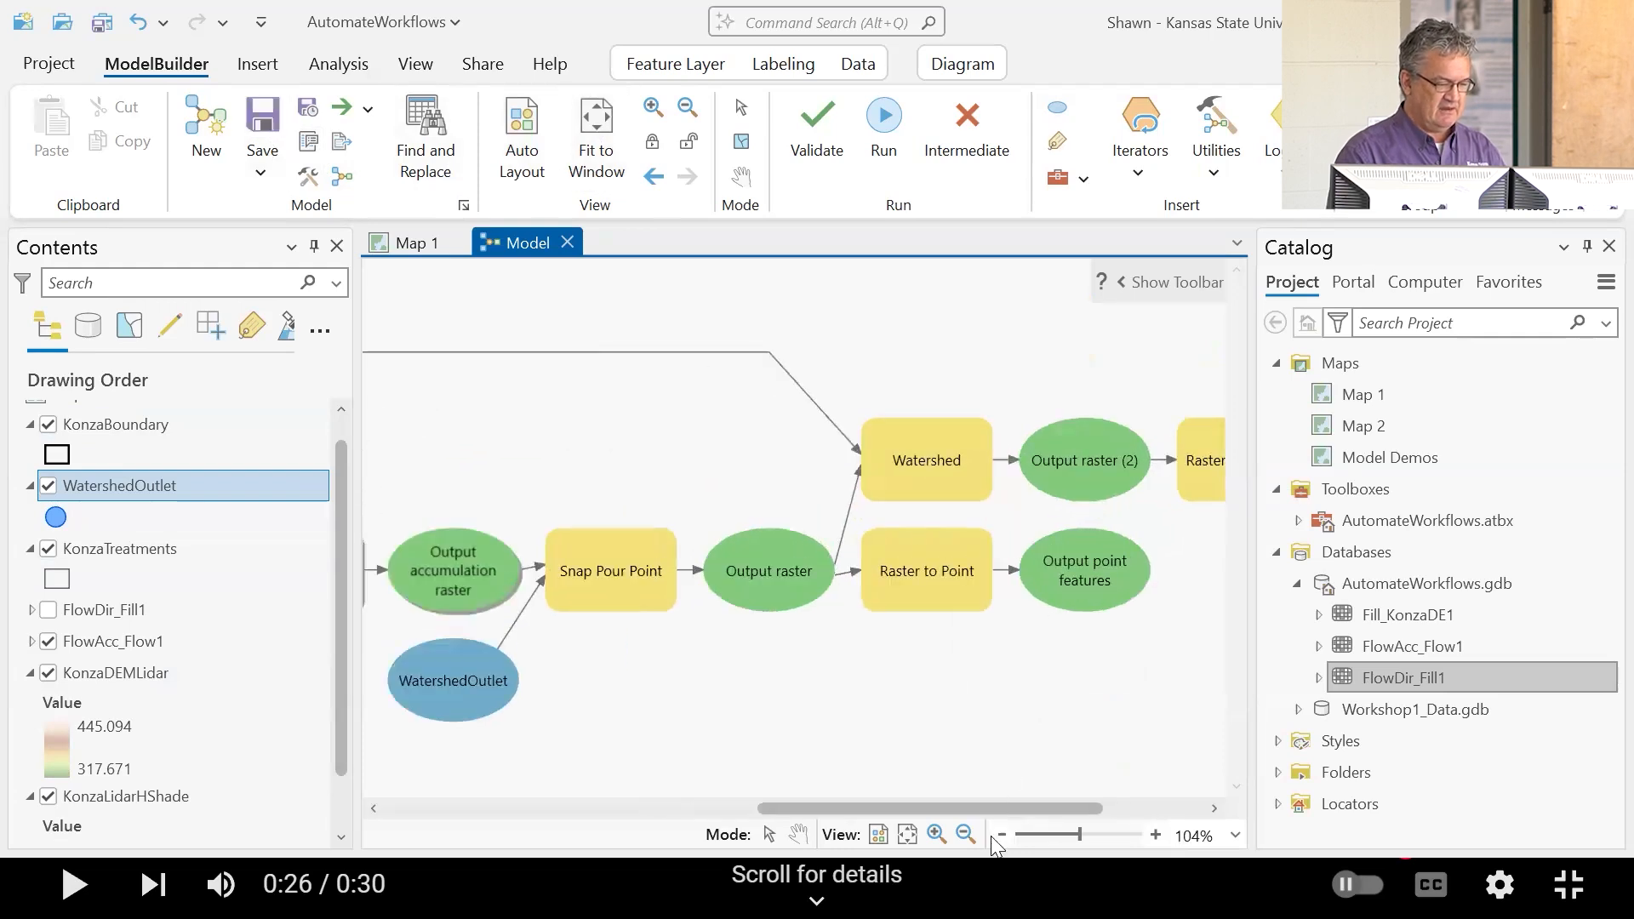
pyautogui.moveTo(1043, 808); pyautogui.dragTo(684, 807)
pyautogui.scroll(-2, 1017, 649)
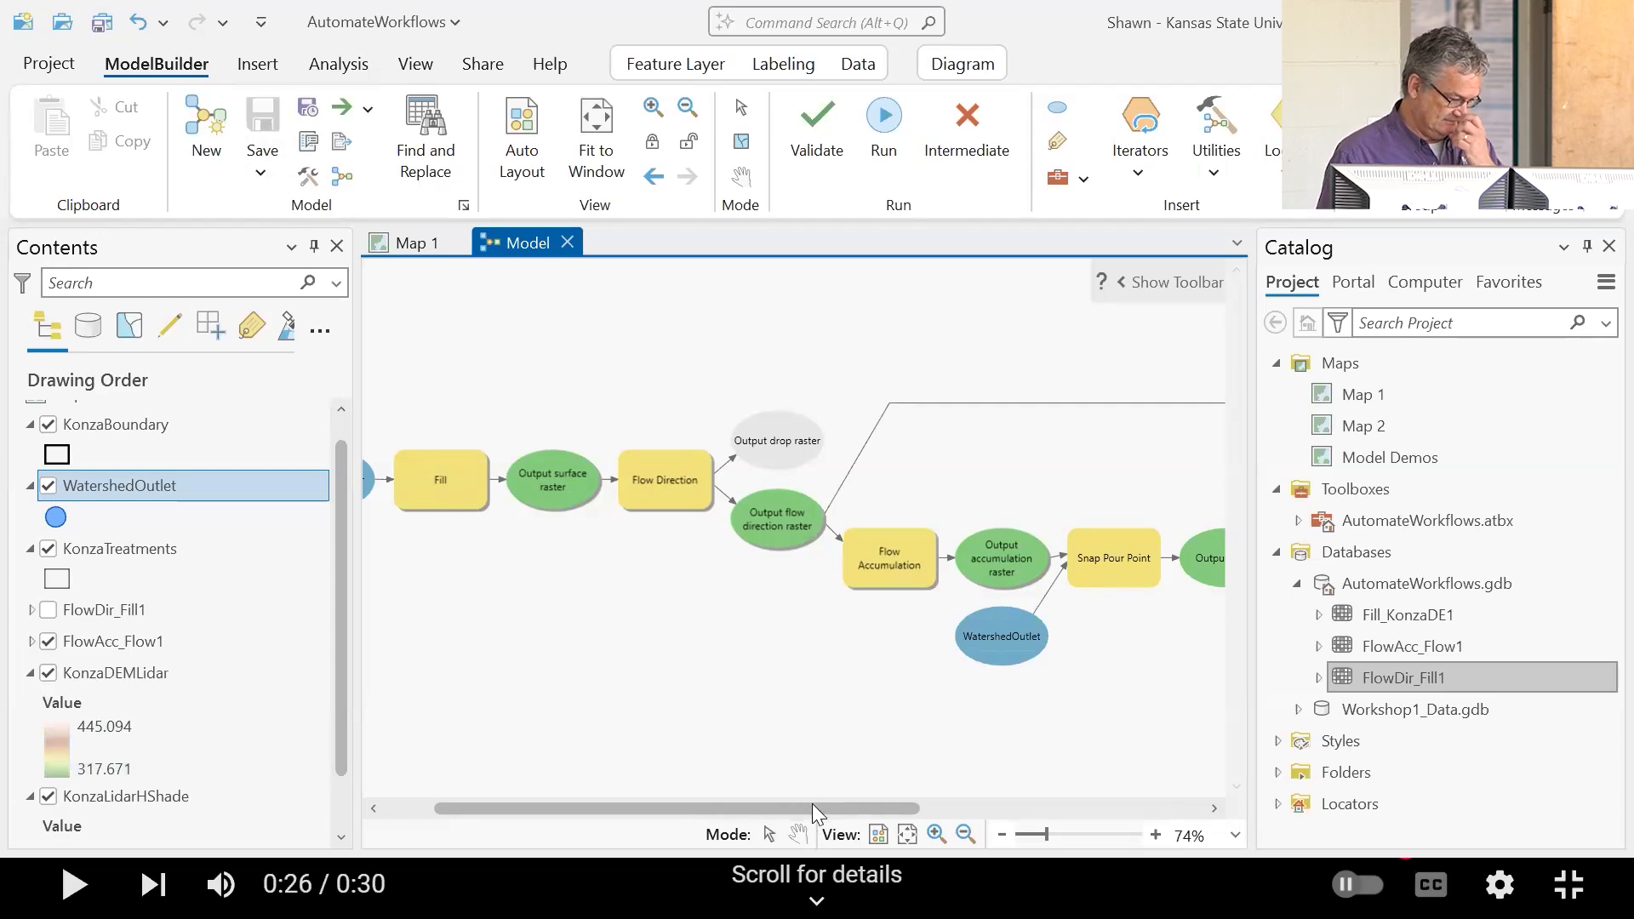
# Step: Name the Raster to Polygon output feature class Watershed in AutomateWorkflows.gdb
pyautogui.moveTo(812, 805); pyautogui.dragTo(1358, 823)
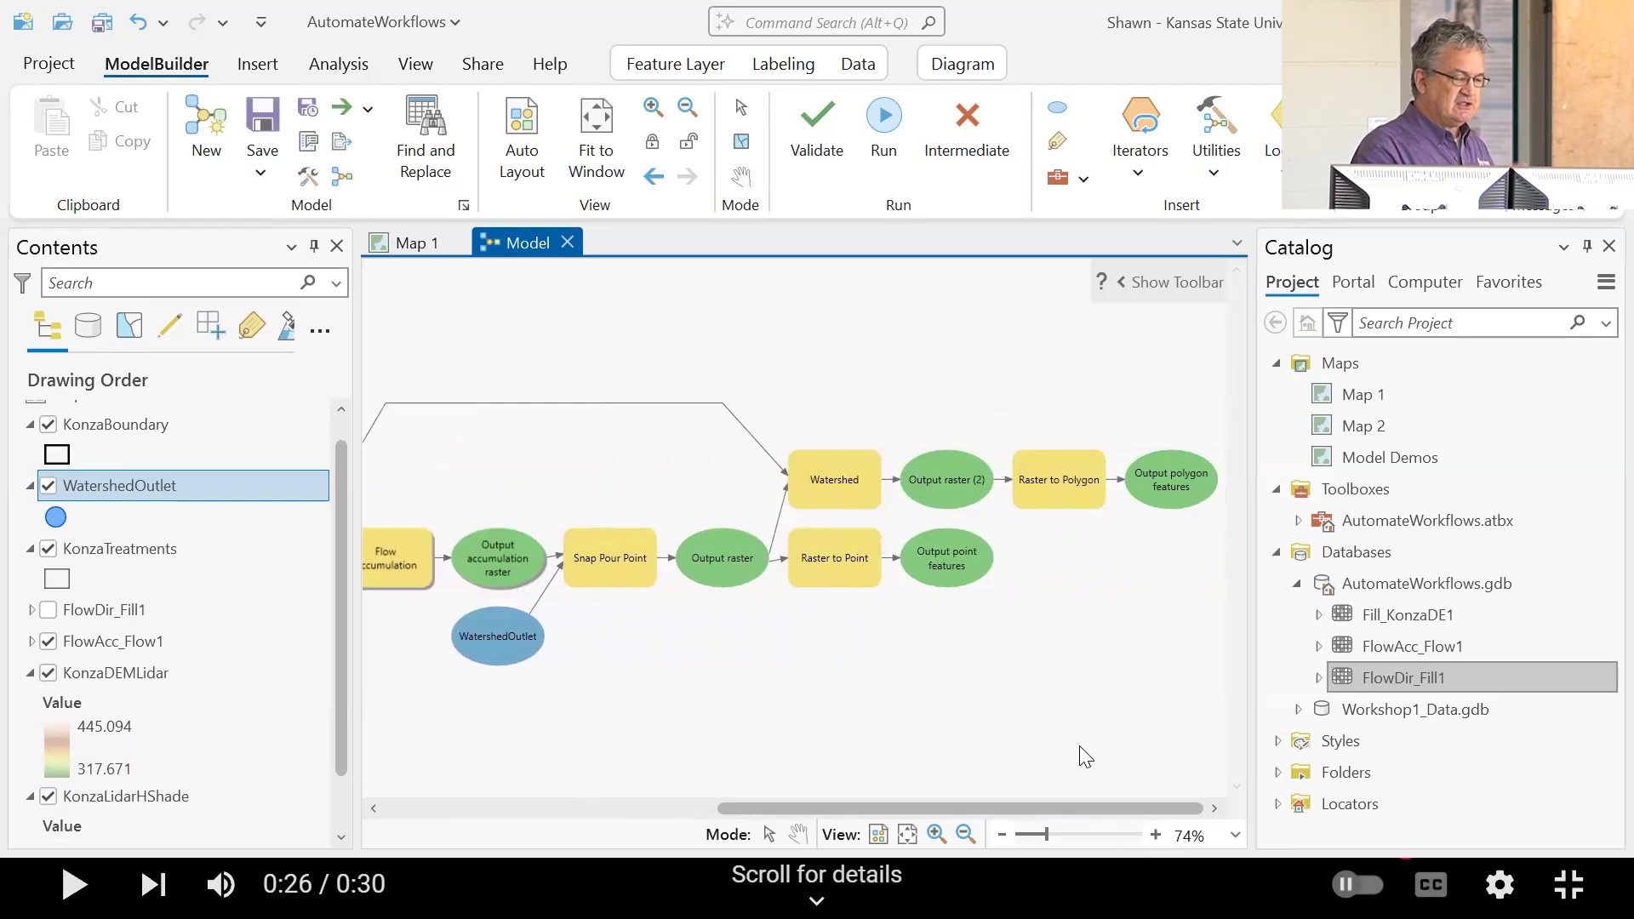
pyautogui.doubleClick(1163, 485)
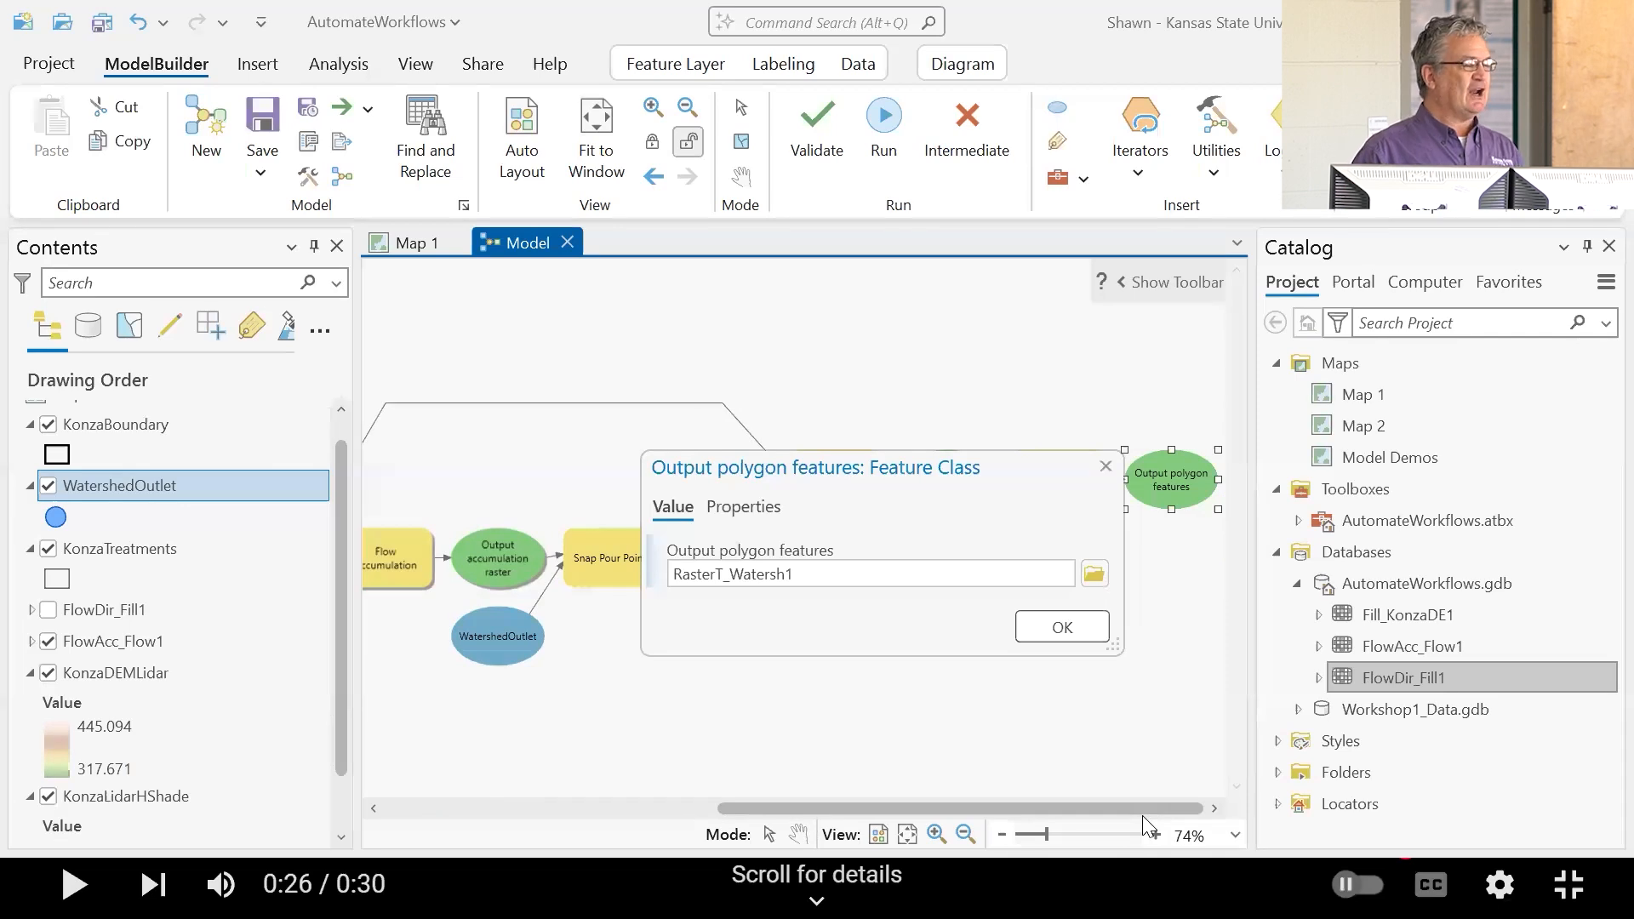
pyautogui.click(1034, 577)
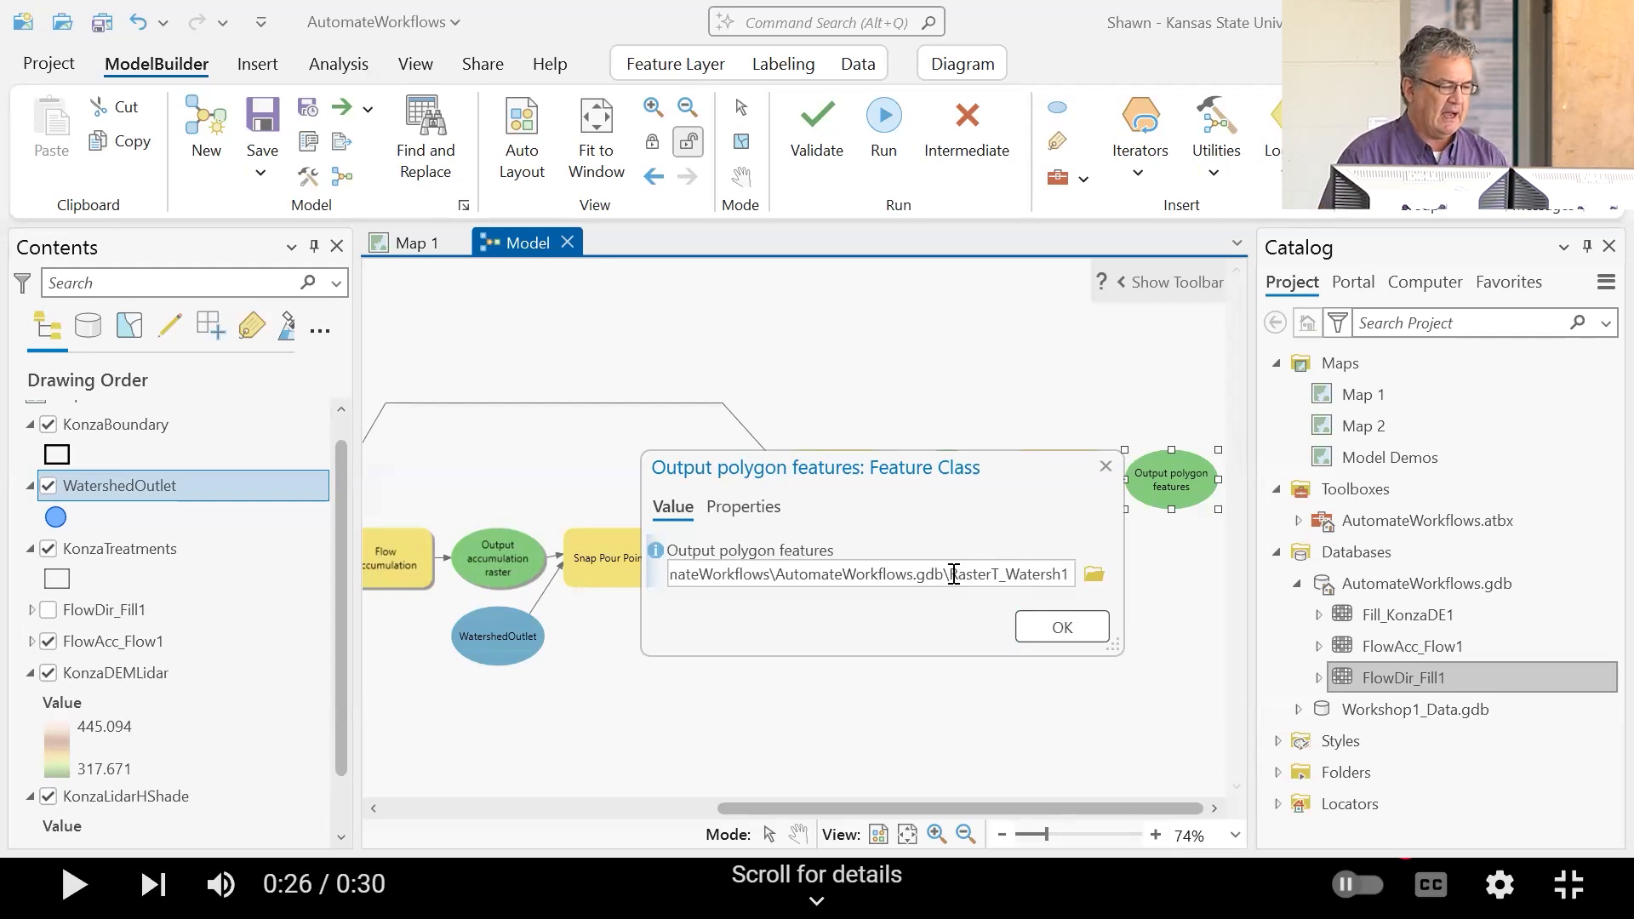
pyautogui.moveTo(953, 575); pyautogui.dragTo(1108, 577)
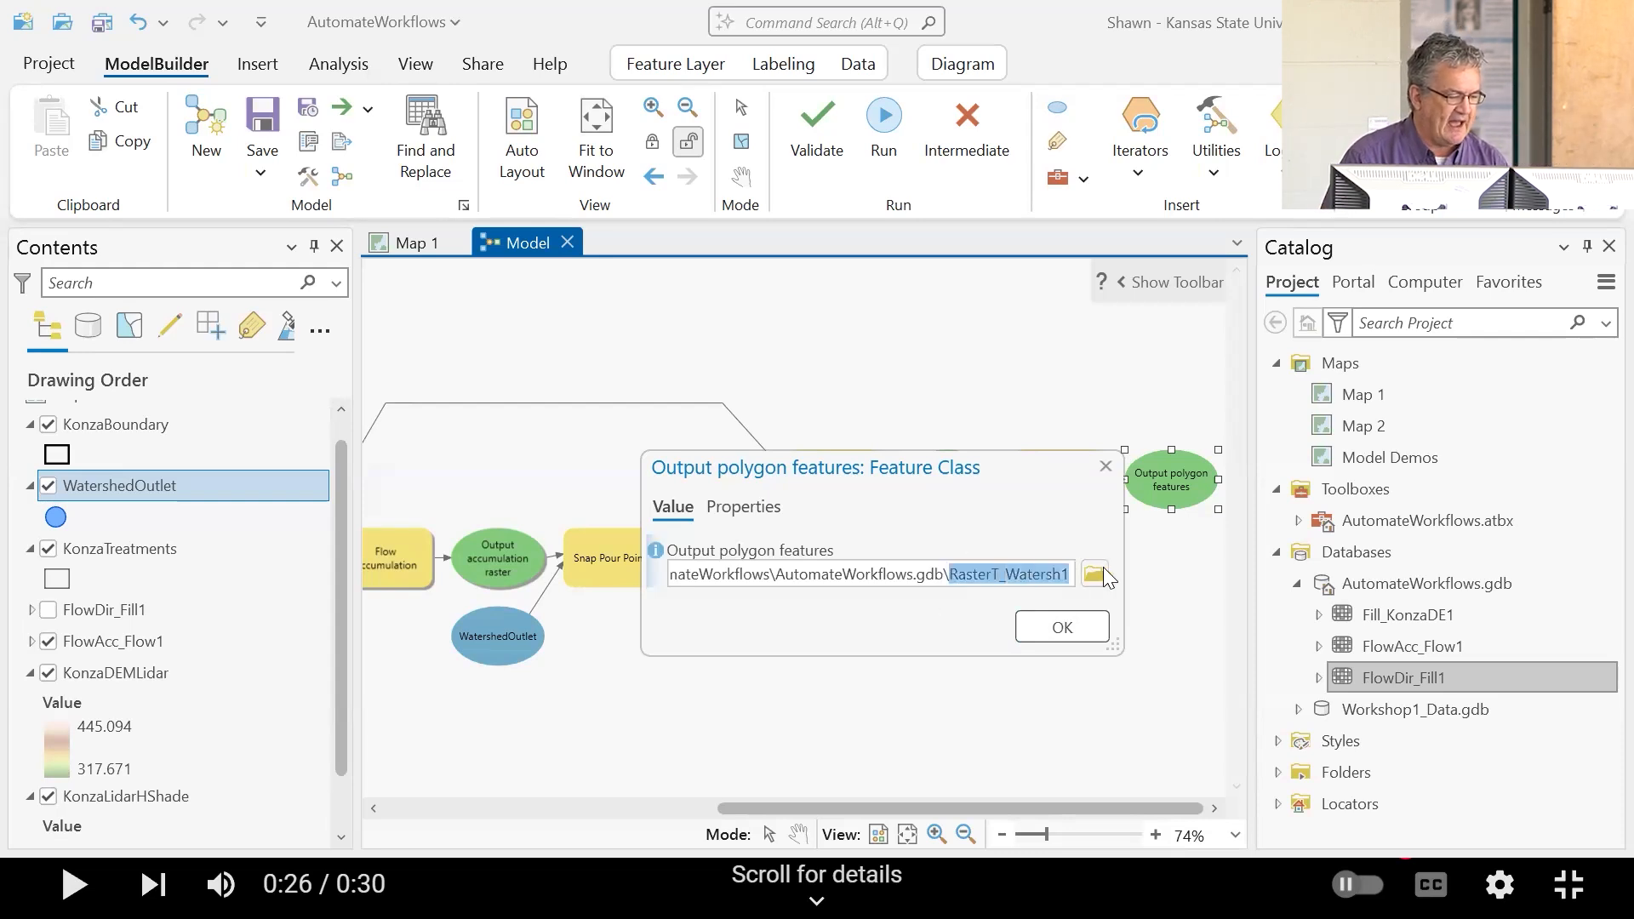
pyautogui.write('tershed')
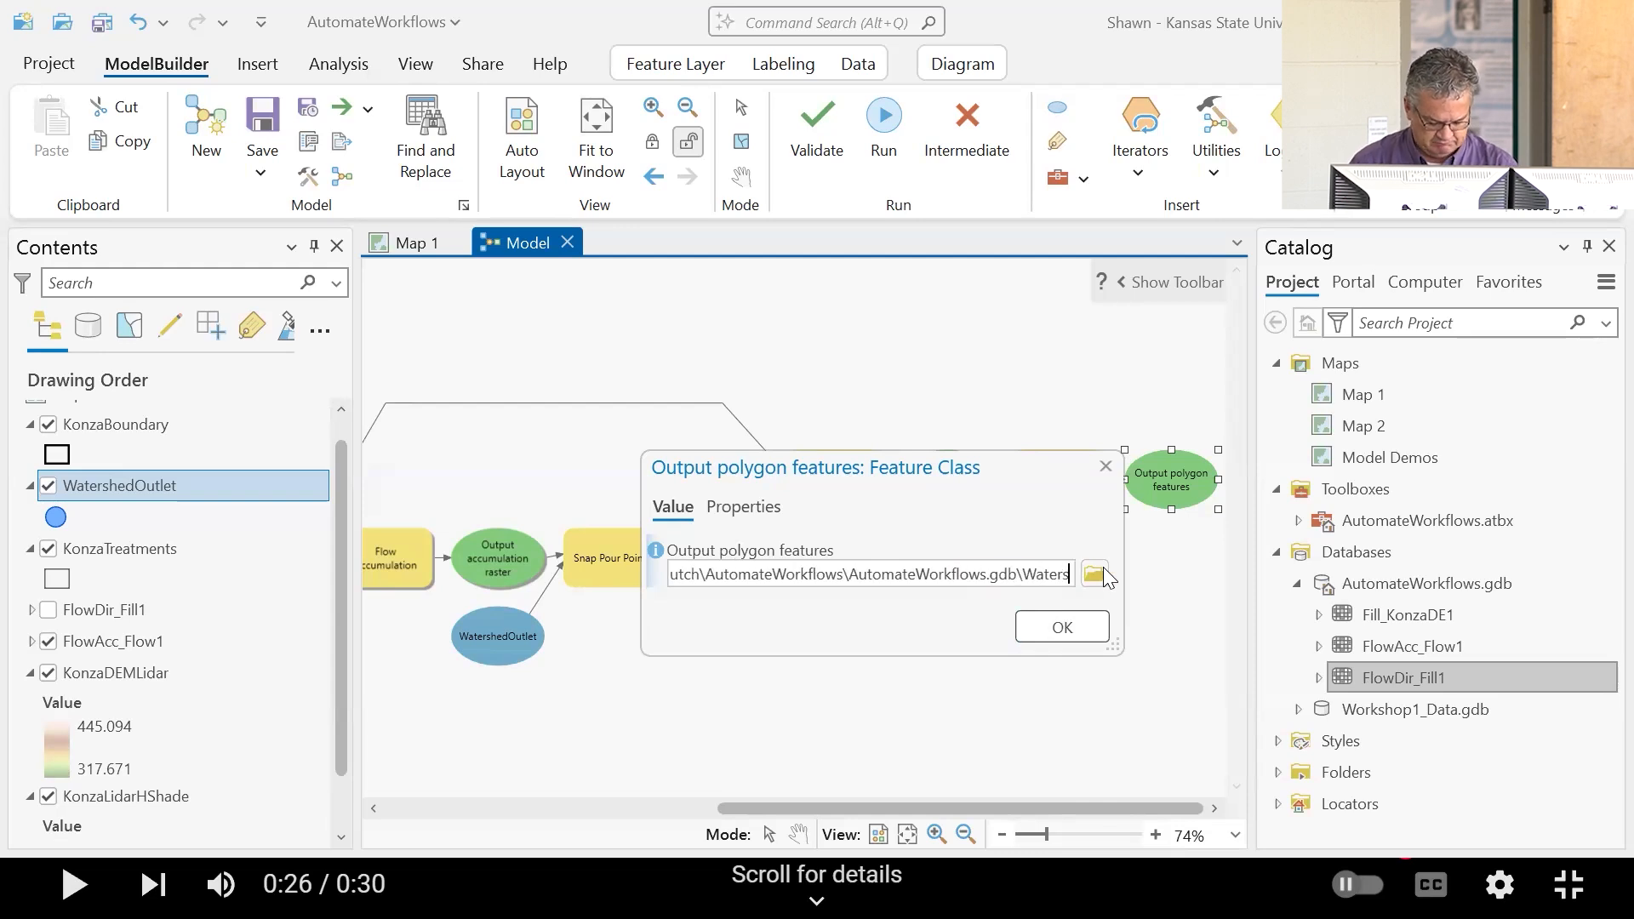
pyautogui.click(1077, 624)
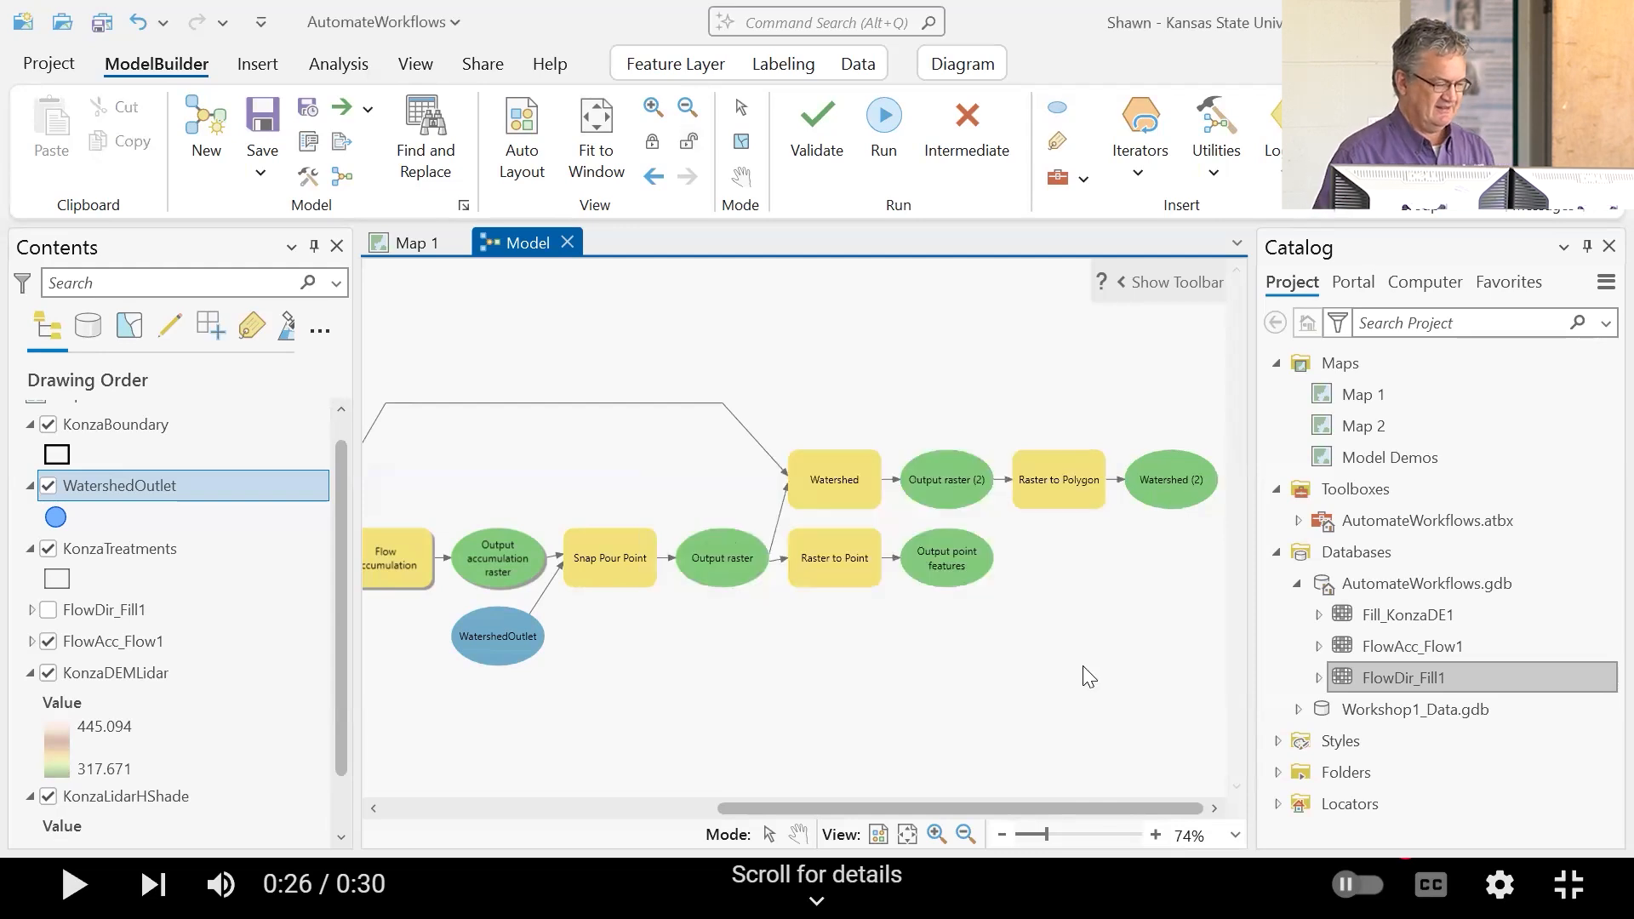
# Step: Name the Raster to Point output feature class Outlet in AutomateWorkflows.gdb and save the model
pyautogui.doubleClick(923, 562)
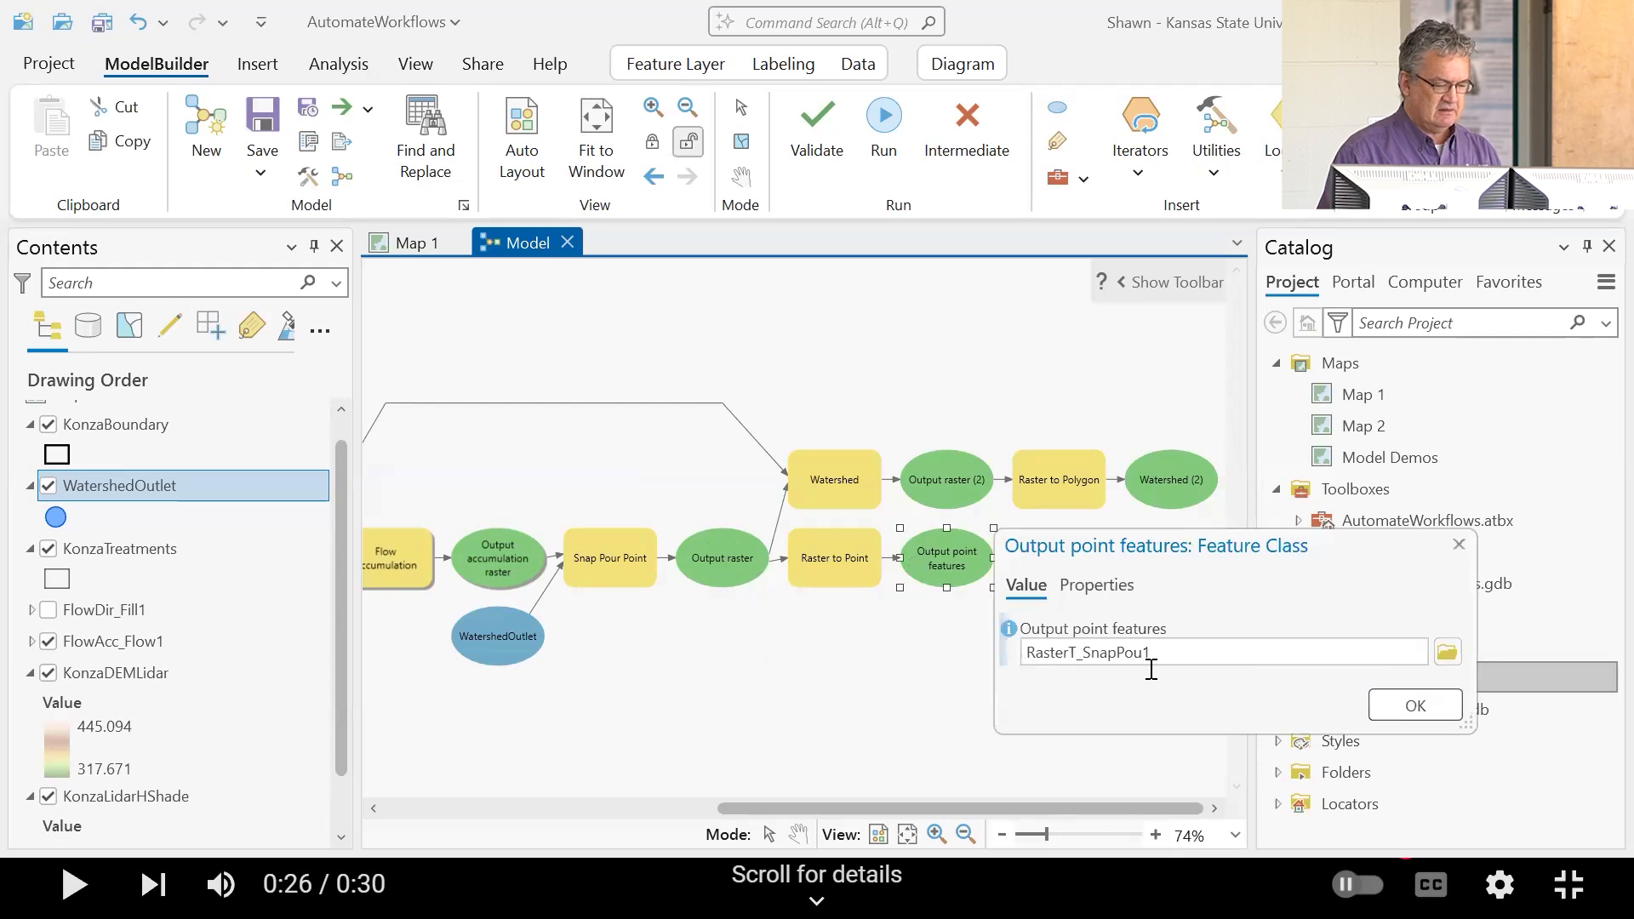
pyautogui.click(1150, 662)
pyautogui.moveTo(1297, 653); pyautogui.dragTo(1500, 666)
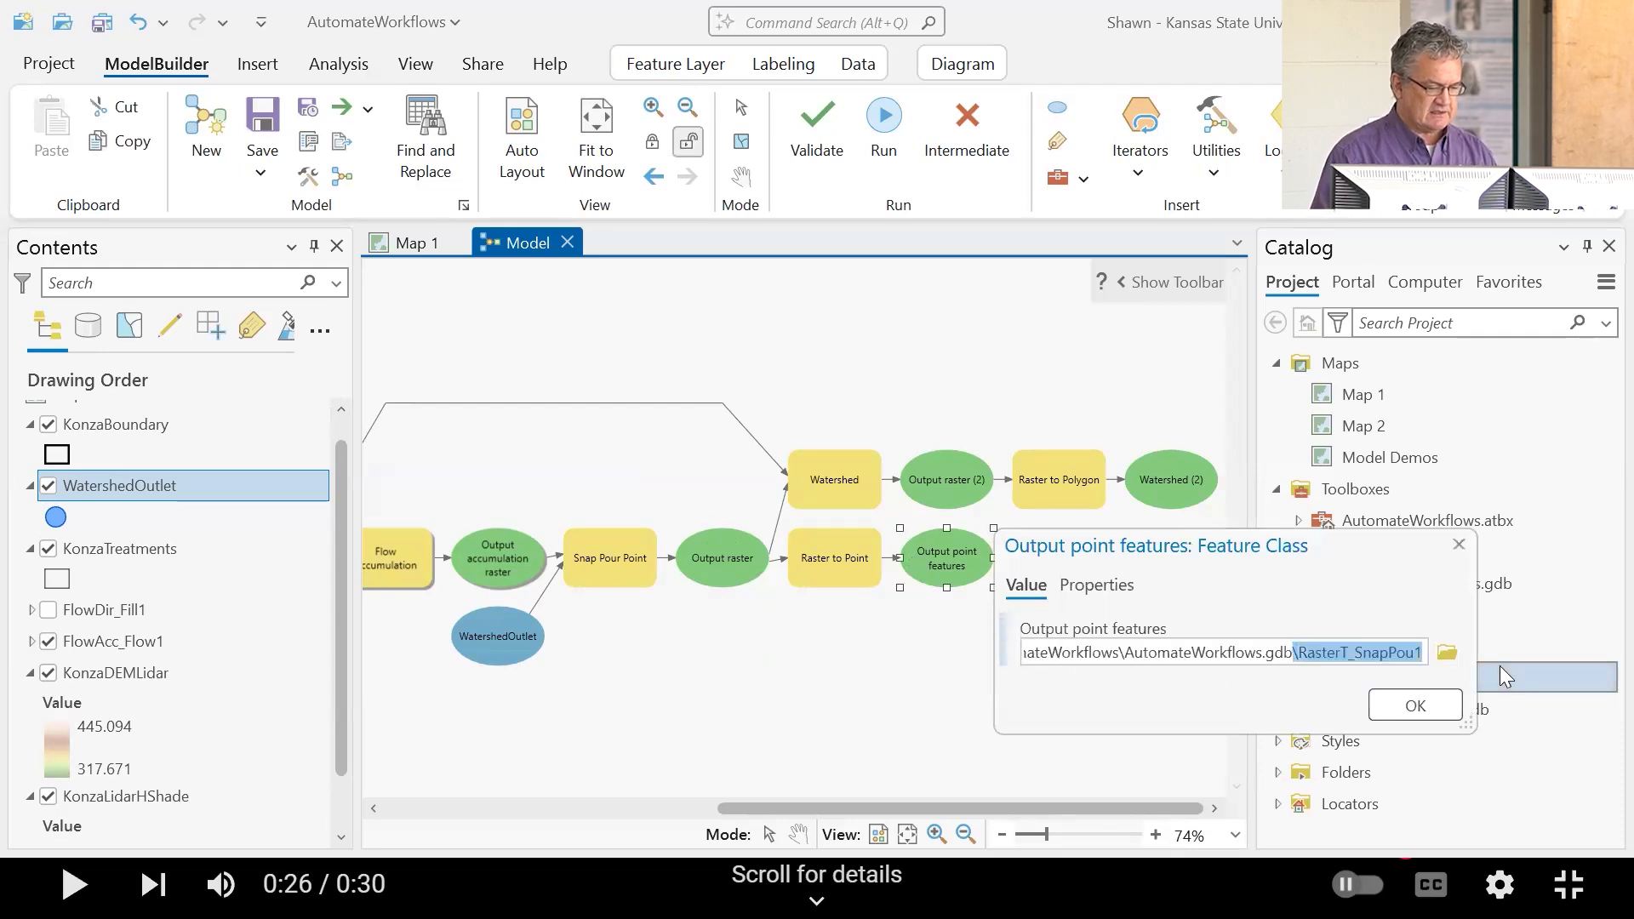
pyautogui.press('BackSpace')
pyautogui.write('Outlet')
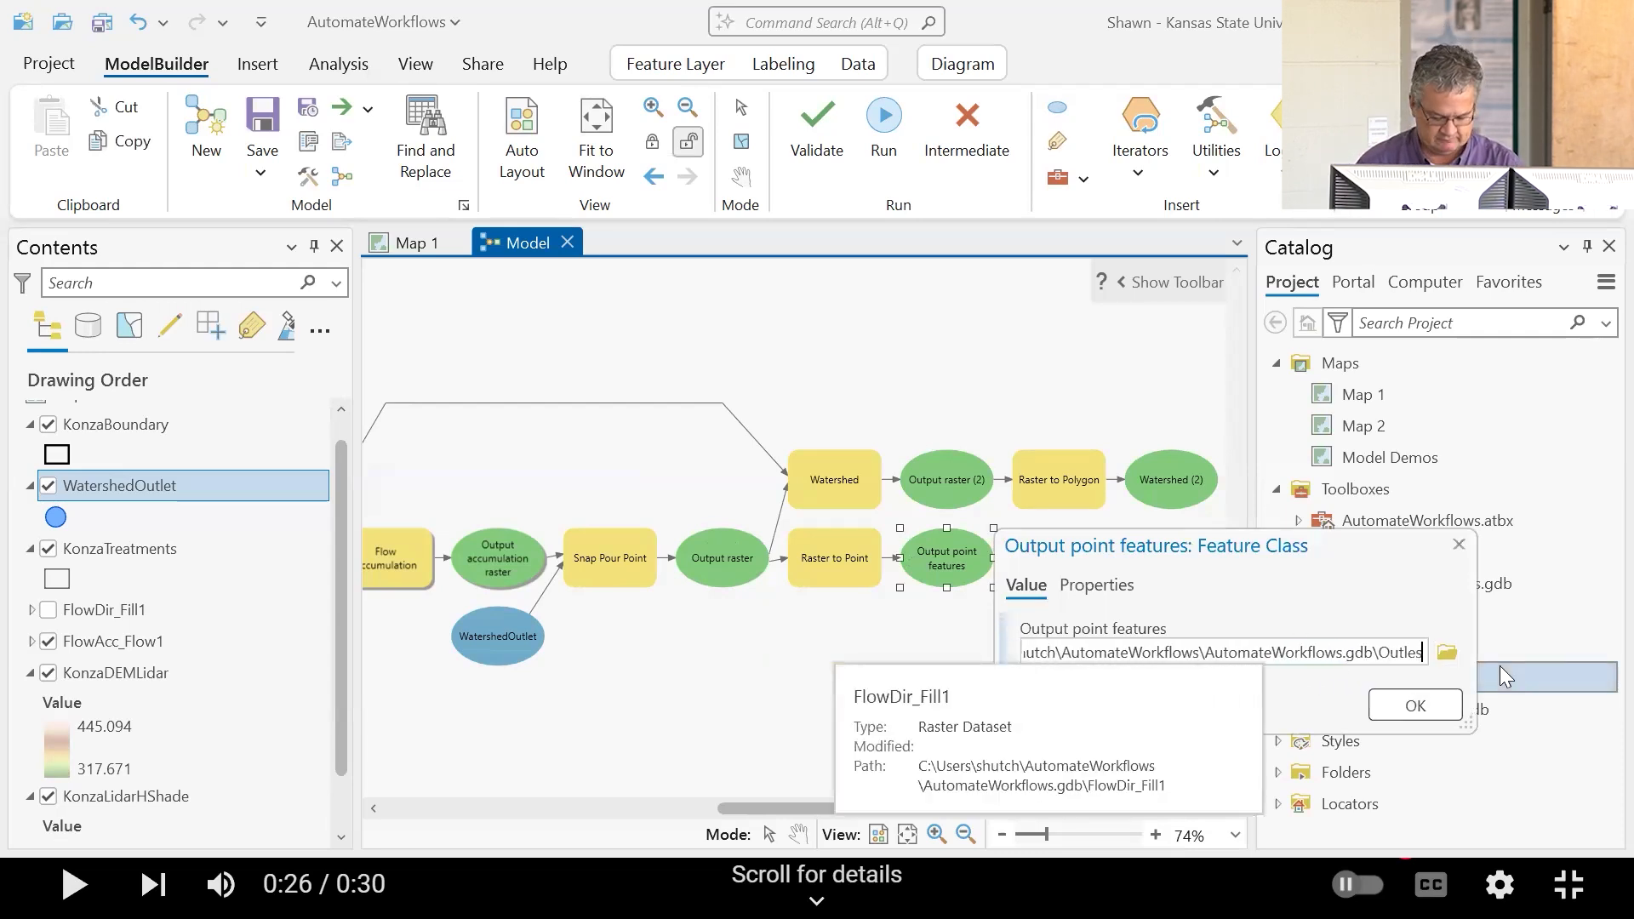
pyautogui.click(1438, 703)
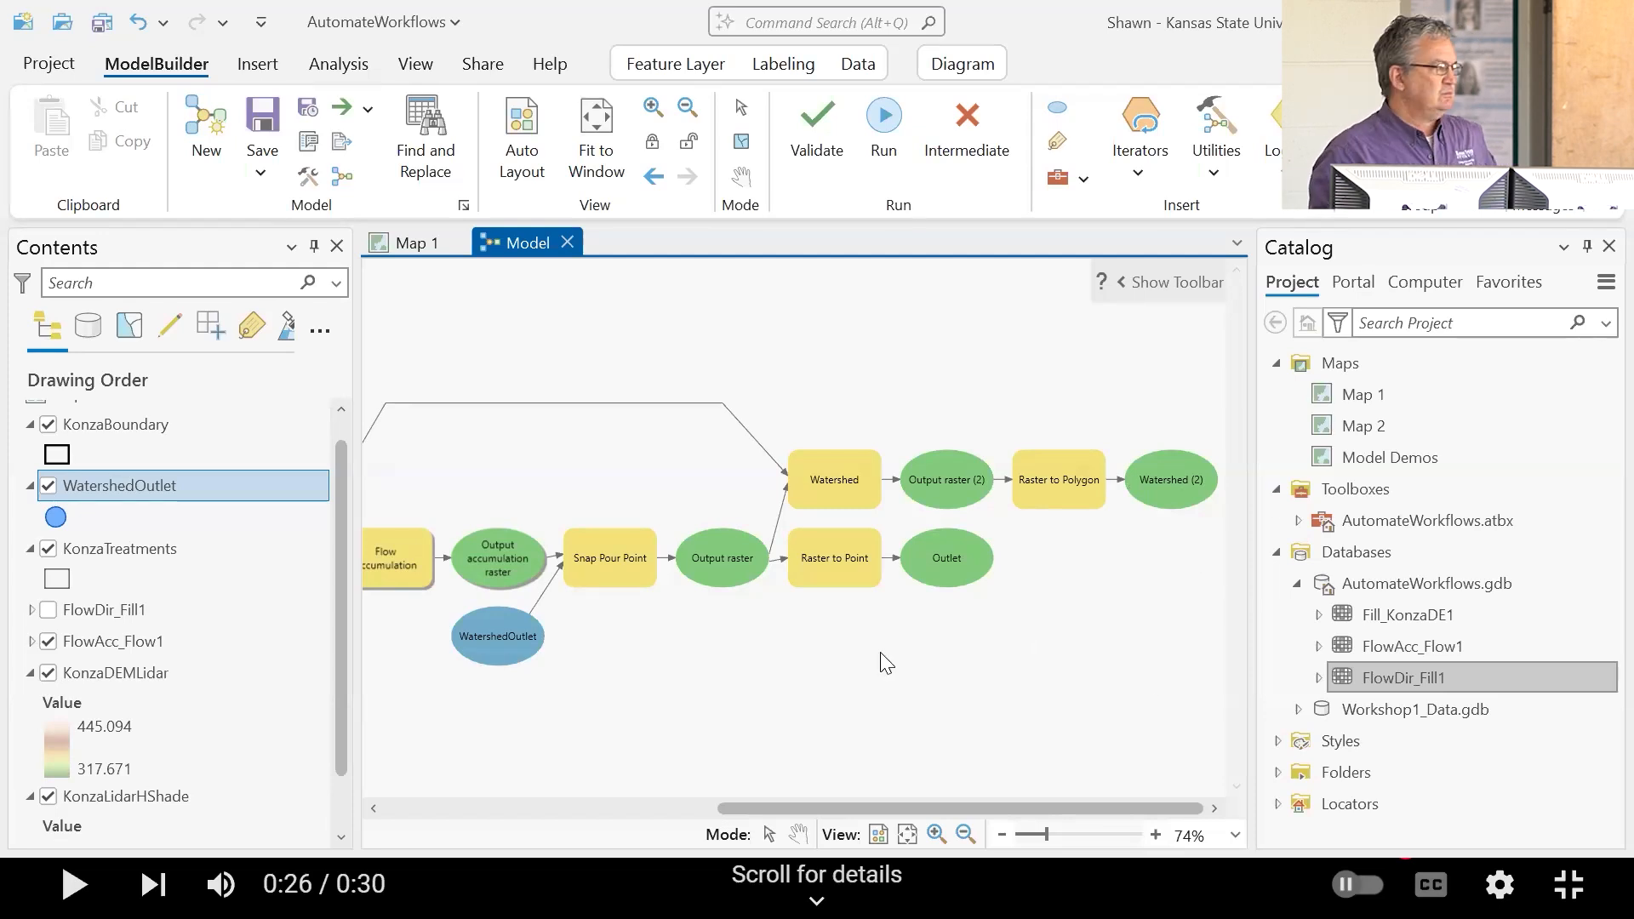
pyautogui.scroll(-3, 1023, 585)
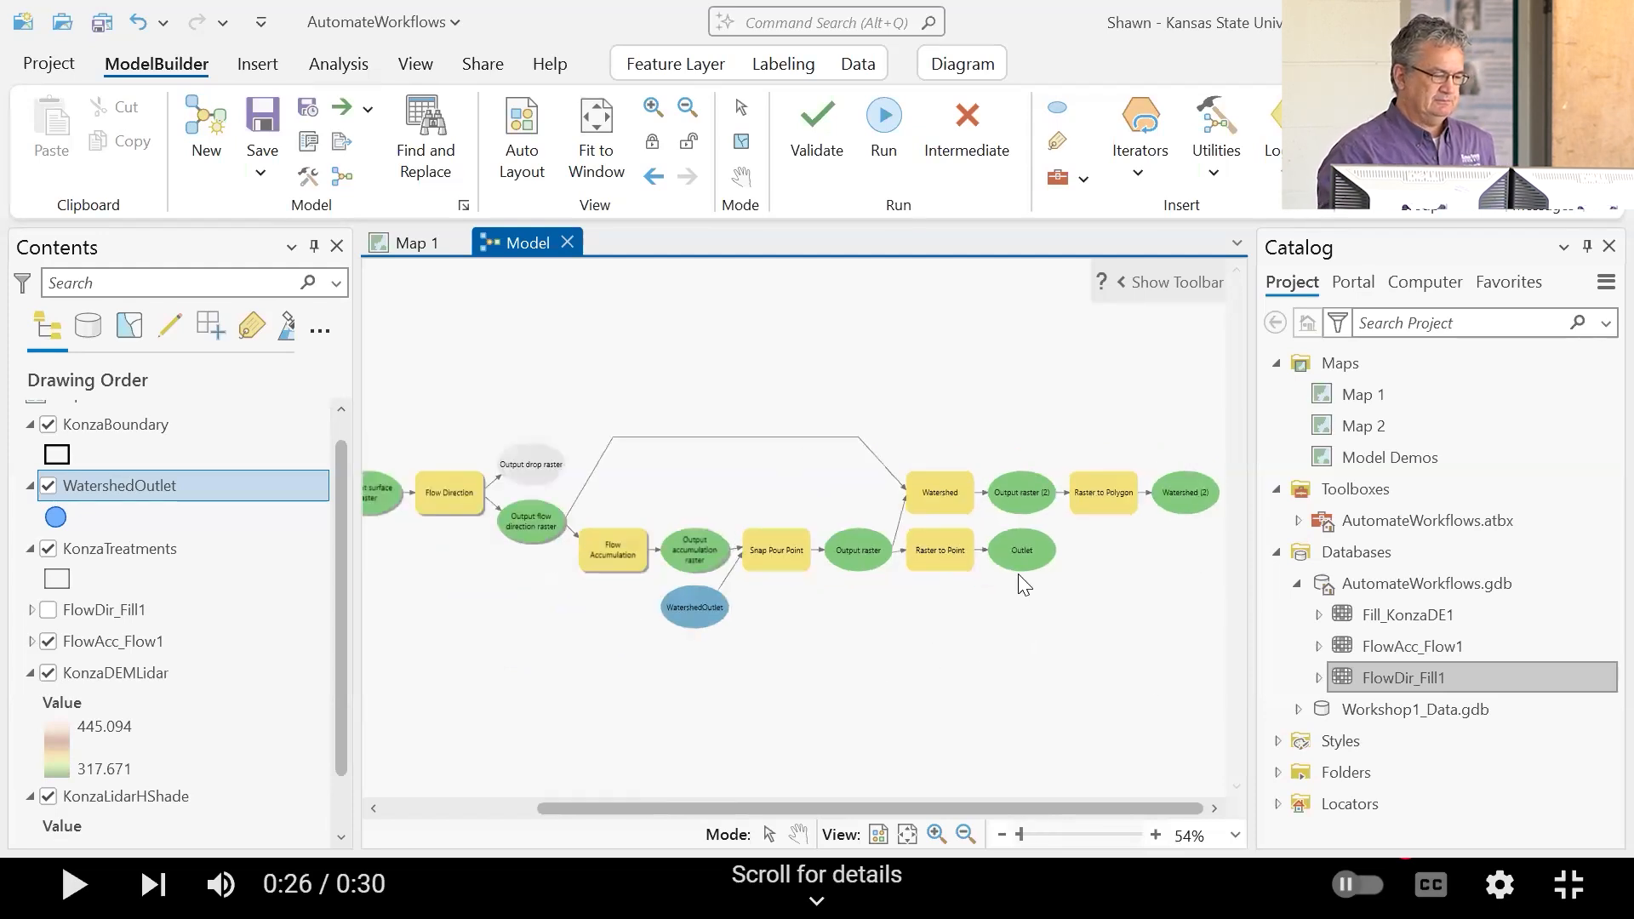
pyautogui.click(264, 119)
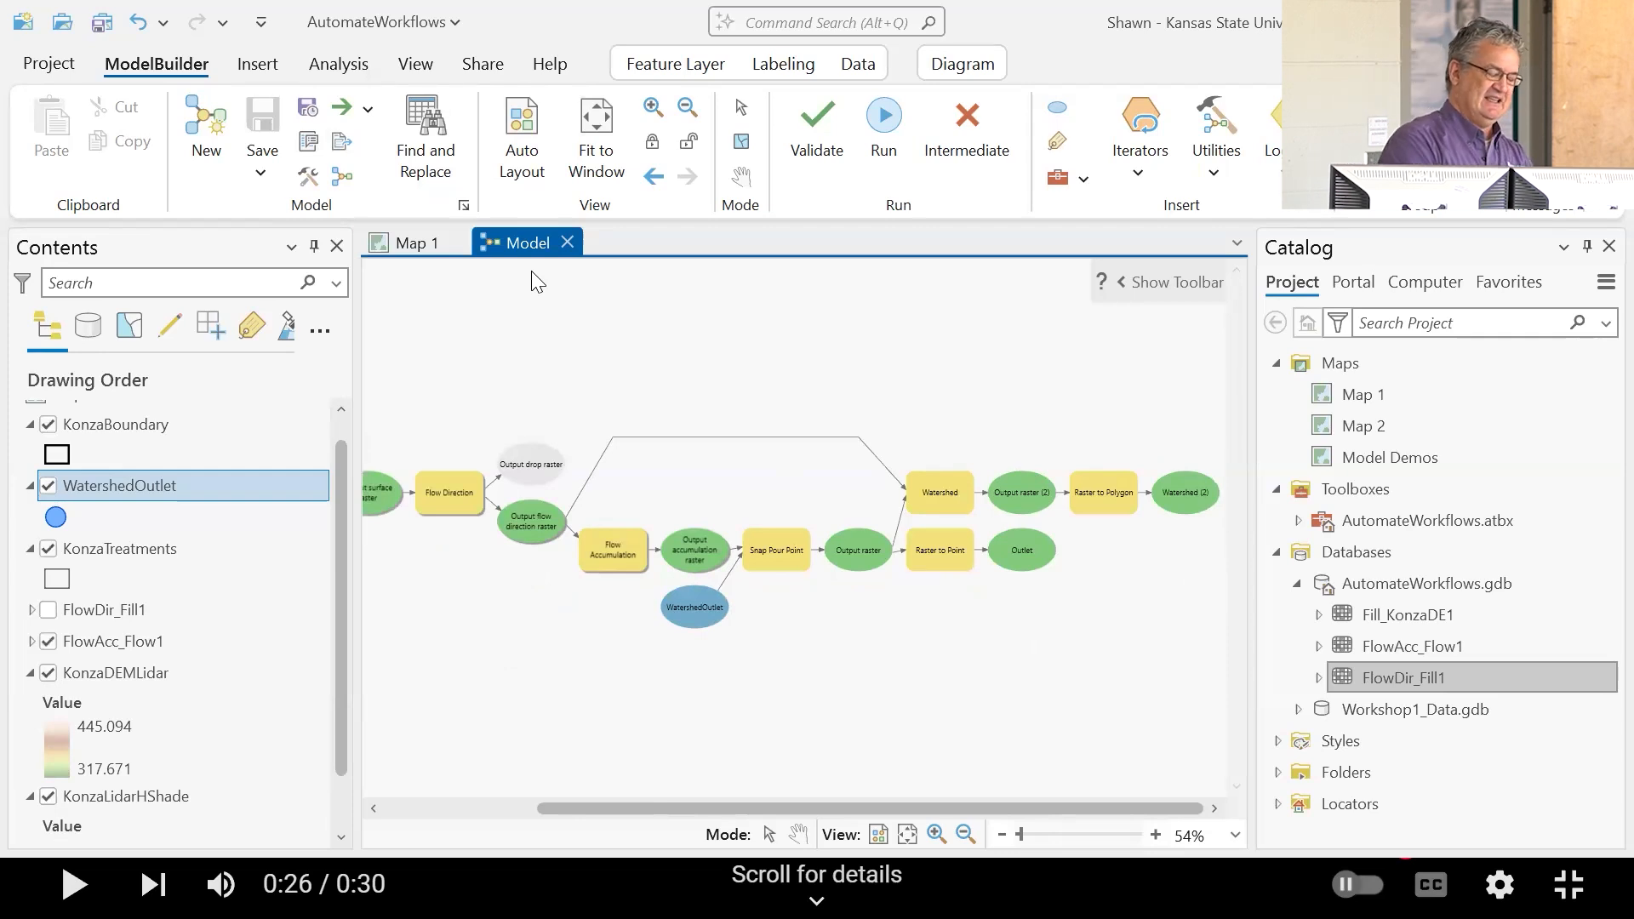
# Step: Rename the KonzaDEMLidar input variable at the start of the model as Input DEM
pyautogui.moveTo(810, 802); pyautogui.dragTo(593, 817)
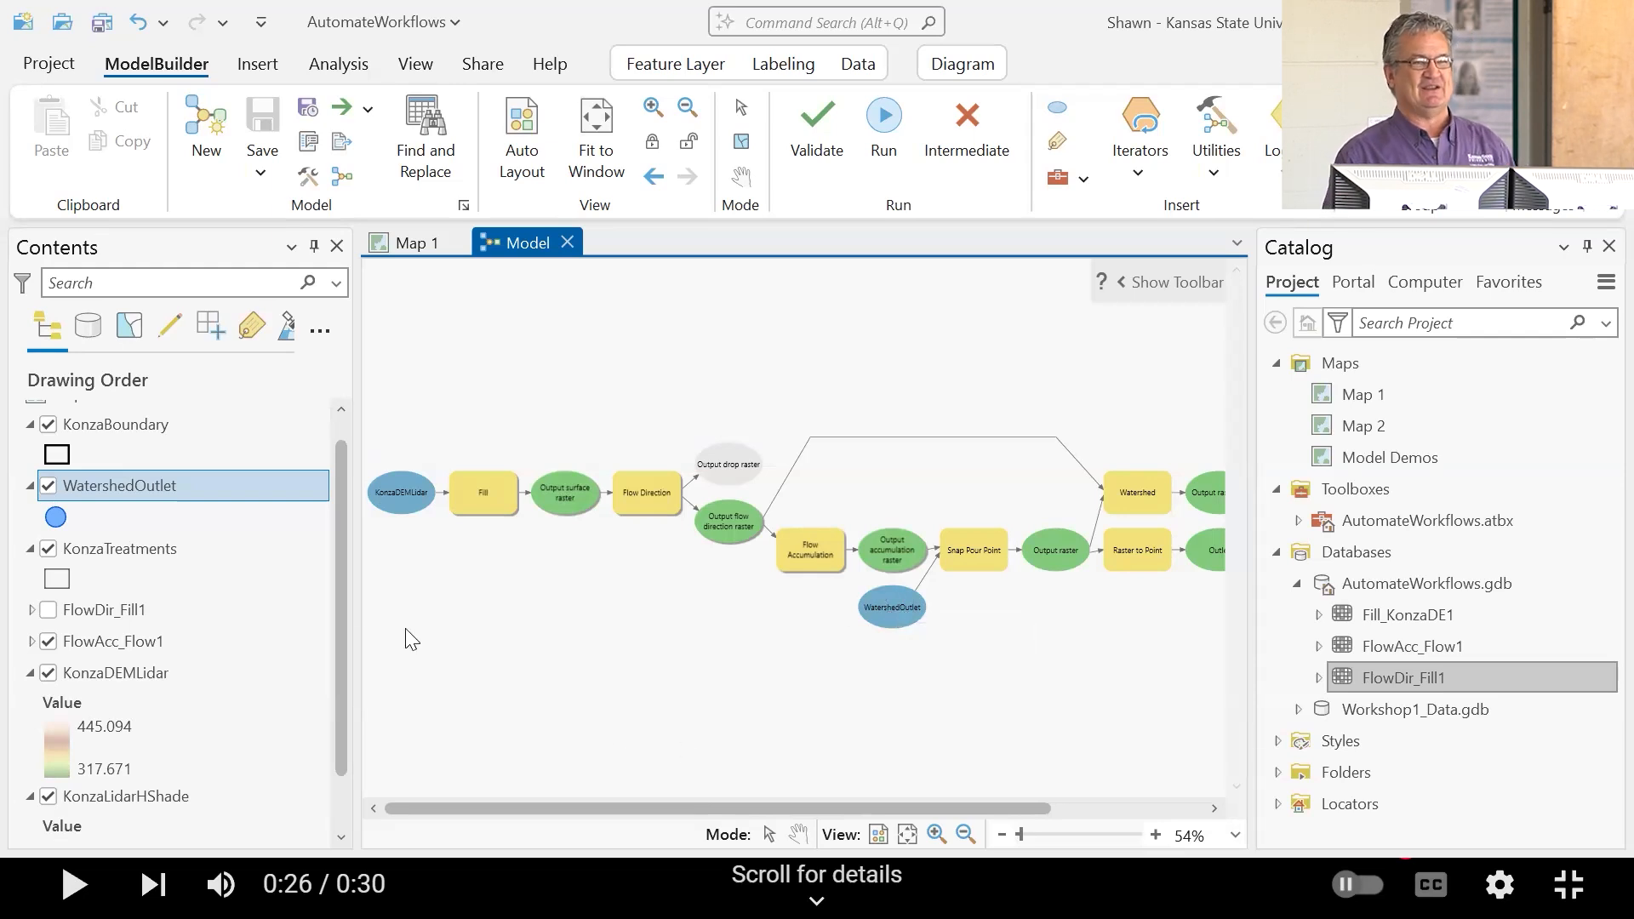
pyautogui.click(402, 491)
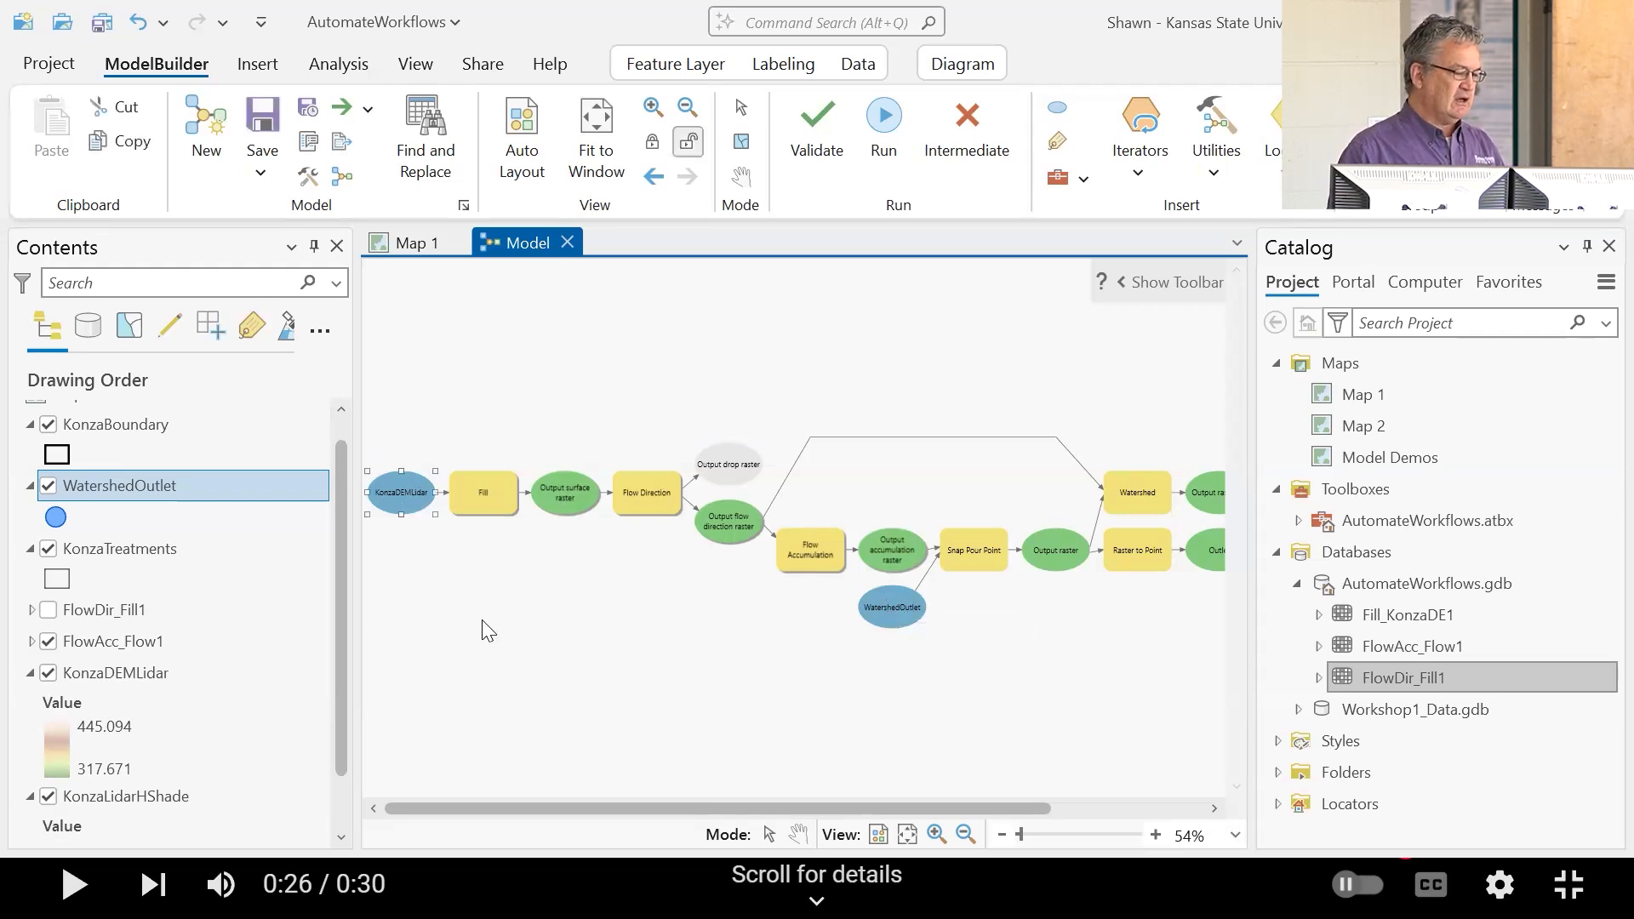
pyautogui.scroll(3, 405, 494)
pyautogui.rightClick(407, 492)
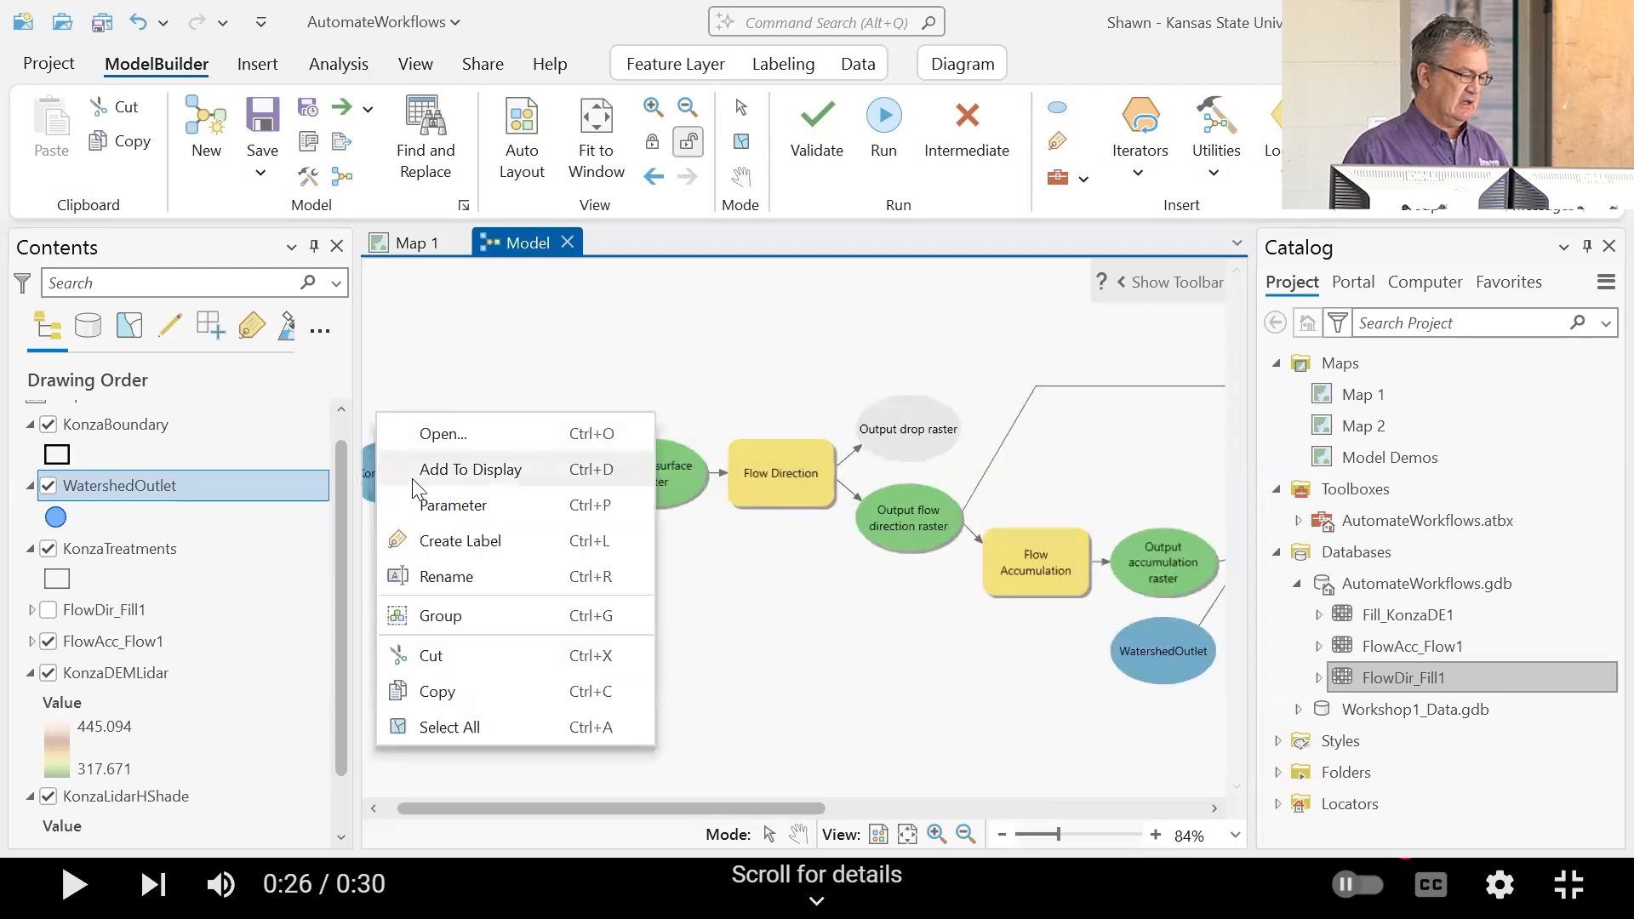
pyautogui.click(451, 576)
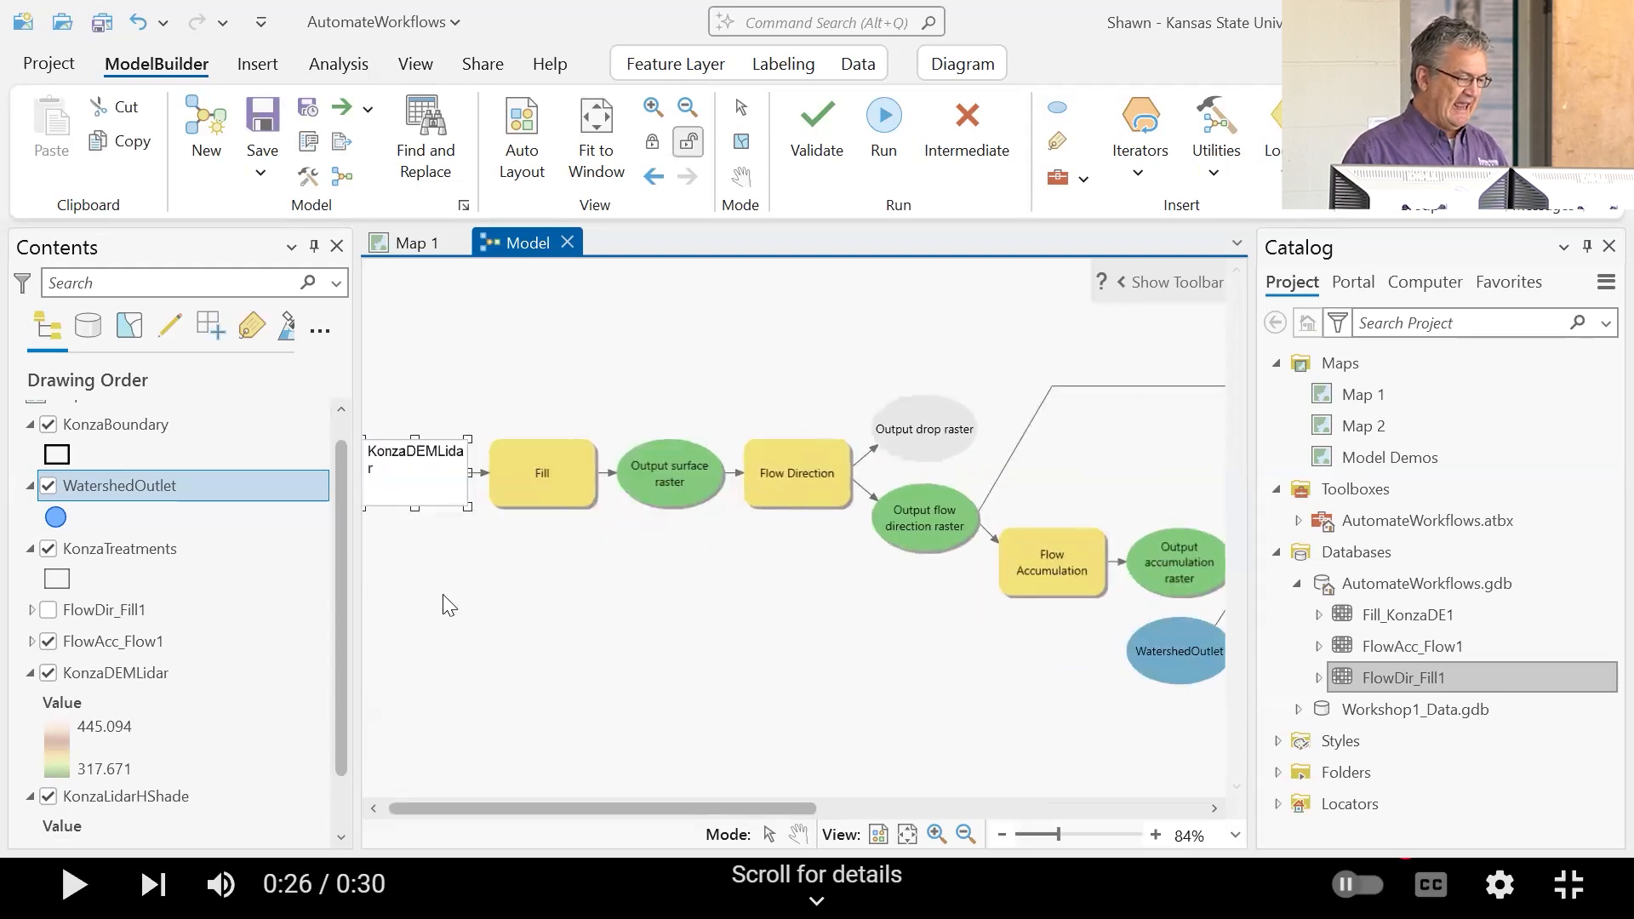
pyautogui.moveTo(381, 474); pyautogui.dragTo(328, 440)
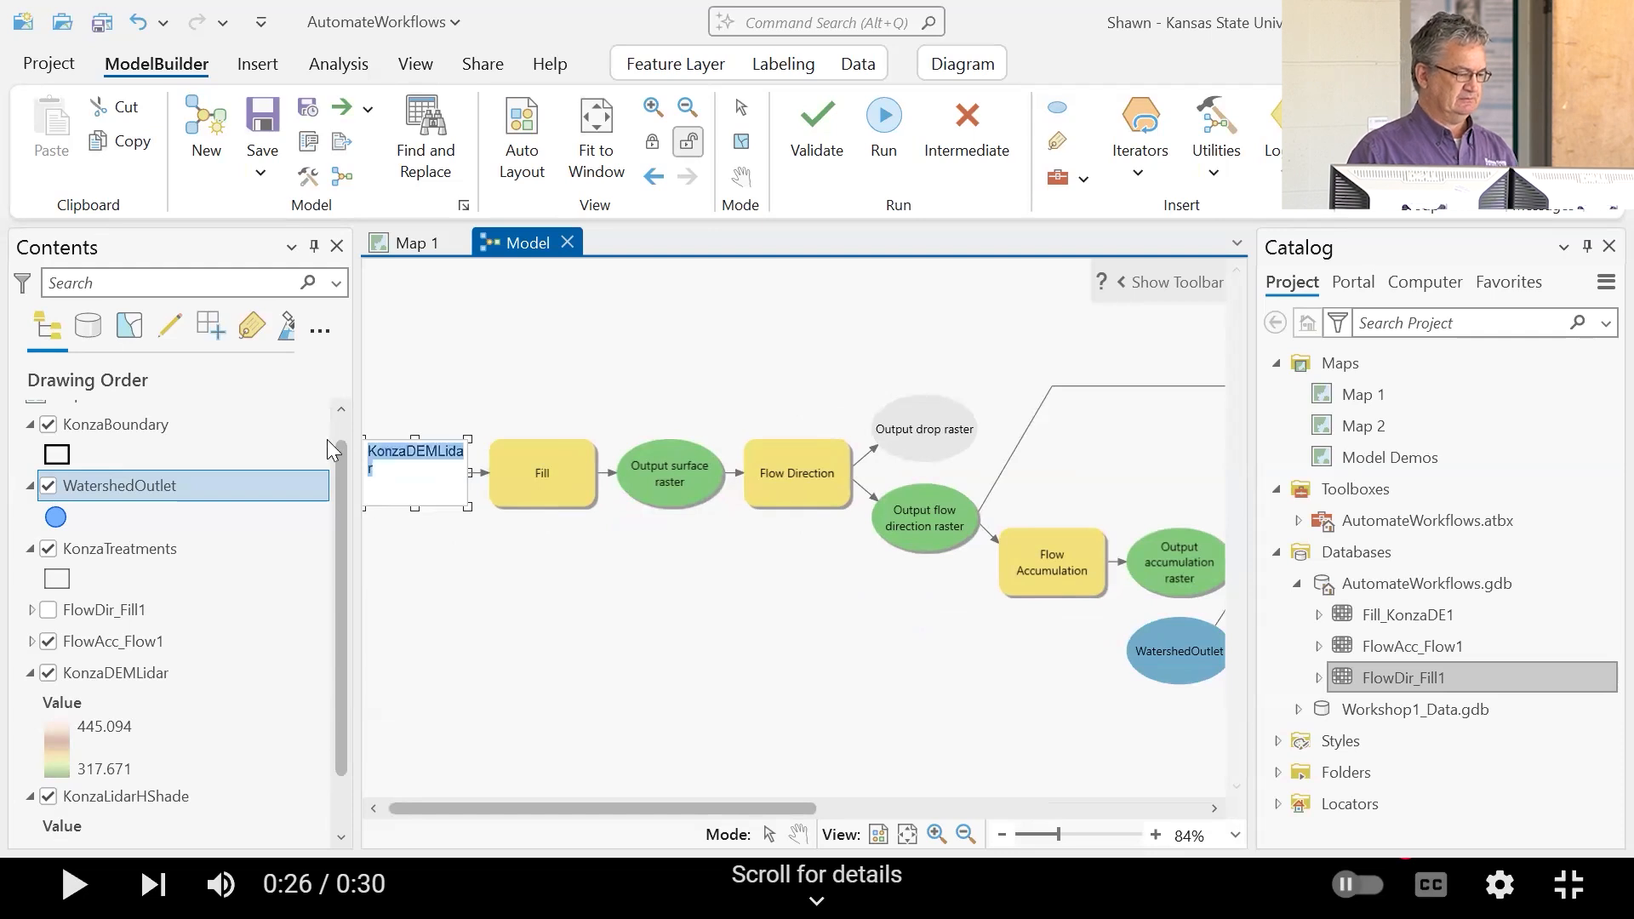
pyautogui.press('BackSpace')
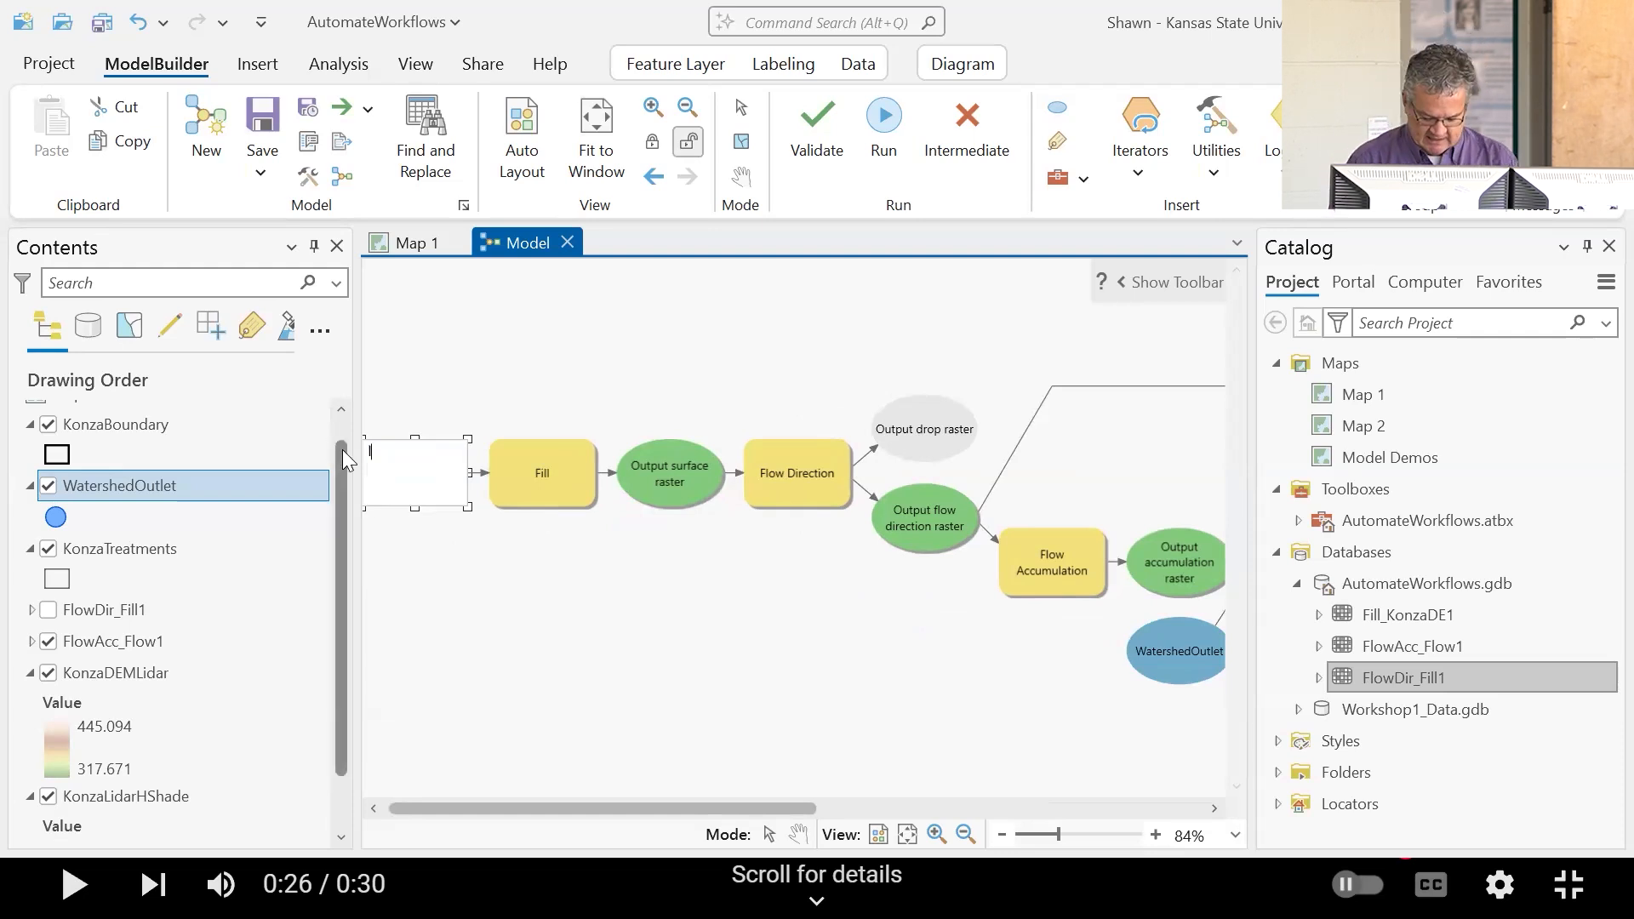
pyautogui.write('Input DEM')
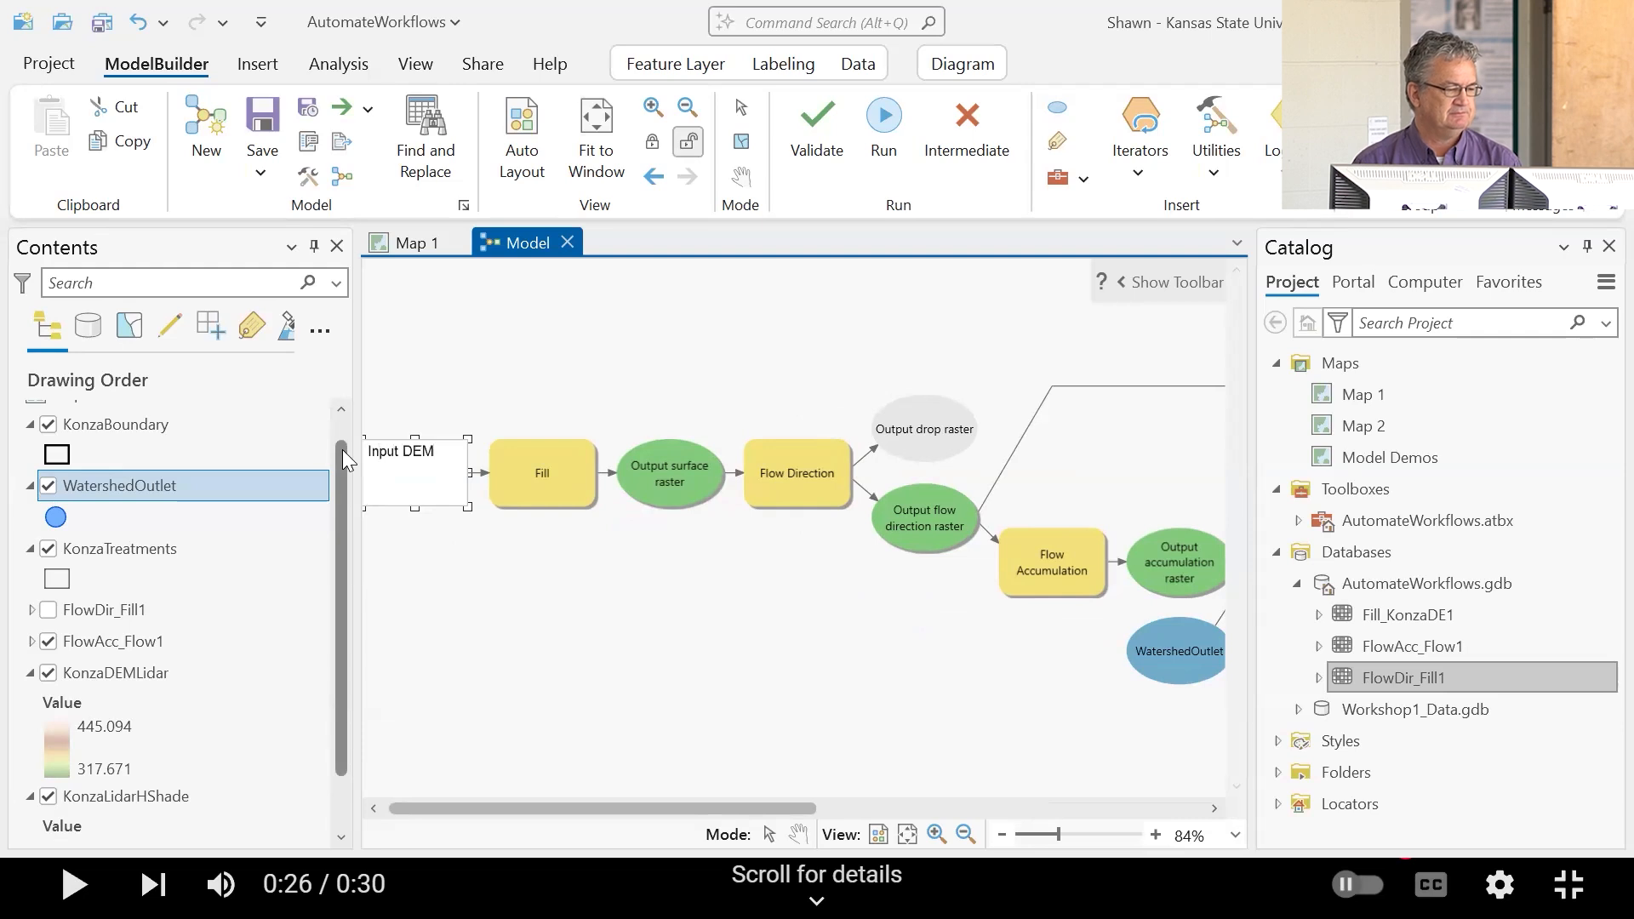
pyautogui.click(516, 354)
# Step: Rename the WatershedOutlet input variable of Snap Pour Point as Watershed Outlet
pyautogui.rightClick(1183, 637)
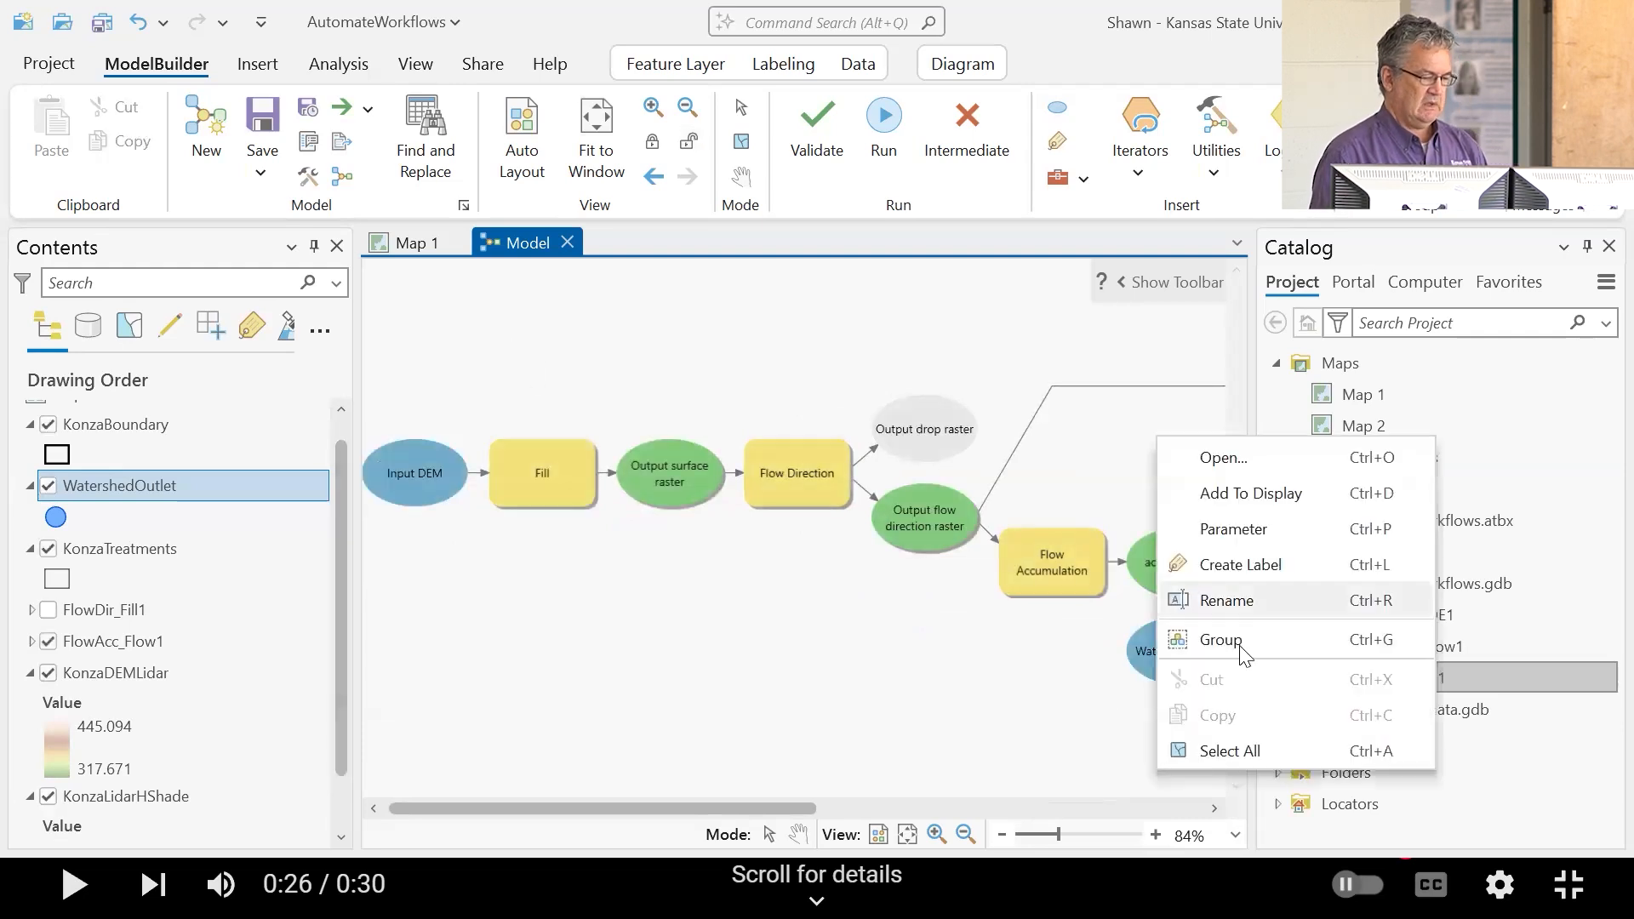
pyautogui.click(1254, 603)
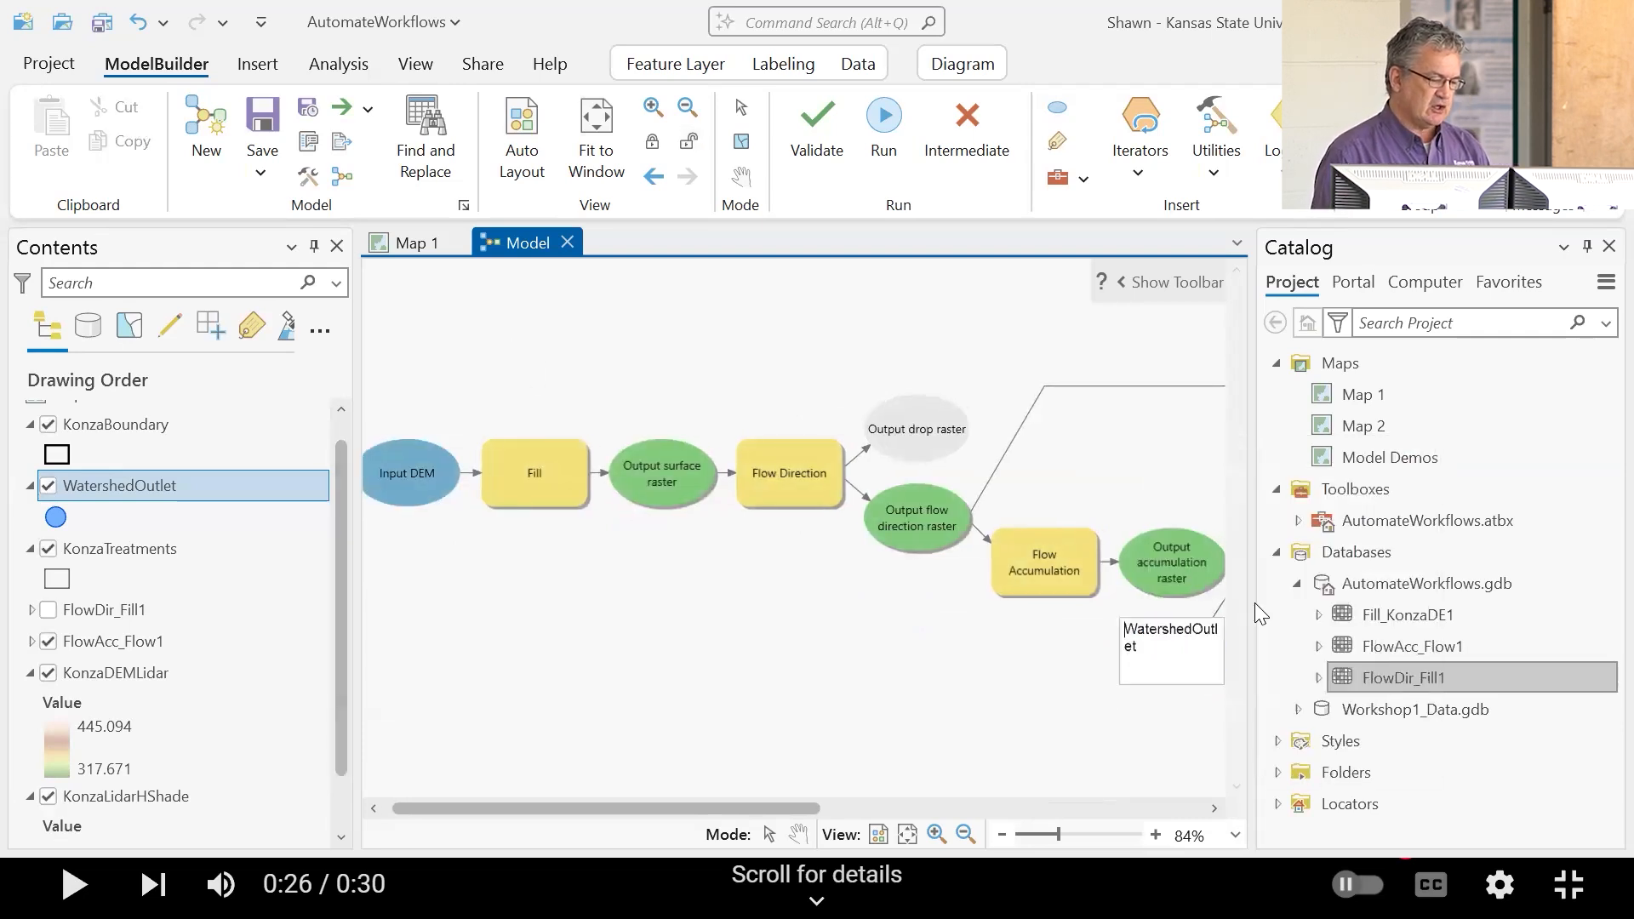
pyautogui.hotkey('ctrl', 'a')
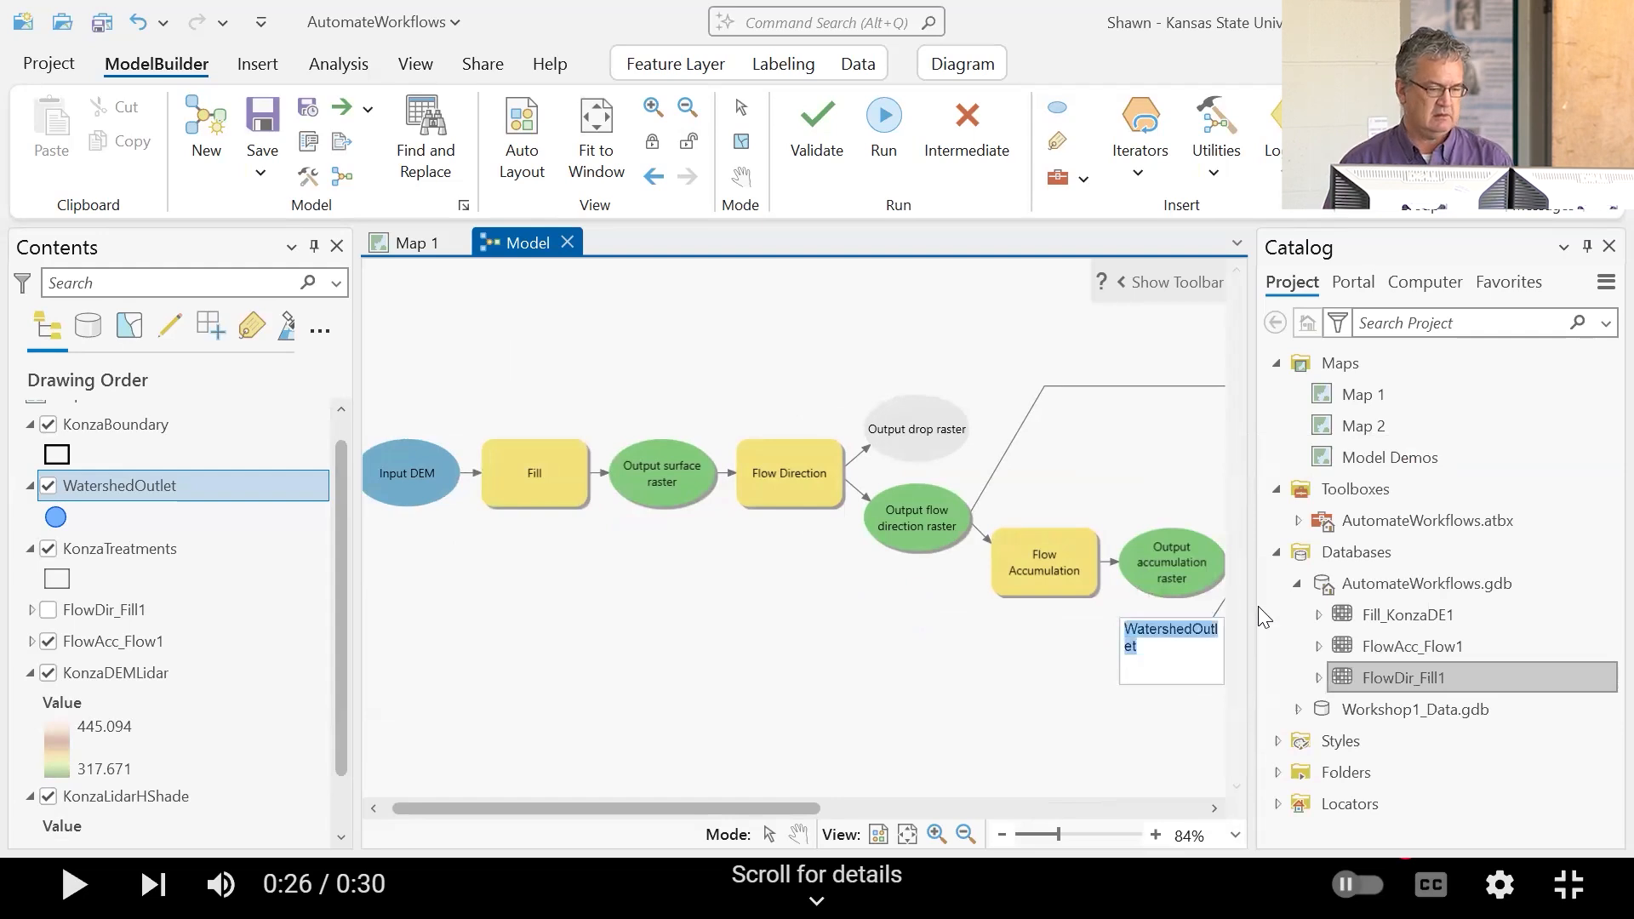
pyautogui.write('Watershed Outlet')
pyautogui.press('Return')
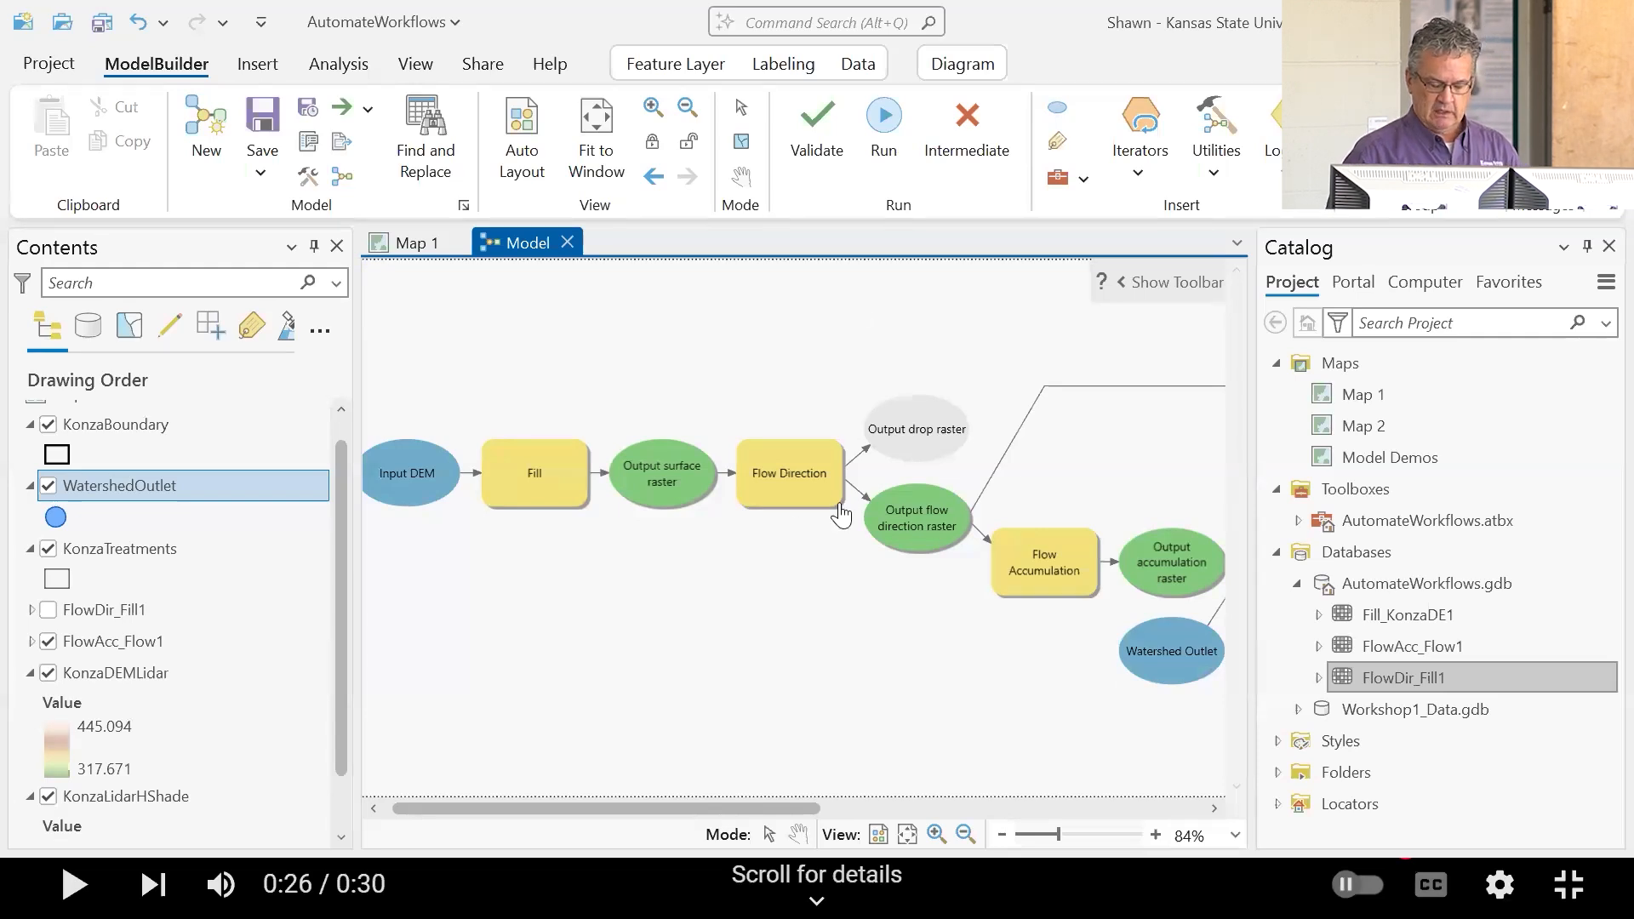
# Step: Set the Input DEM and Watershed Outlet variables as model parameters
pyautogui.click(404, 472)
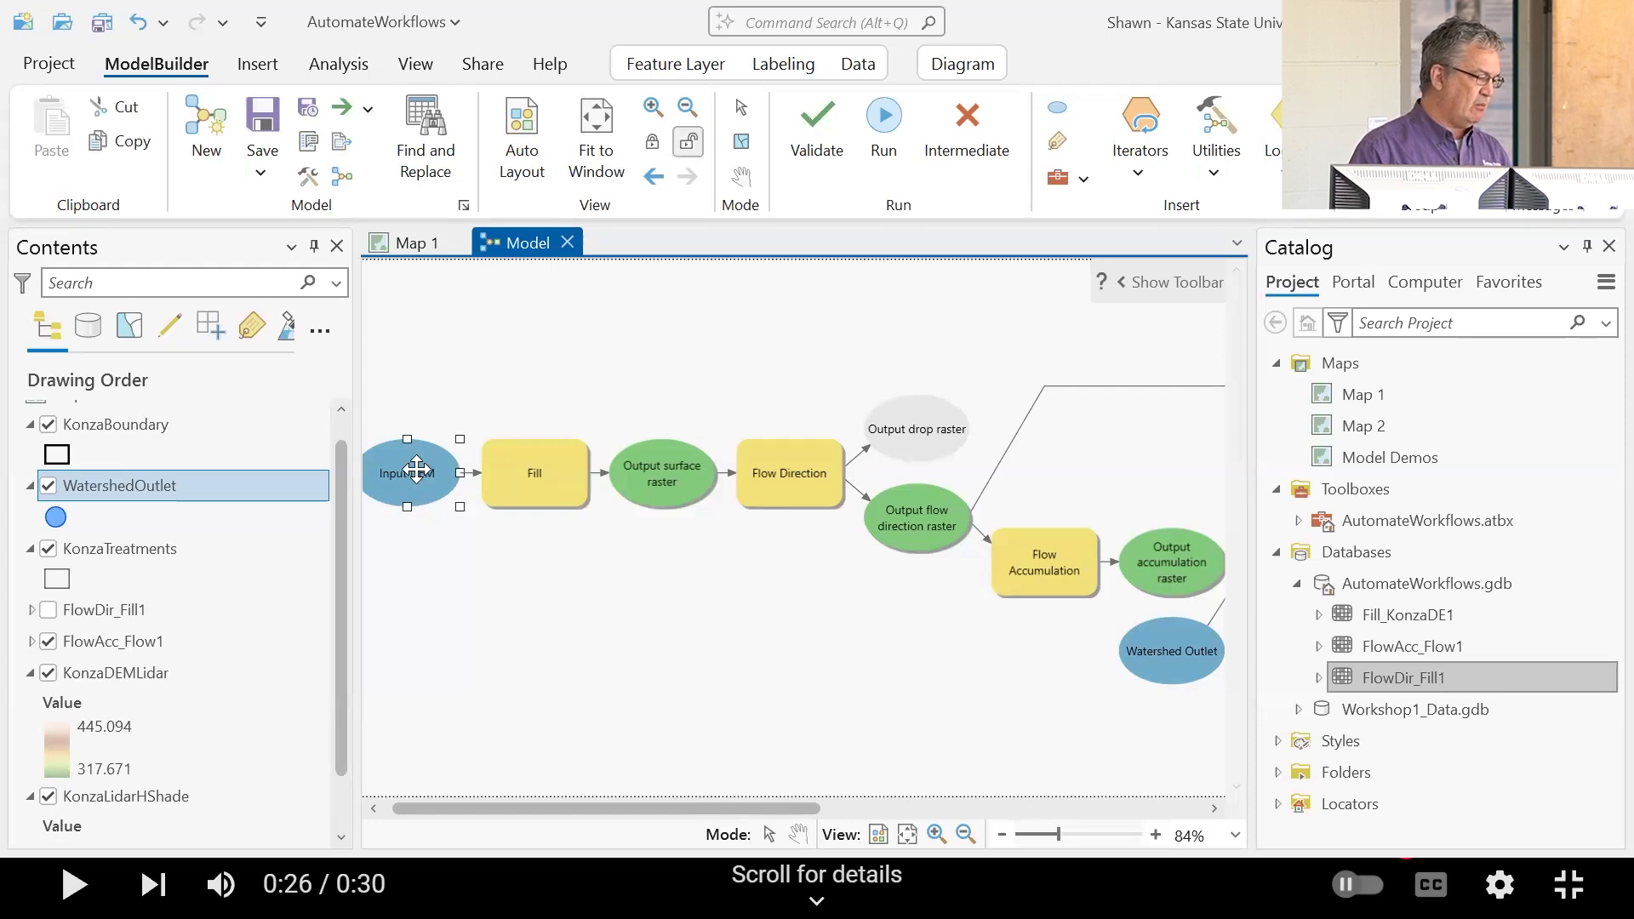
pyautogui.rightClick(409, 469)
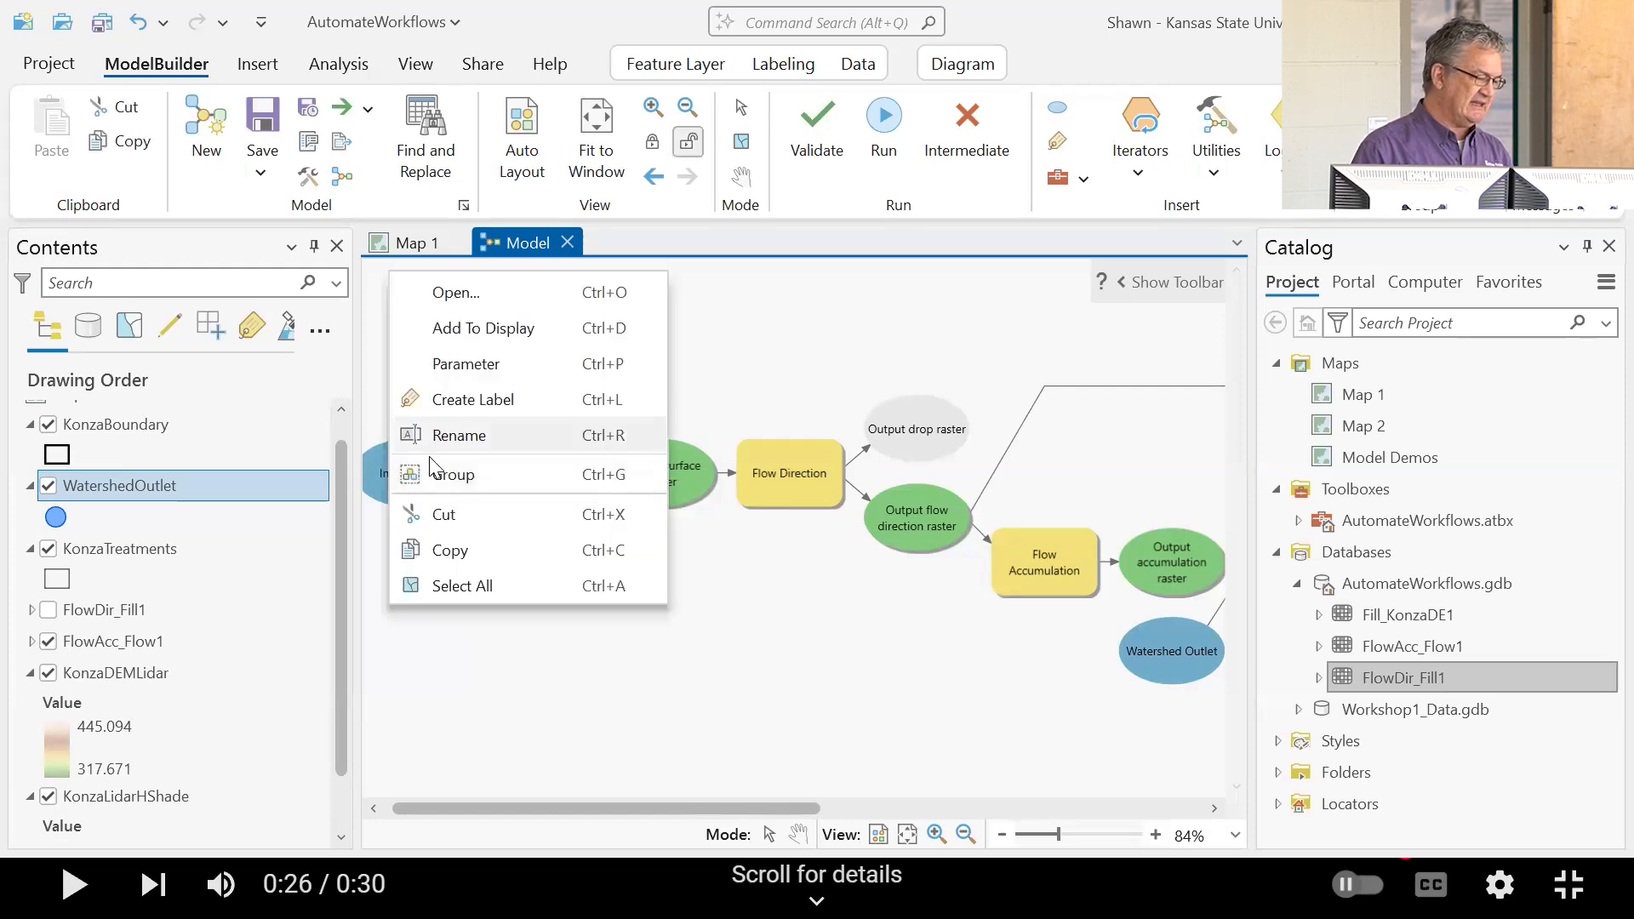
pyautogui.click(495, 372)
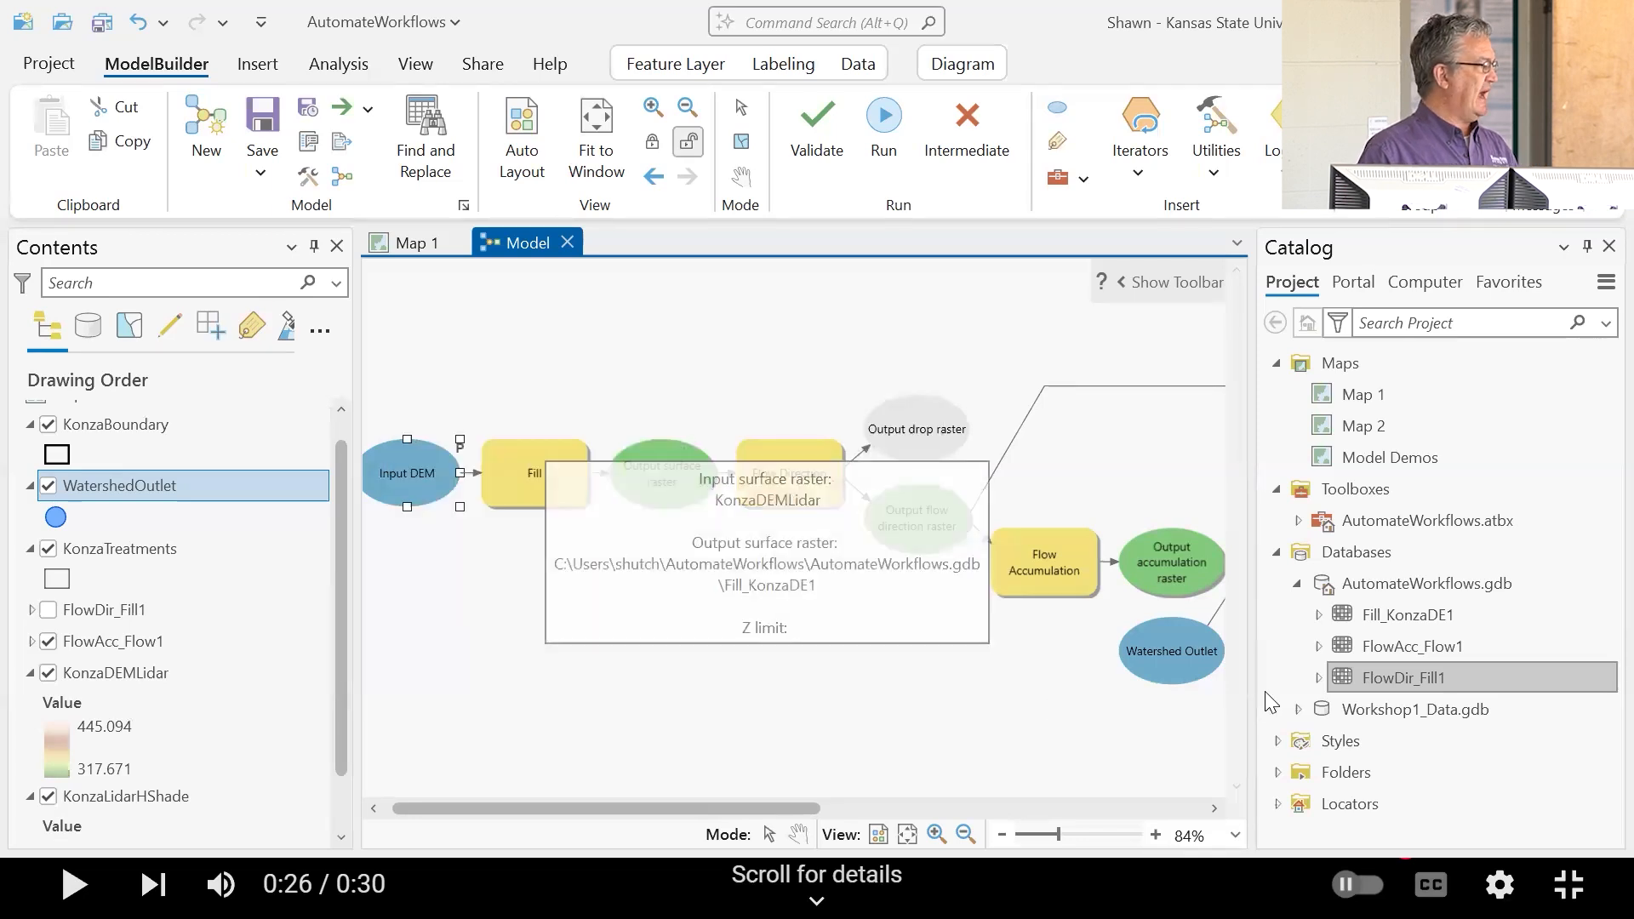
pyautogui.rightClick(1174, 666)
pyautogui.click(1225, 296)
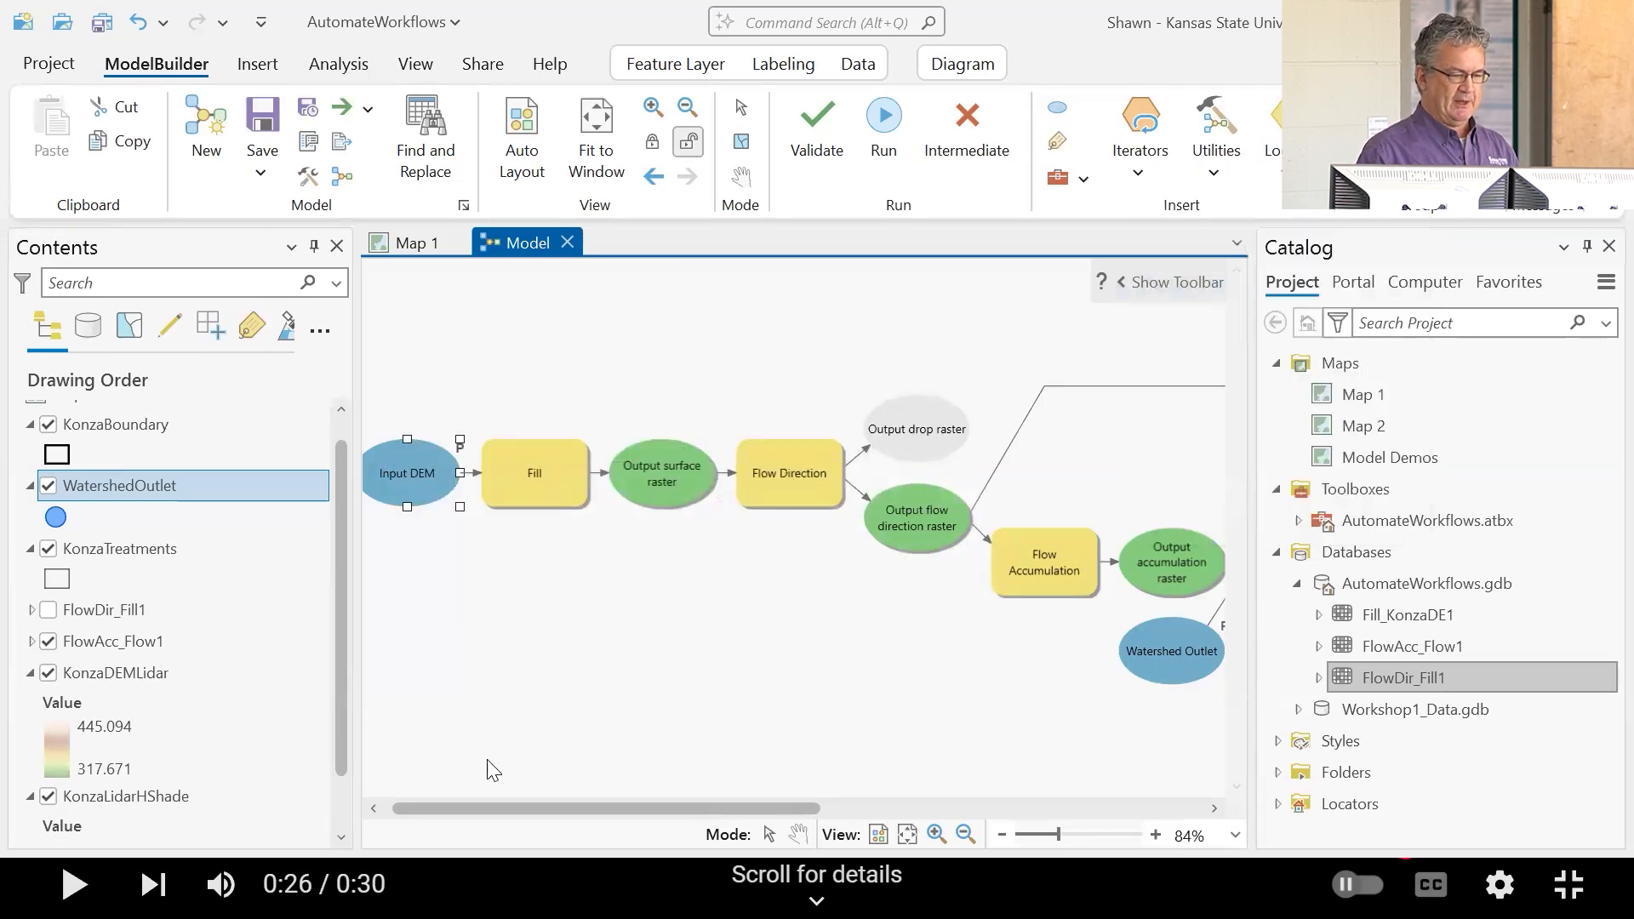
pyautogui.scroll(2, 483, 681)
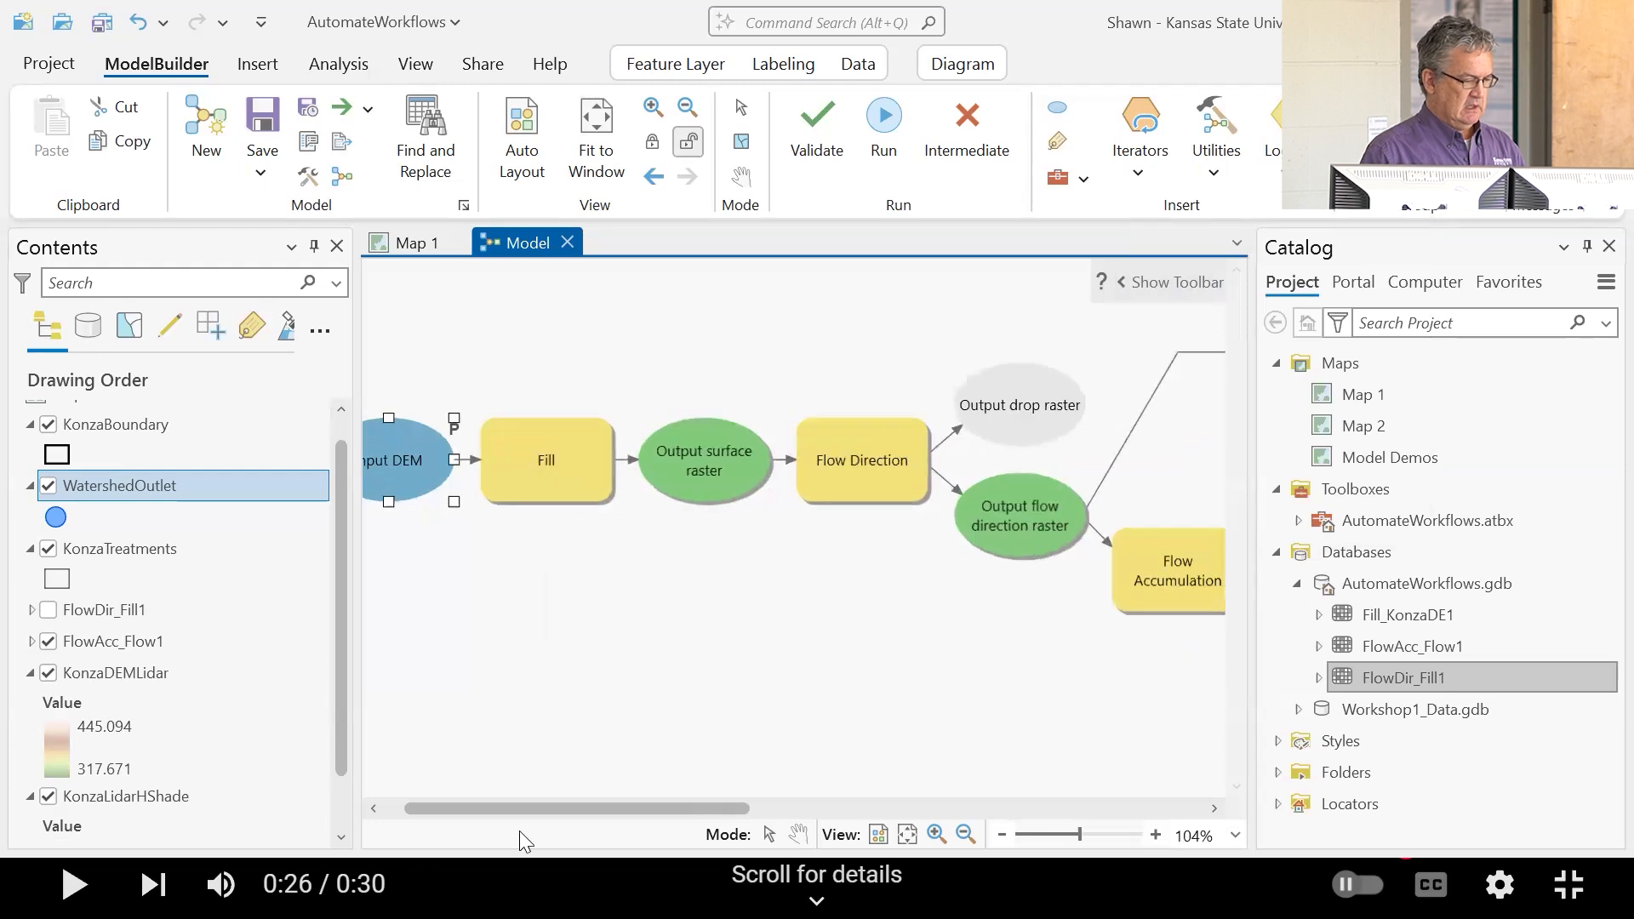
pyautogui.hscroll(-1, 523, 808)
pyautogui.click(570, 657)
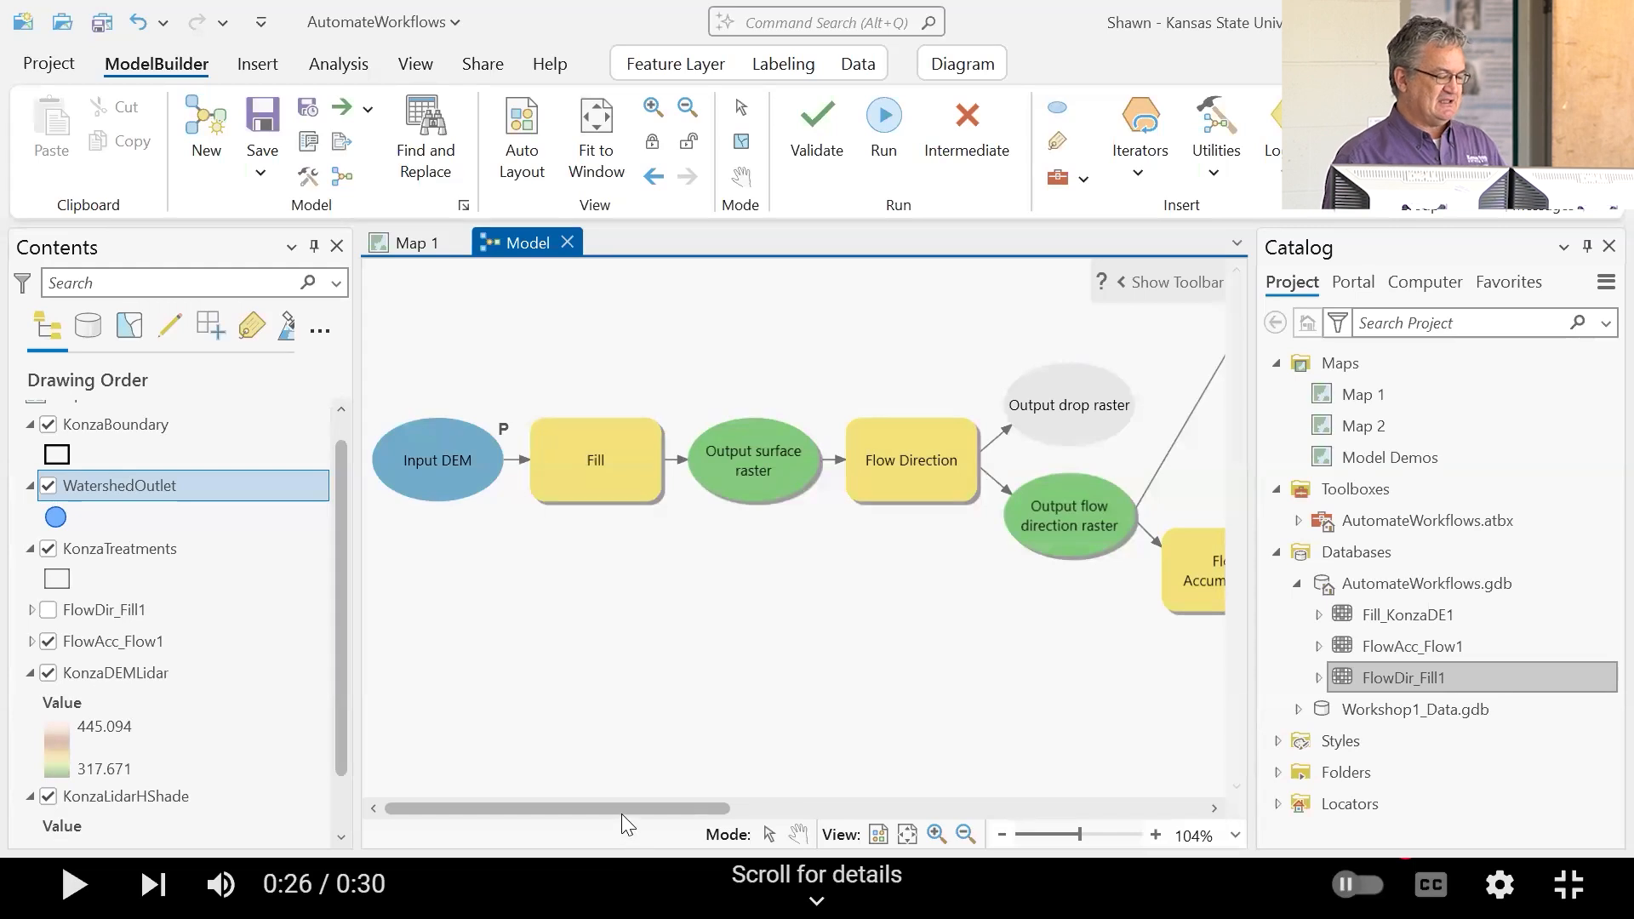
pyautogui.moveTo(628, 808); pyautogui.dragTo(1174, 733)
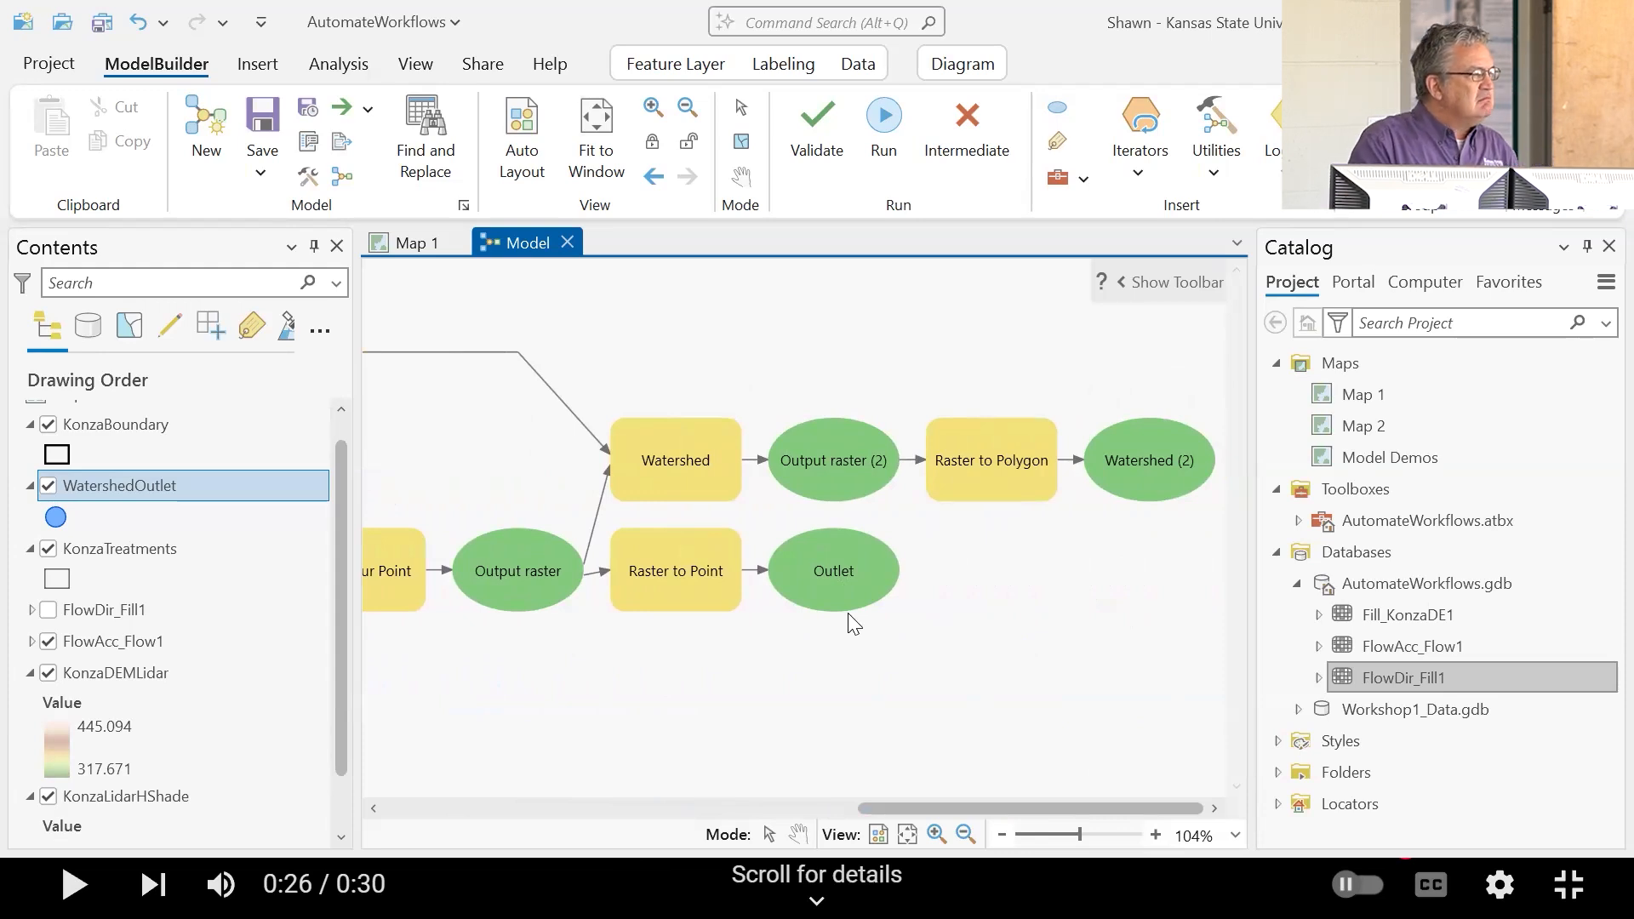
pyautogui.rightClick(857, 582)
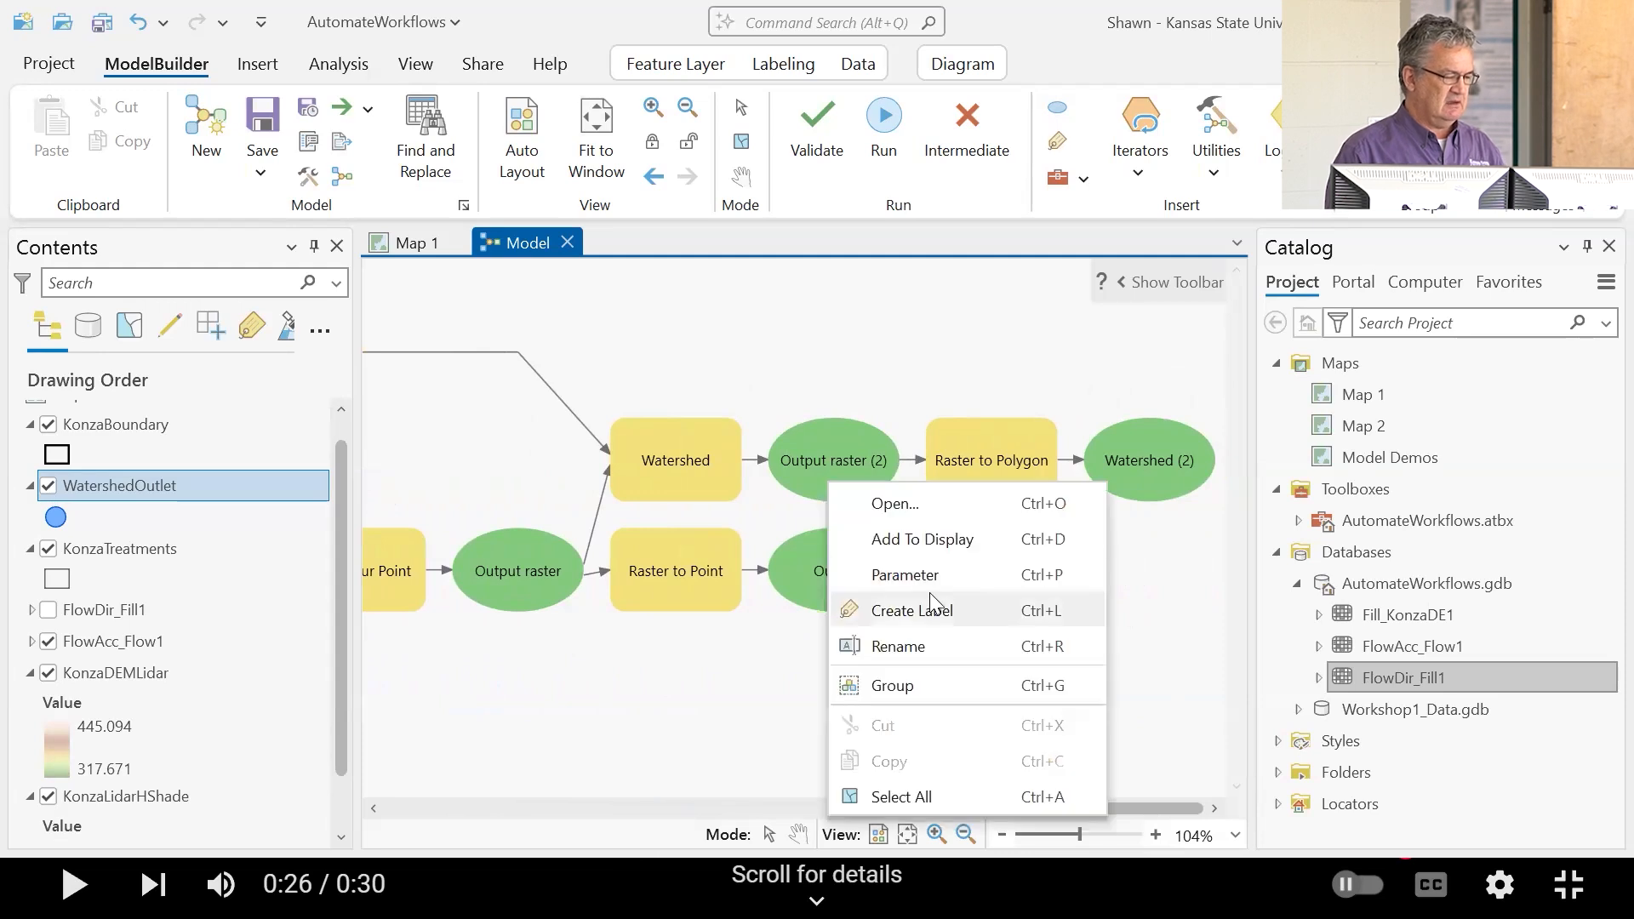
pyautogui.click(919, 575)
pyautogui.rightClick(873, 589)
pyautogui.click(965, 331)
pyautogui.doubleClick(850, 565)
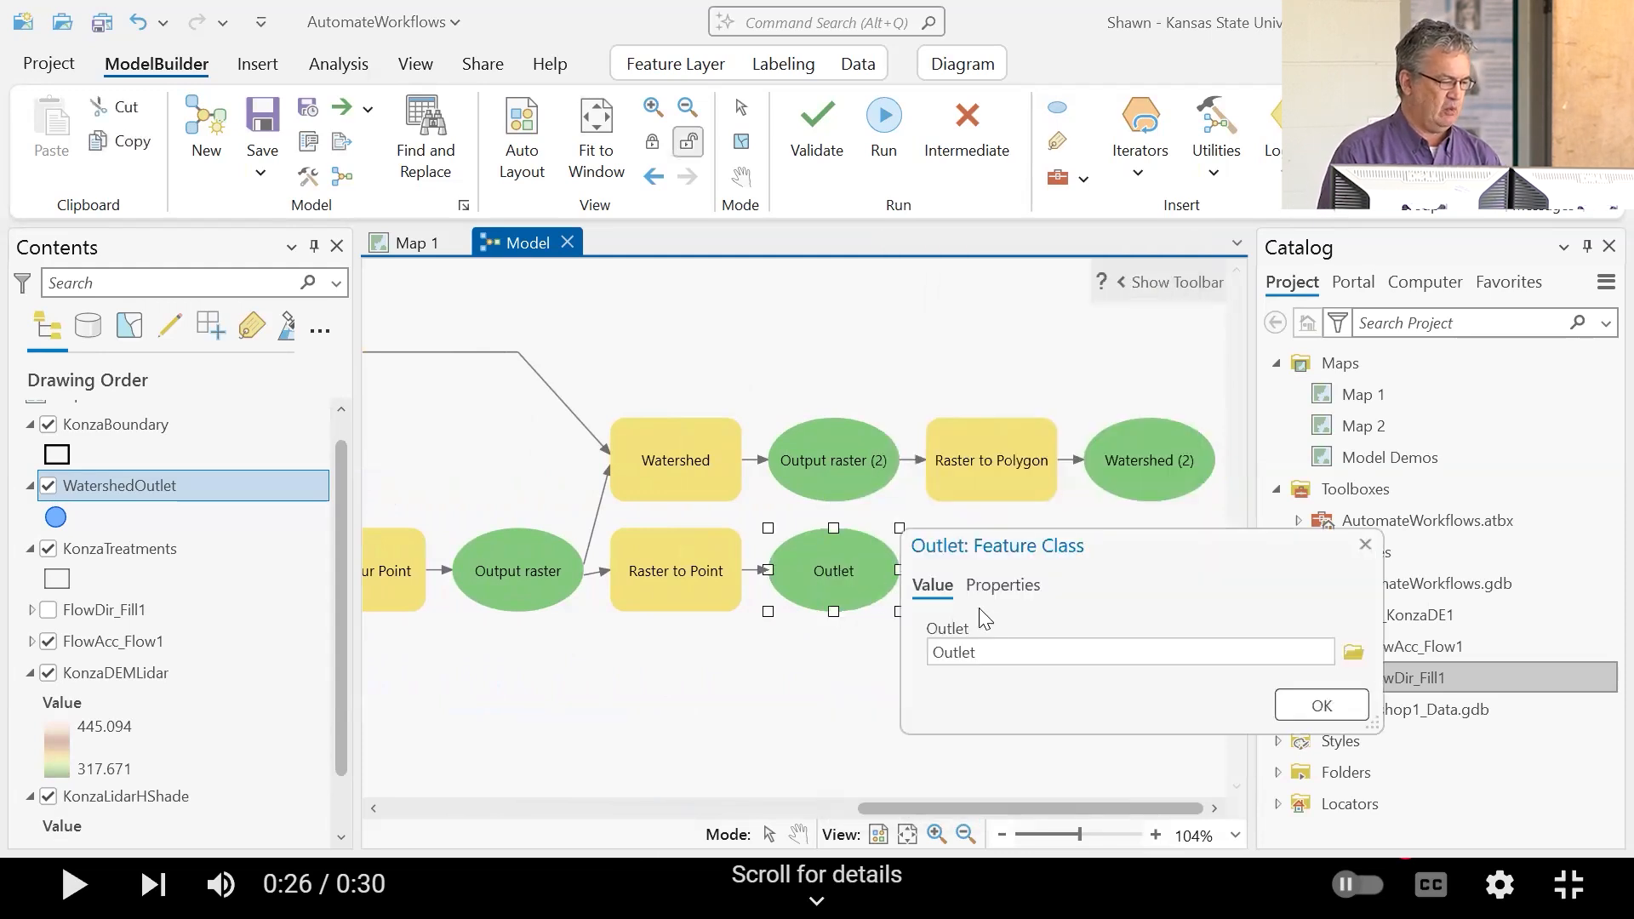
pyautogui.click(1365, 545)
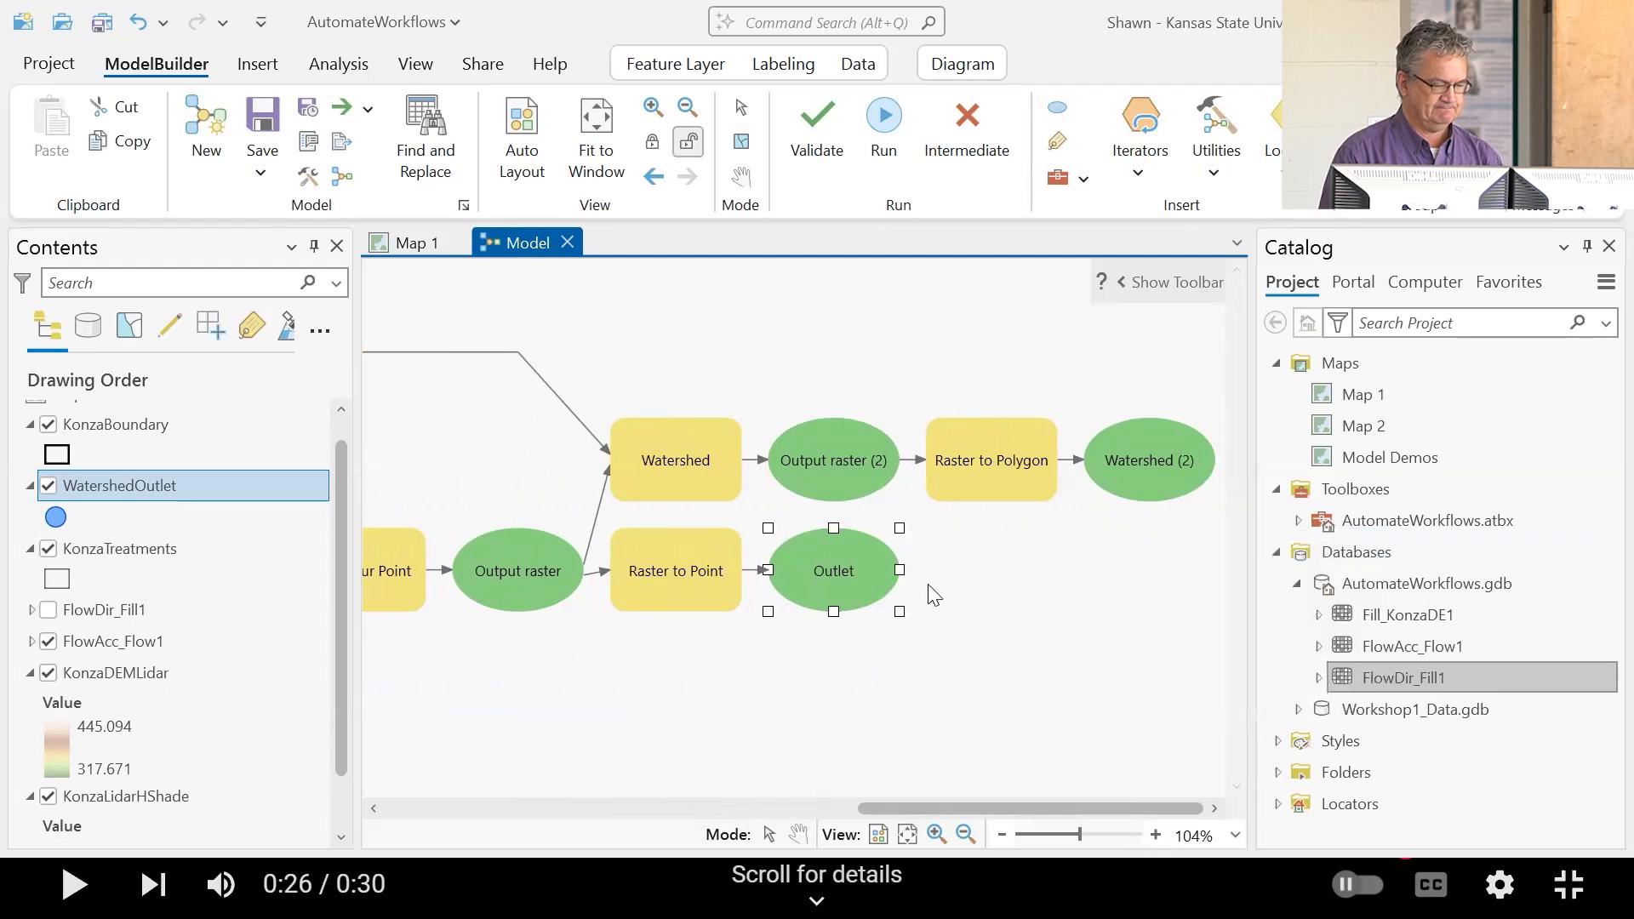
# Step: Rename the Outlet output variable of Raster to Point as Snapped Watershed
pyautogui.rightClick(854, 581)
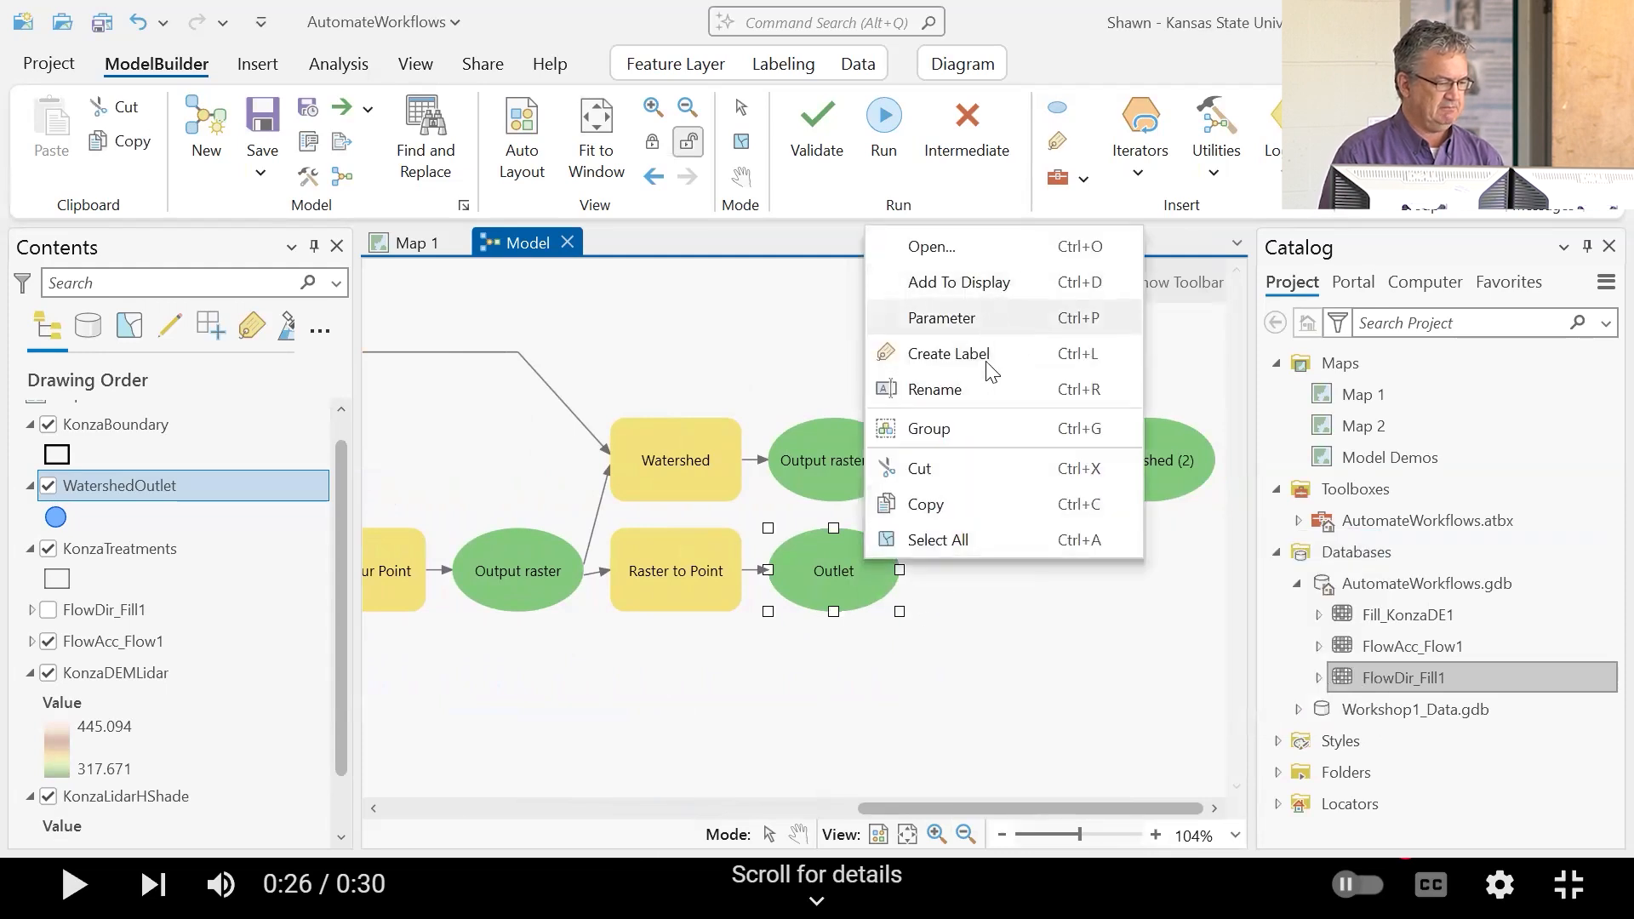
pyautogui.click(980, 392)
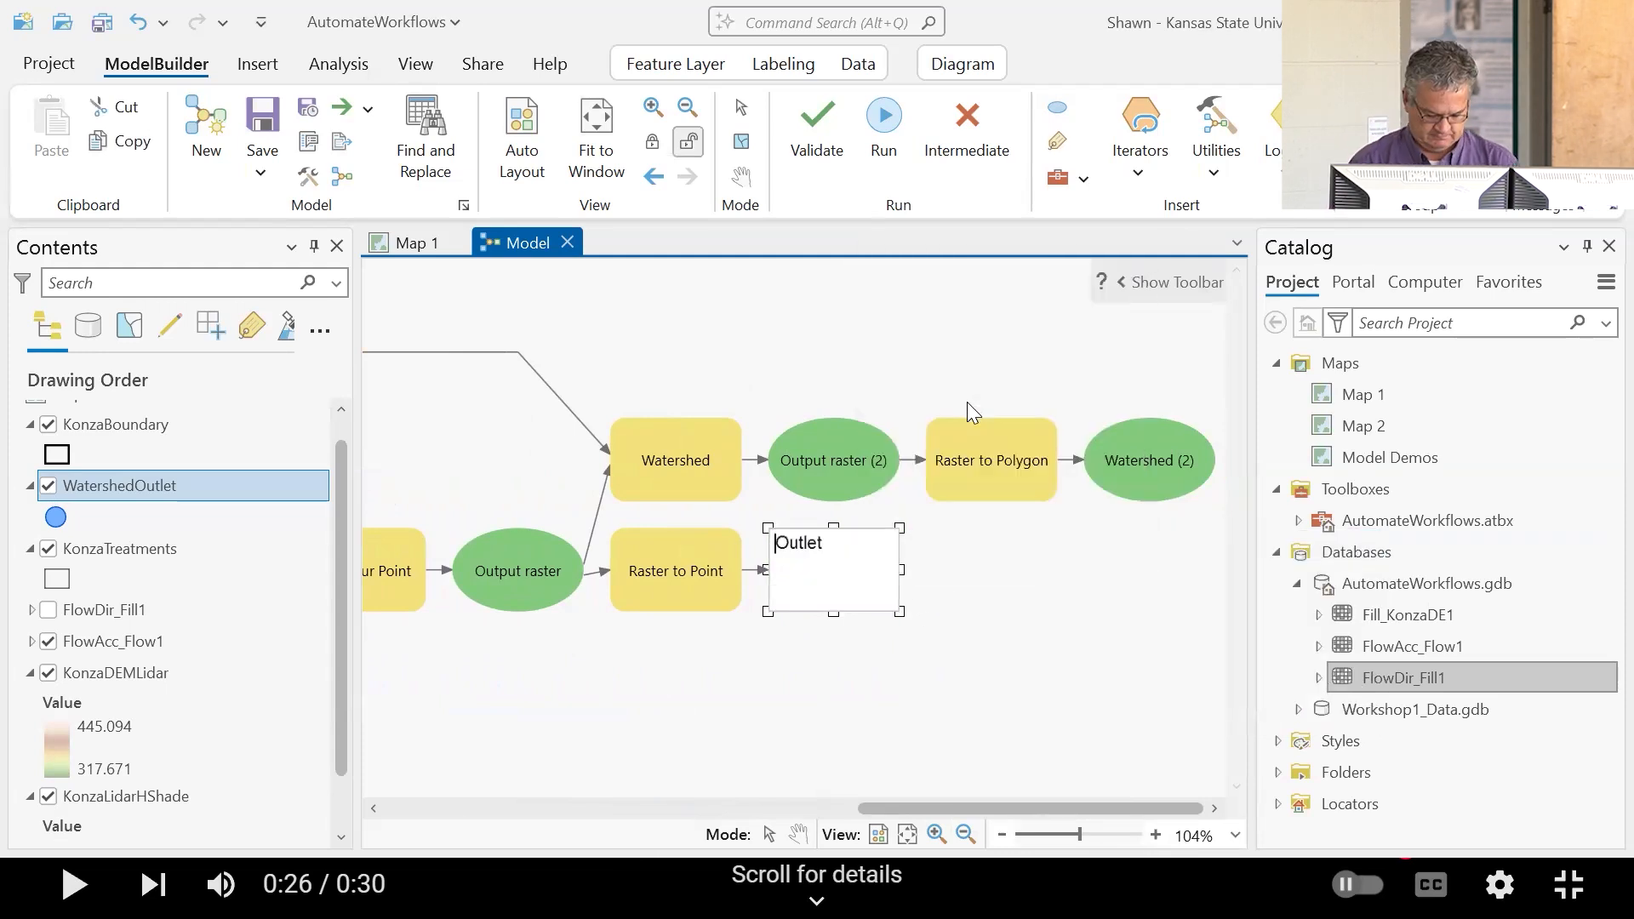
pyautogui.write('Snapped W')
pyautogui.write('aerts')
pyautogui.press('BackSpace')
pyautogui.press('BackSpace')
pyautogui.press('BackSpace')
pyautogui.press('BackSpace')
pyautogui.write('tershed')
pyautogui.hotkey('shift', 'End')
pyautogui.press('Delete')
pyautogui.press('Return')
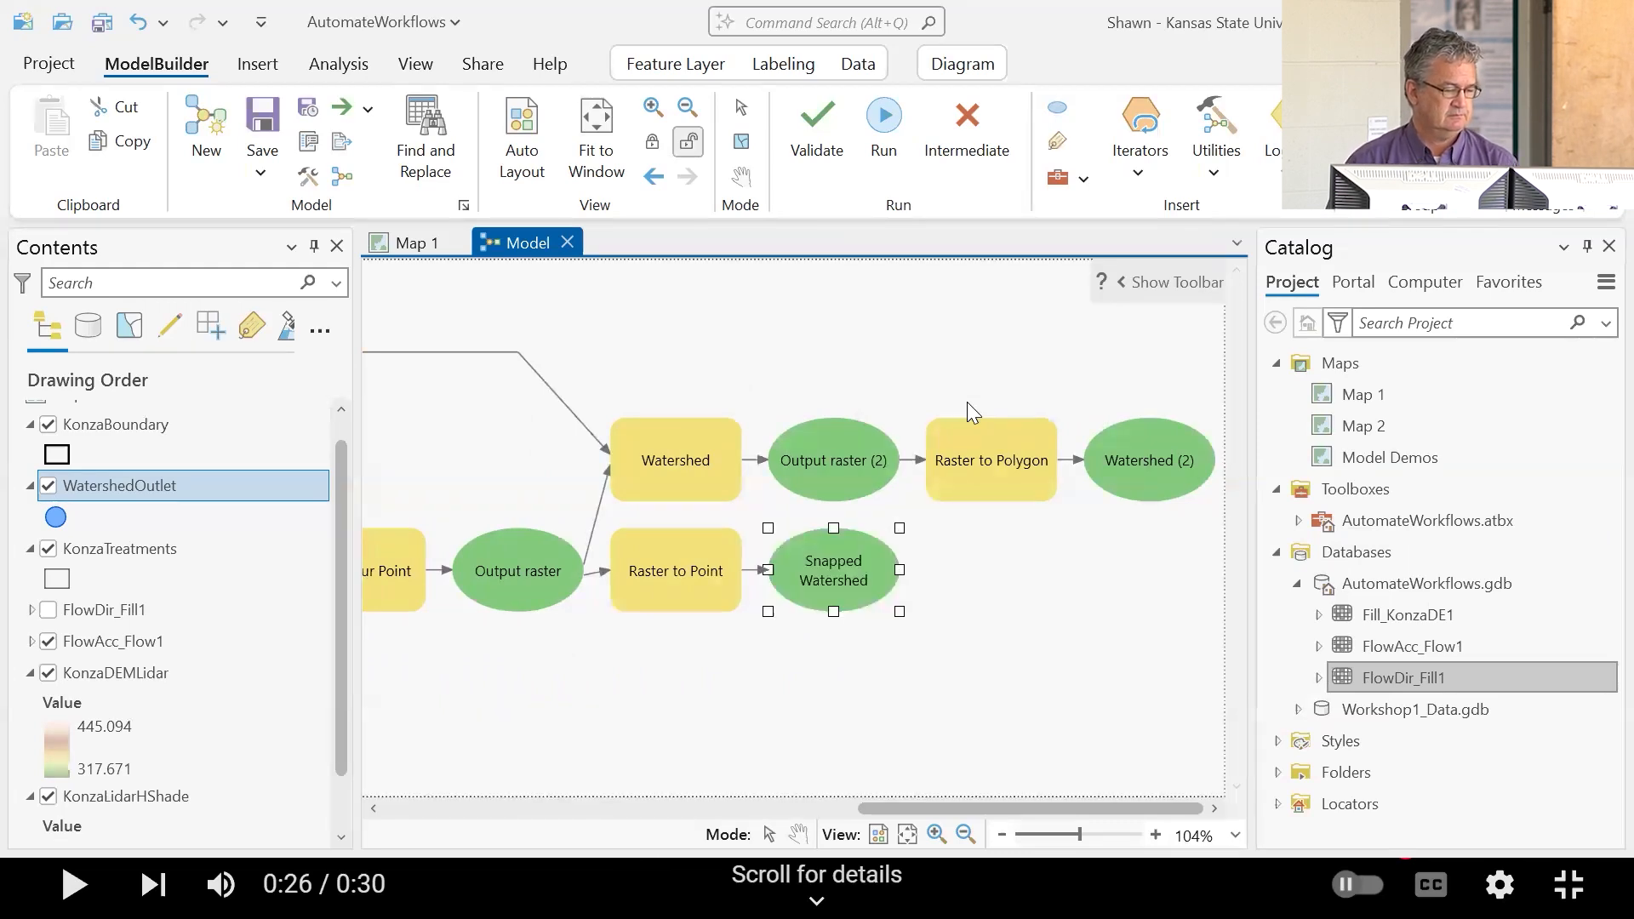
# Step: Rename the output variable of Raster to Polygon as Output Watershed
pyautogui.rightClick(1123, 467)
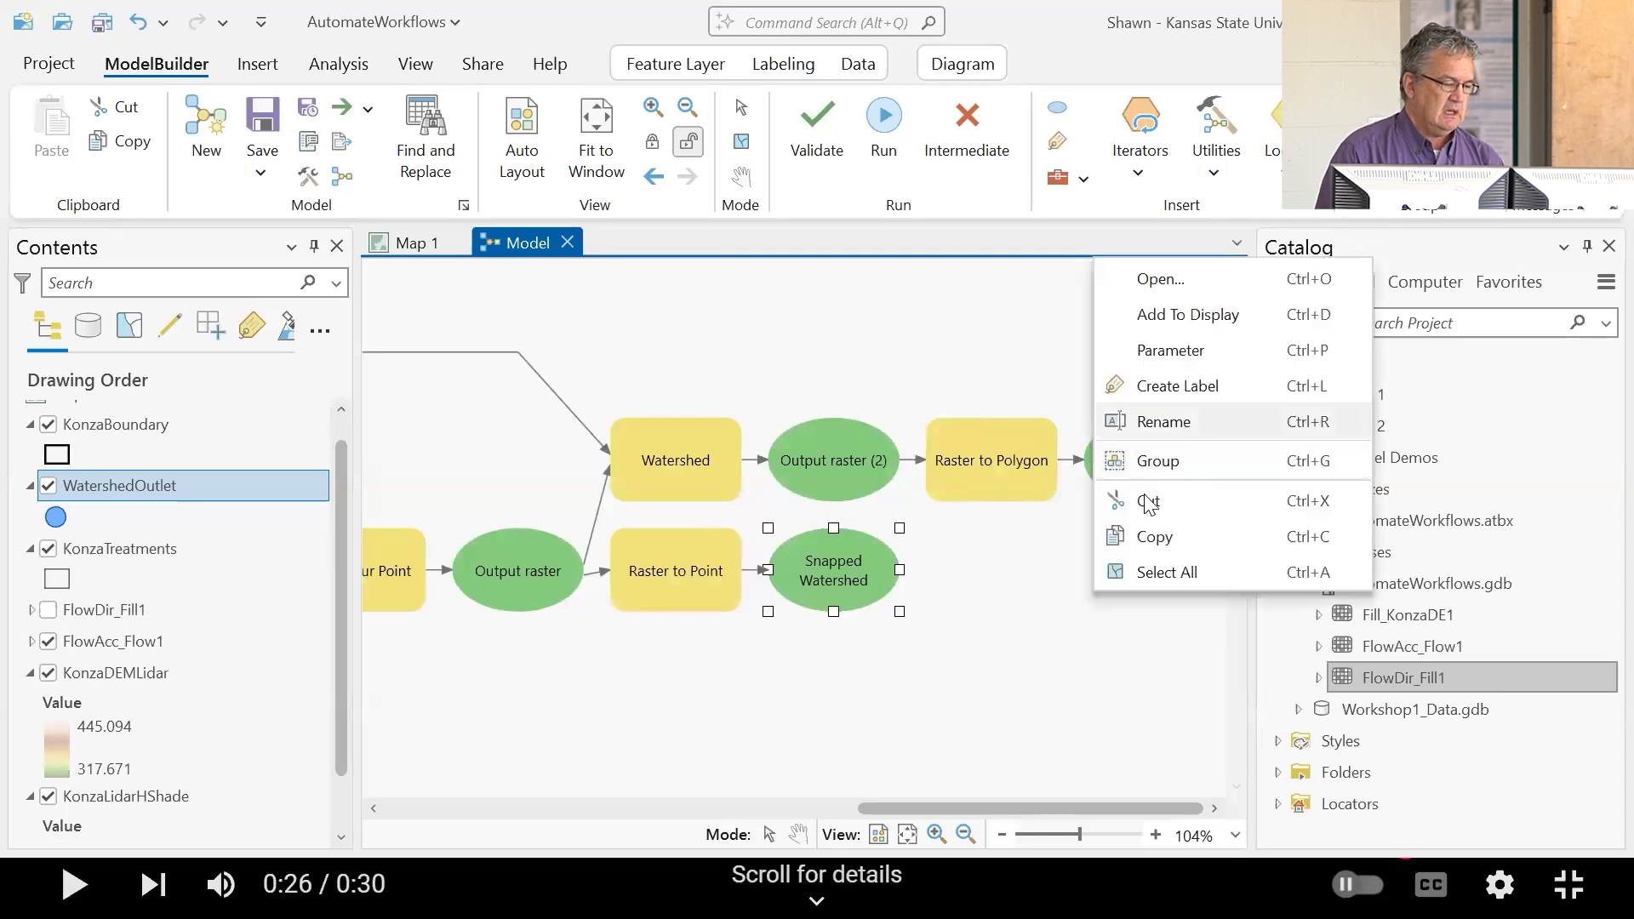
pyautogui.click(1174, 423)
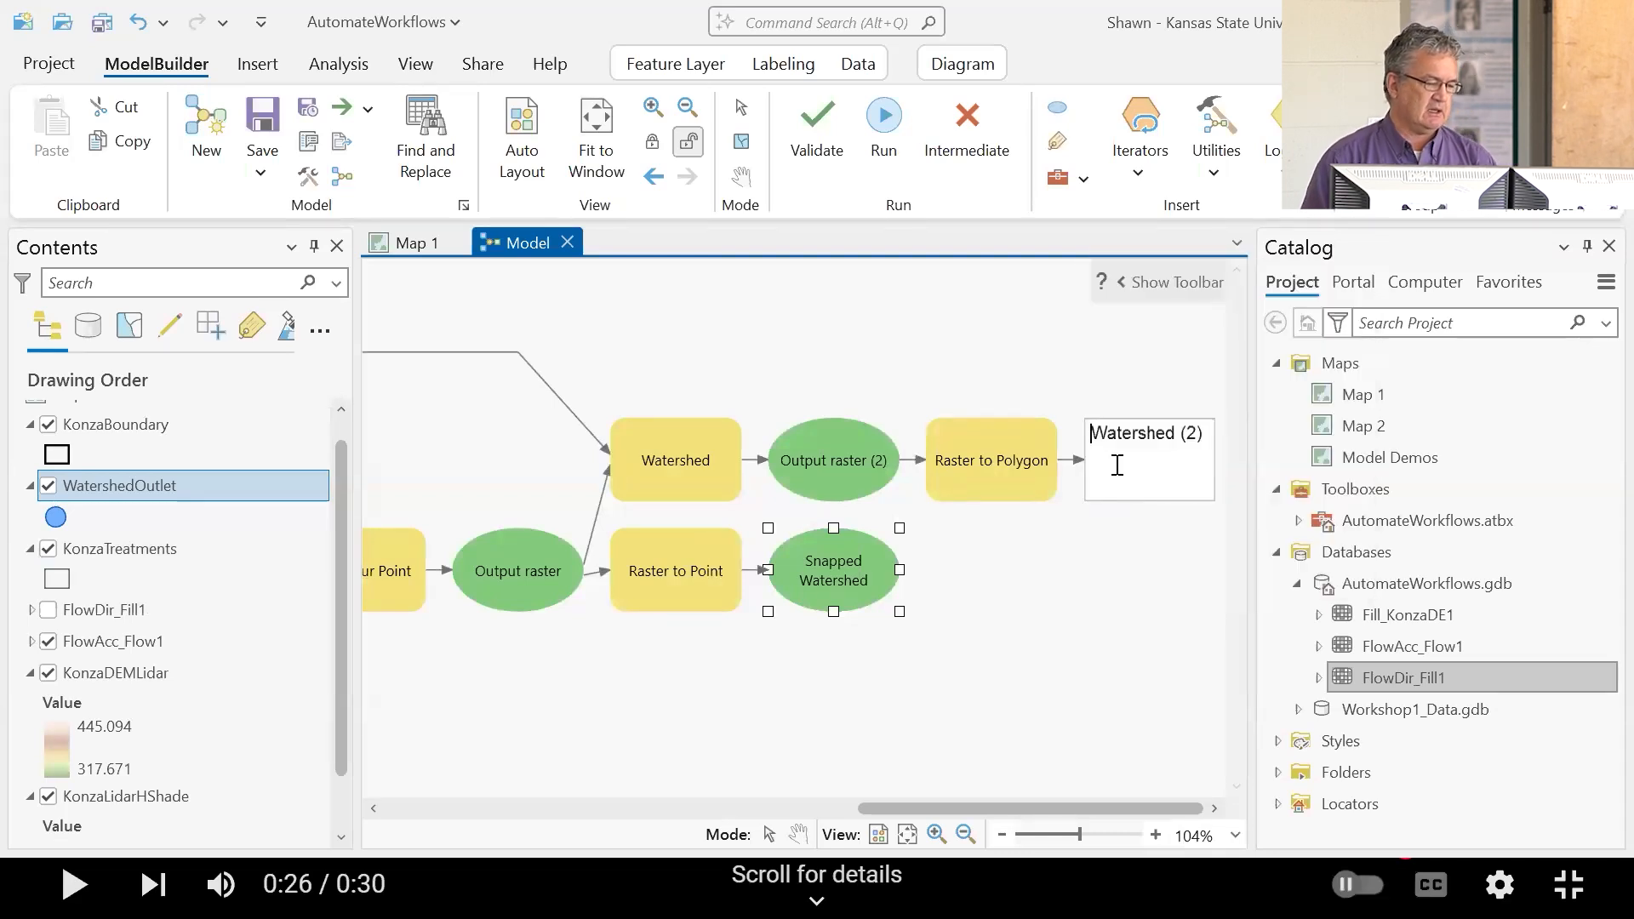
pyautogui.hotkey('ctrl', 'a')
pyautogui.write('Output ')
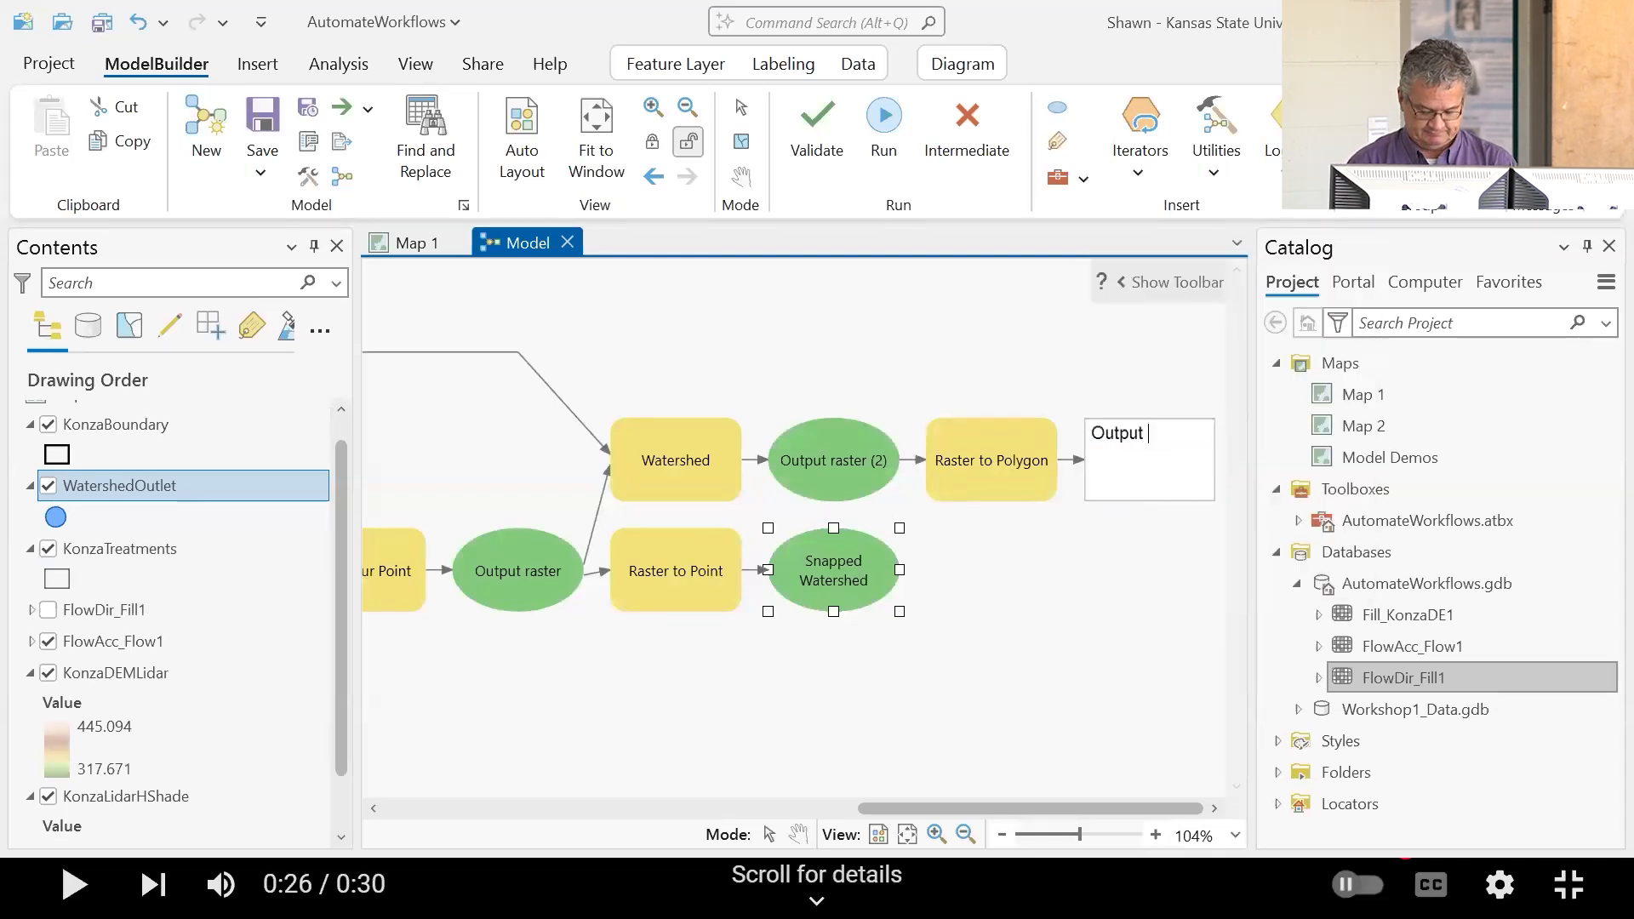
pyautogui.write('Watershed')
pyautogui.press('Return')
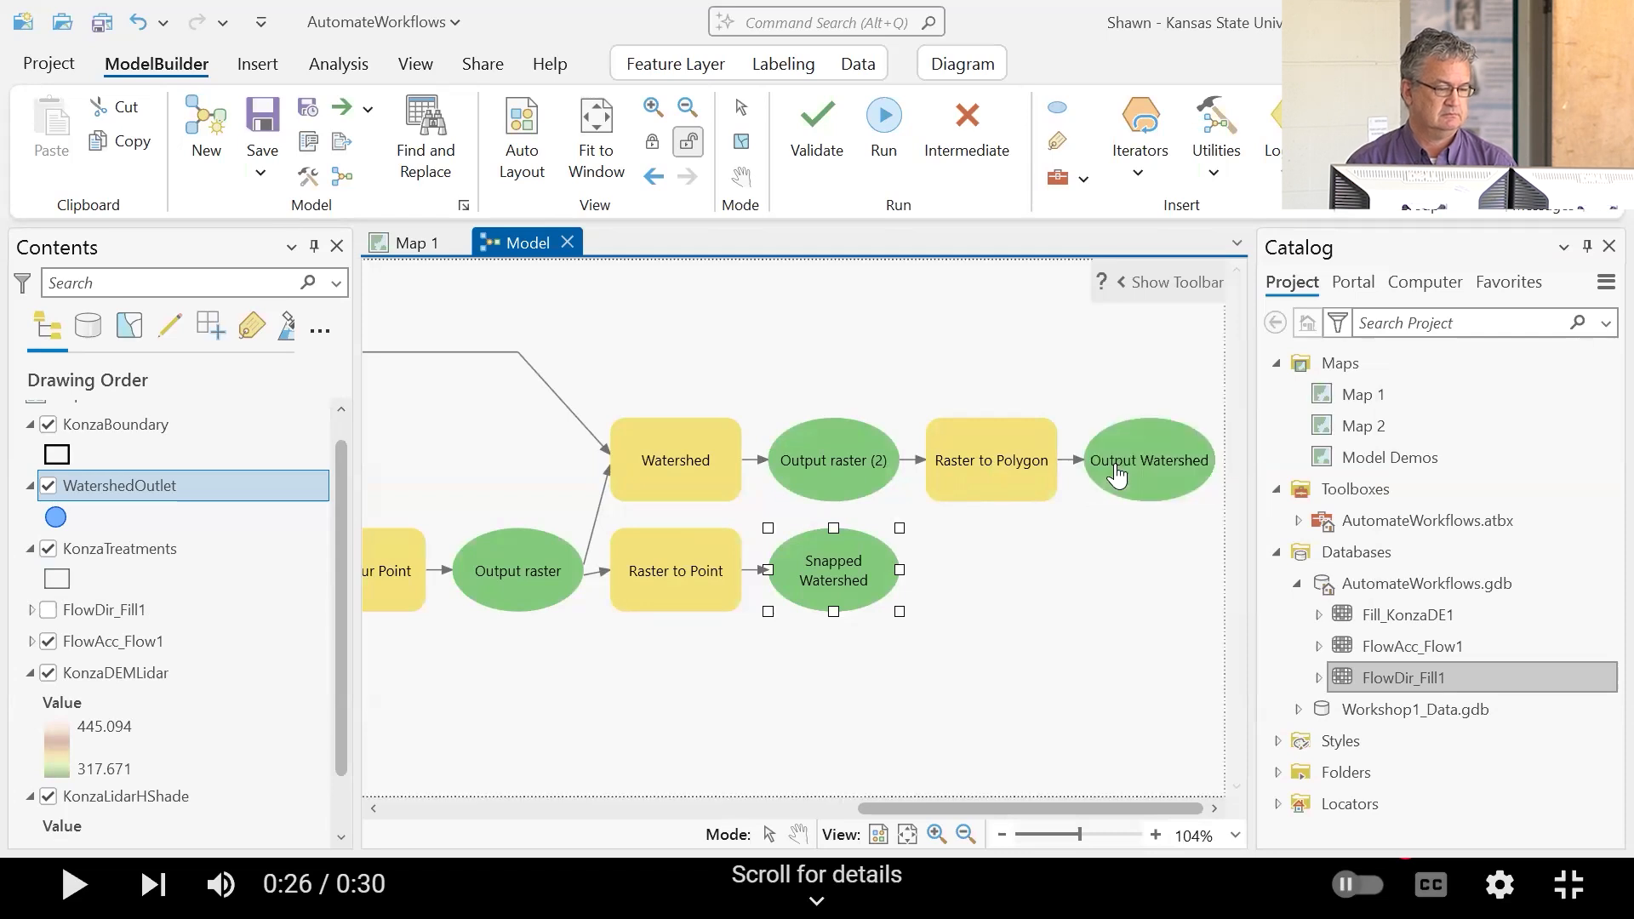
# Step: Set the Output Watershed and Snapped Watershed variables as model parameters and save the model
pyautogui.rightClick(1173, 468)
pyautogui.click(1251, 365)
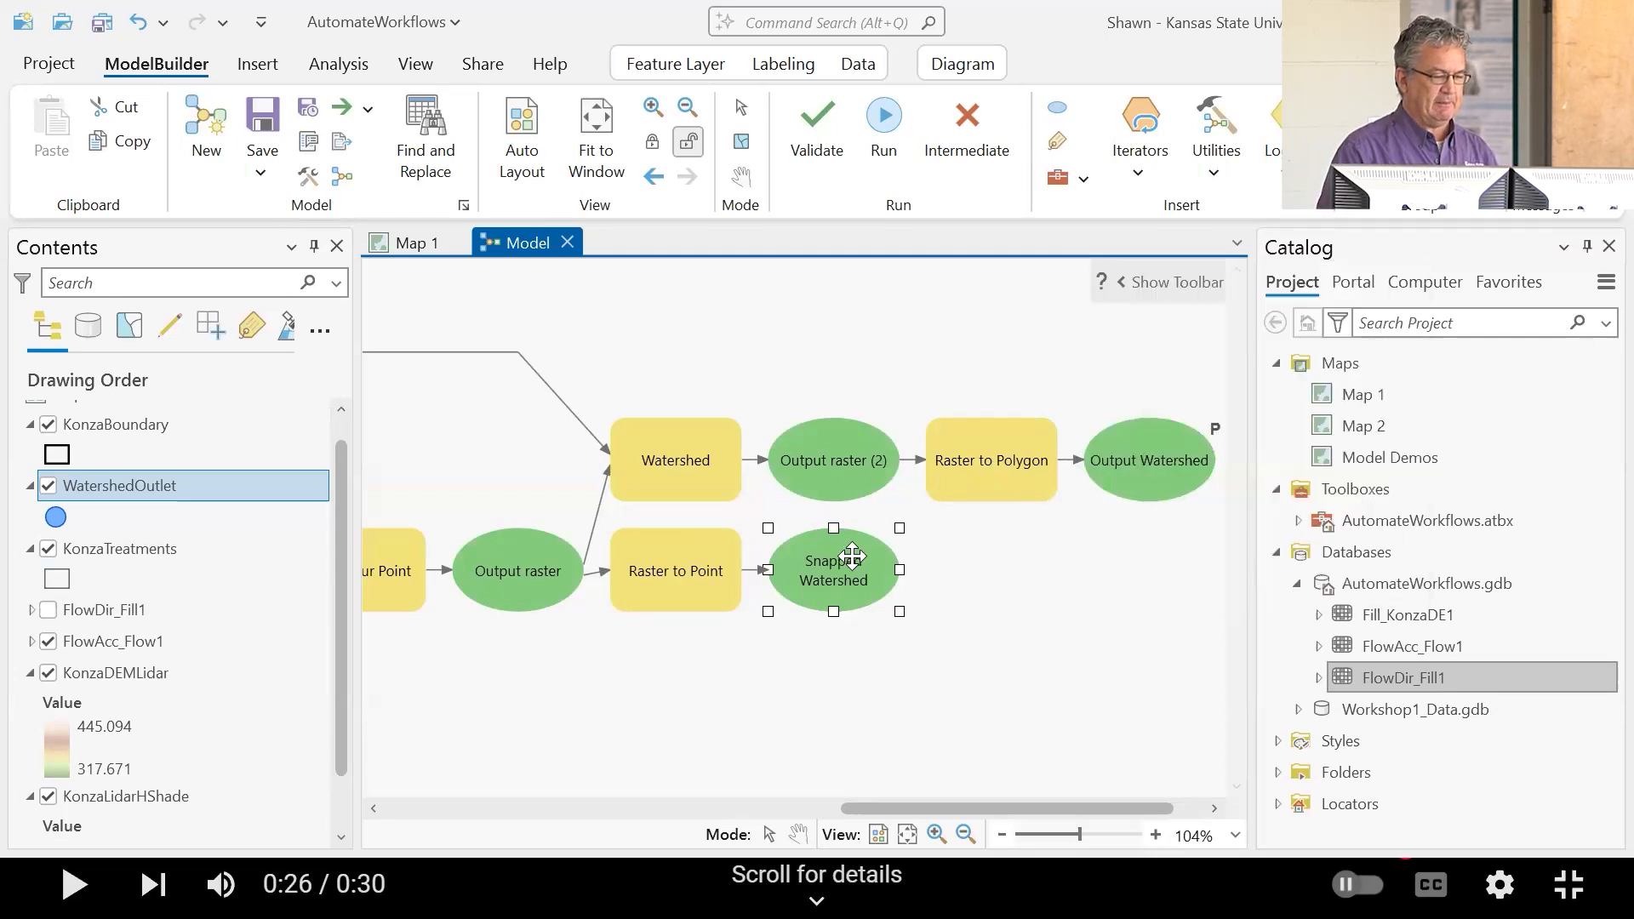
pyautogui.rightClick(852, 556)
pyautogui.click(1027, 551)
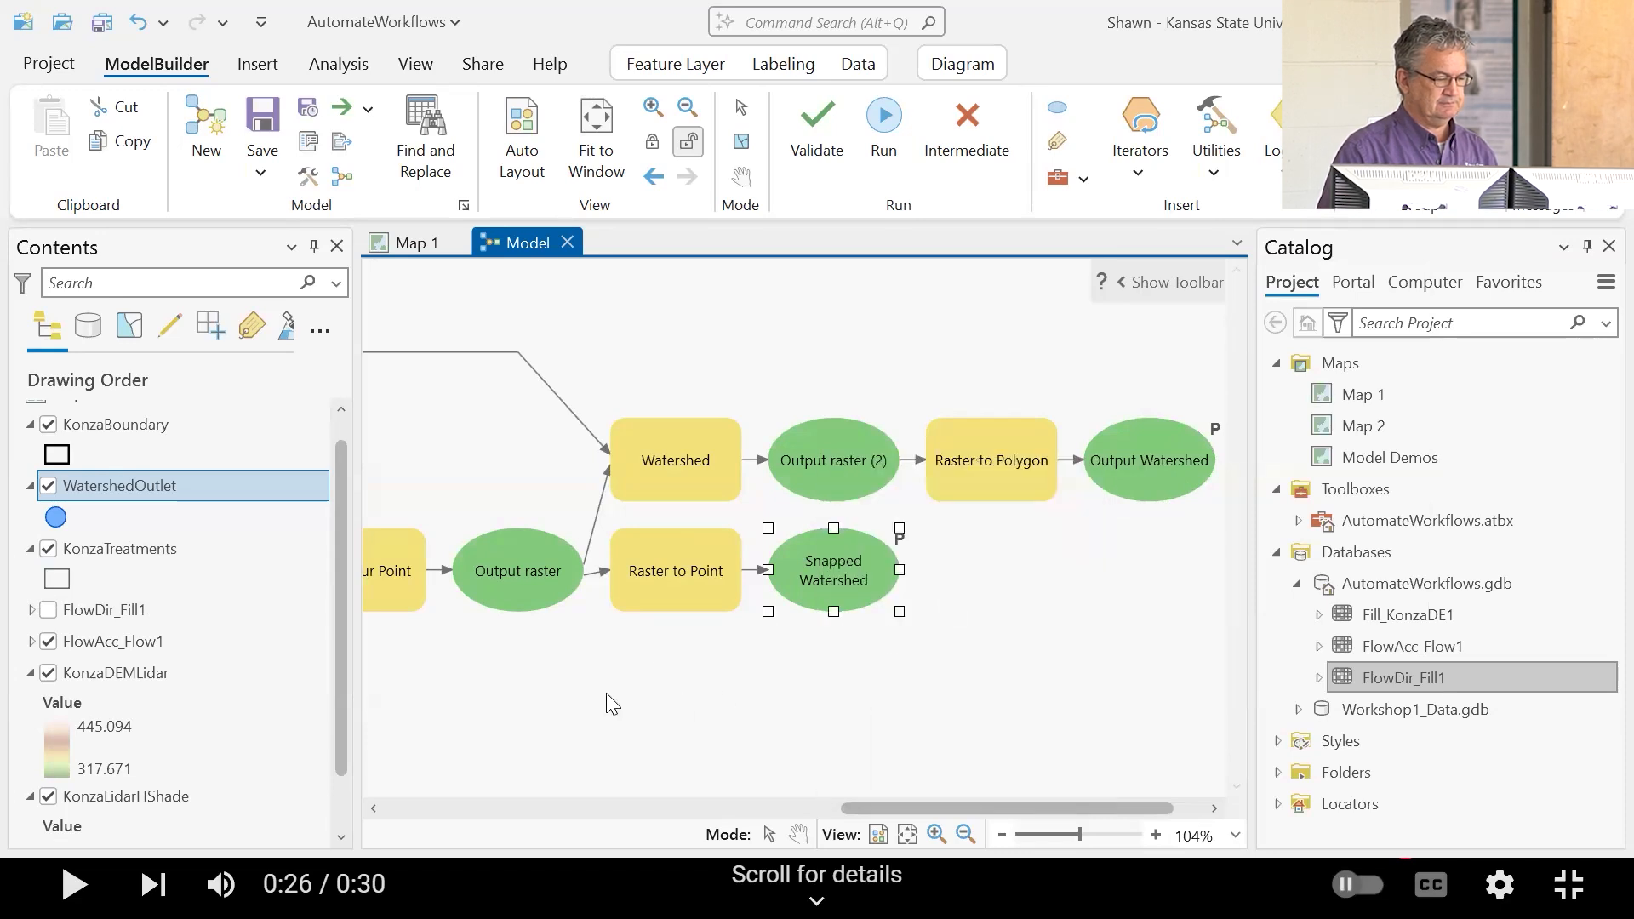
pyautogui.click(265, 117)
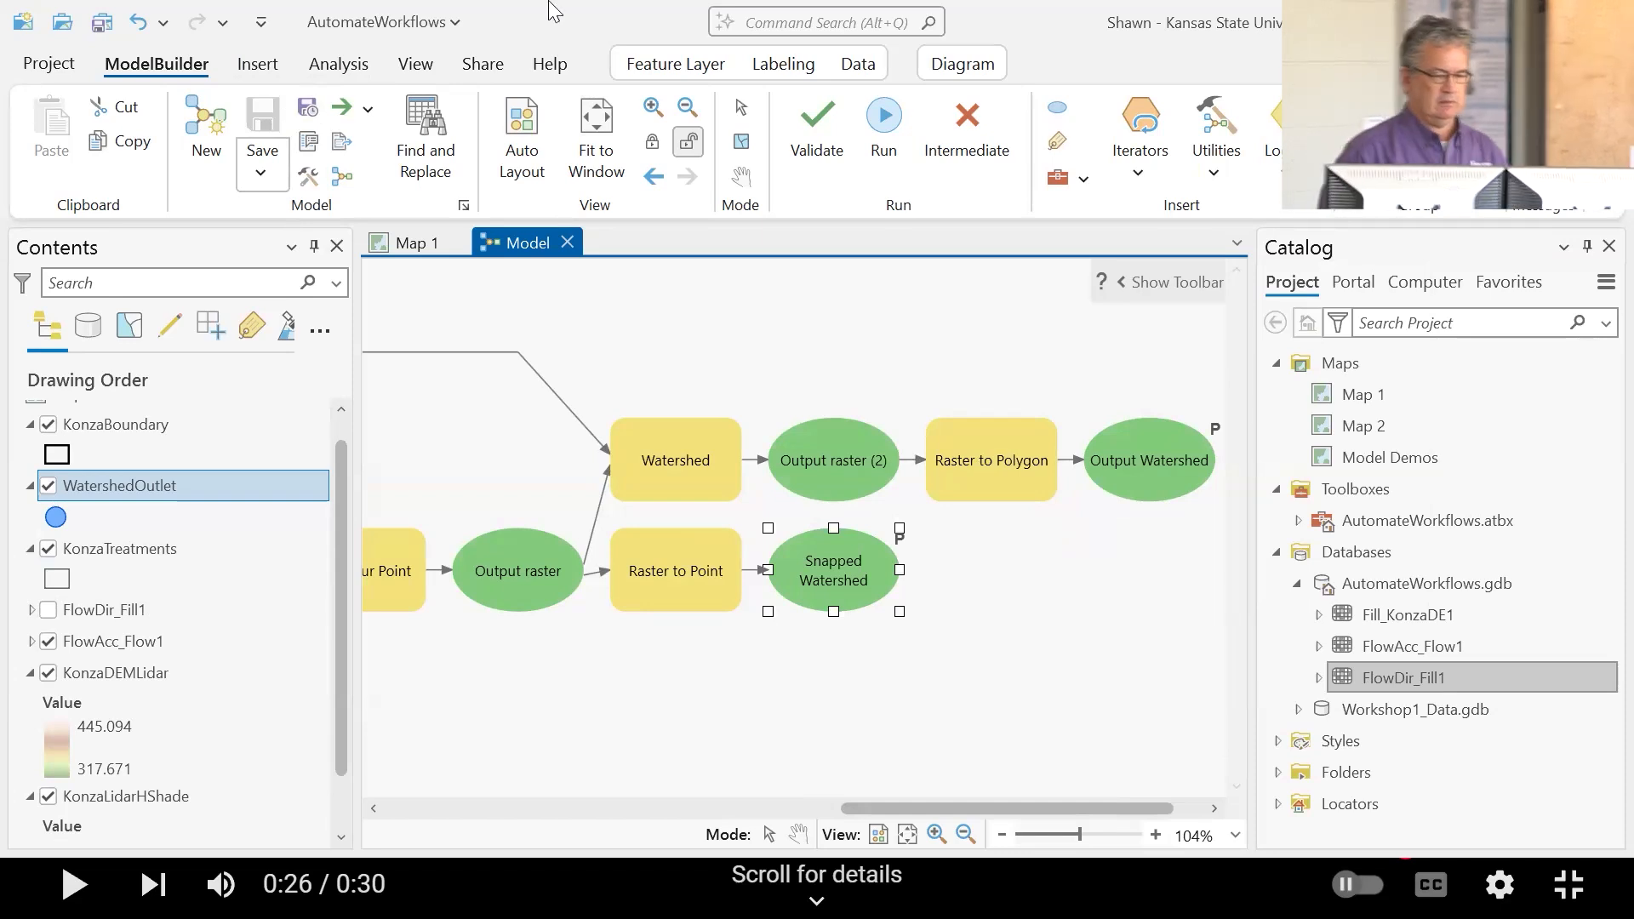
pyautogui.scroll(-3, 623, 442)
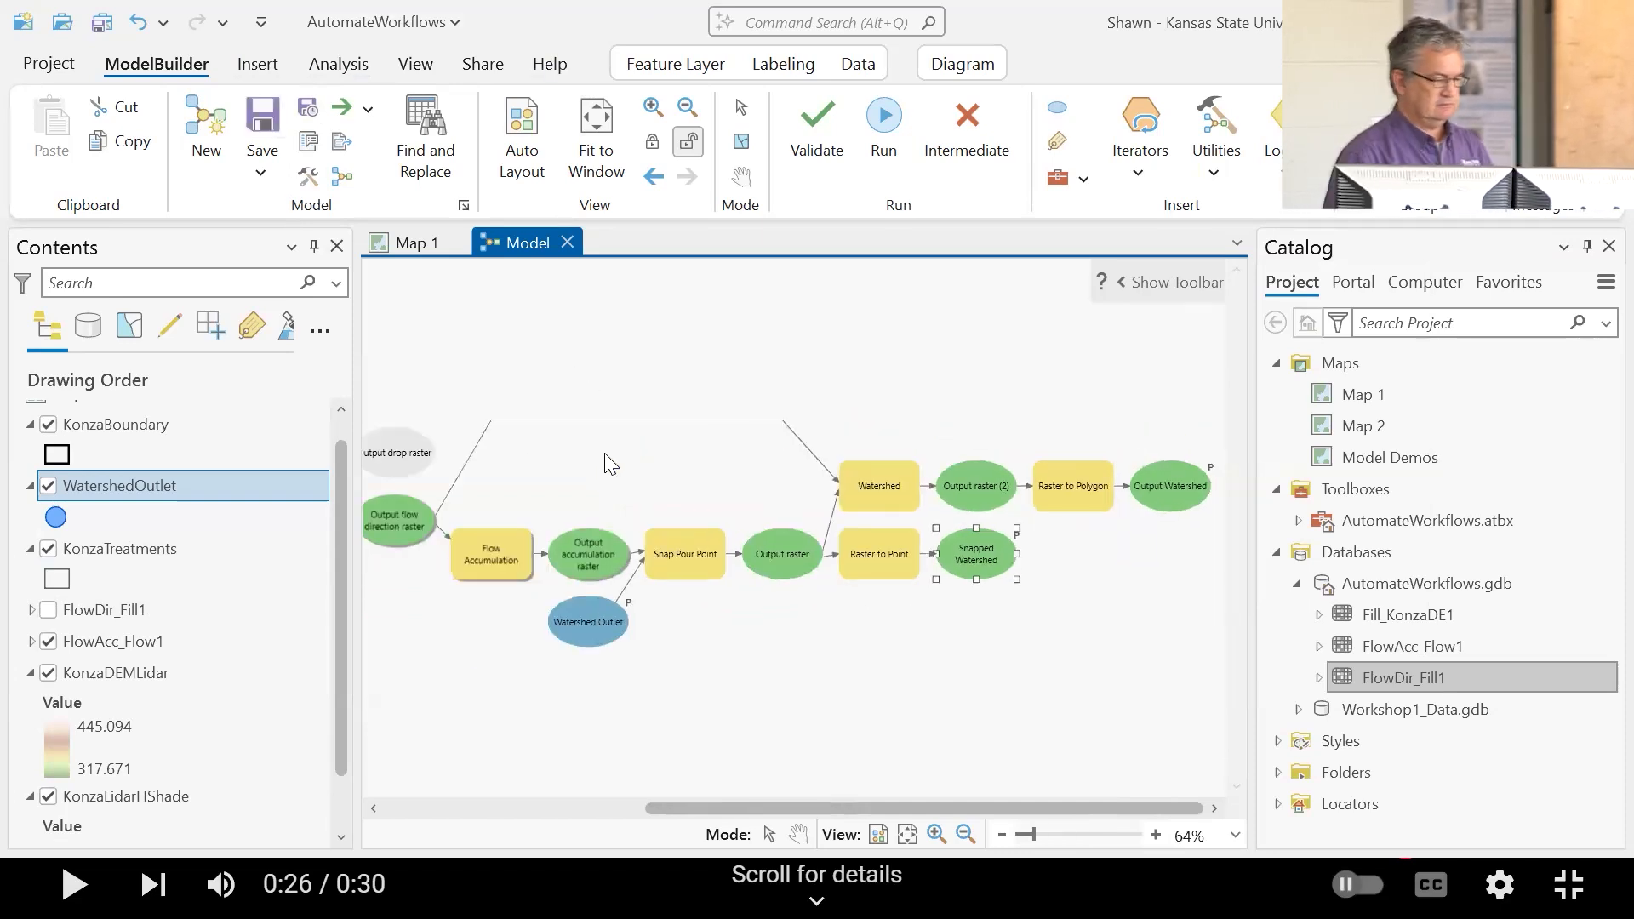
pyautogui.click(691, 362)
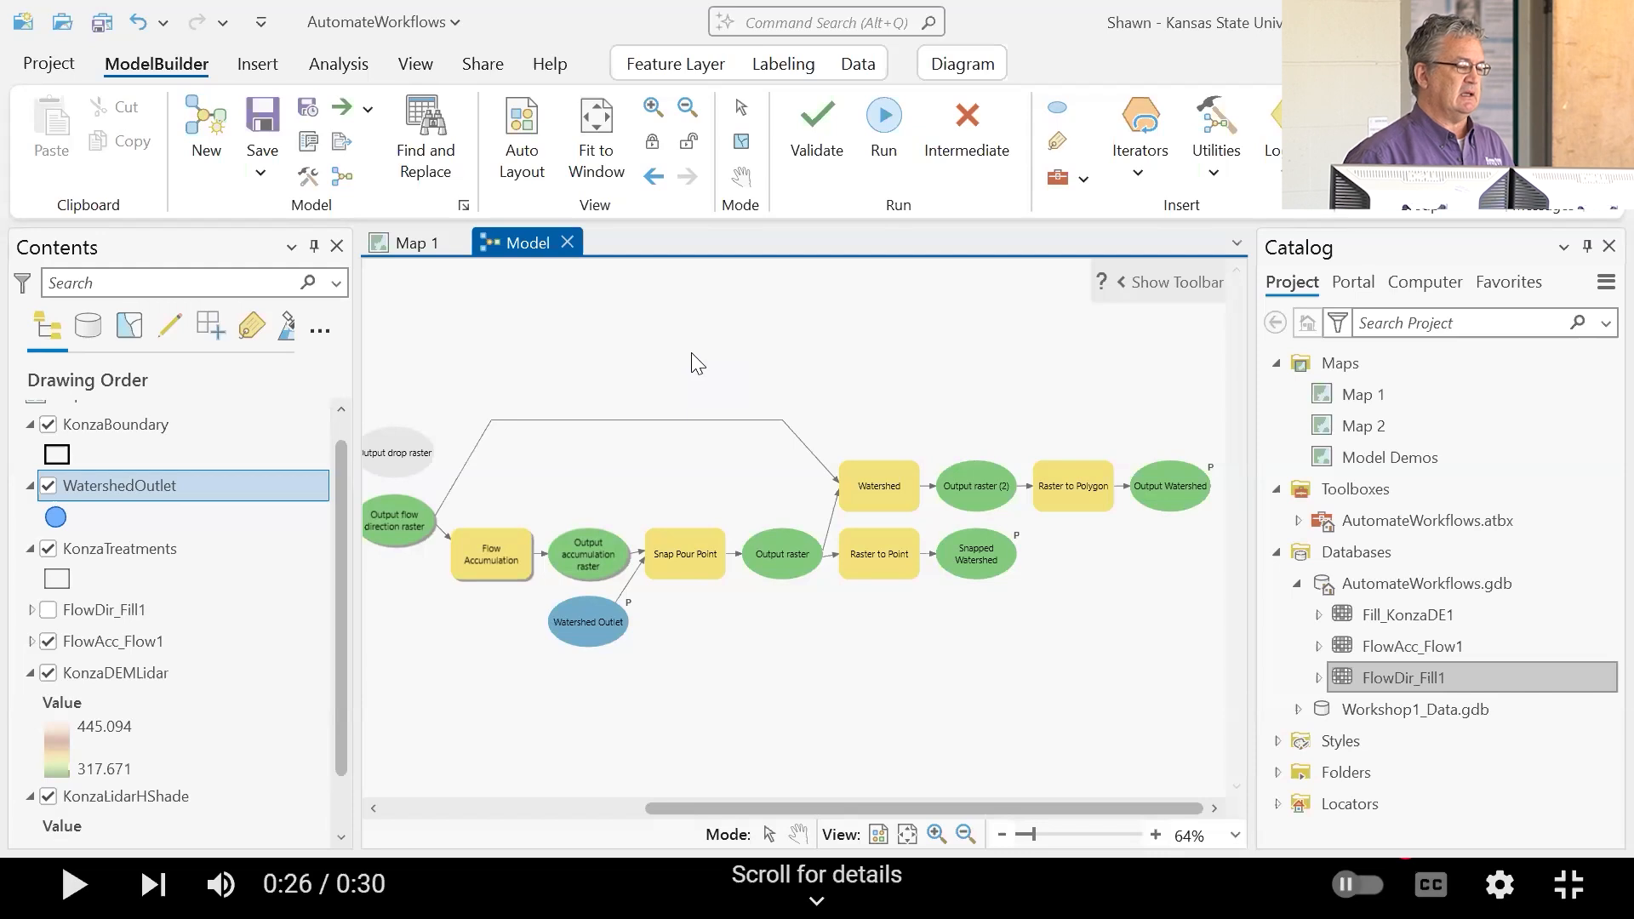
pyautogui.click(270, 106)
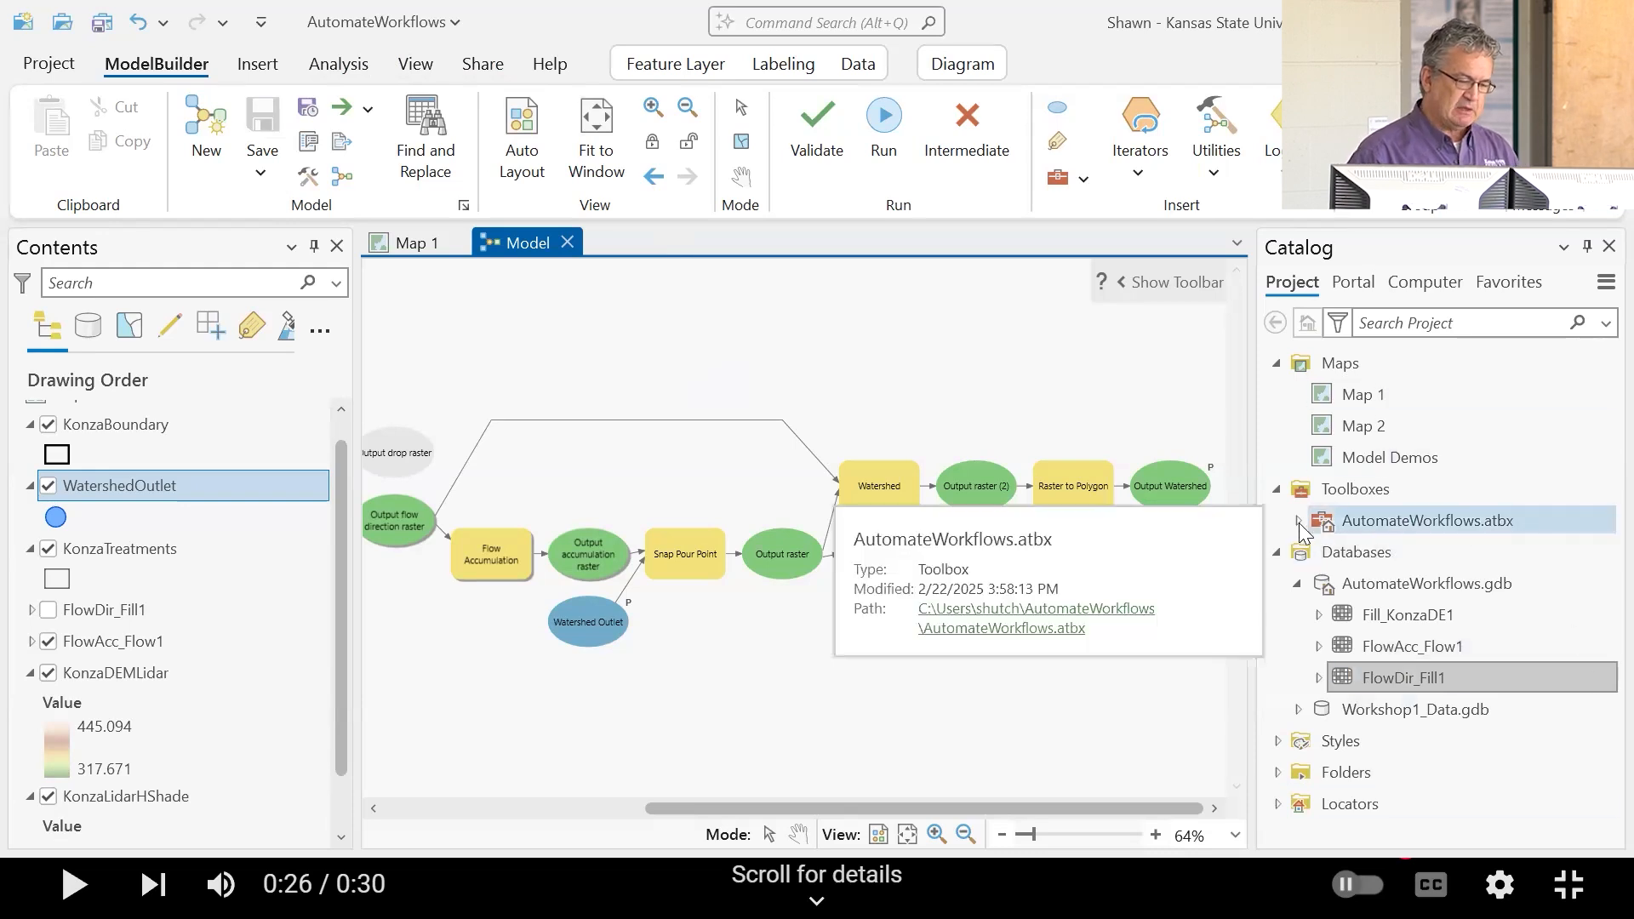
# Step: Open Model from the AutomateWorkflows.atbx toolbox as a geoprocessing tool to review its parameters, and close it
pyautogui.doubleClick(1464, 526)
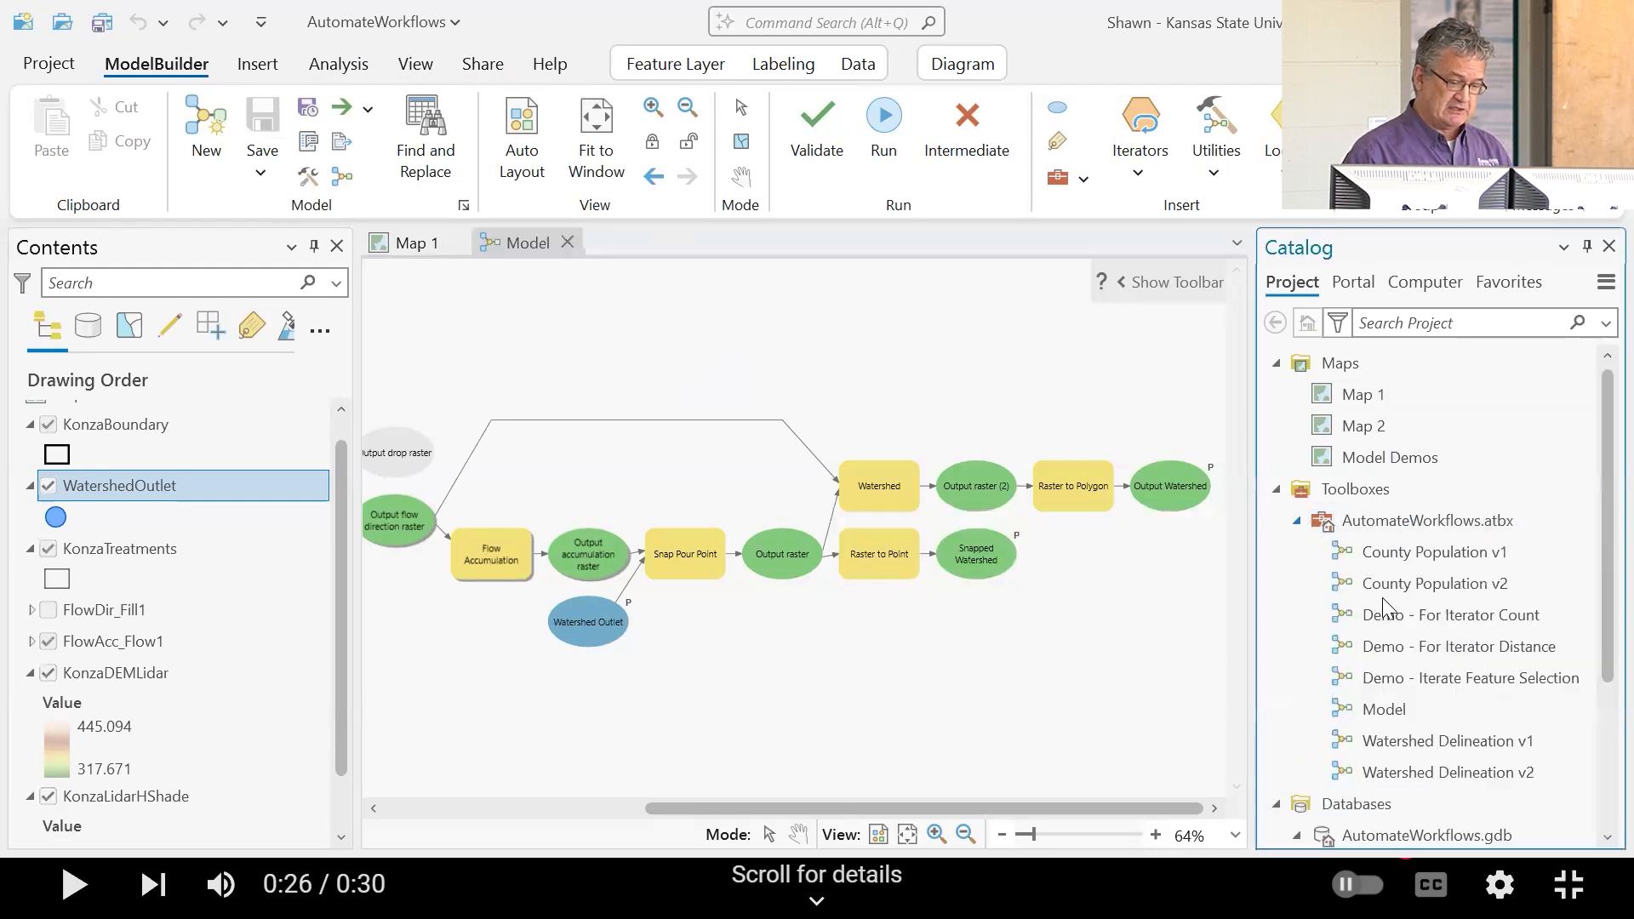
pyautogui.doubleClick(1391, 709)
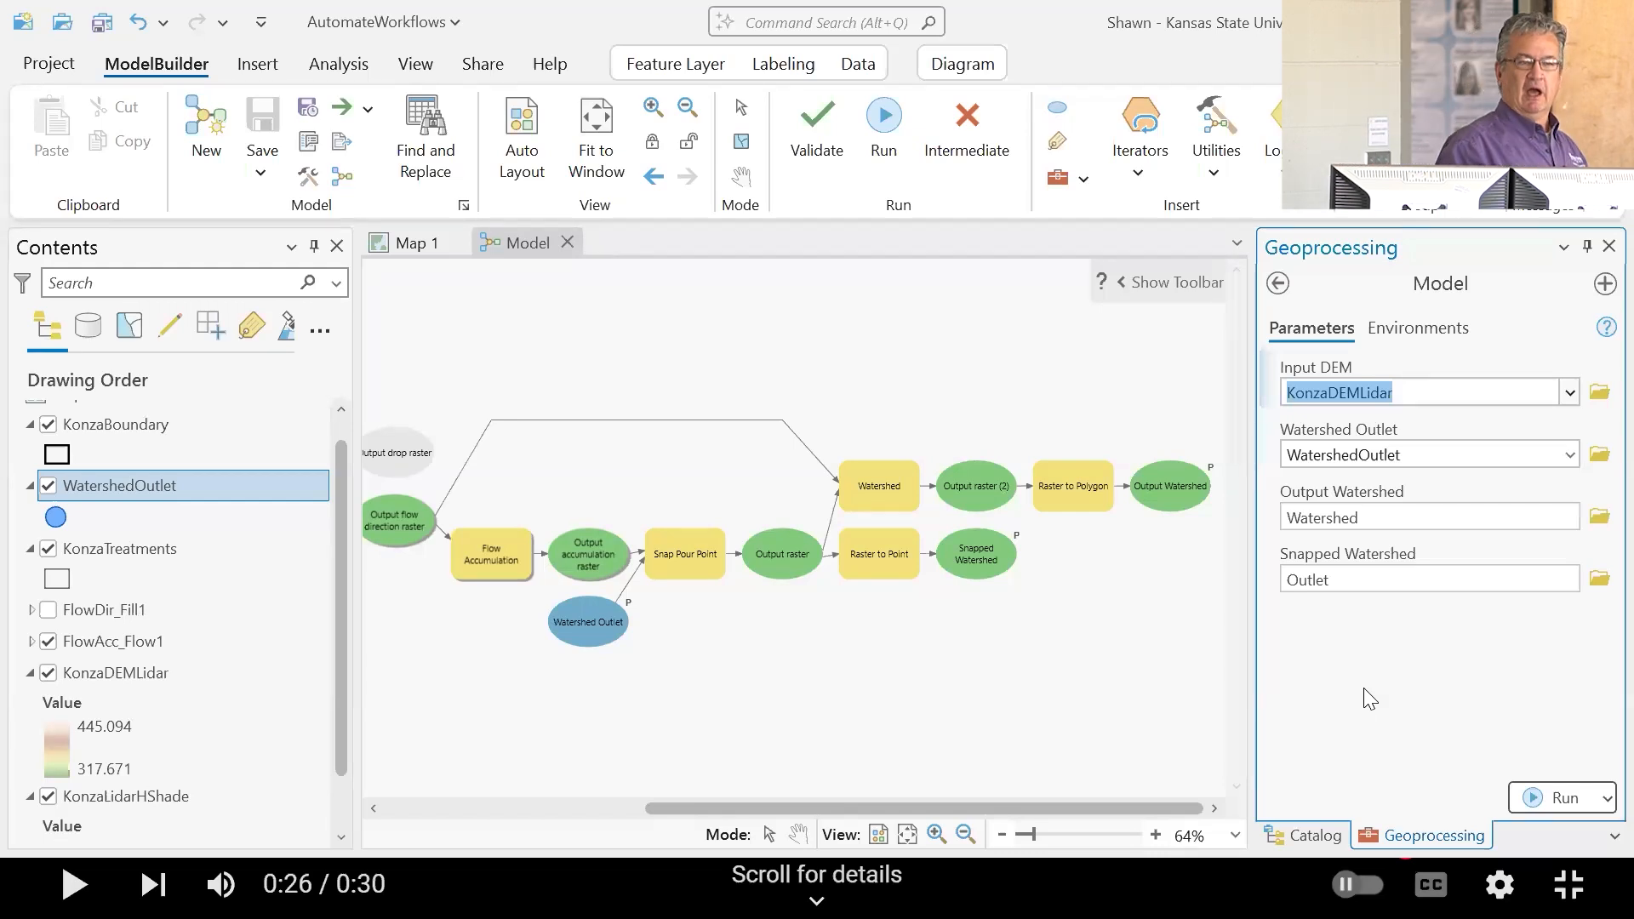
pyautogui.click(1608, 245)
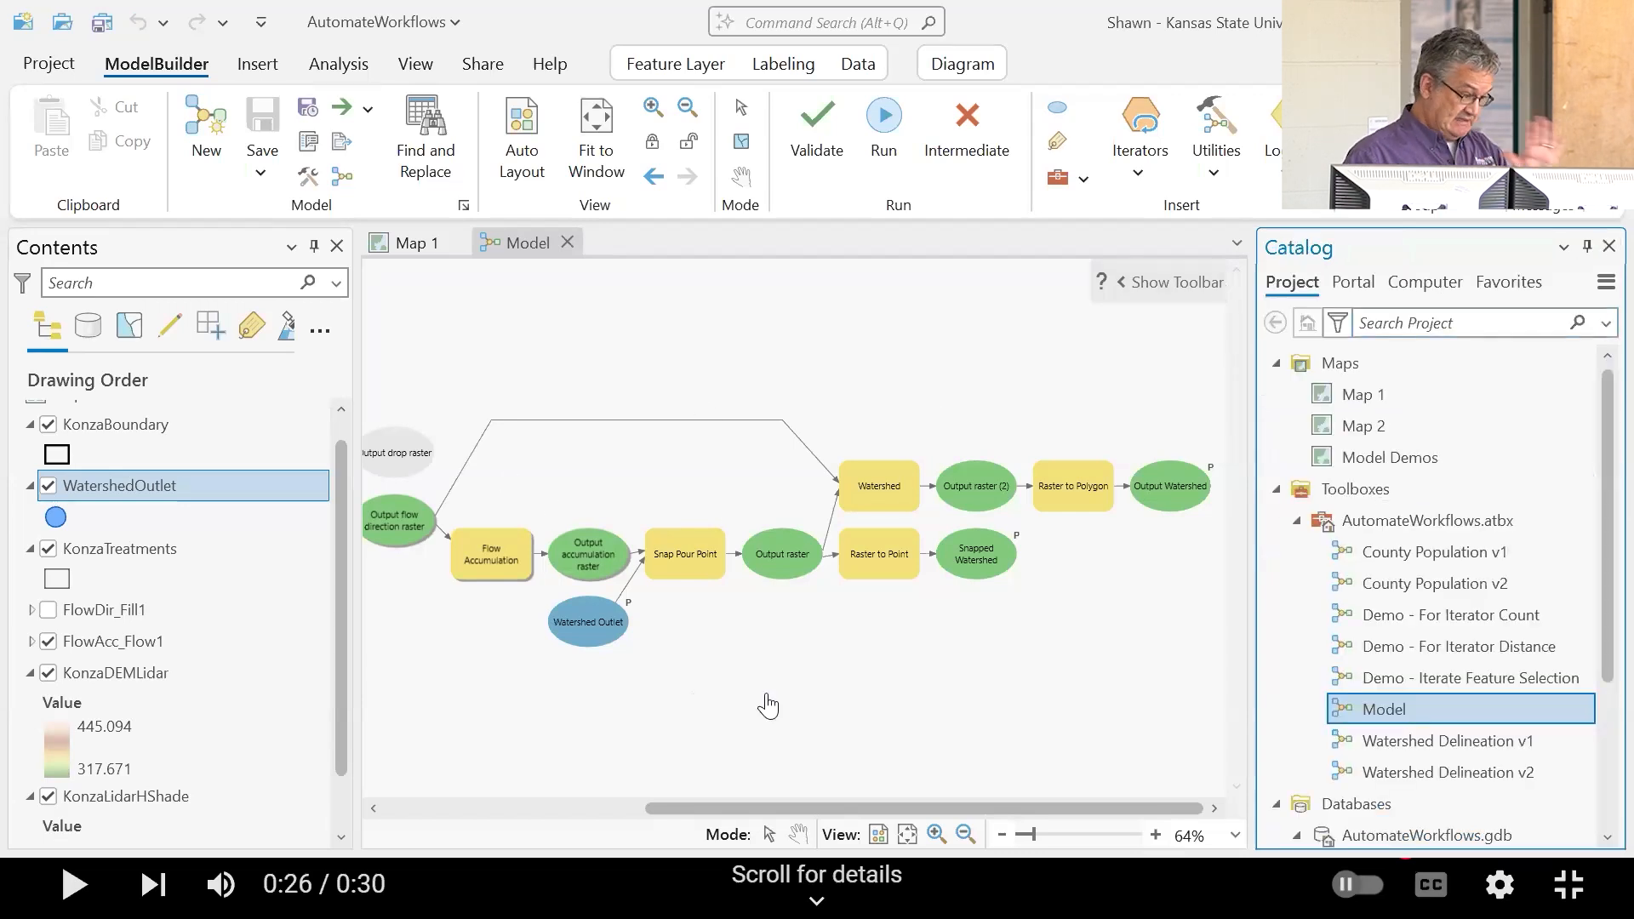
# Step: Run the model and add its Output Watershed and Snapped Watershed results to the map display
pyautogui.click(884, 136)
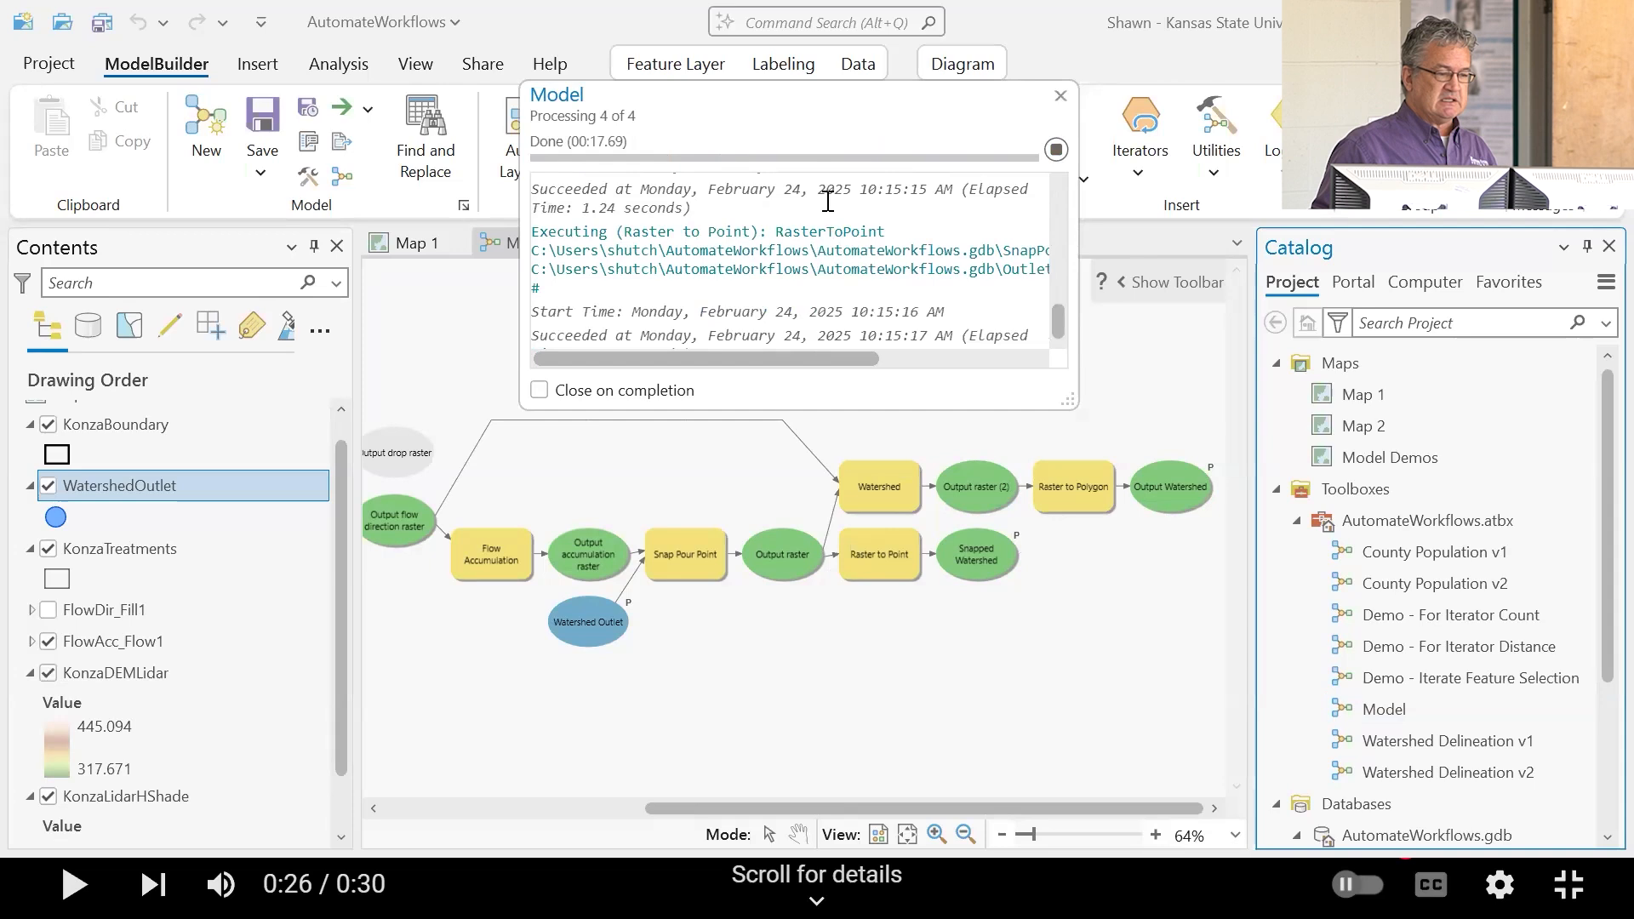
pyautogui.click(1060, 95)
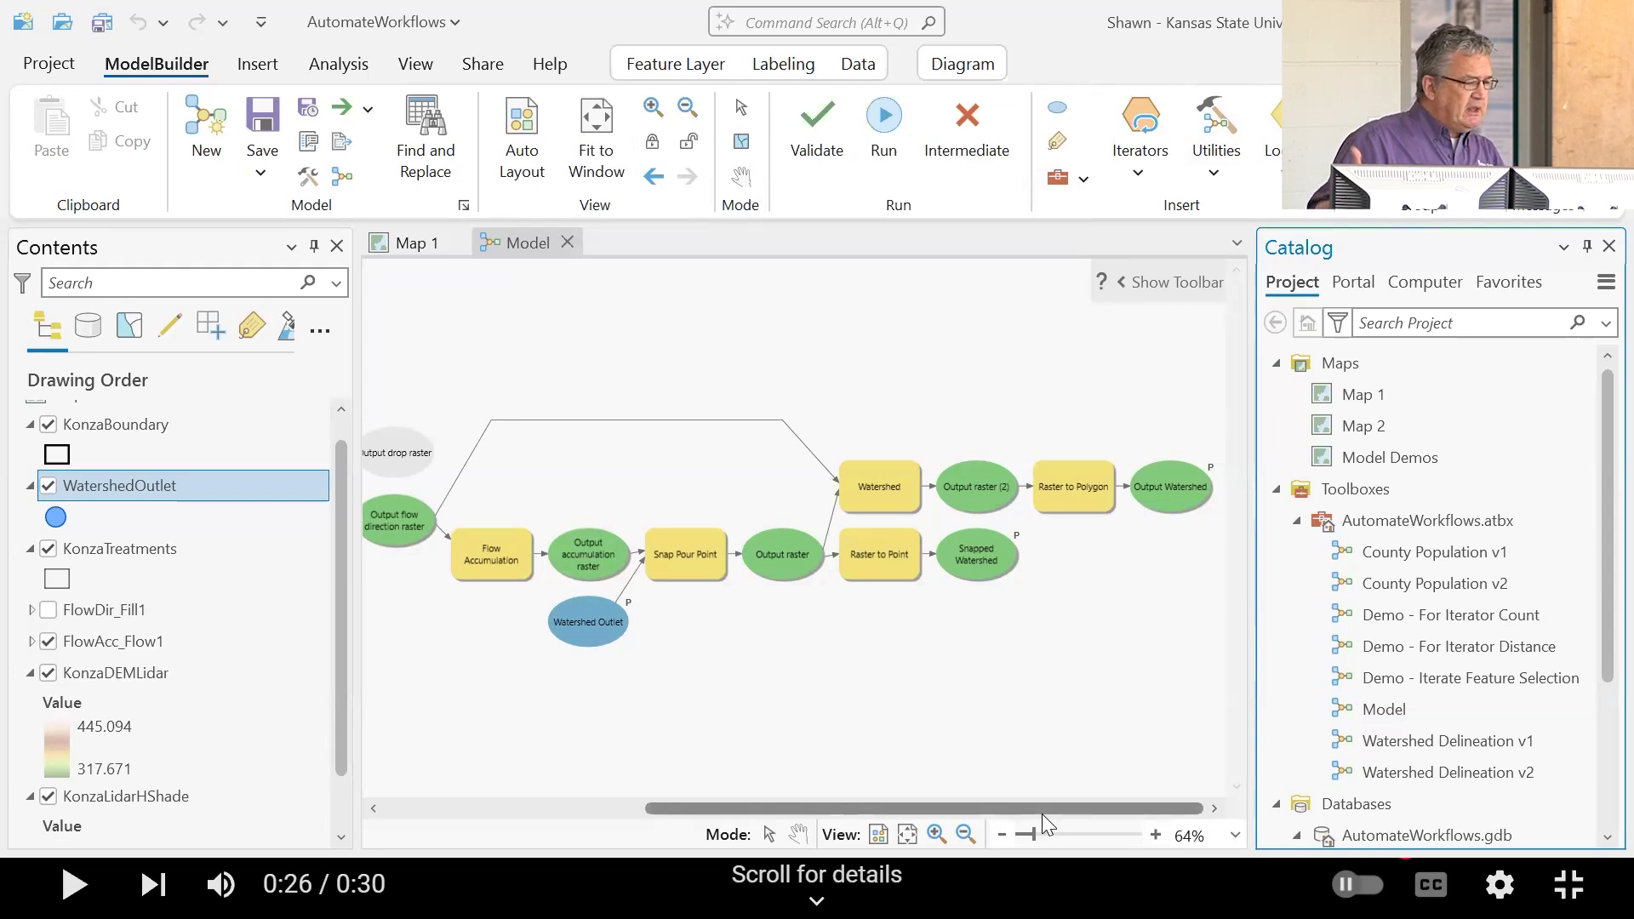
pyautogui.scroll(1, 1173, 354)
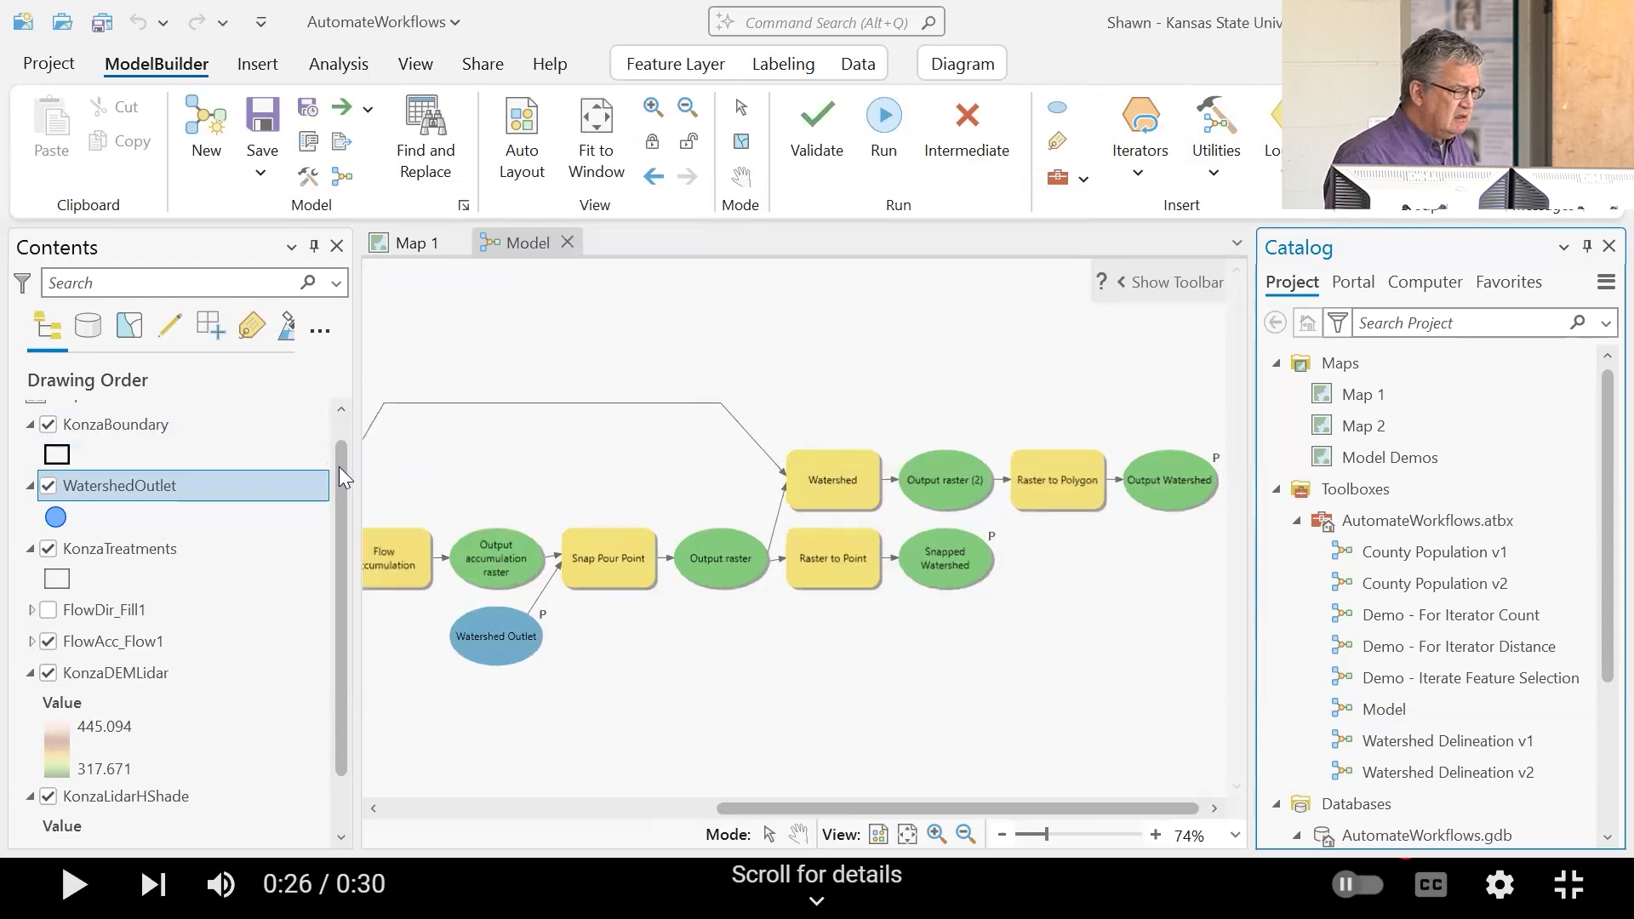
pyautogui.moveTo(338, 466); pyautogui.dragTo(337, 403)
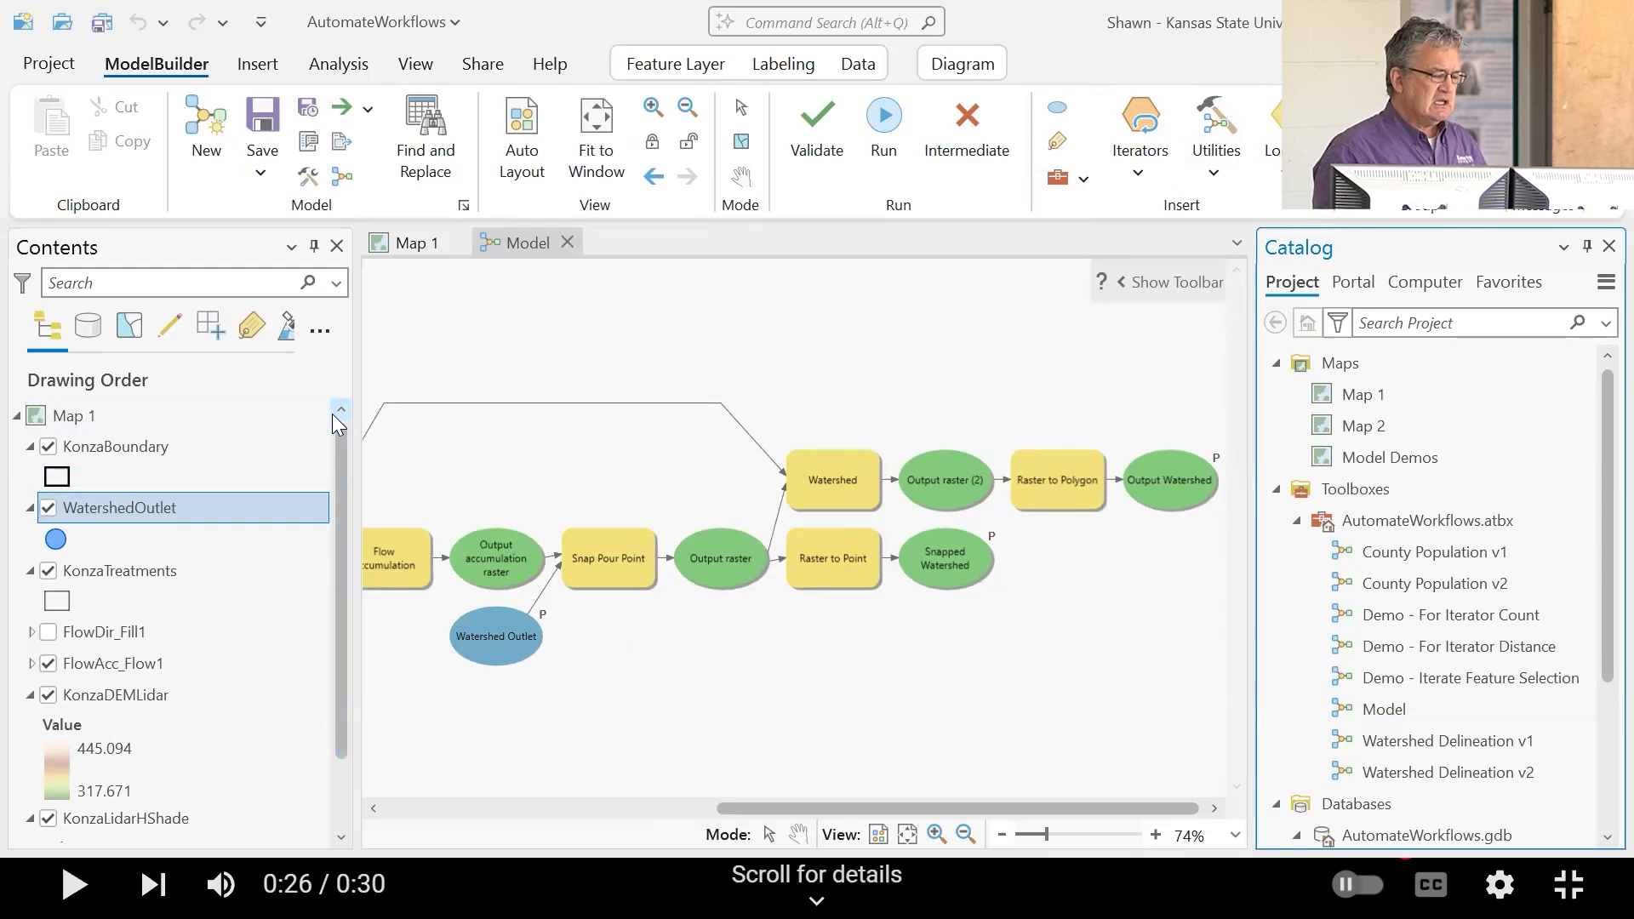
pyautogui.rightClick(1174, 478)
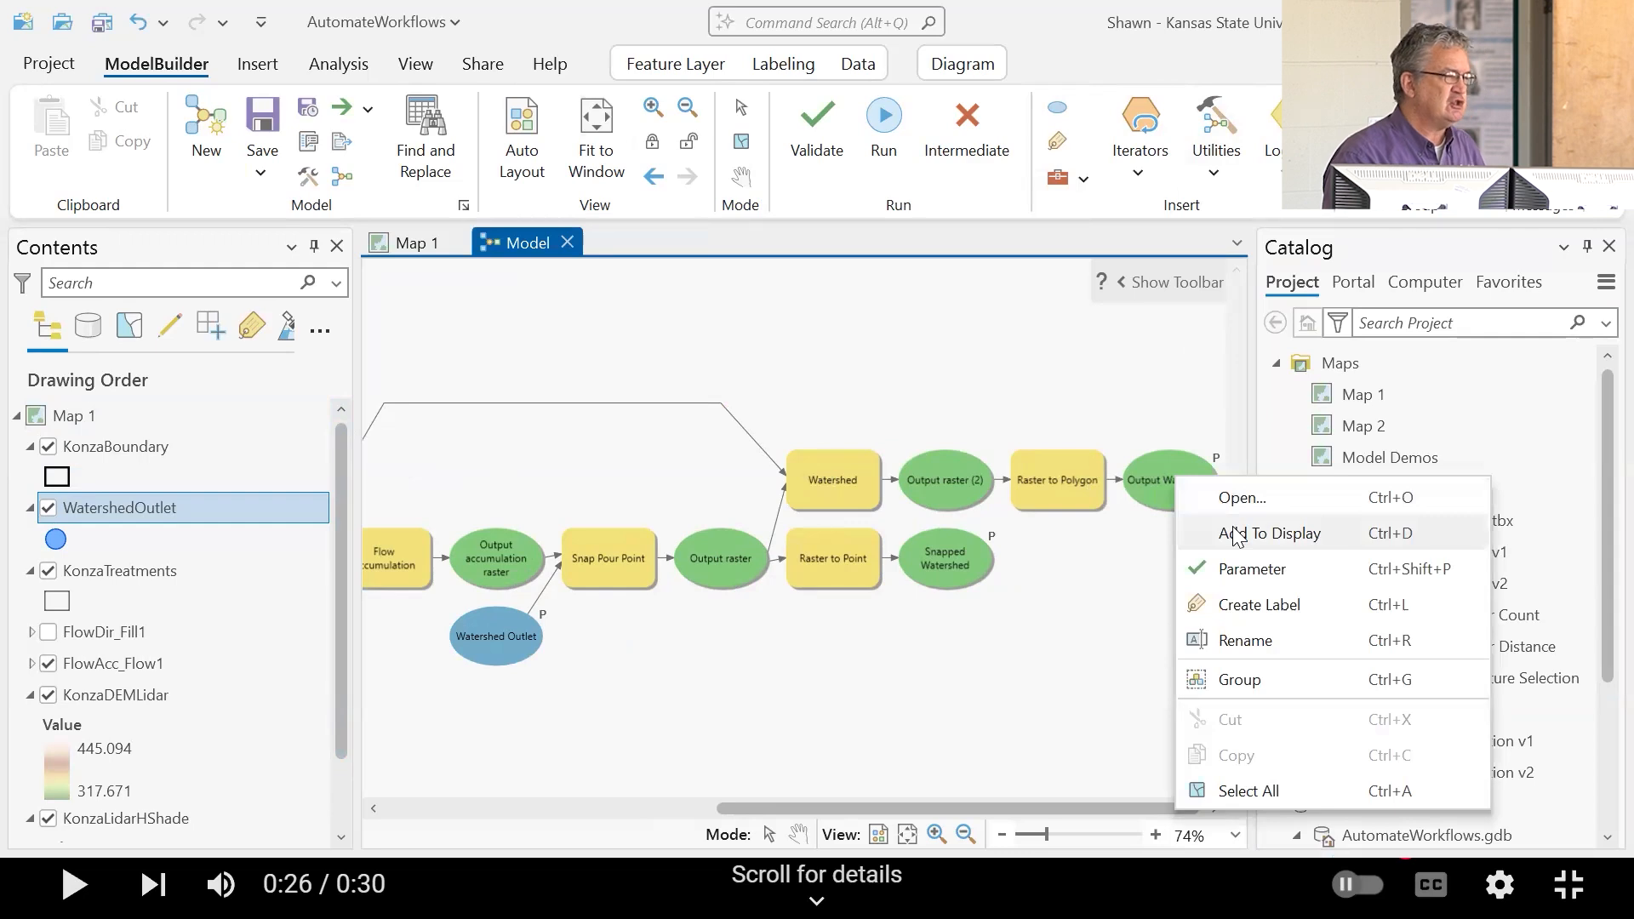
pyautogui.click(1235, 535)
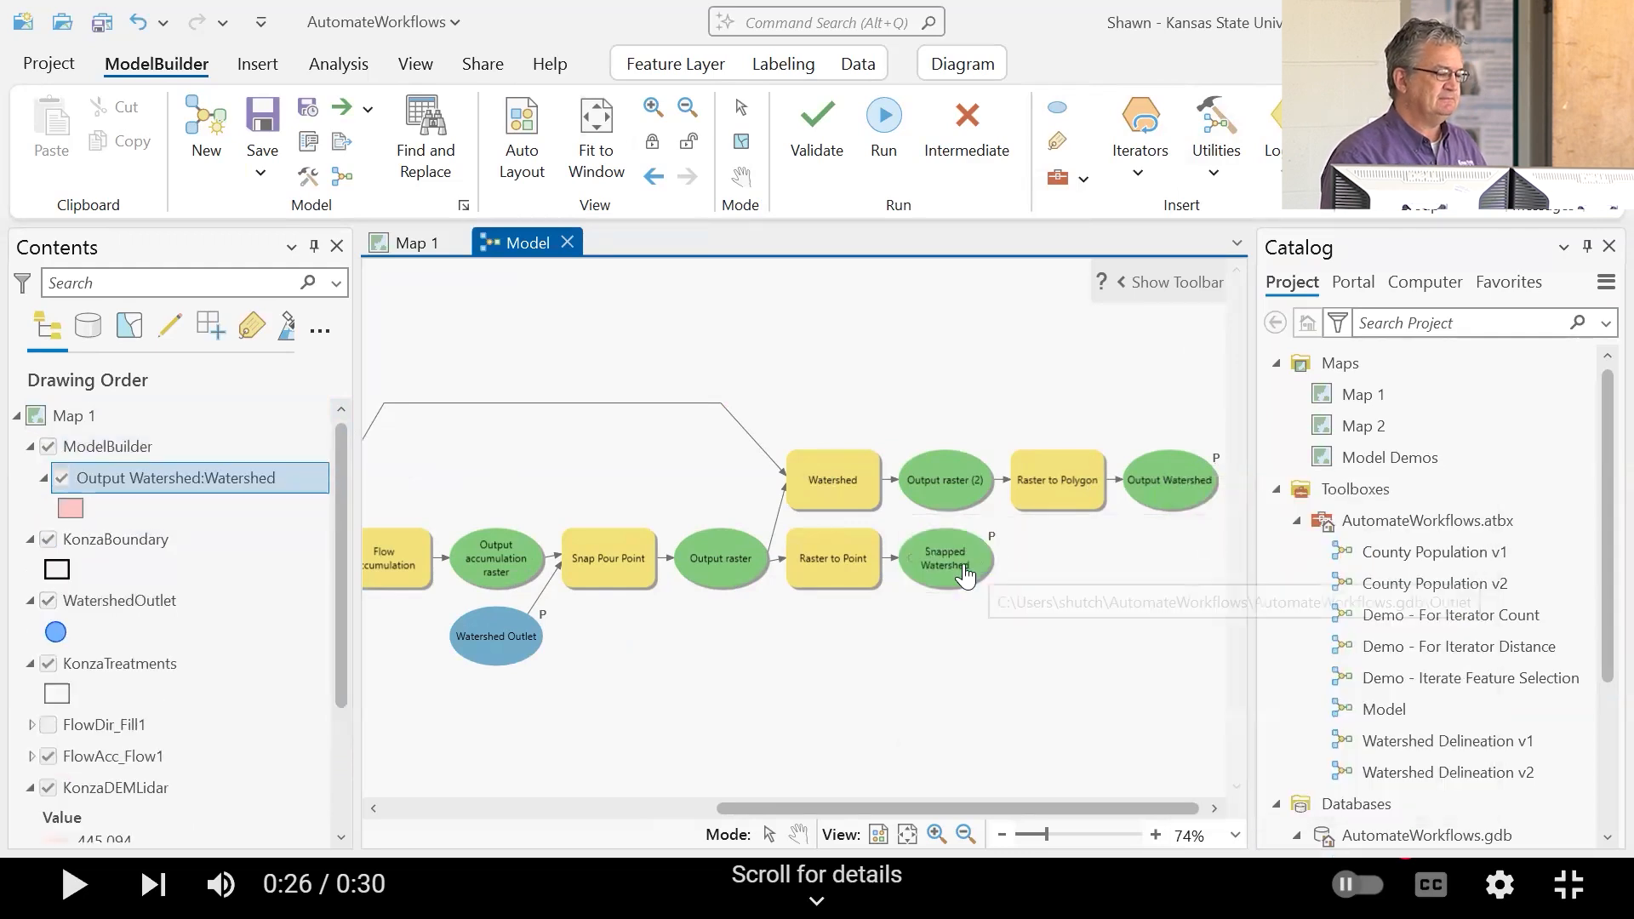
pyautogui.rightClick(966, 575)
pyautogui.click(1043, 557)
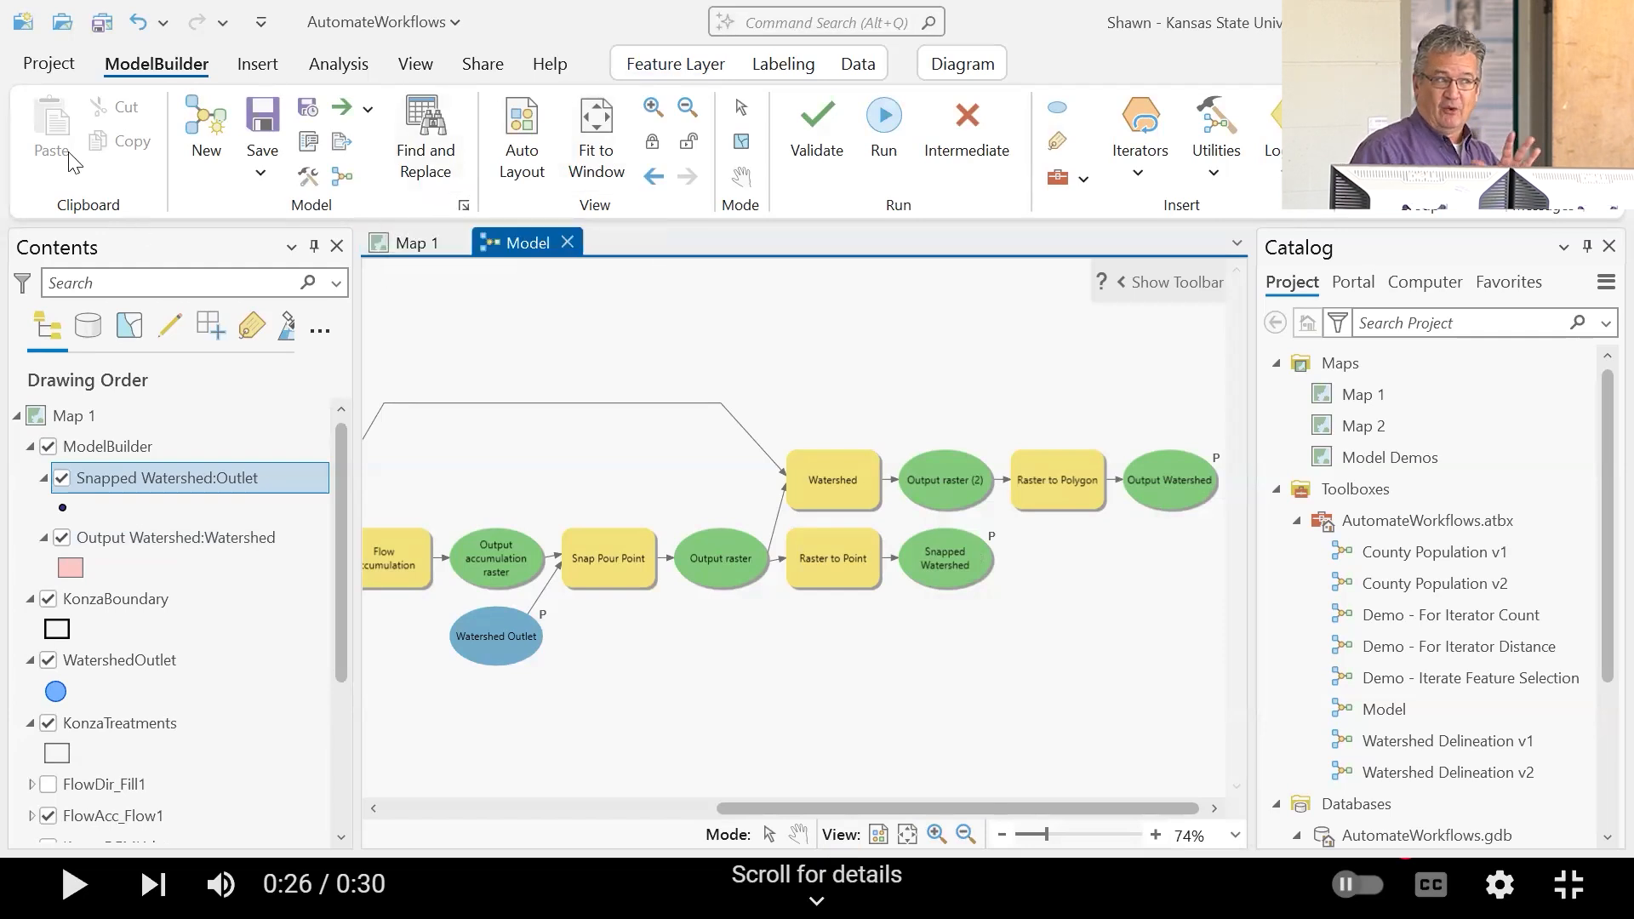
# Step: Examine the watershed polygon and its outlet point on Map 1, starting from the extent of the KonzaTreatments layer
pyautogui.click(417, 244)
pyautogui.scroll(-3, 242, 528)
pyautogui.rightClick(181, 537)
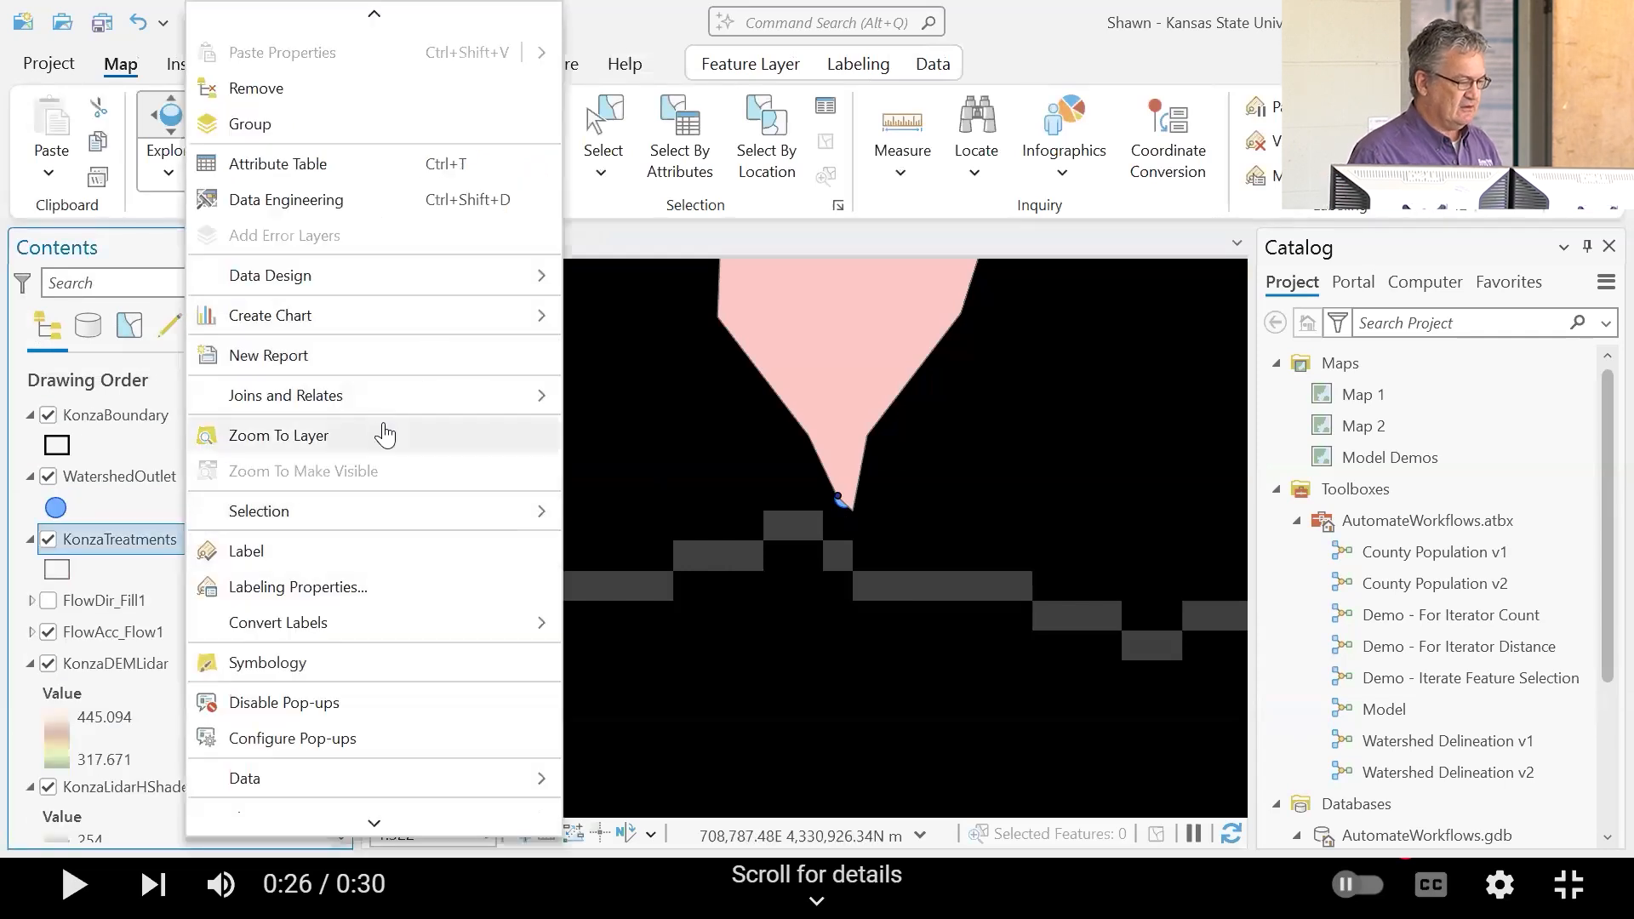
pyautogui.click(377, 430)
pyautogui.scroll(3, 714, 493)
pyautogui.scroll(5, 697, 473)
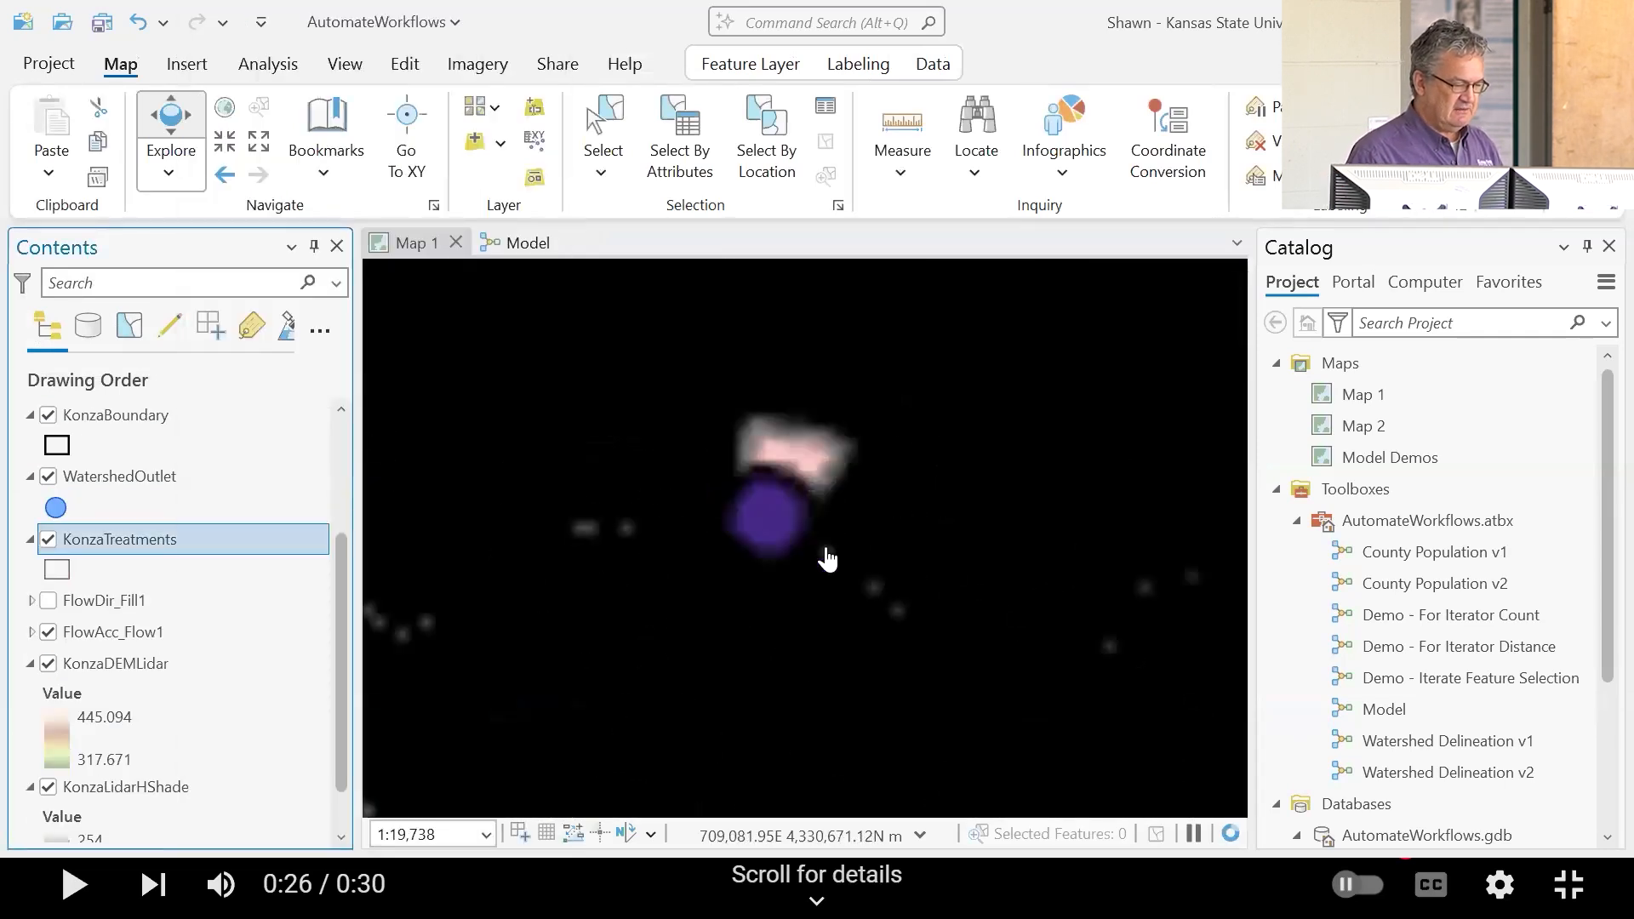
pyautogui.scroll(3, 926, 604)
pyautogui.scroll(-3, 923, 606)
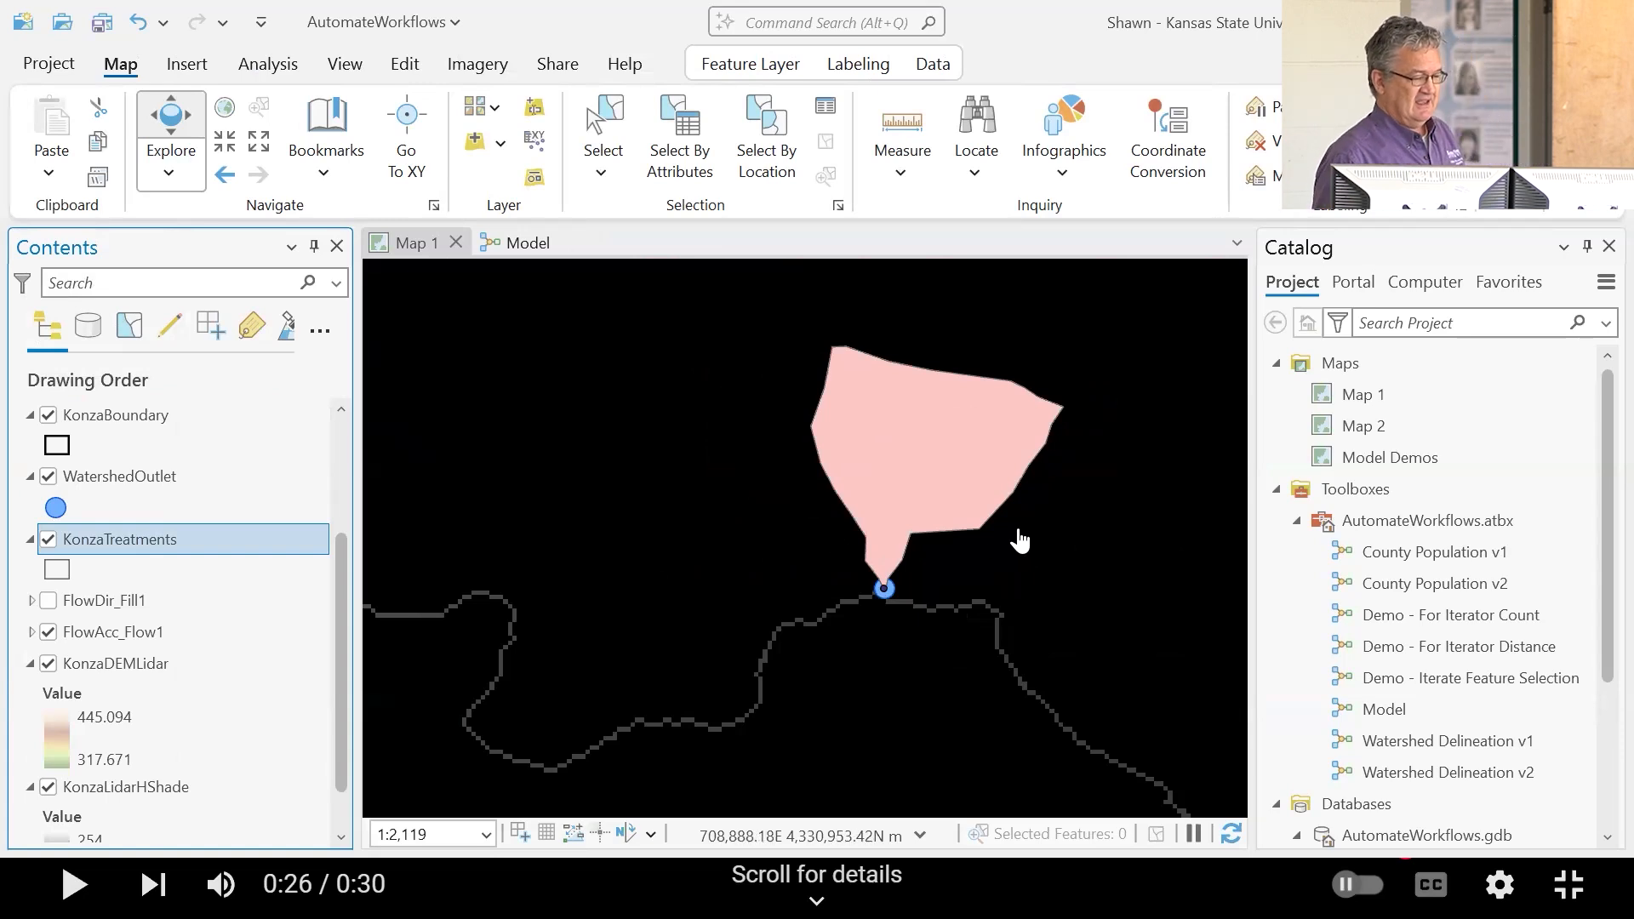
pyautogui.scroll(-5, 1019, 540)
pyautogui.scroll(-2, 1065, 616)
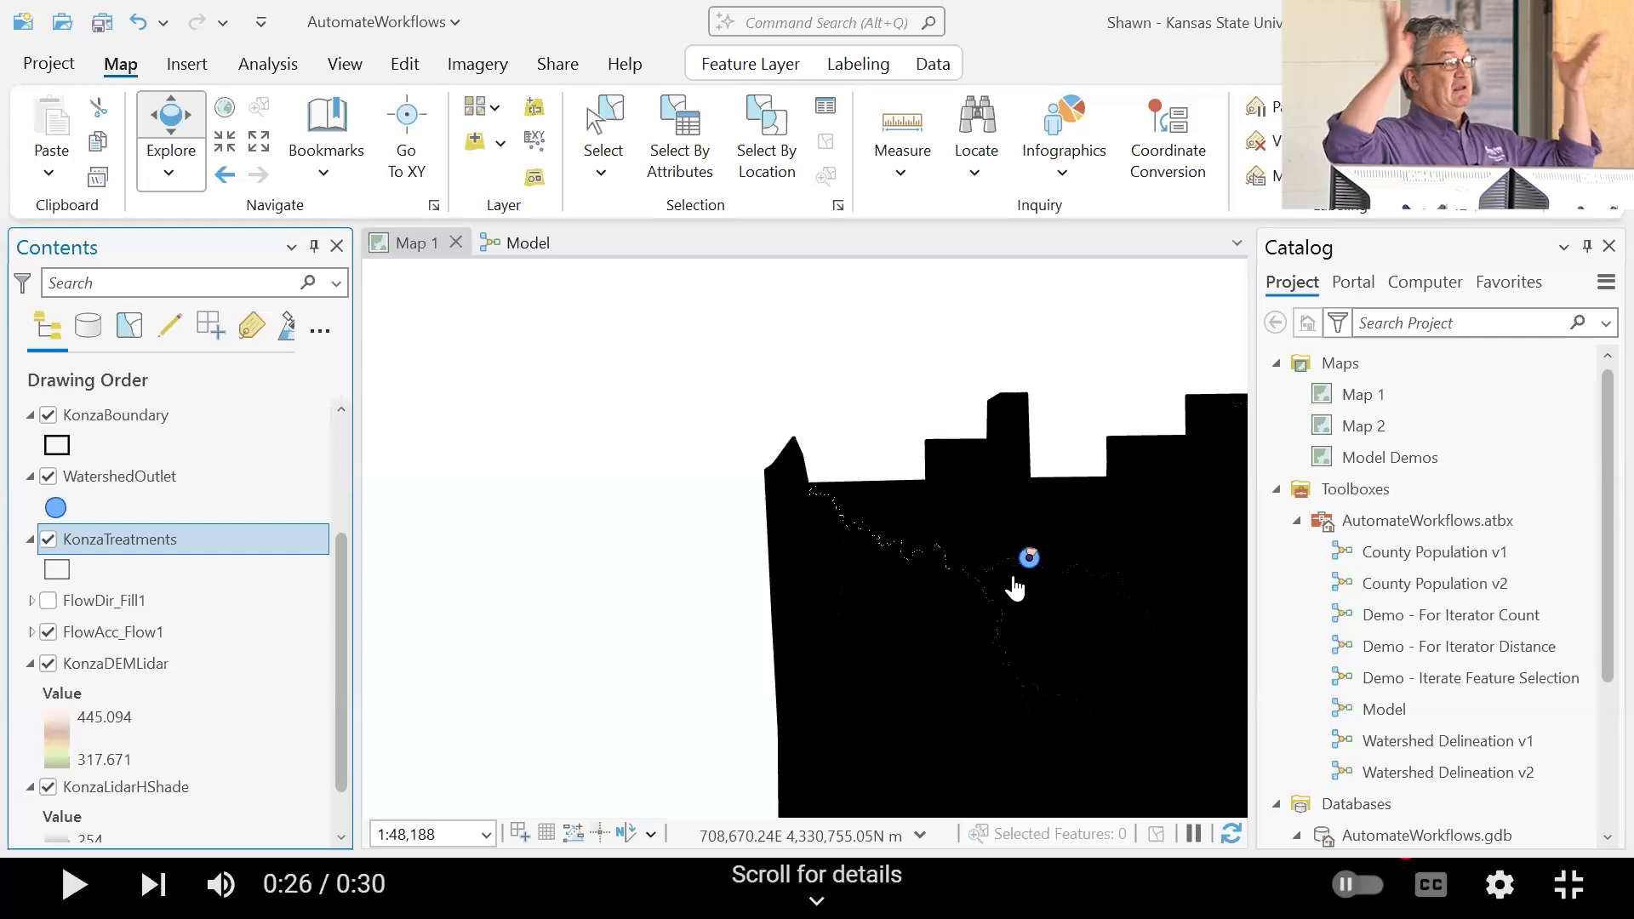
# Step: Set the snap distance of the model's Snap Pour Point tool to 40
pyautogui.click(539, 243)
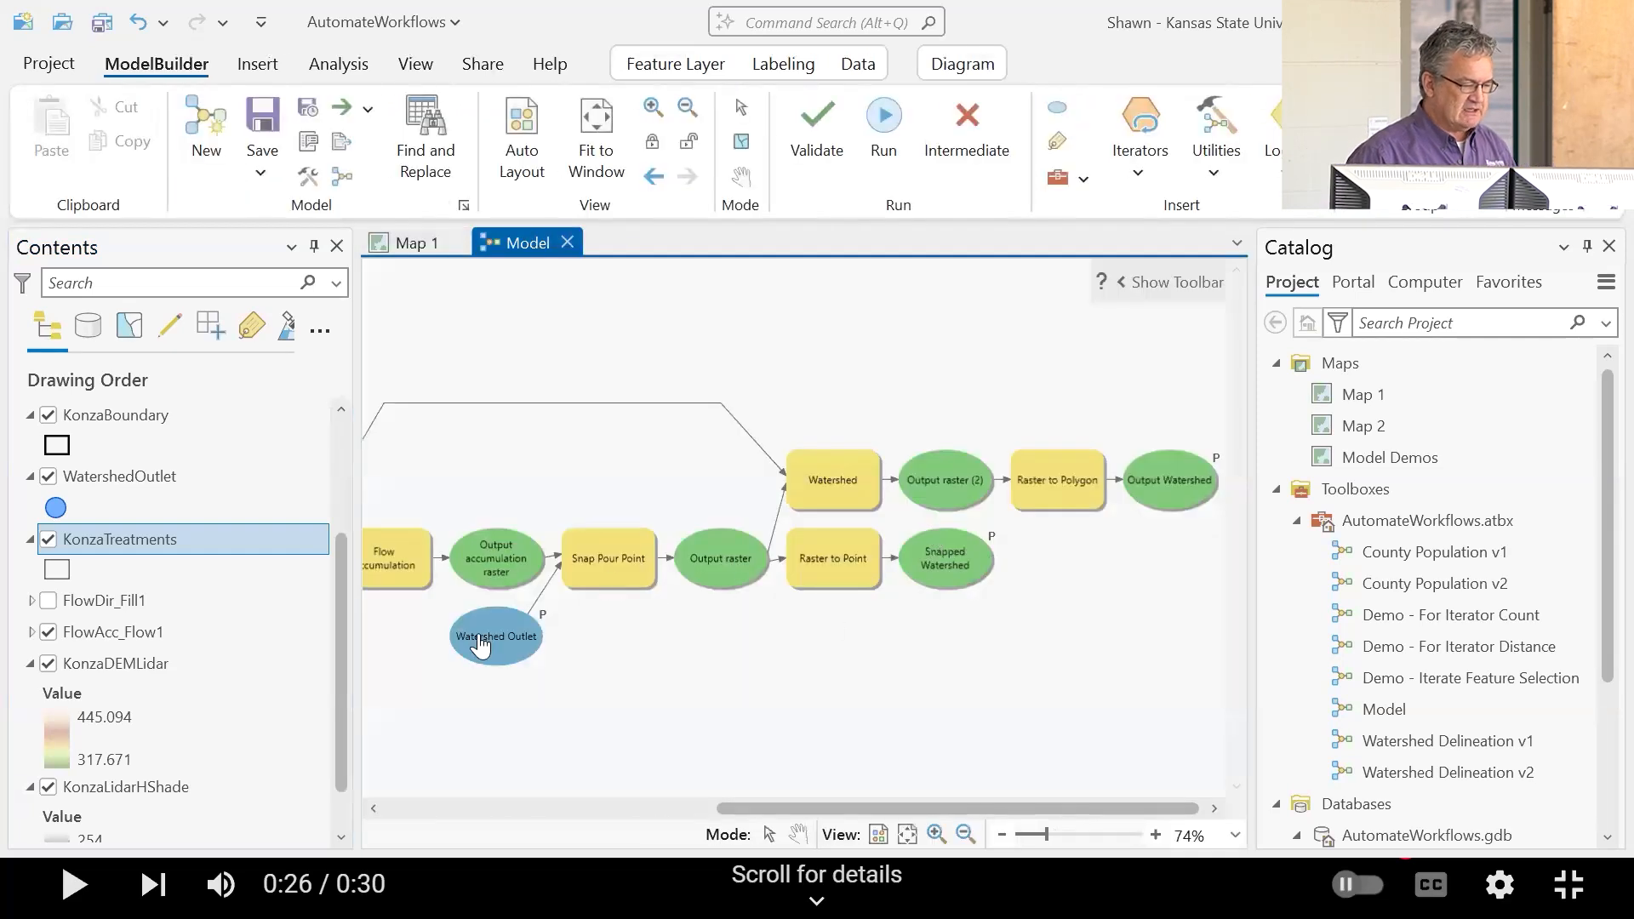
pyautogui.doubleClick(624, 571)
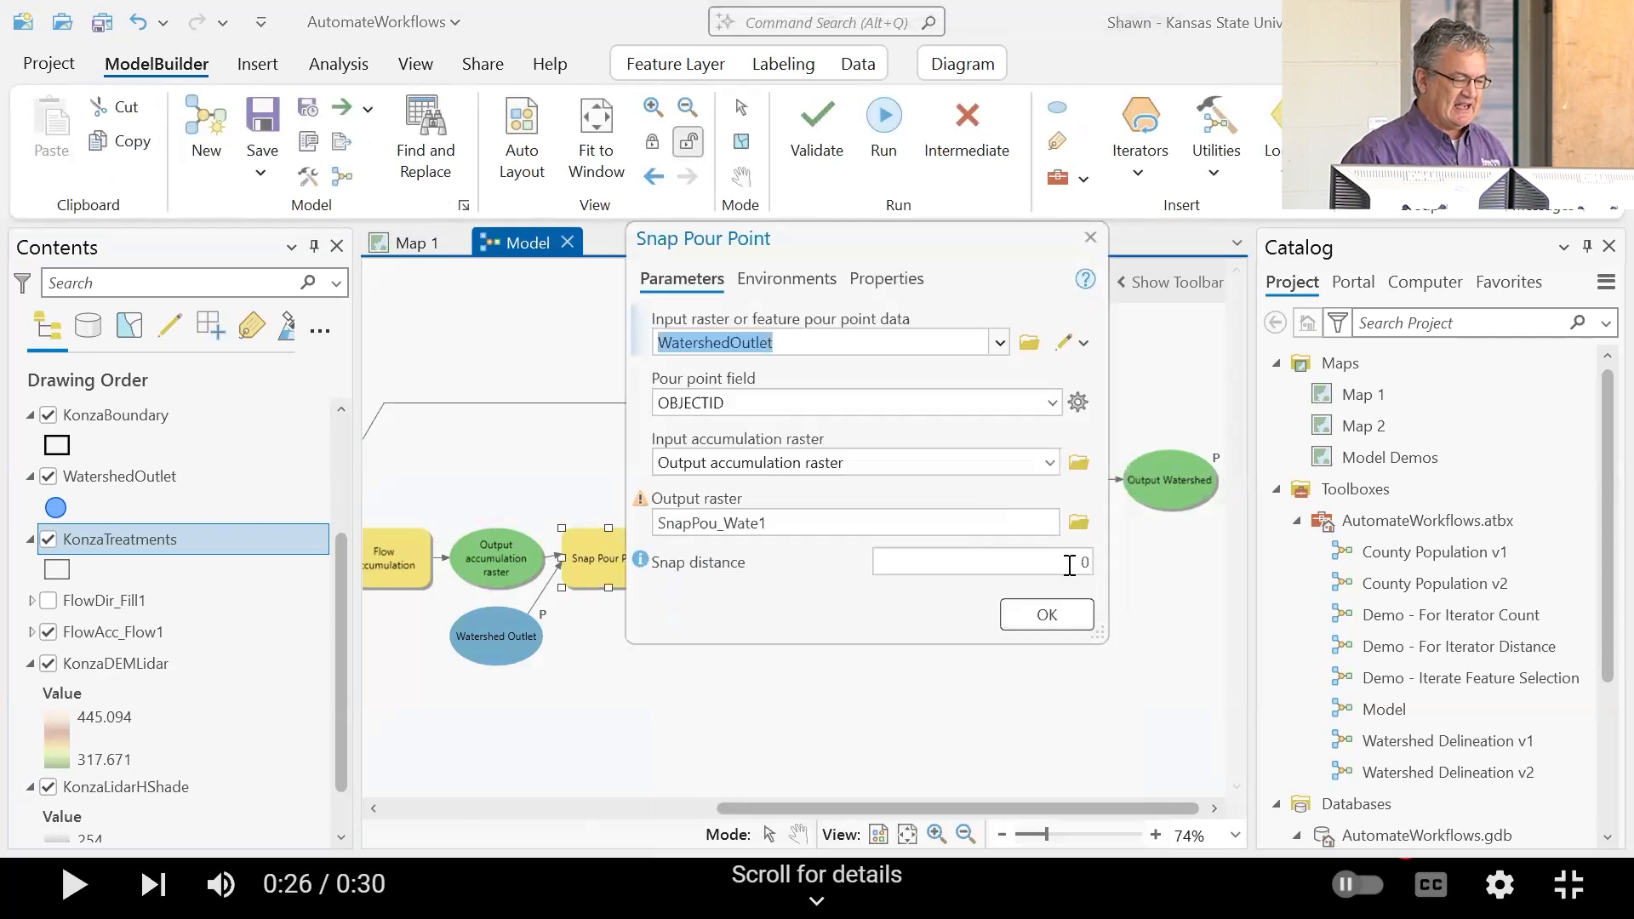
pyautogui.click(1073, 565)
pyautogui.write('4')
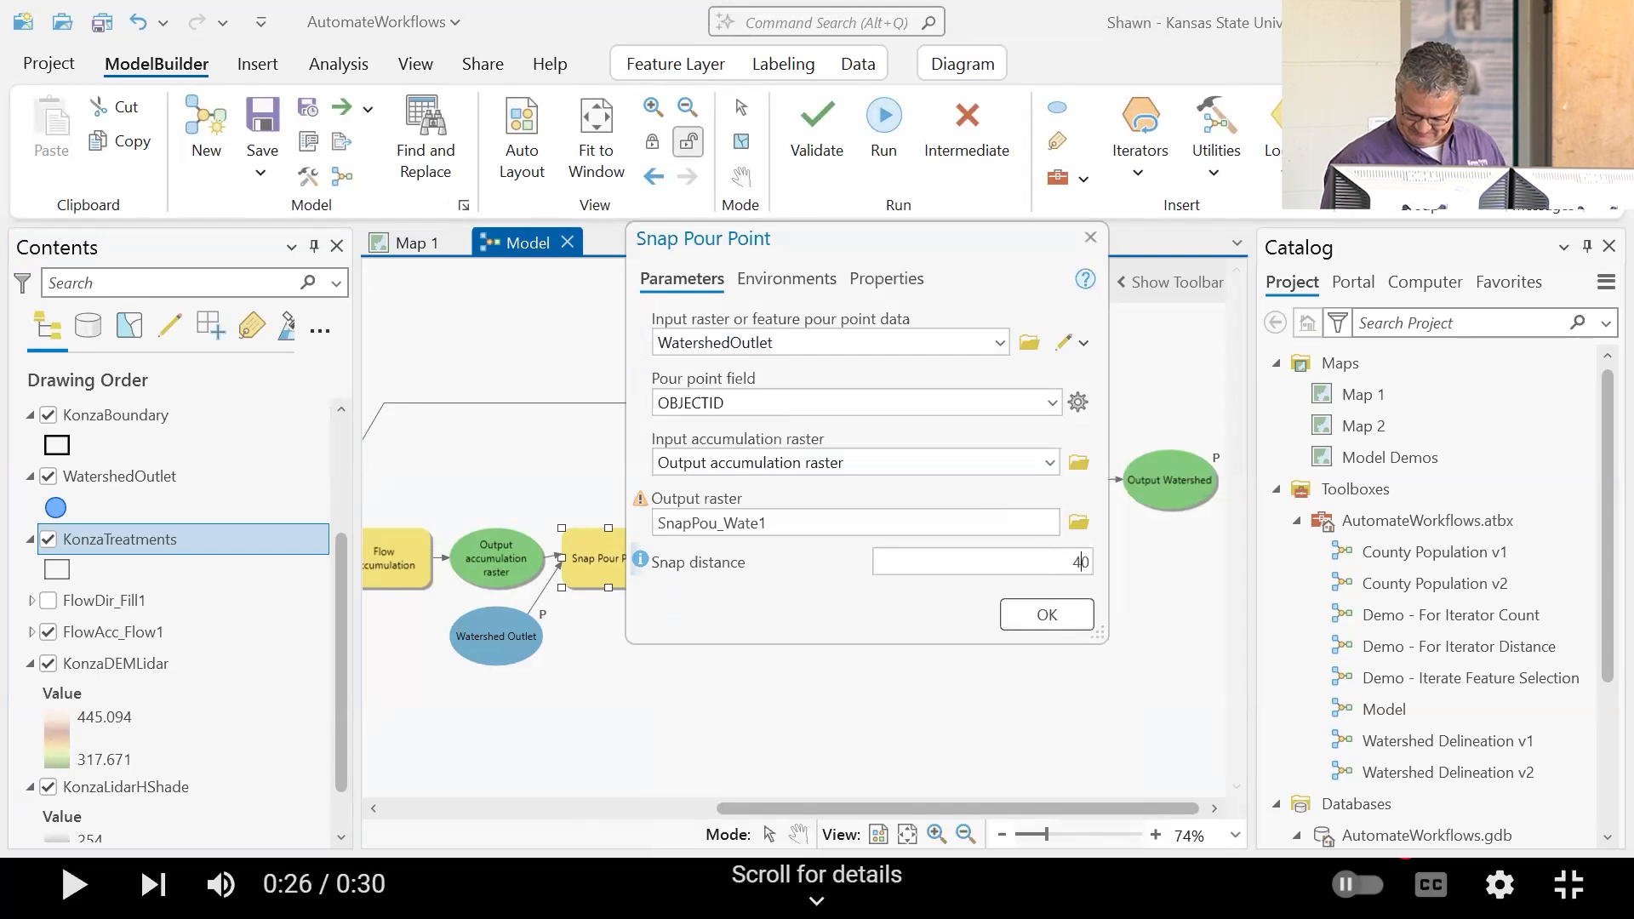
pyautogui.click(1047, 616)
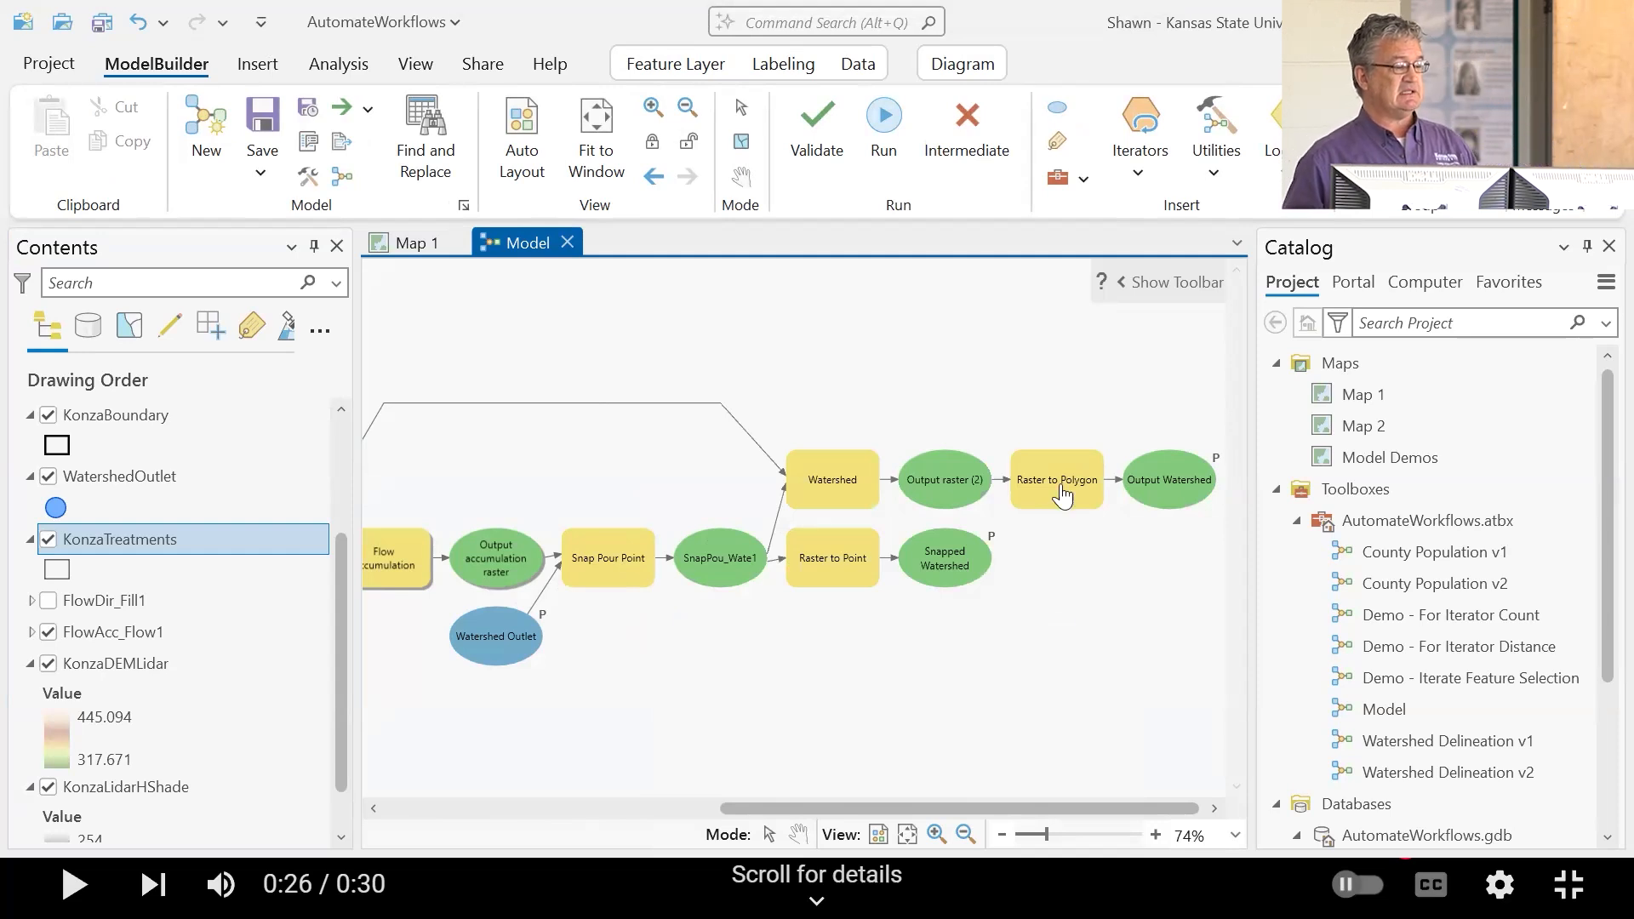
# Step: Run the model again and display the resulting watershed on Map 1 at the extent of the KonzaTreatments layer
pyautogui.click(883, 117)
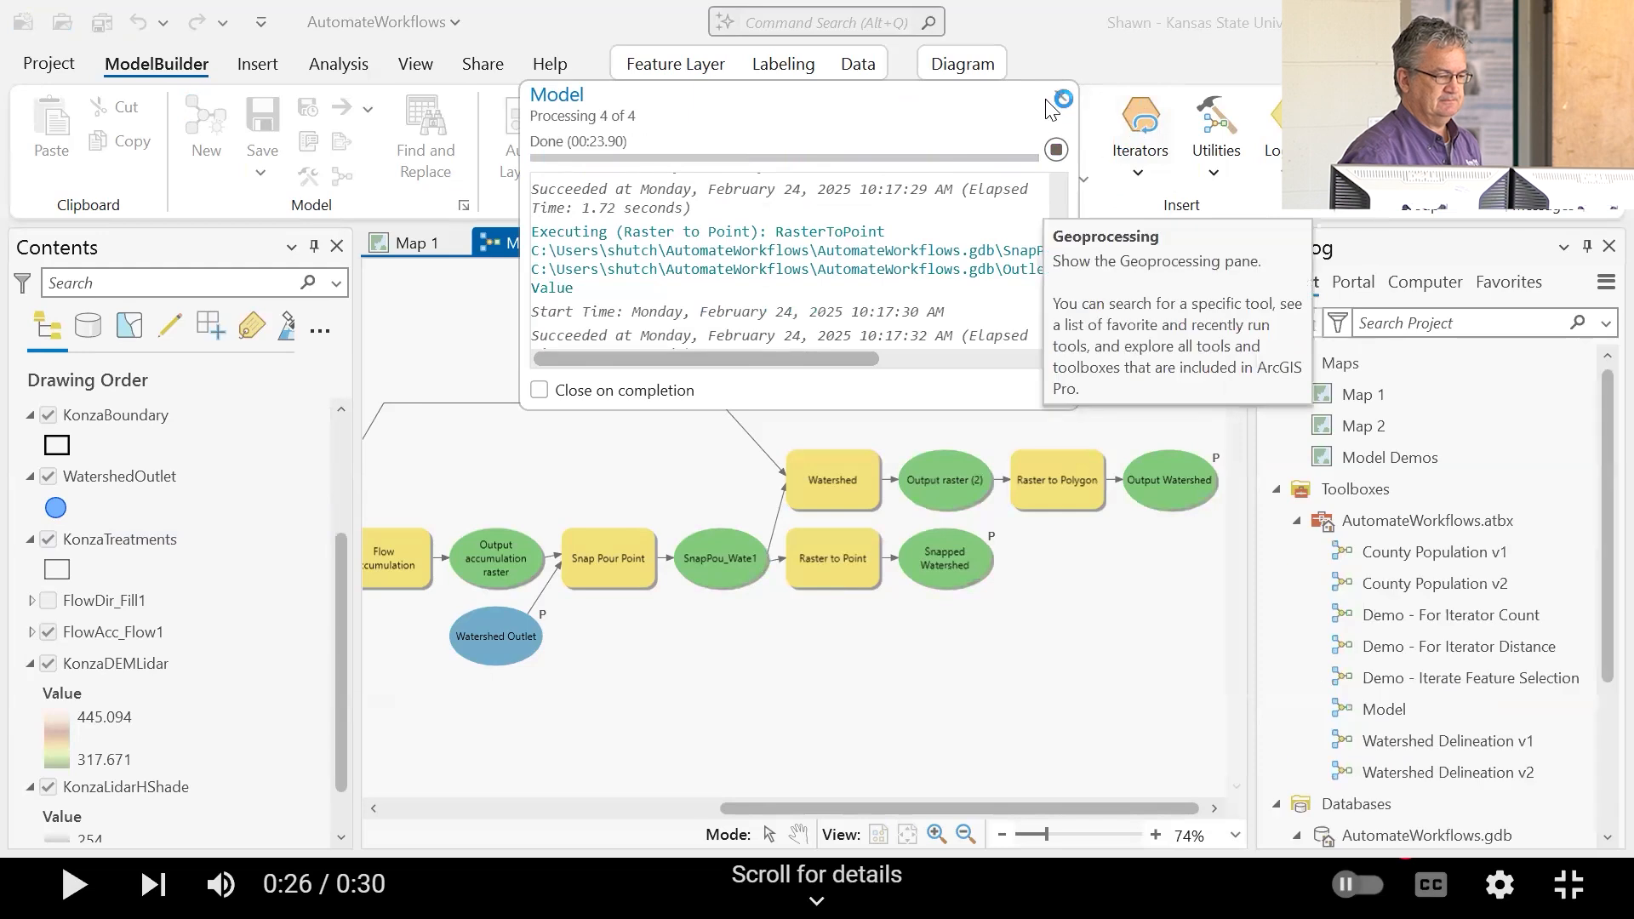
pyautogui.click(1061, 96)
pyautogui.click(413, 243)
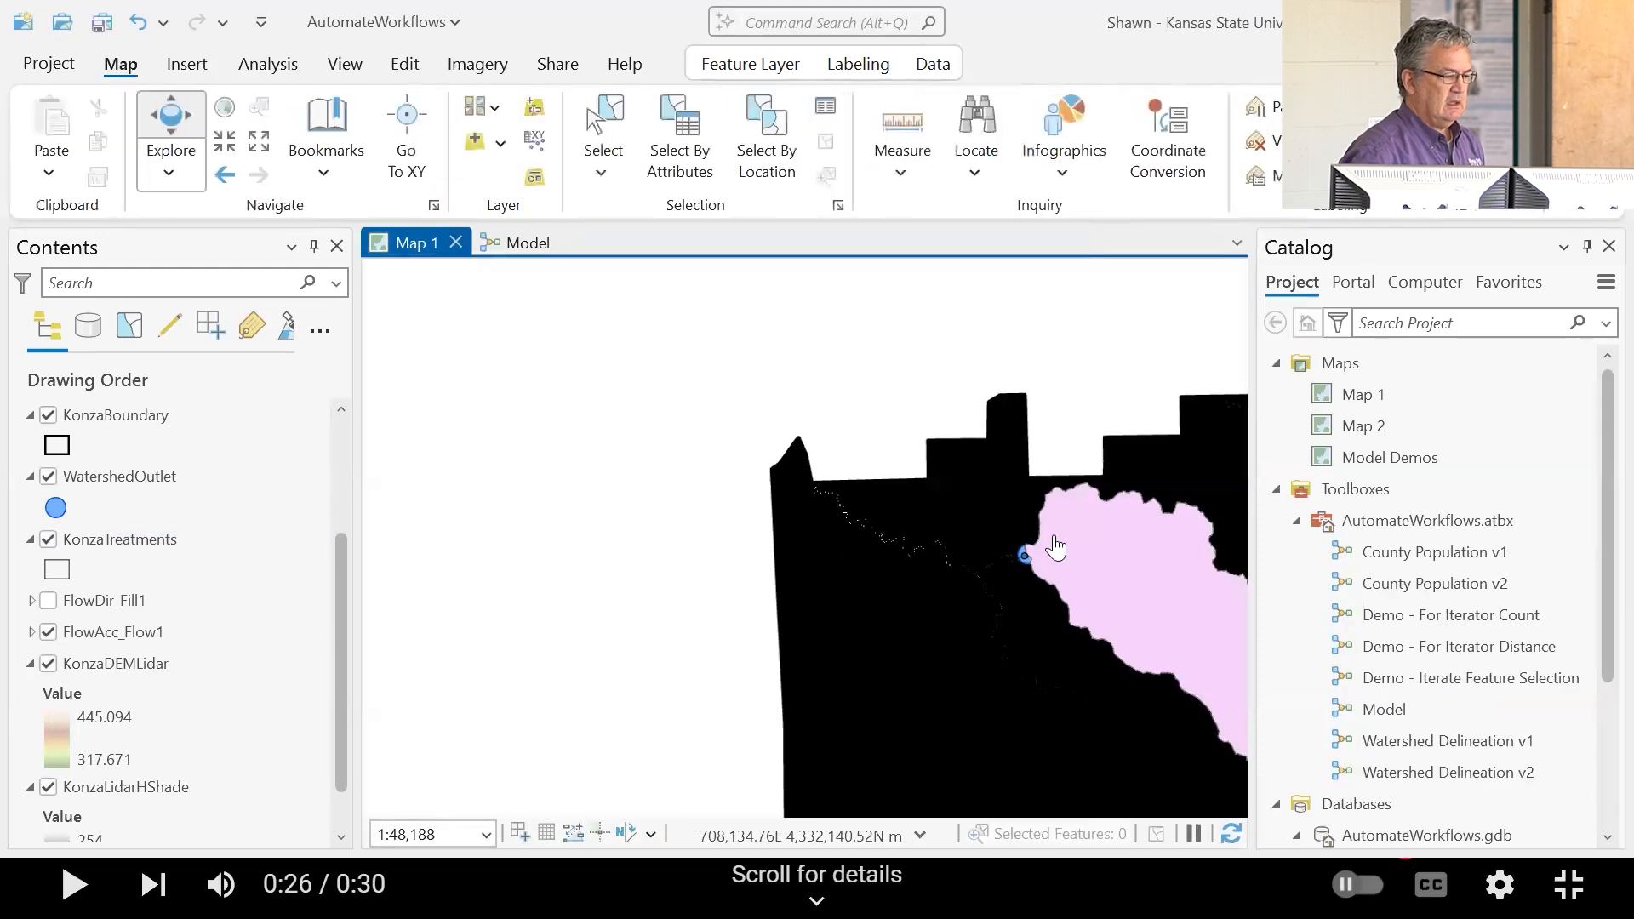
pyautogui.scroll(-3, 946, 434)
pyautogui.rightClick(92, 540)
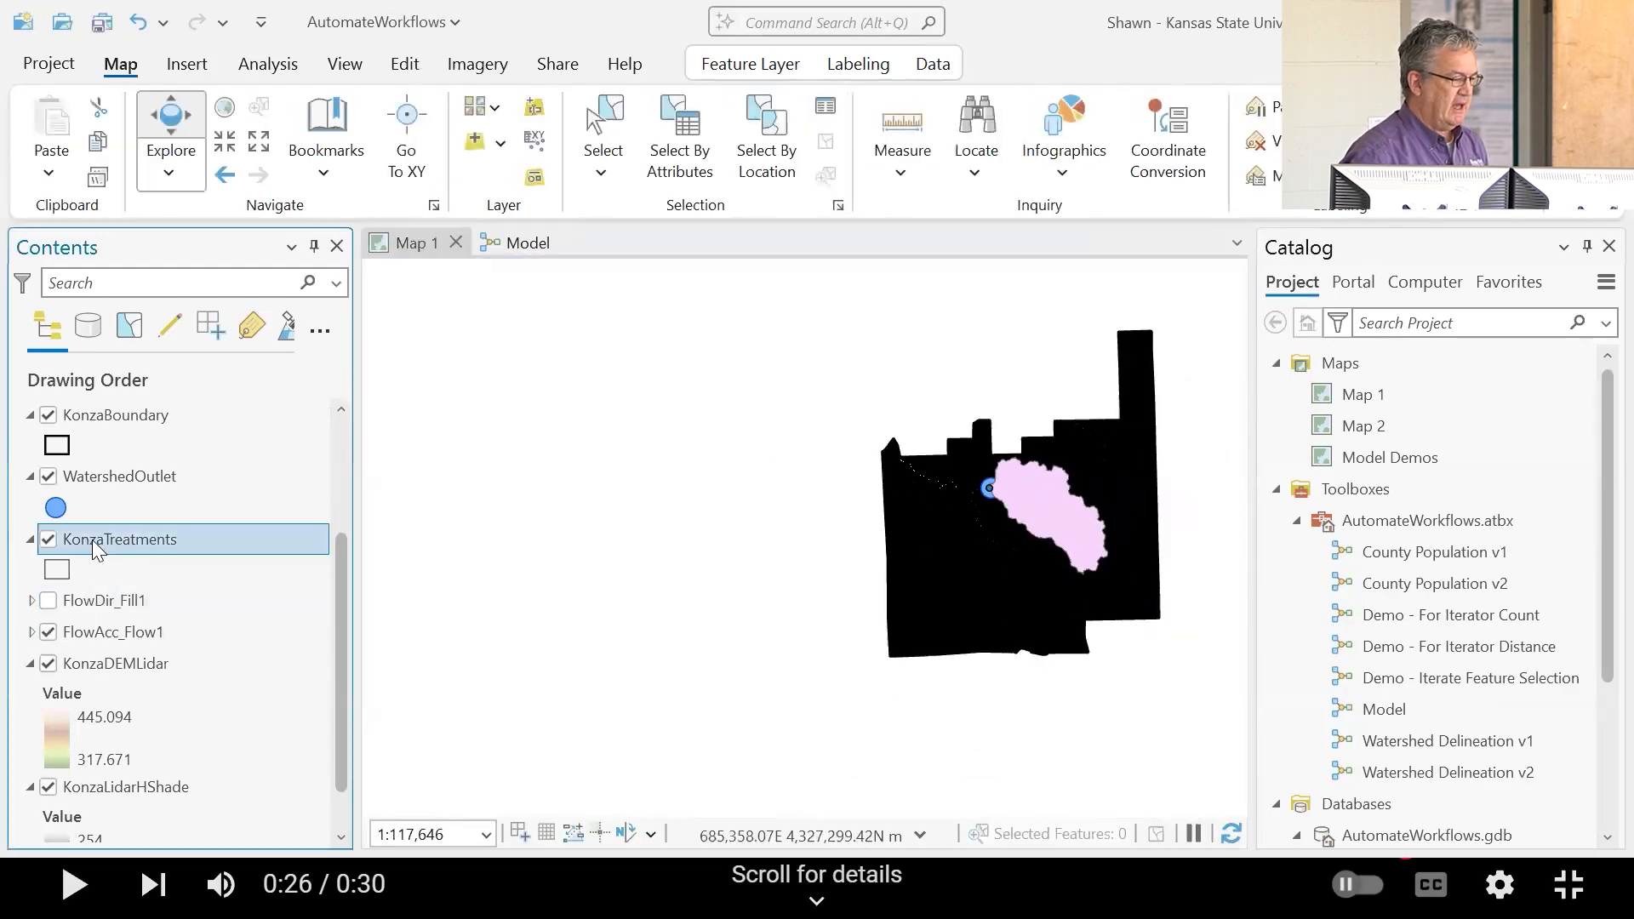
pyautogui.click(252, 428)
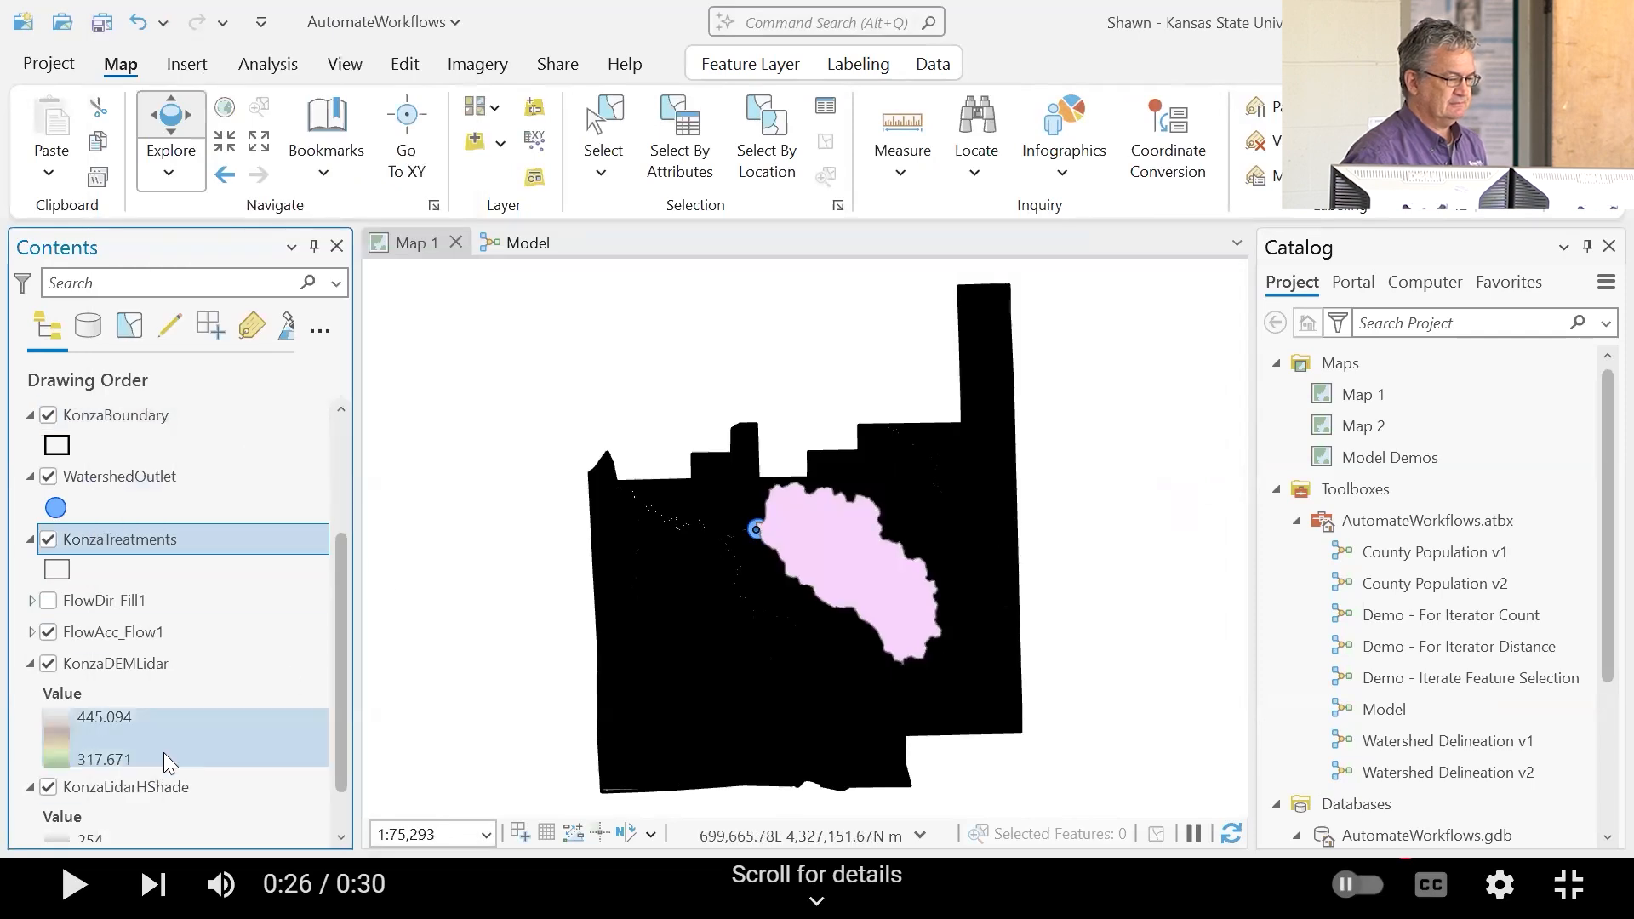
# Step: Hide the KonzaDEMLidar and FlowAcc_Flow1 layers while keeping the KonzaLidarHShade hillshade displayed beneath the watershed
pyautogui.scroll(-1, 164, 753)
pyautogui.click(49, 735)
pyautogui.click(48, 611)
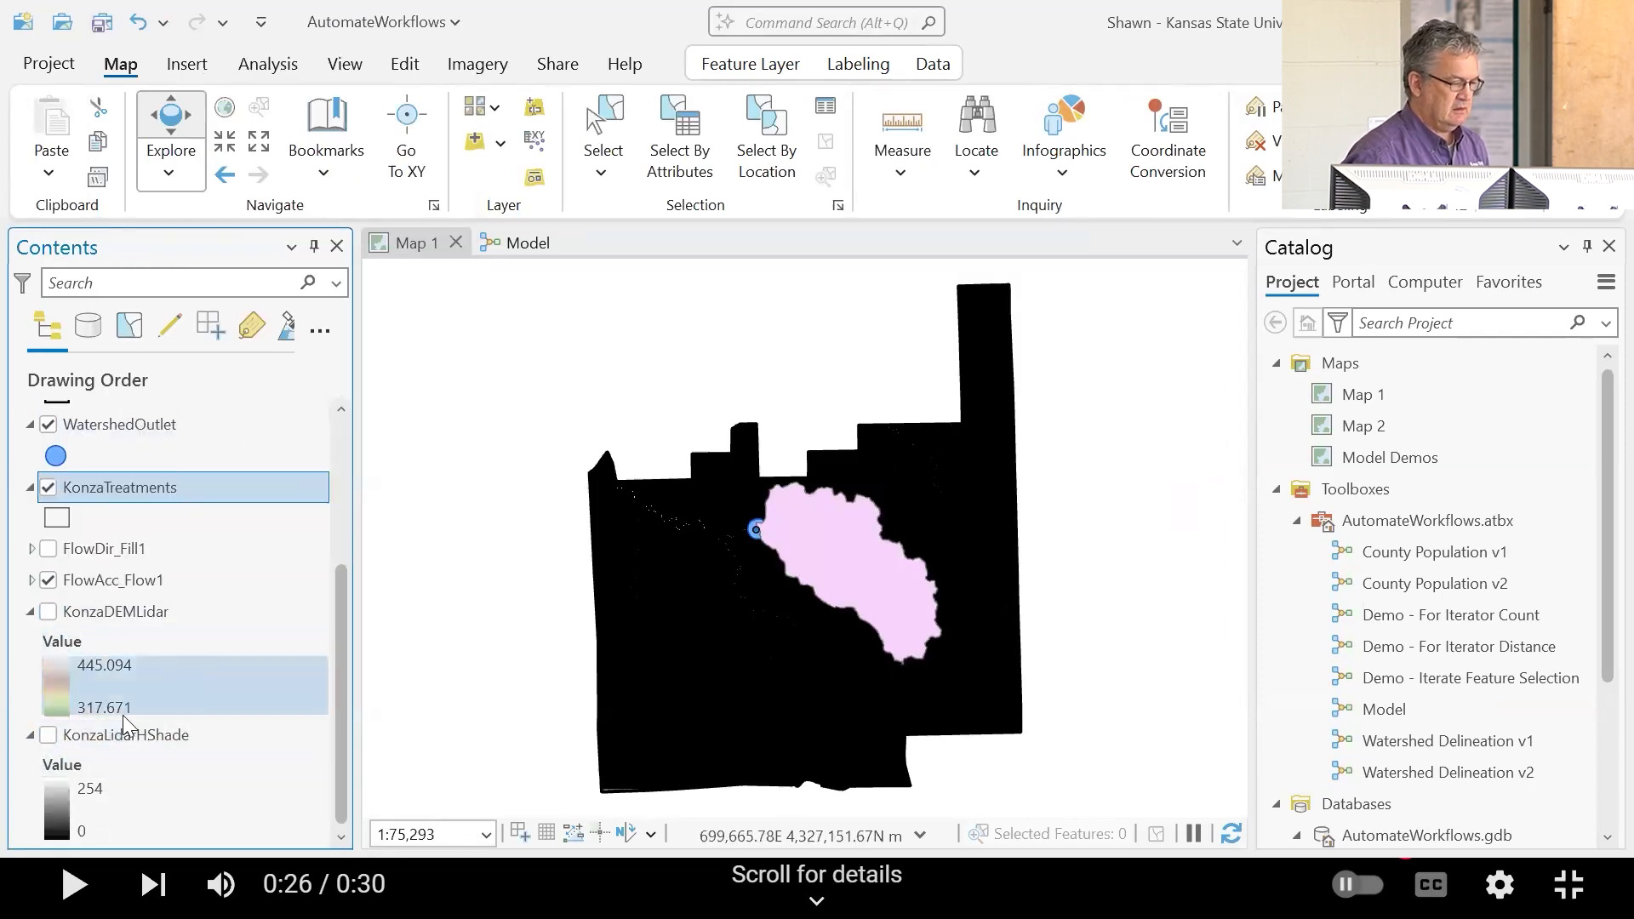
pyautogui.click(48, 579)
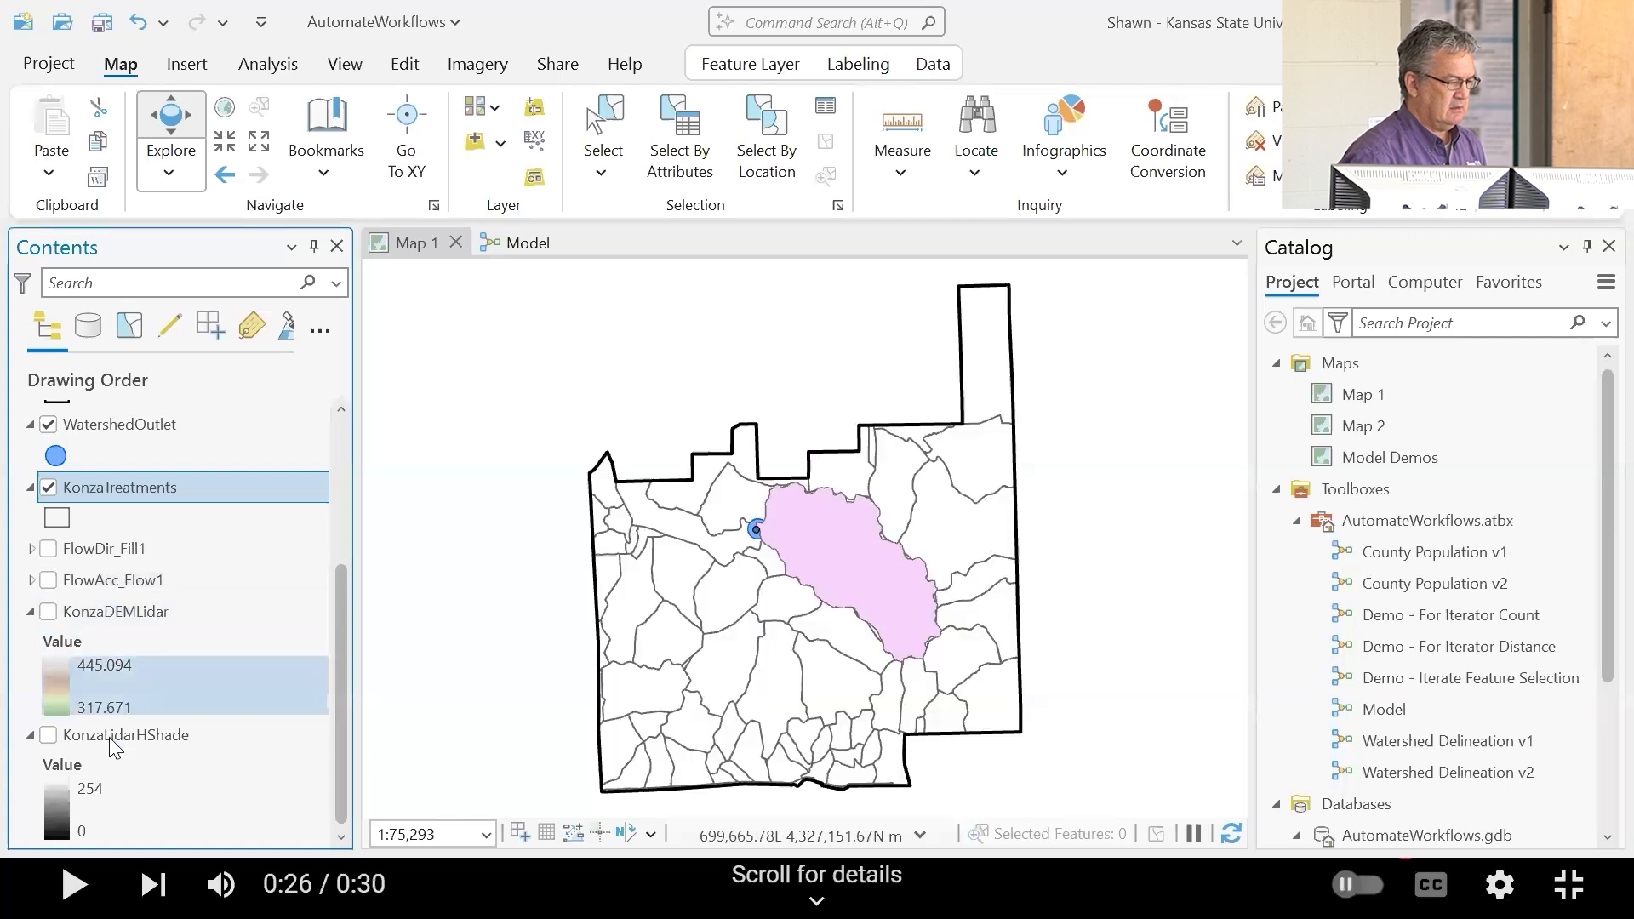
pyautogui.click(48, 735)
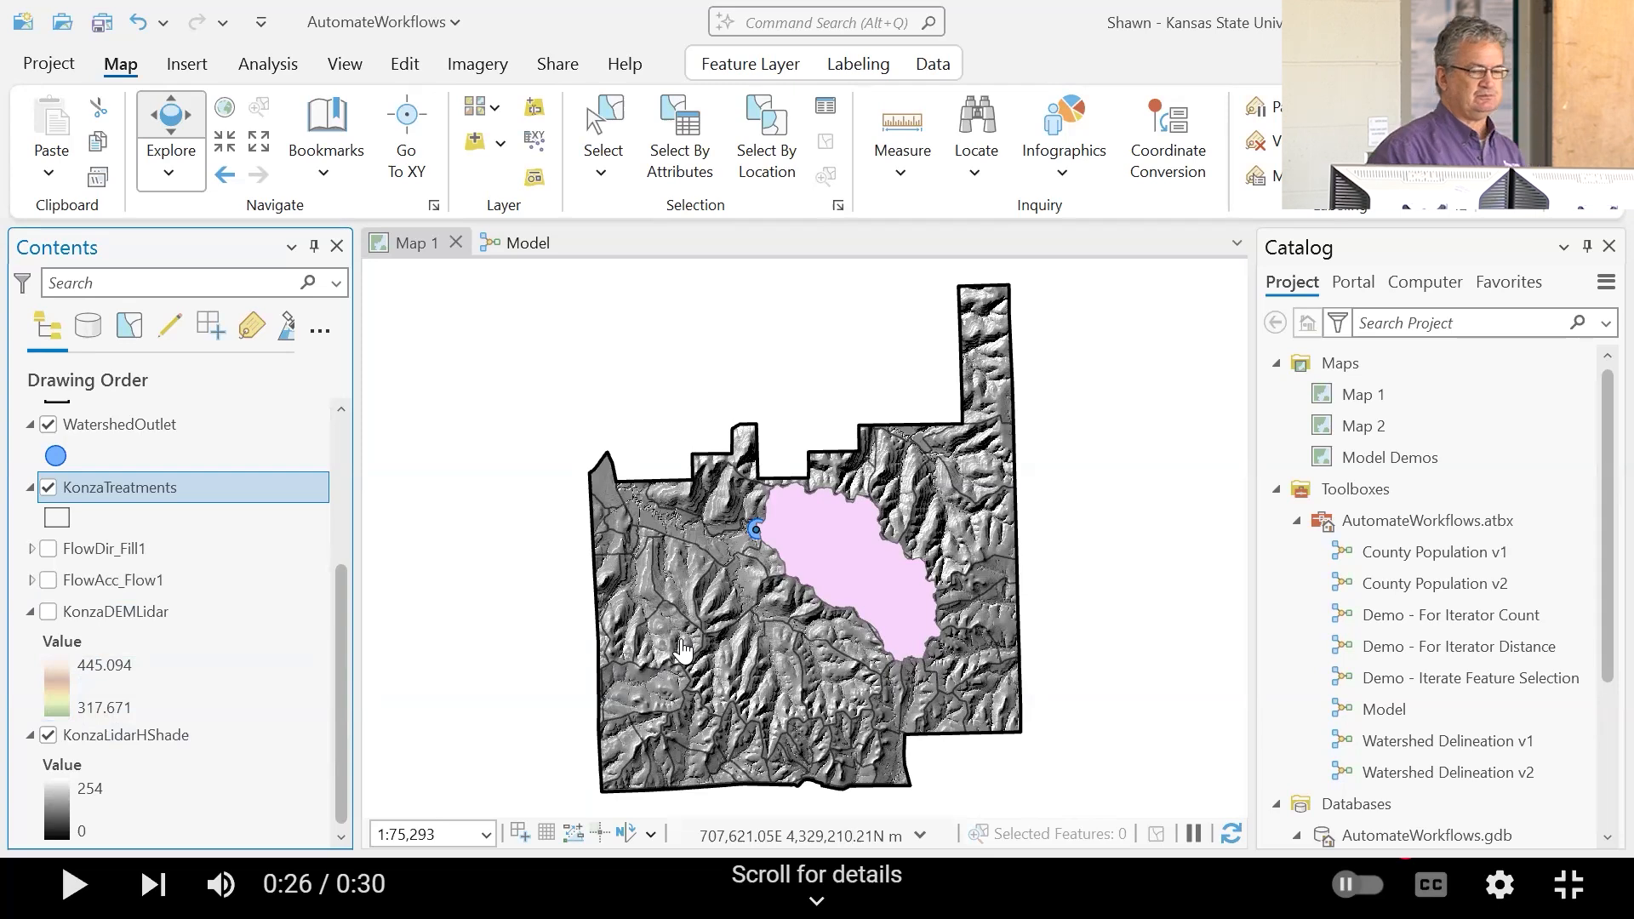
# Step: Review the complete model diagram from Input DEM to Output Watershed, comparing it with the watershed on Map 1
pyautogui.click(516, 244)
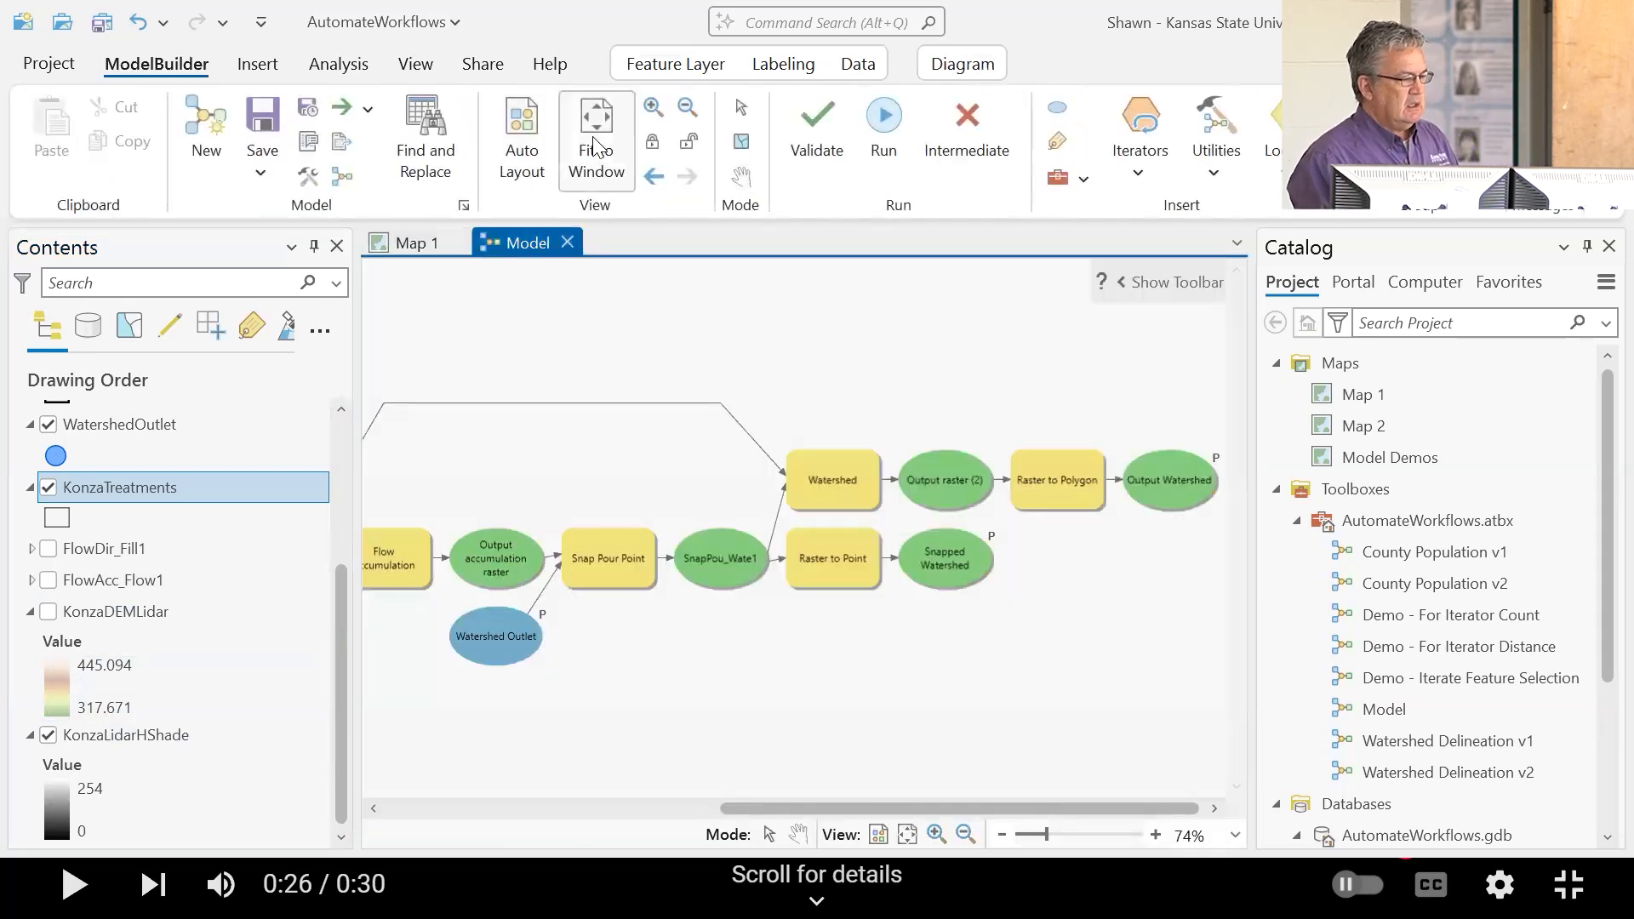
pyautogui.click(595, 146)
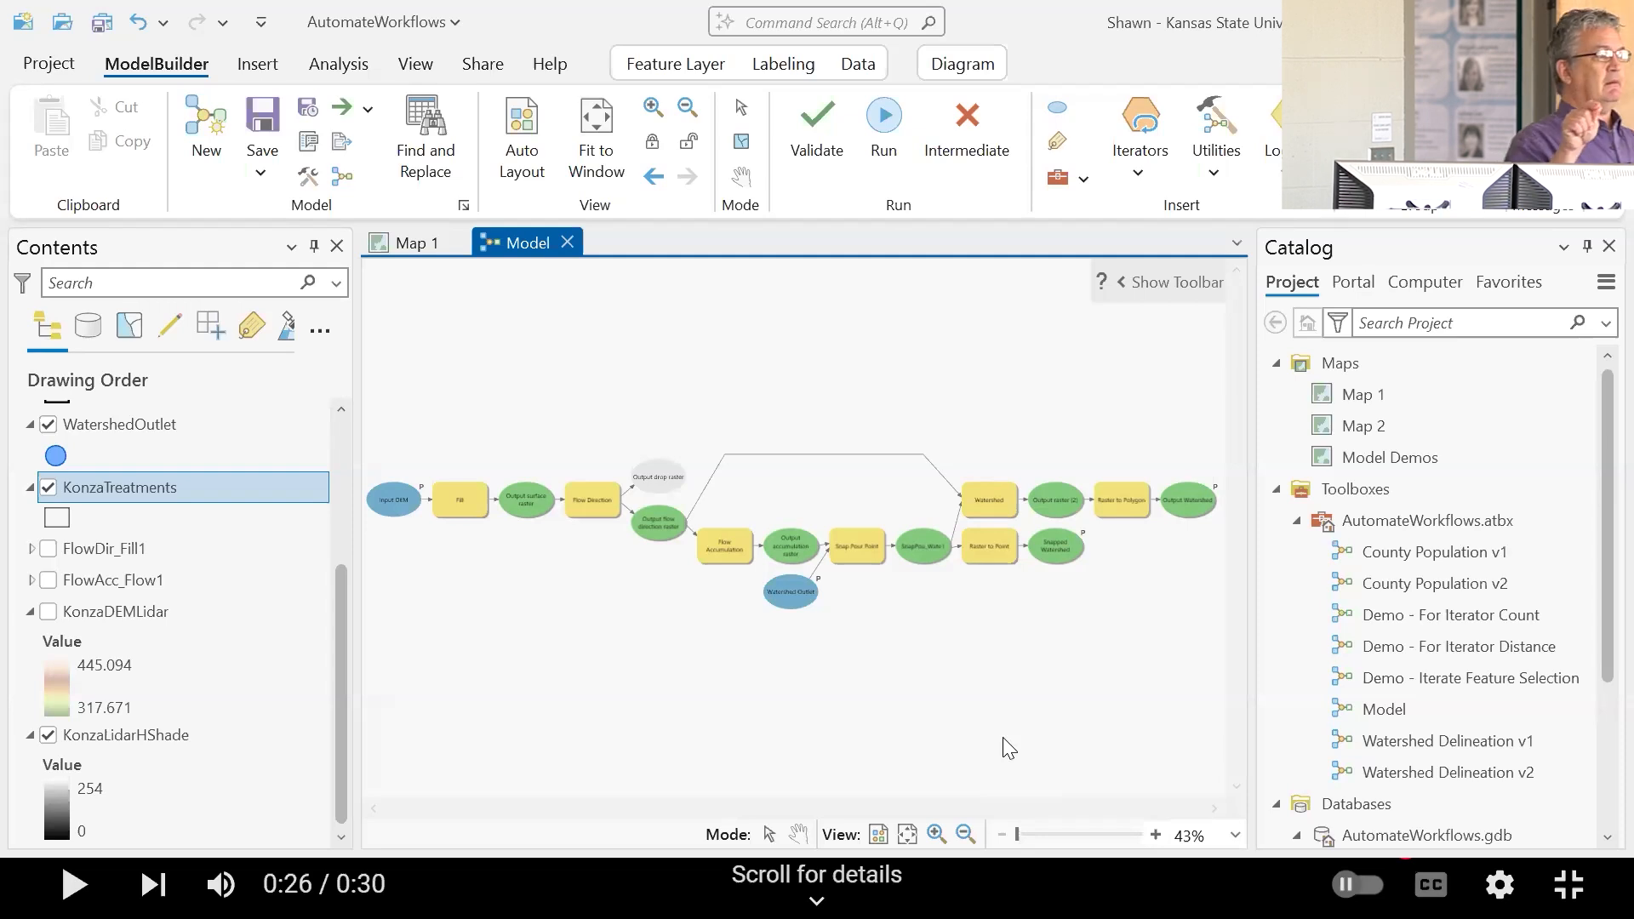
pyautogui.click(401, 242)
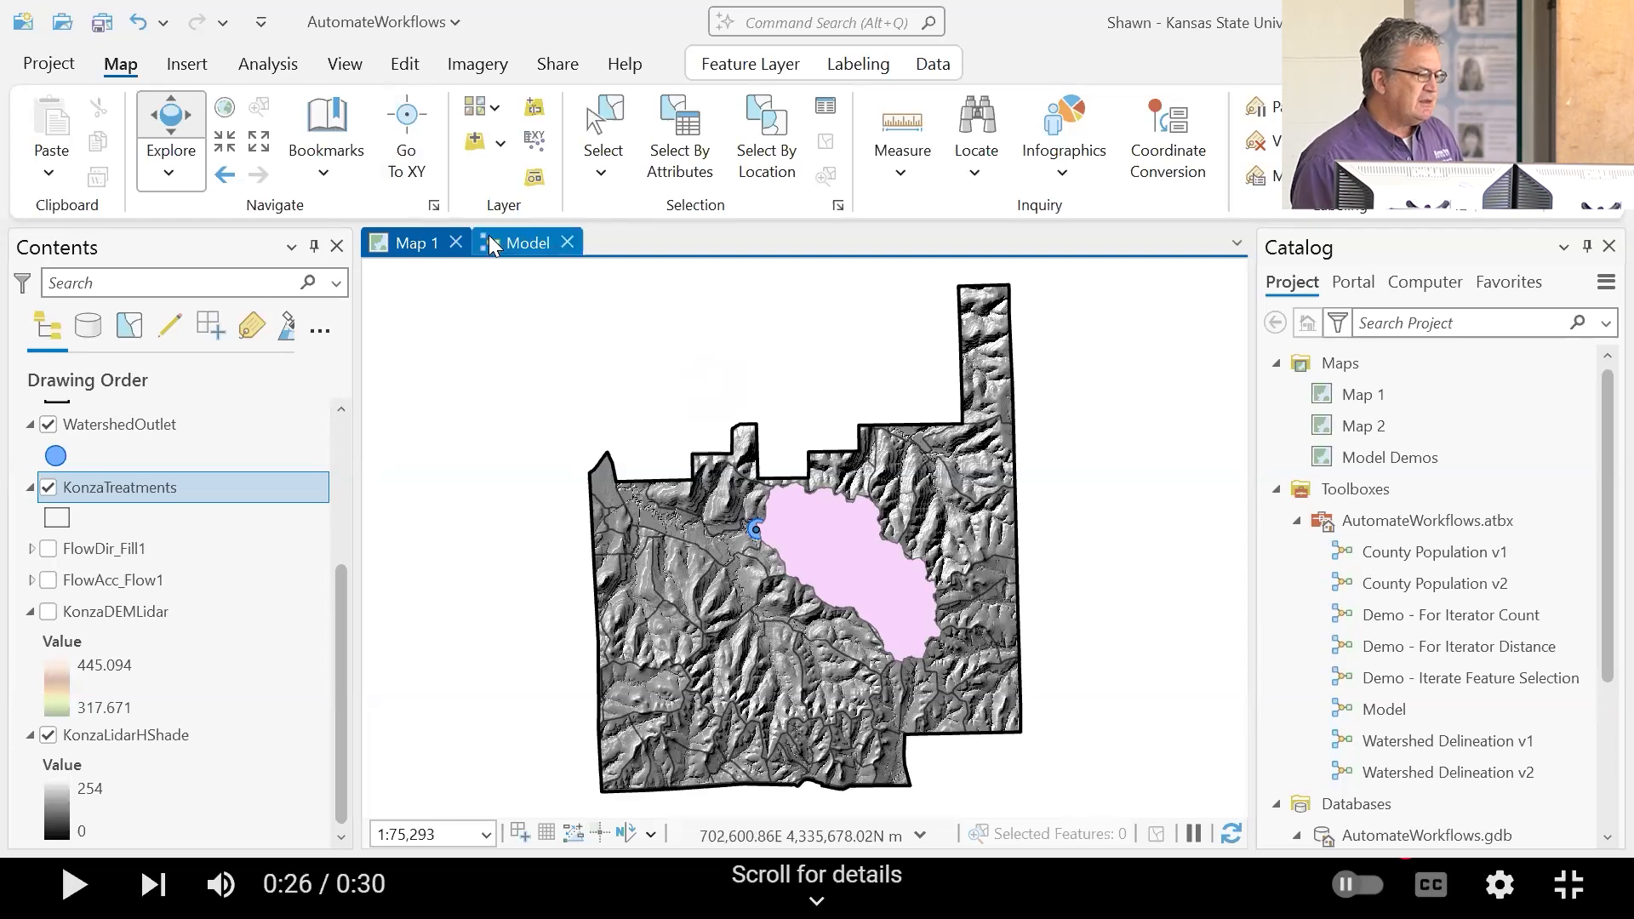
pyautogui.click(511, 242)
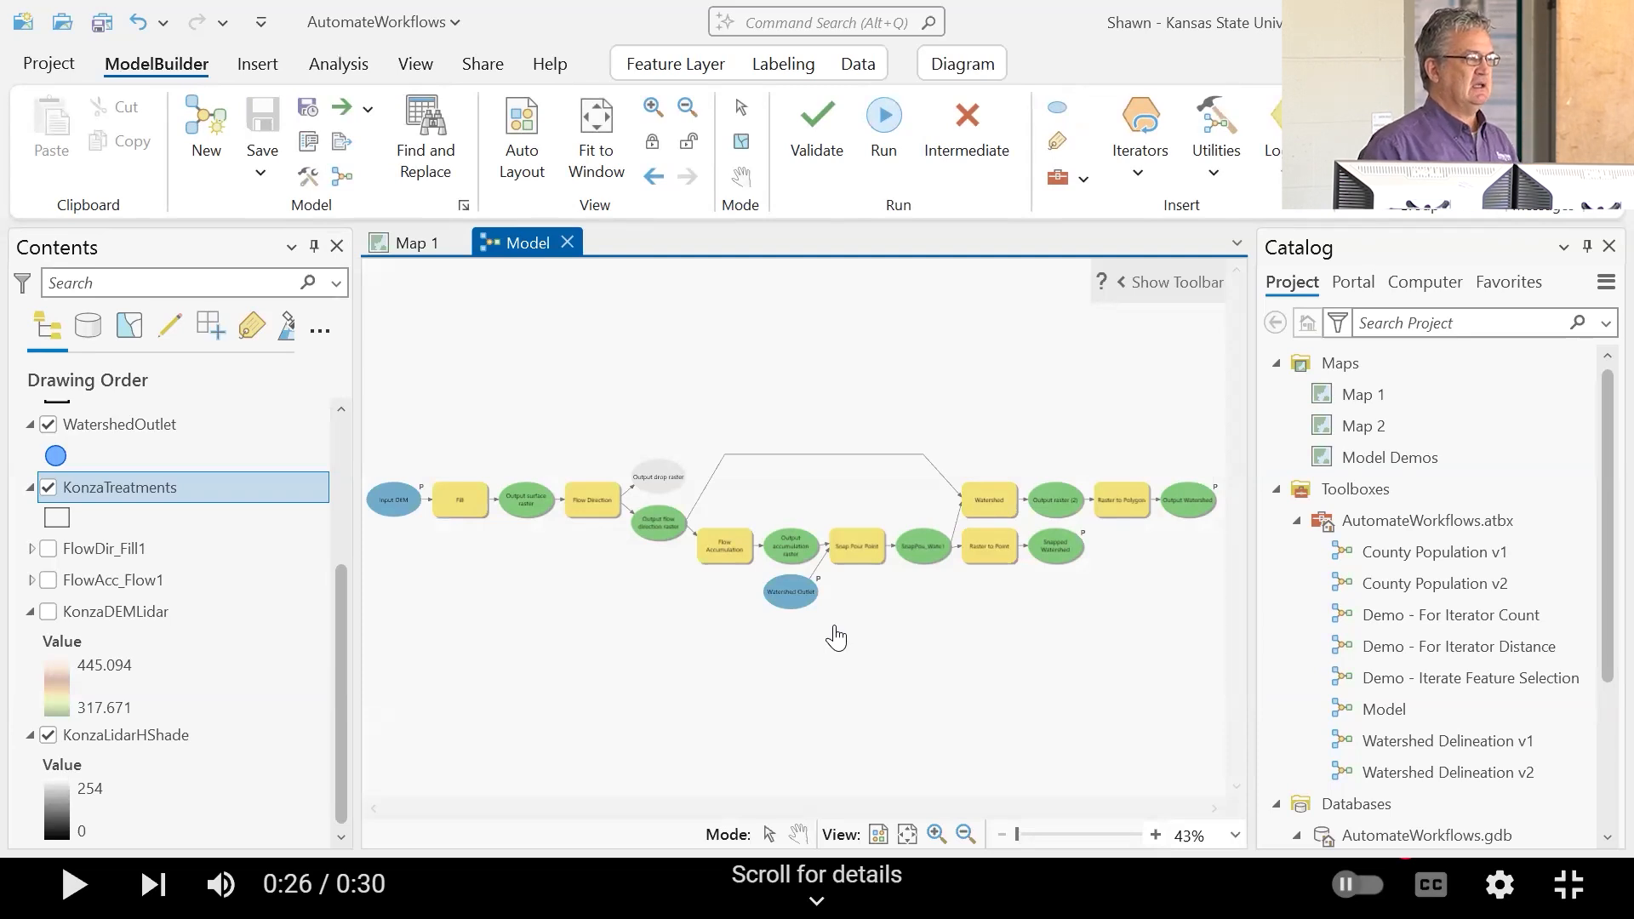
pyautogui.scroll(3, 587, 536)
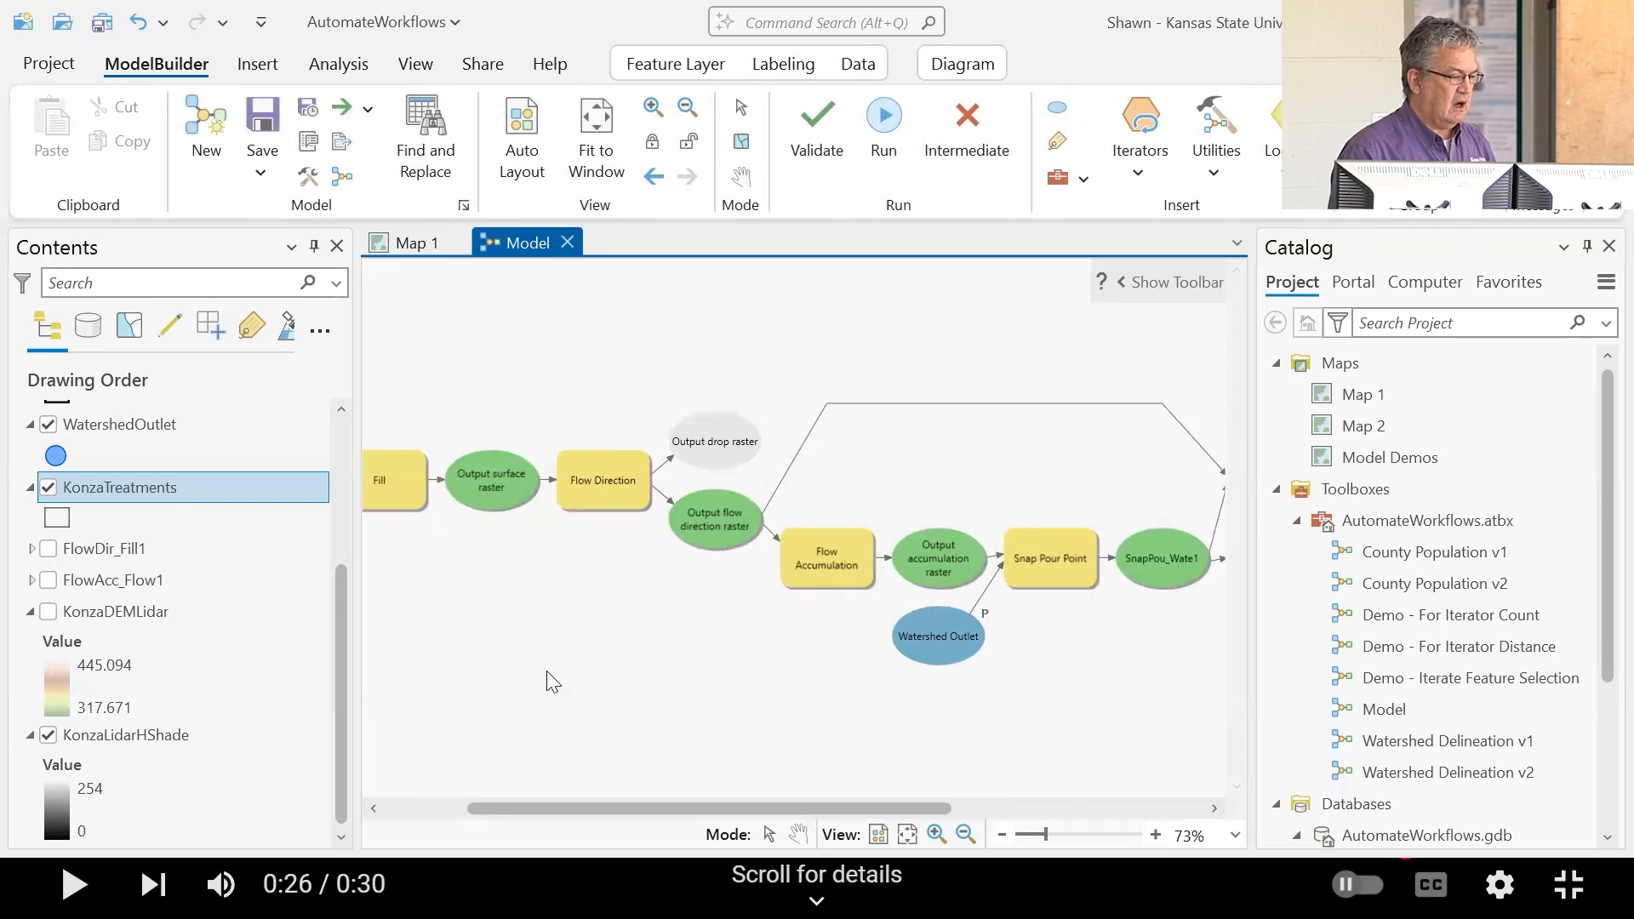
pyautogui.moveTo(579, 808); pyautogui.dragTo(471, 816)
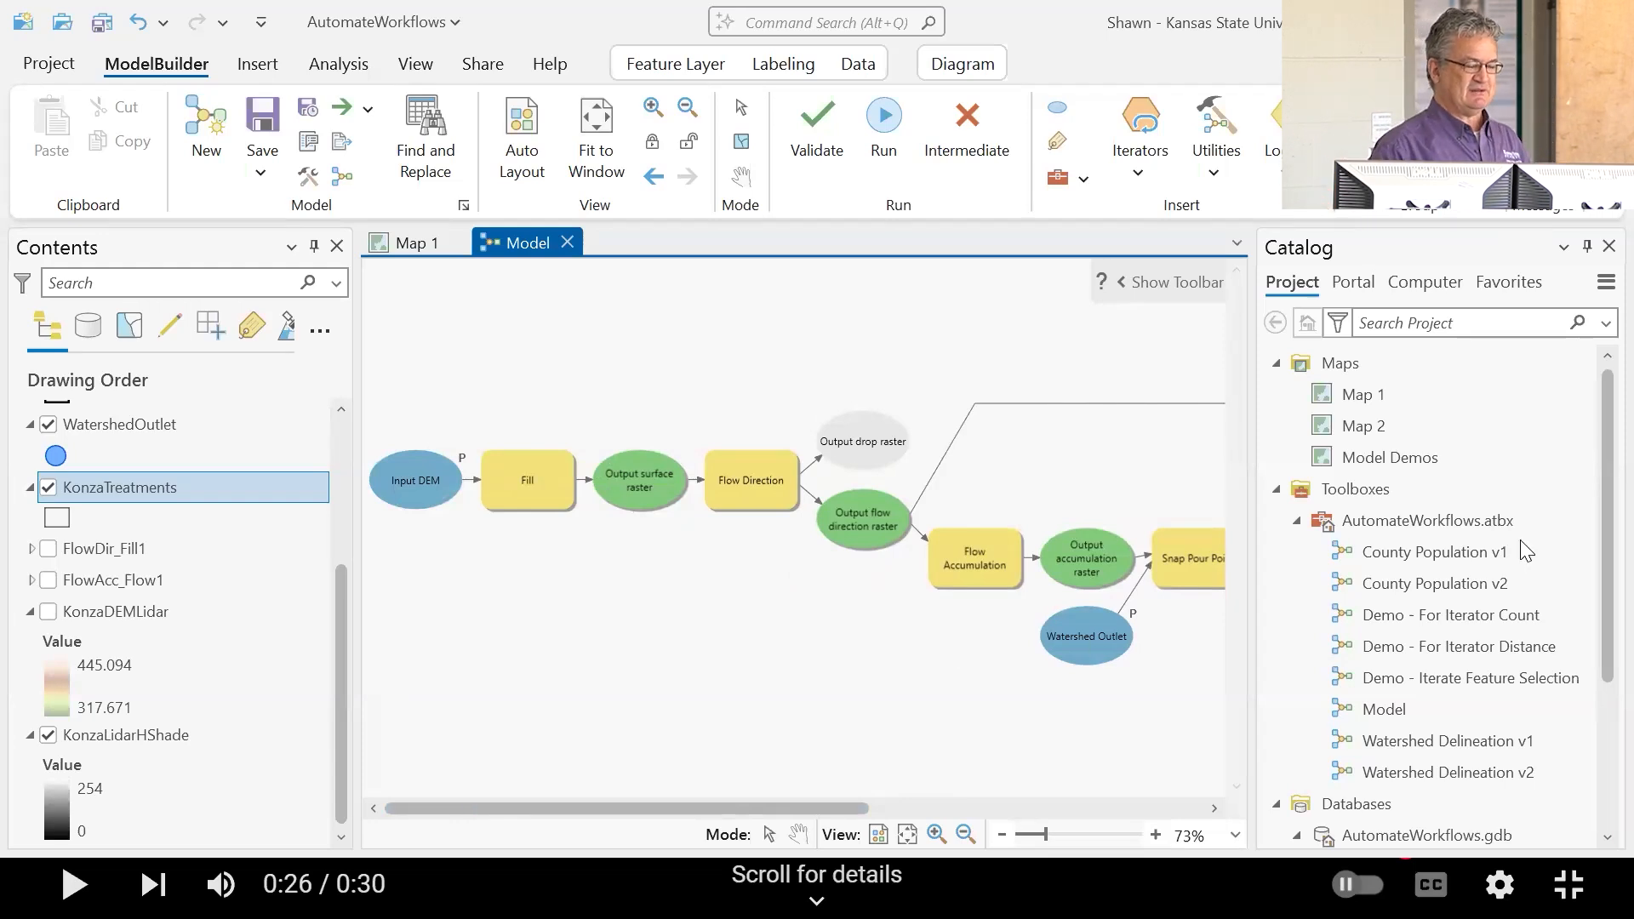
# Step: Open the Watershed Delineation v2 model for editing and inspect its Input Flow Accumulation and Input Flow Direction variables
pyautogui.rightClick(1432, 770)
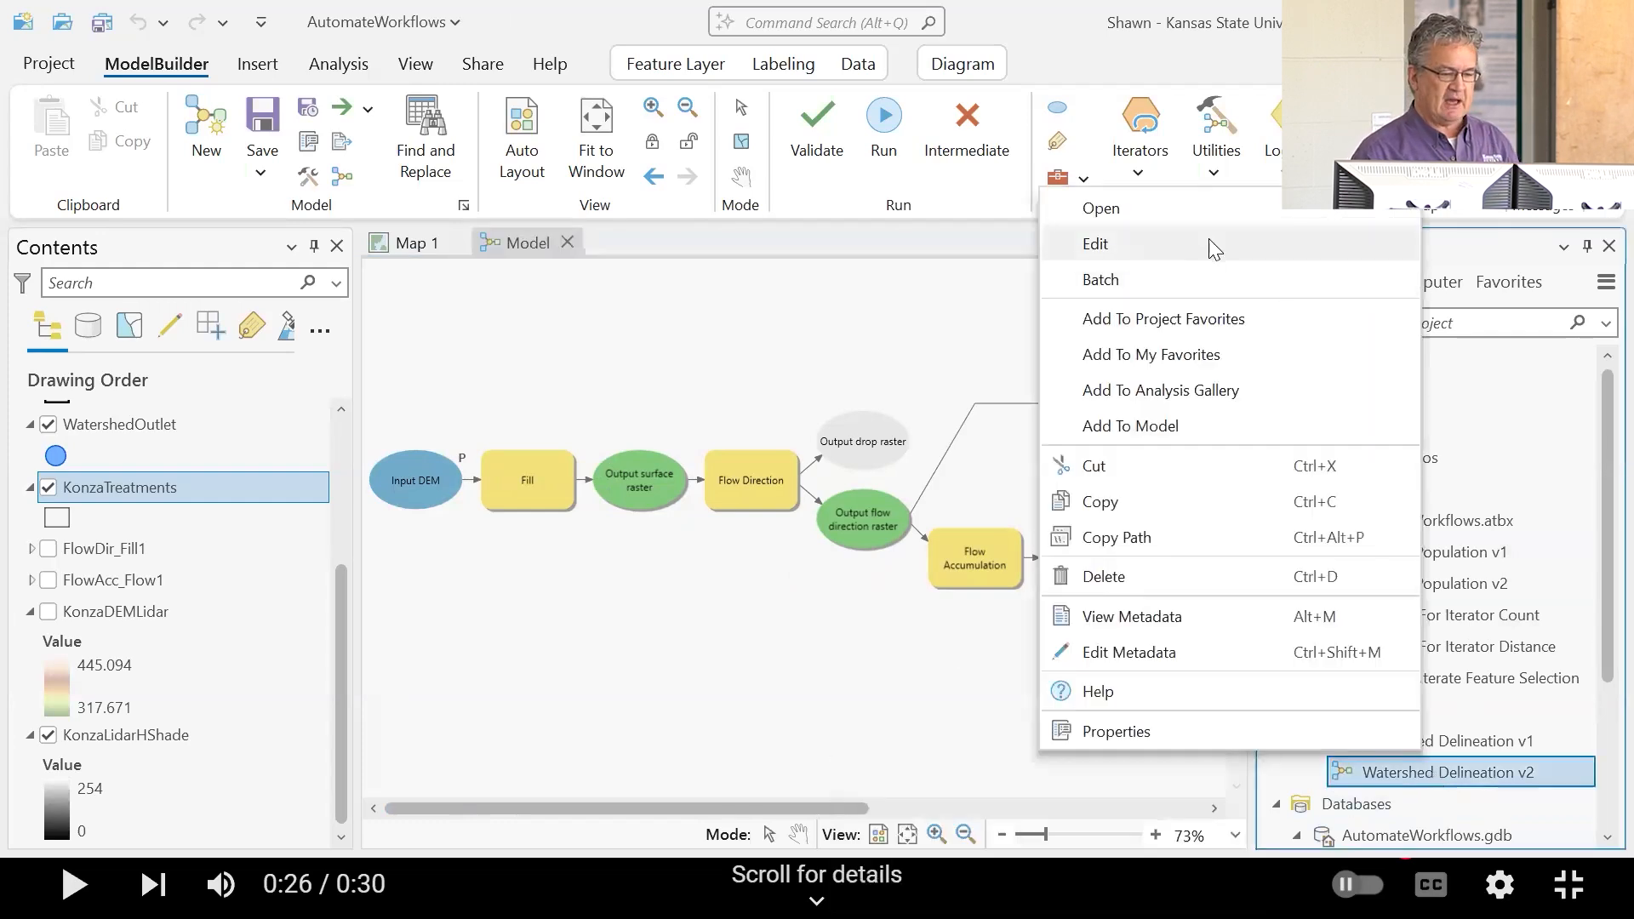
pyautogui.click(1196, 249)
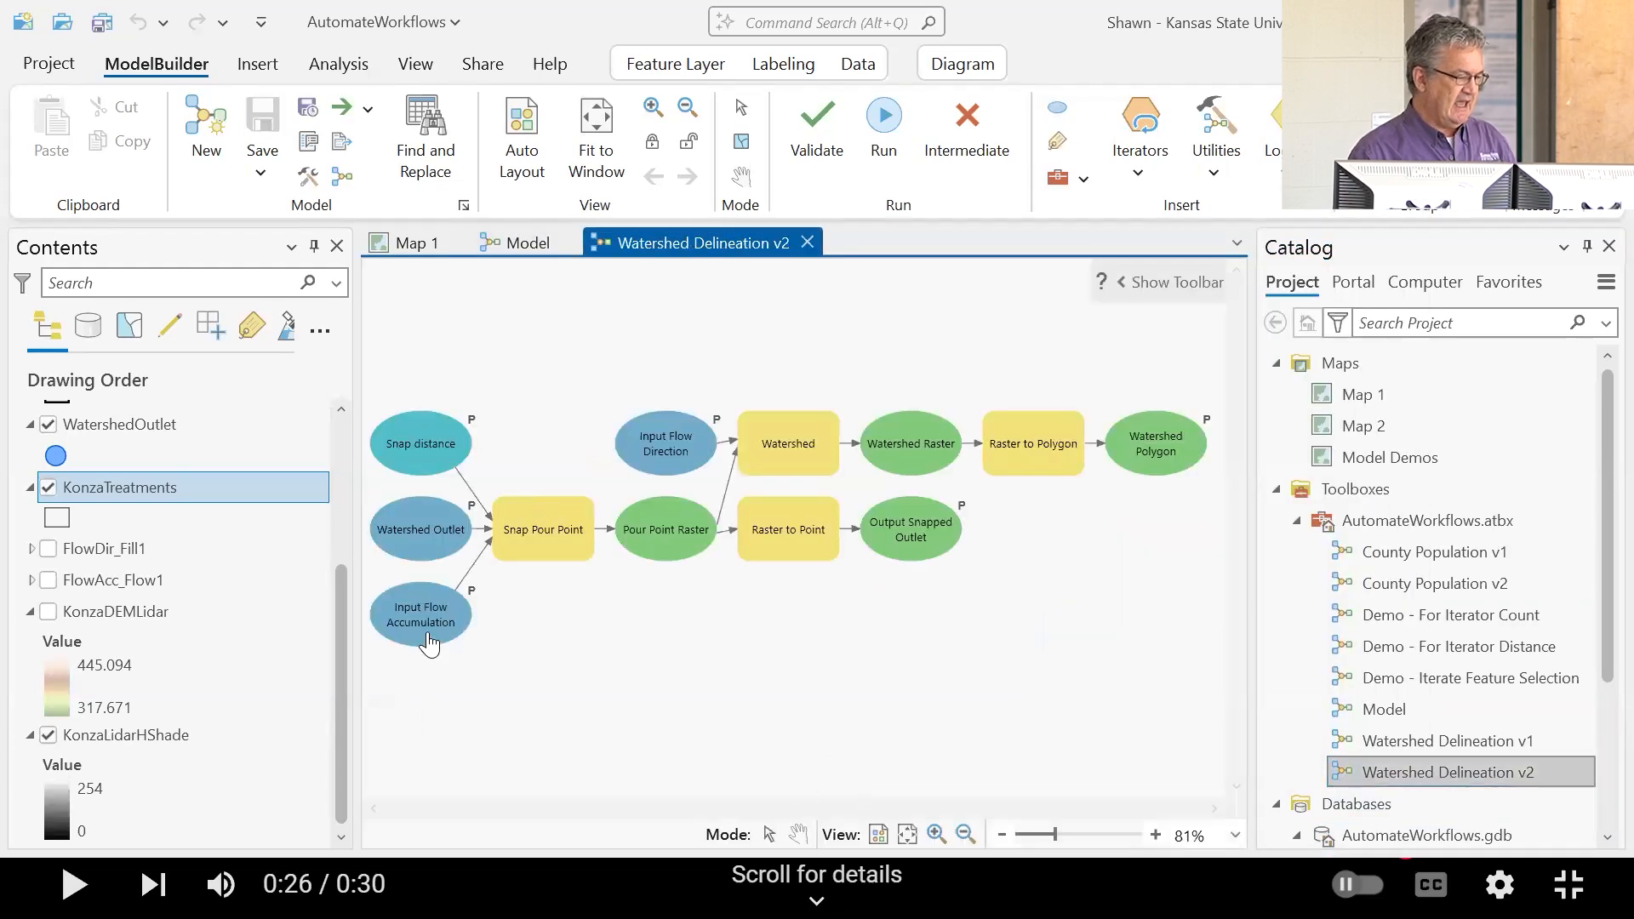
pyautogui.click(428, 645)
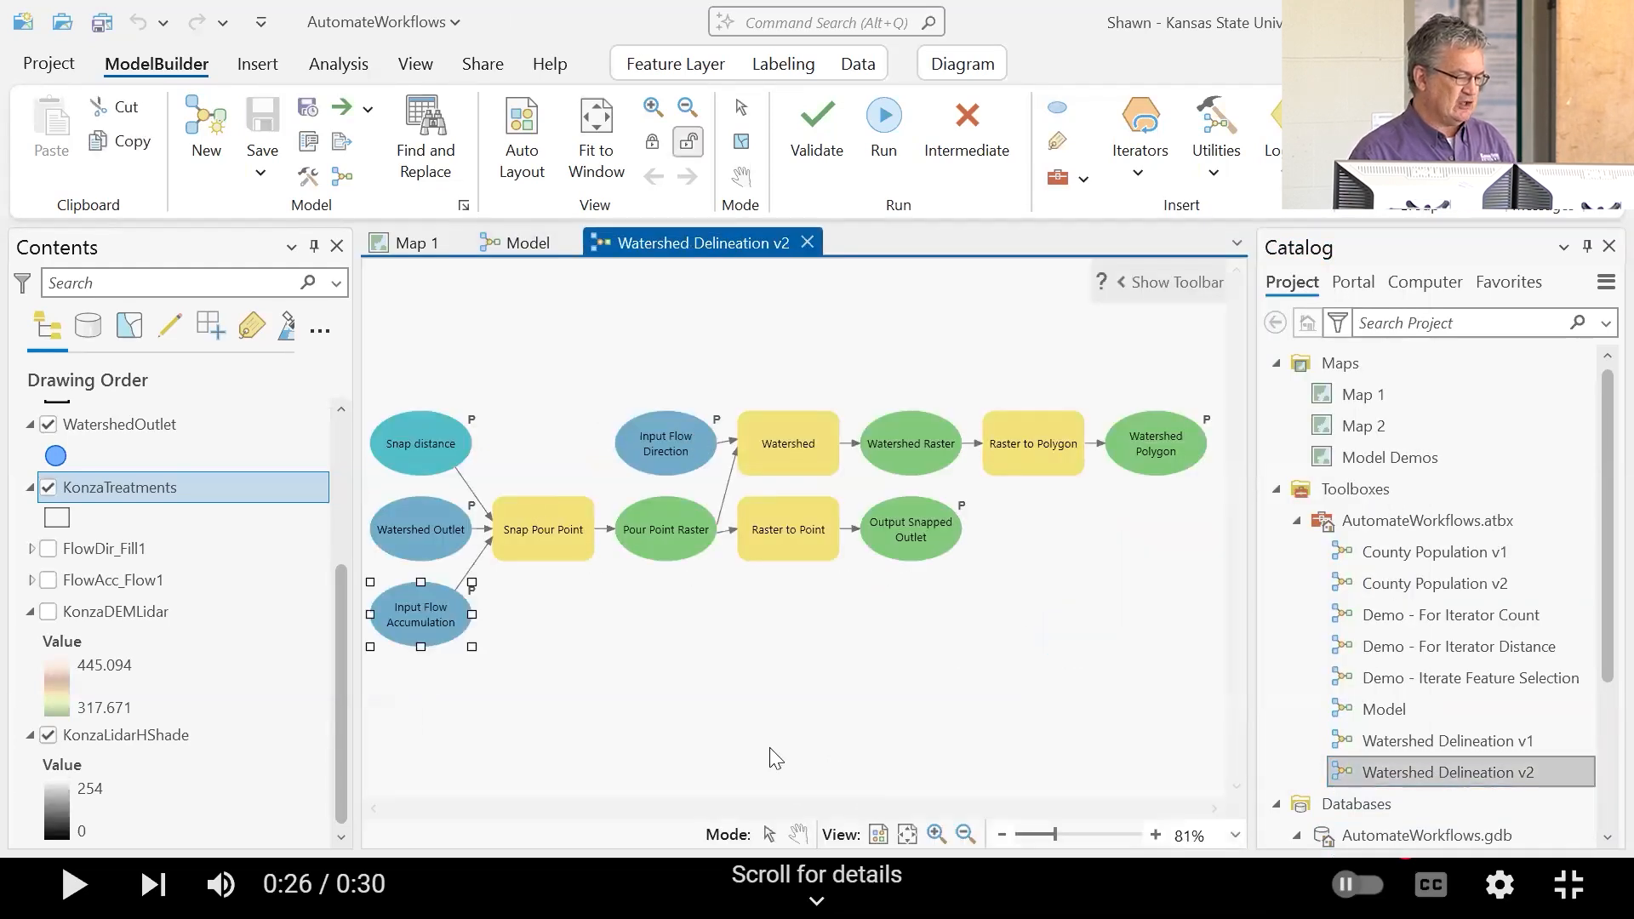
pyautogui.click(663, 470)
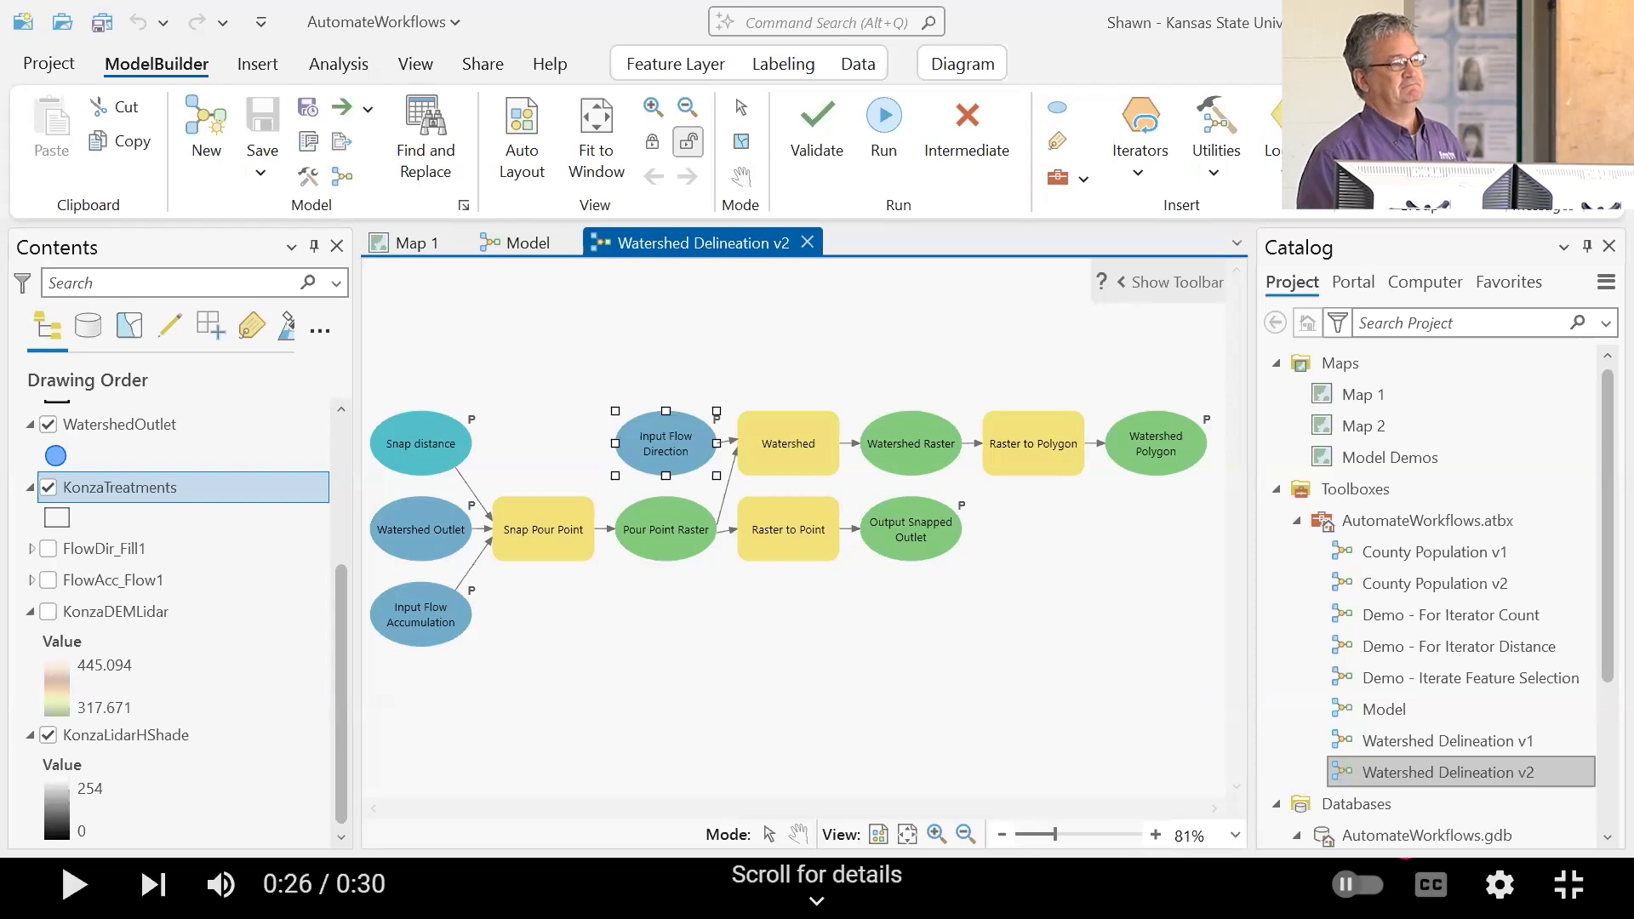
# Step: Locate the FlowAccum and FlowDir rasters inside the Workshop1_Data.gdb geodatabase, collapsing AutomateWorkflows.gdb
pyautogui.scroll(-2, 1459, 616)
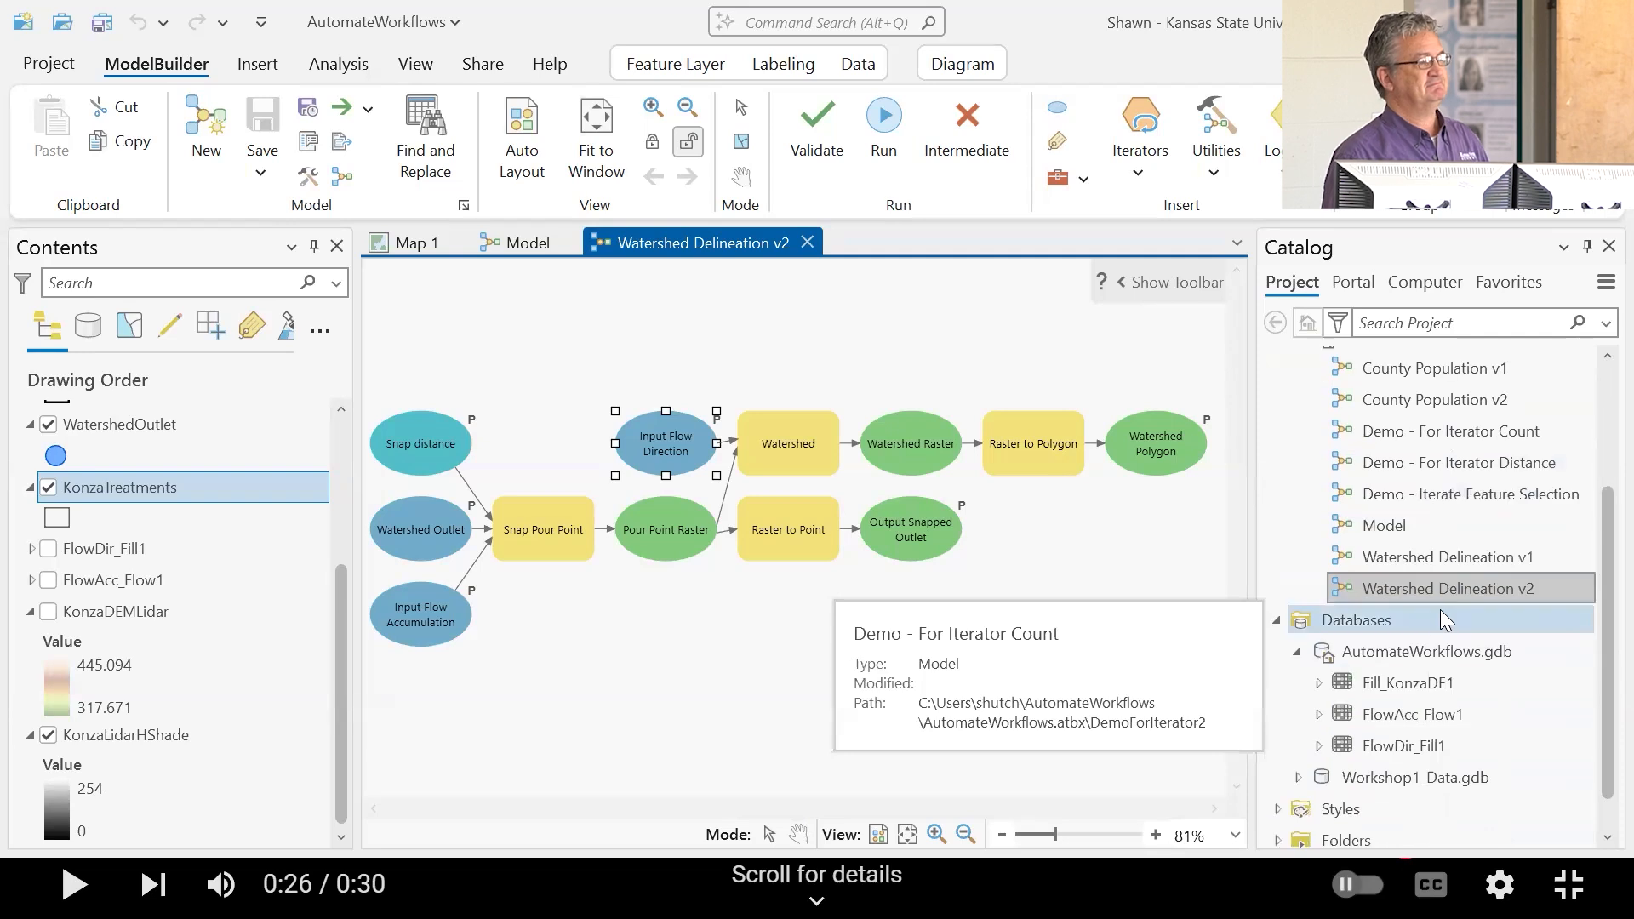
pyautogui.click(1297, 652)
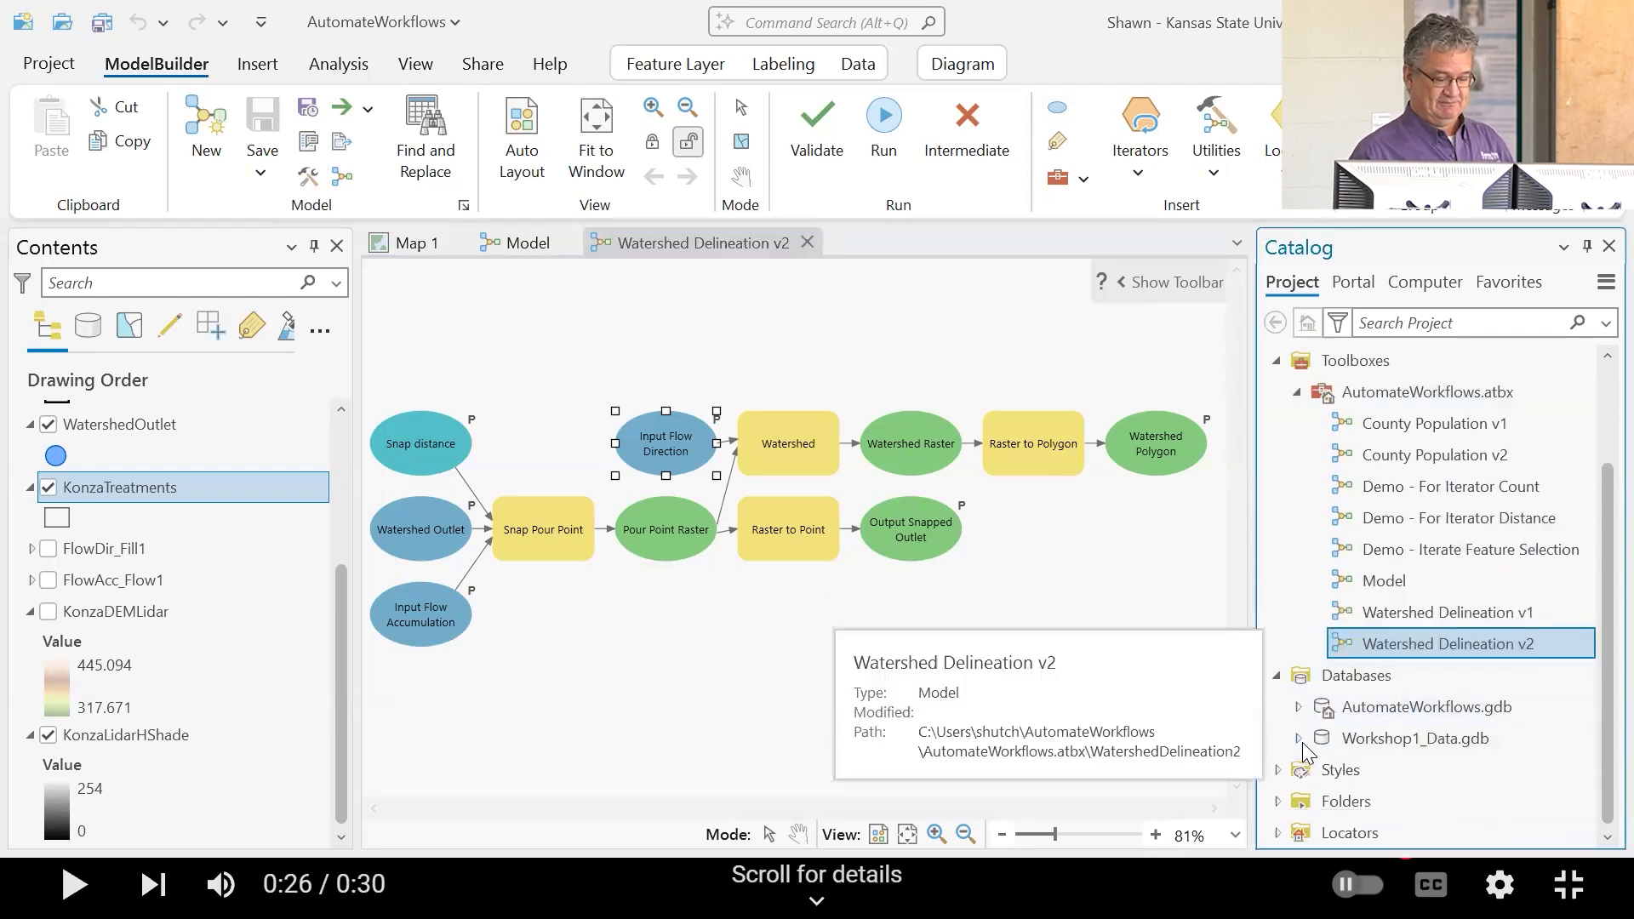
pyautogui.click(1298, 737)
pyautogui.scroll(-3, 1361, 749)
pyautogui.click(1412, 526)
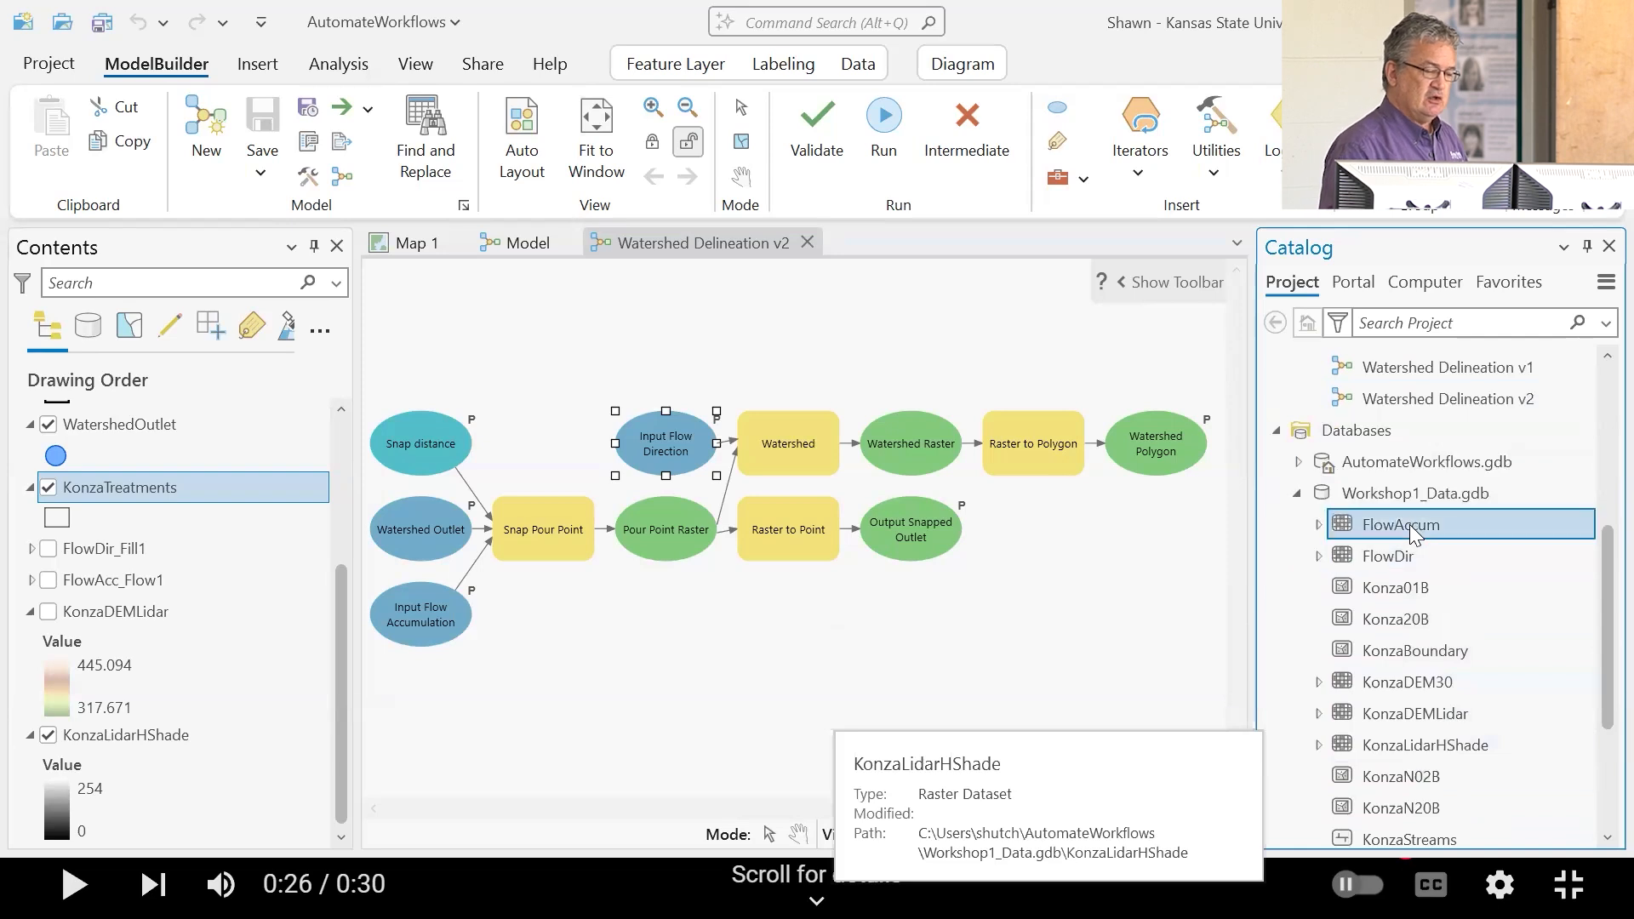
pyautogui.click(1404, 492)
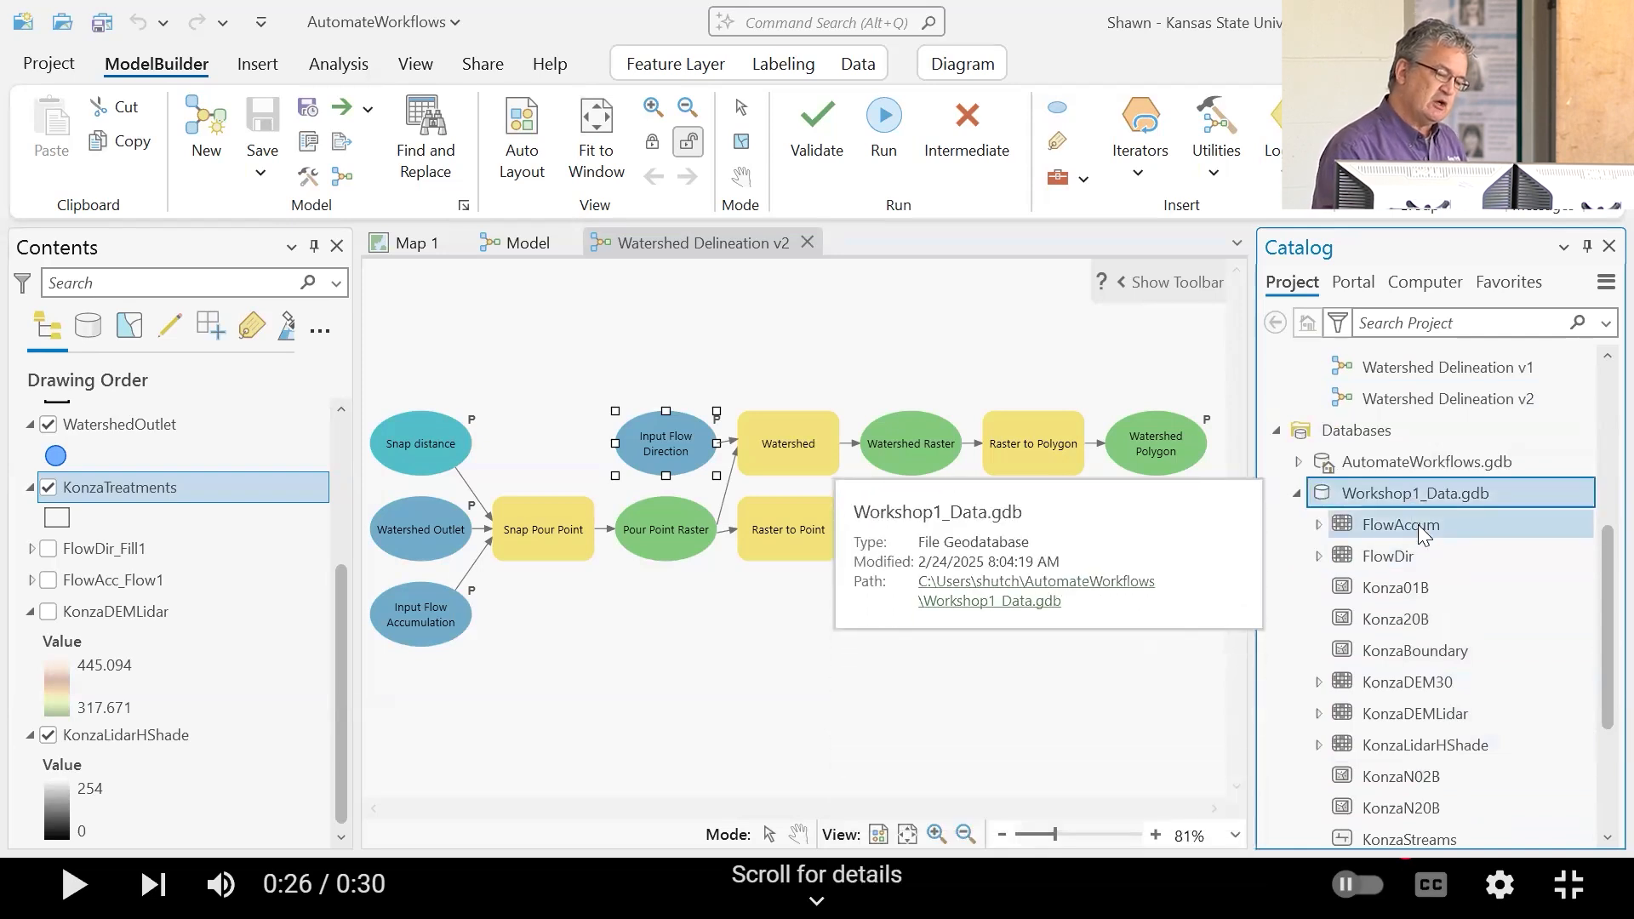
pyautogui.click(1396, 530)
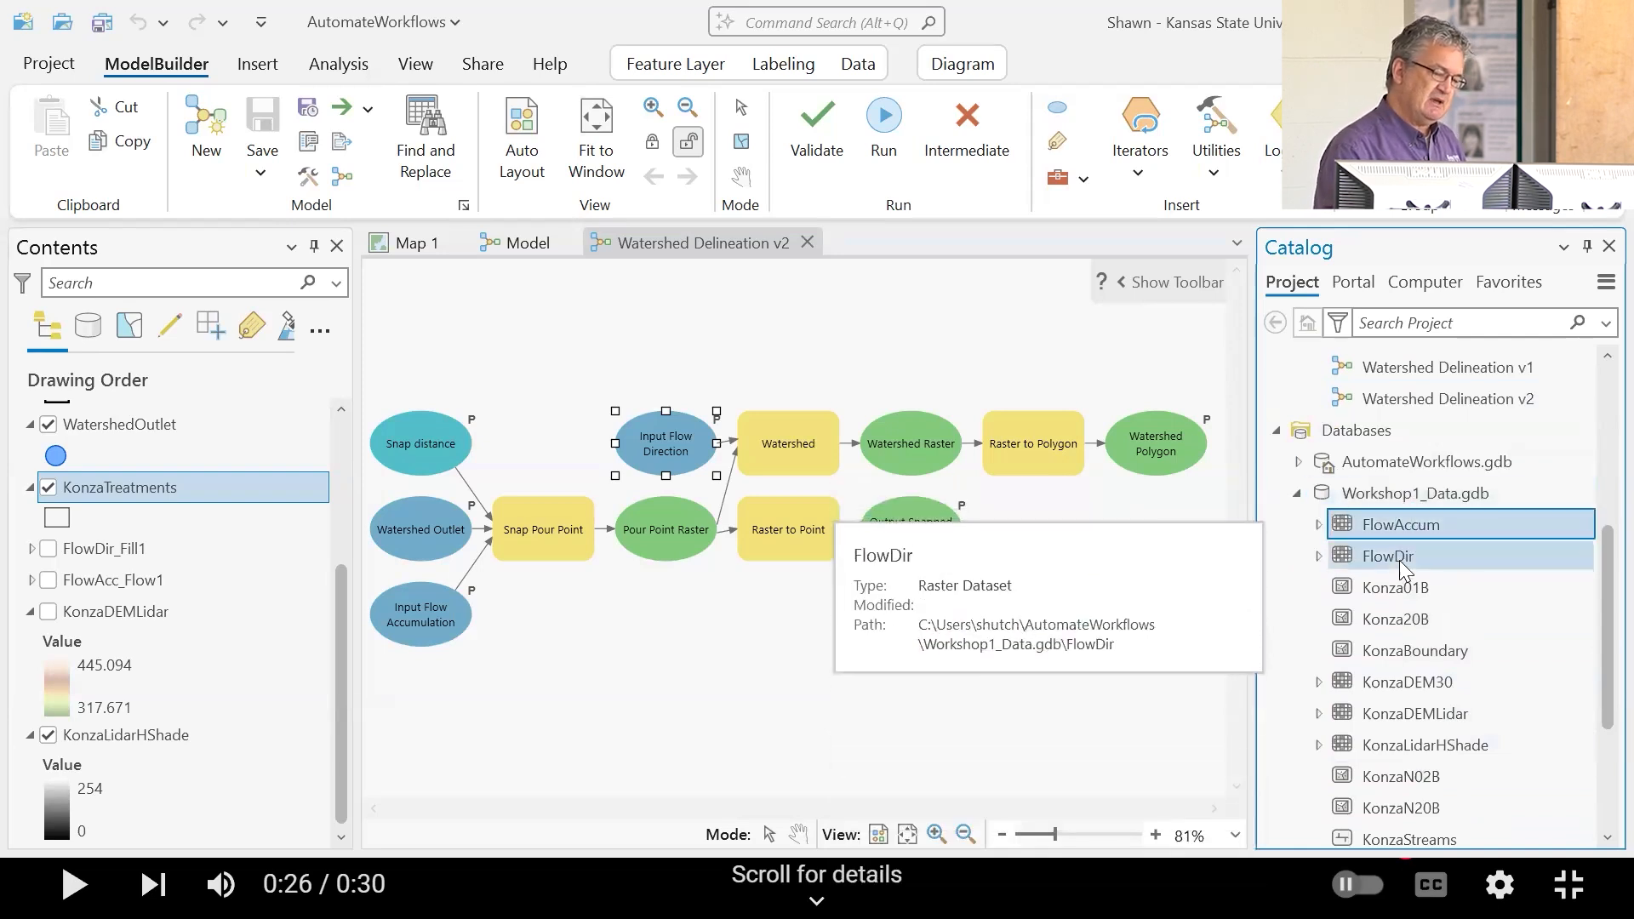
pyautogui.click(1399, 558)
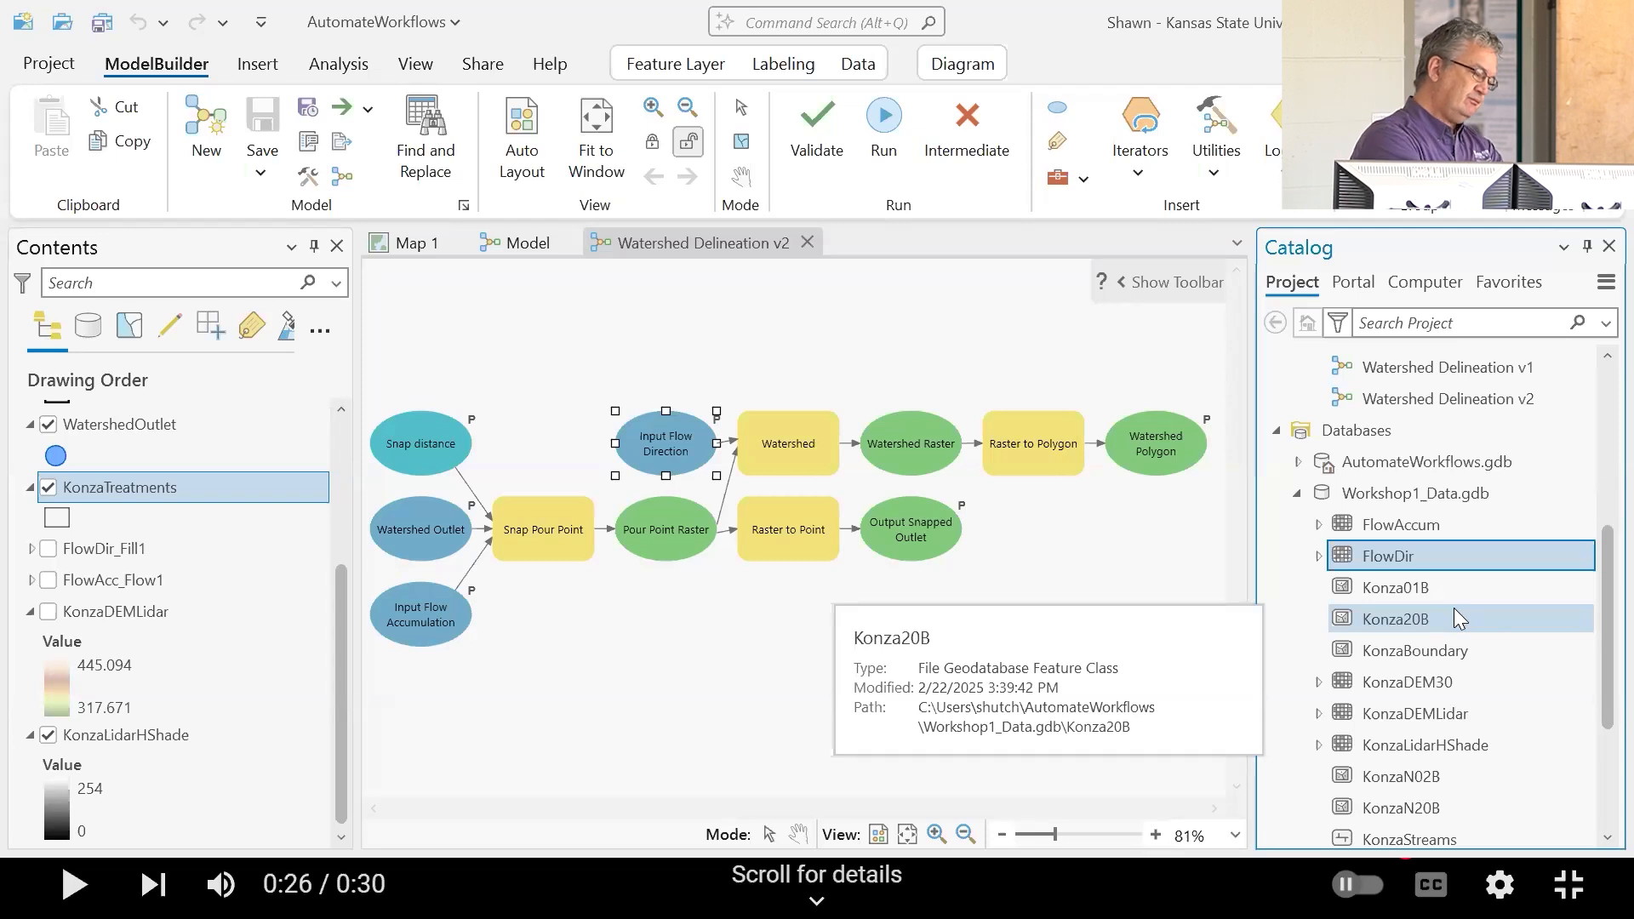
# Step: Return to Model and examine its chain from Flow Direction through Snap Pour Point to Watershed, checking Map 1 in between
pyautogui.click(563, 244)
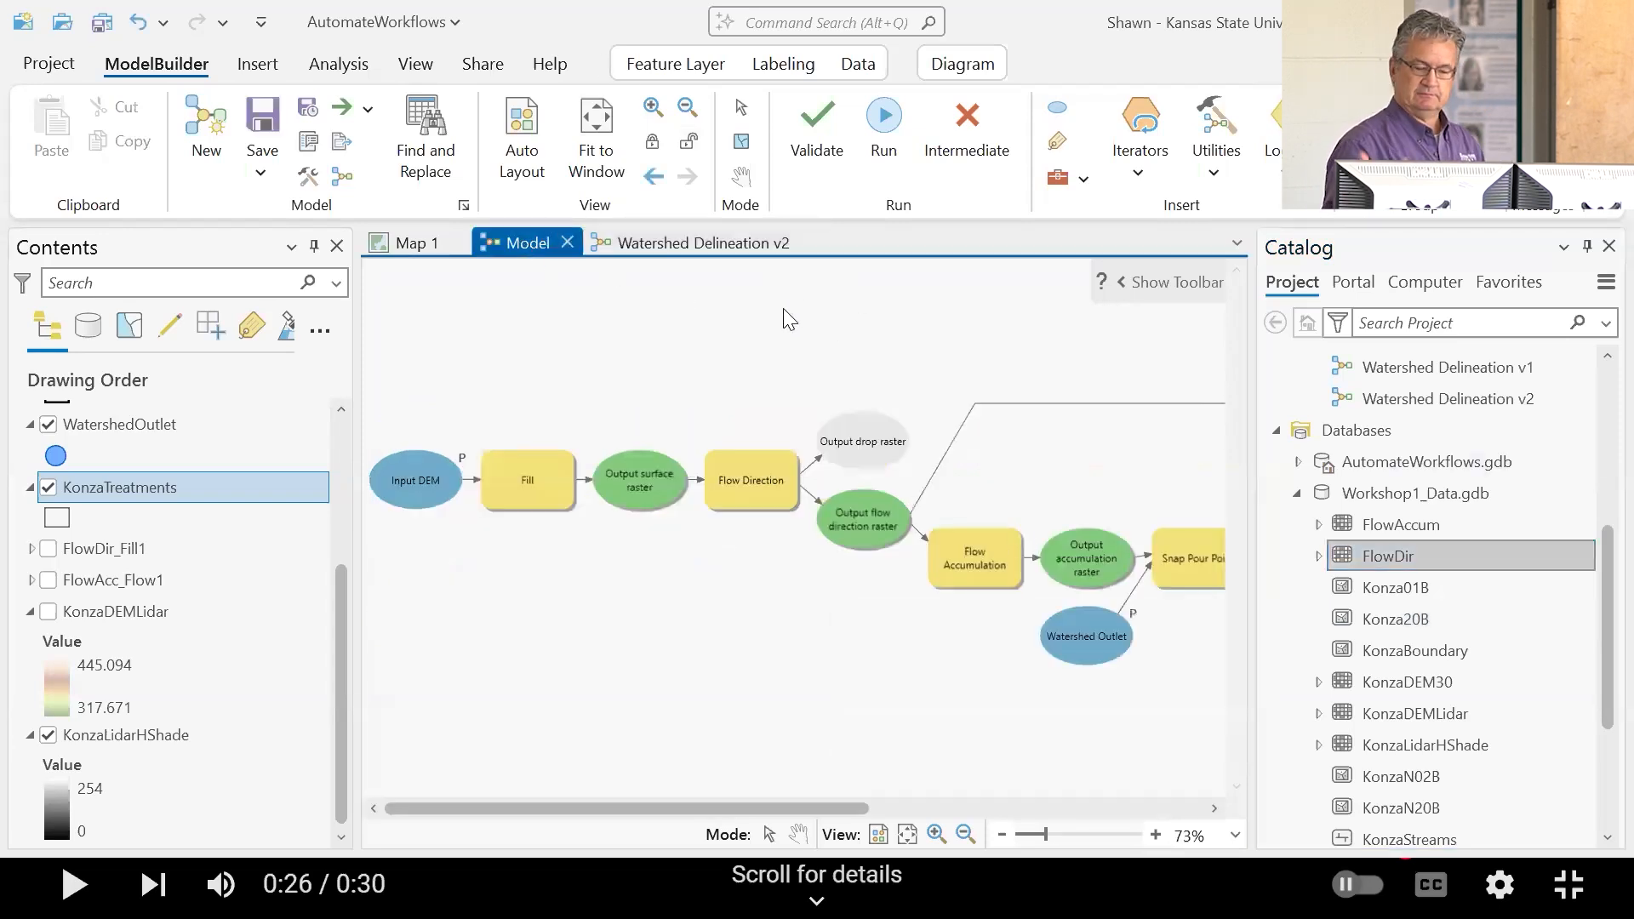
pyautogui.scroll(-3, 1012, 536)
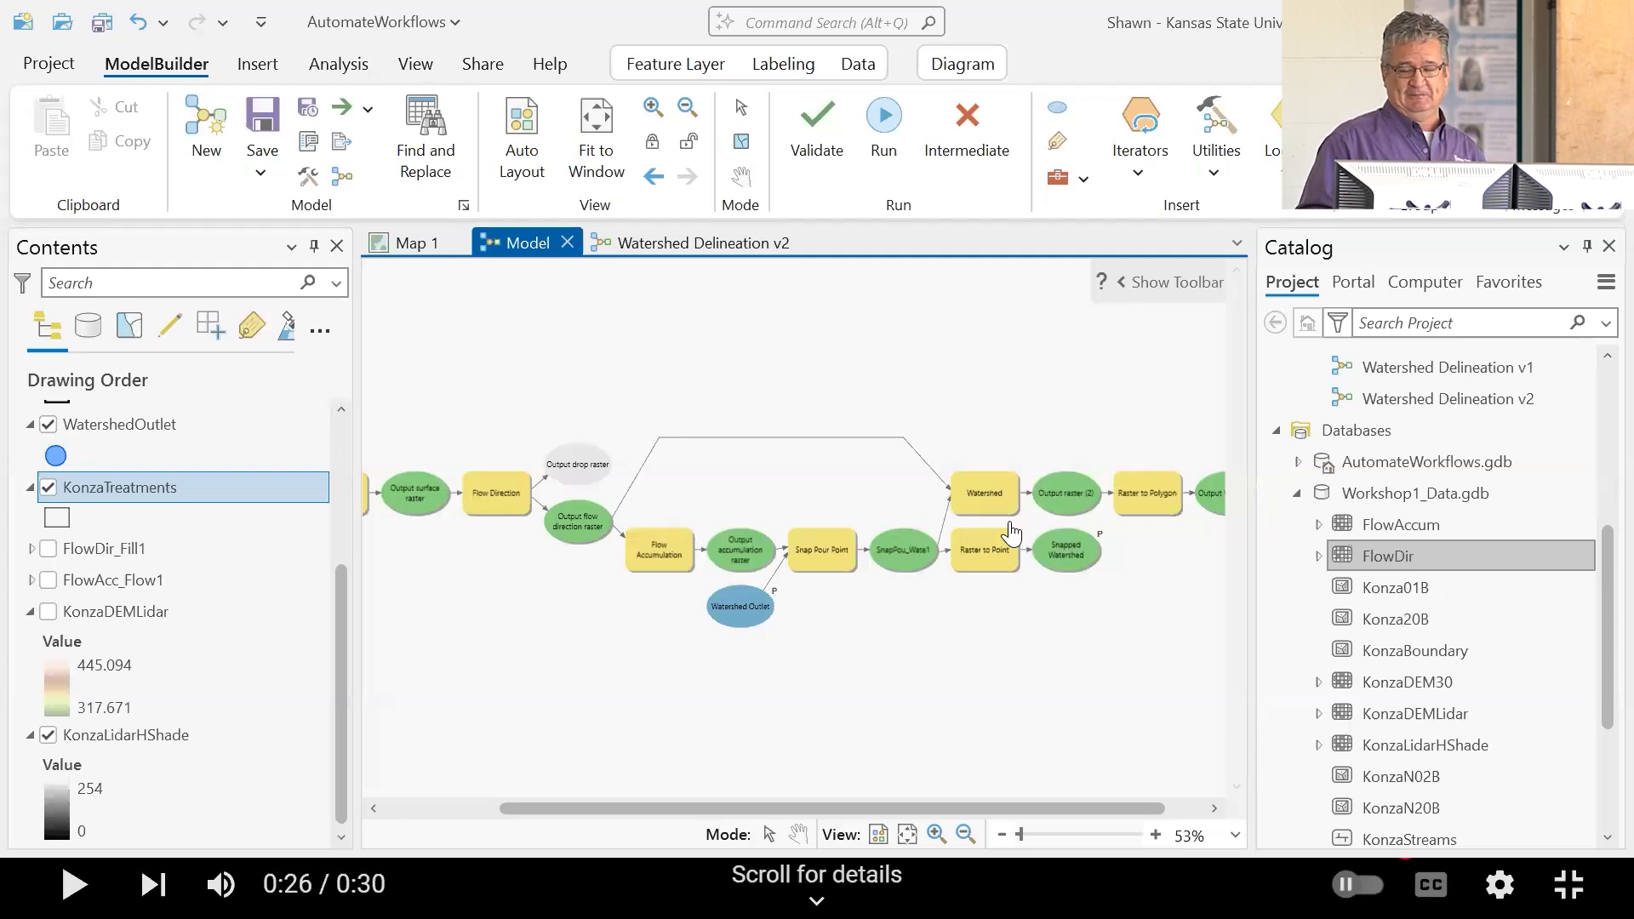
pyautogui.click(401, 245)
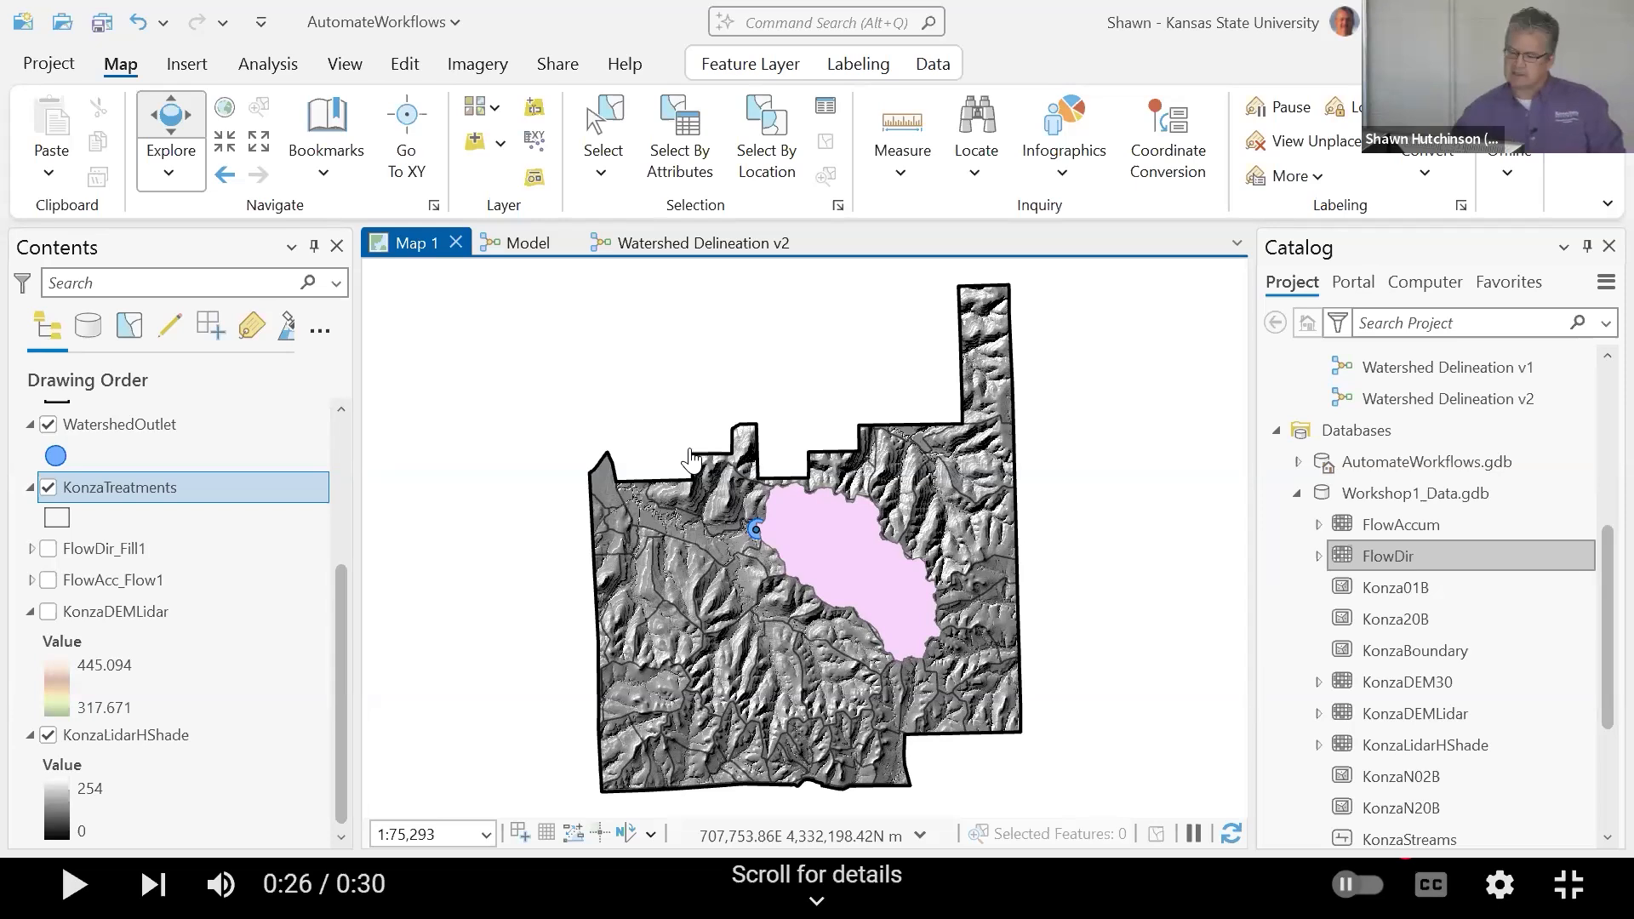
pyautogui.click(529, 248)
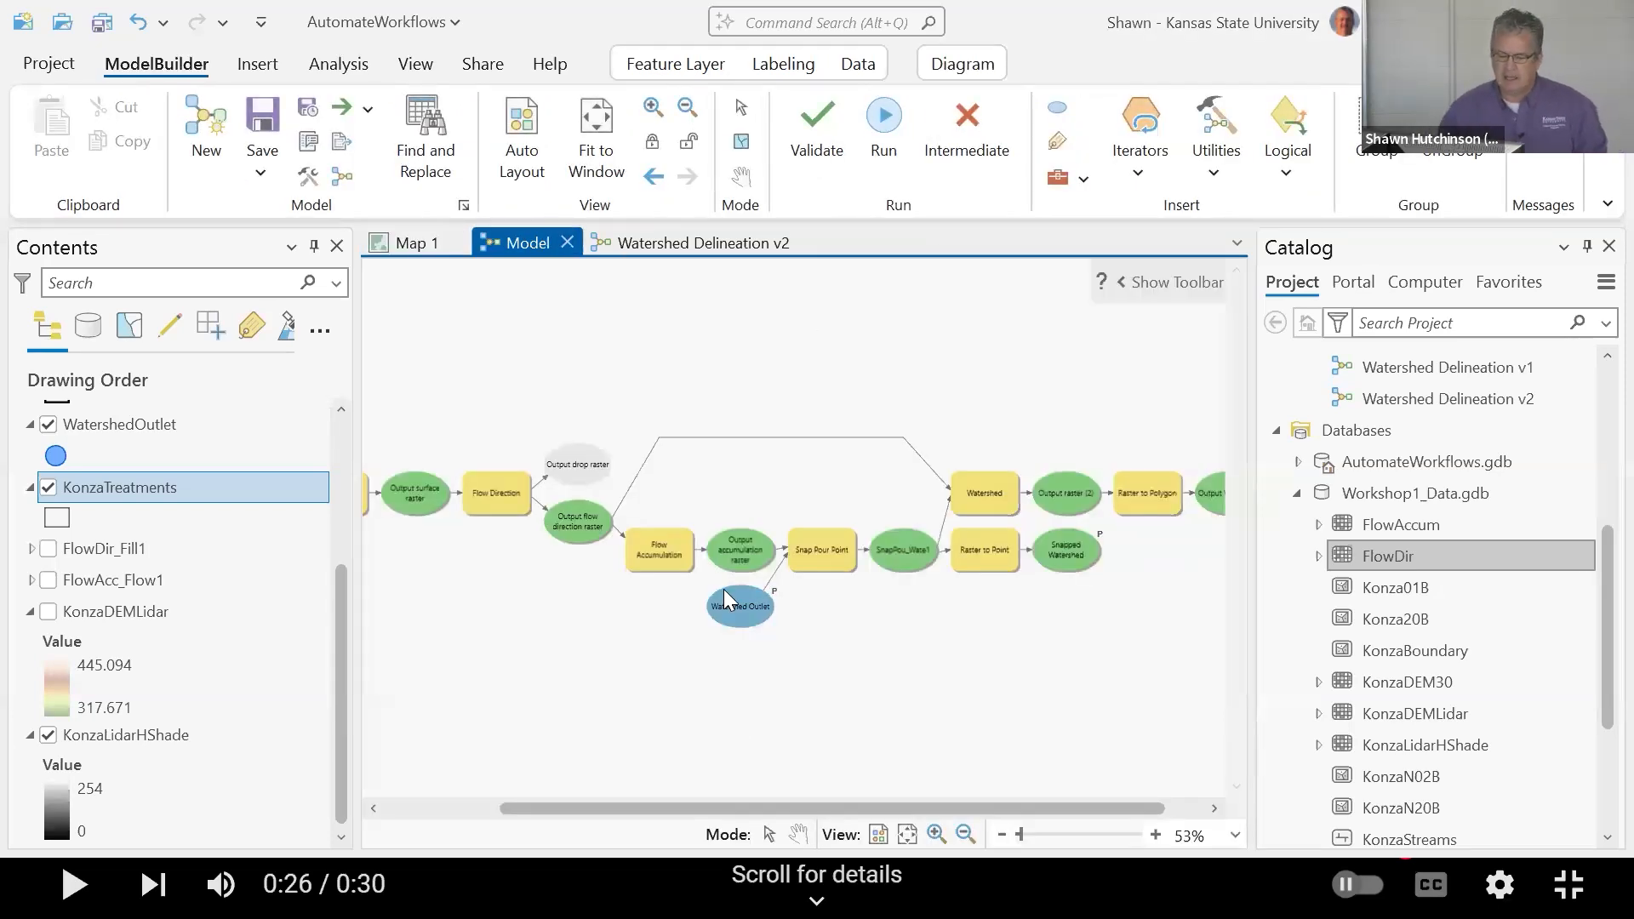
pyautogui.scroll(4, 723, 562)
pyautogui.moveTo(897, 576)
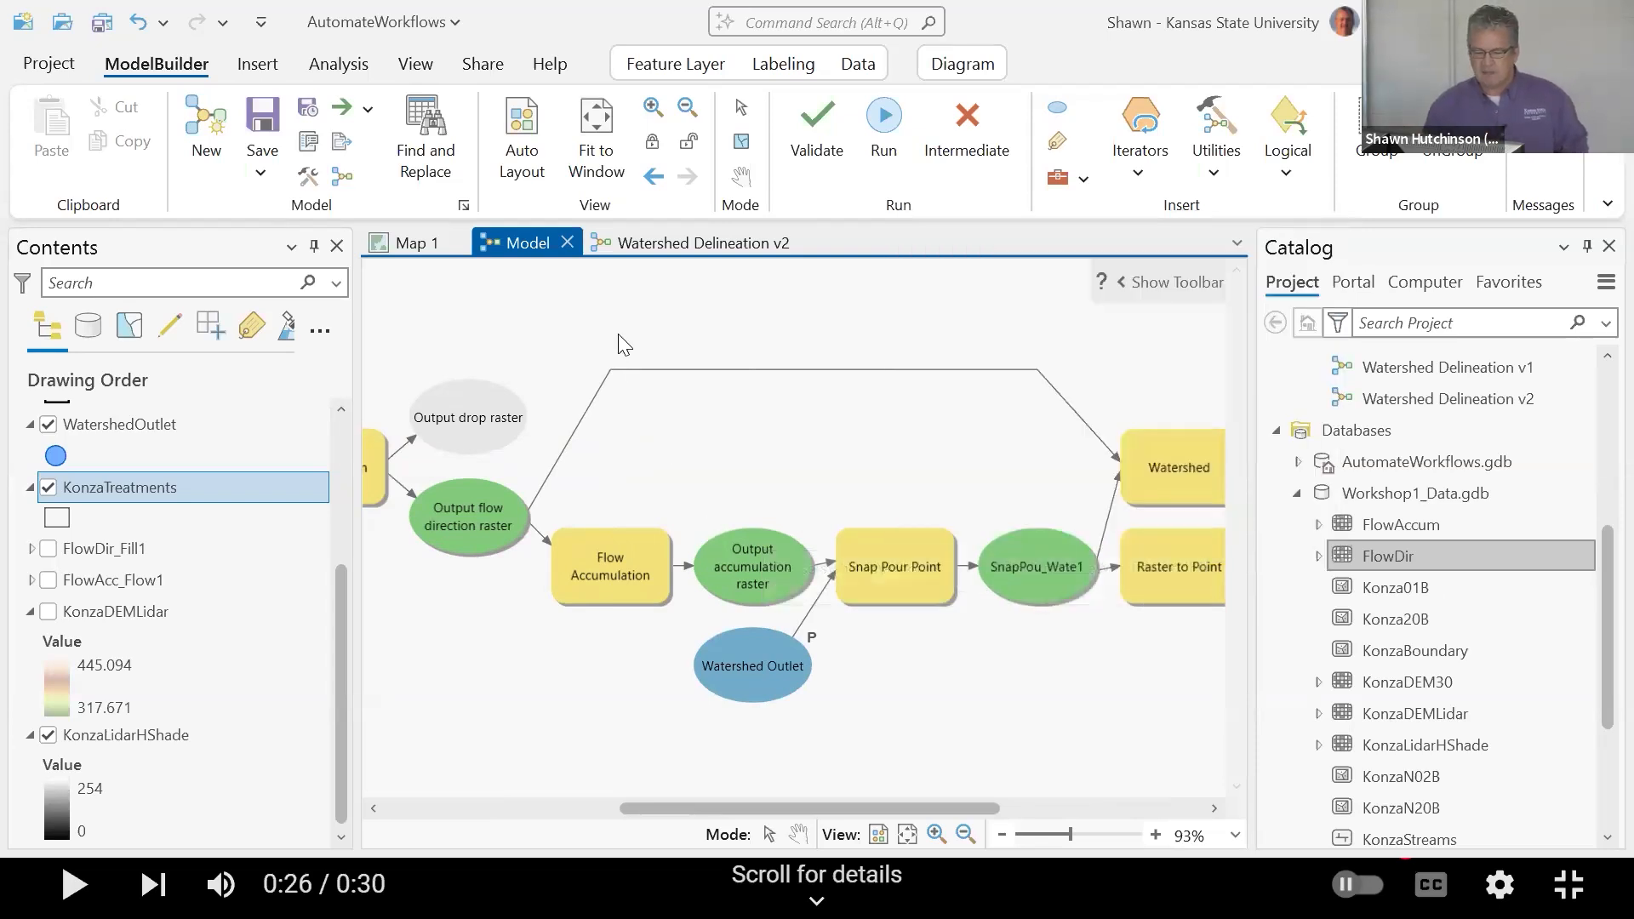
pyautogui.scroll(-2, 782, 460)
pyautogui.scroll(-3, 783, 459)
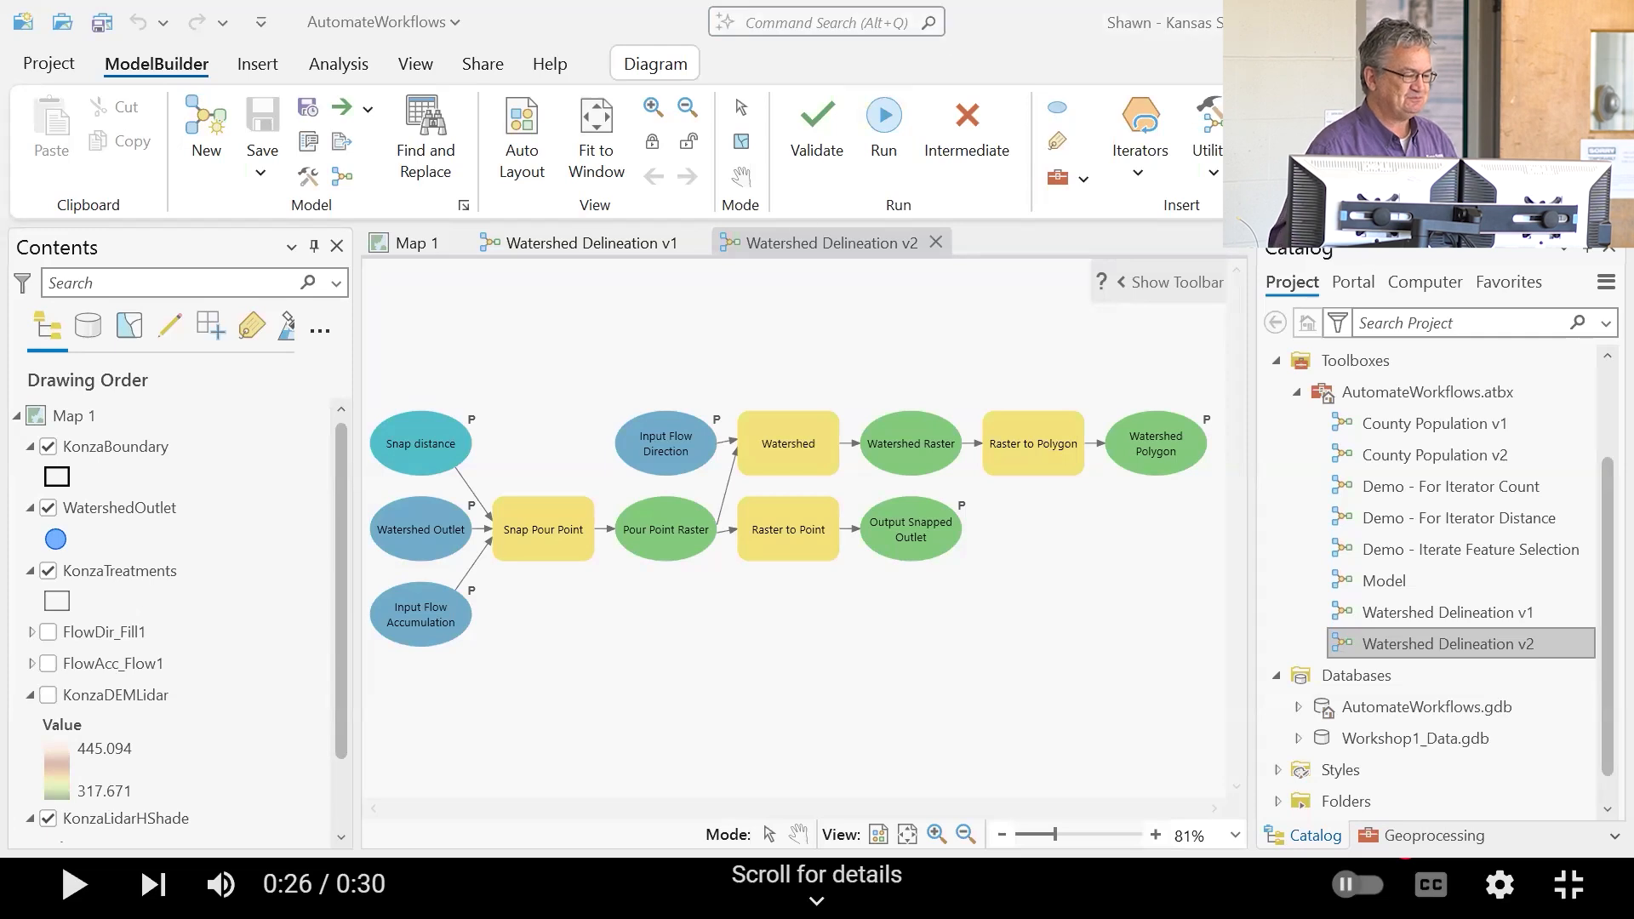
# Step: Close the Watershed Delineation v1 model without saving its changes, and close Watershed Delineation v2
pyautogui.click(696, 244)
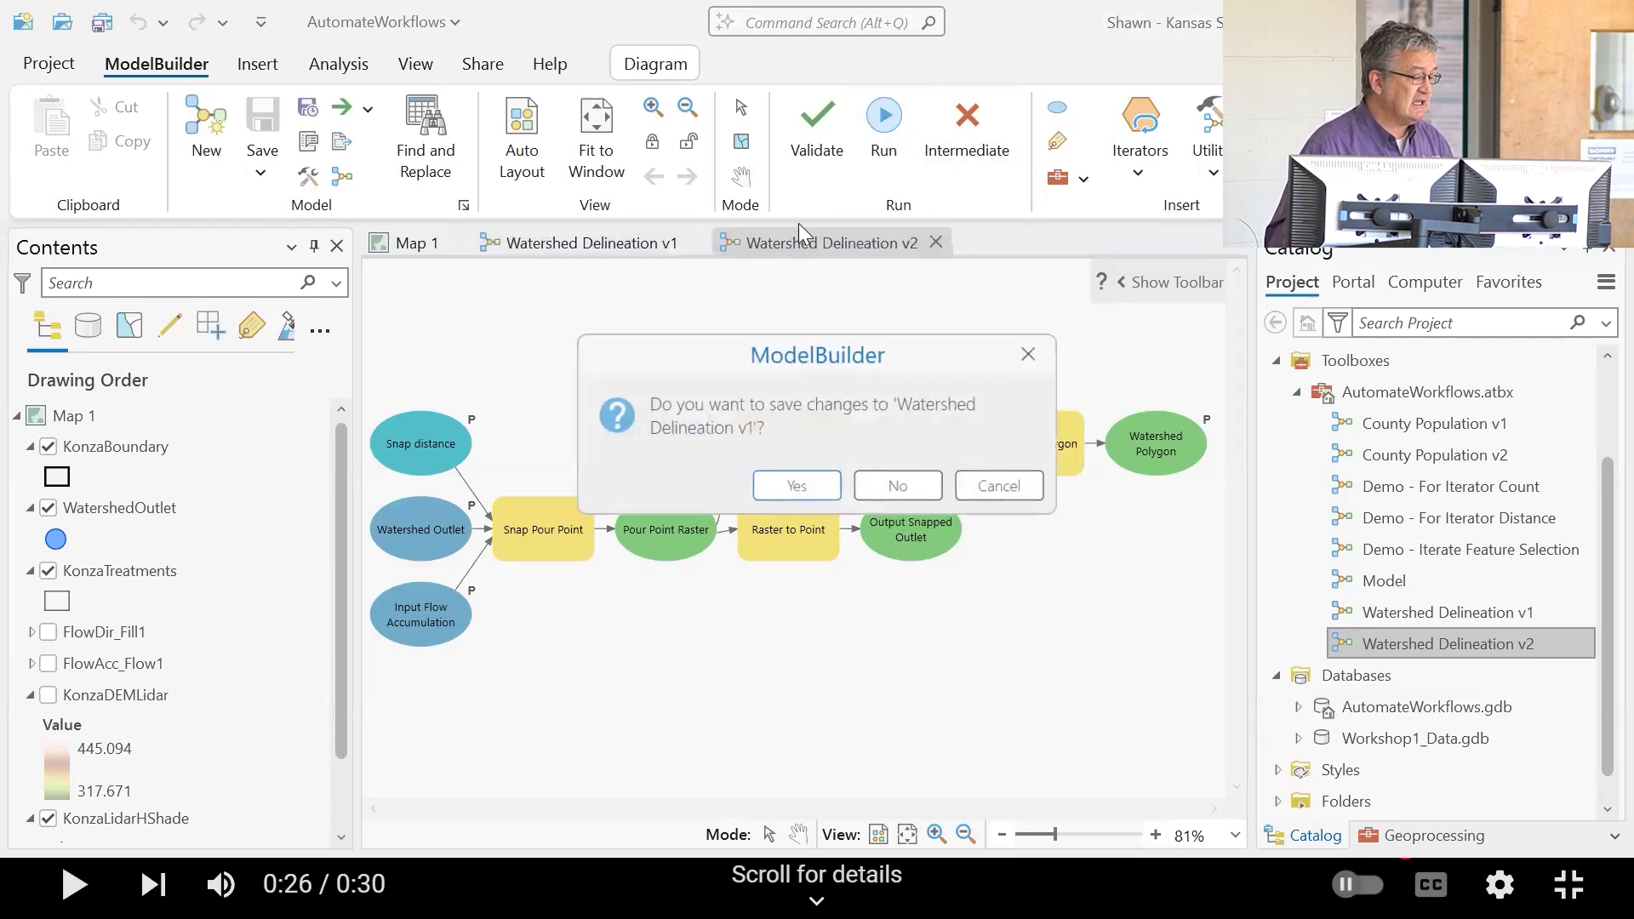
pyautogui.click(897, 485)
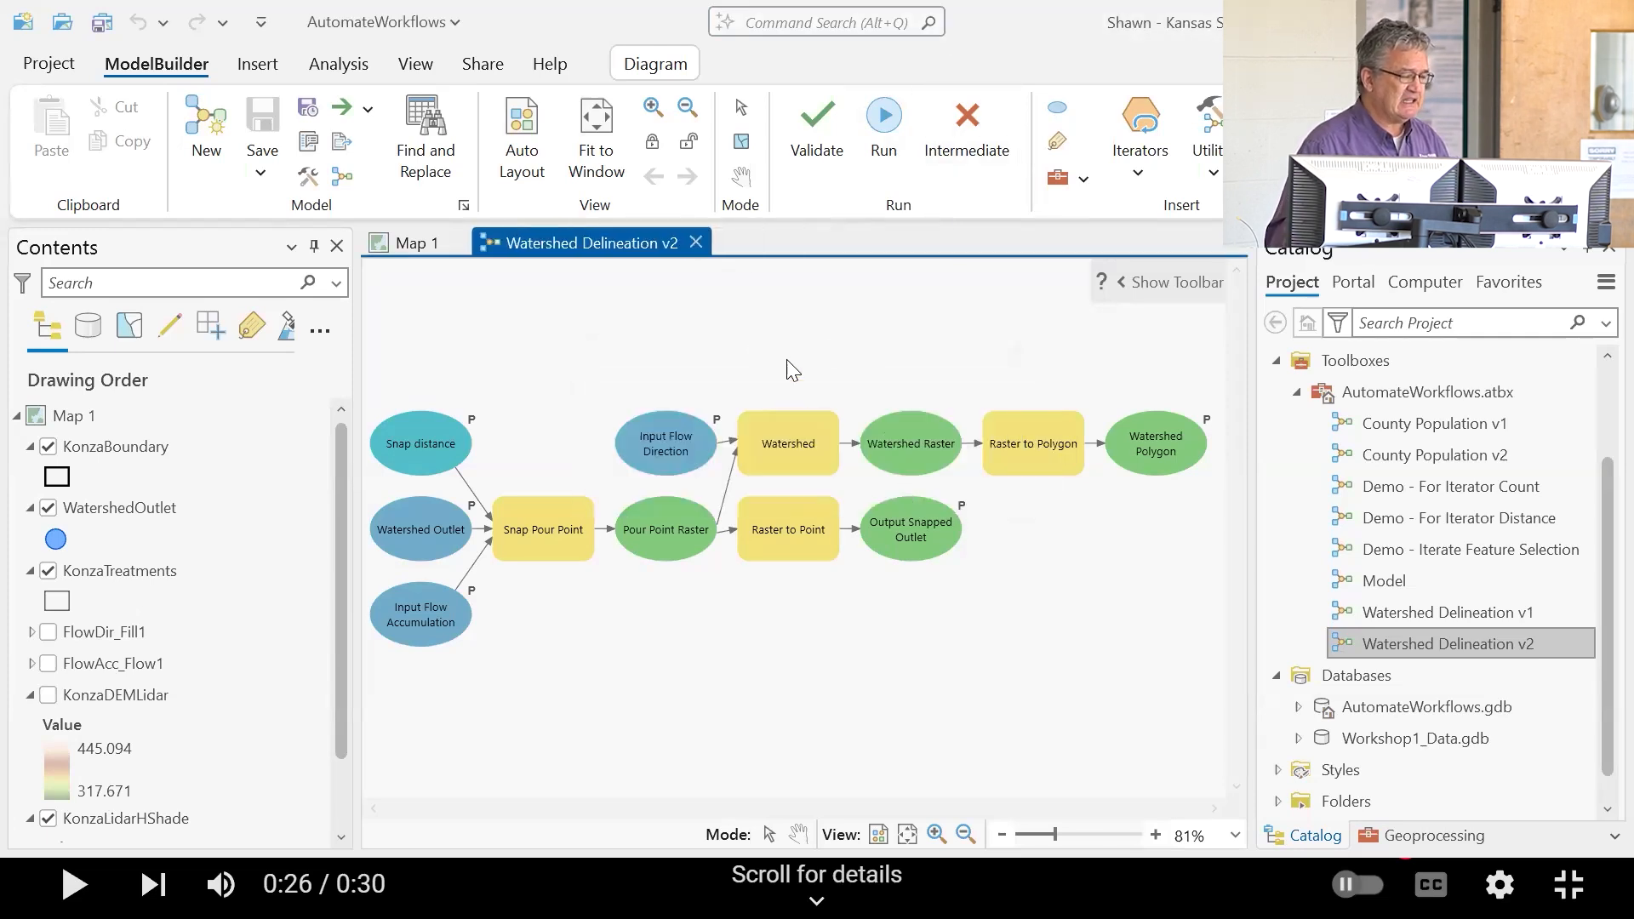
pyautogui.click(696, 243)
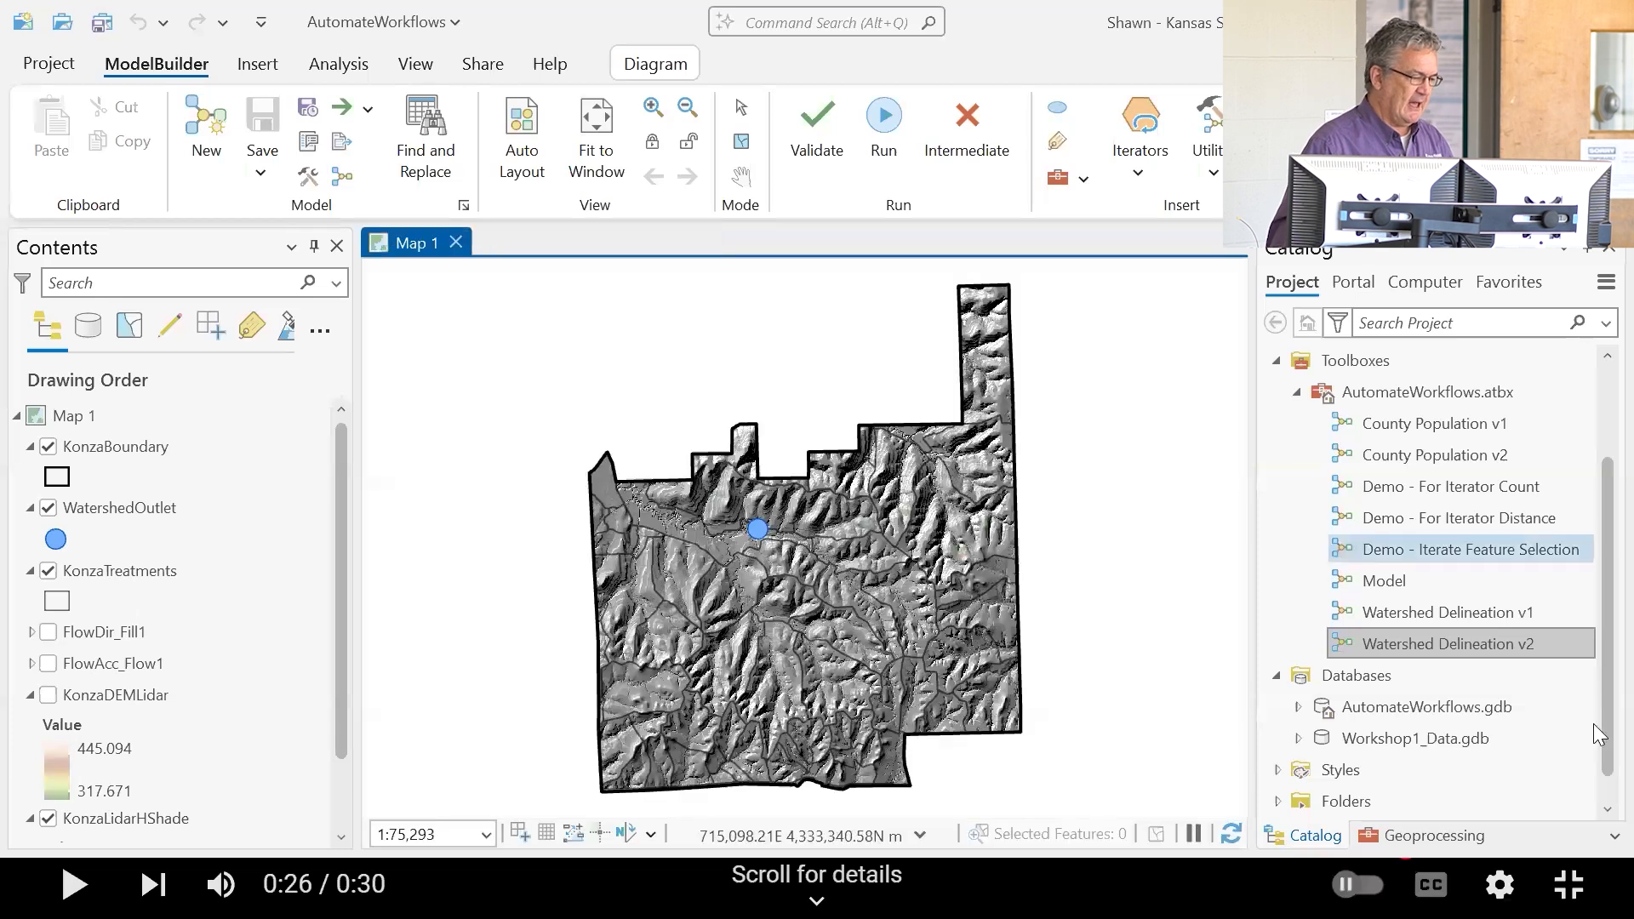
# Step: Run Watershed Delineation v2 as a tool with FlowDir, FlowAccum, WatershedOutlet and snap distance 30, outputting SnappedPourPoint and Watershed, and close the tool
pyautogui.doubleClick(1472, 644)
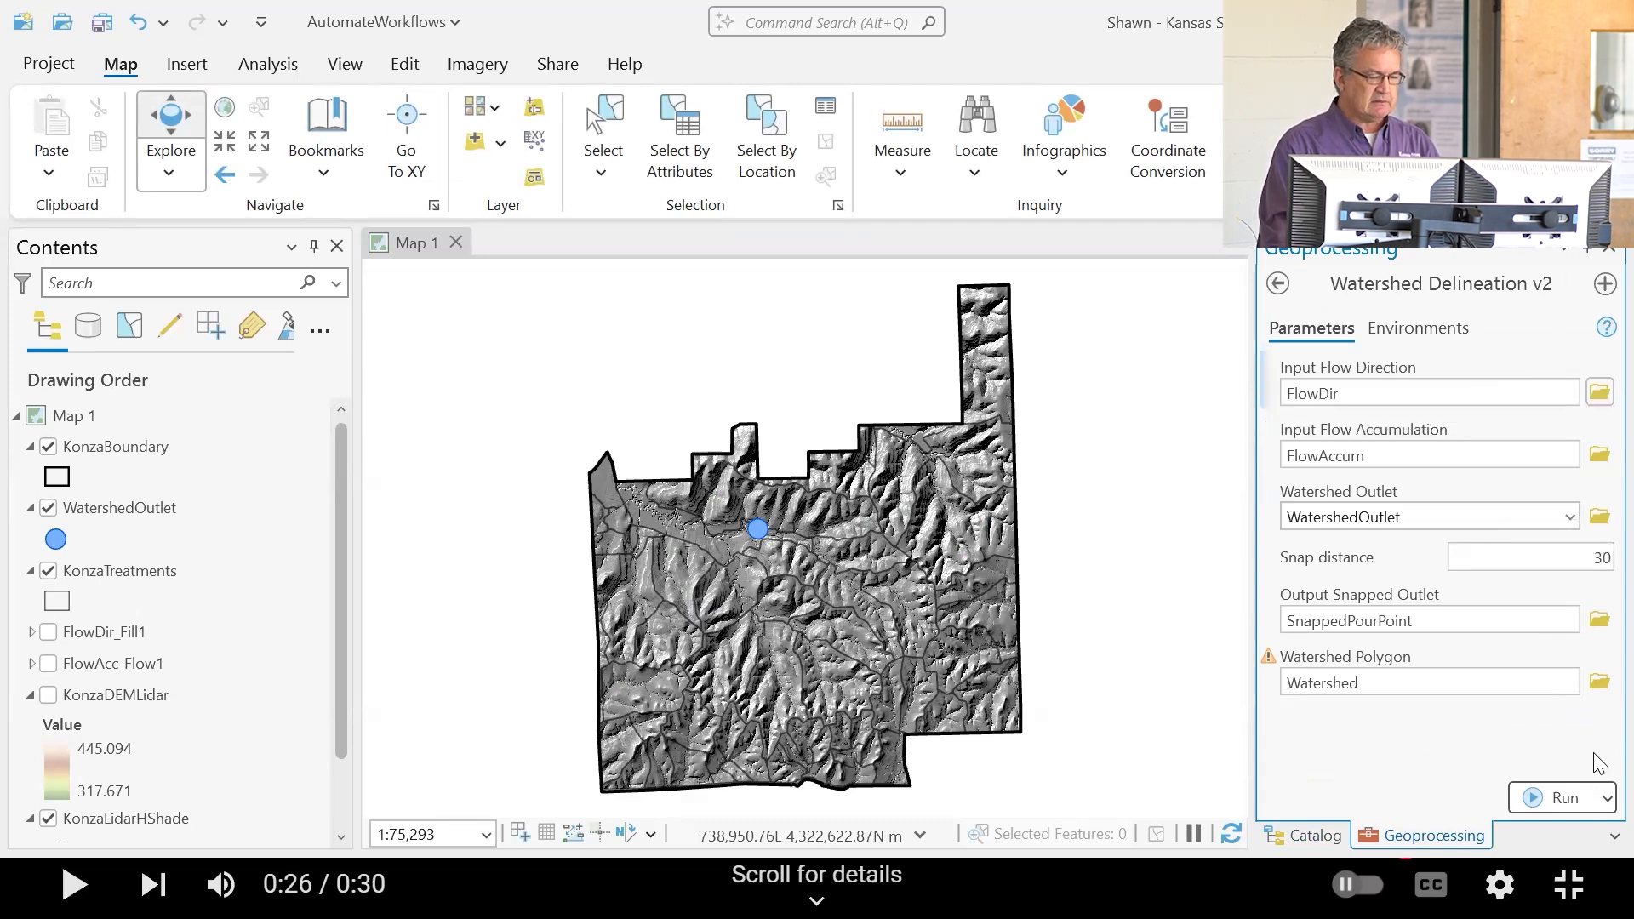
pyautogui.click(1559, 797)
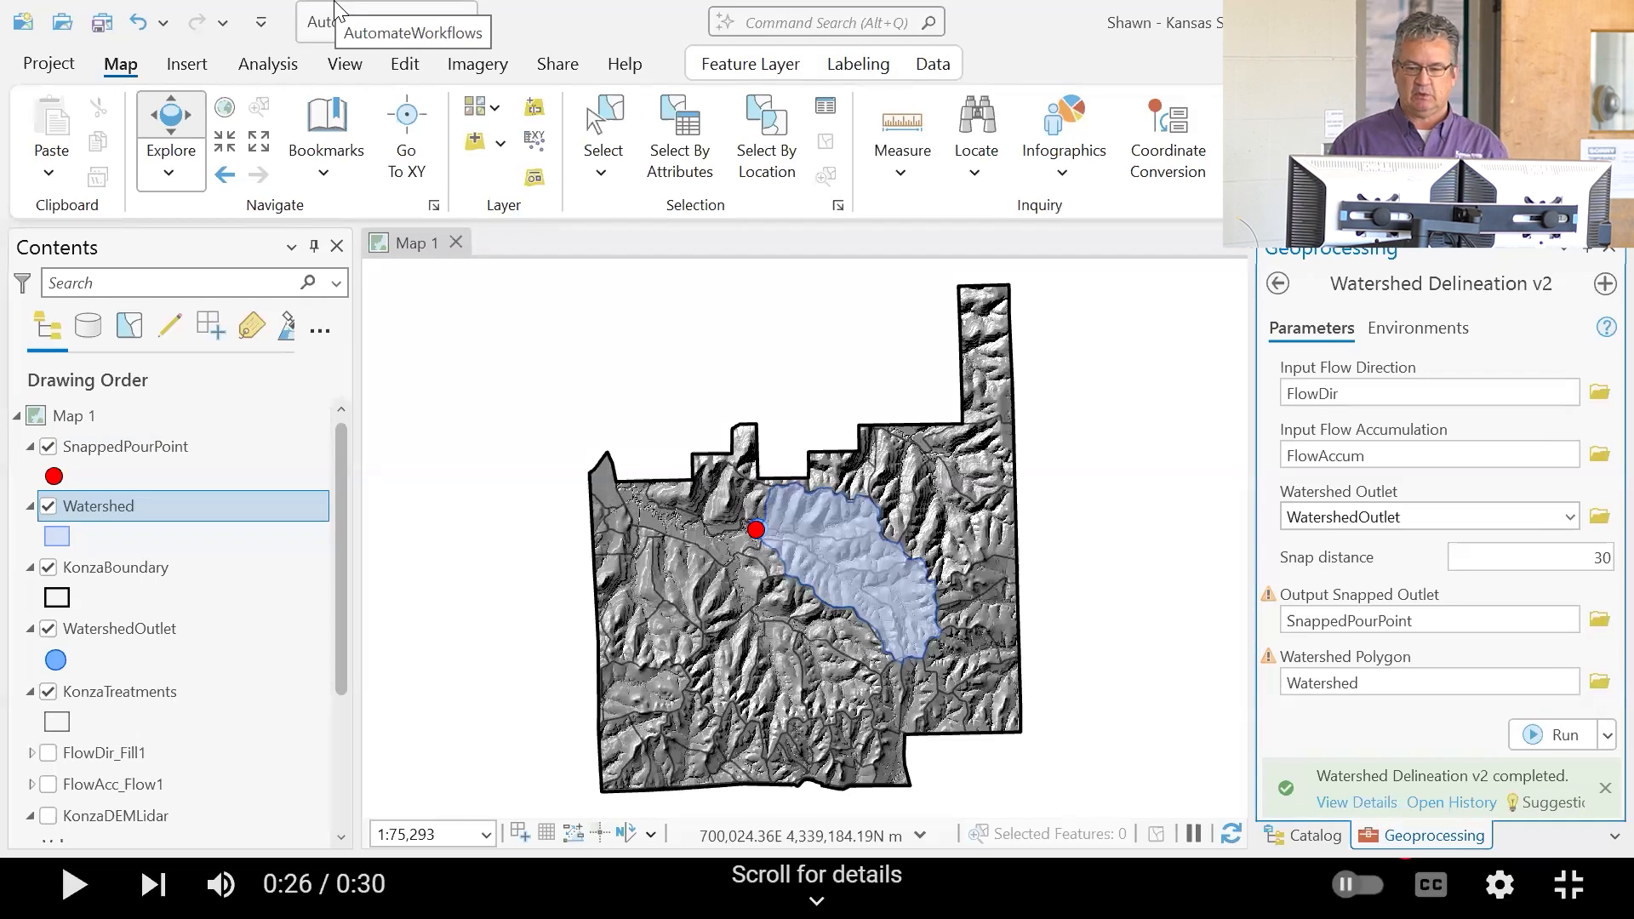
pyautogui.click(1597, 256)
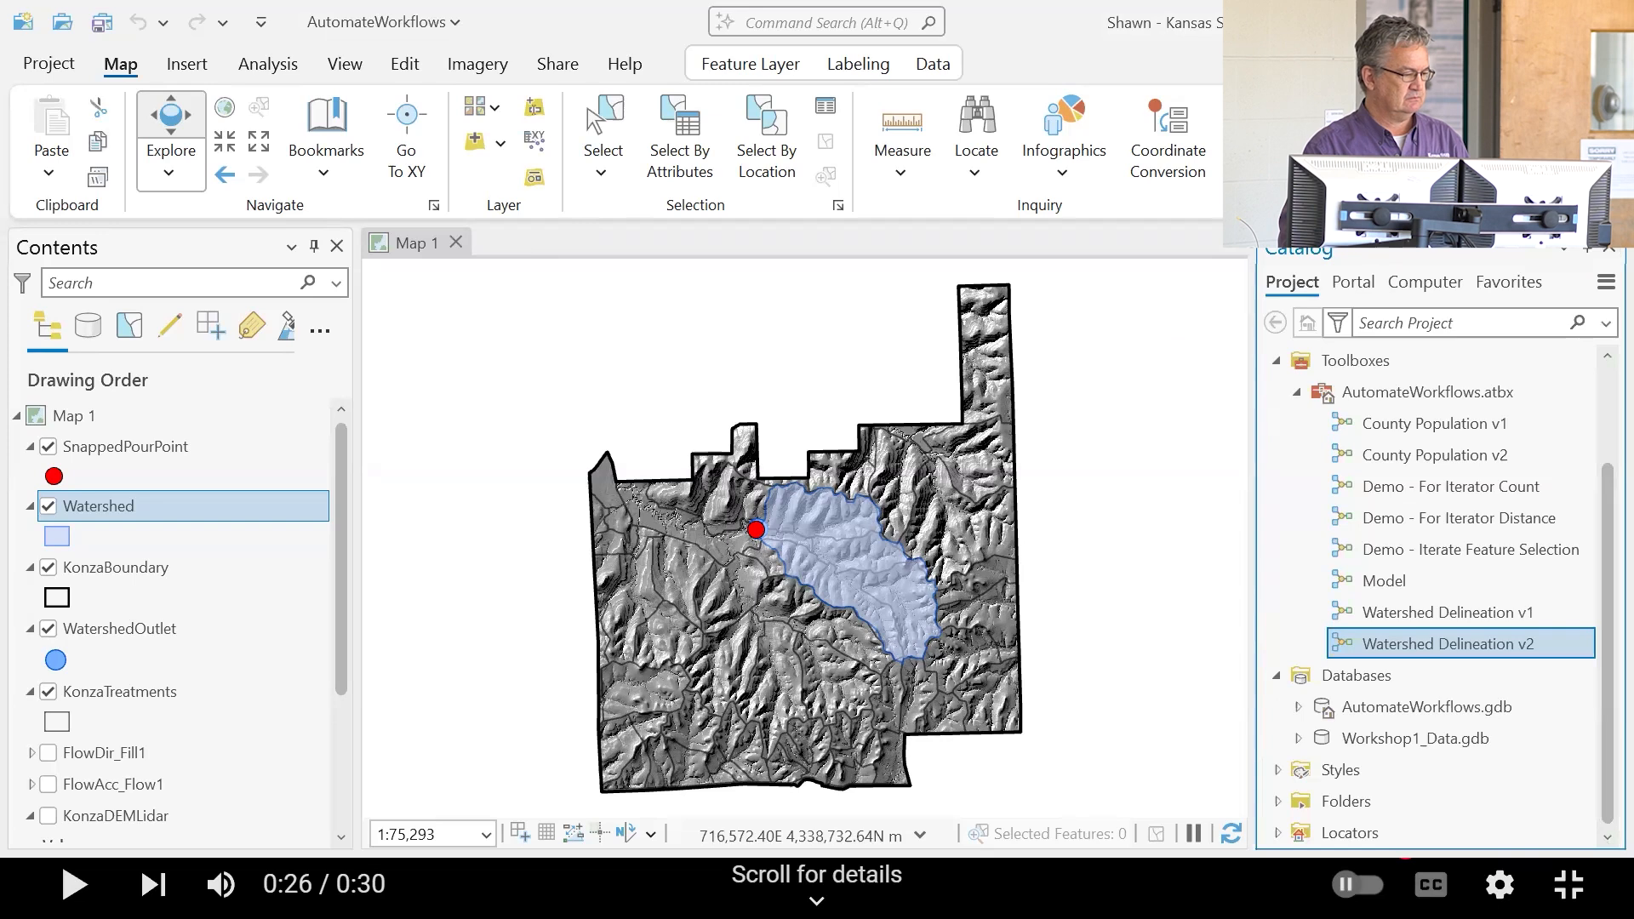
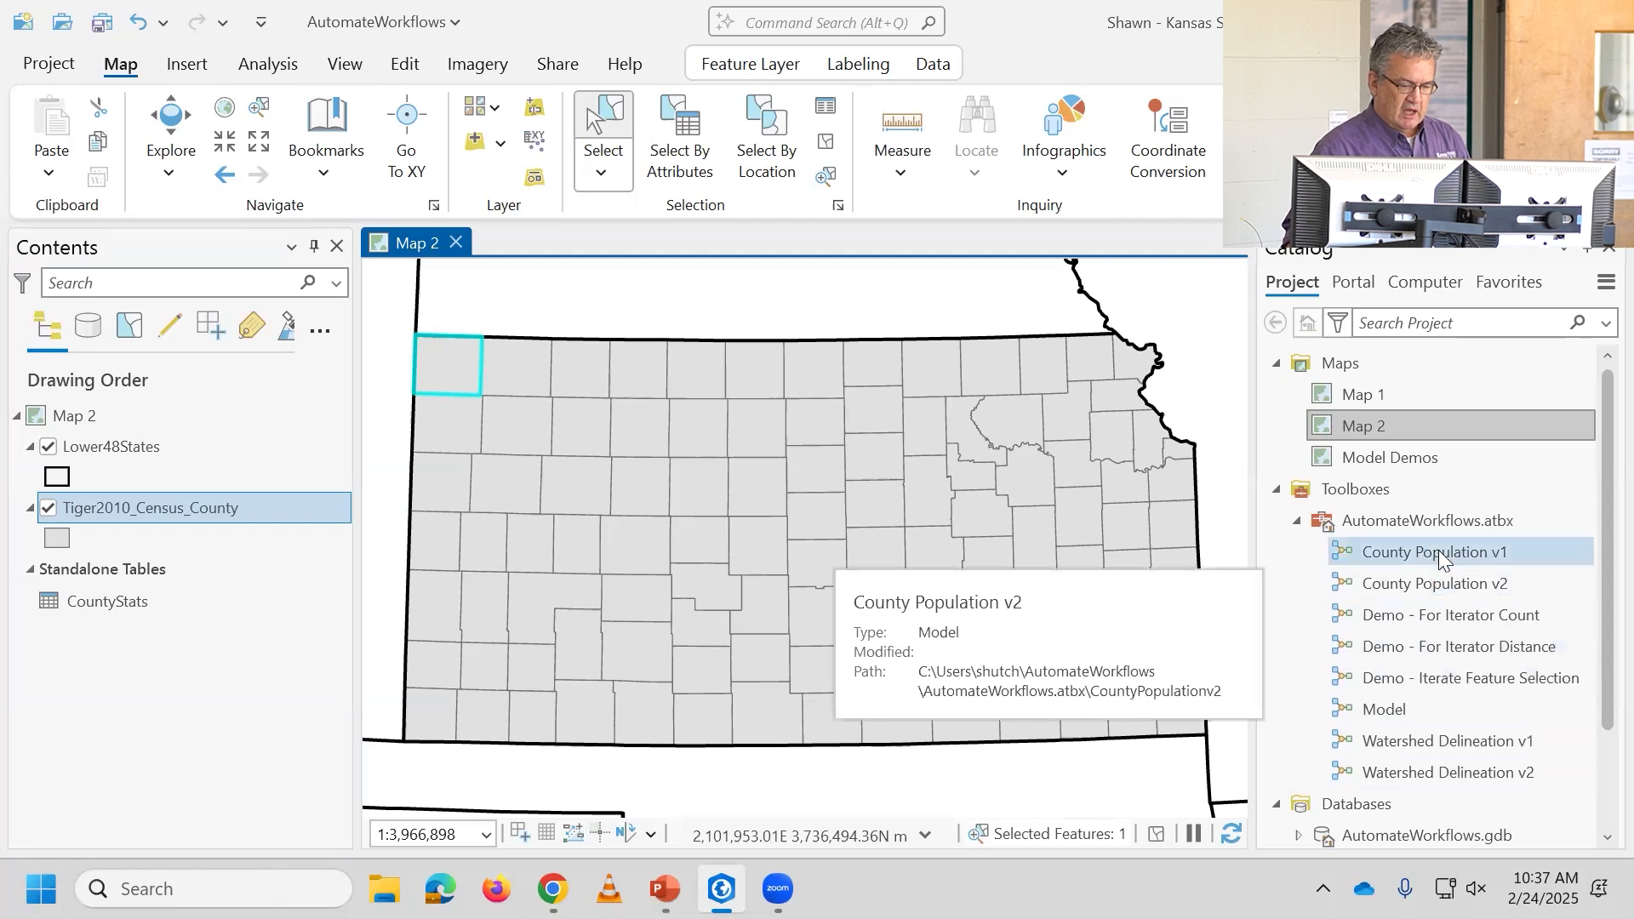
# Step: Run County Population v2 for the selected northwest corner county with threshold population 250000, clear the selection, and check the CountyStats table
pyautogui.doubleClick(1440, 584)
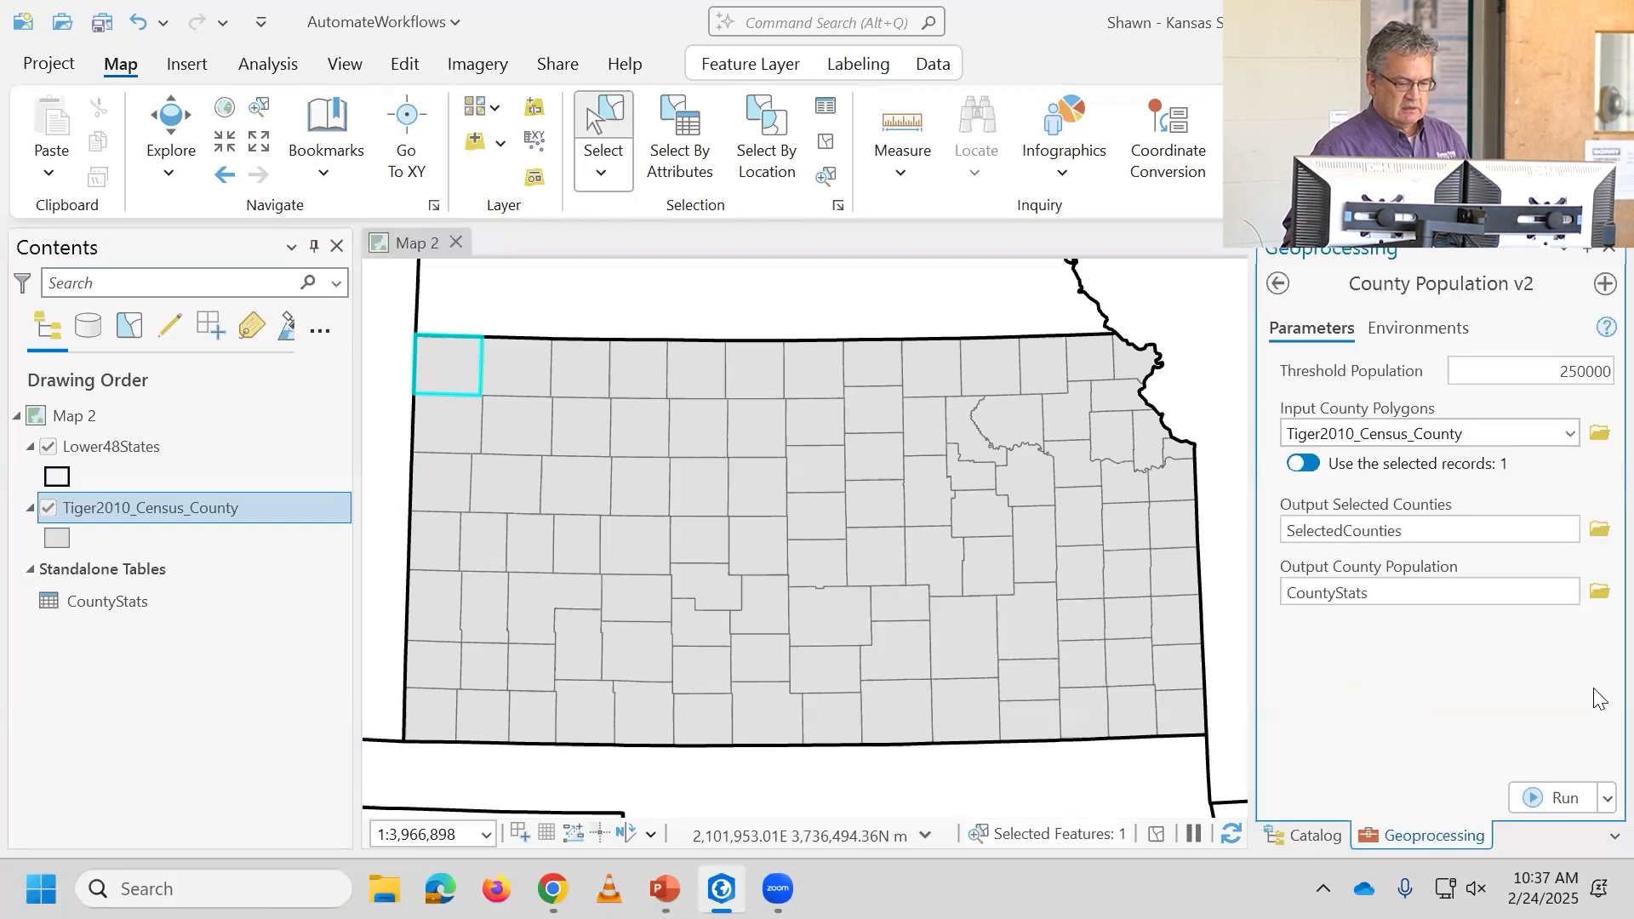
pyautogui.click(1560, 798)
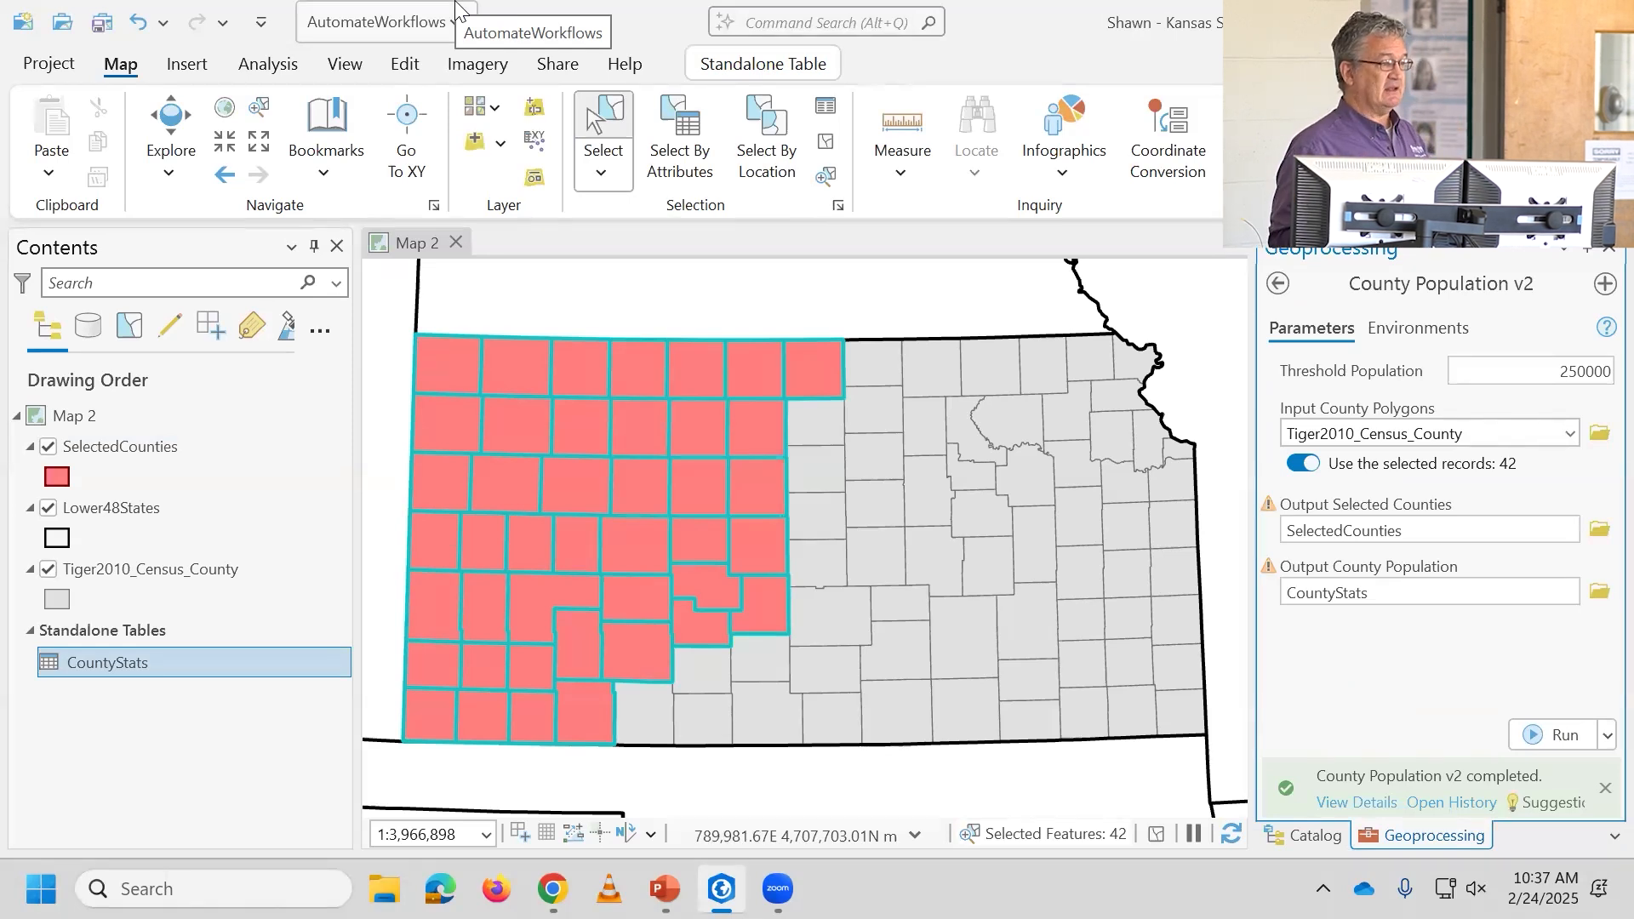
pyautogui.click(824, 142)
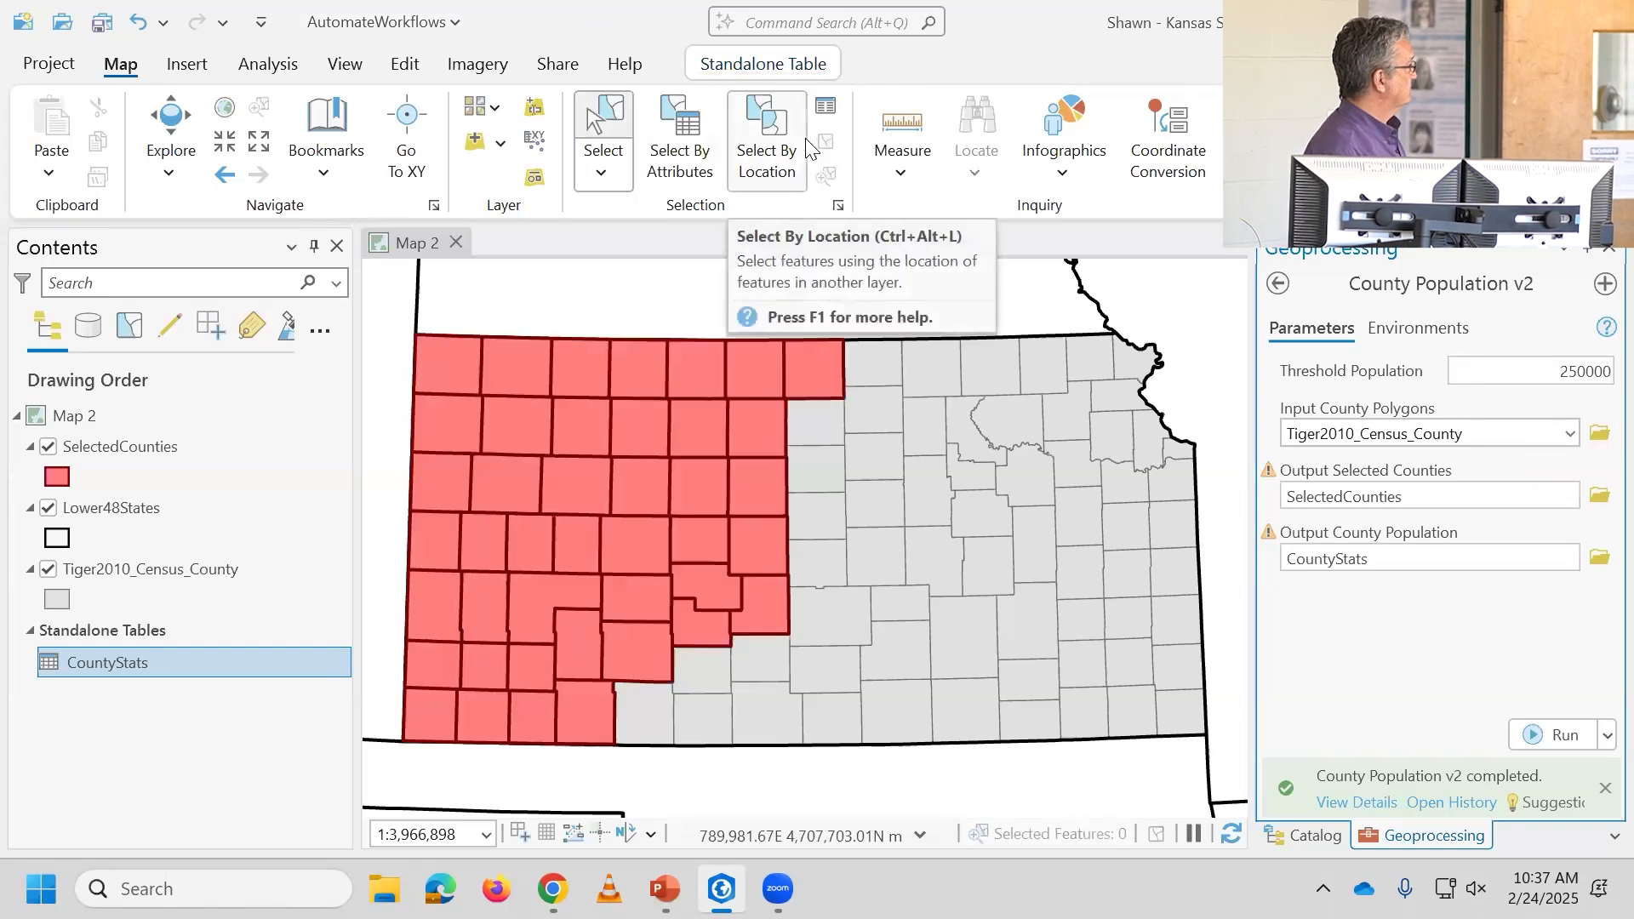
pyautogui.rightClick(90, 652)
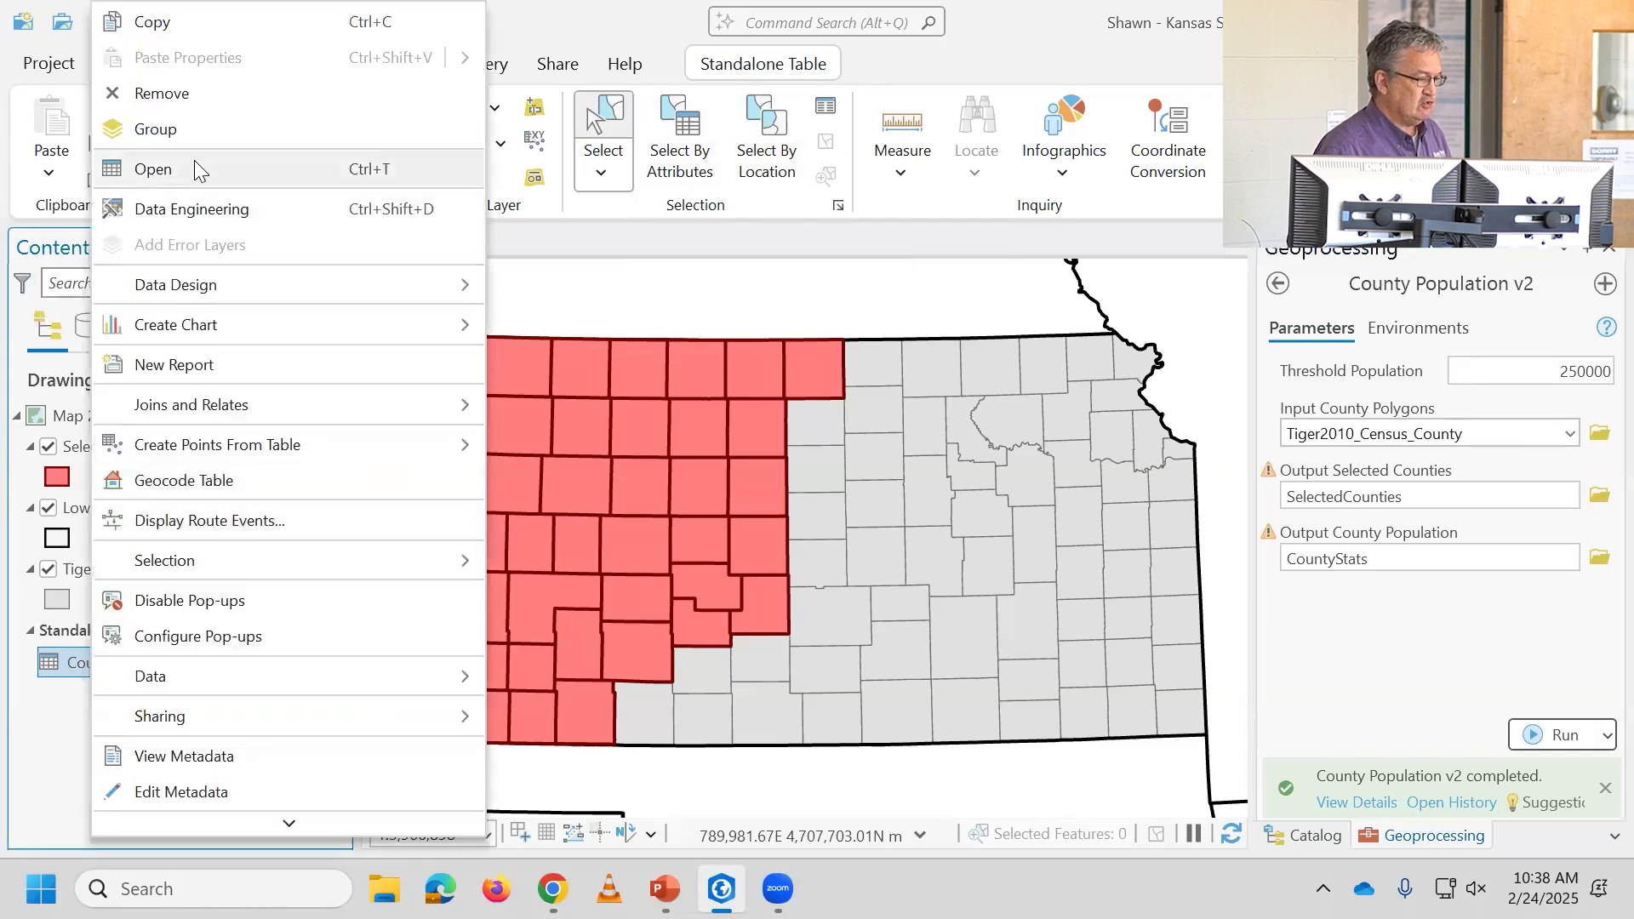
pyautogui.click(199, 175)
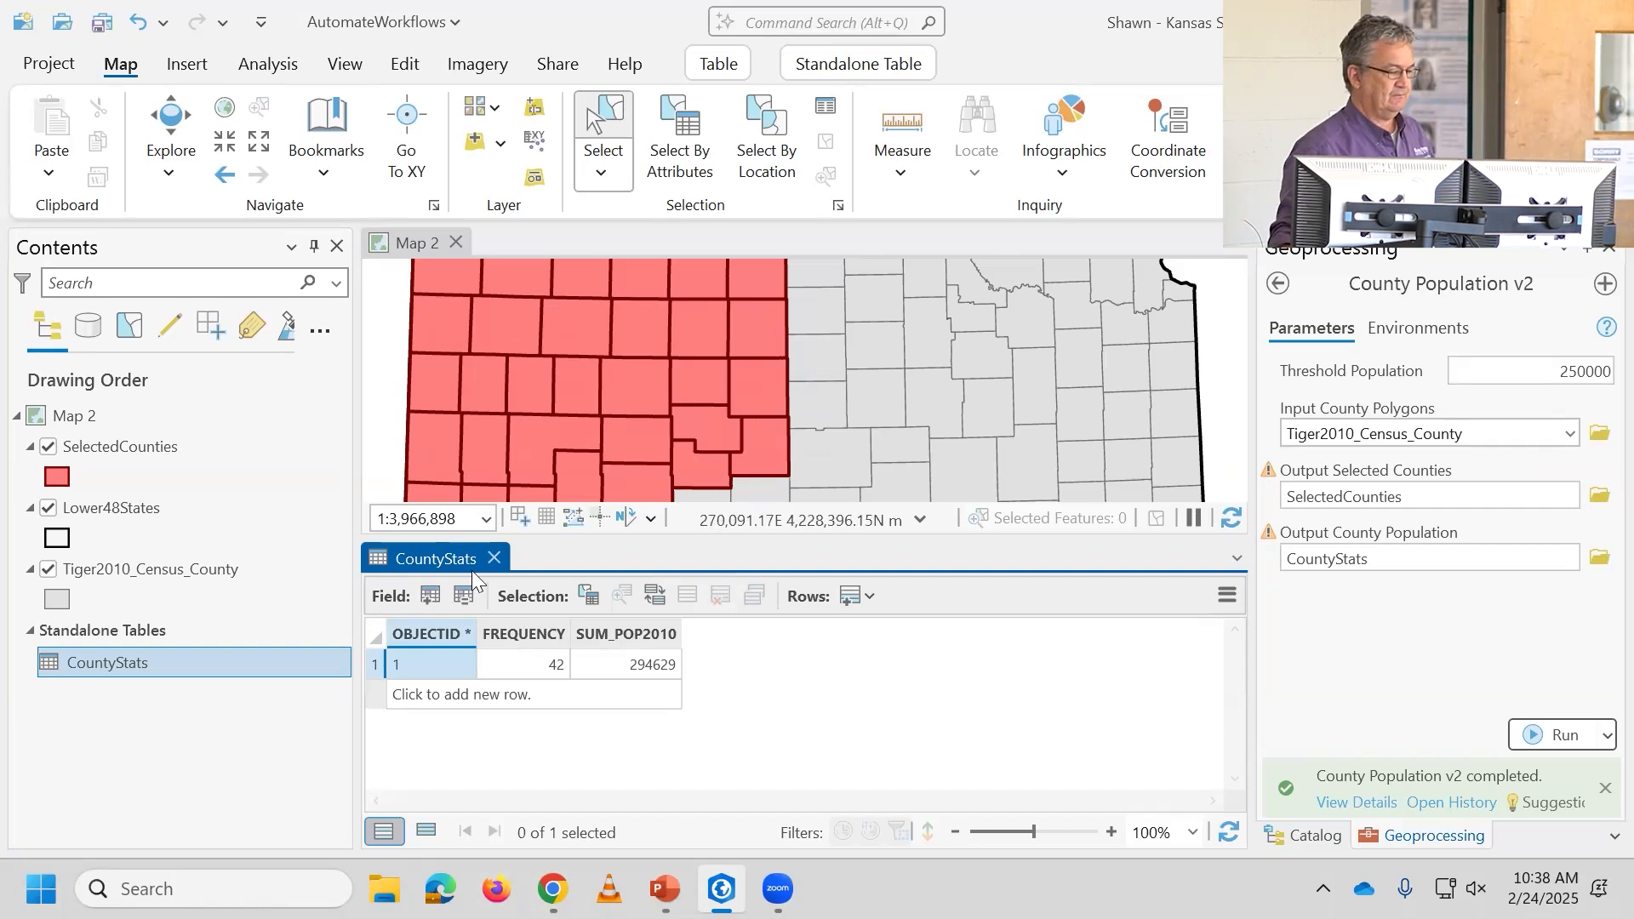
pyautogui.click(495, 558)
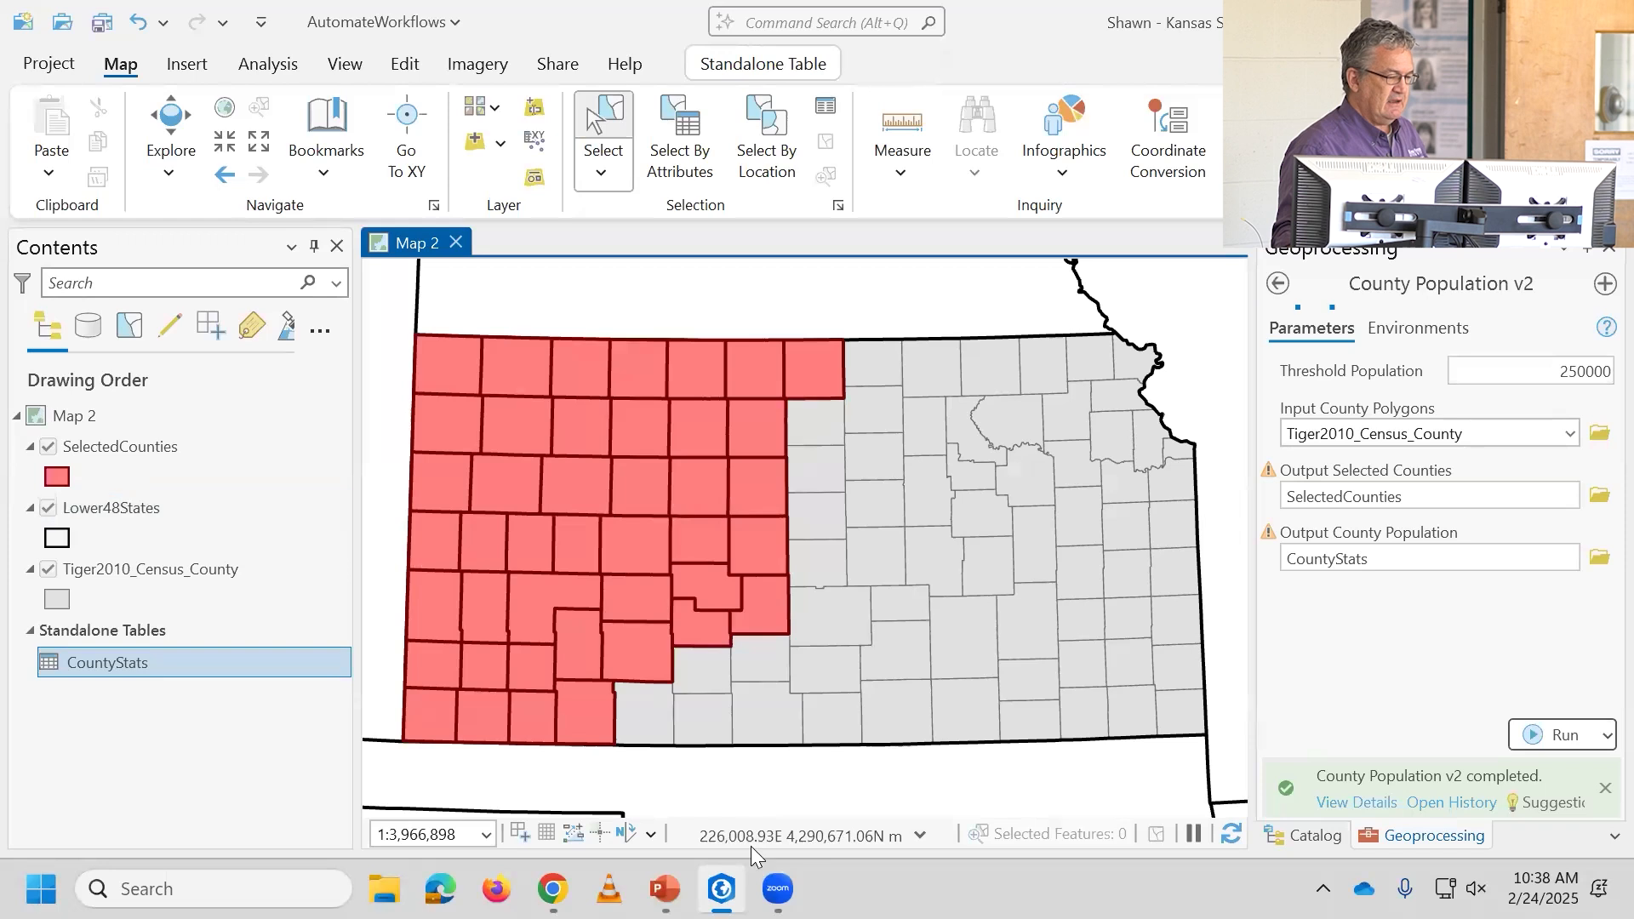
# Step: Select the northeast corner county, rerun County Population v2 with threshold population 250000, check the CountyStats table, and clear the selection
pyautogui.click(1132, 373)
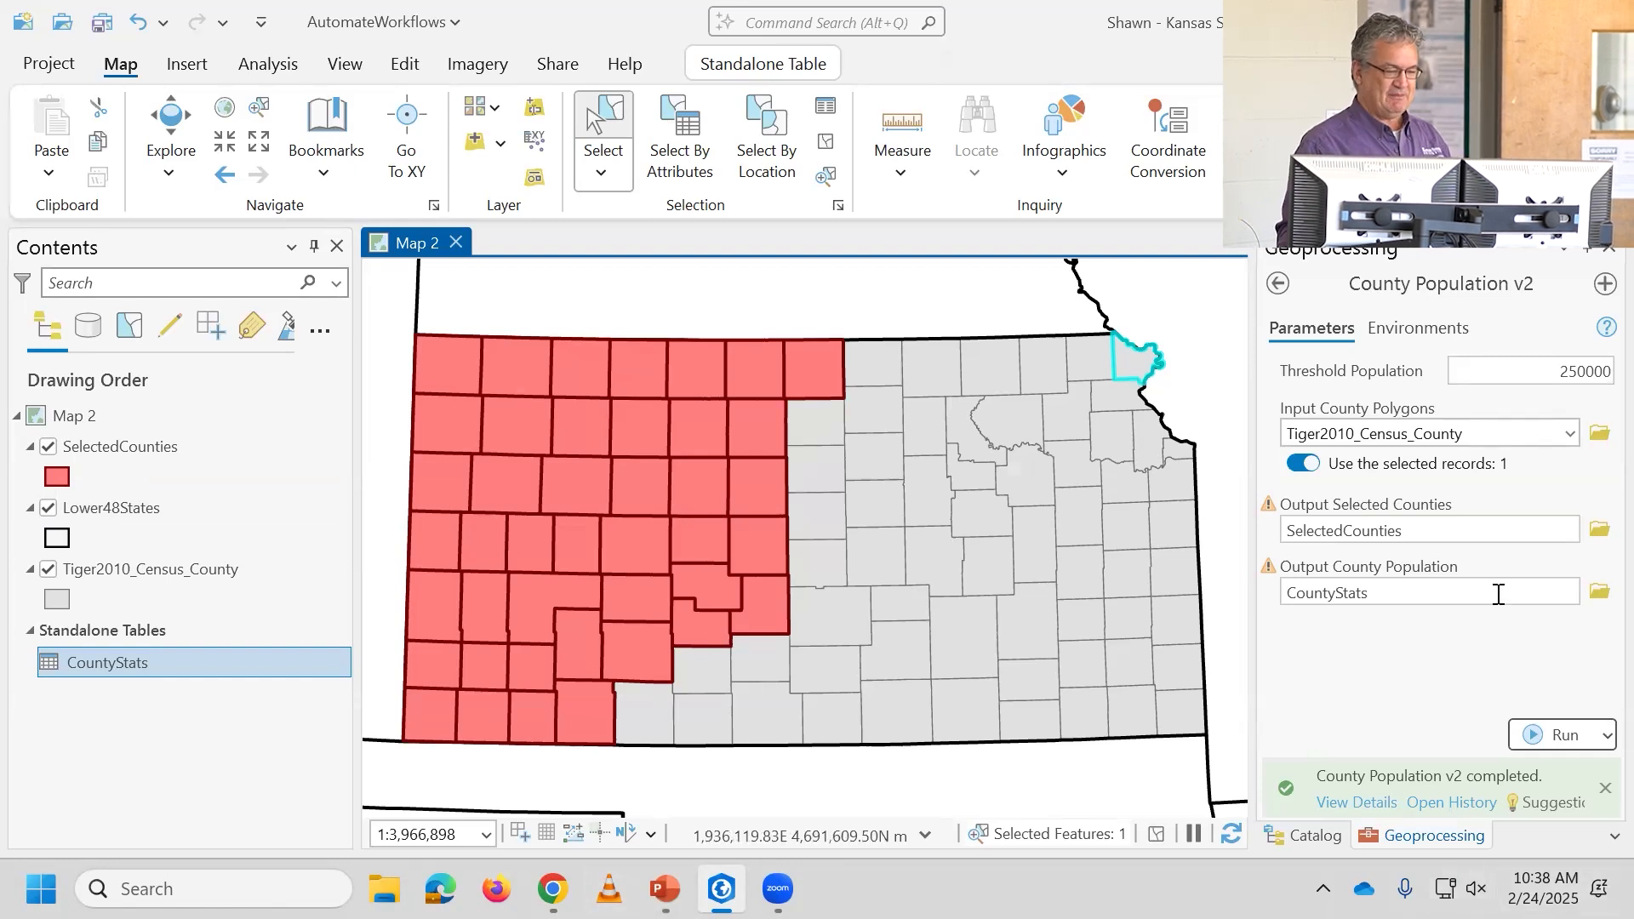
pyautogui.click(1561, 735)
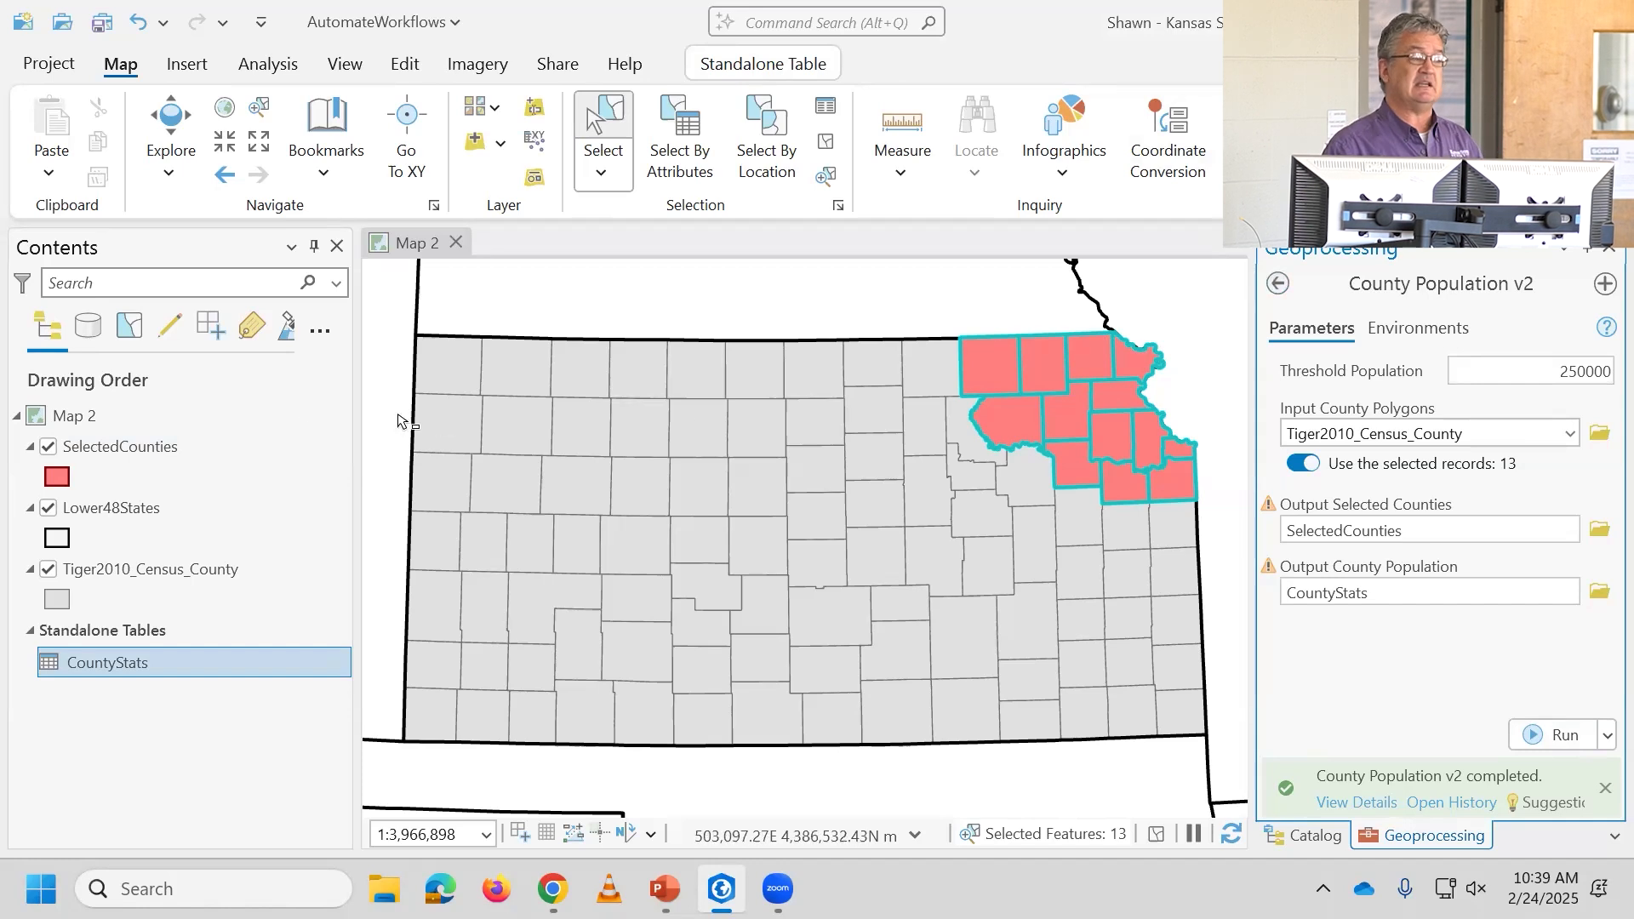
pyautogui.rightClick(156, 671)
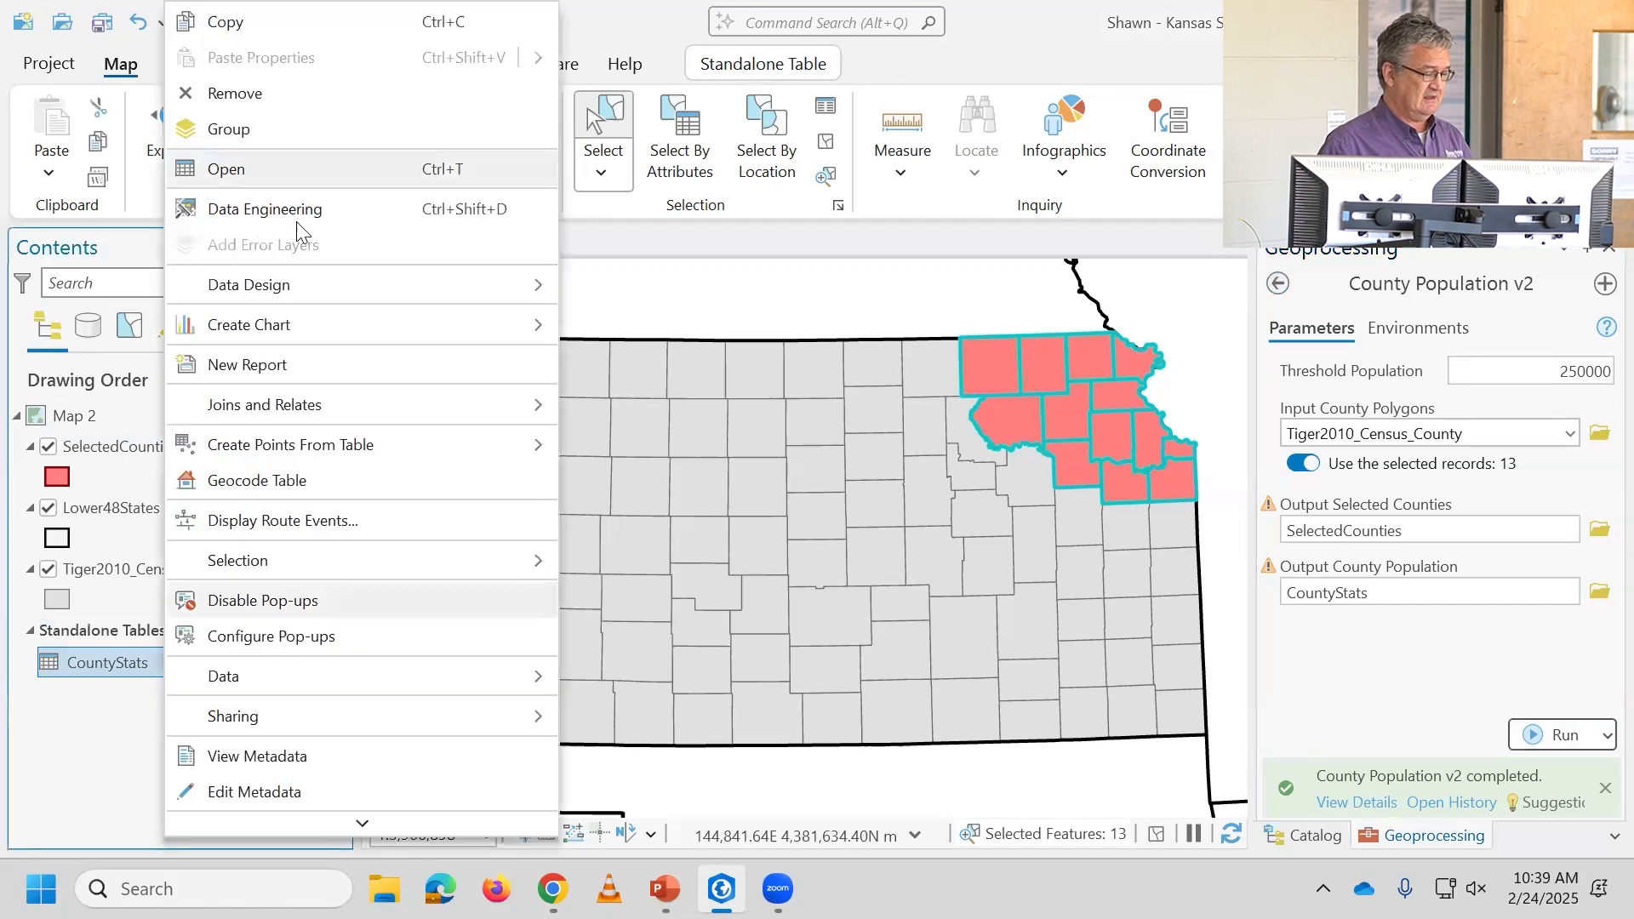
pyautogui.click(255, 168)
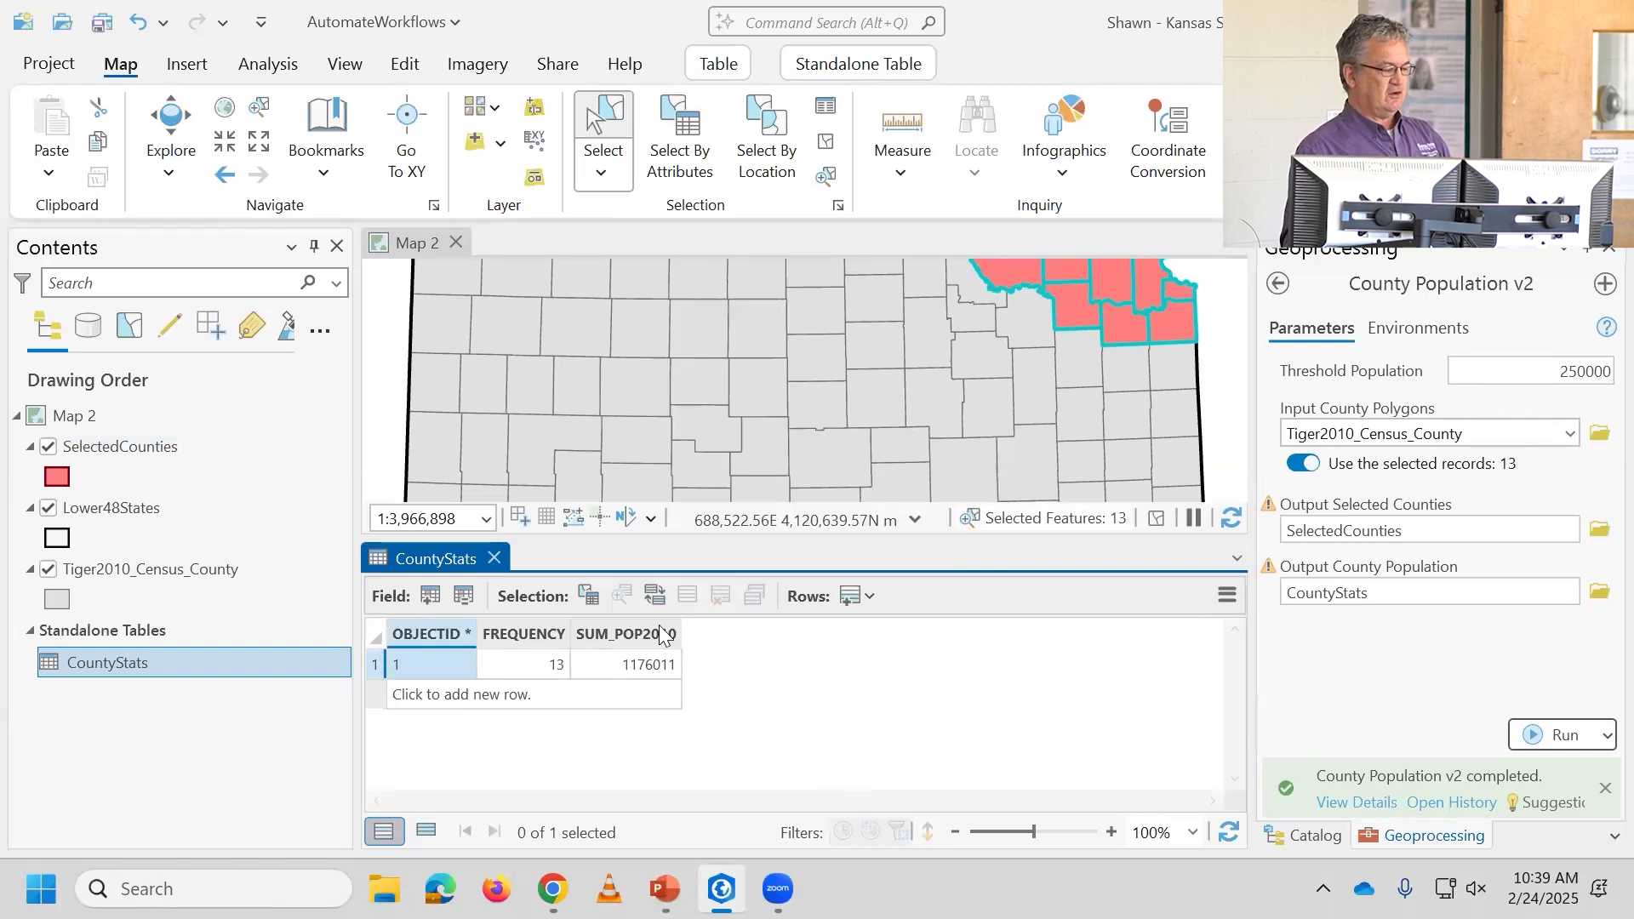
pyautogui.click(494, 558)
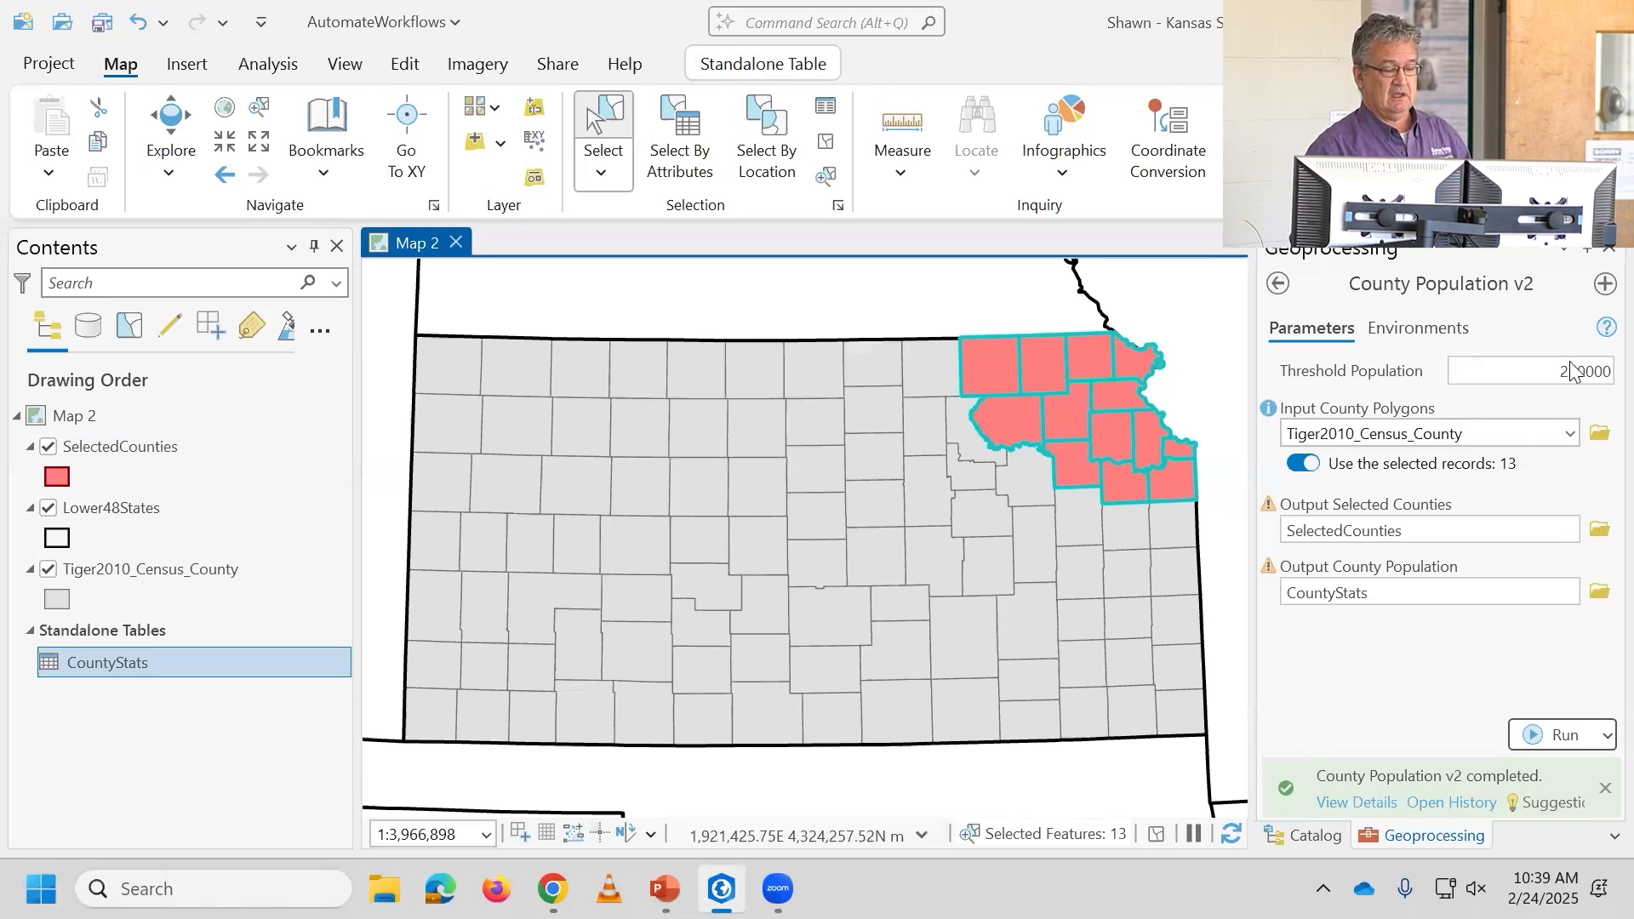
pyautogui.click(825, 147)
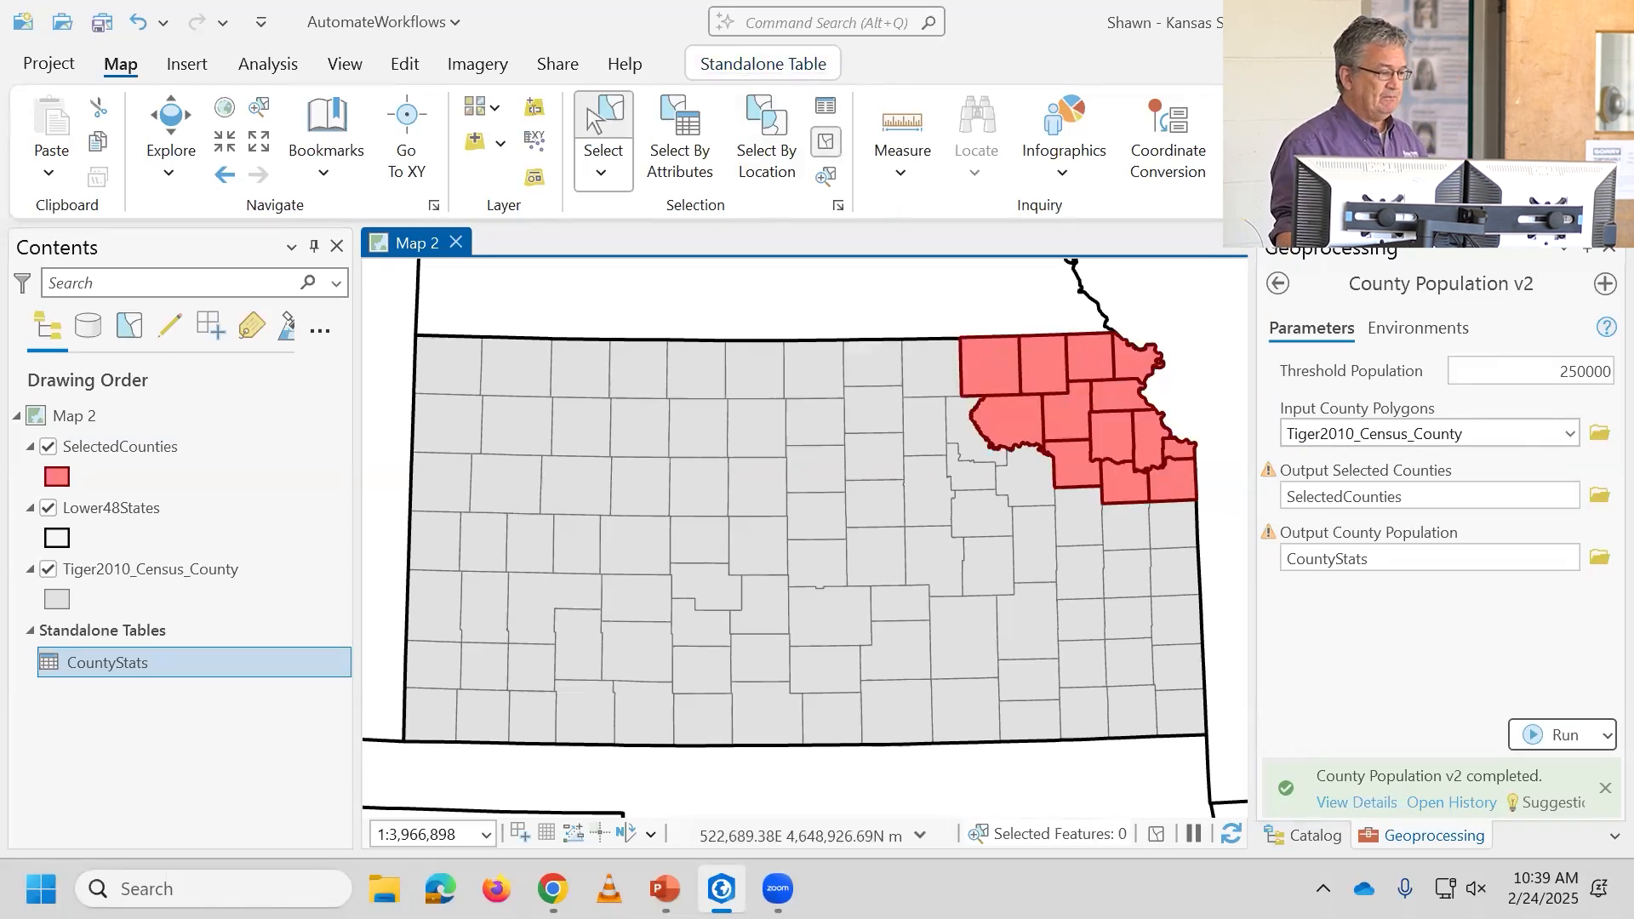
# Step: Rerun County Population v2 for the northwest corner county with threshold population 50000, clear the selection, and close the tool
pyautogui.click(1554, 375)
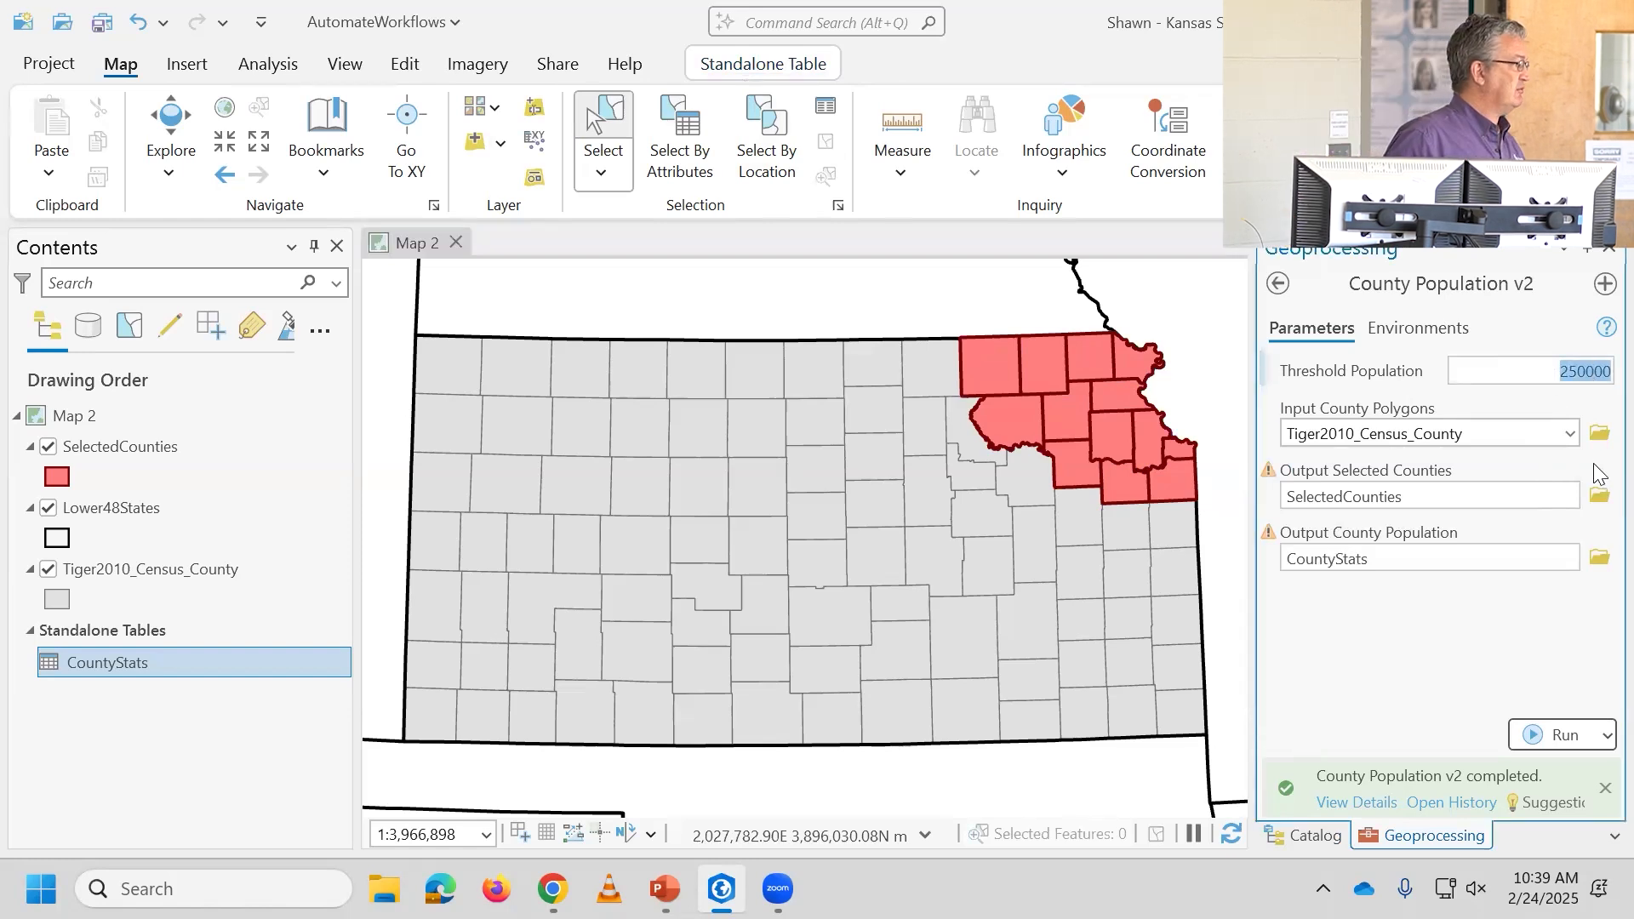
pyautogui.write('50')
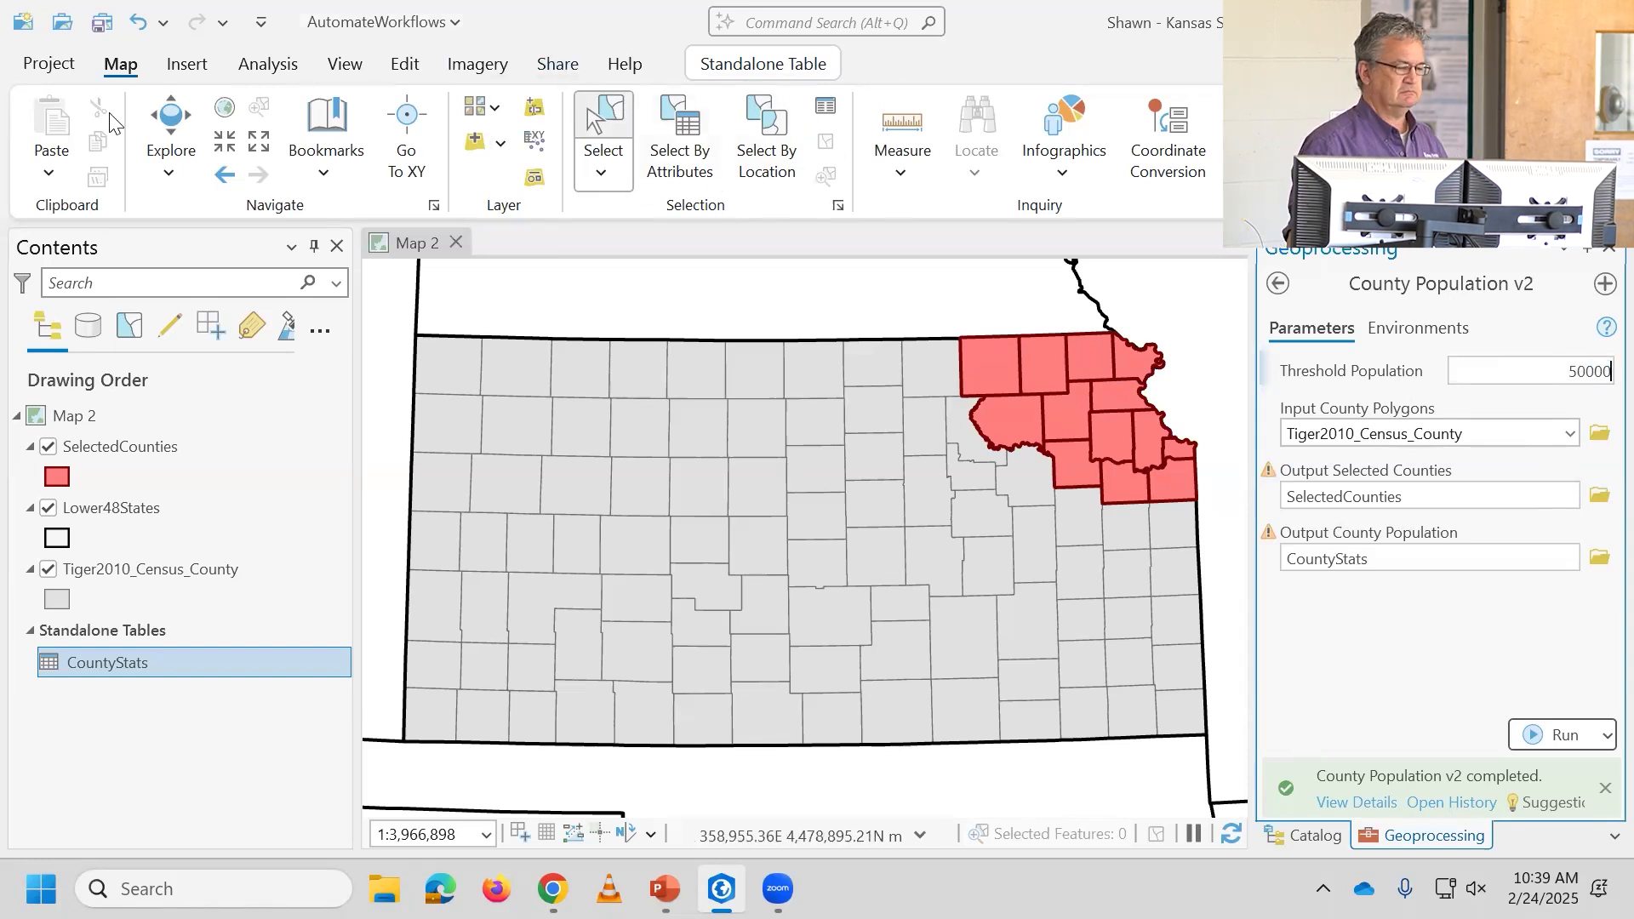
pyautogui.click(449, 366)
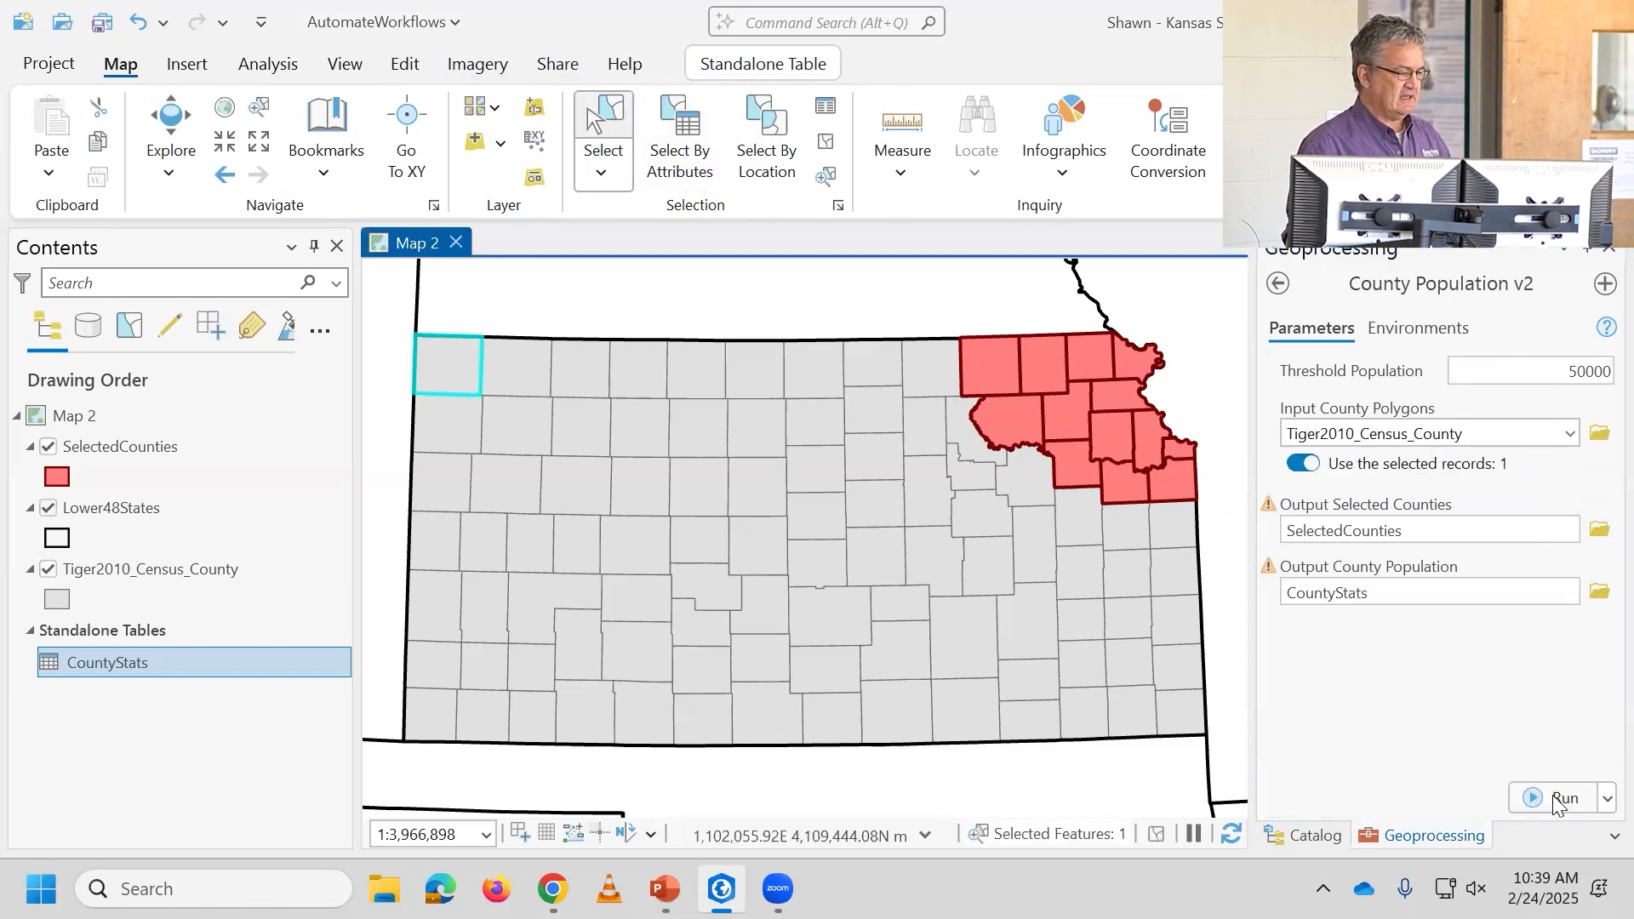
pyautogui.click(1560, 800)
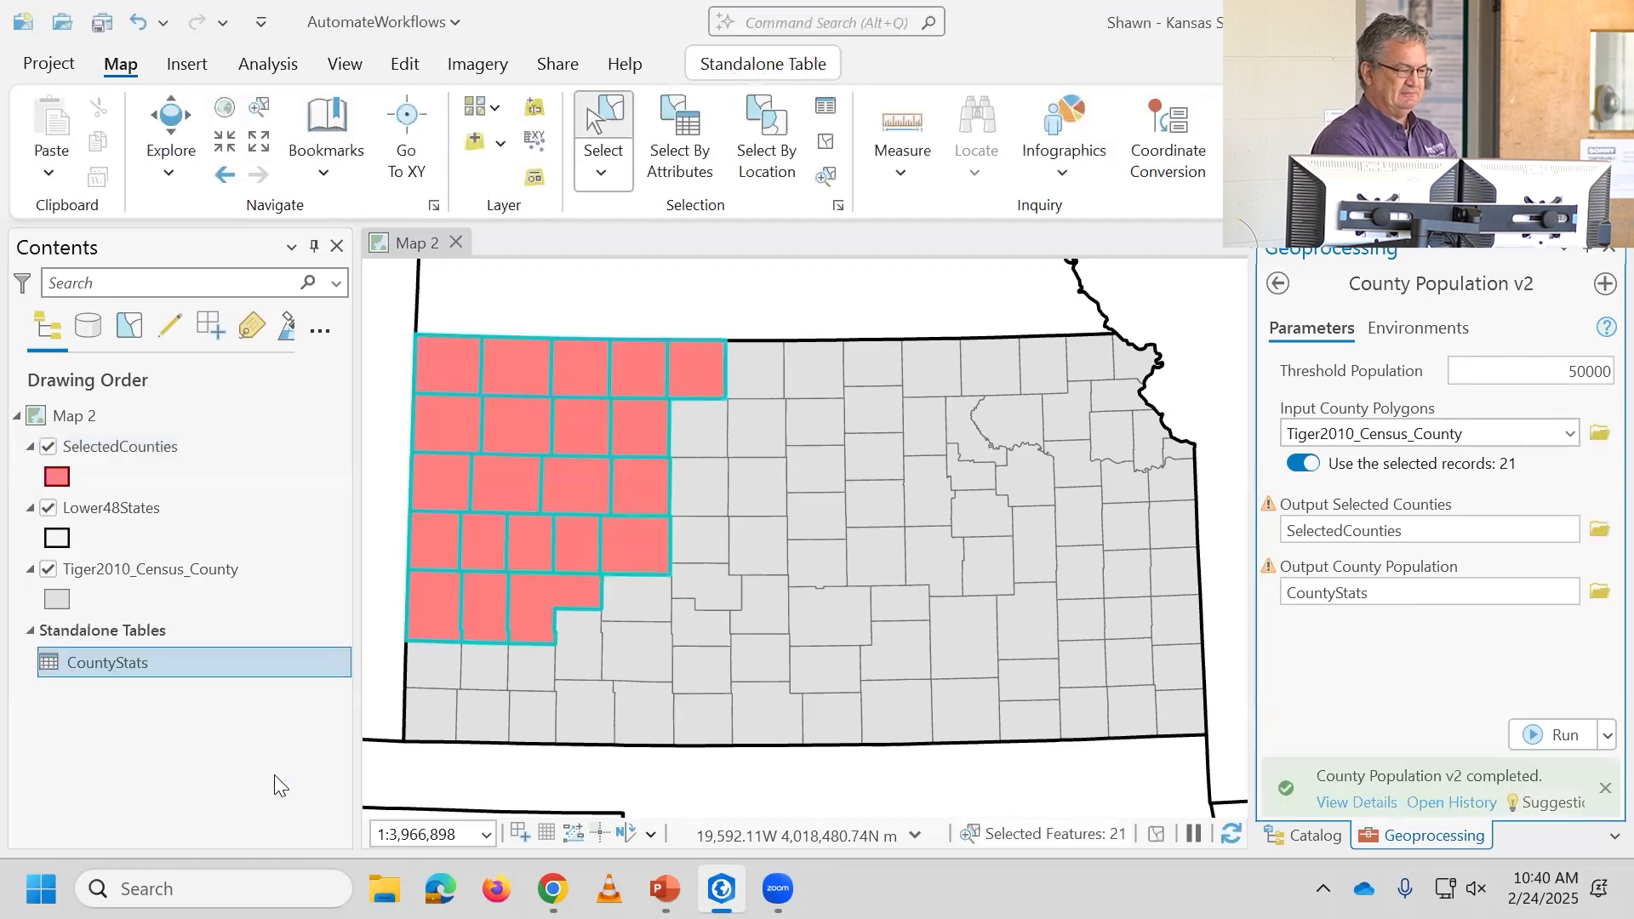
pyautogui.click(805, 141)
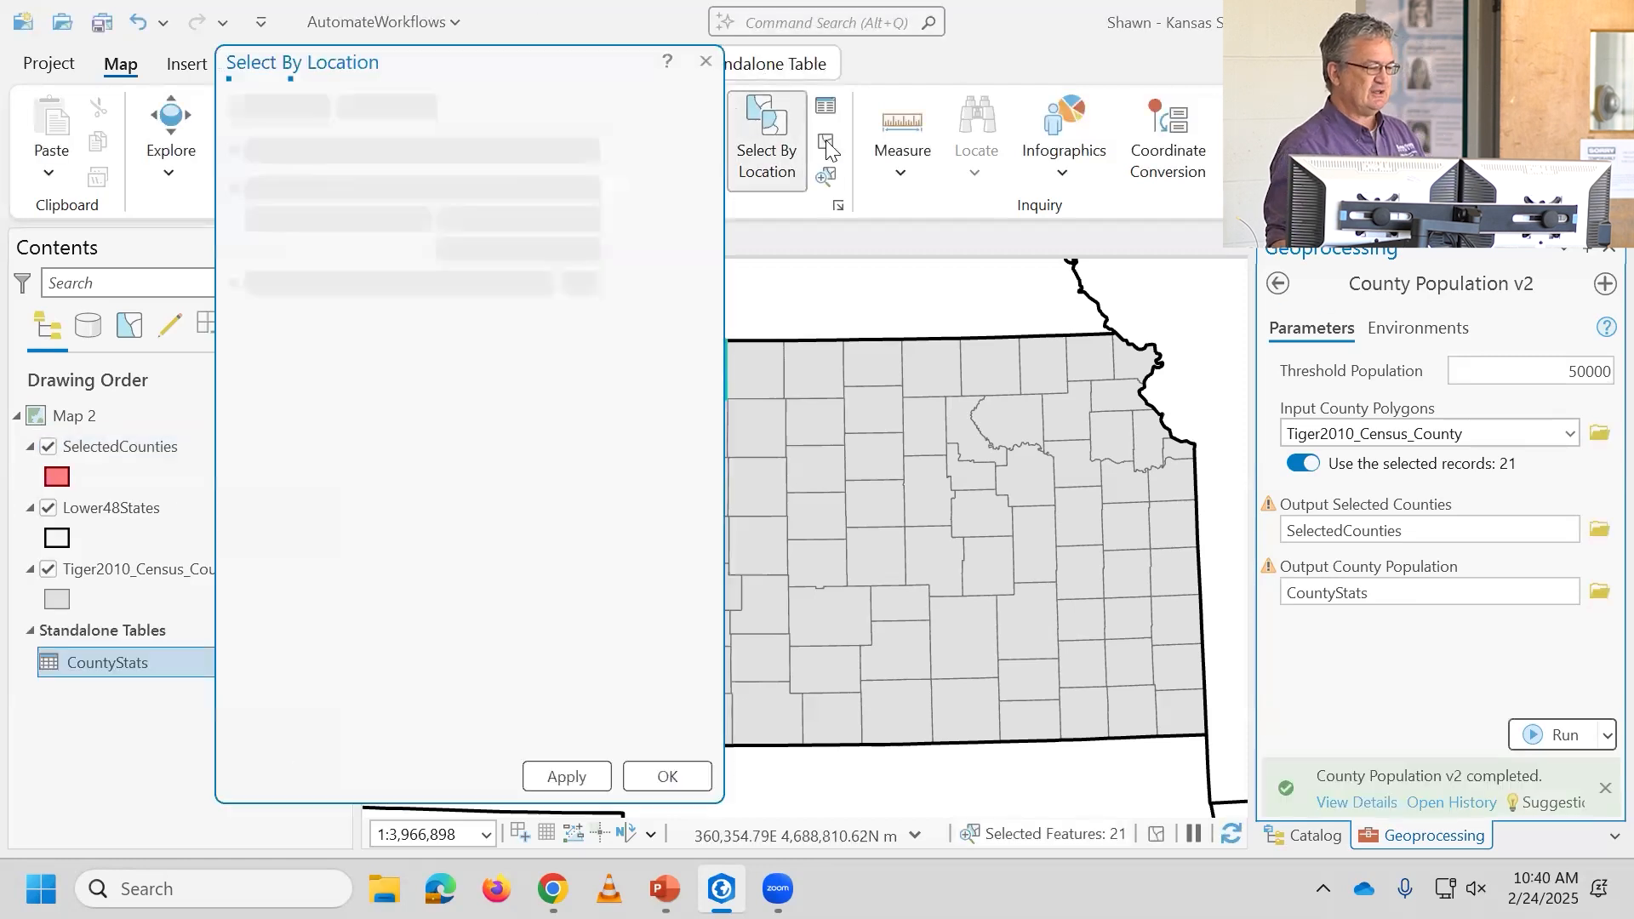
pyautogui.click(710, 59)
pyautogui.click(826, 142)
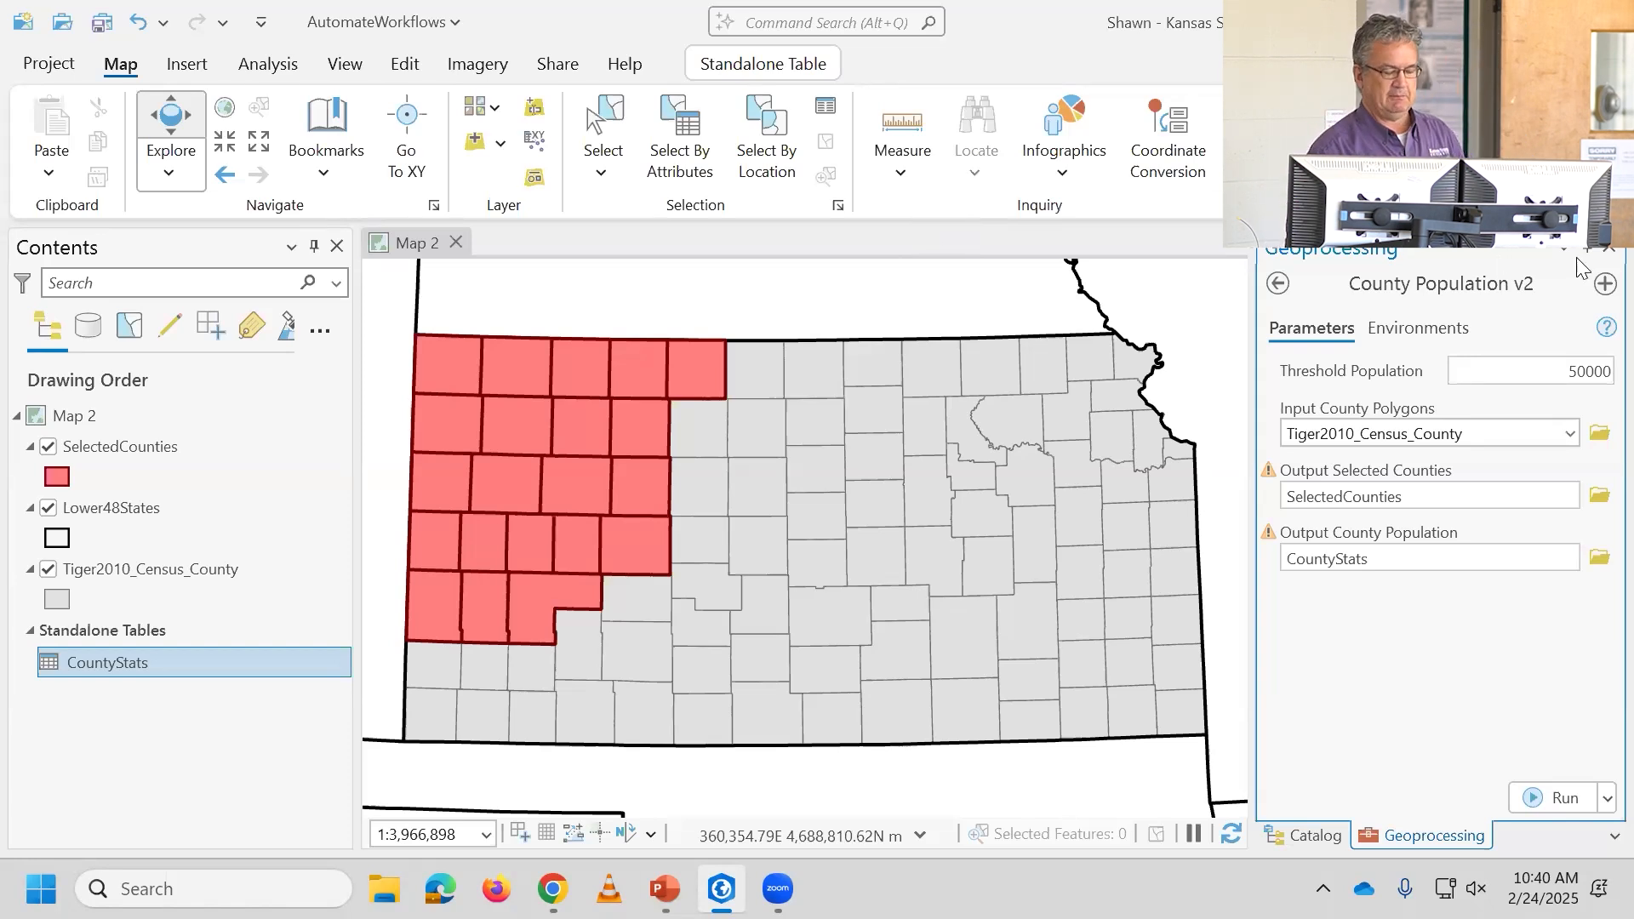
pyautogui.click(1608, 249)
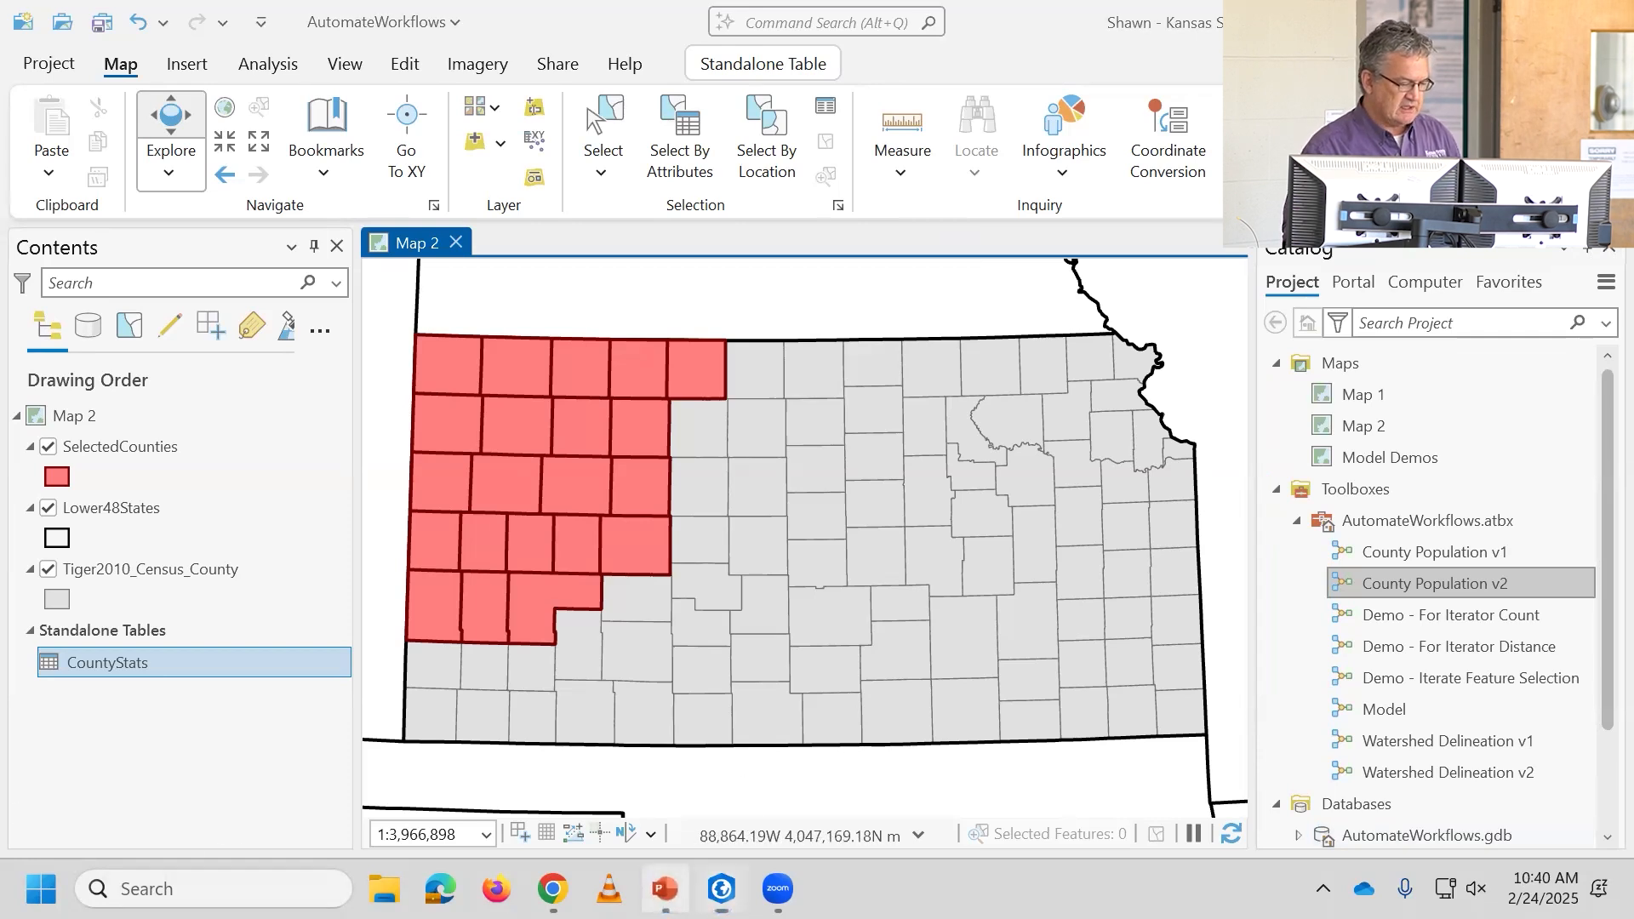
# Step: Switch to the PowerPoint slides, and examine the input side of the County Population v2 model, including its Threshold Population value
pyautogui.click(665, 889)
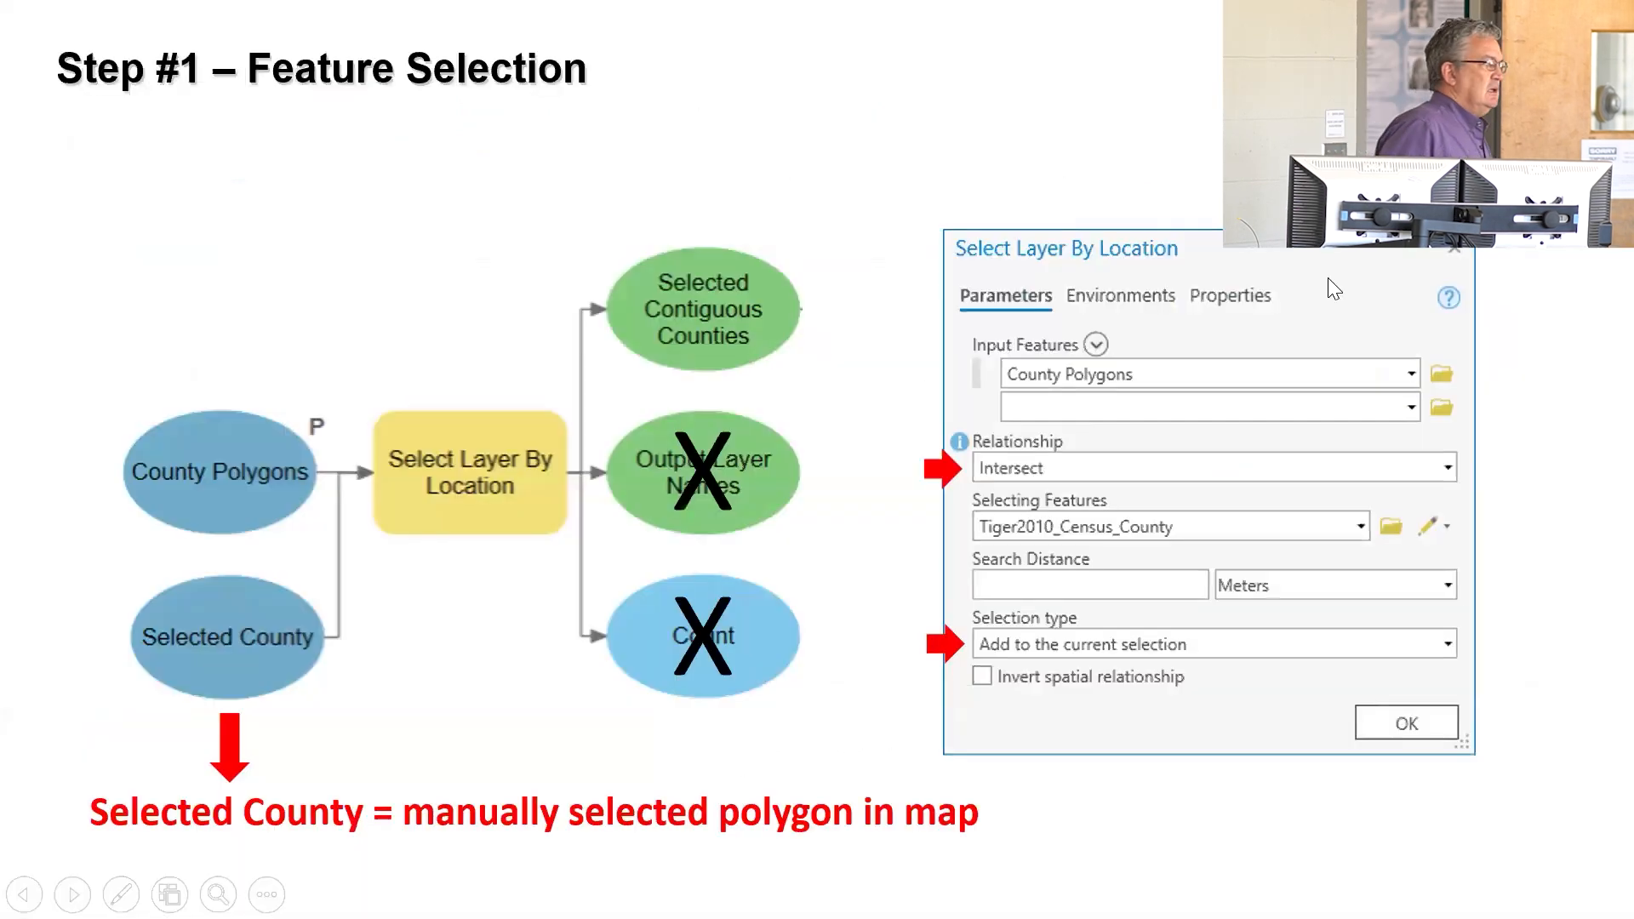
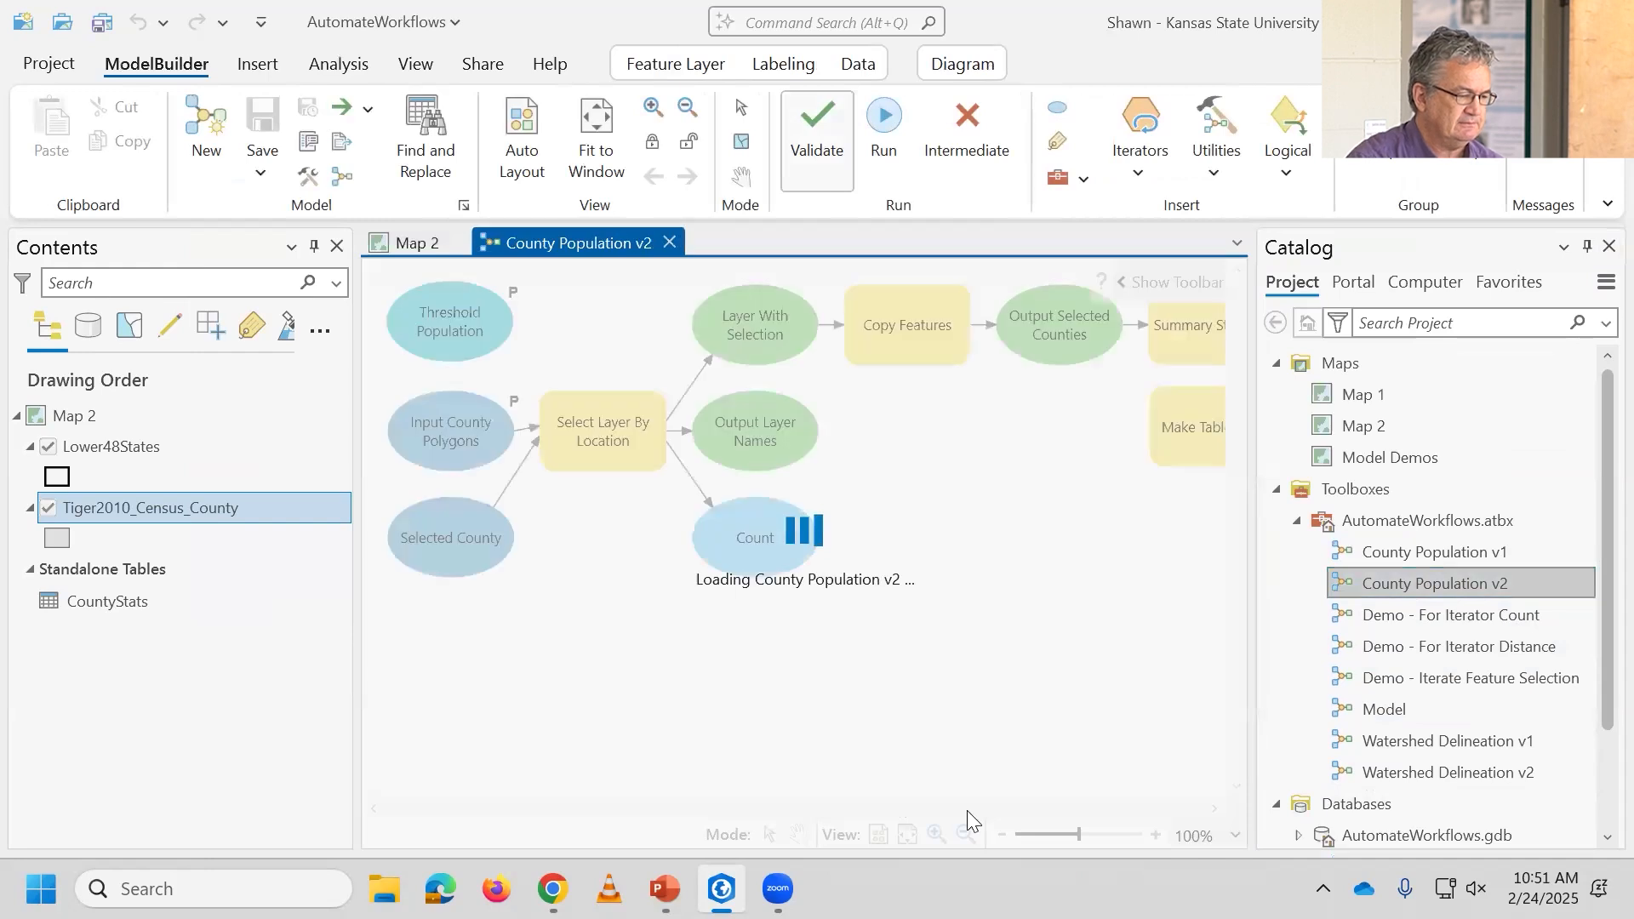
pyautogui.scroll(3, 381, 508)
pyautogui.scroll(2, 381, 508)
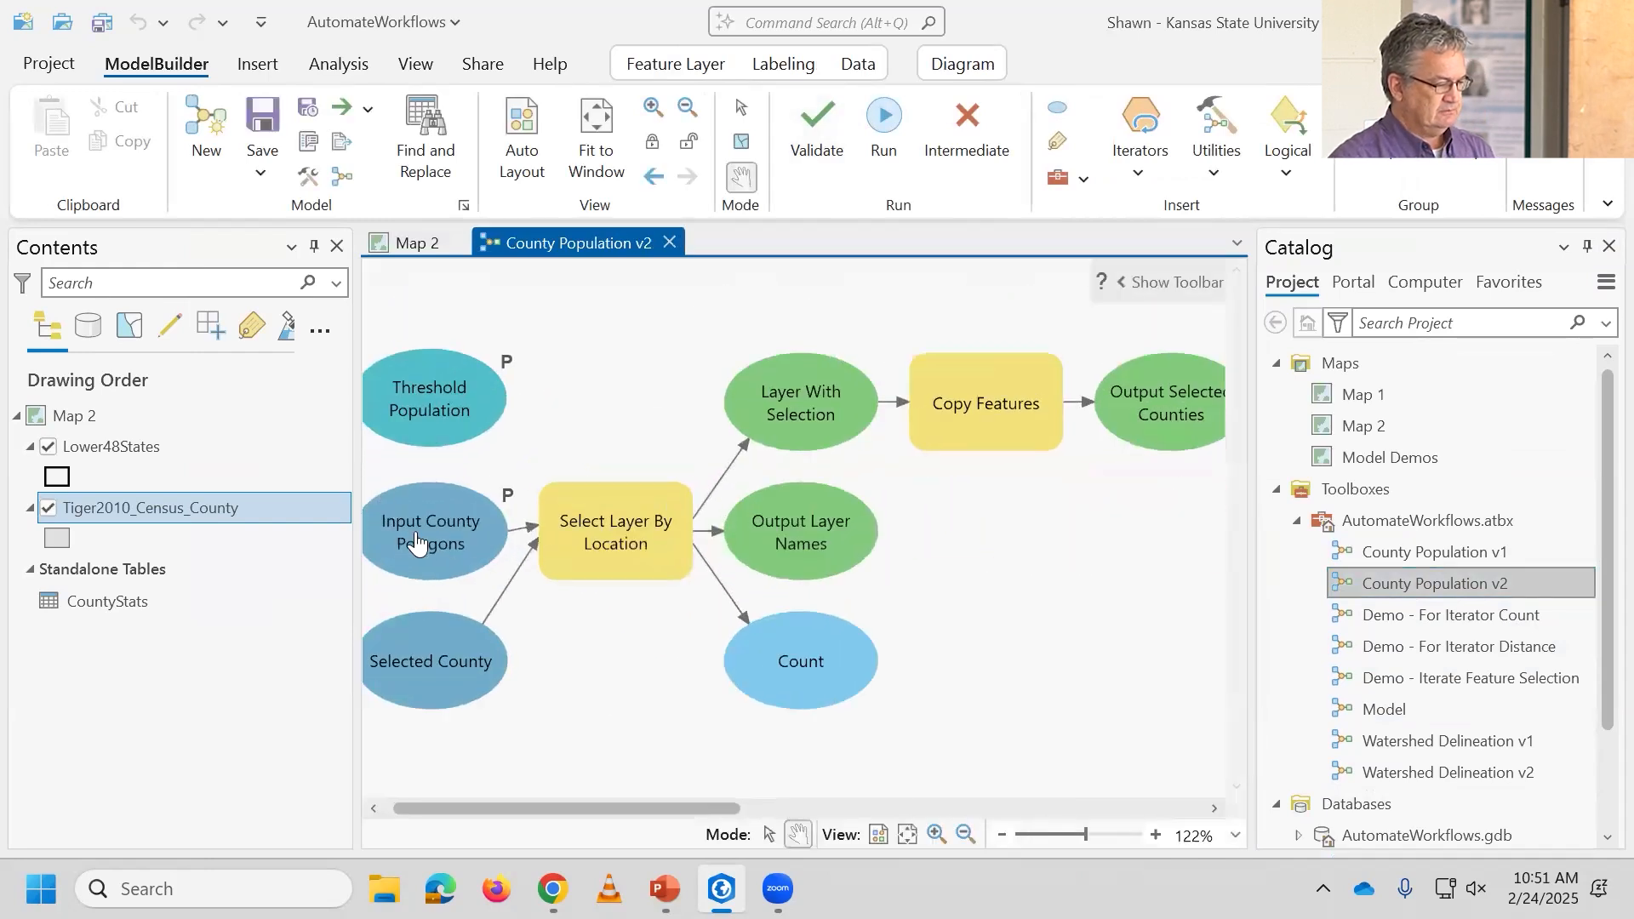
pyautogui.moveTo(546, 807); pyautogui.dragTo(380, 805)
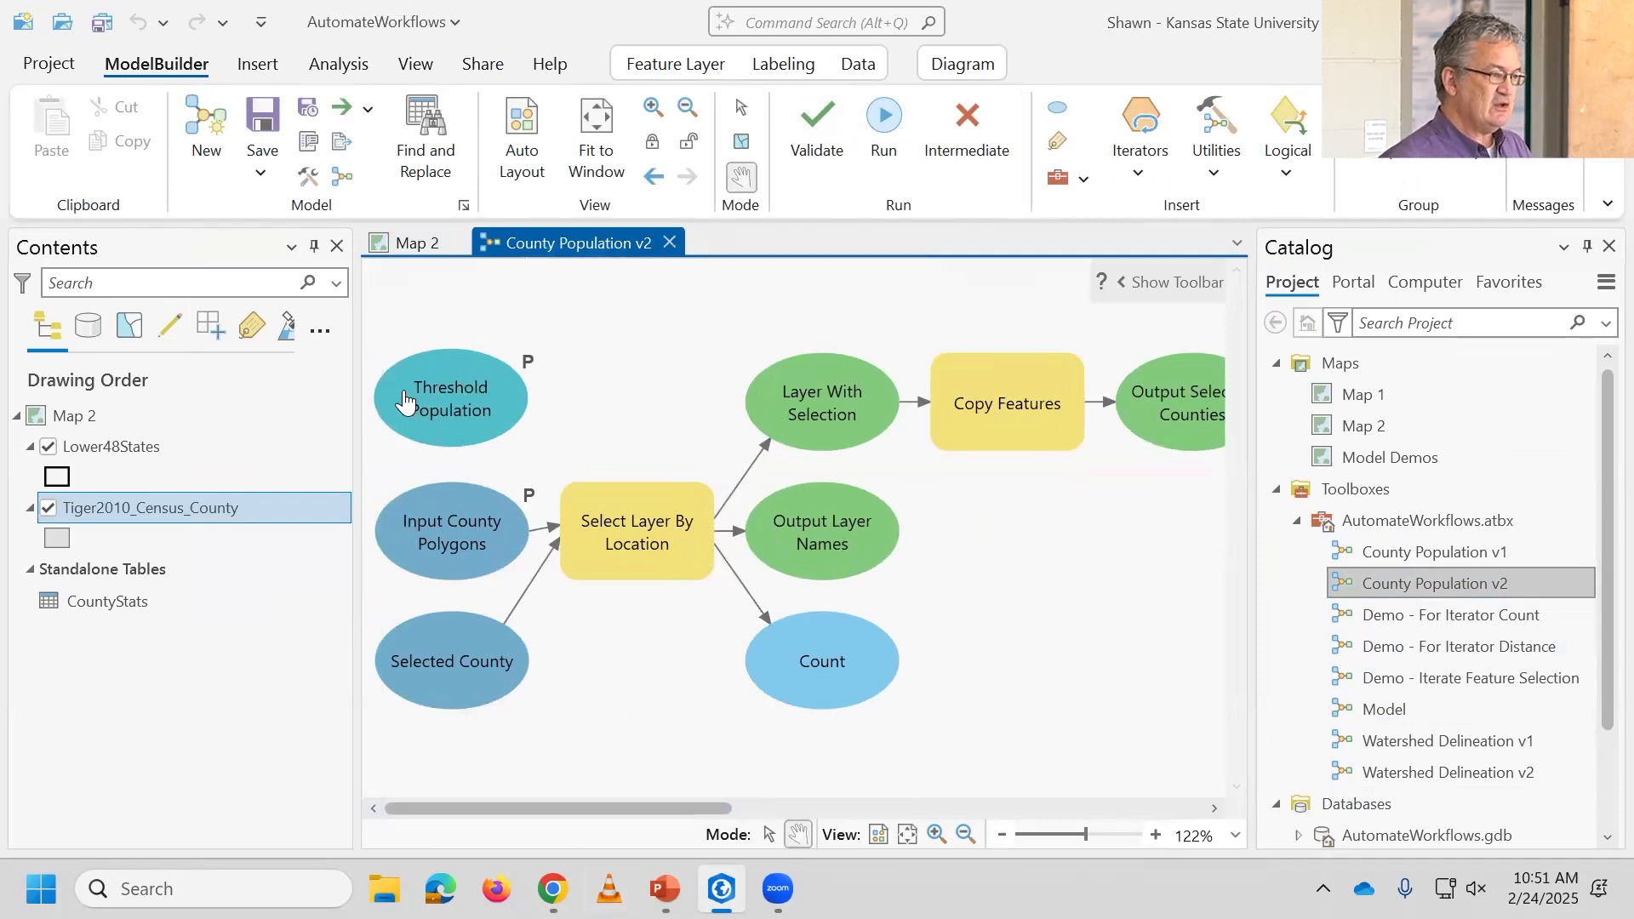
pyautogui.moveTo(405, 400)
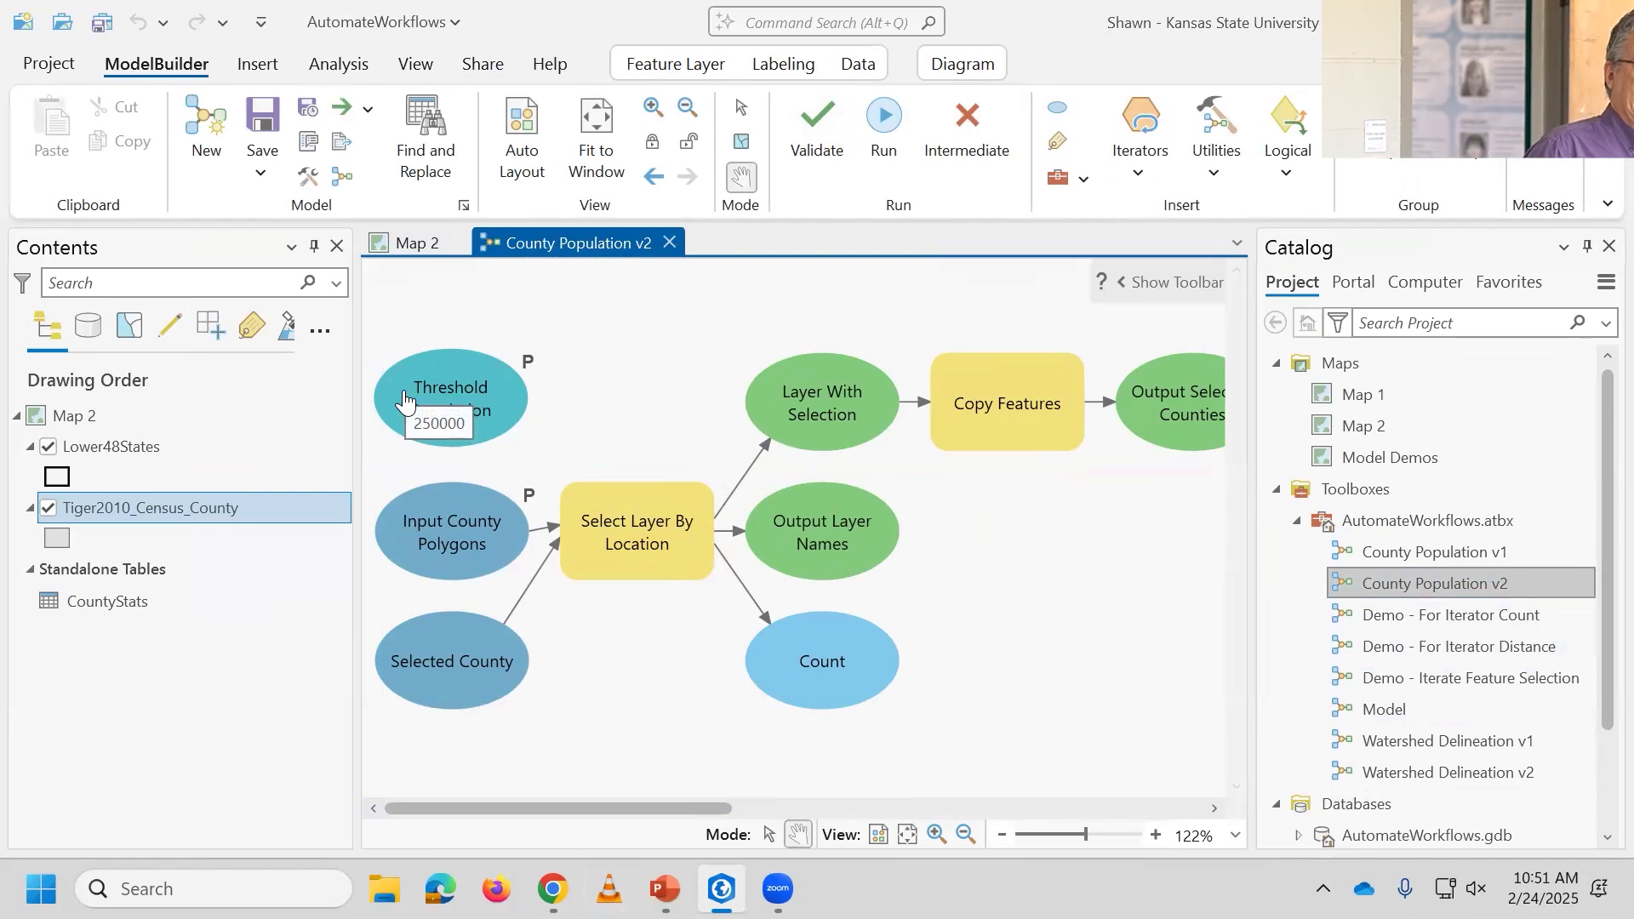
pyautogui.scroll(1, 408, 397)
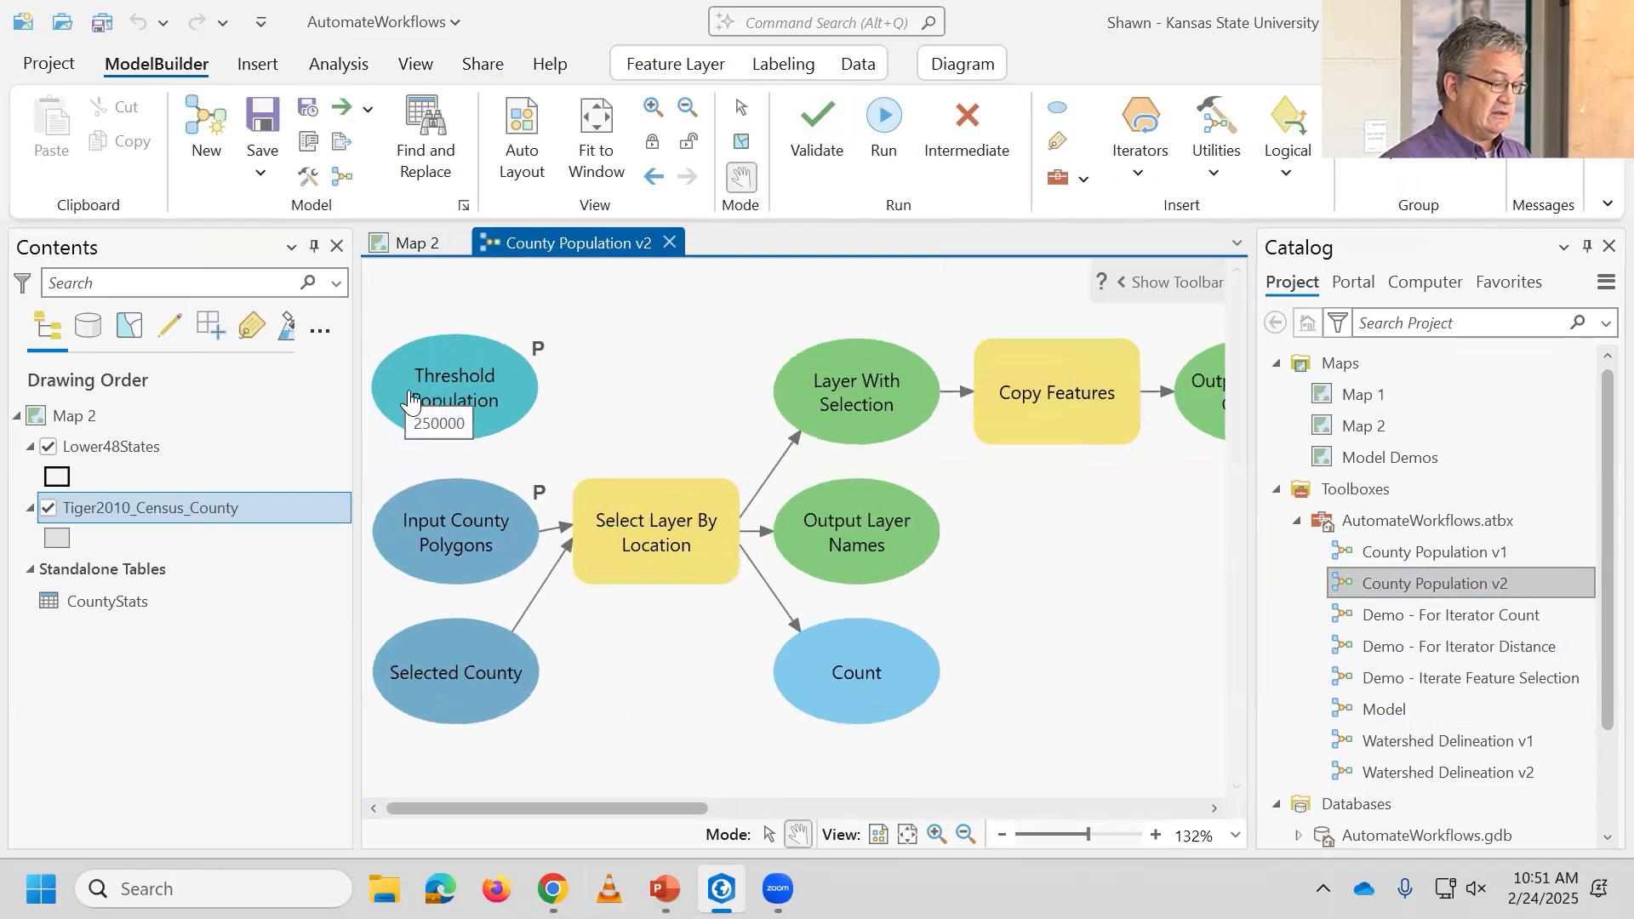
pyautogui.scroll(1, 425, 430)
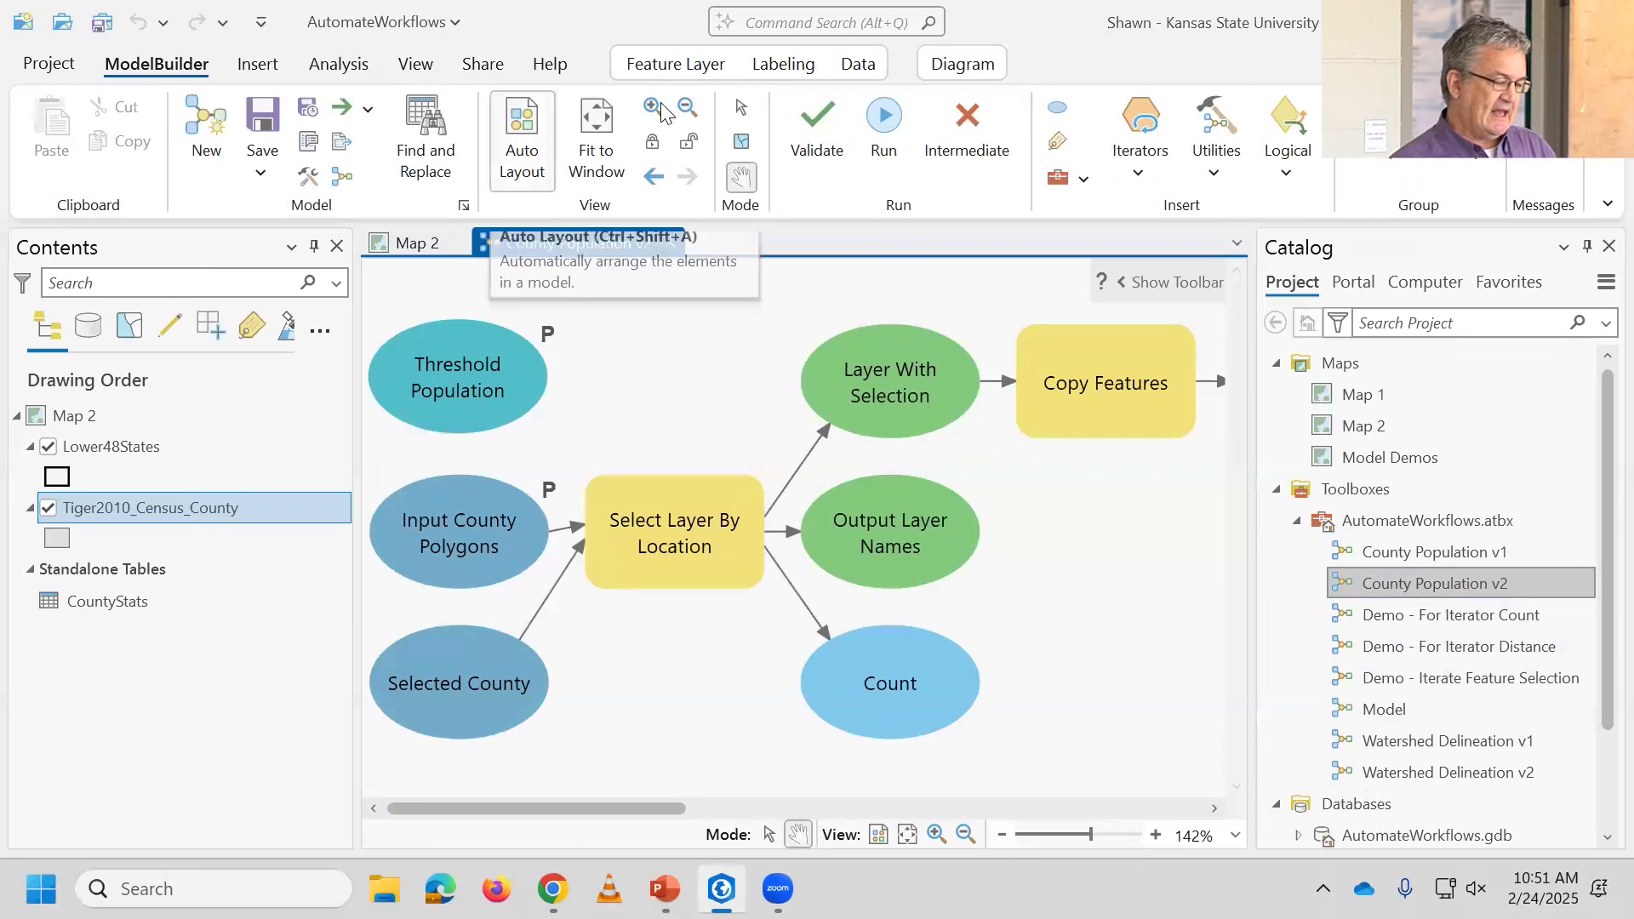
pyautogui.rightClick(666, 376)
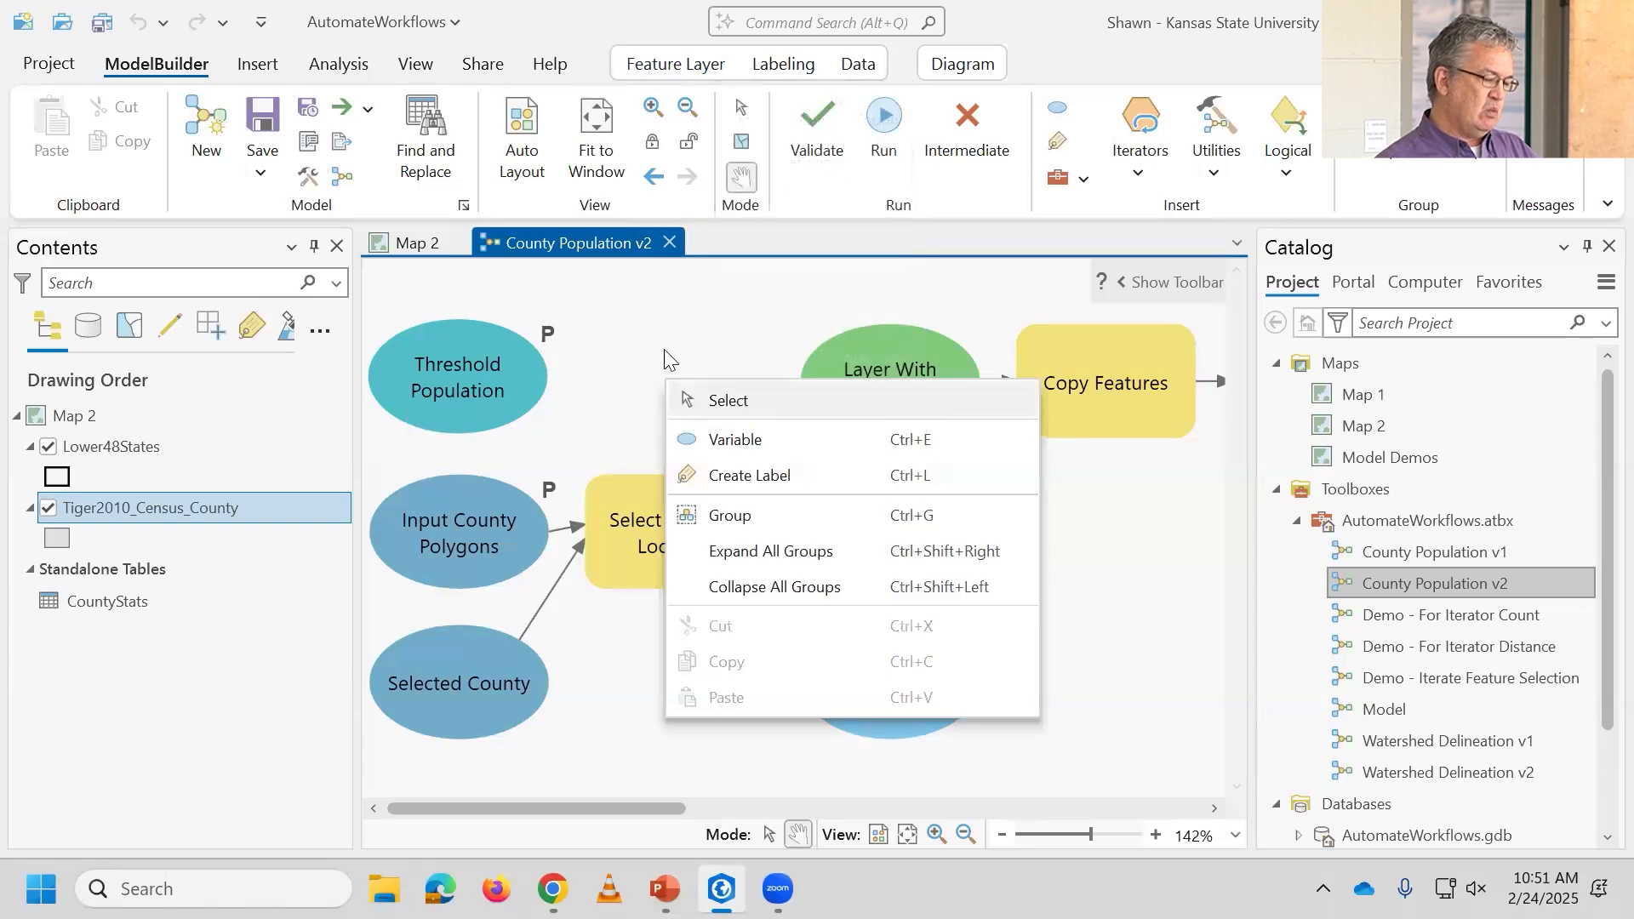
pyautogui.click(733, 443)
pyautogui.click(761, 332)
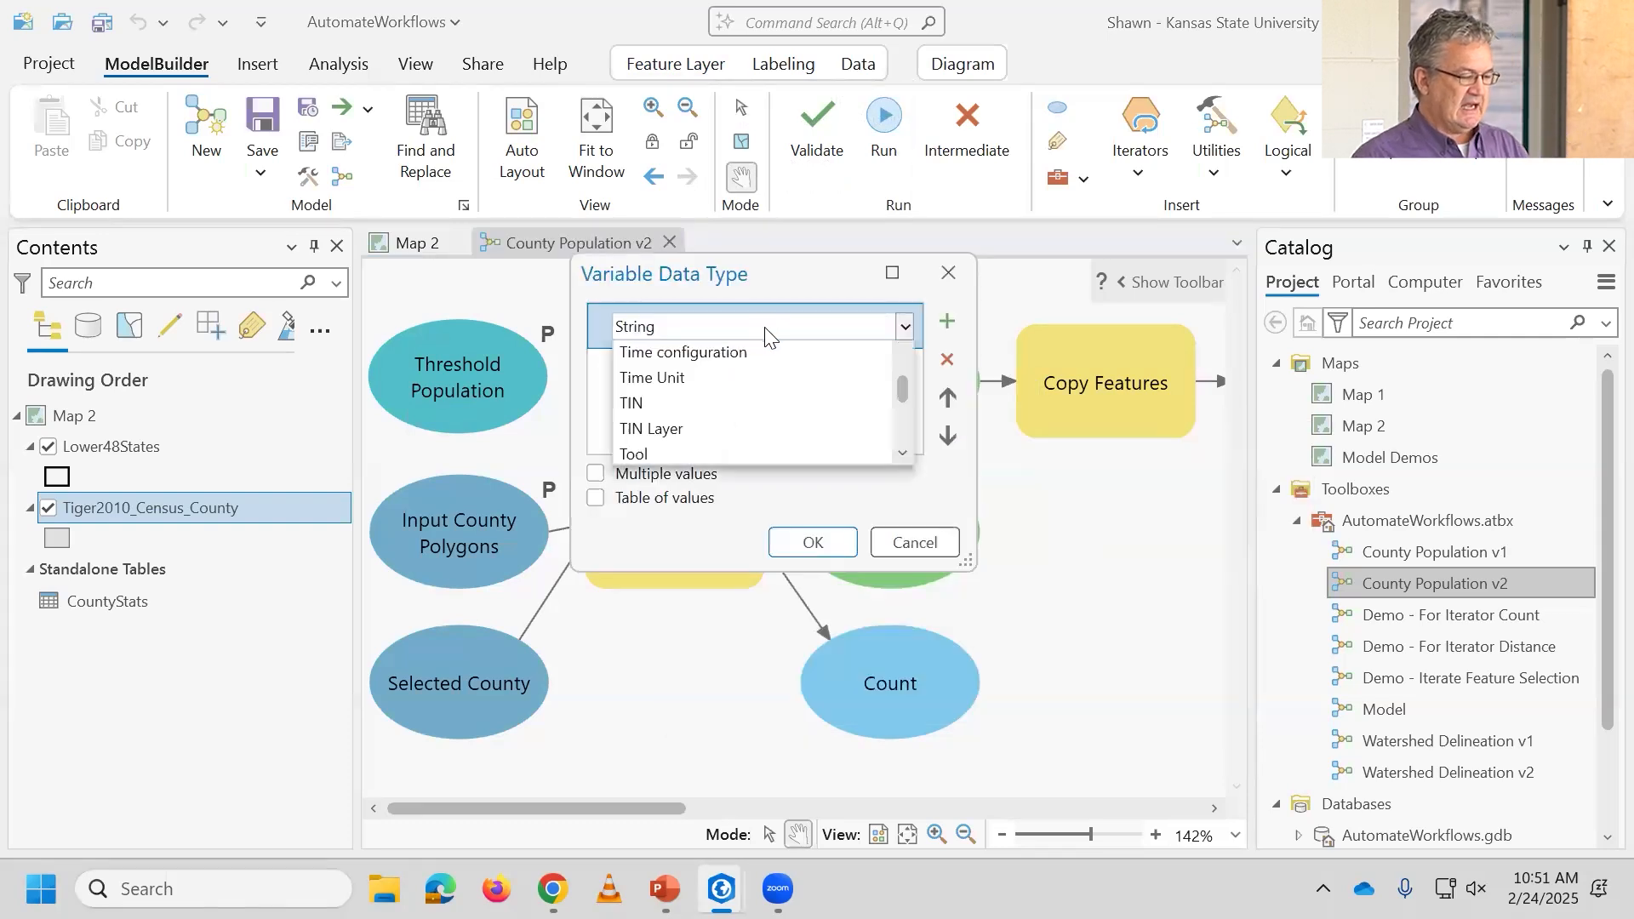
pyautogui.press('l')
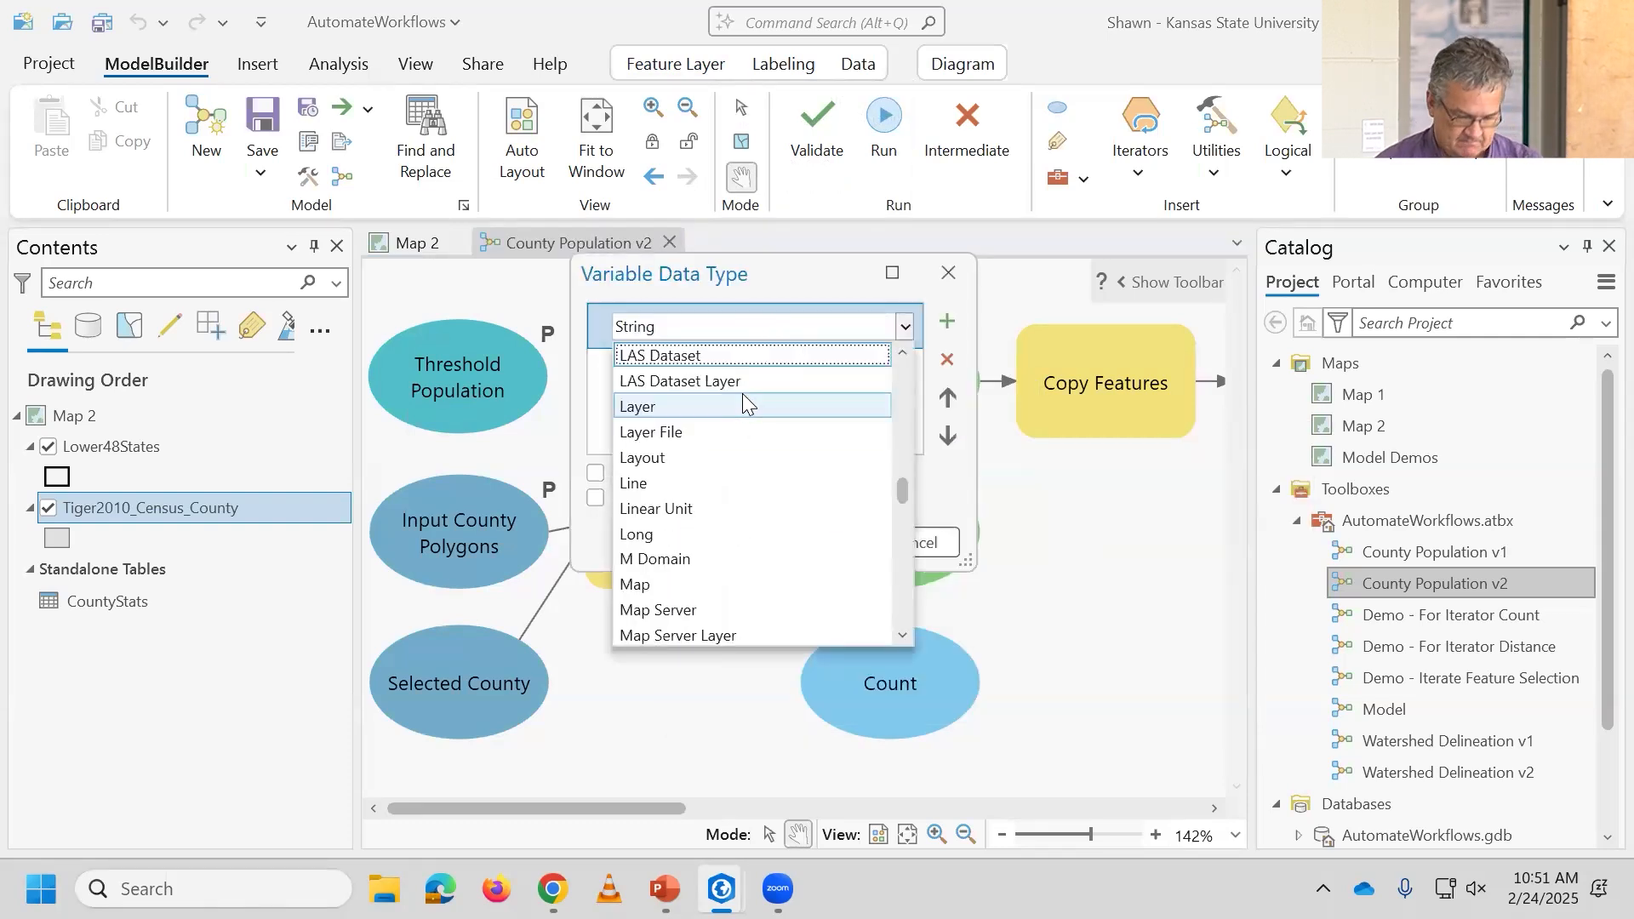
pyautogui.click(691, 536)
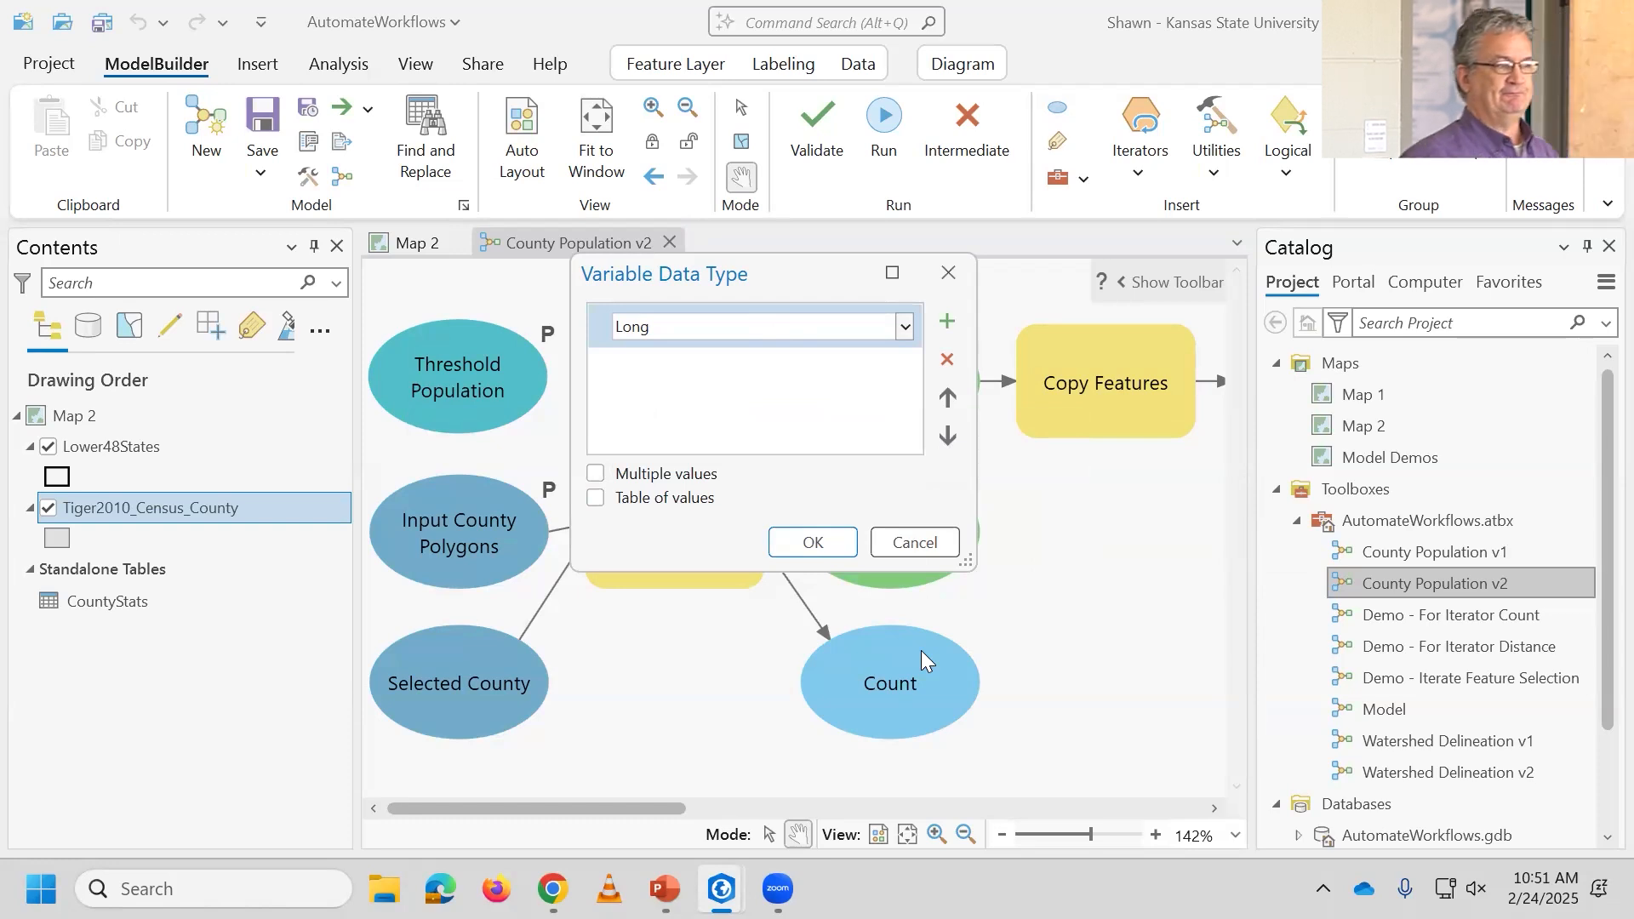
pyautogui.click(913, 542)
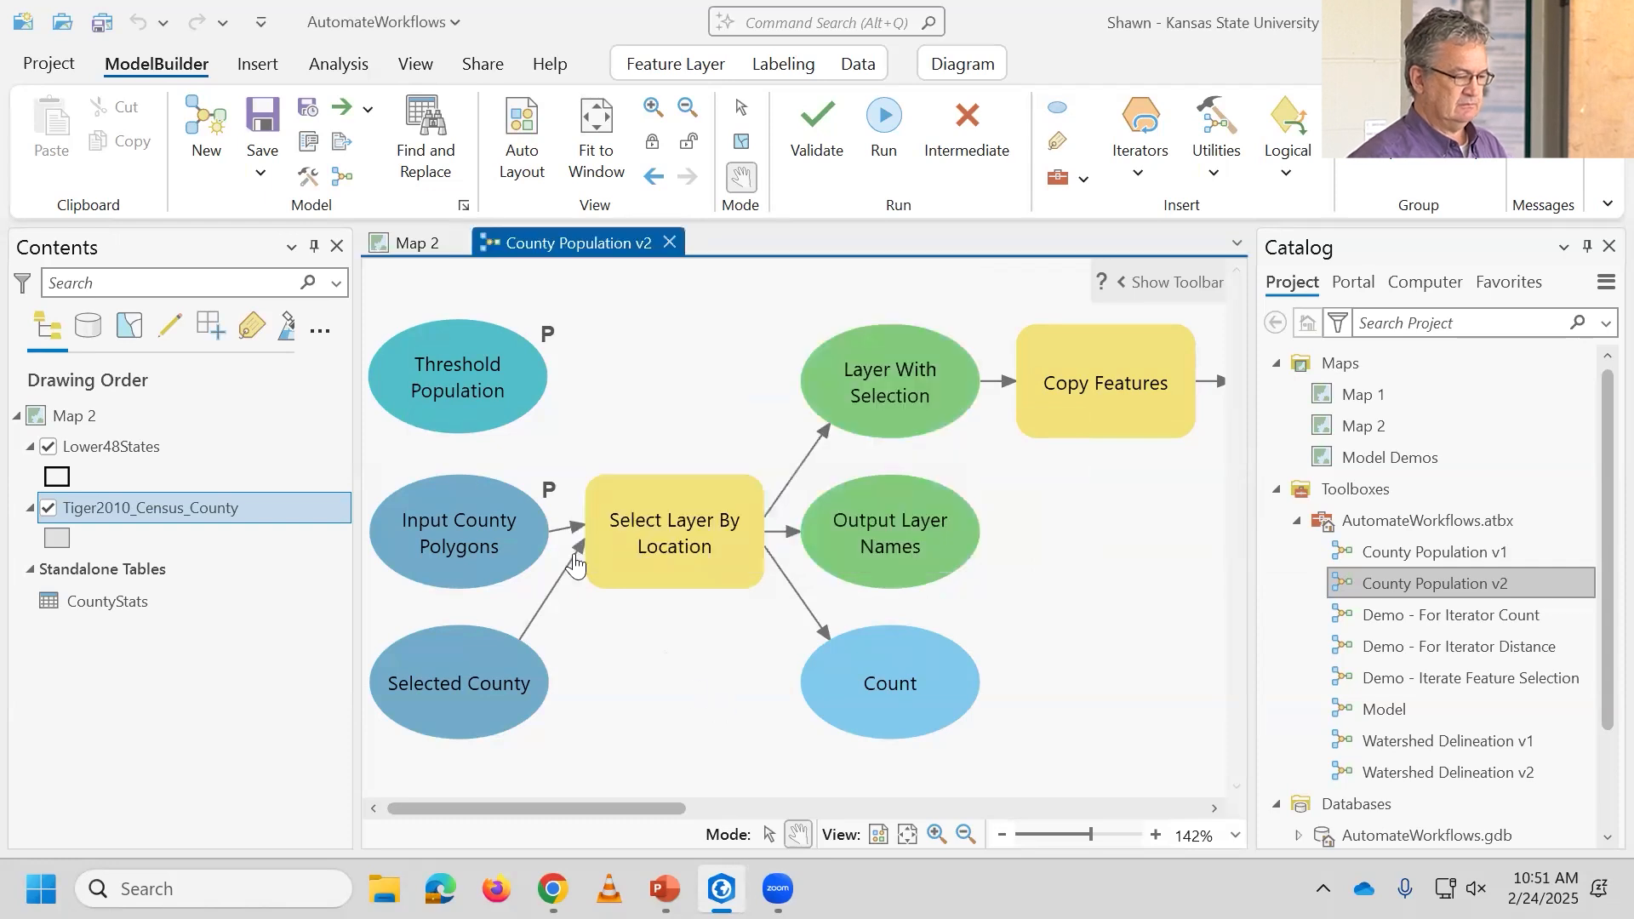
# Step: Examine the model's Threshold Population value and the Make Table View expression that references it through inline variable substitution
pyautogui.doubleClick(491, 410)
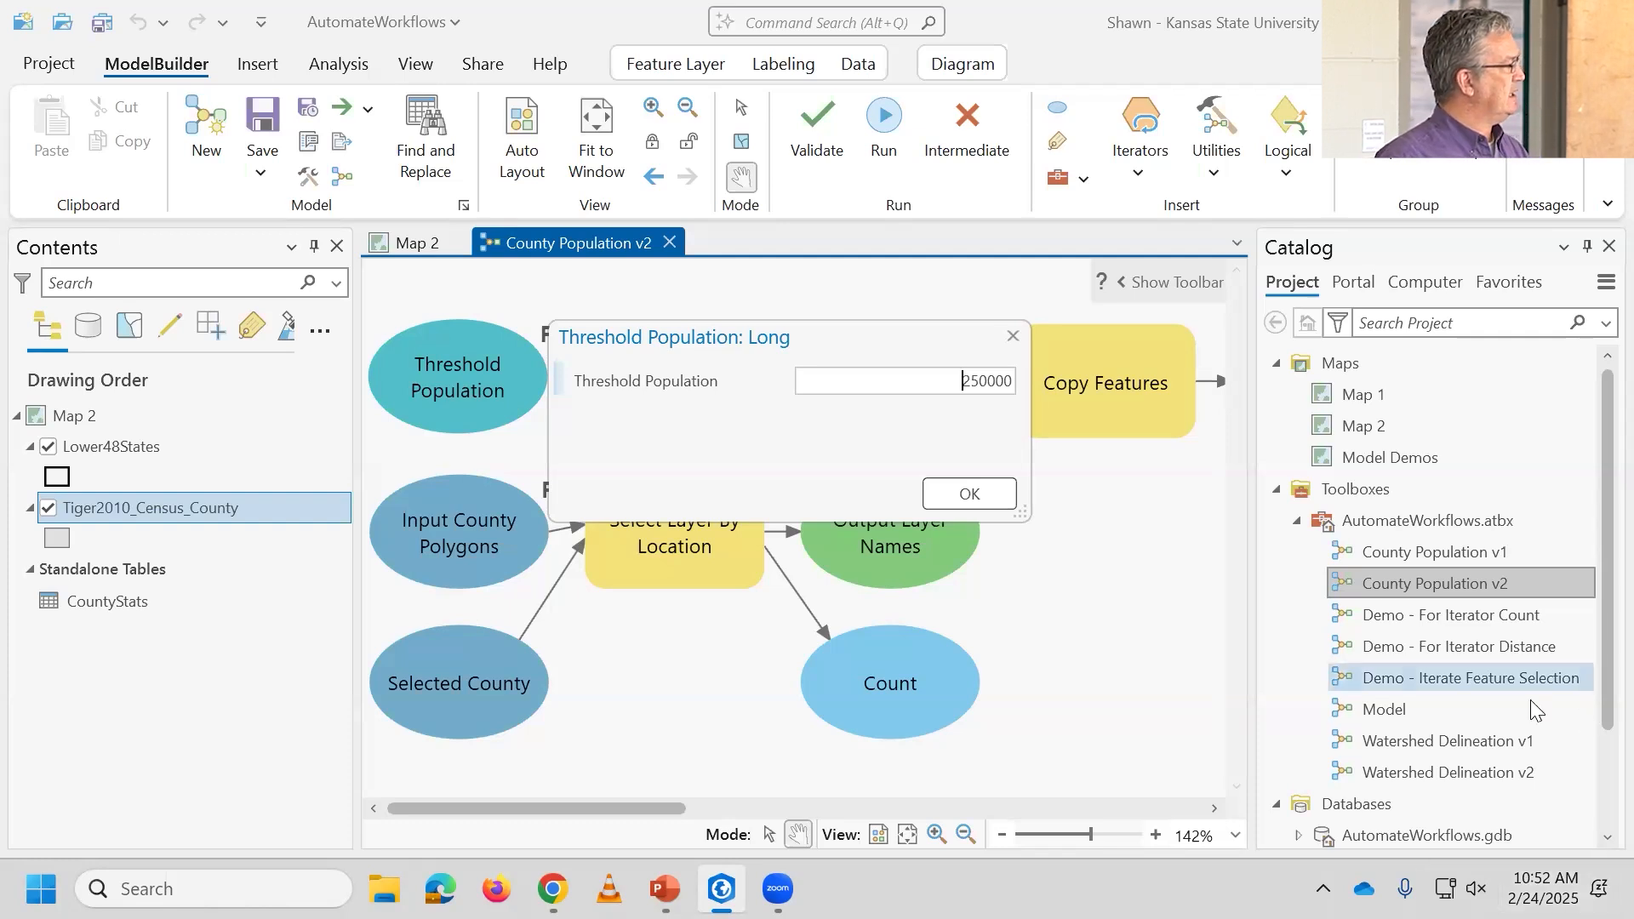
pyautogui.click(1011, 337)
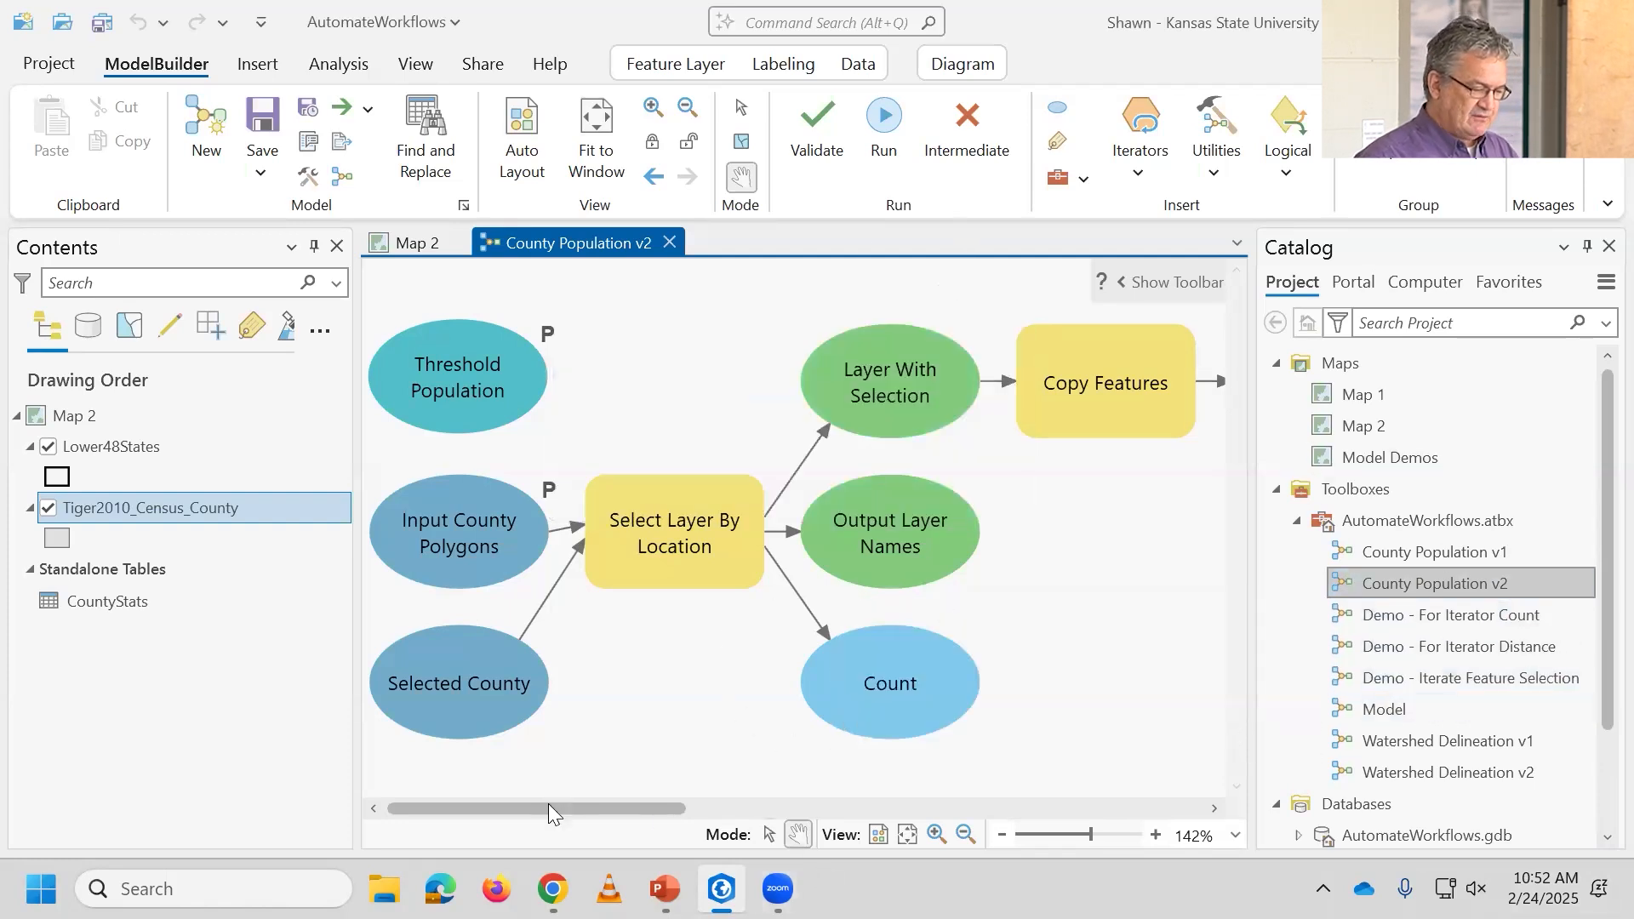
pyautogui.moveTo(548, 805); pyautogui.dragTo(844, 811)
pyautogui.doubleClick(835, 542)
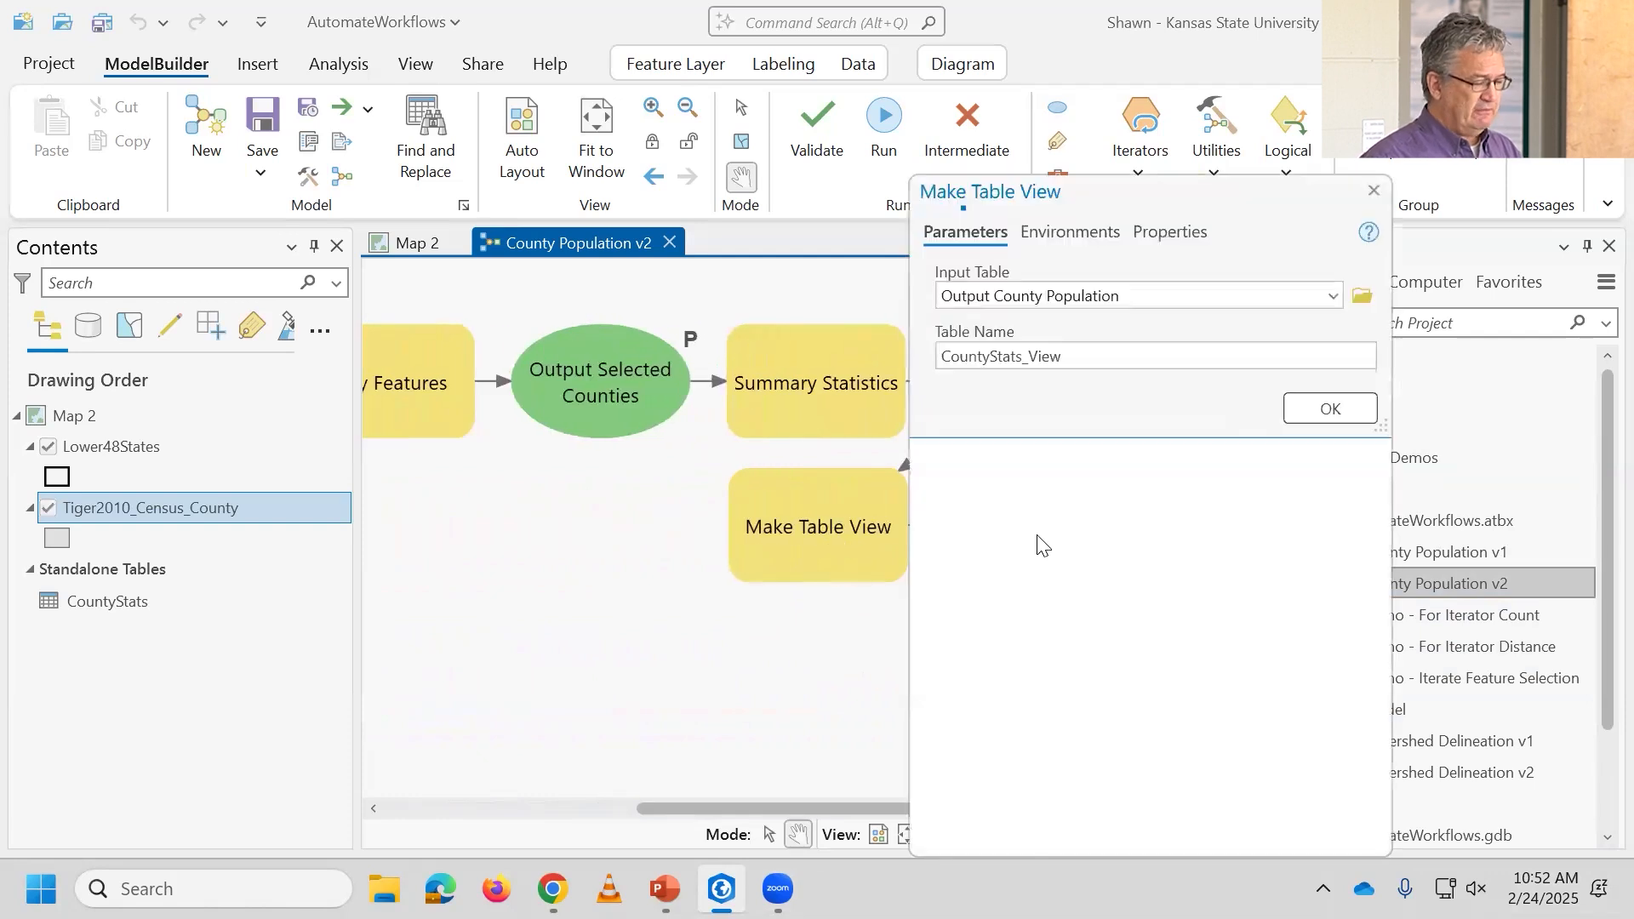
pyautogui.moveTo(1070, 122); pyautogui.dragTo(720, 70)
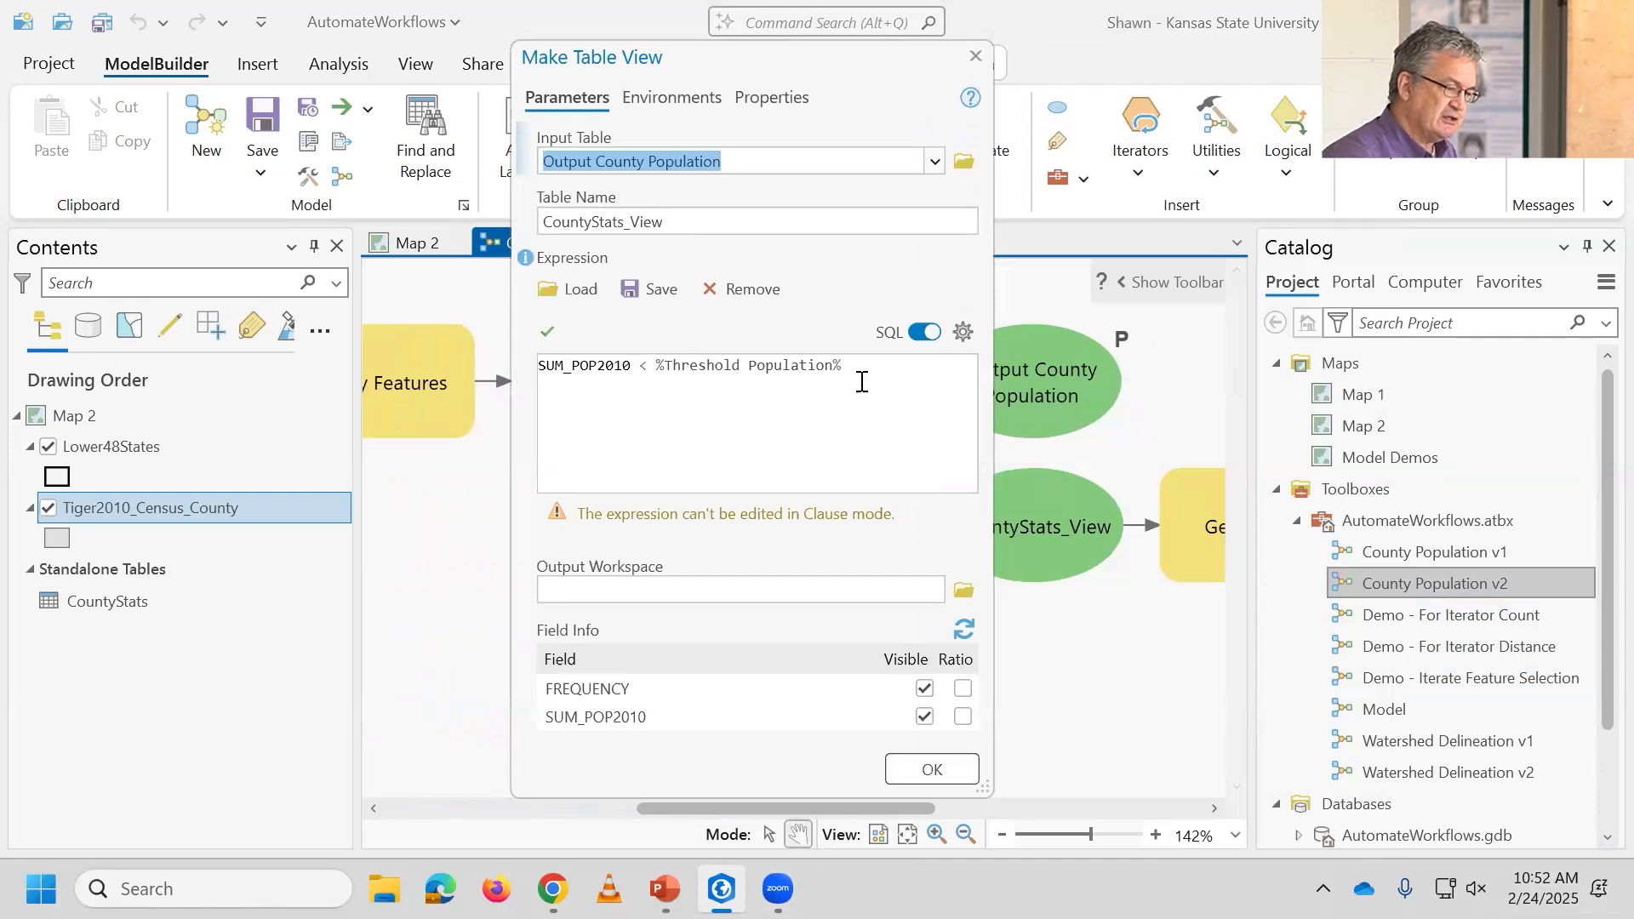
pyautogui.moveTo(846, 366); pyautogui.dragTo(469, 353)
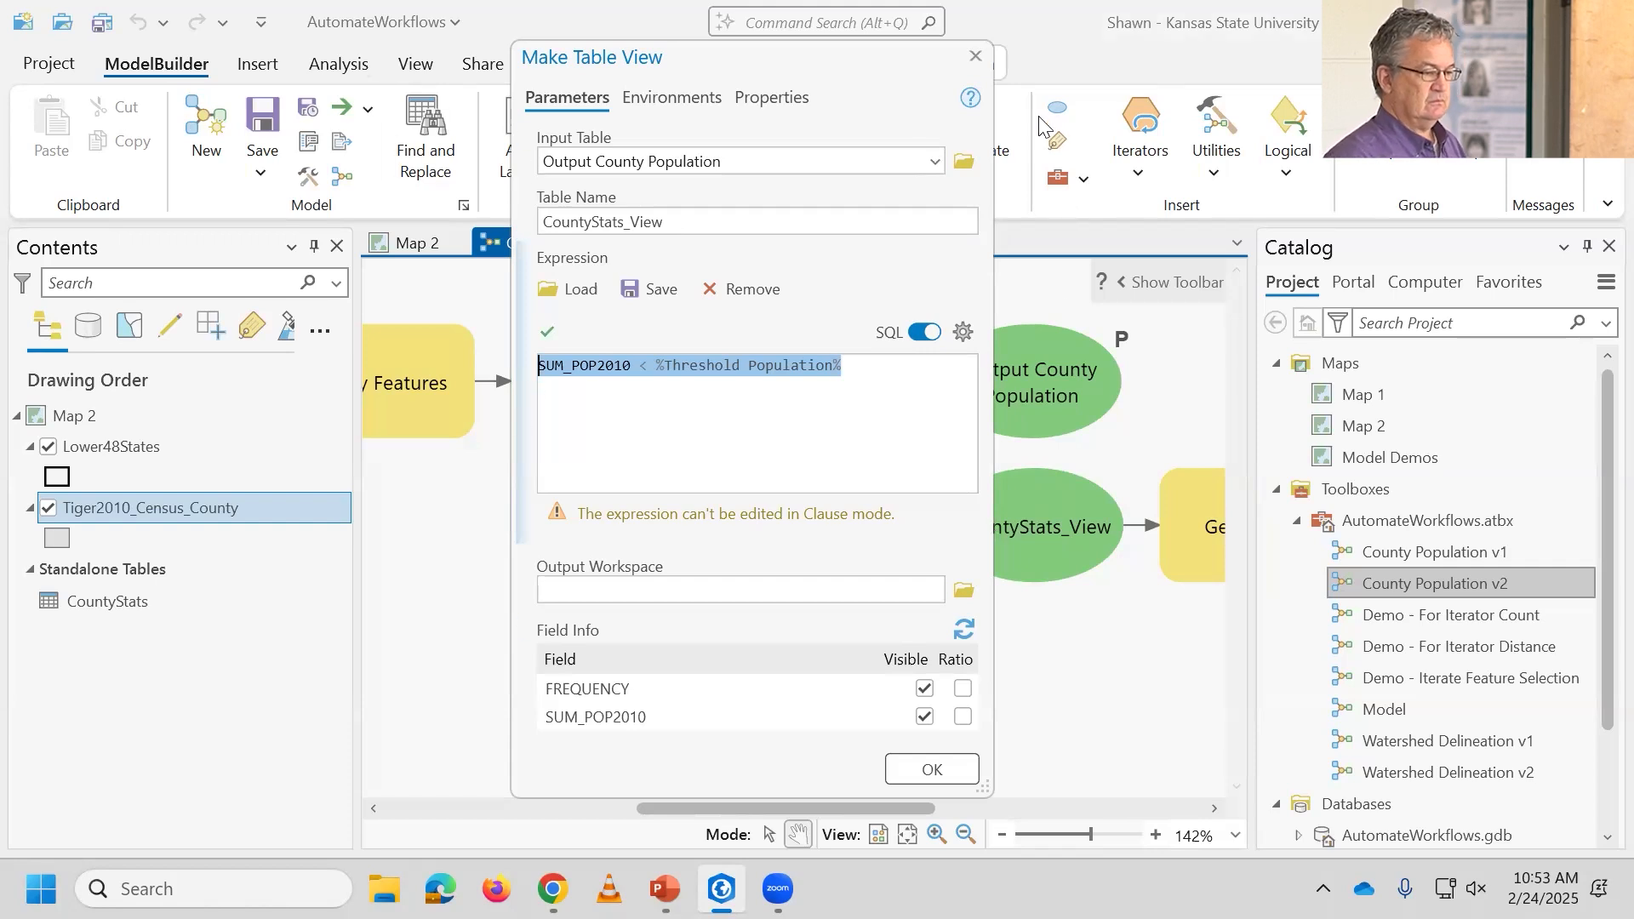
pyautogui.click(975, 57)
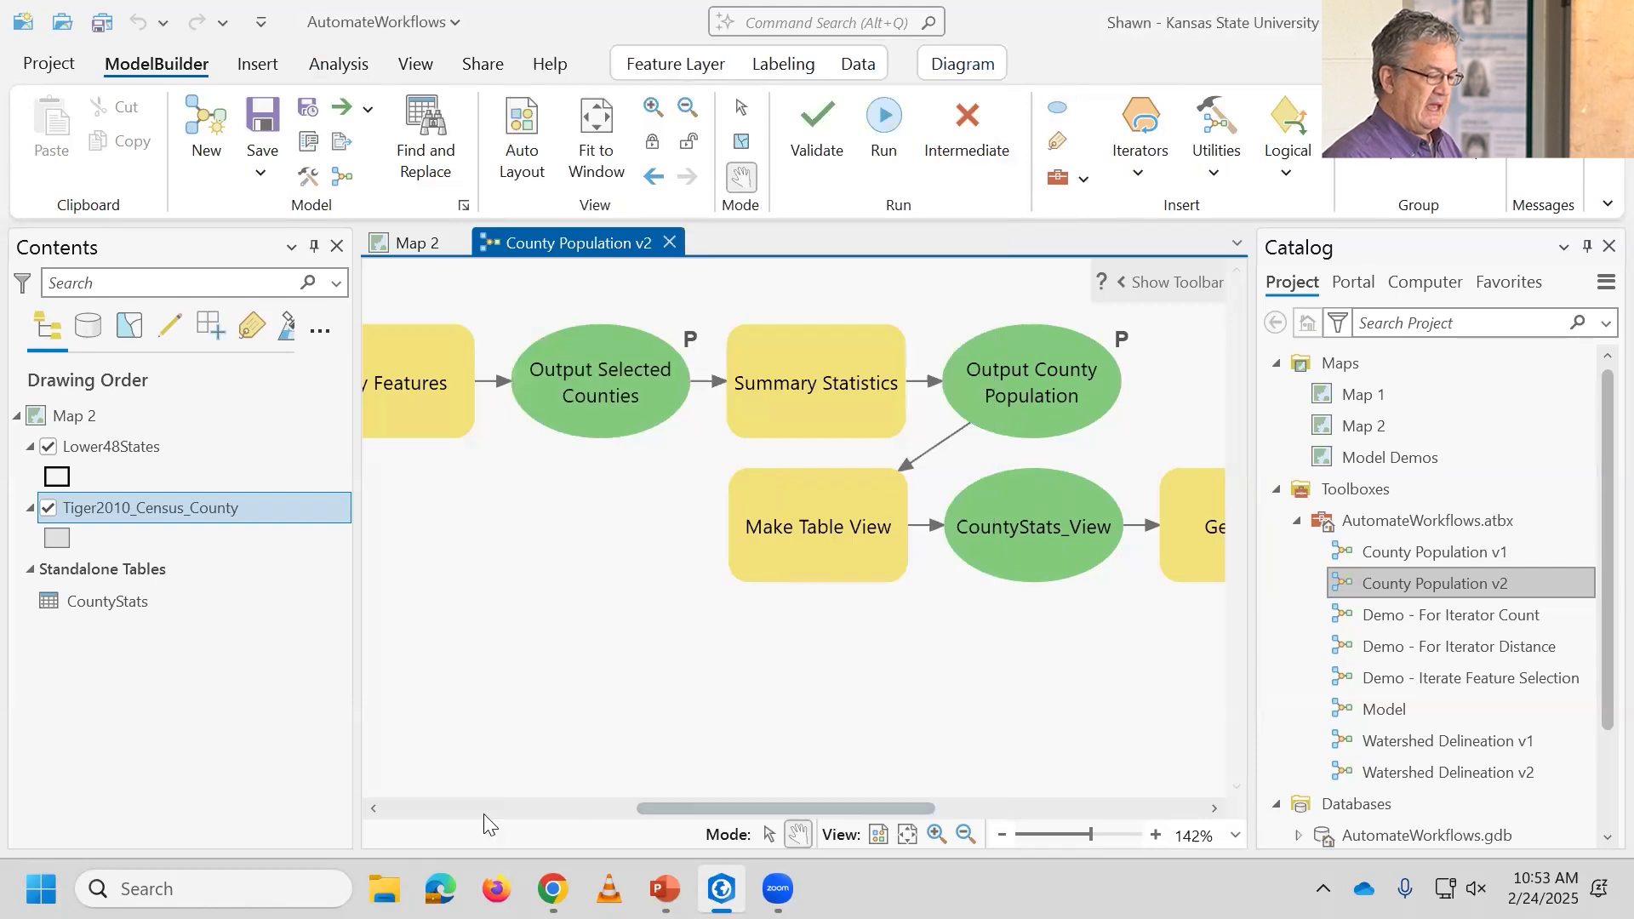
# Step: Return to the input side of the model and open the County Population v2 tool at its Threshold Population parameter
pyautogui.moveTo(563, 814); pyautogui.dragTo(467, 814)
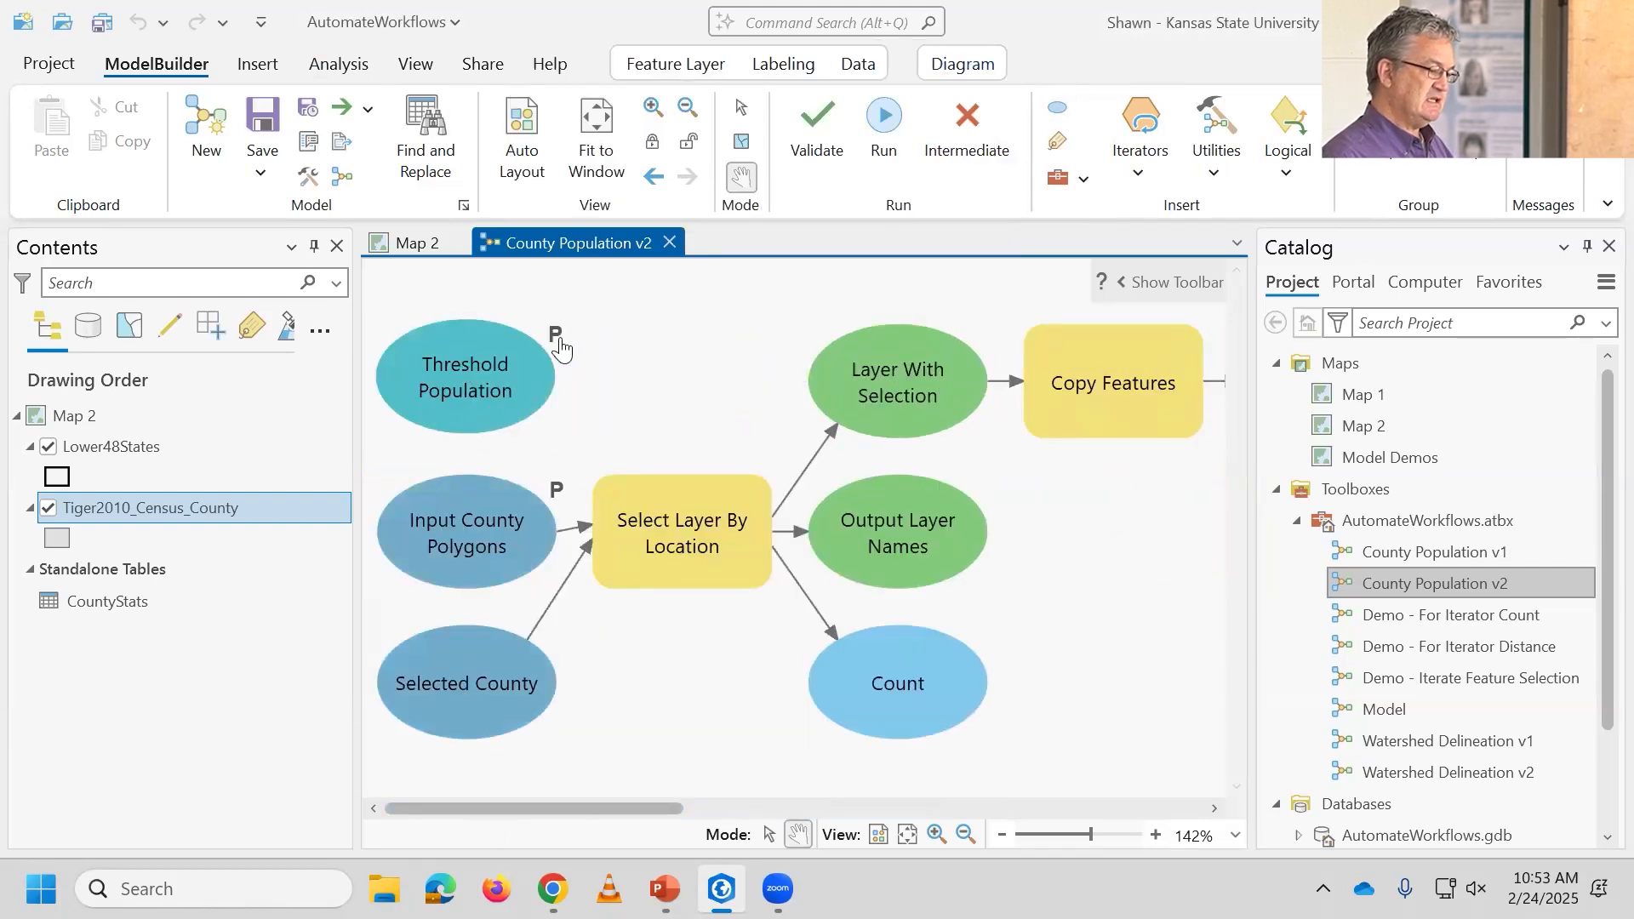
pyautogui.click(1387, 587)
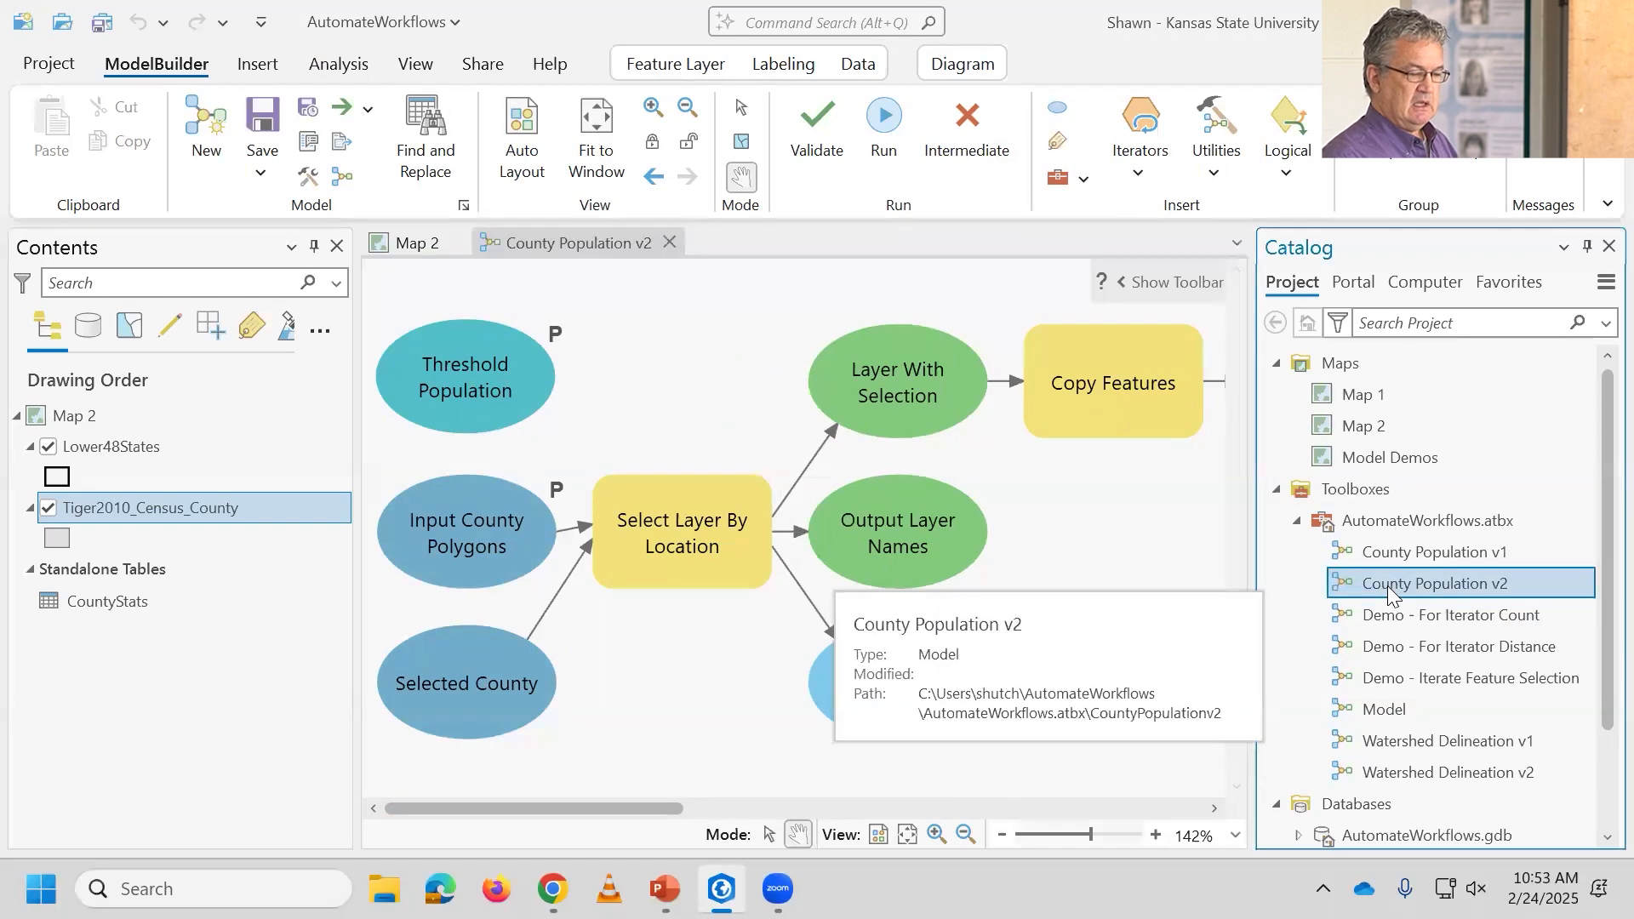
pyautogui.doubleClick(1387, 586)
pyautogui.doubleClick(1584, 370)
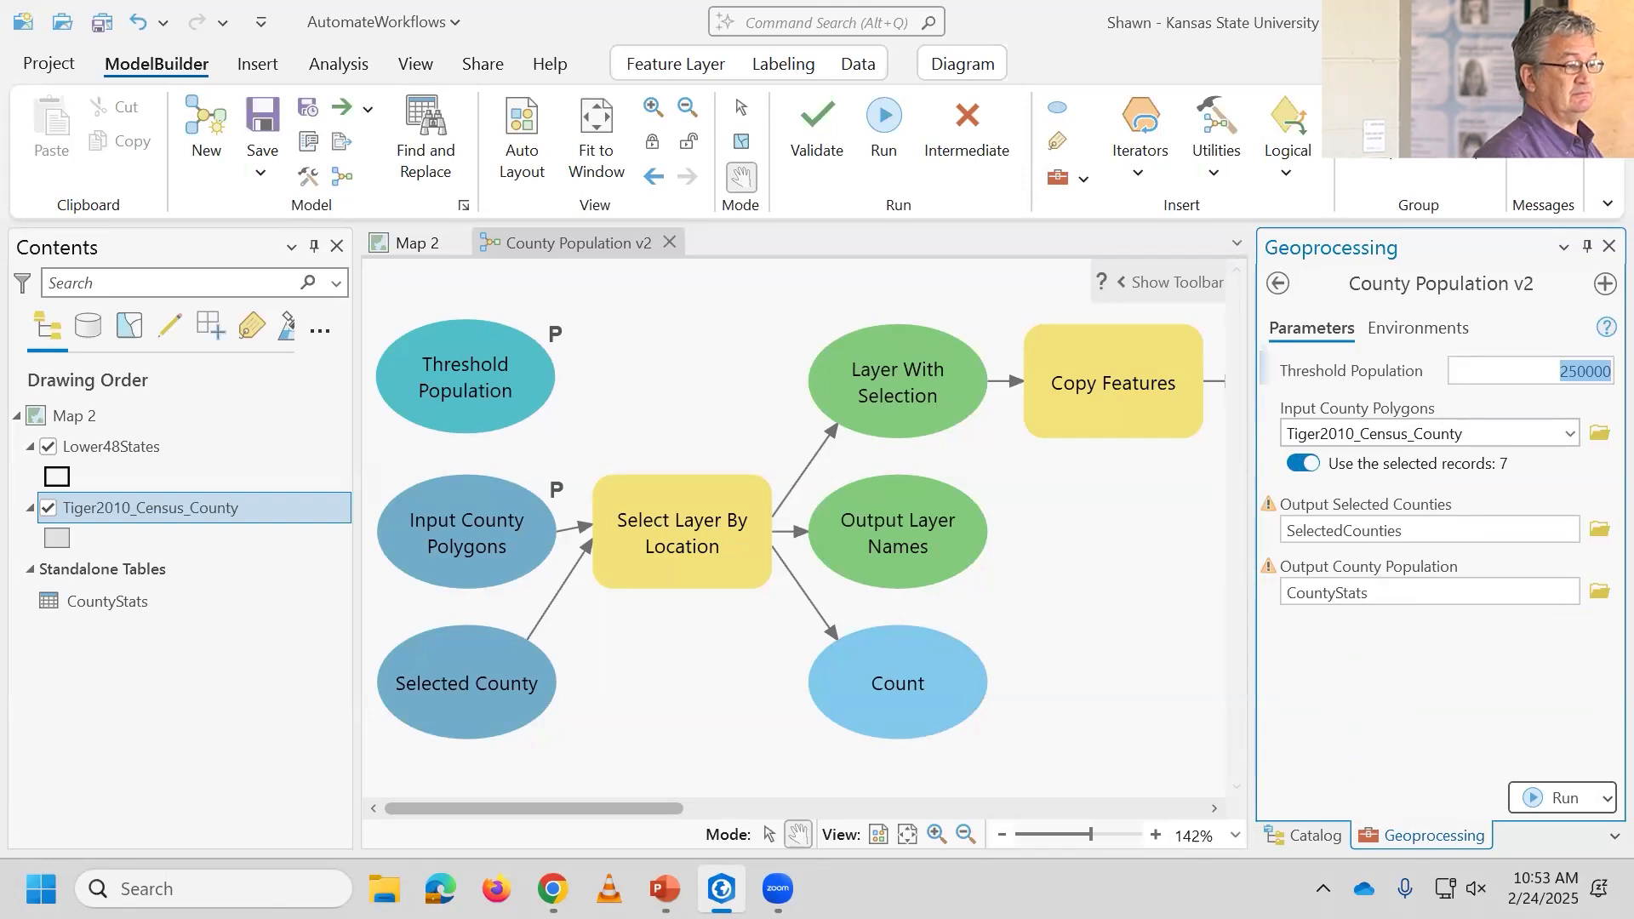
# Step: Close the County Population v2 model and save its changes
pyautogui.click(670, 242)
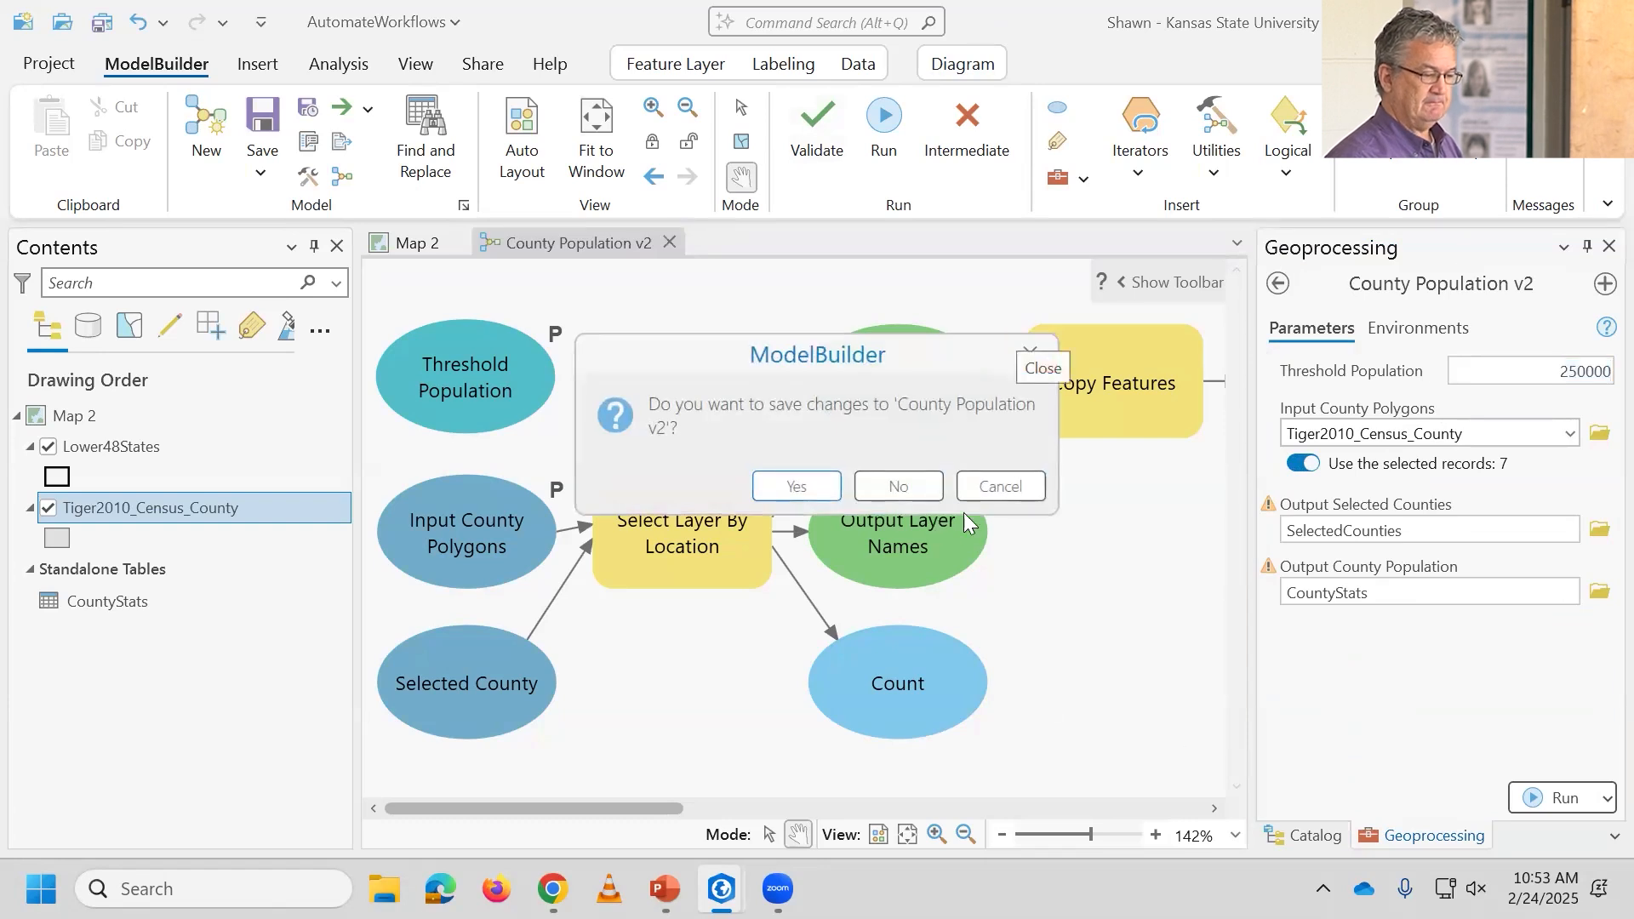
pyautogui.click(1031, 484)
pyautogui.click(670, 242)
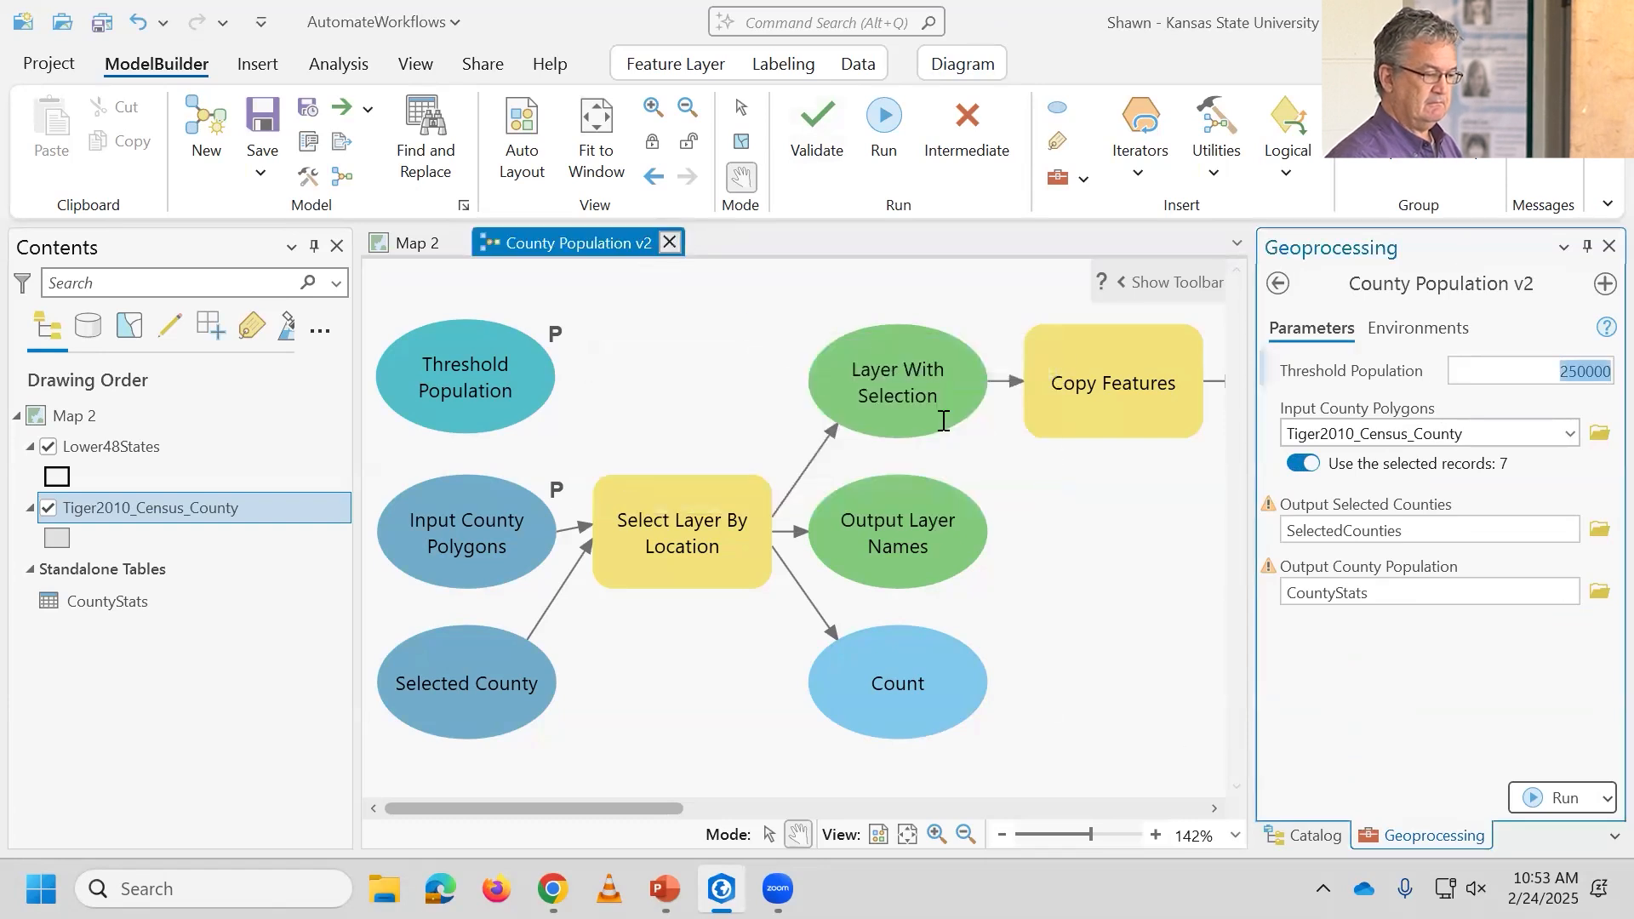
pyautogui.click(800, 481)
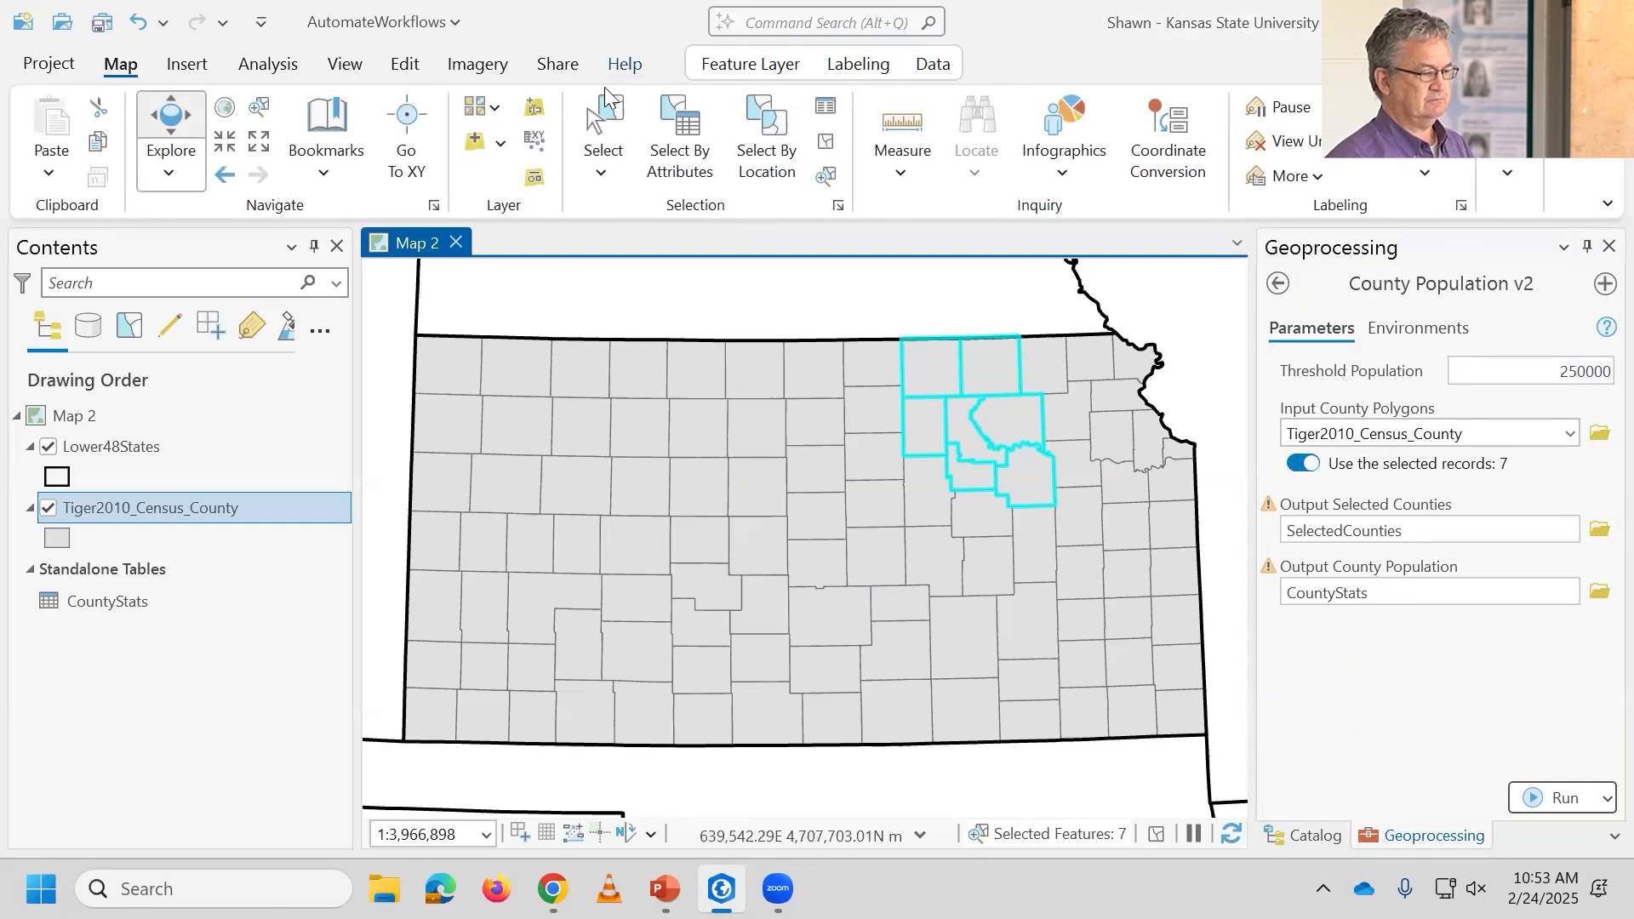
# Step: Select Riley County on the map and show its attributes, including its 2010 population
pyautogui.click(606, 128)
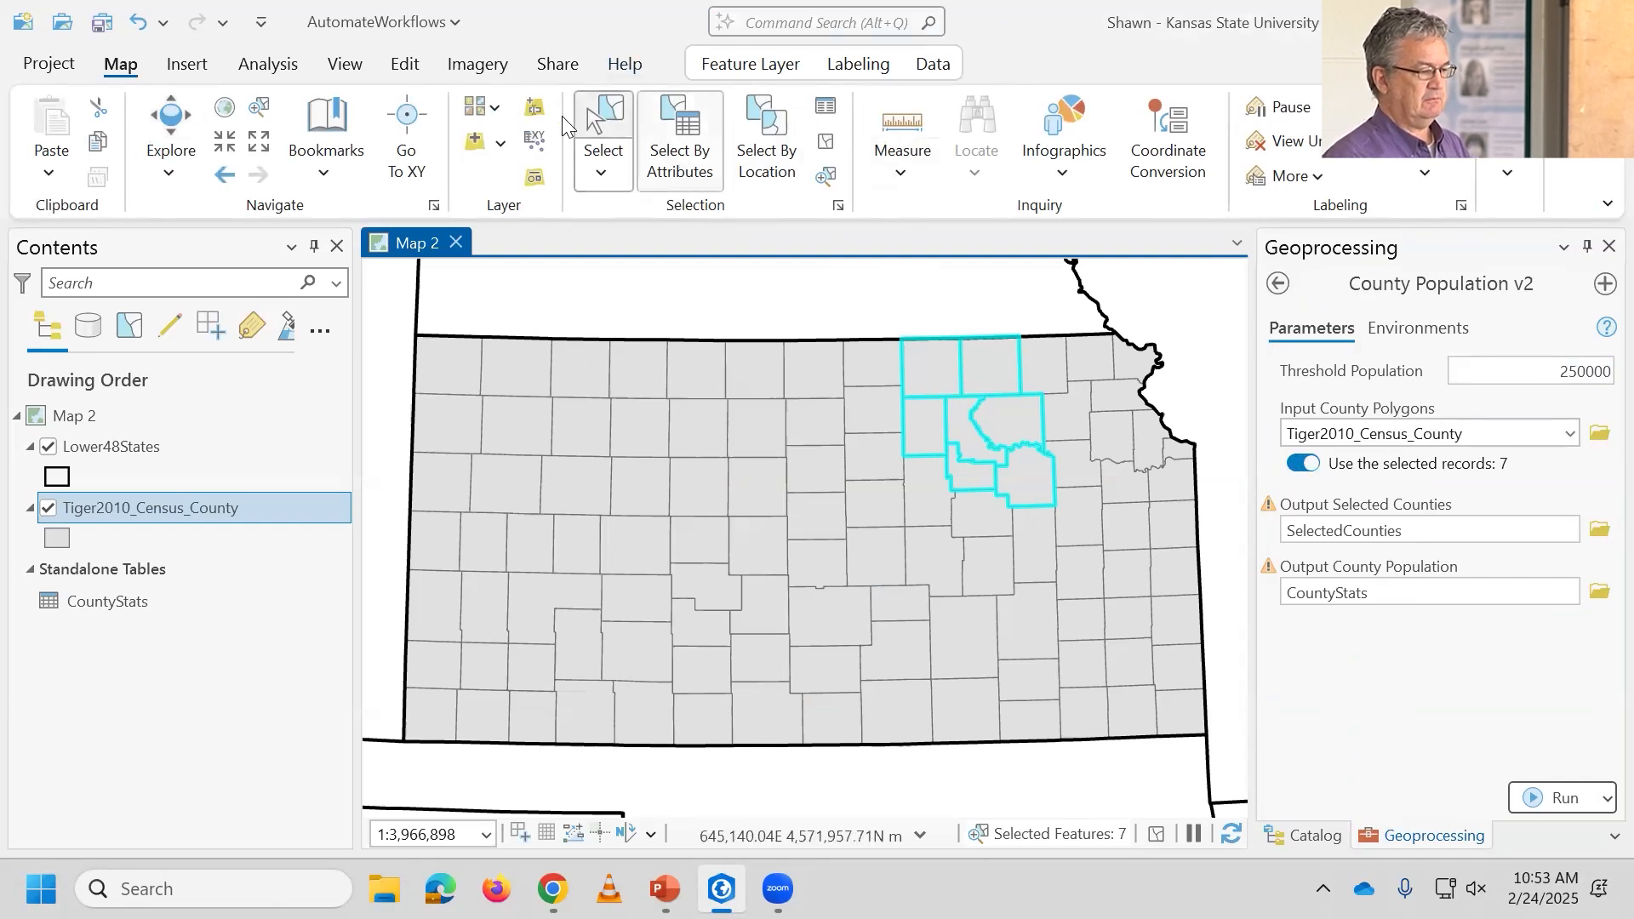
pyautogui.click(825, 107)
pyautogui.click(983, 447)
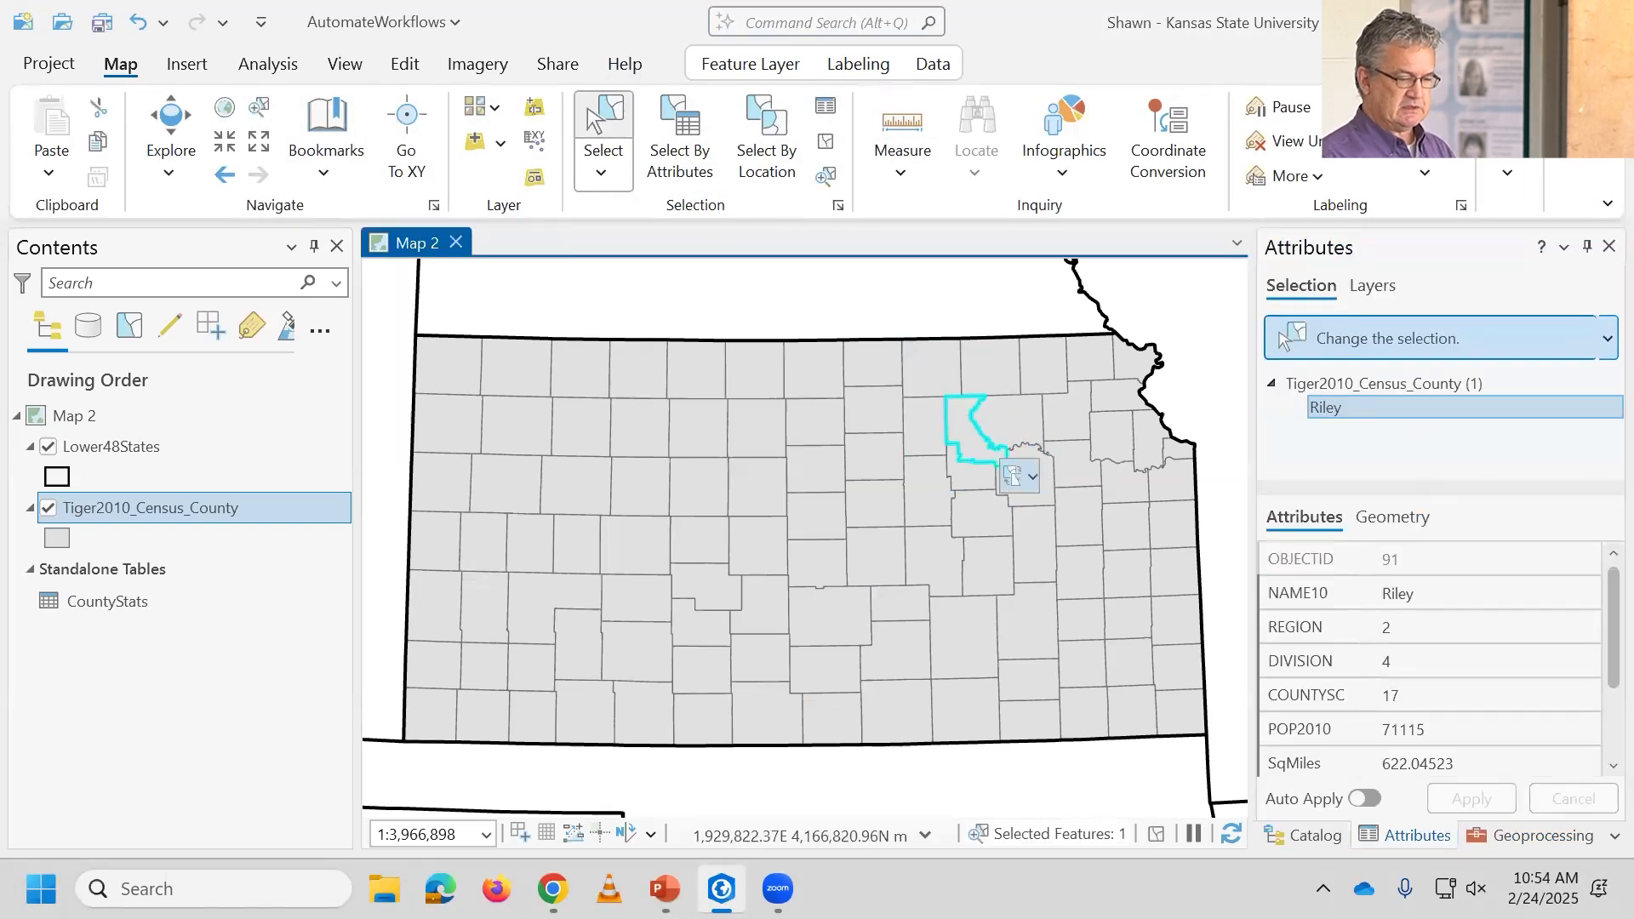
# Step: Close the attribute display and run County Population v2 for Riley County with a threshold population of 80000
pyautogui.click(1608, 245)
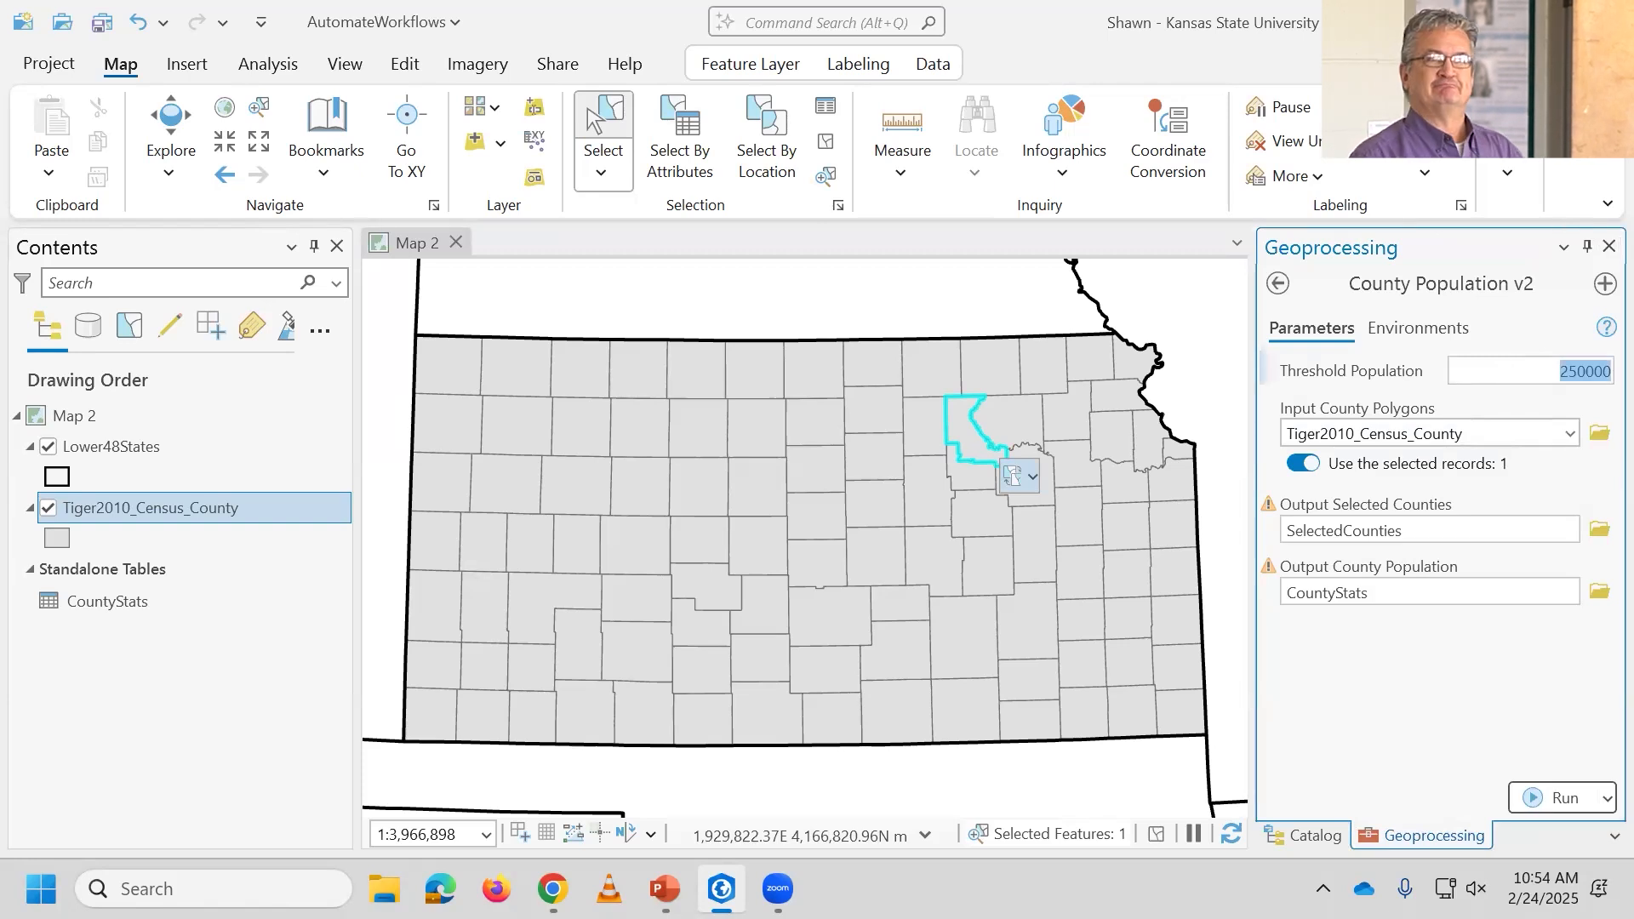
pyautogui.write('8000')
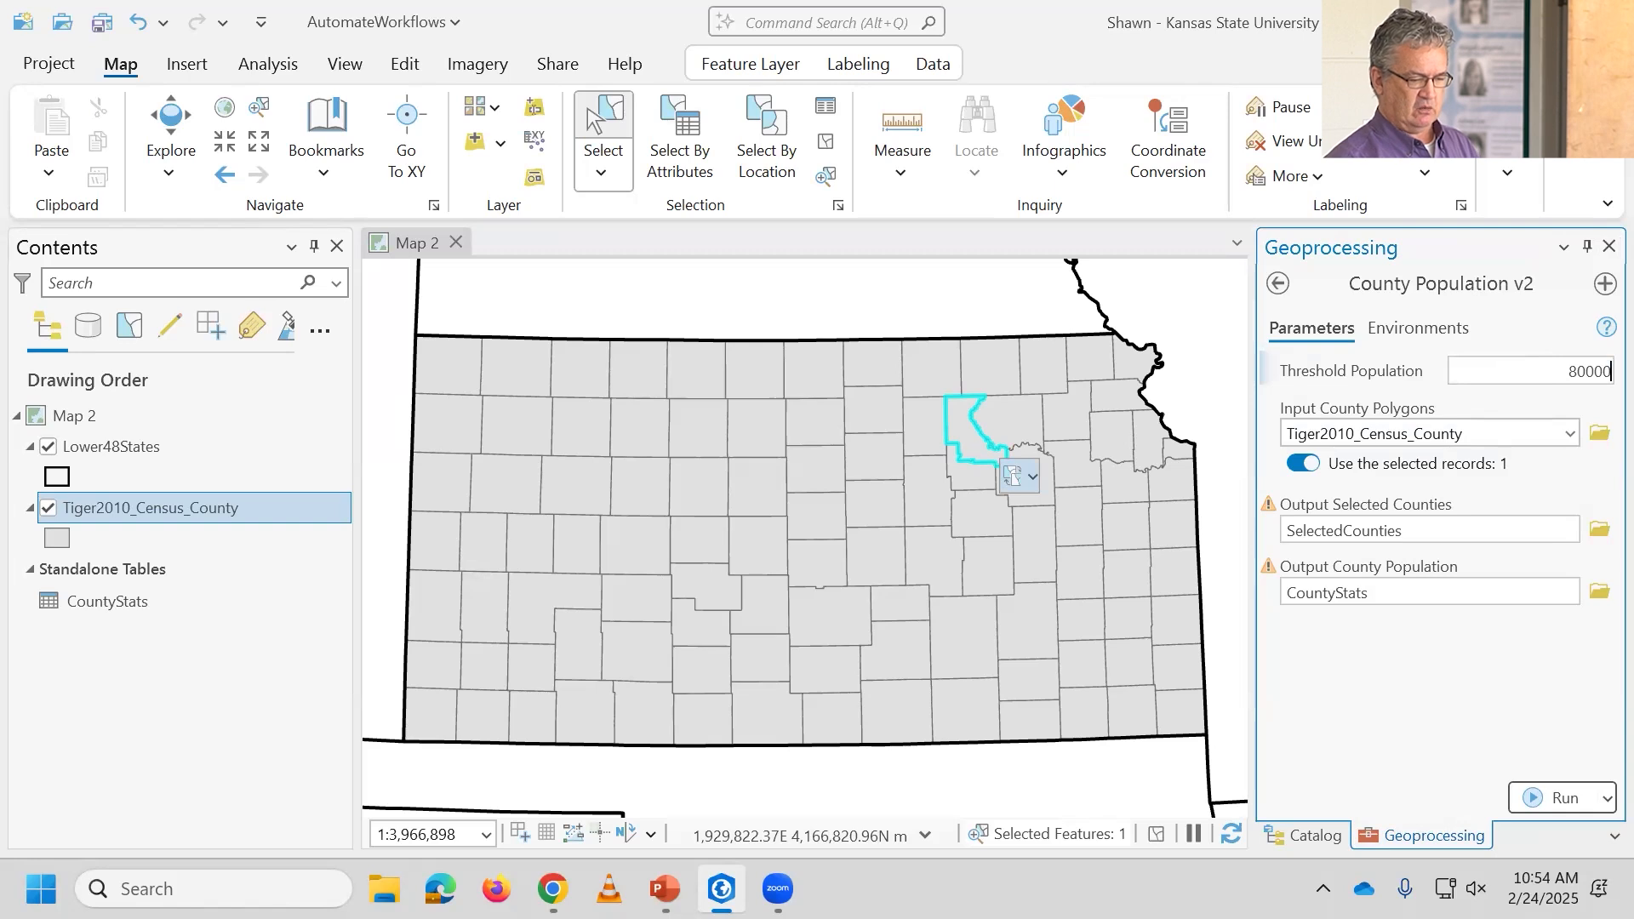
pyautogui.click(1558, 797)
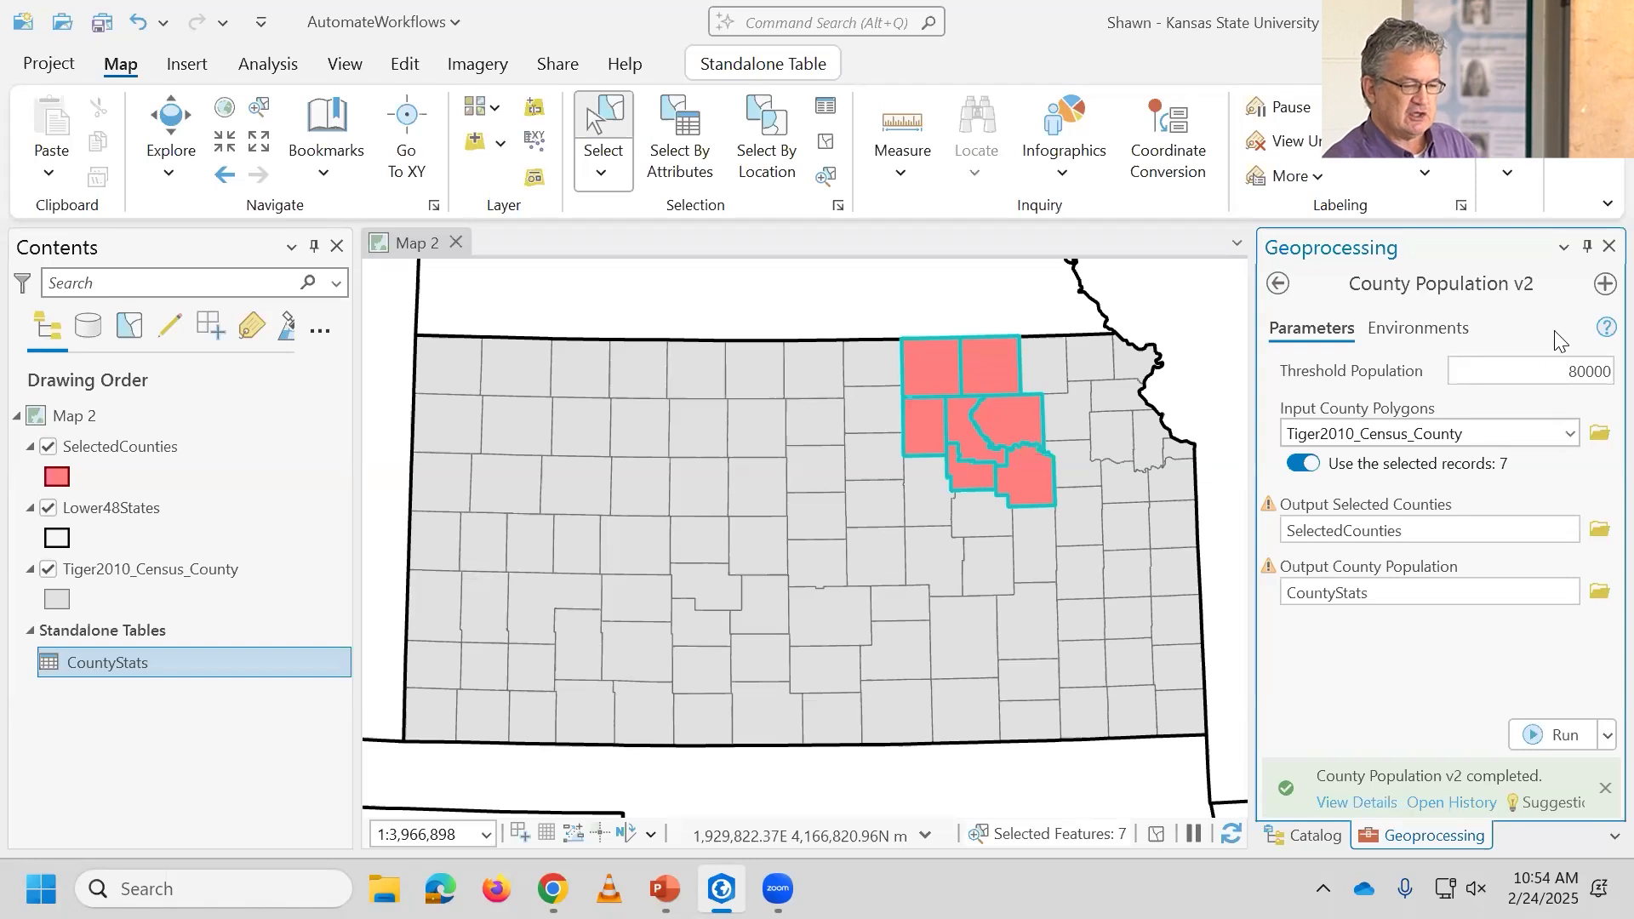
# Step: Set the threshold population to 2500000, reselect only Riley County, remove the SelectedCounties layer, and run County Population v2
pyautogui.doubleClick(1575, 372)
pyautogui.write('2500000')
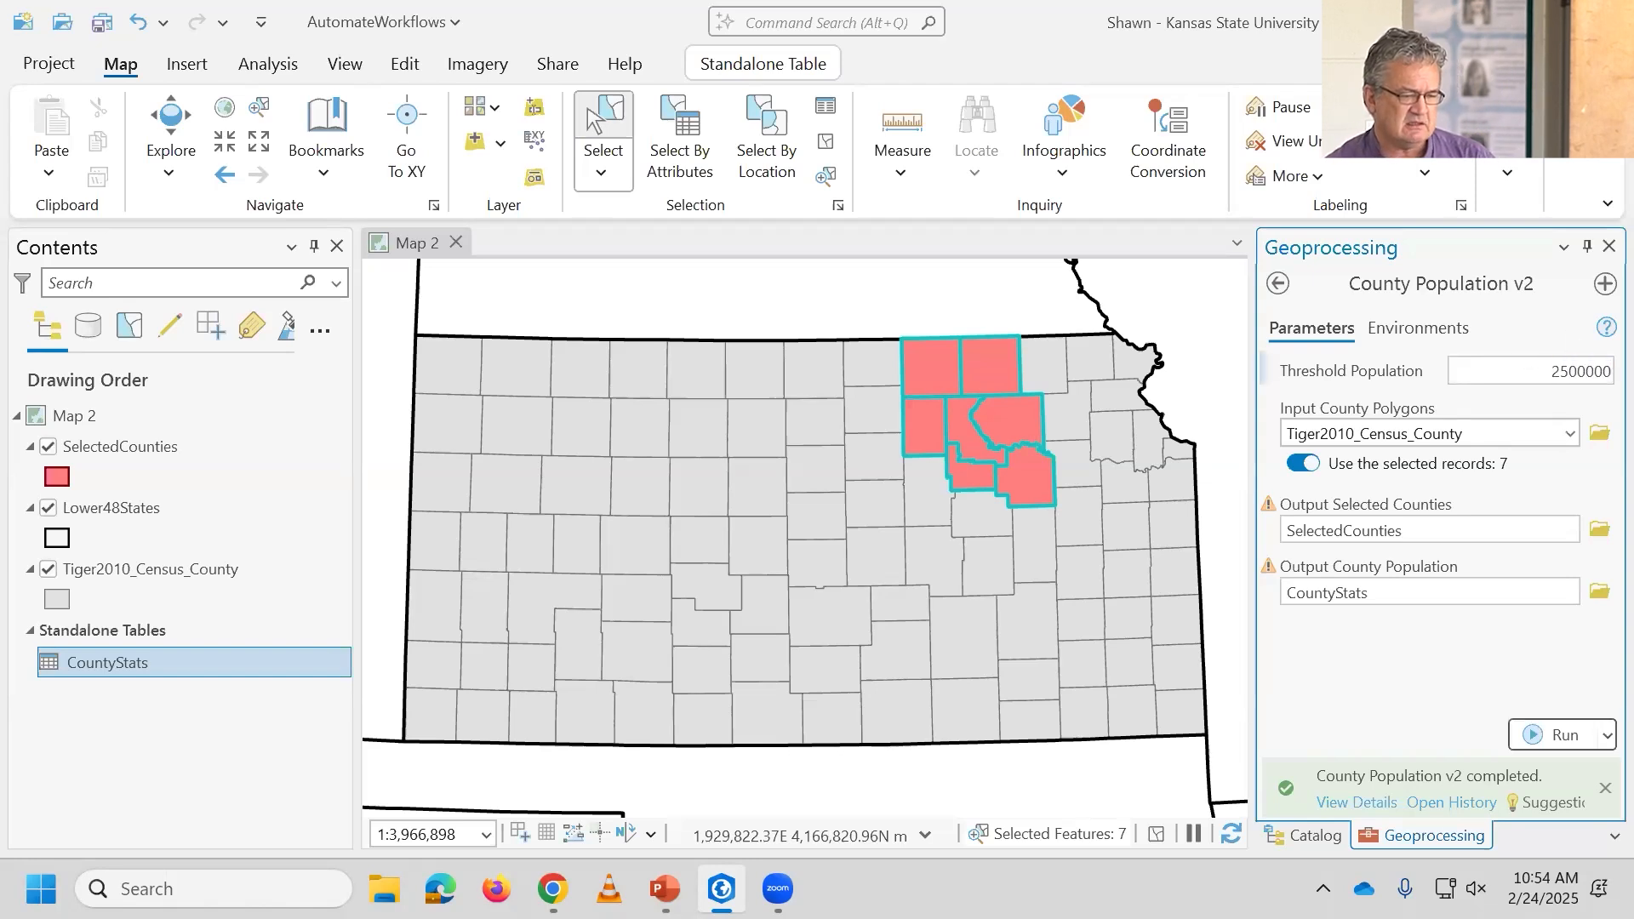
pyautogui.click(824, 146)
pyautogui.click(968, 444)
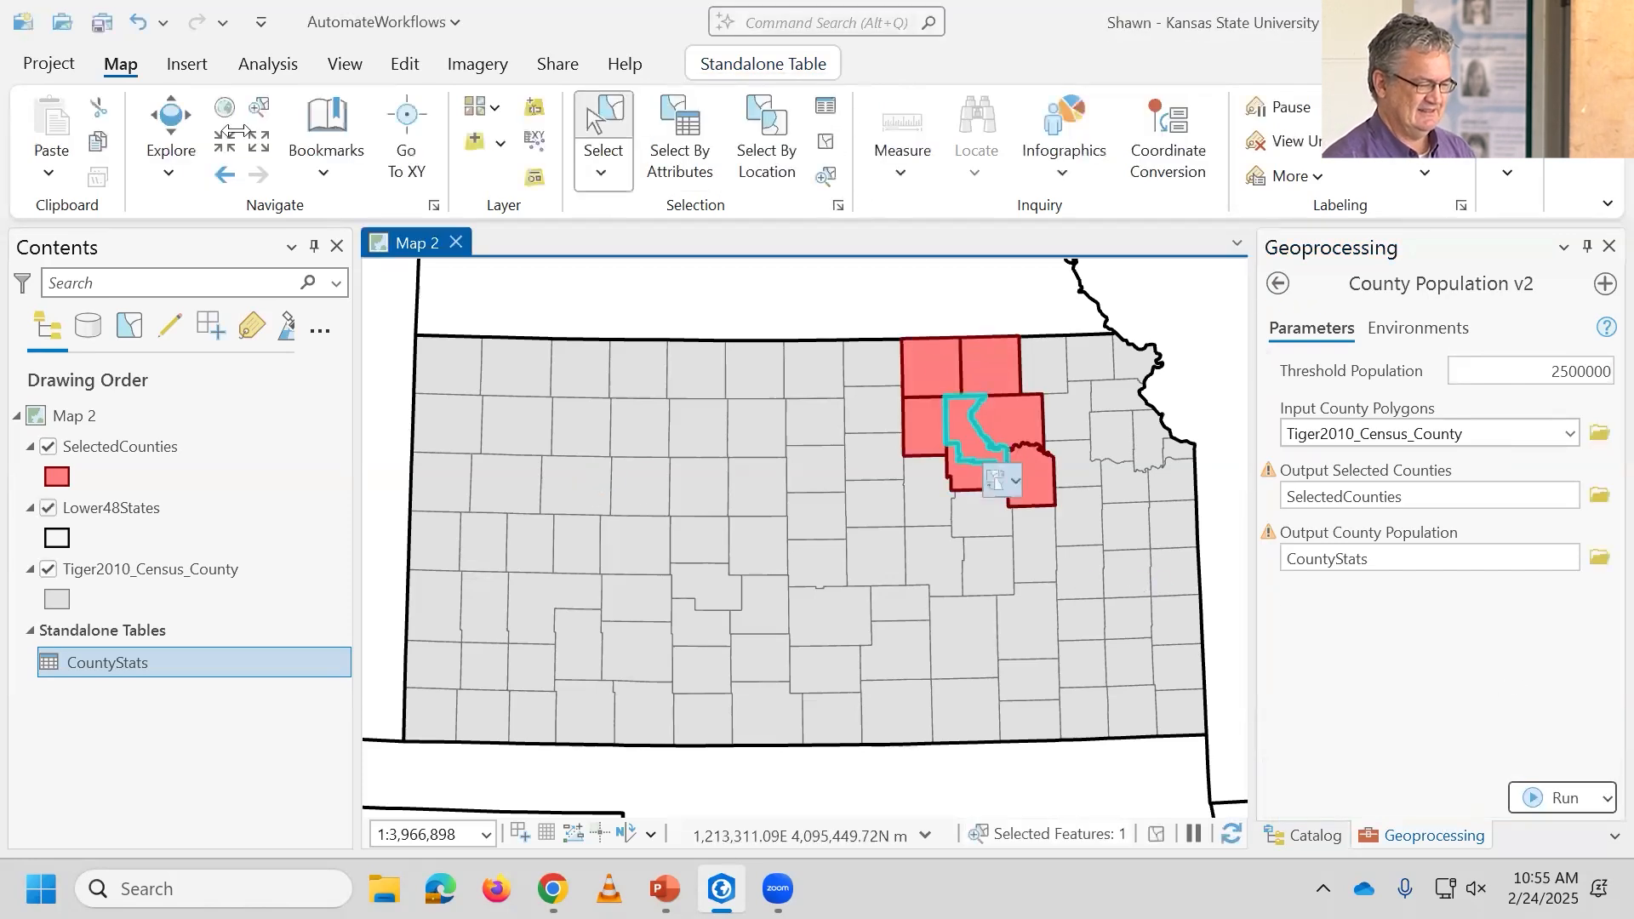
pyautogui.rightClick(155, 446)
pyautogui.click(223, 95)
pyautogui.click(1542, 794)
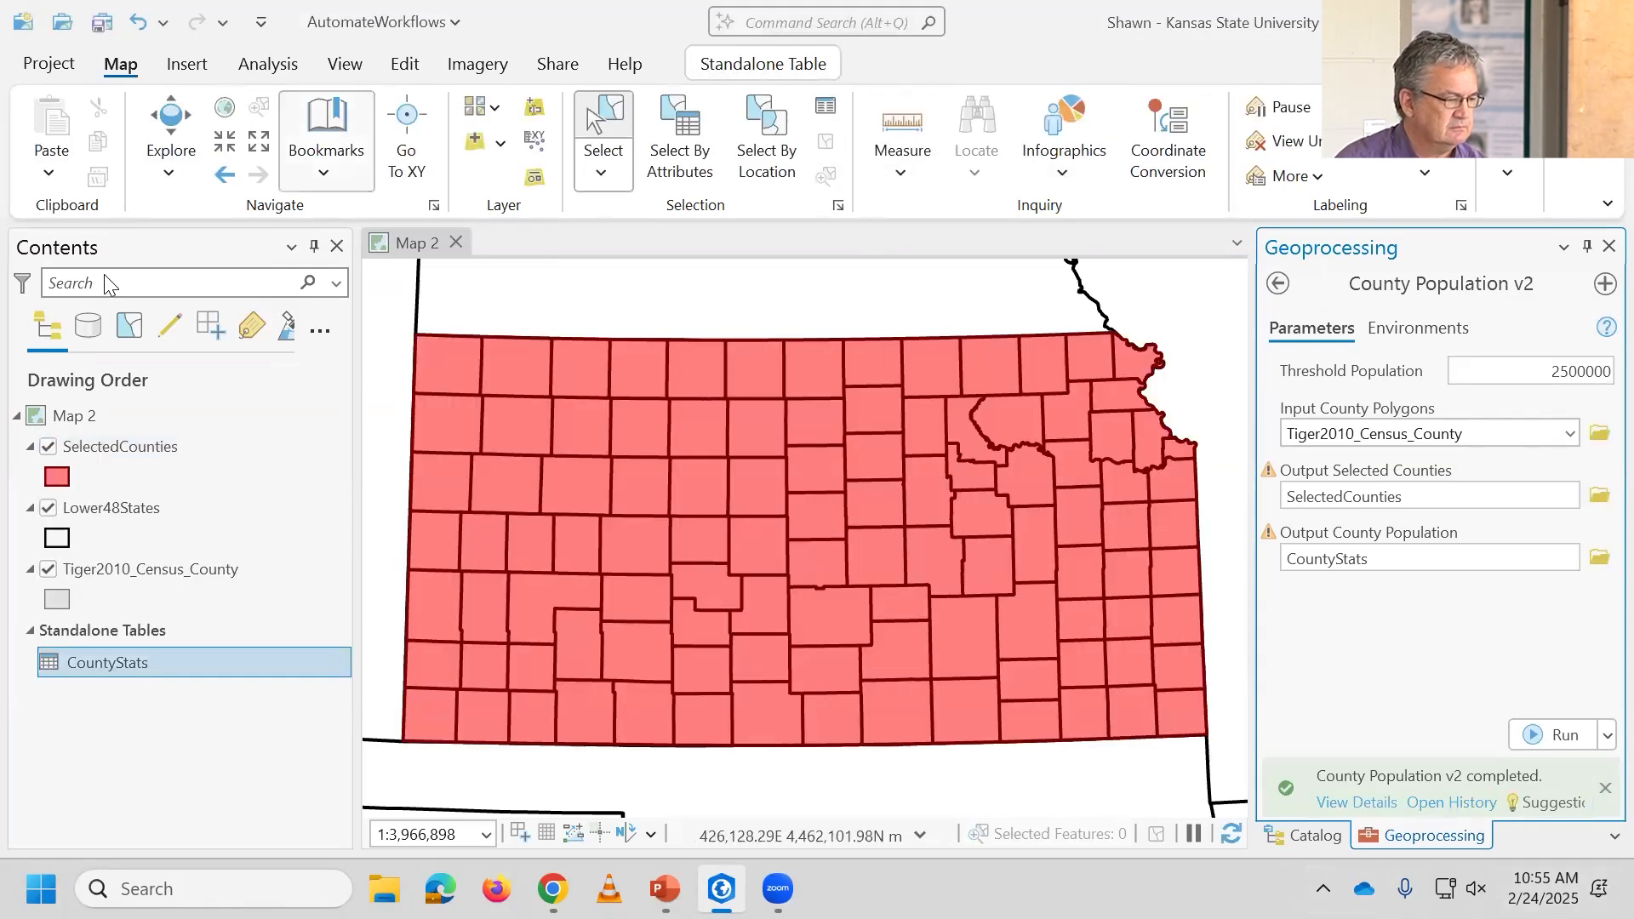
# Step: Remove the SelectedCounties layer, rerun County Population v2 from Riley County with the same 2500000 threshold, and clear the selection
pyautogui.click(120, 446)
pyautogui.rightClick(120, 446)
pyautogui.click(204, 94)
pyautogui.click(981, 453)
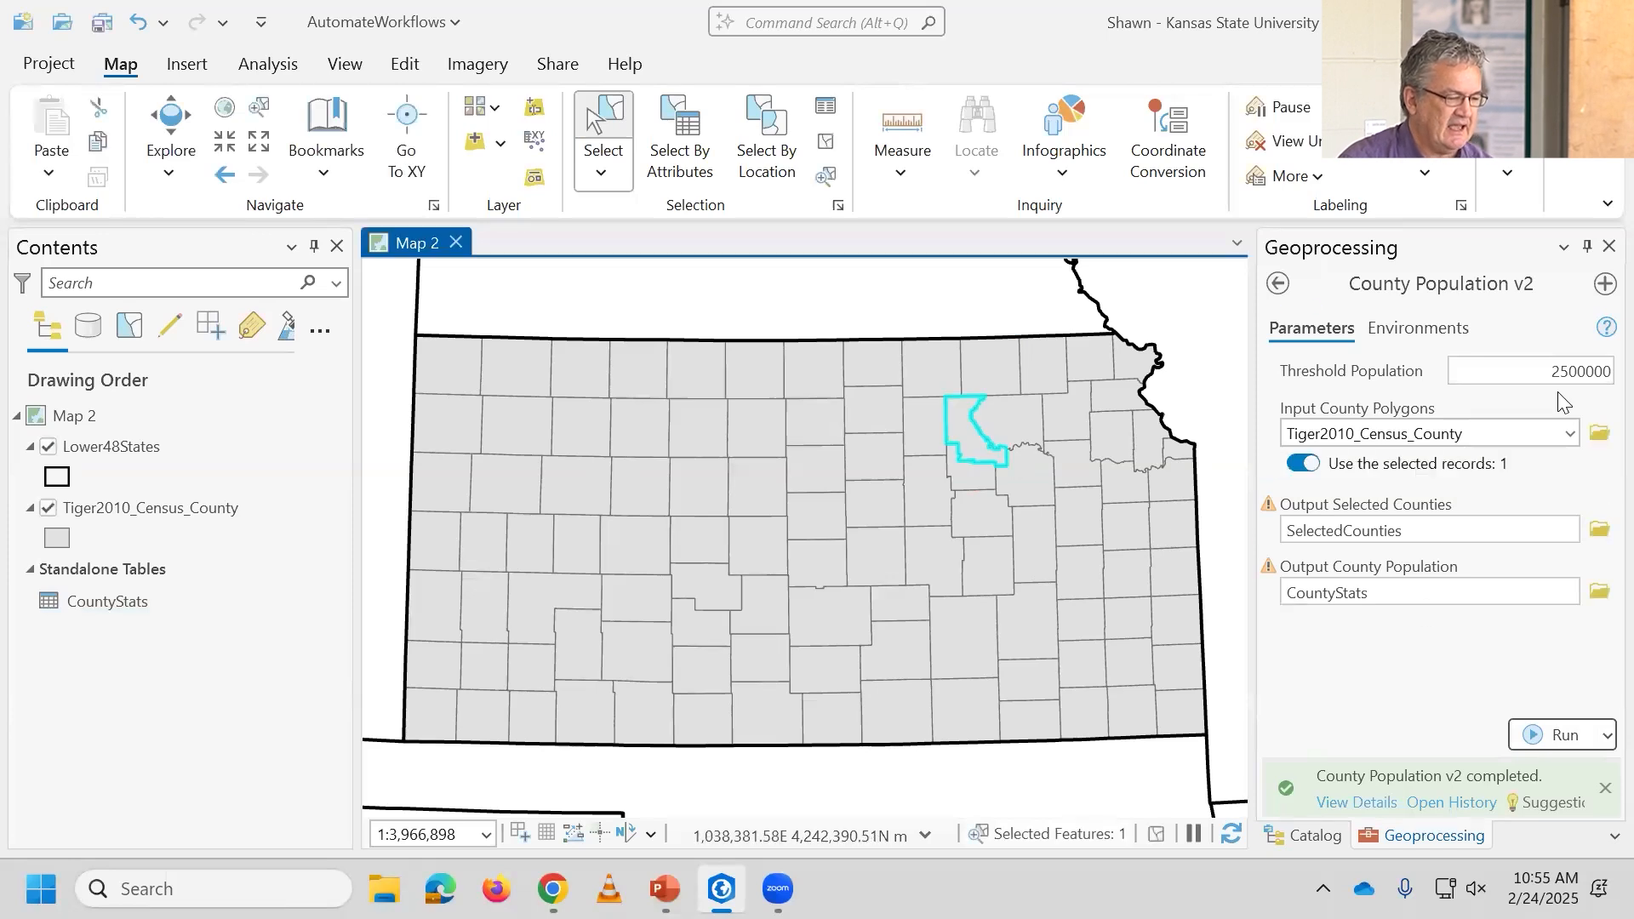
pyautogui.click(1594, 374)
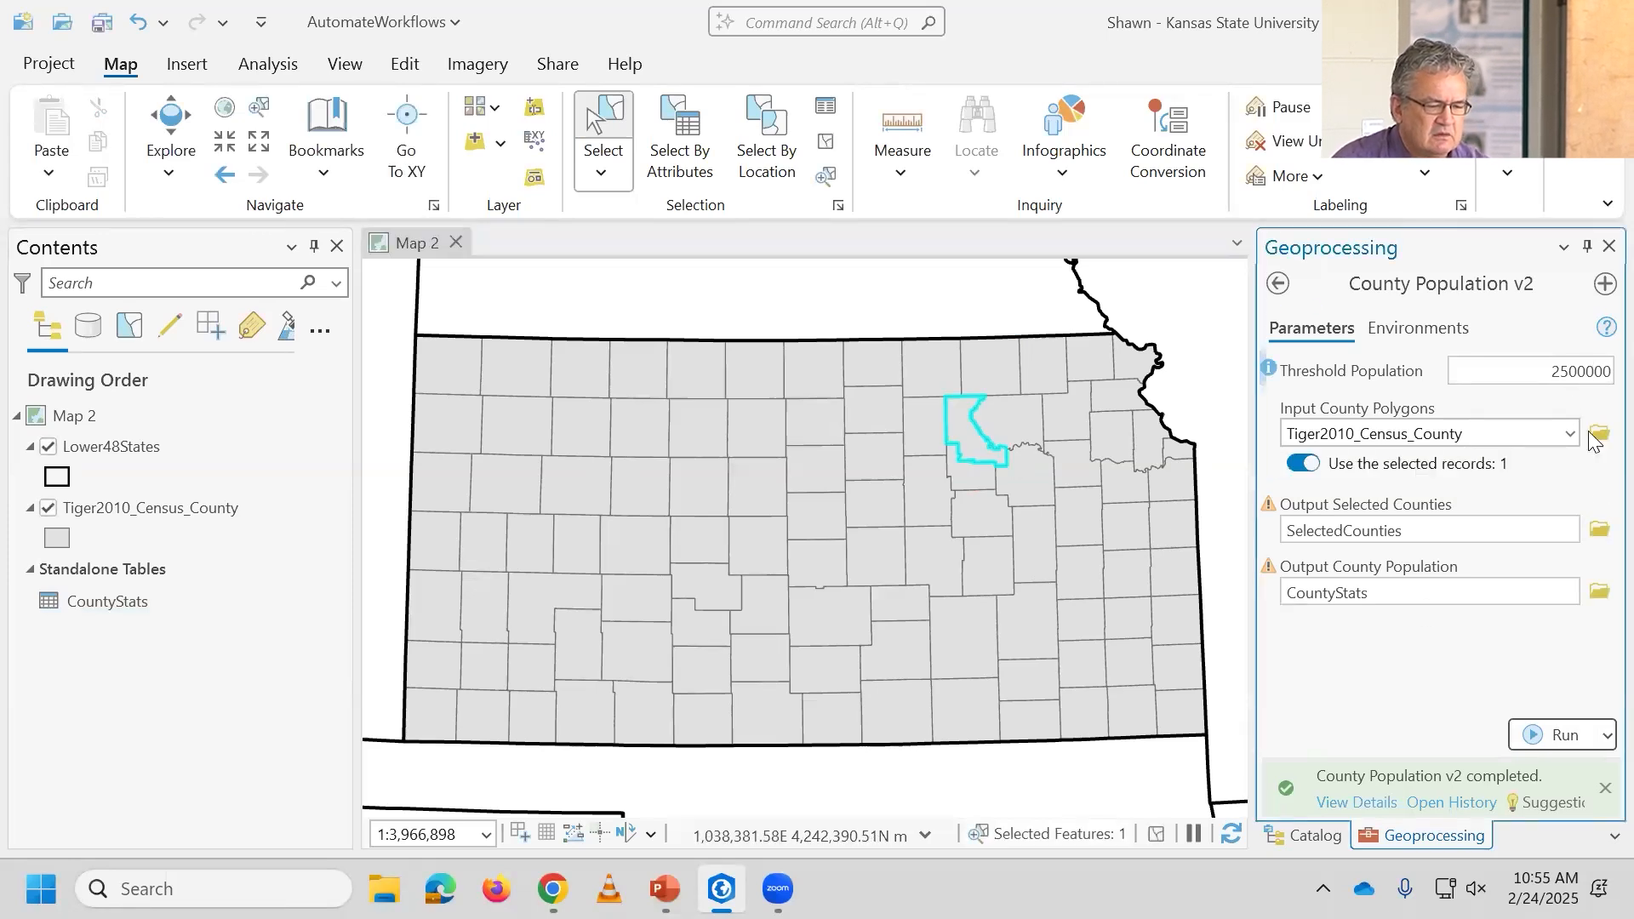
pyautogui.click(1569, 735)
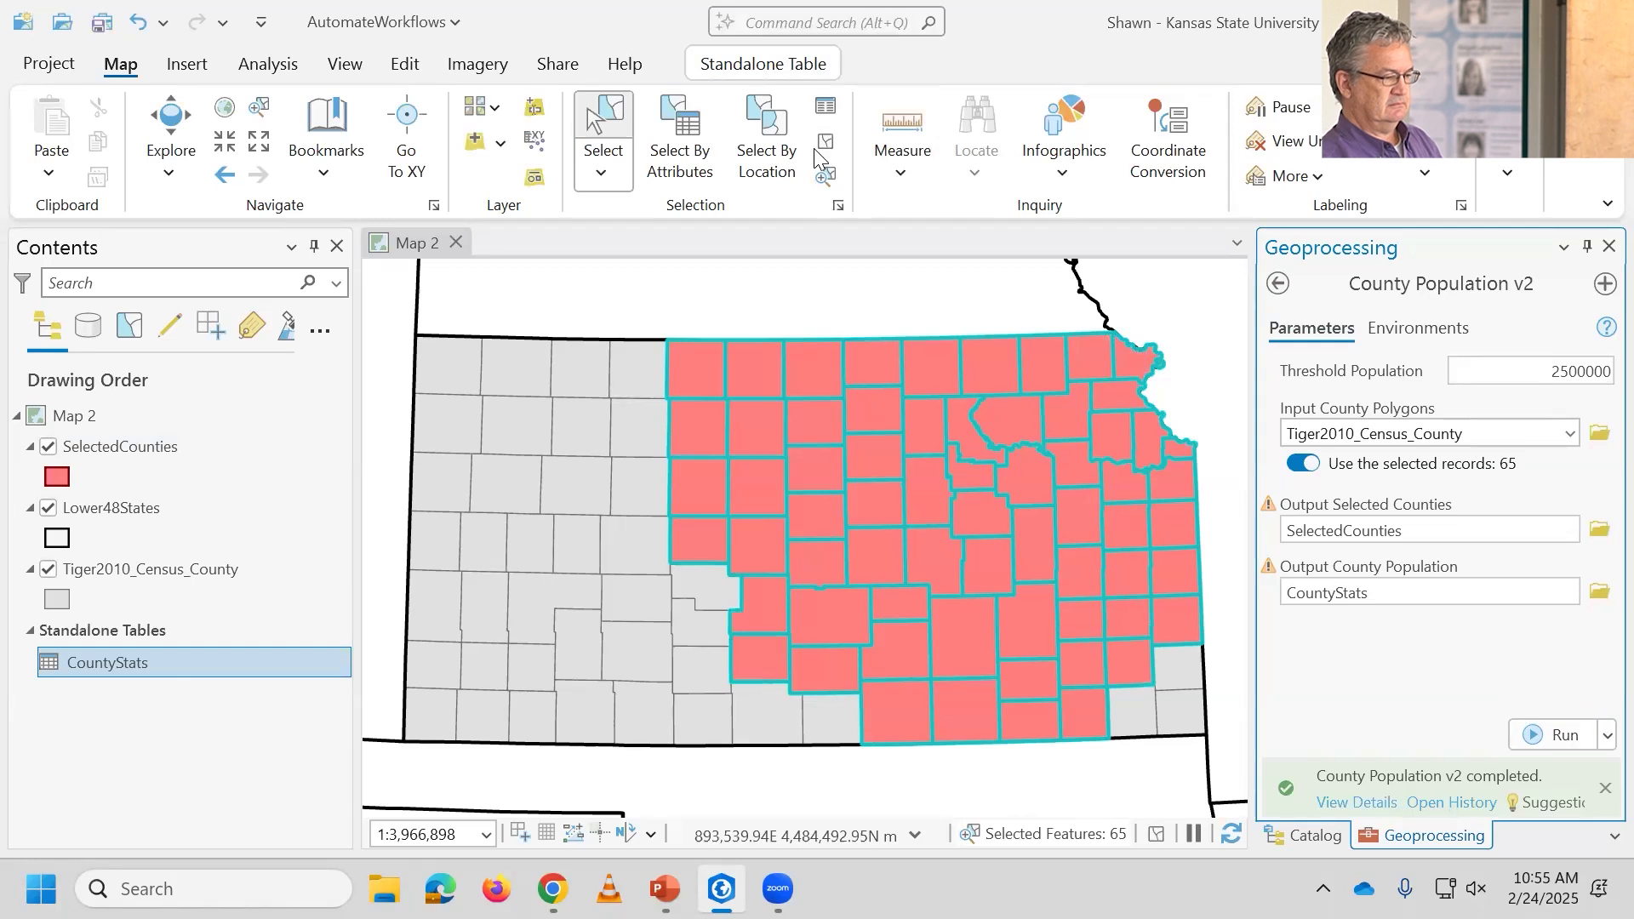
pyautogui.click(826, 143)
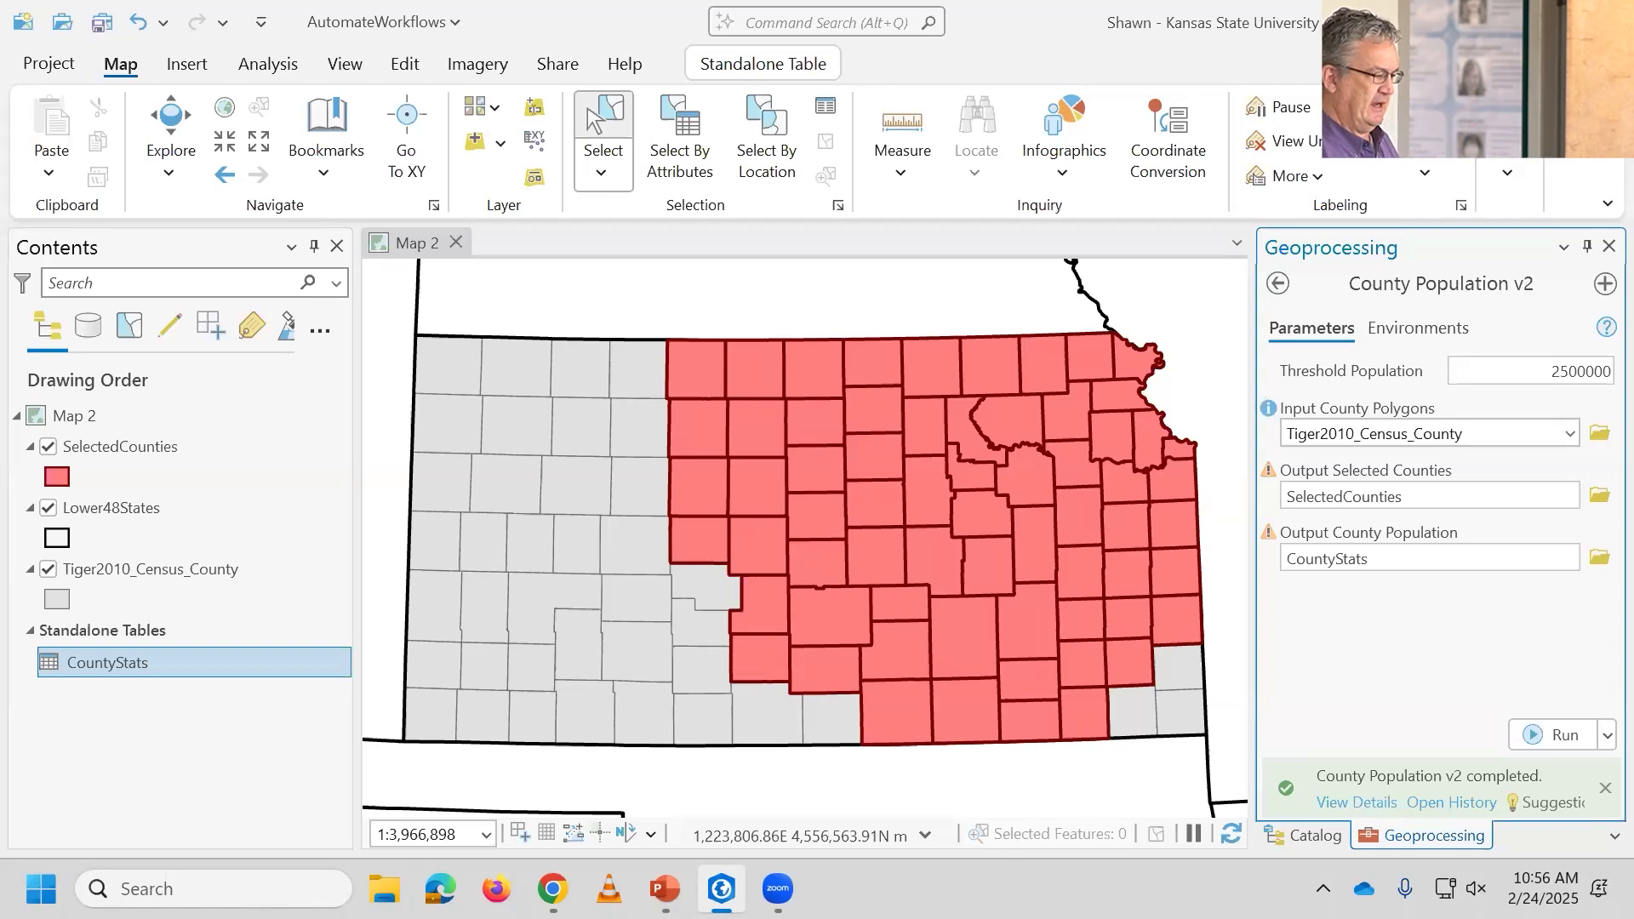
# Step: Close the County Population v2 tool and open its model from the AutomateWorkflows toolbox for editing
pyautogui.click(1608, 248)
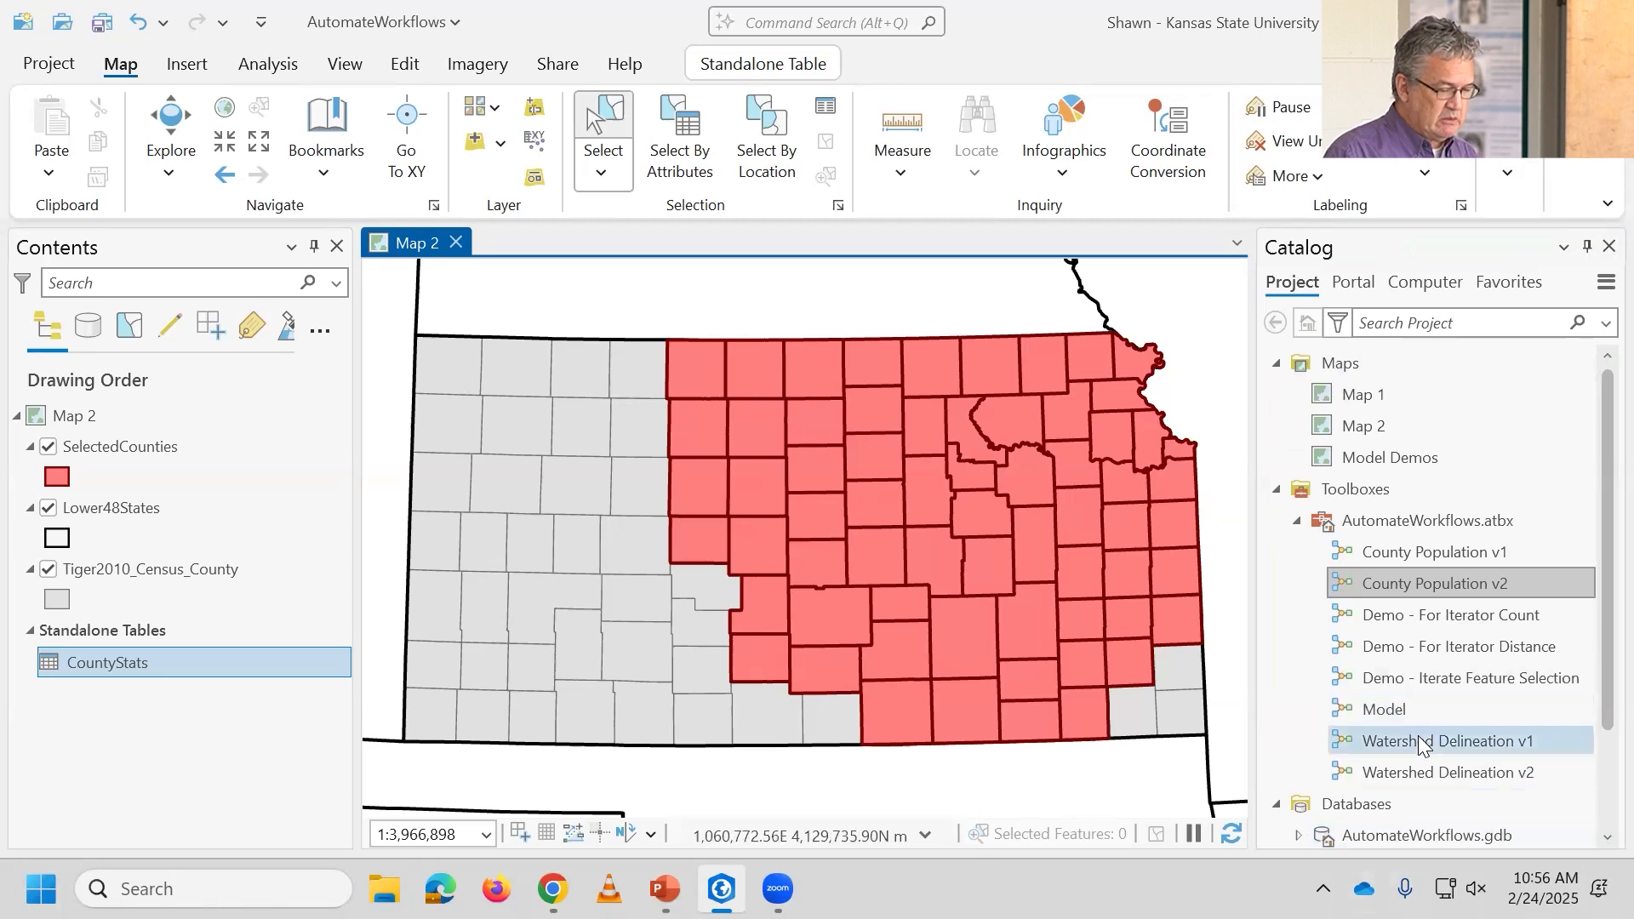
pyautogui.click(1400, 553)
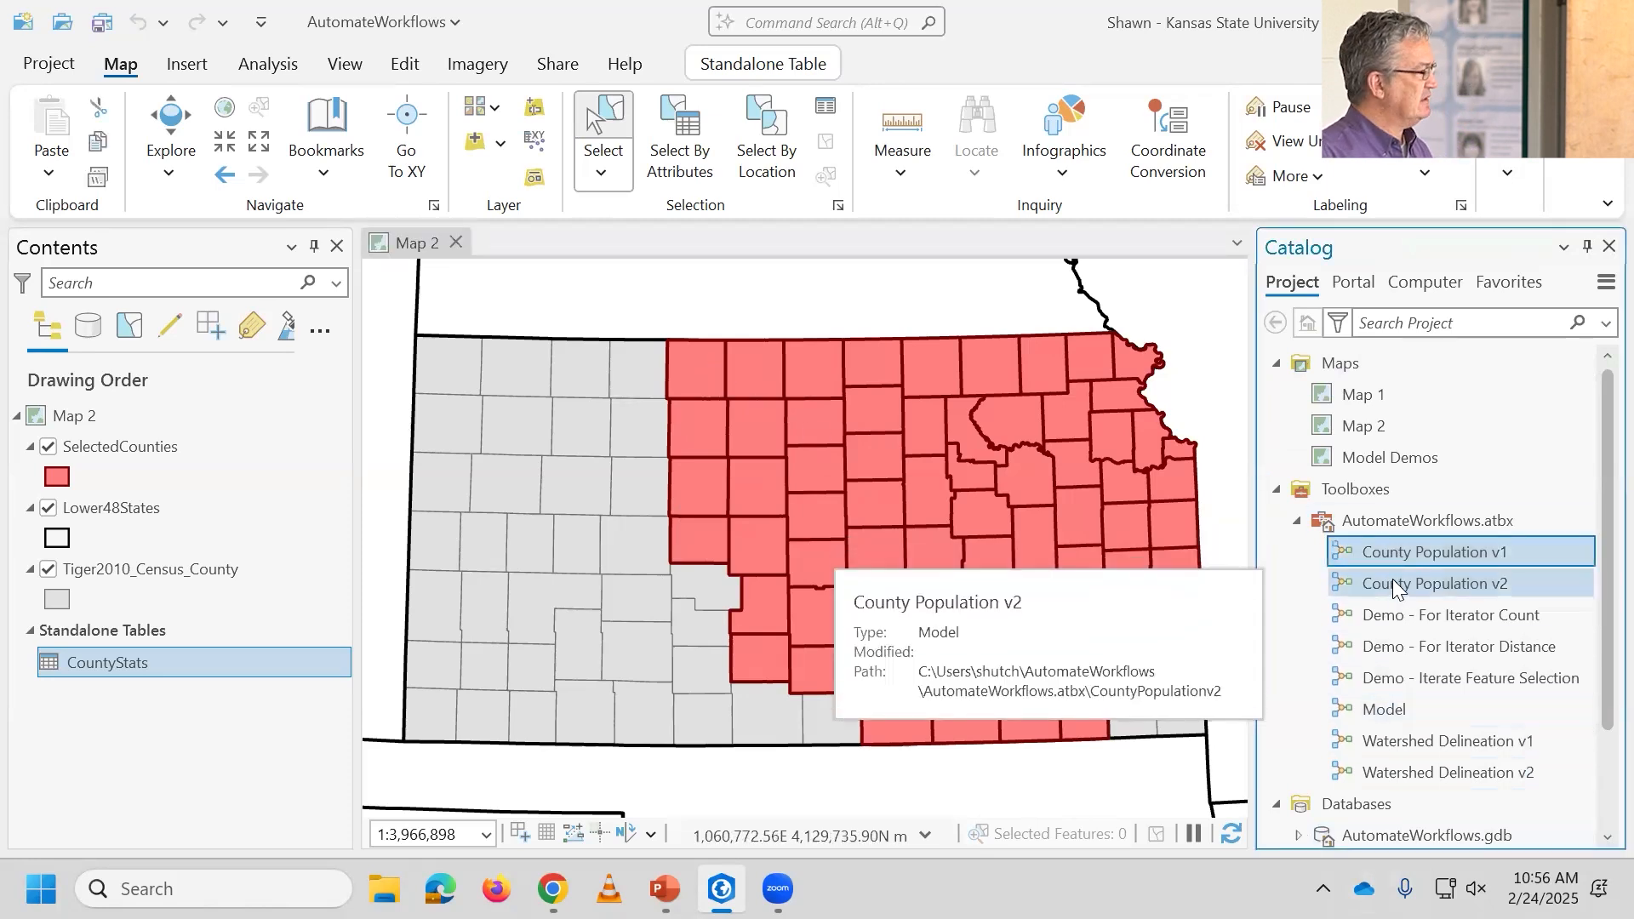
pyautogui.click(1396, 585)
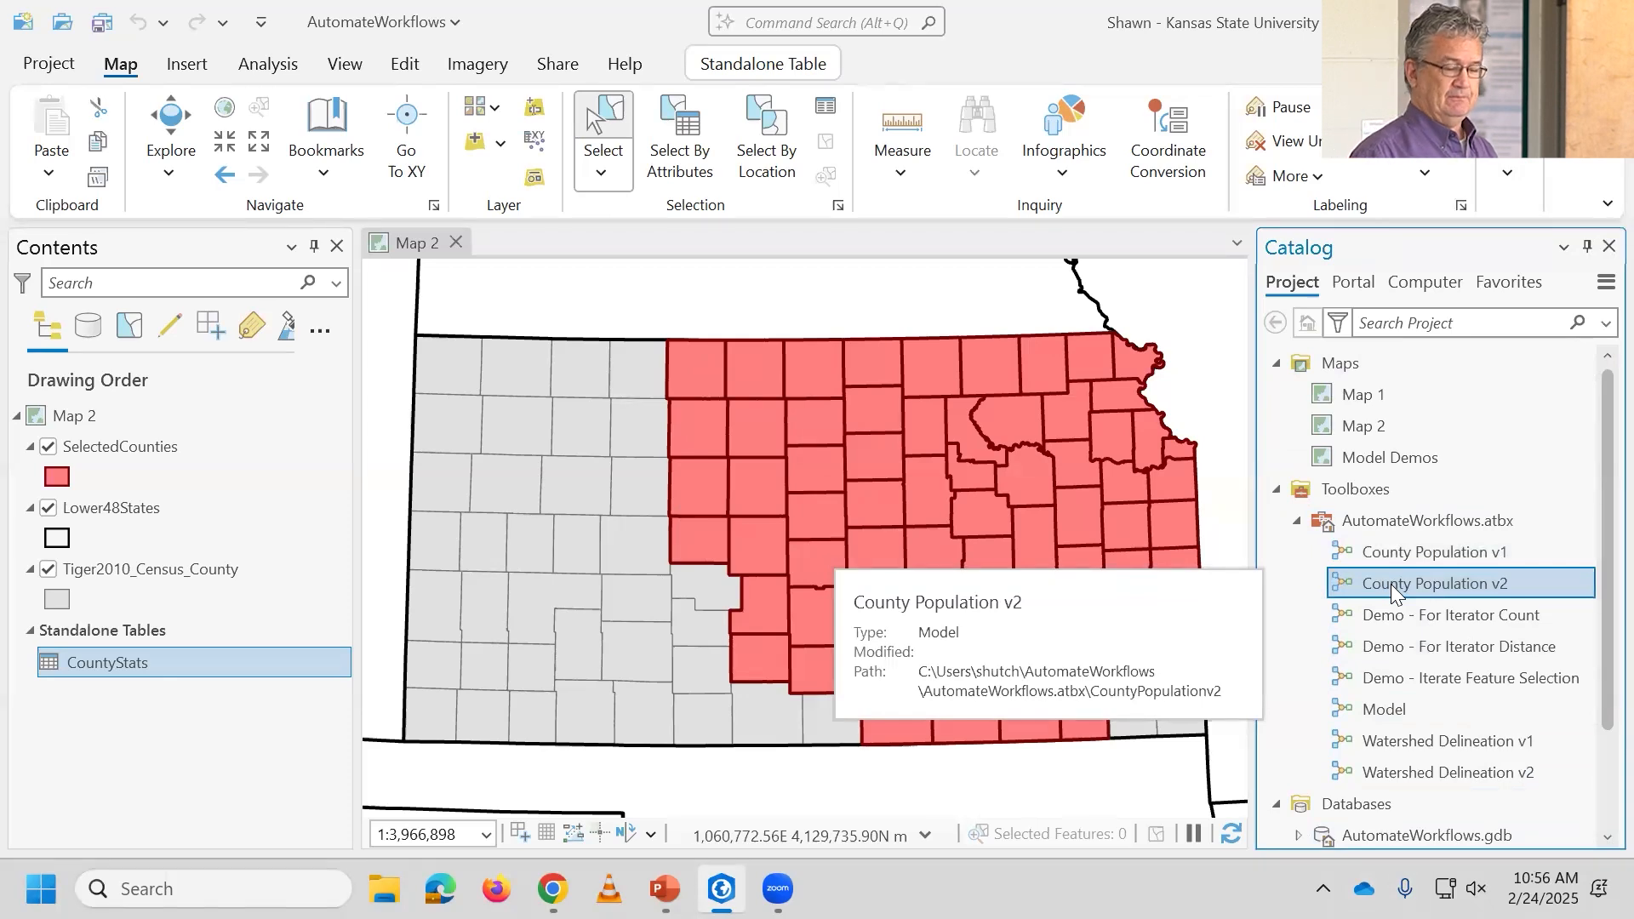
pyautogui.rightClick(1391, 583)
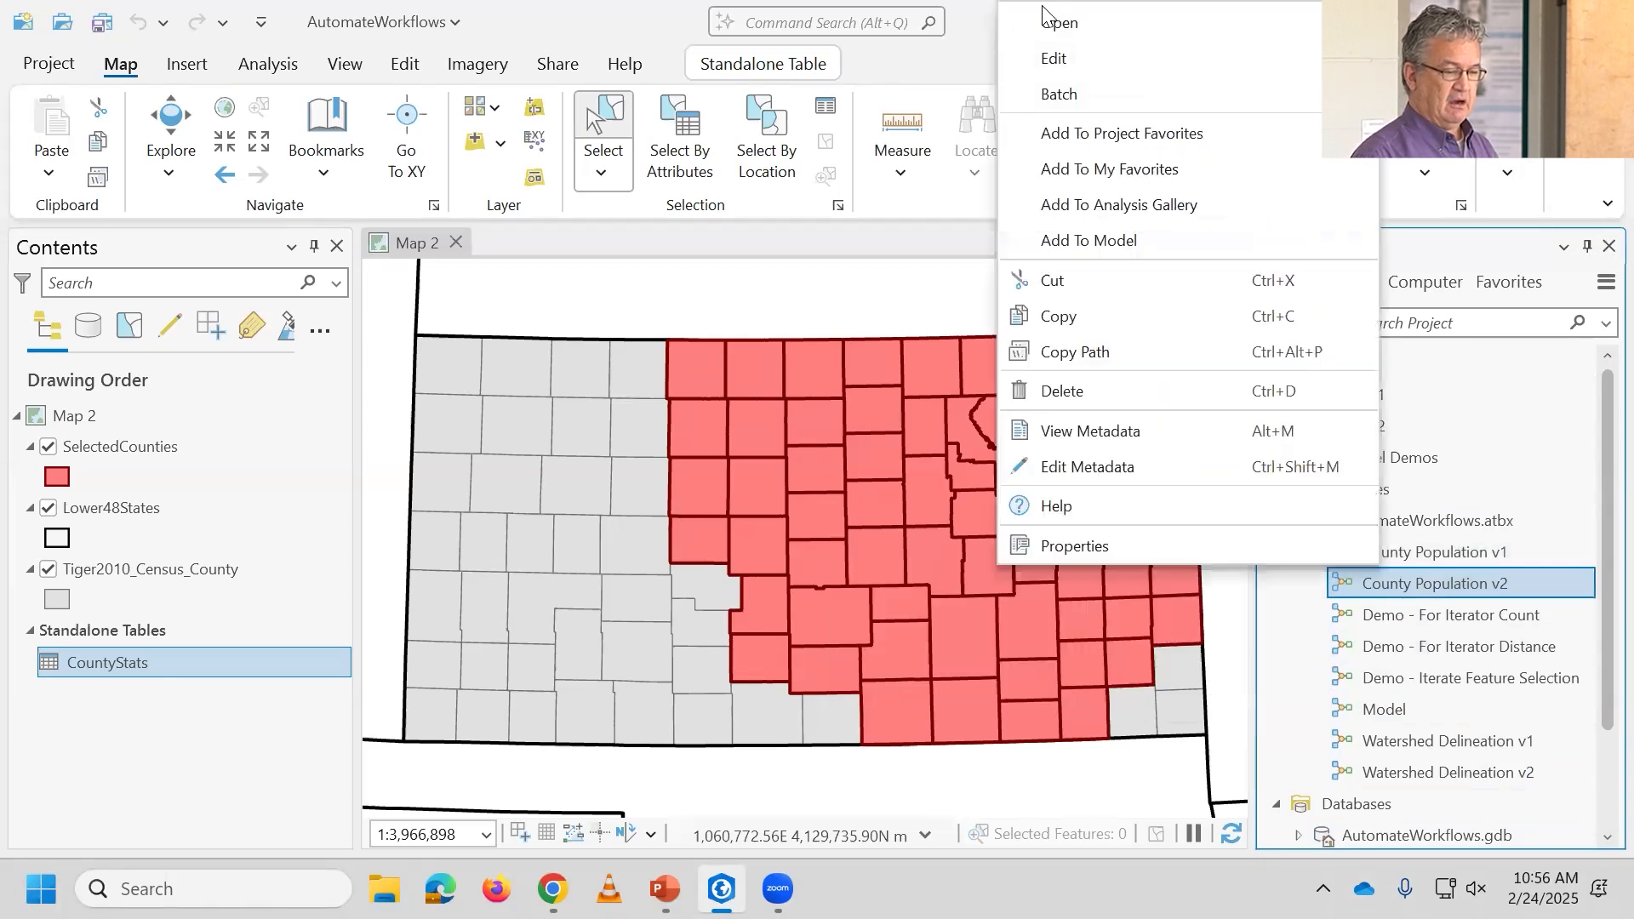
pyautogui.click(1046, 65)
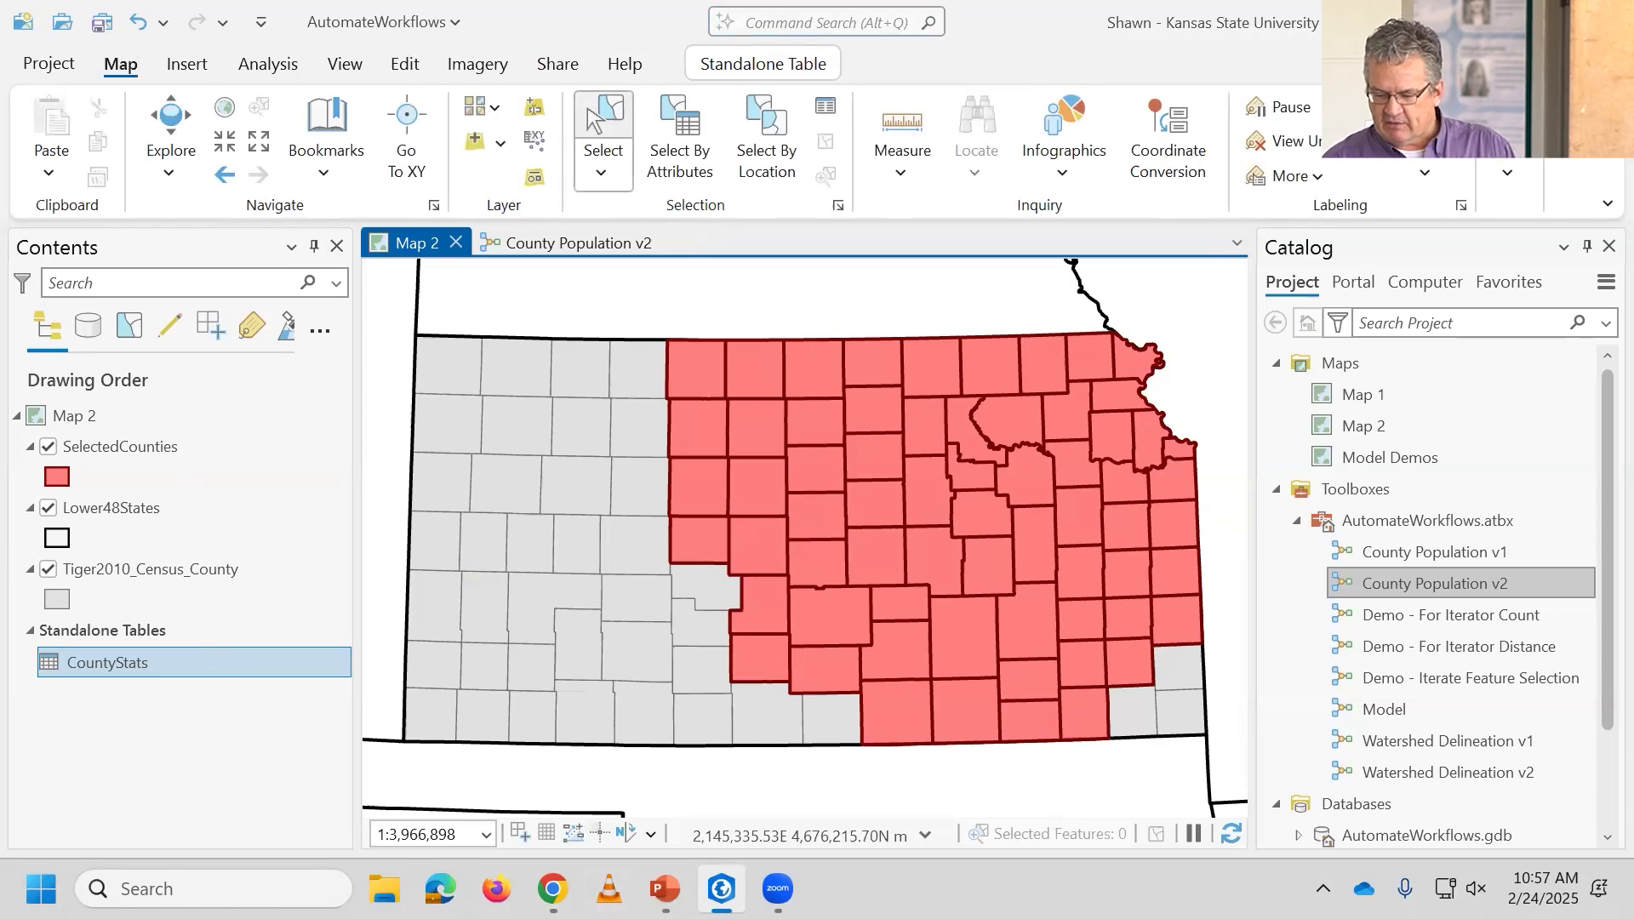
# Step: Switch to the PowerPoint slide show and swap Presenter View with the slide show display
pyautogui.hotkey('alt', 'Tab')
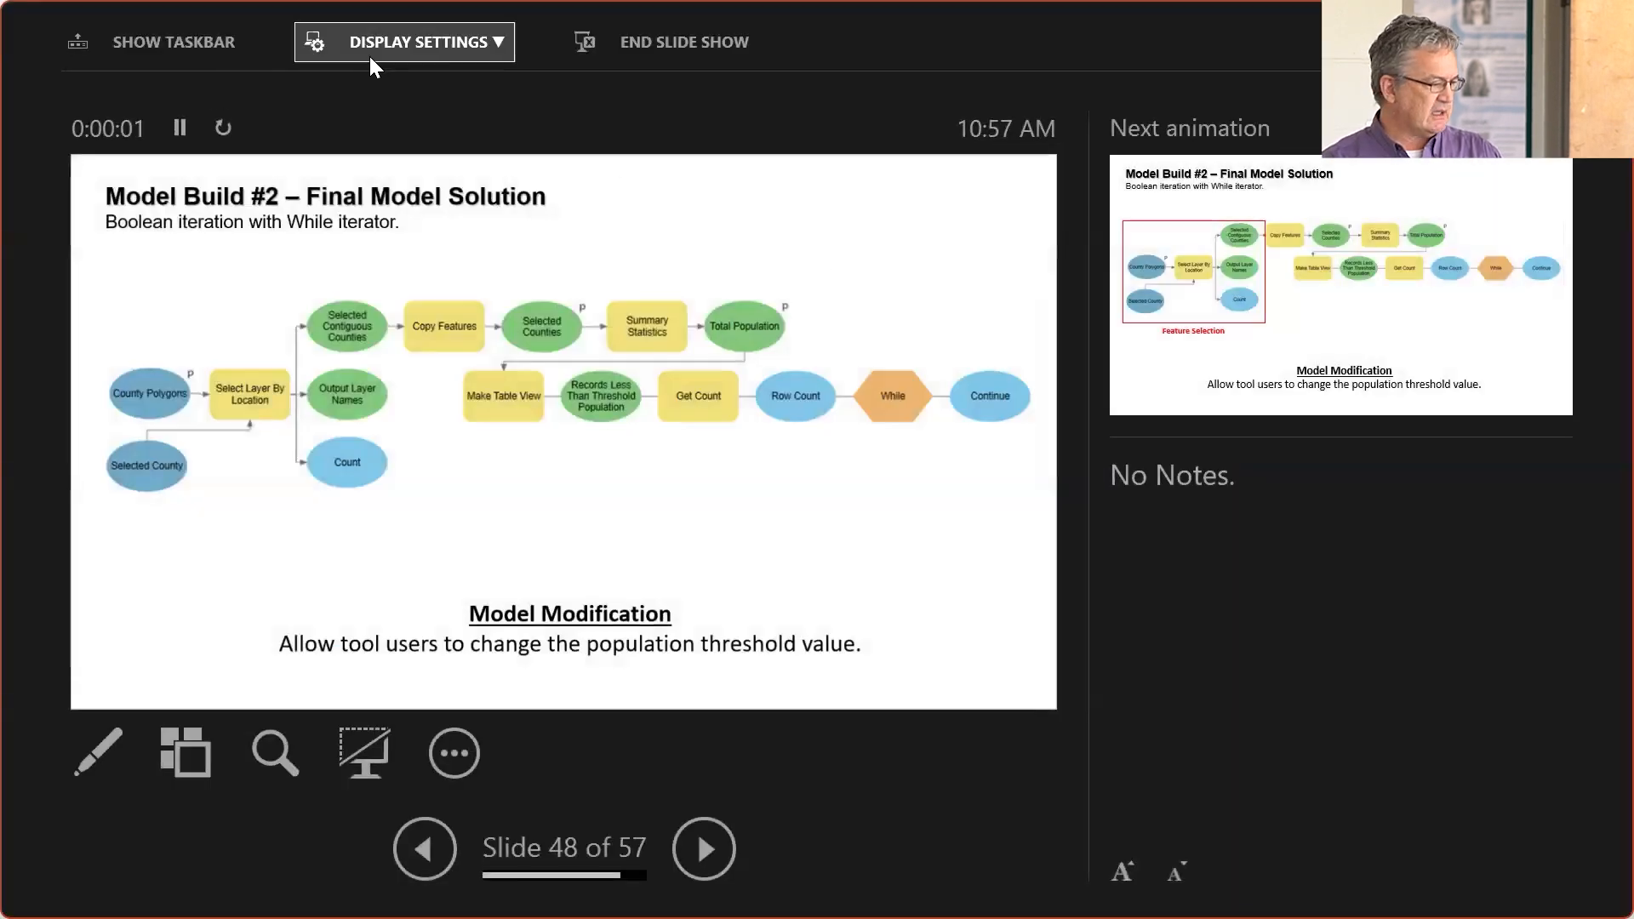
pyautogui.click(372, 67)
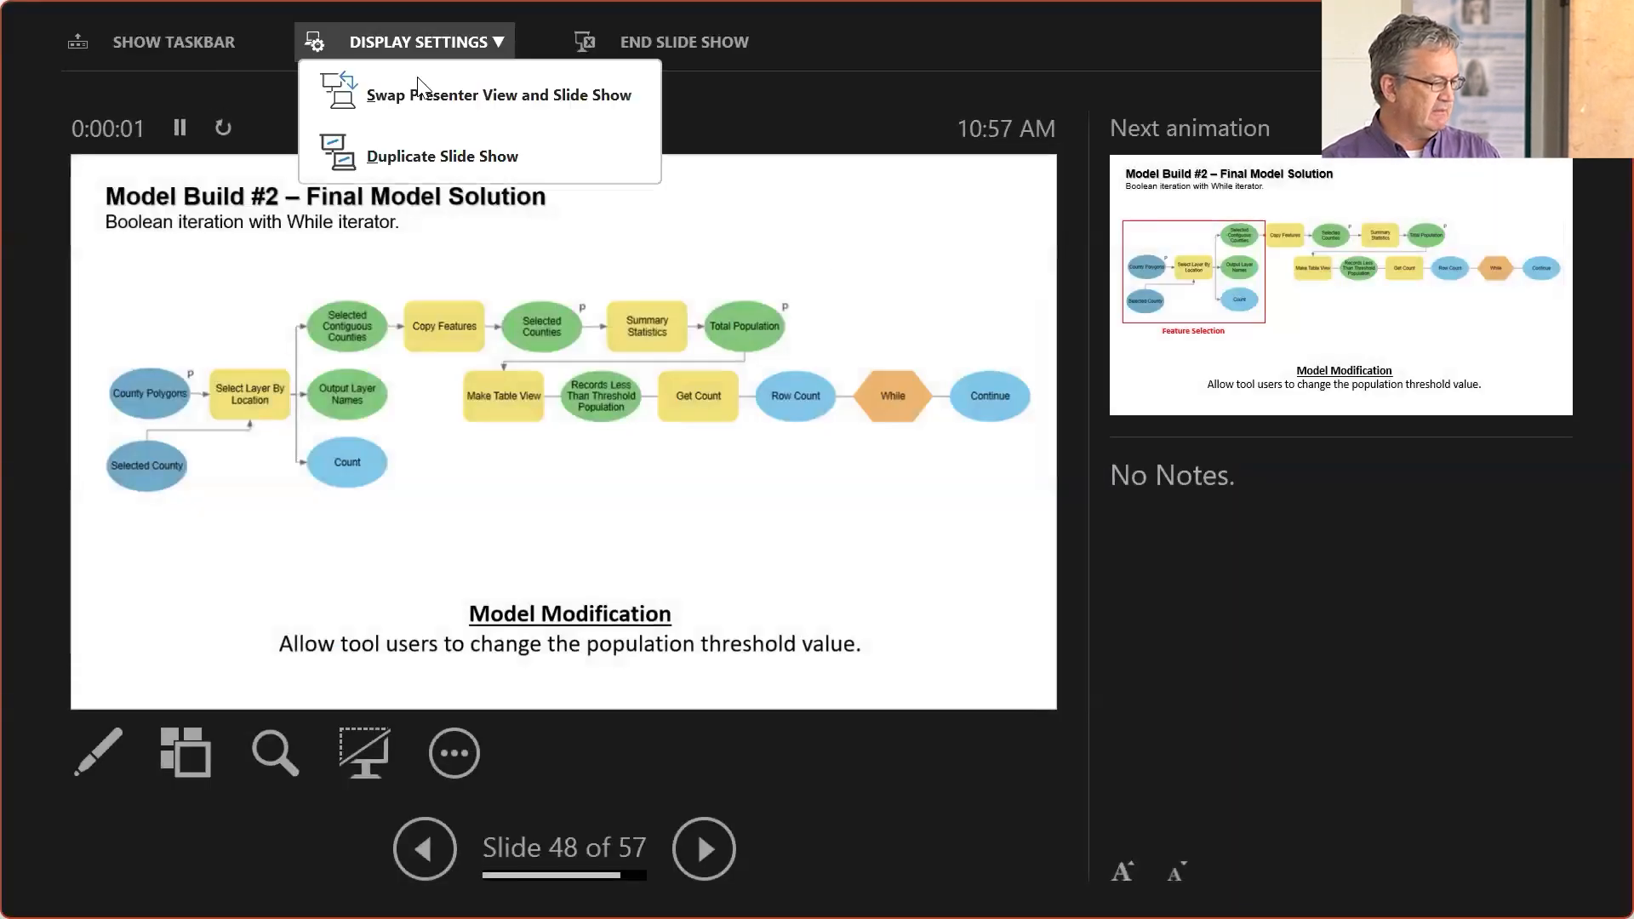
pyautogui.click(442, 101)
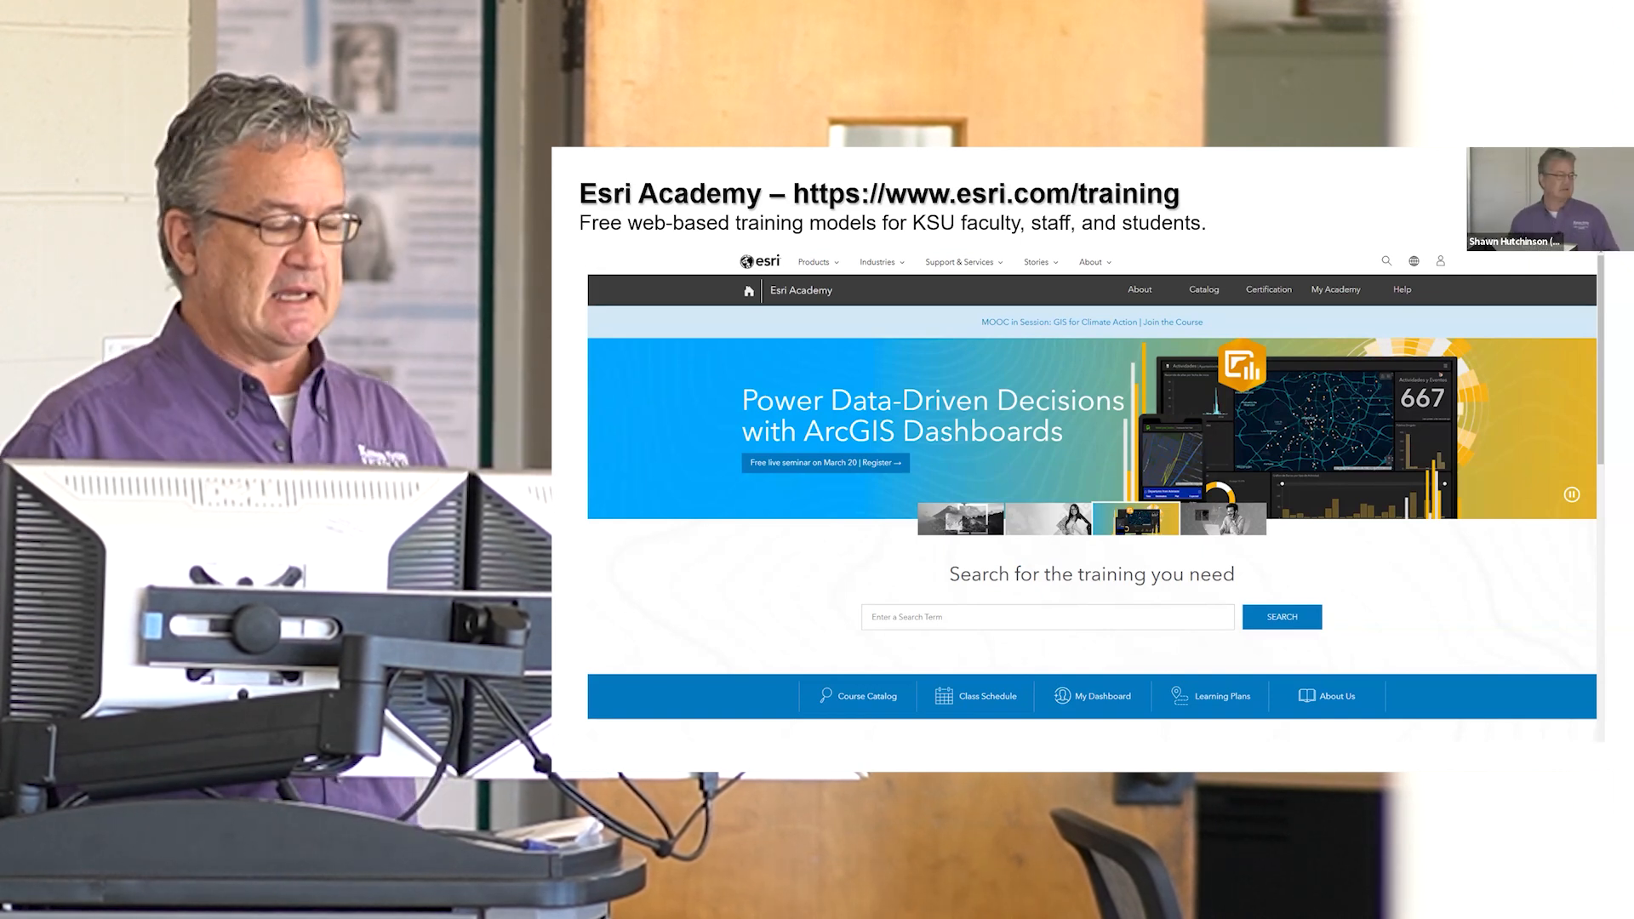
pyautogui.press('Right')
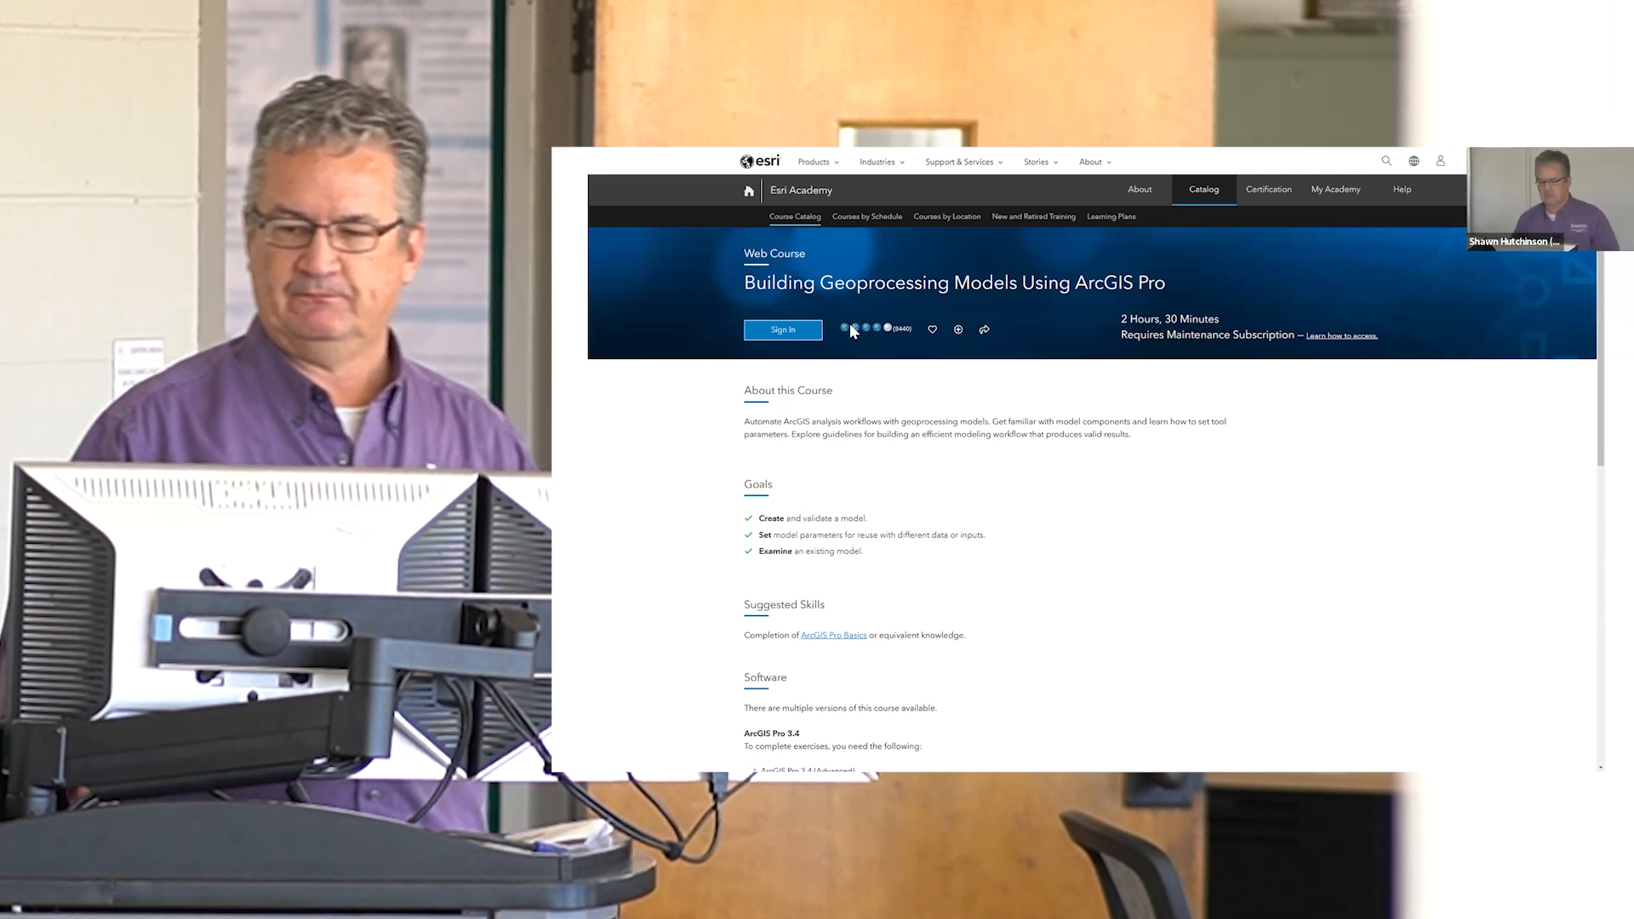
pyautogui.click(908, 310)
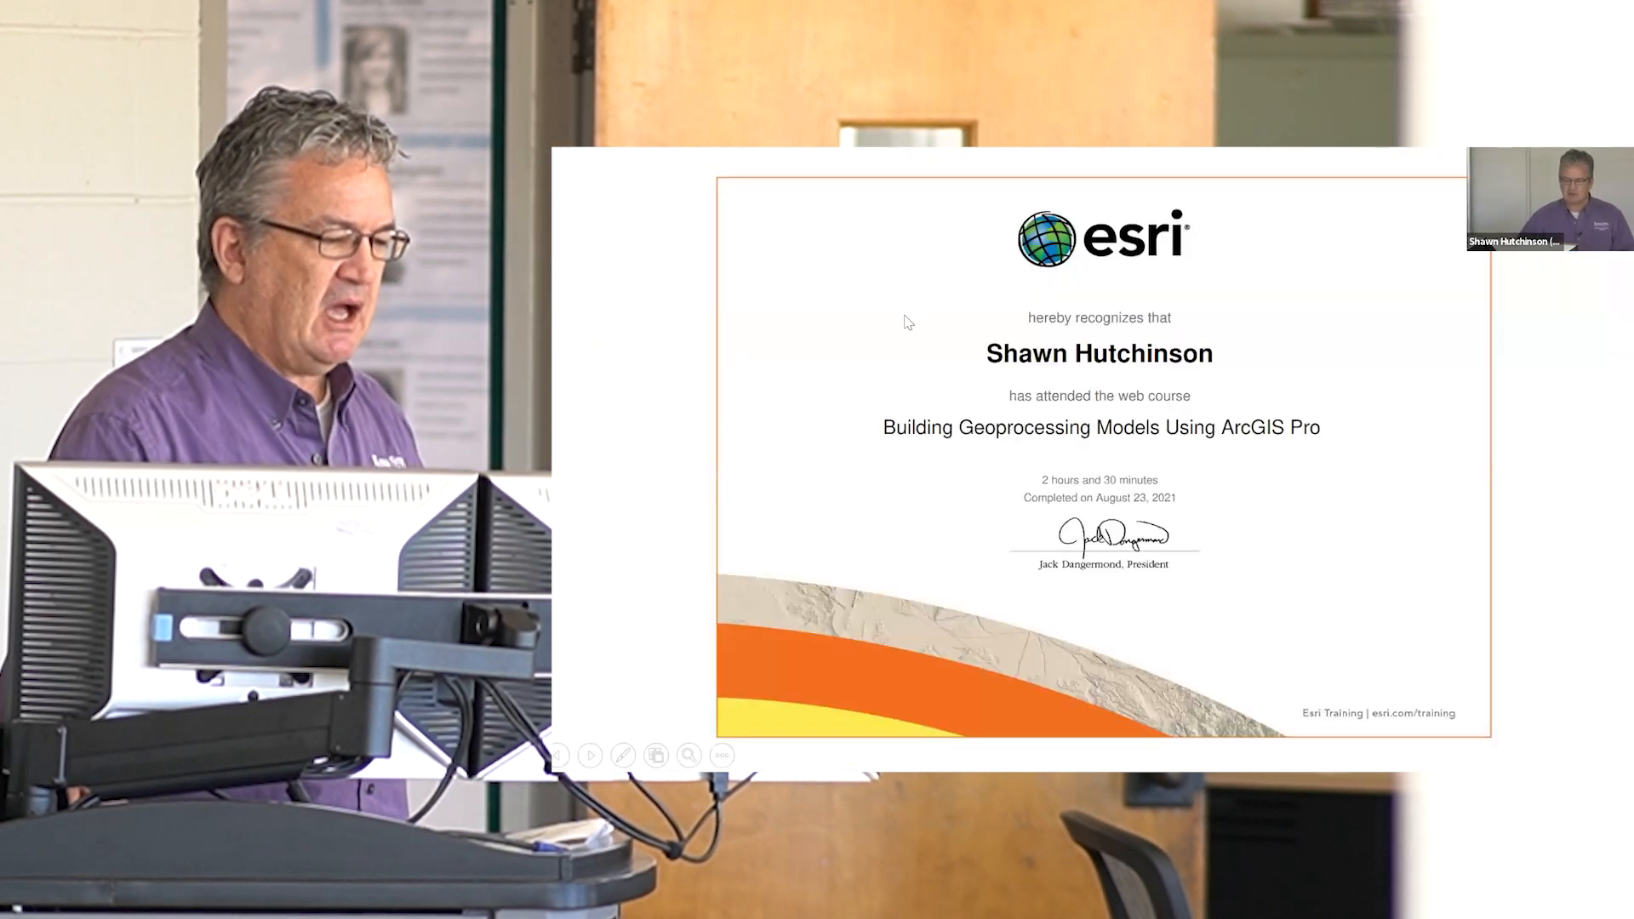